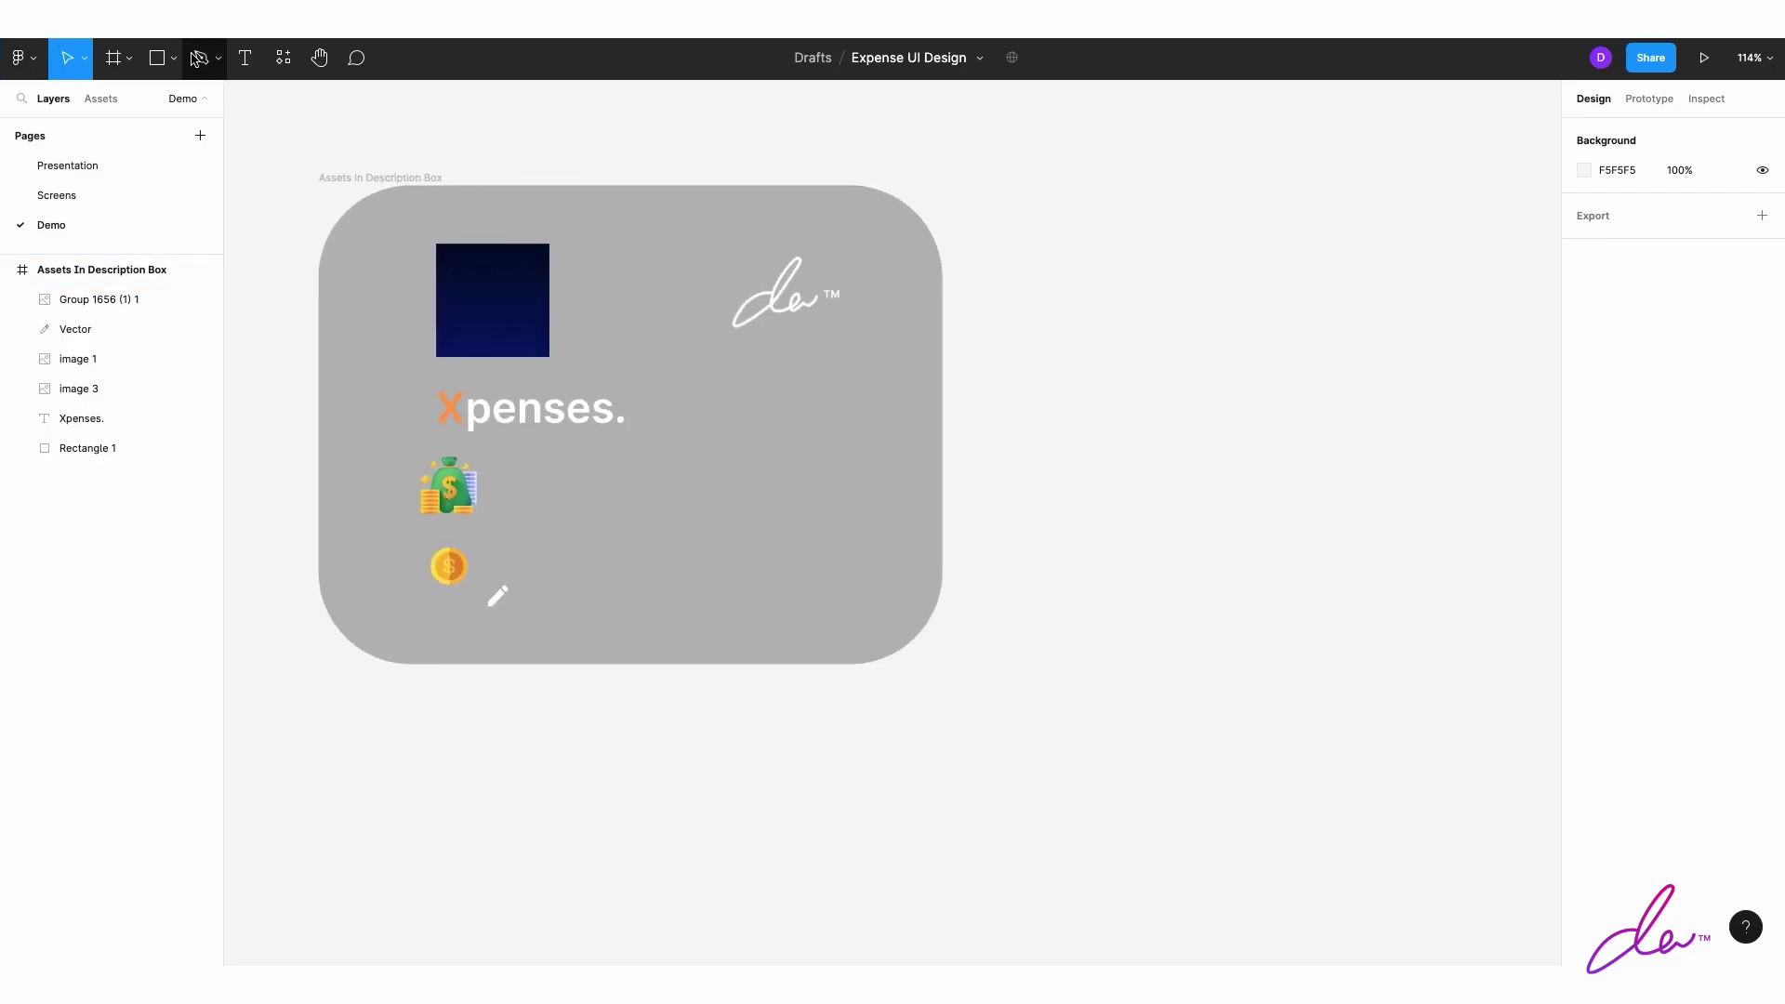
Step: Add a 360×748 Android Large frame beside the assets board and name it Splash
key("f")
left_click(1640, 524)
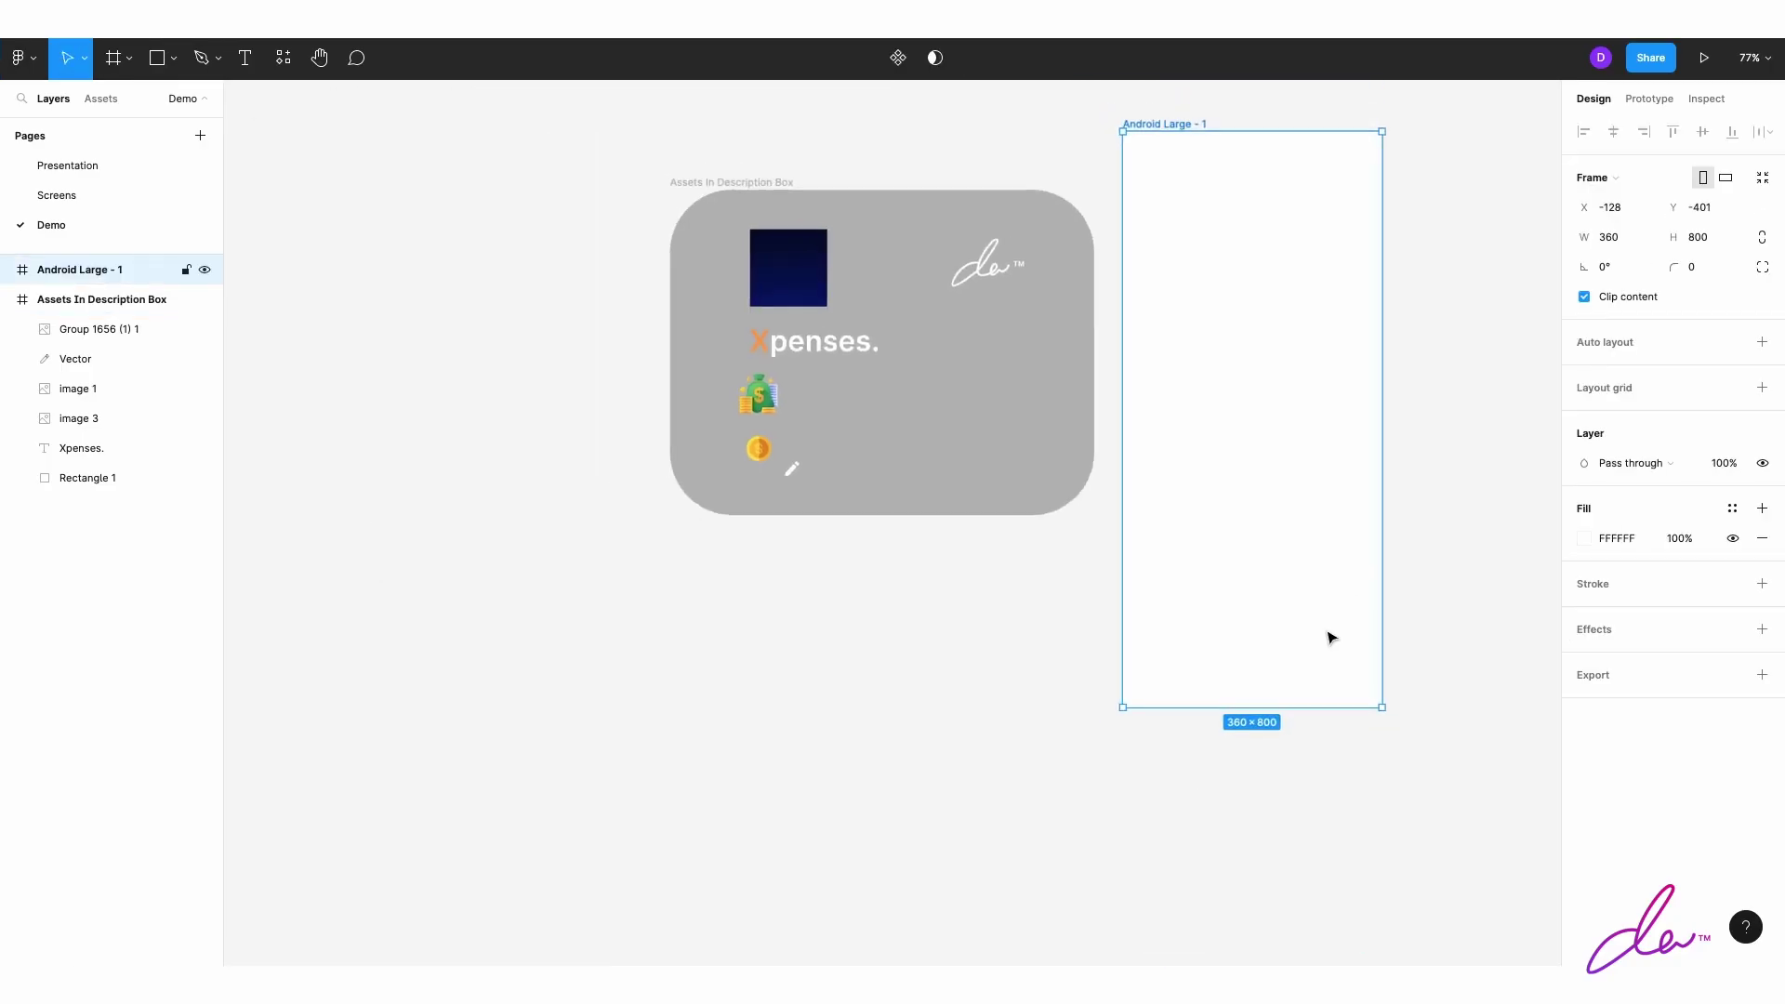
left_click_drag(1306, 695, 1306, 670)
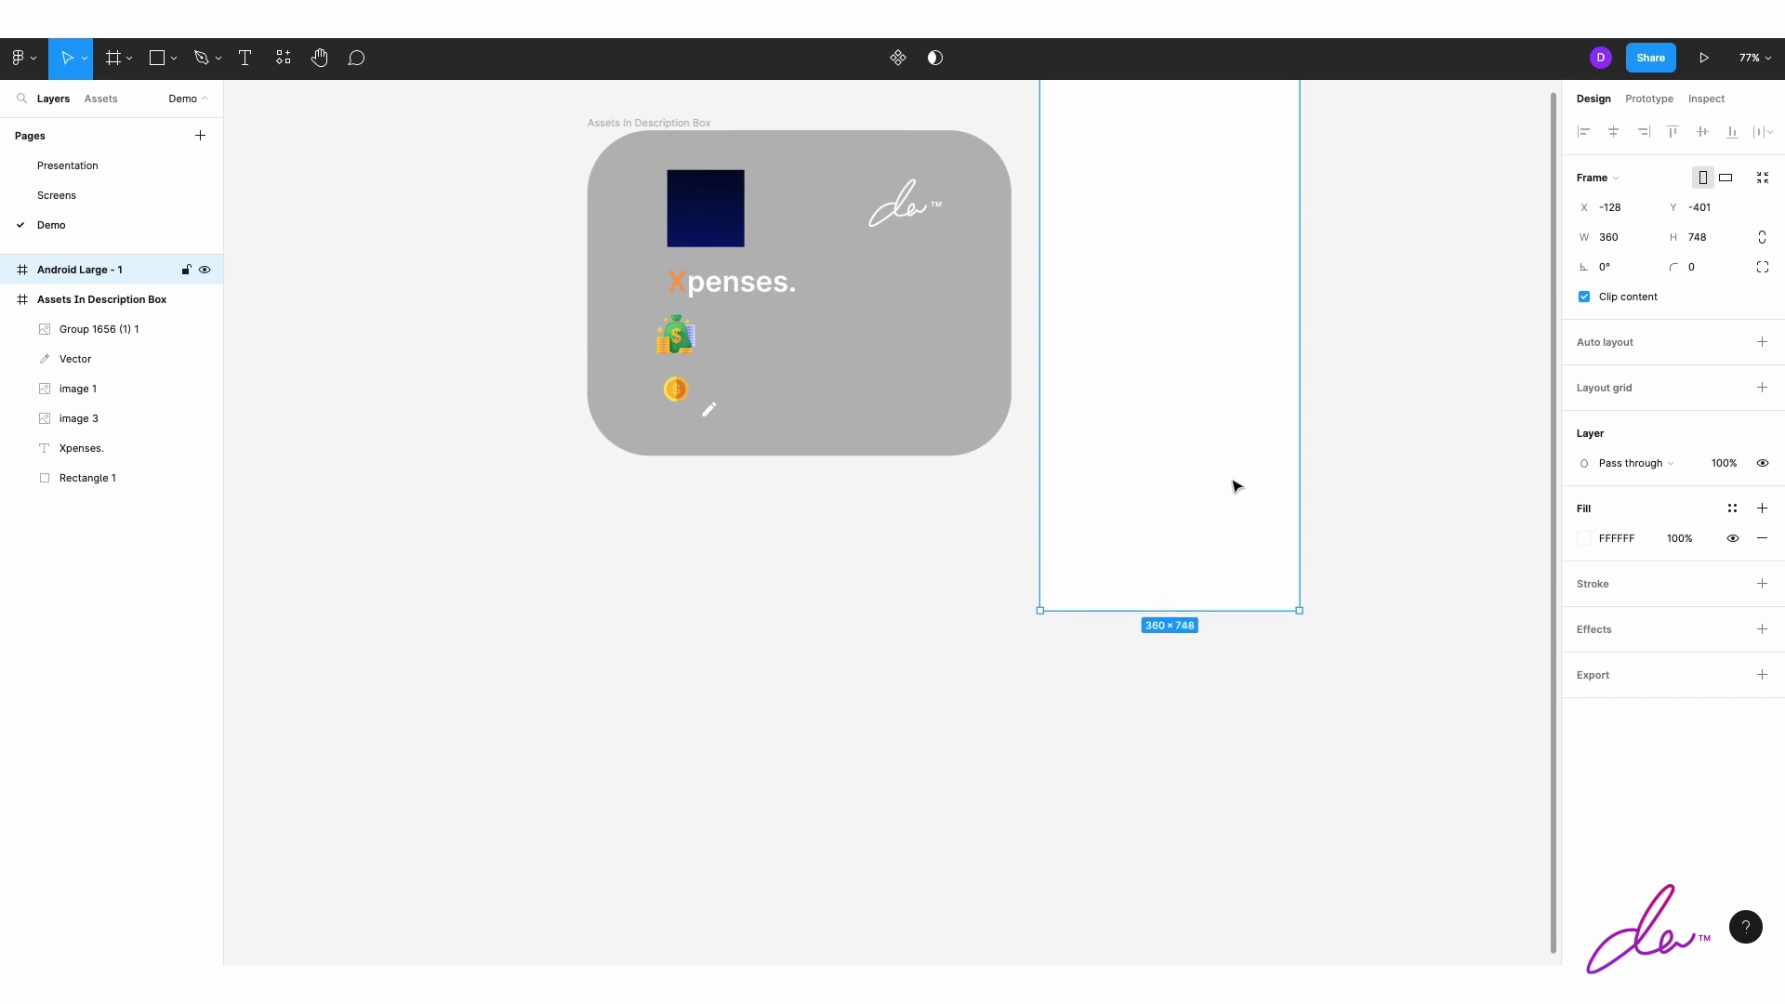
left_click_drag(1186, 493, 1222, 468)
double_click(1022, 202)
type("Spla")
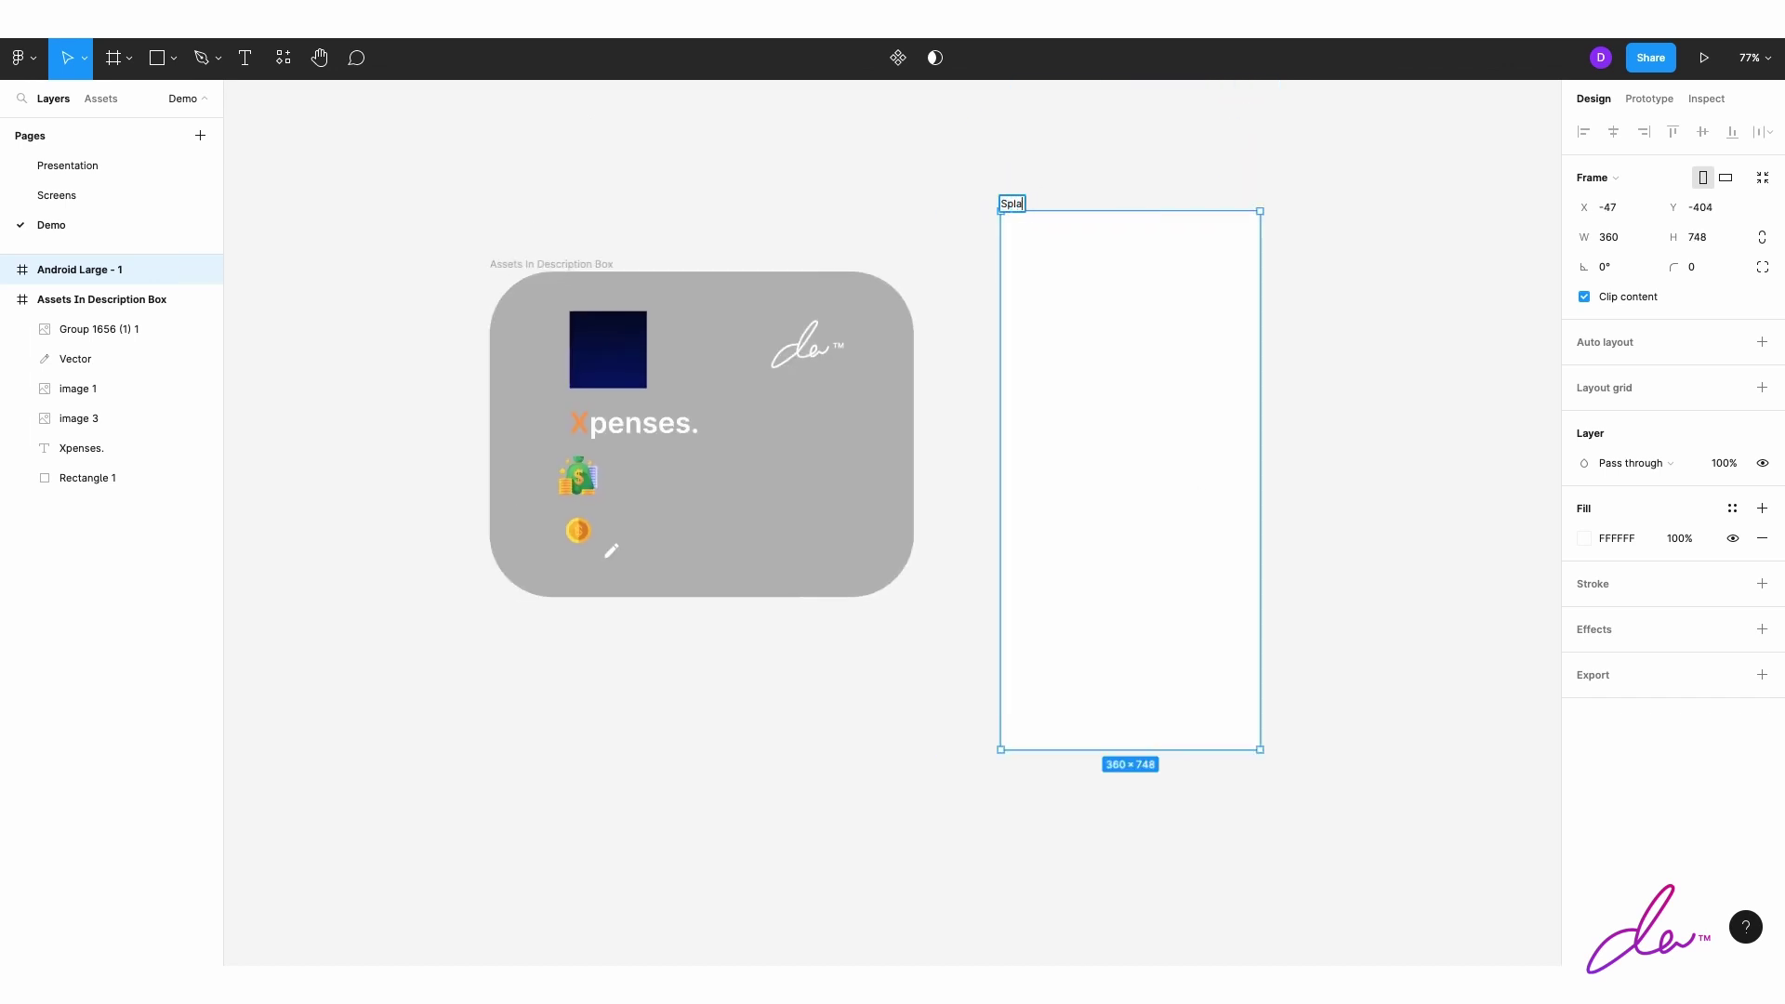
type("sh")
key("Return")
Step: Fill Splash with a linear gradient, sampling navy from the assets square for both stops
left_click(1586, 540)
left_click(1368, 477)
left_click(1371, 500)
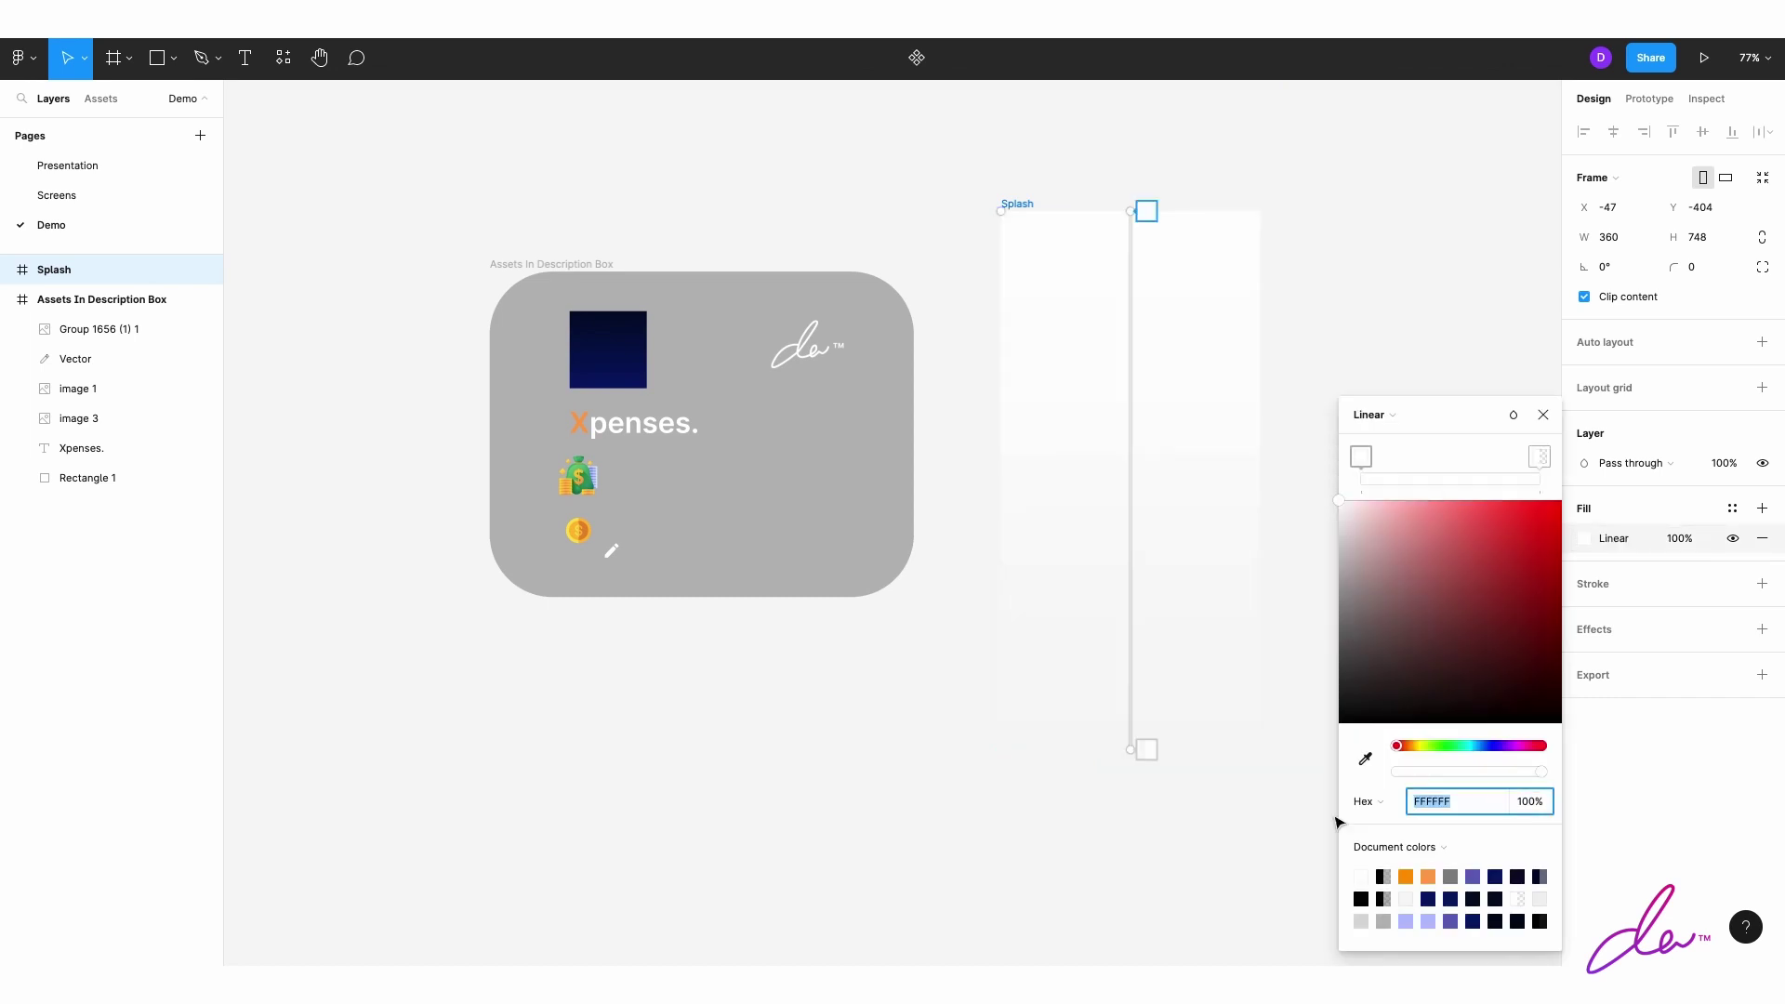
left_click(1366, 758)
left_click(608, 352)
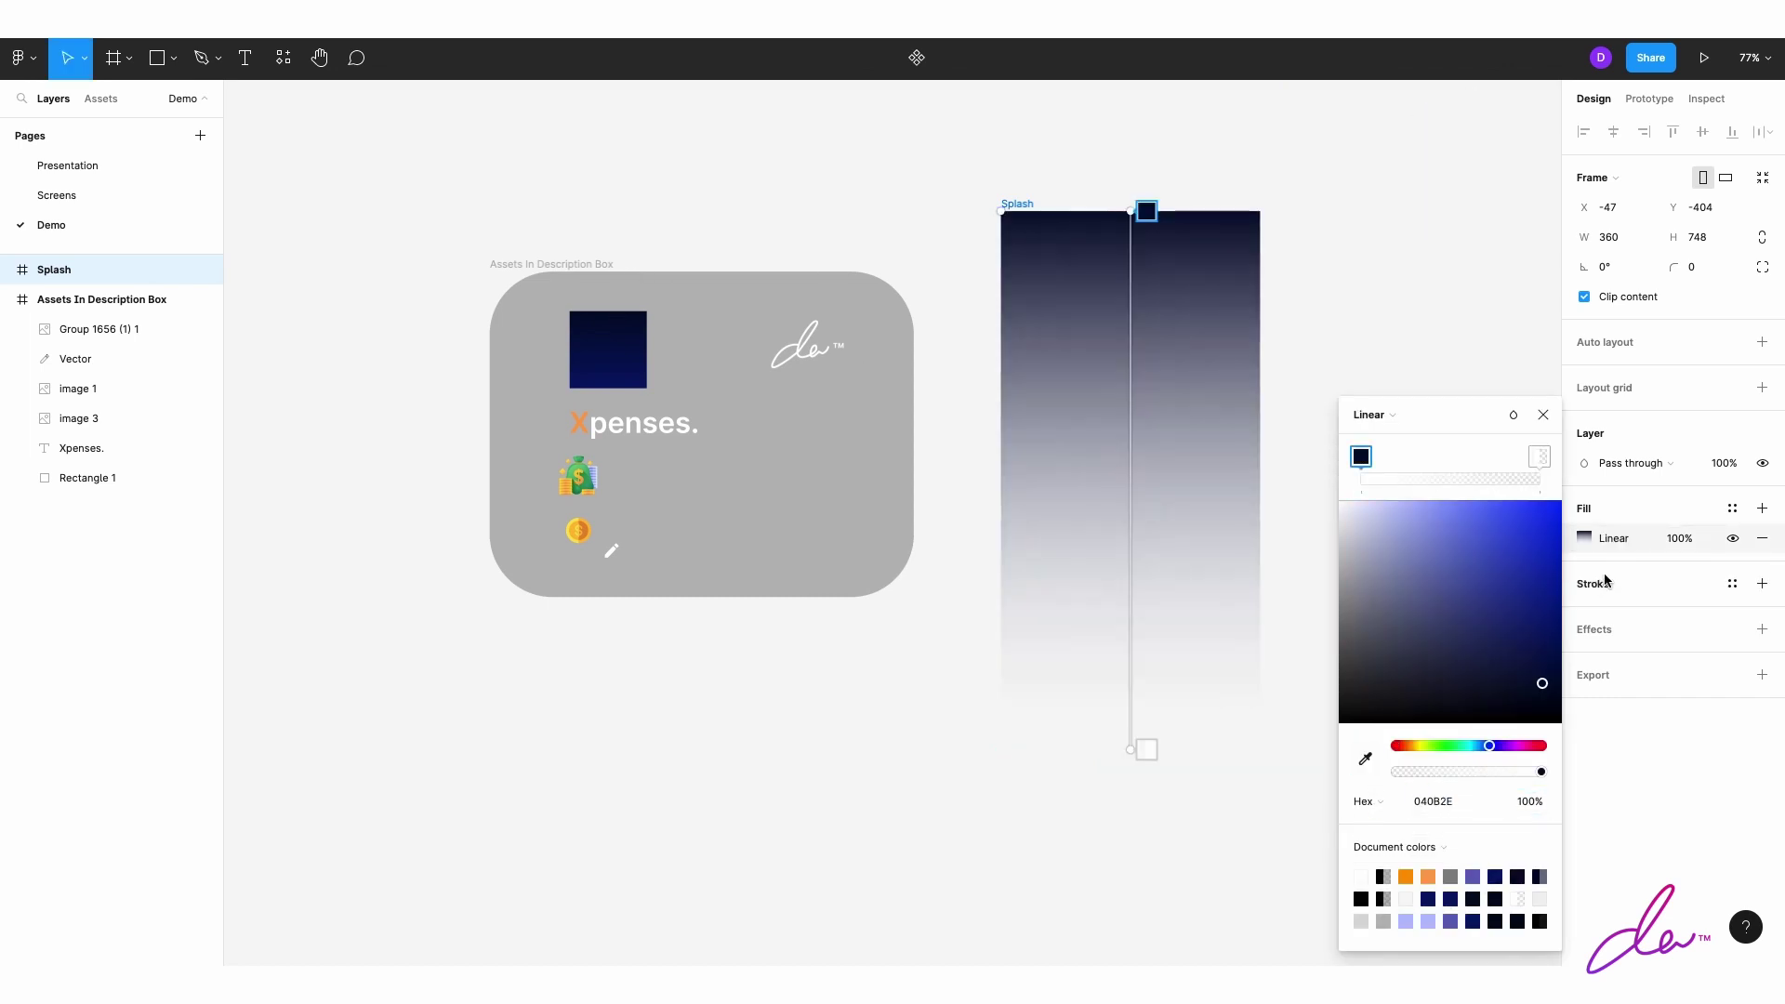
left_click(1540, 457)
left_click(1366, 759)
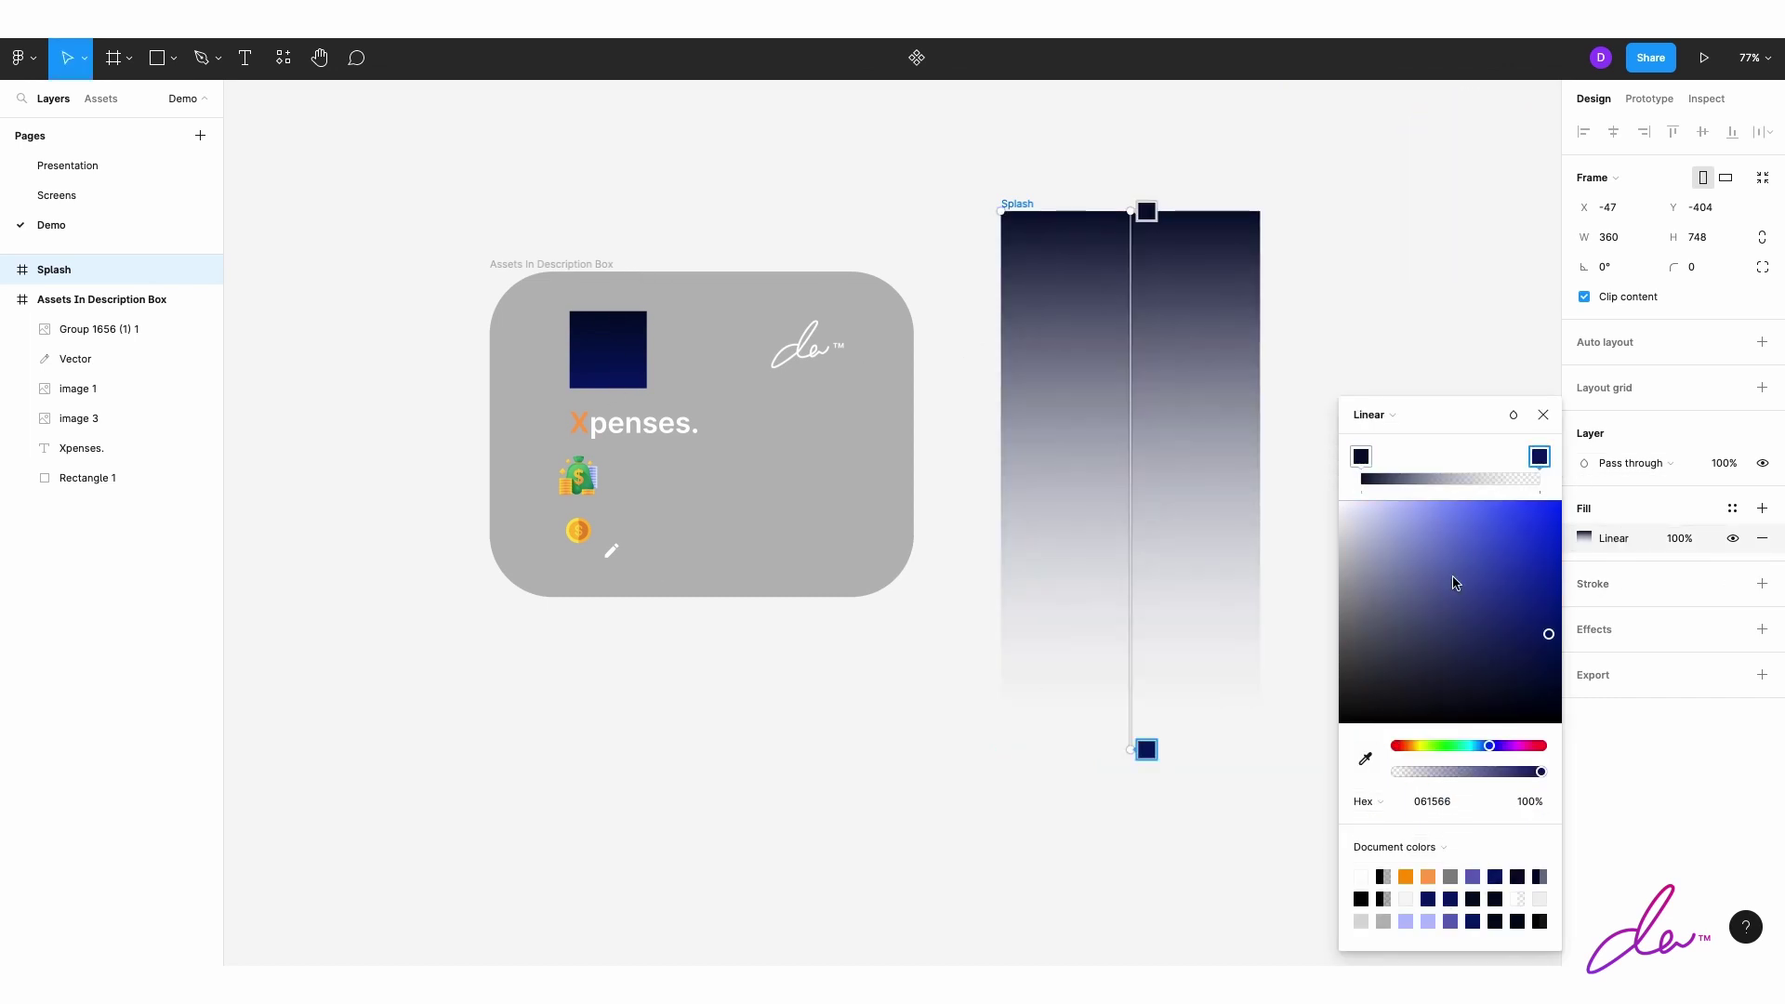
left_click(1458, 478)
key("Delete")
left_click(1536, 459)
key("i")
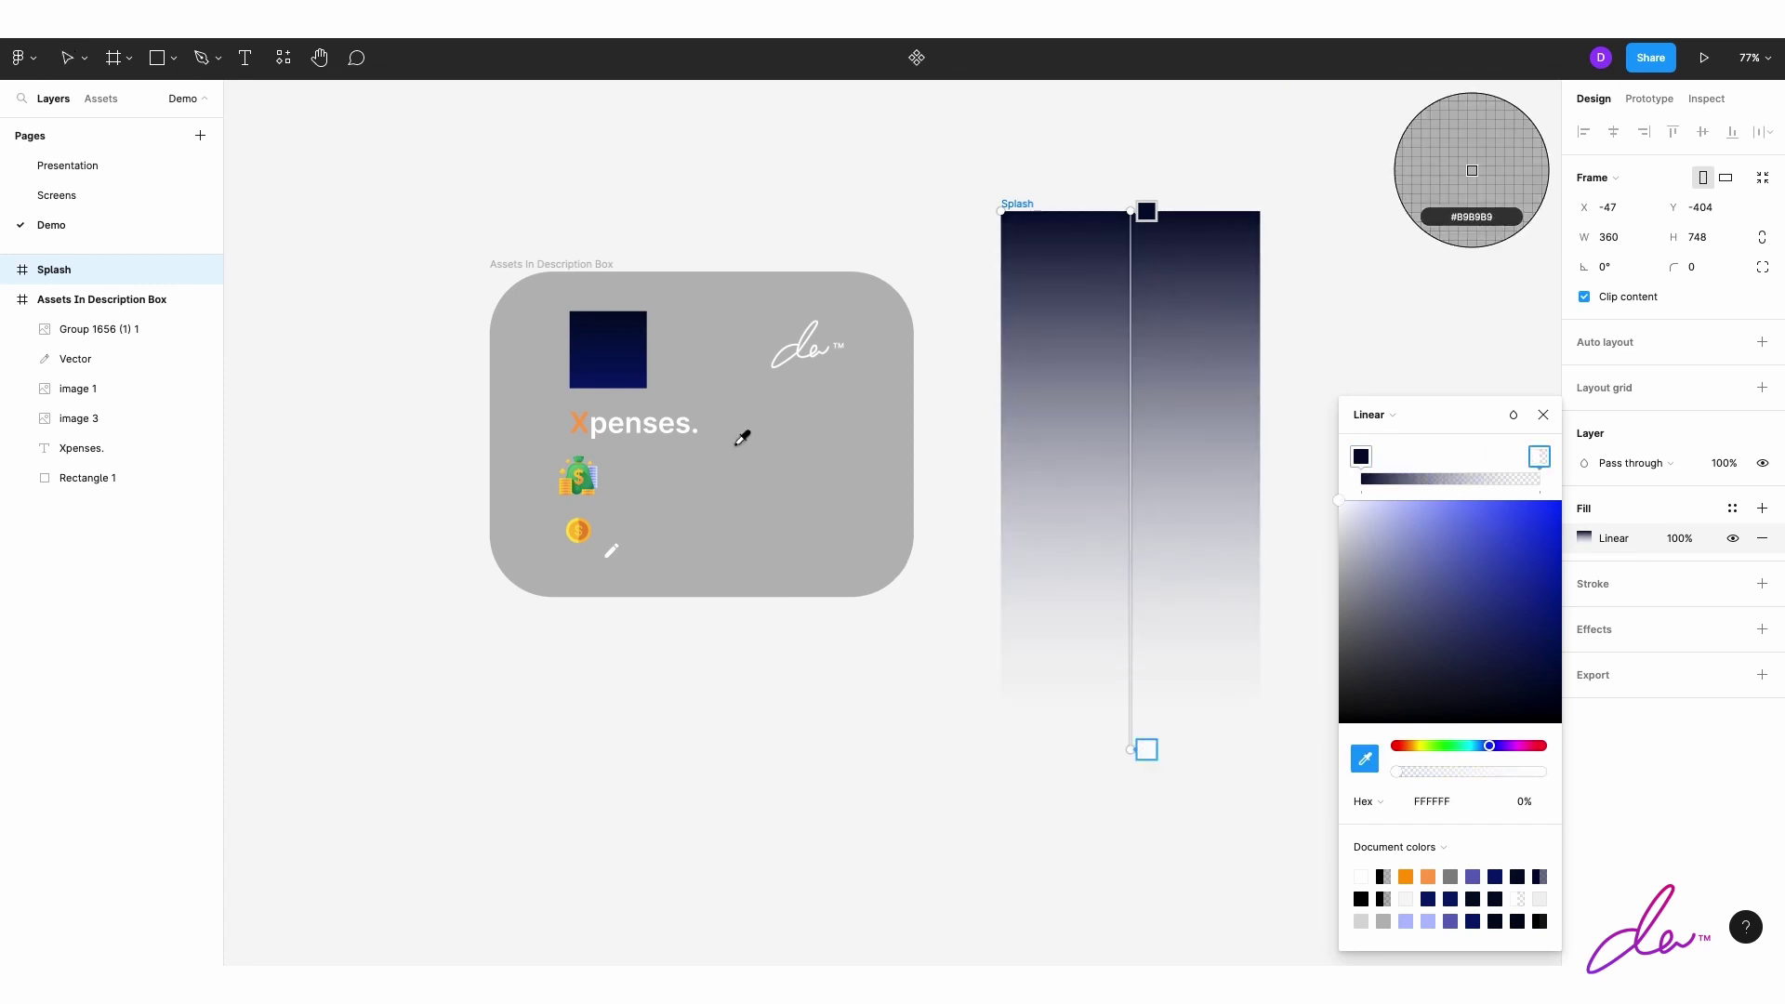
left_click(609, 373)
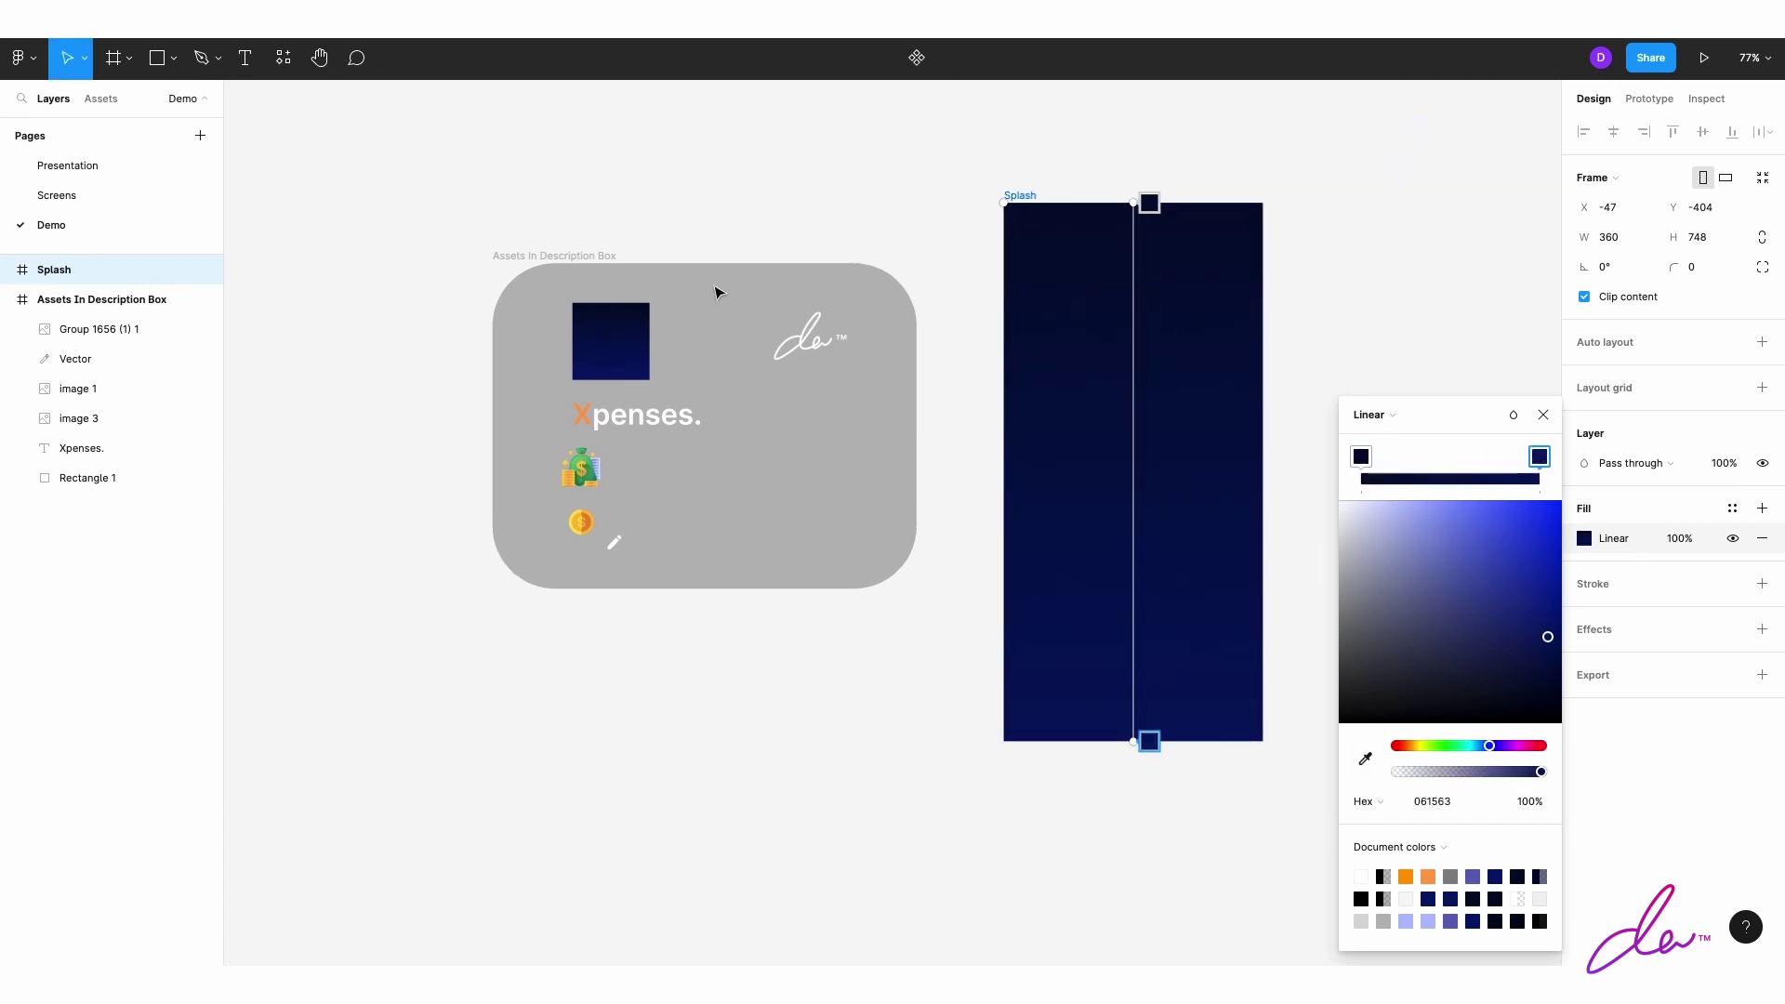
scroll(961, 219, "right", 3)
Step: Copy the Xpenses. logo text from the assets board into the centre of Splash
key("Escape")
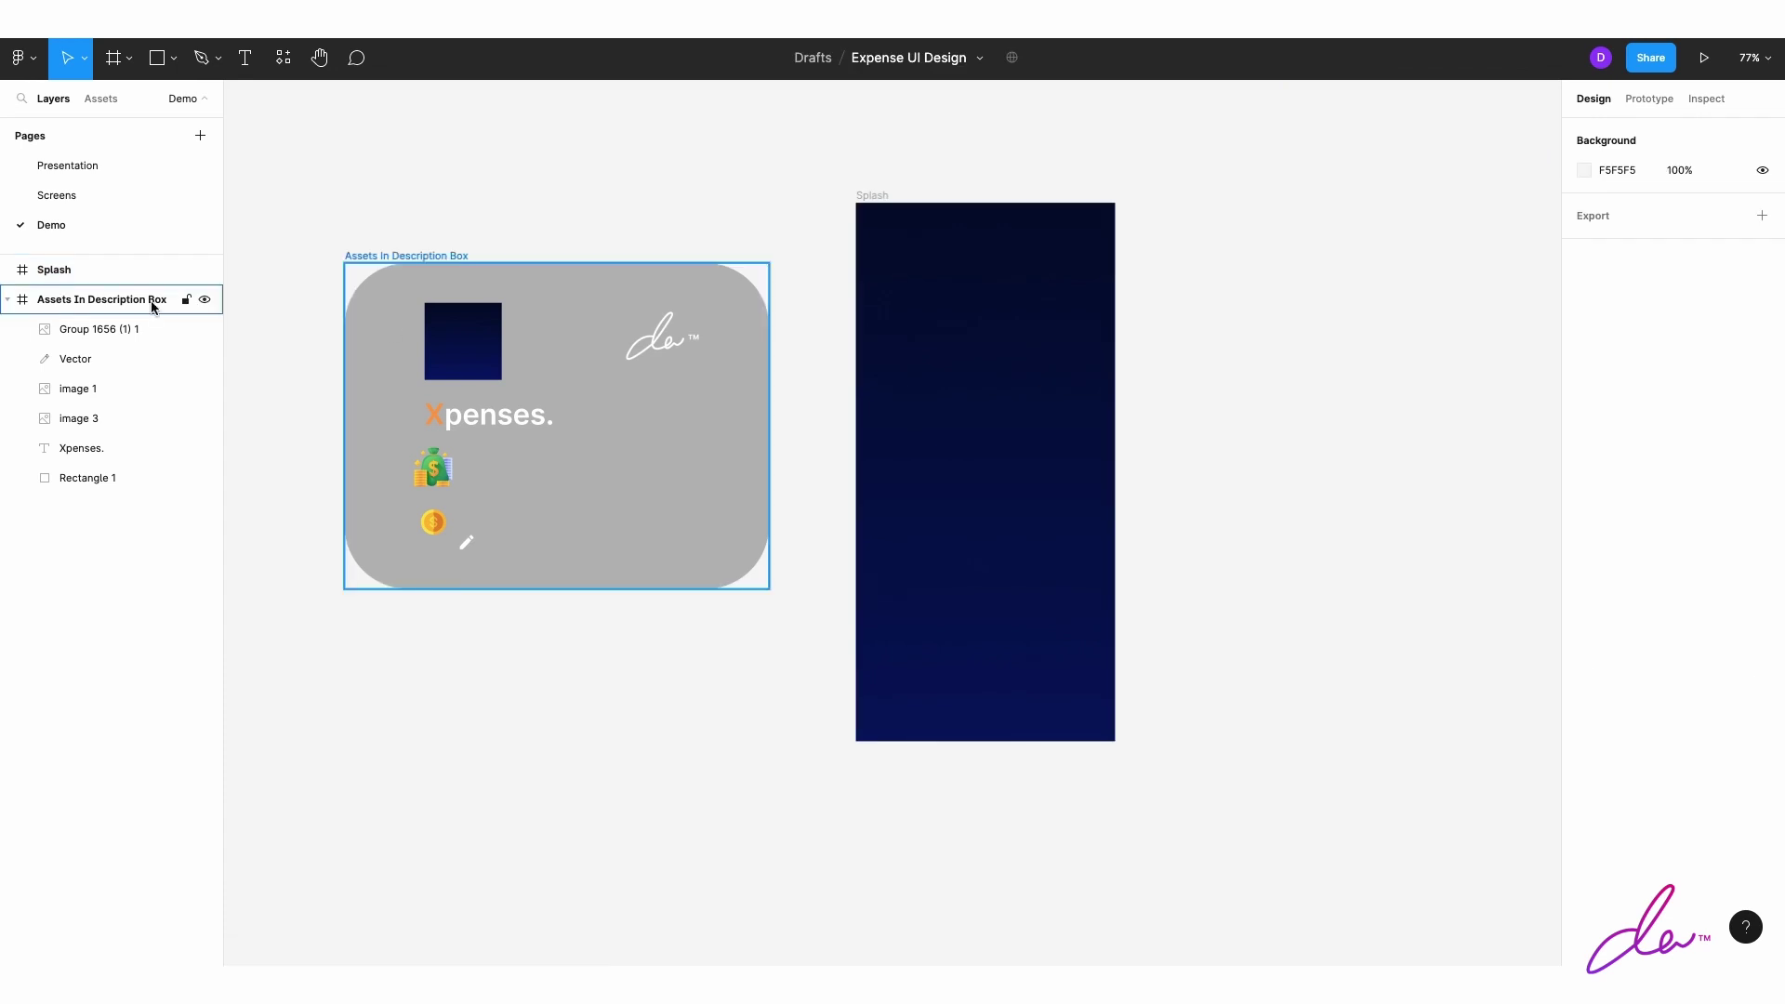
left_click(484, 424)
scroll(484, 424, "up", 1)
key("ctrl+c")
key("ctrl+v")
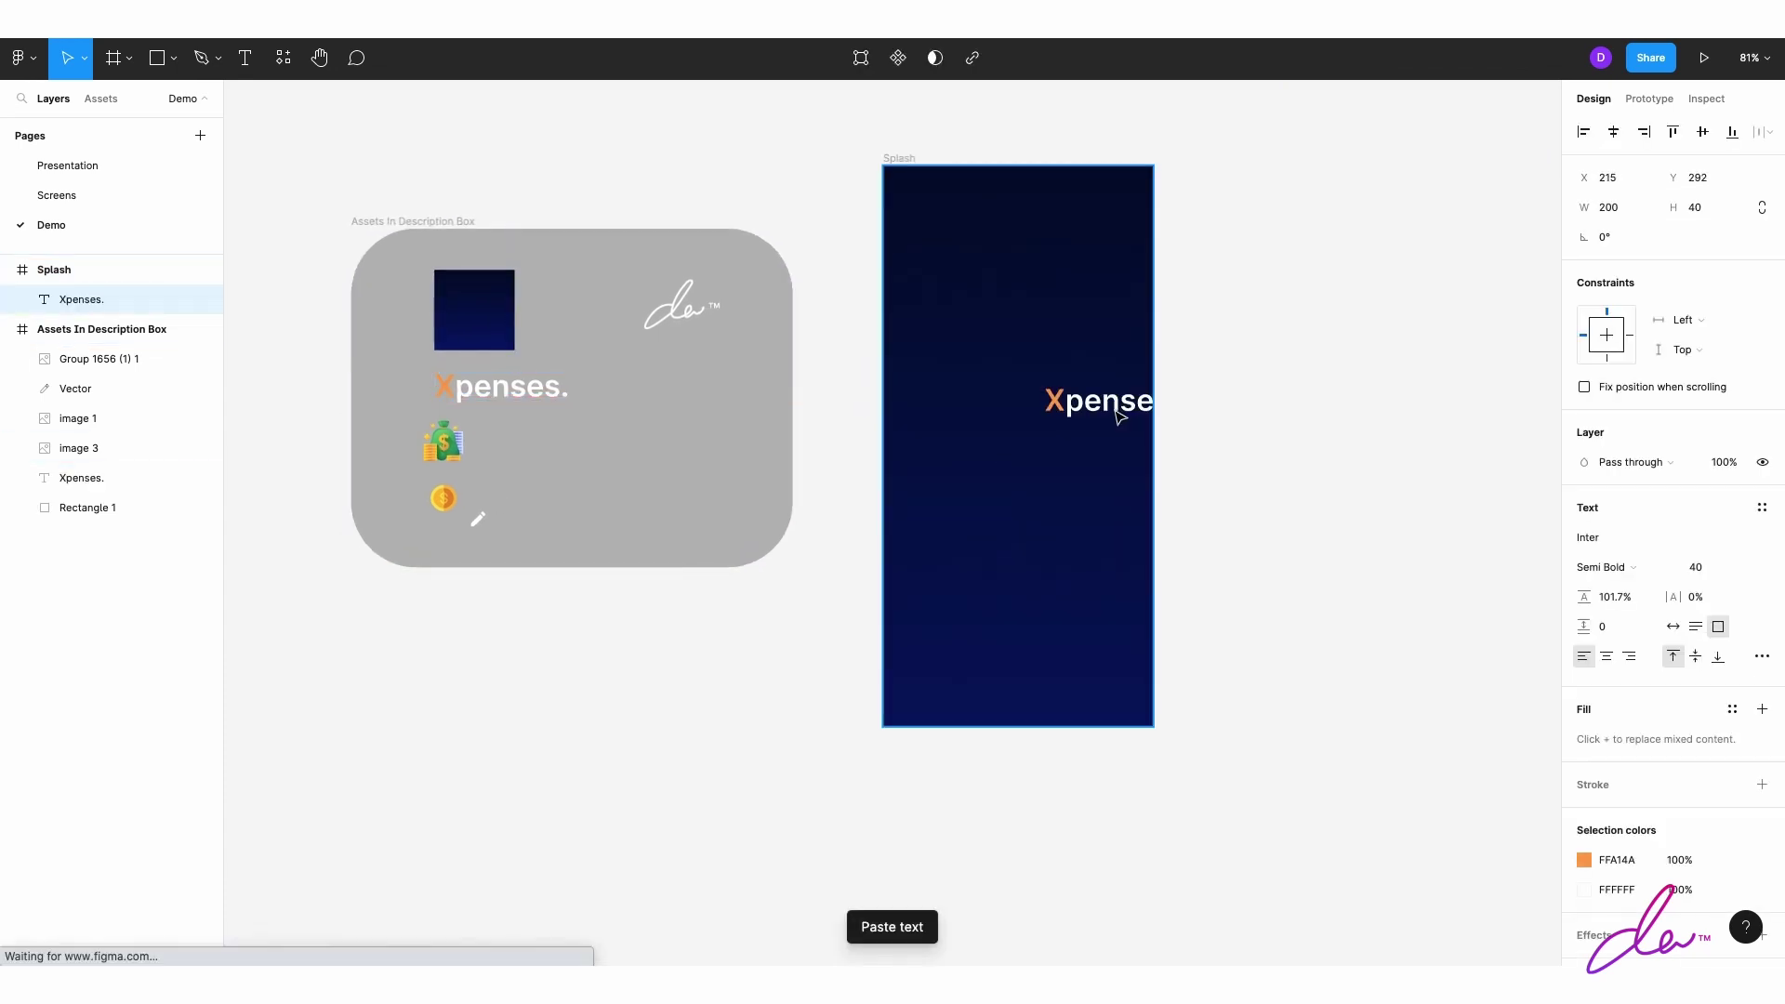
left_click_drag(1039, 467, 1068, 460)
left_click(1422, 465)
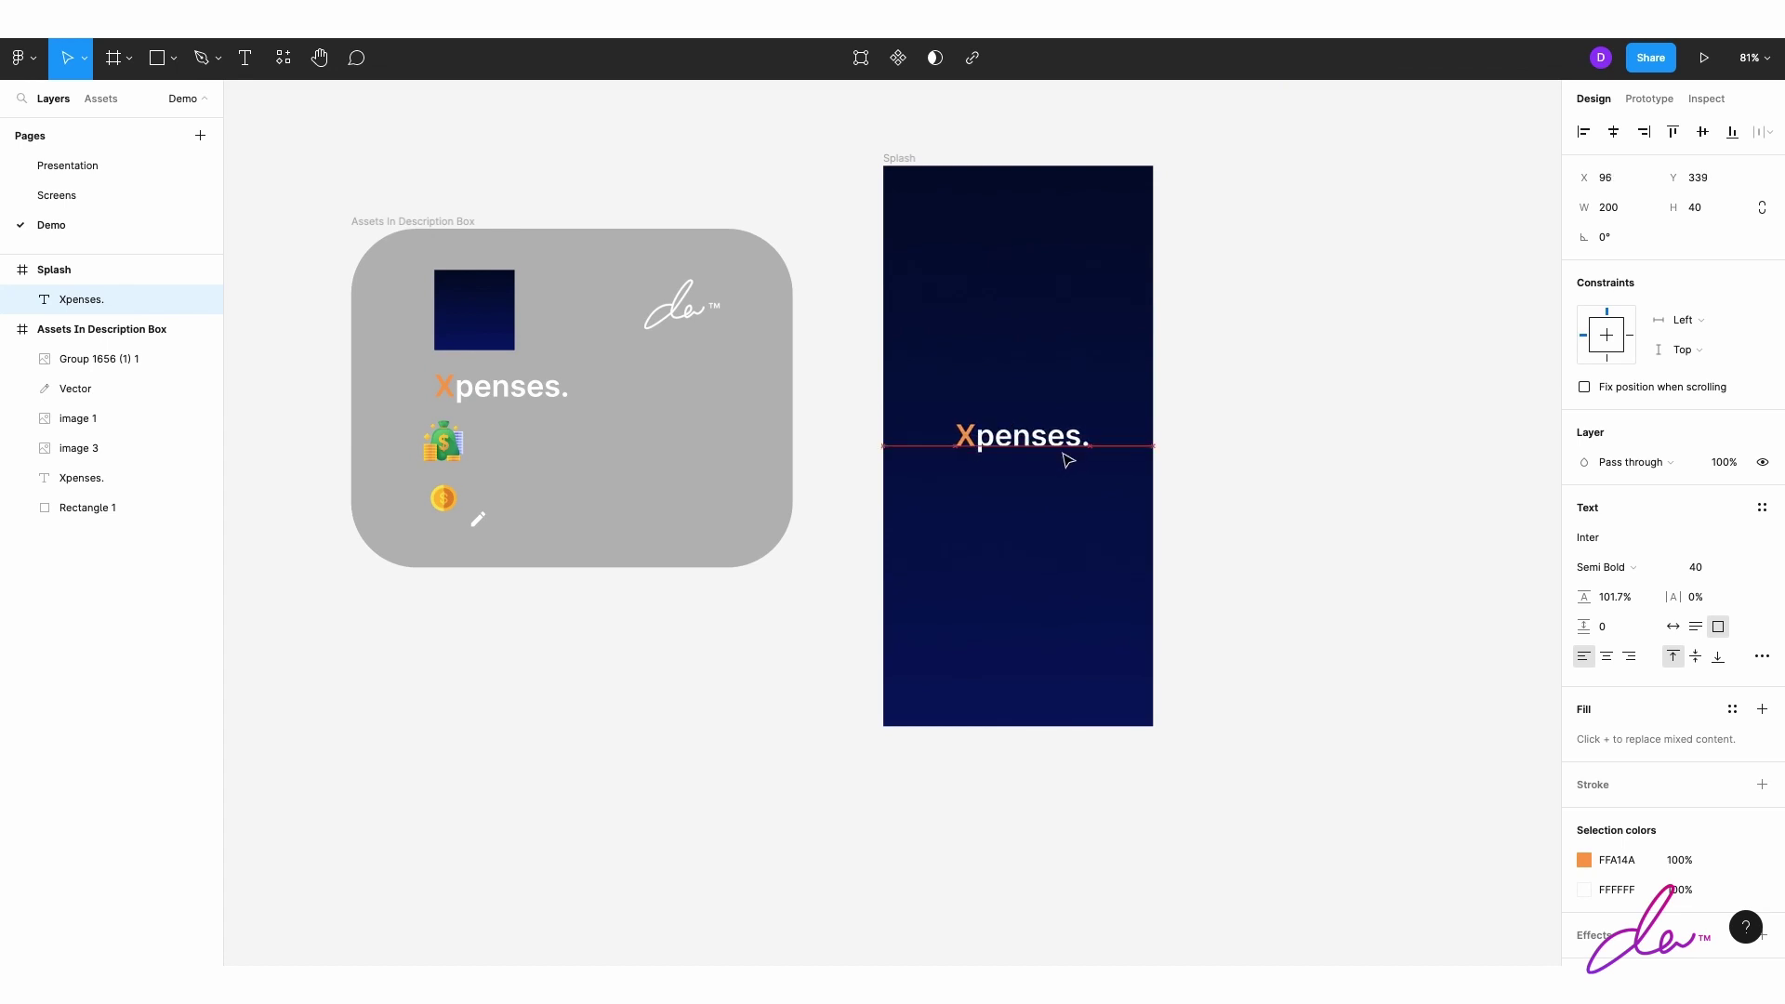
left_click(1184, 487)
scroll(1184, 486, "up", 3)
scroll(1315, 279, "down", 3)
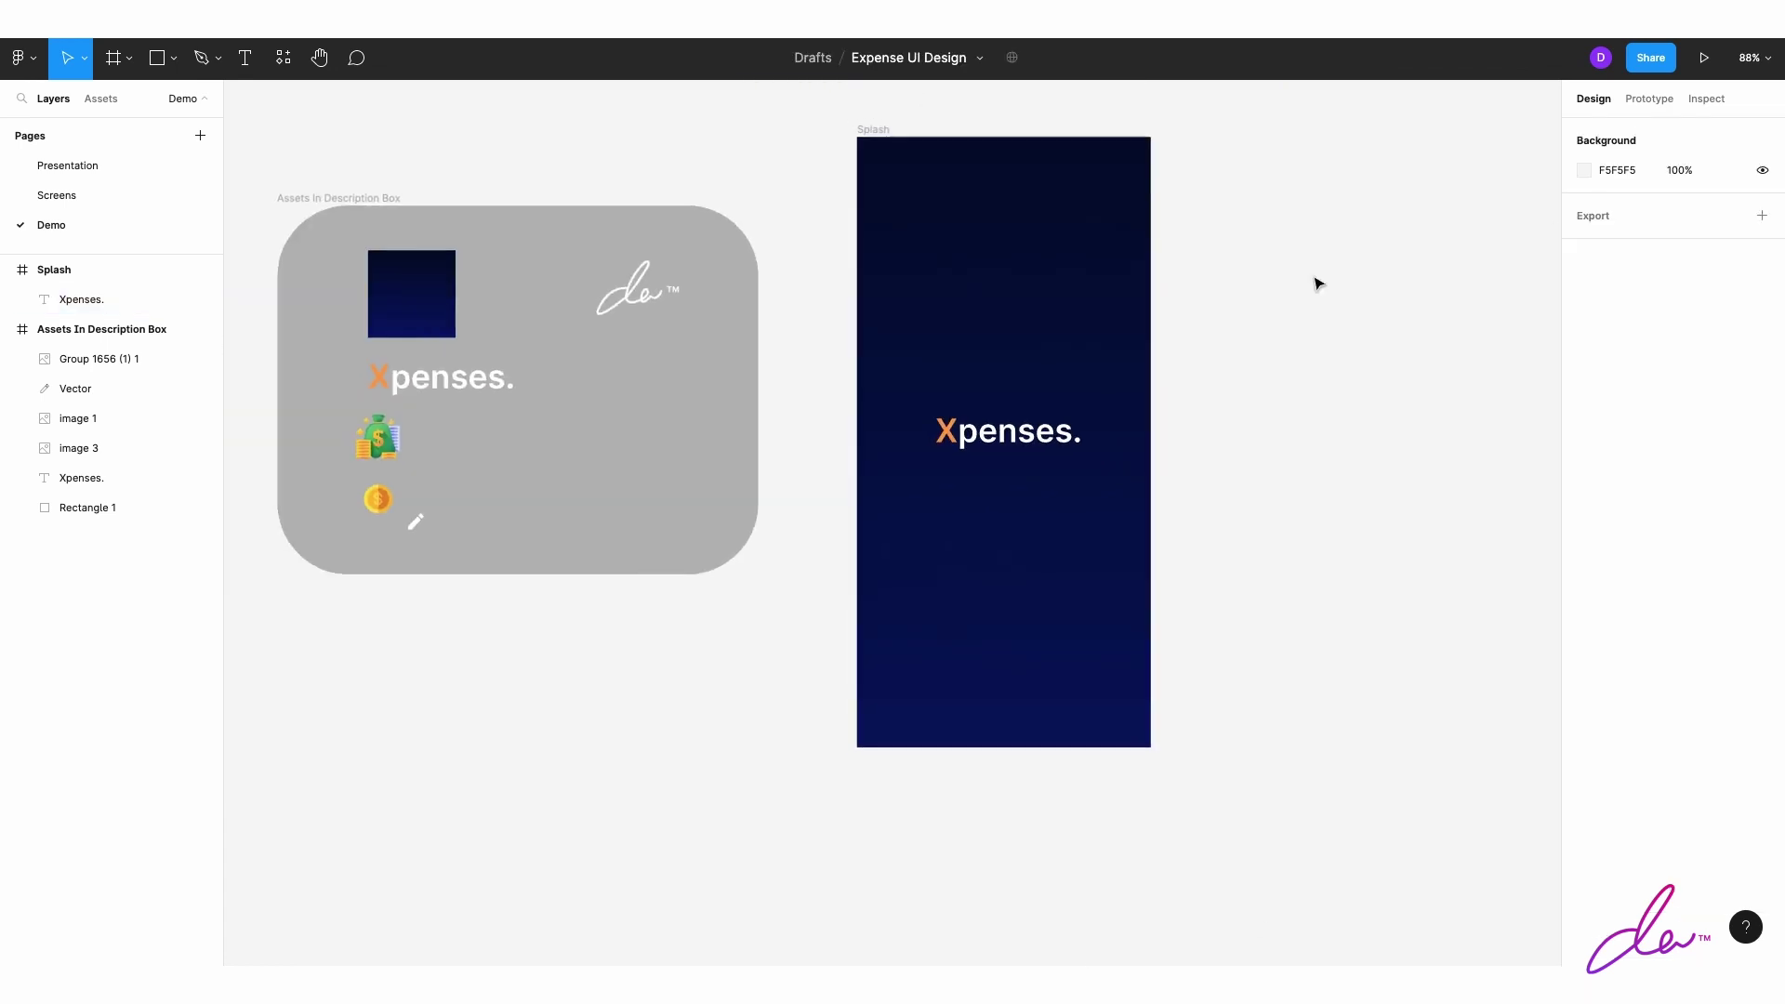
scroll(1311, 358, "right", 1)
scroll(1311, 358, "left", 1)
scroll(1311, 358, "down", 1)
left_click_drag(956, 423, 958, 423)
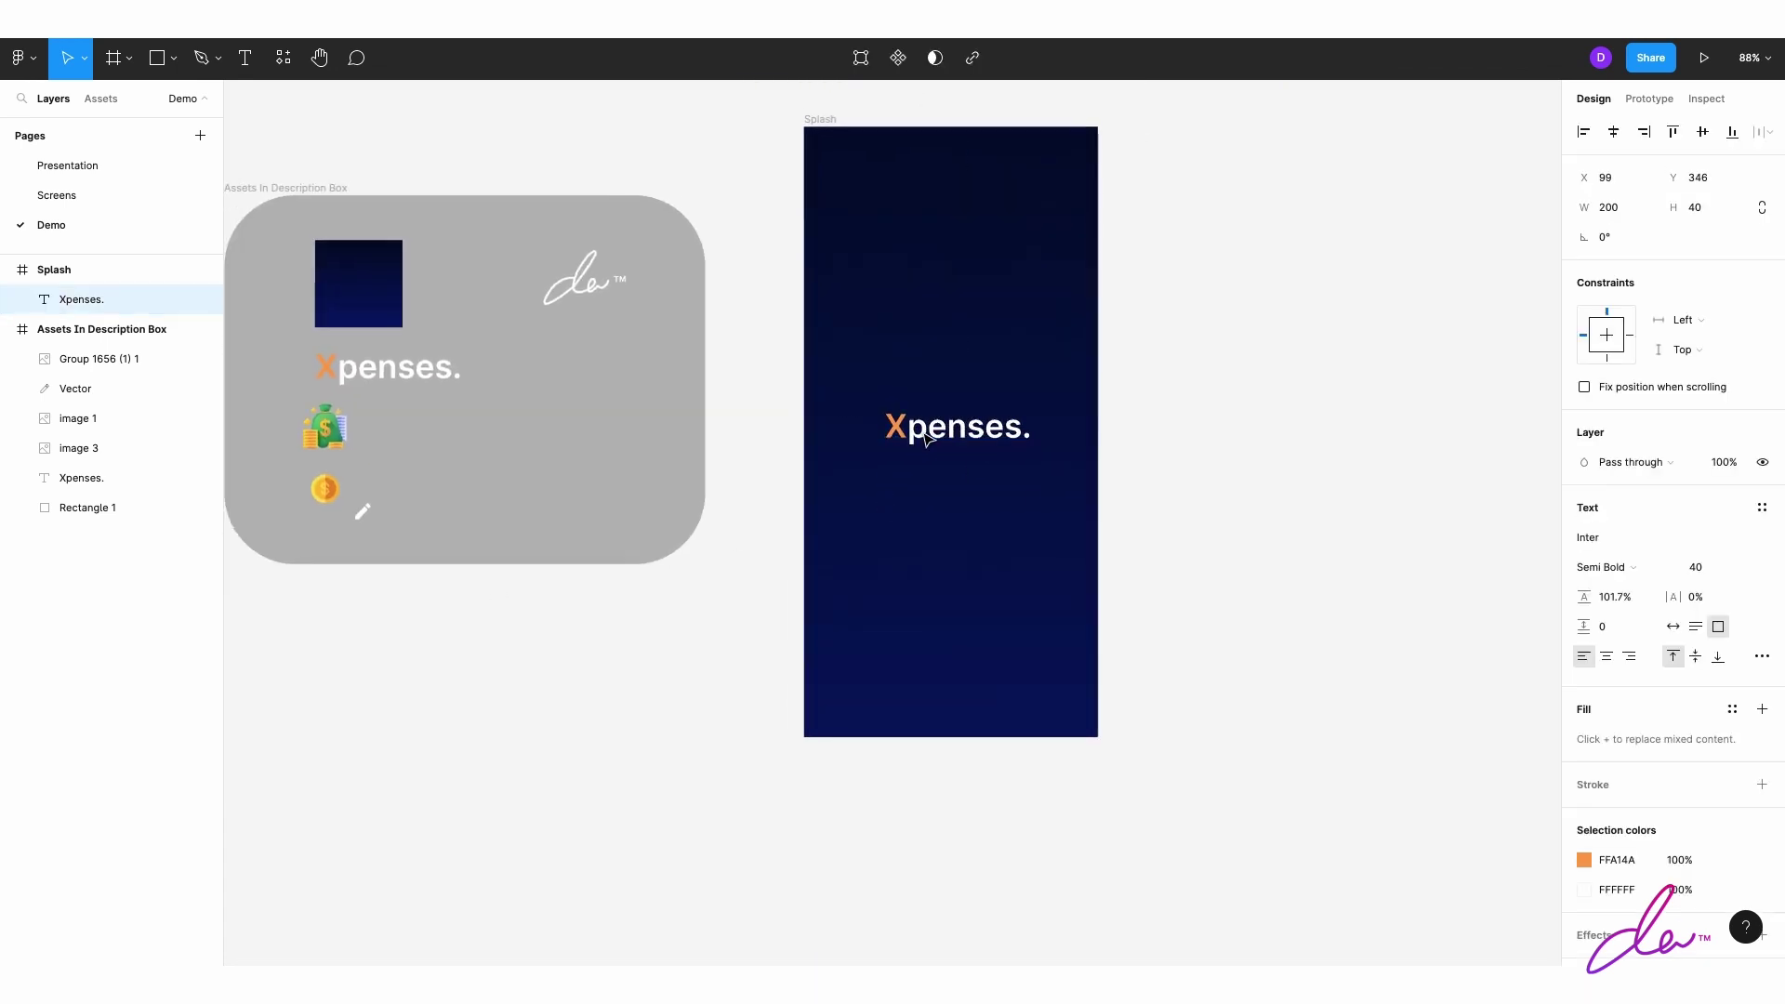
left_click(1313, 443)
scroll(1313, 443, "right", 1)
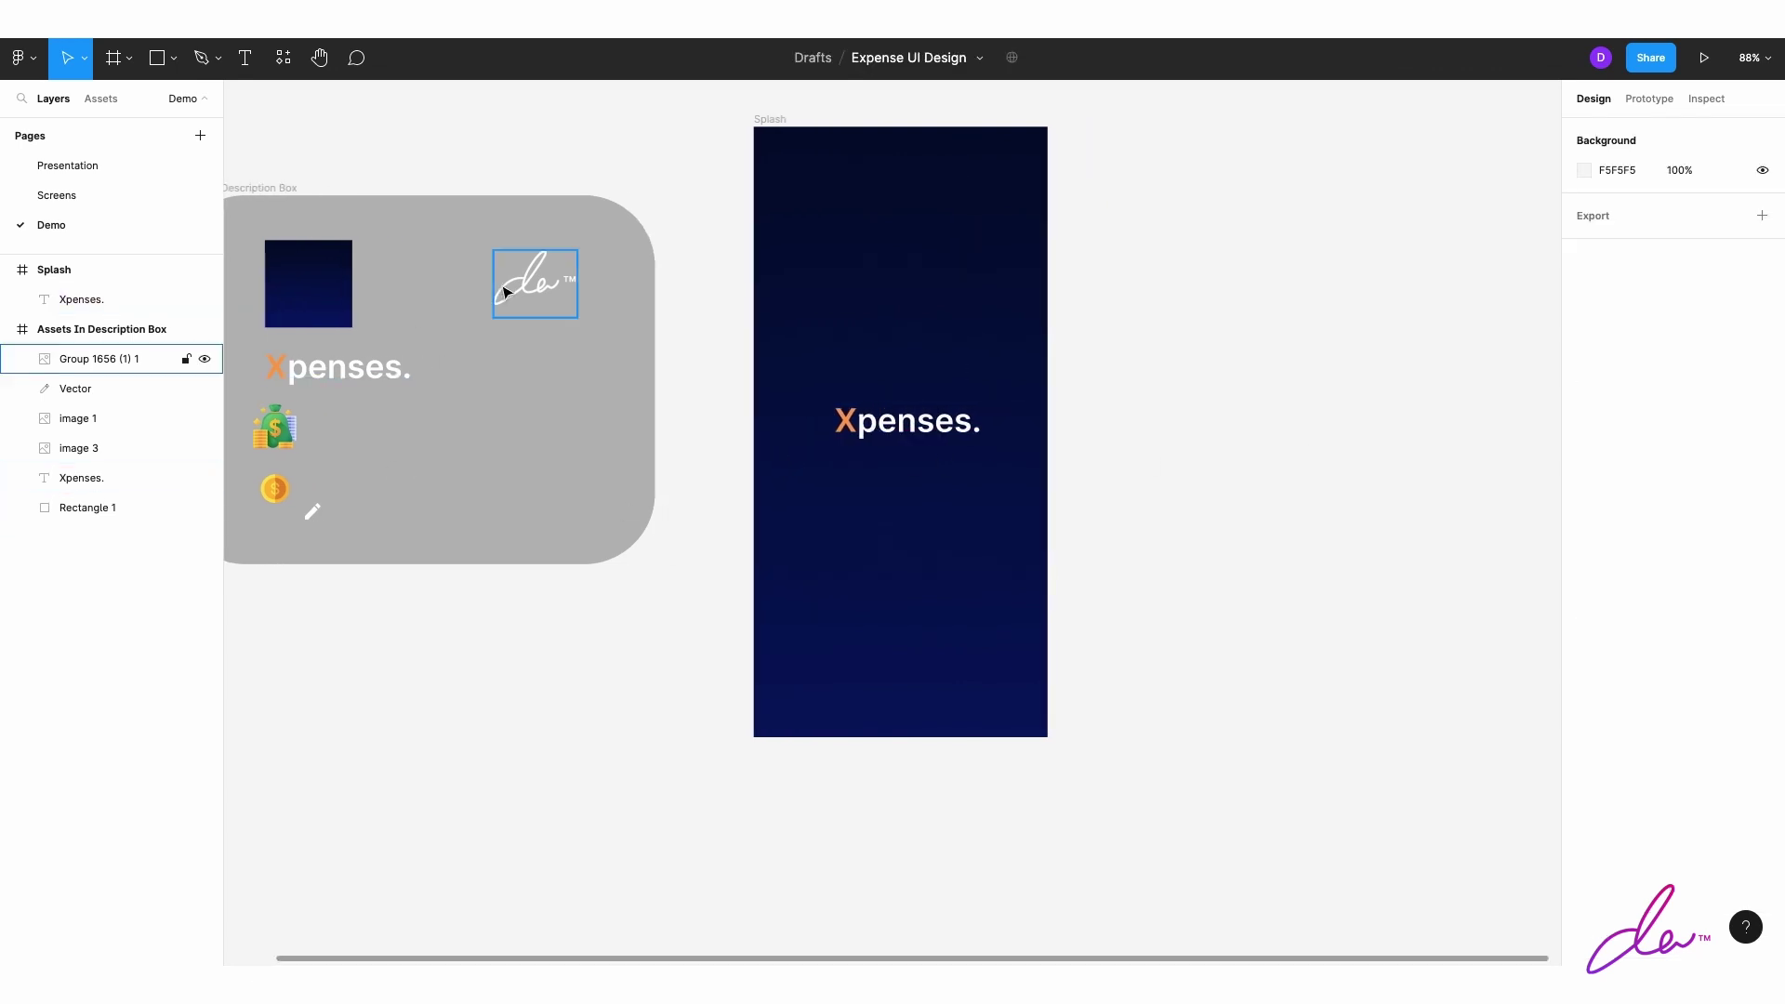
Step: Add 14 pt 'Powered by' text near the bottom centre of Splash
left_click(242, 61)
left_click(812, 711)
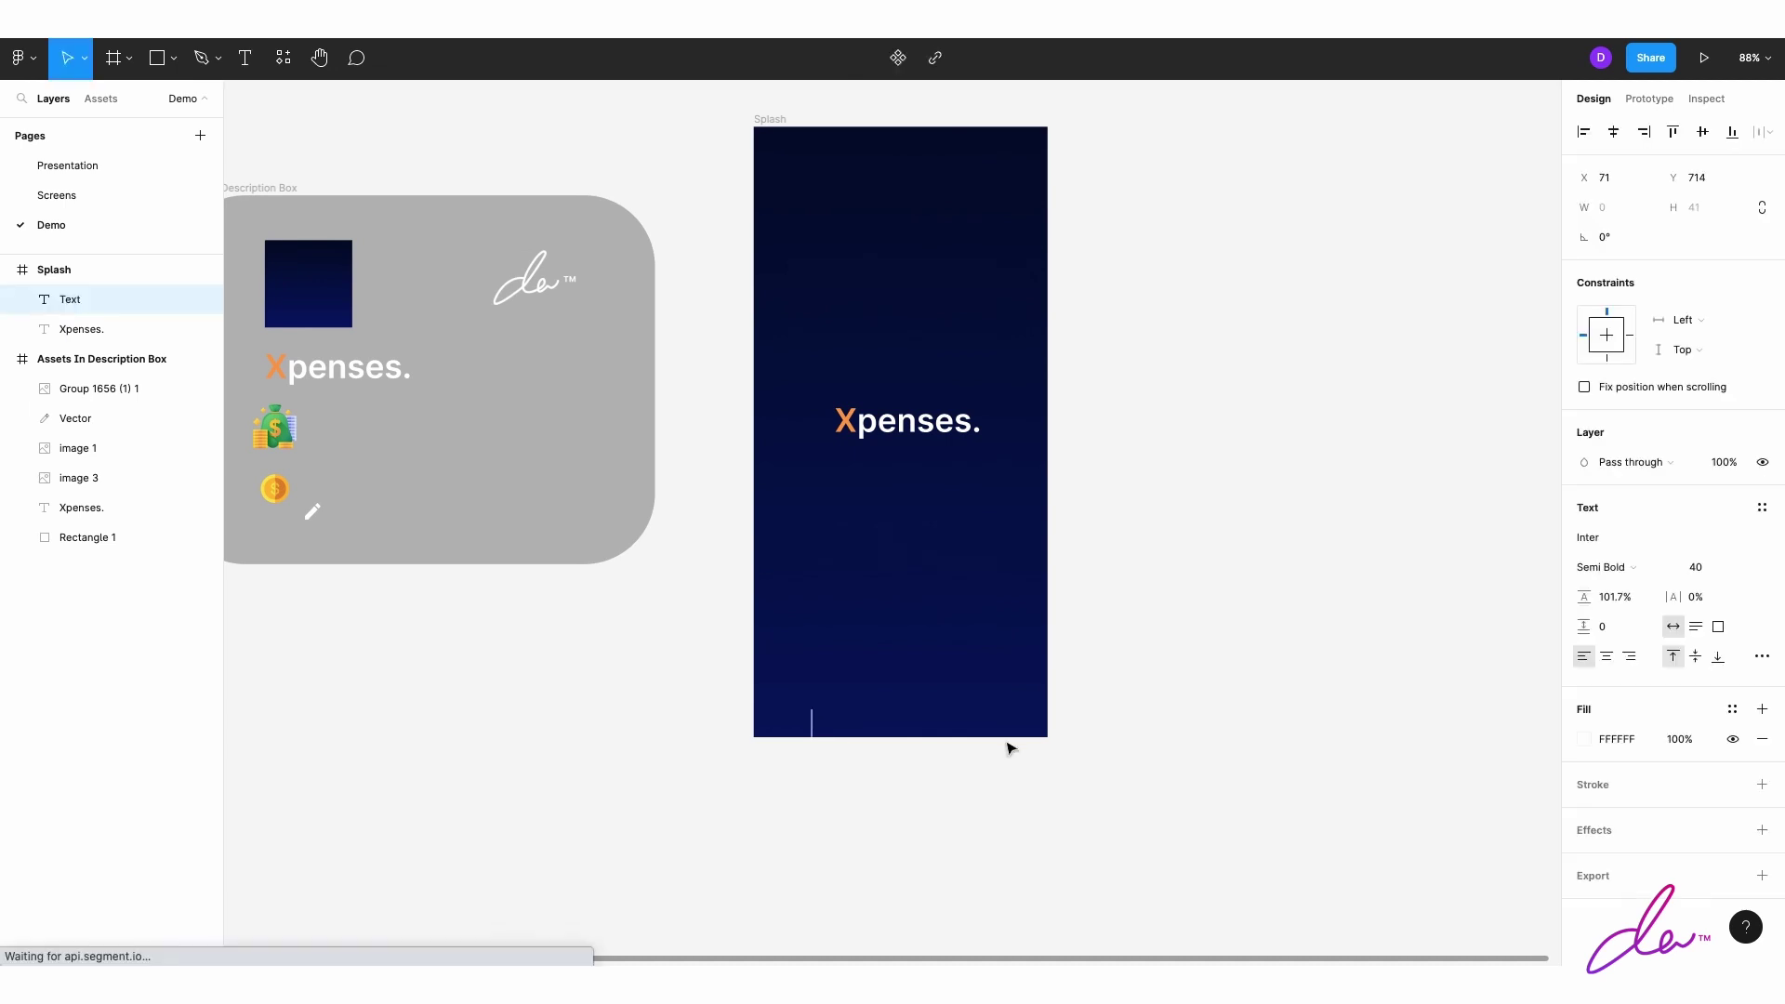
type("Powered by")
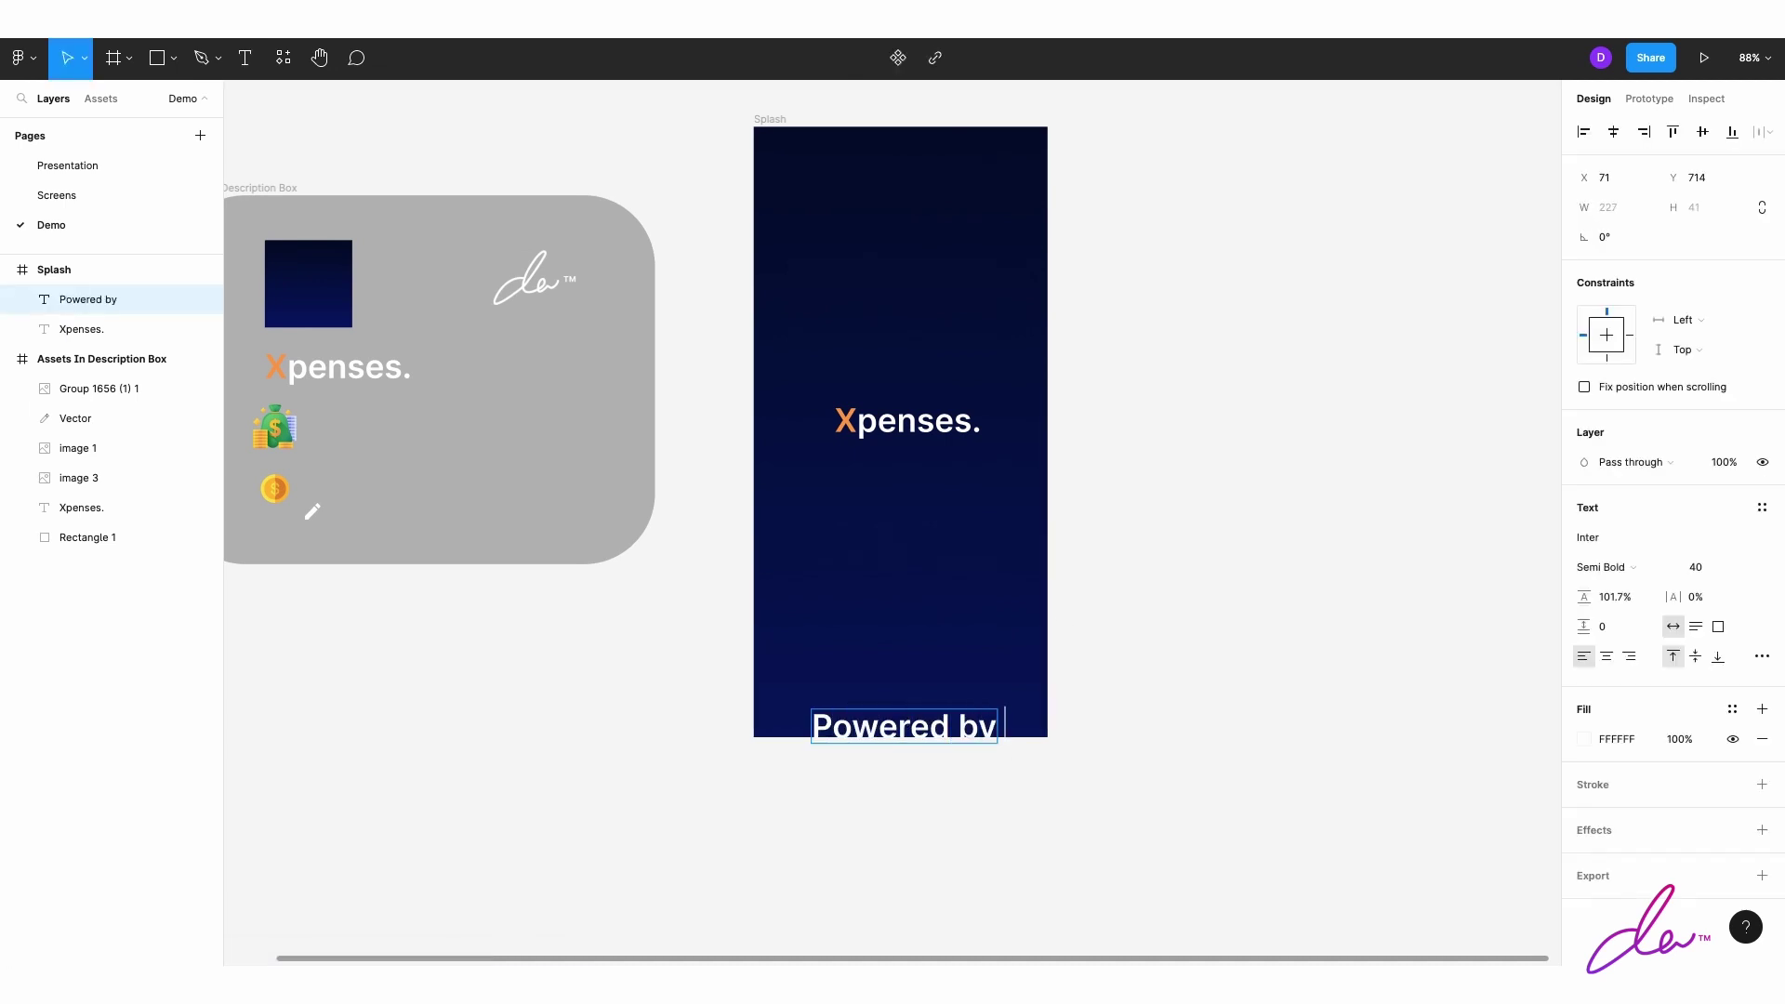
key("ctrl+a")
left_click(1636, 567)
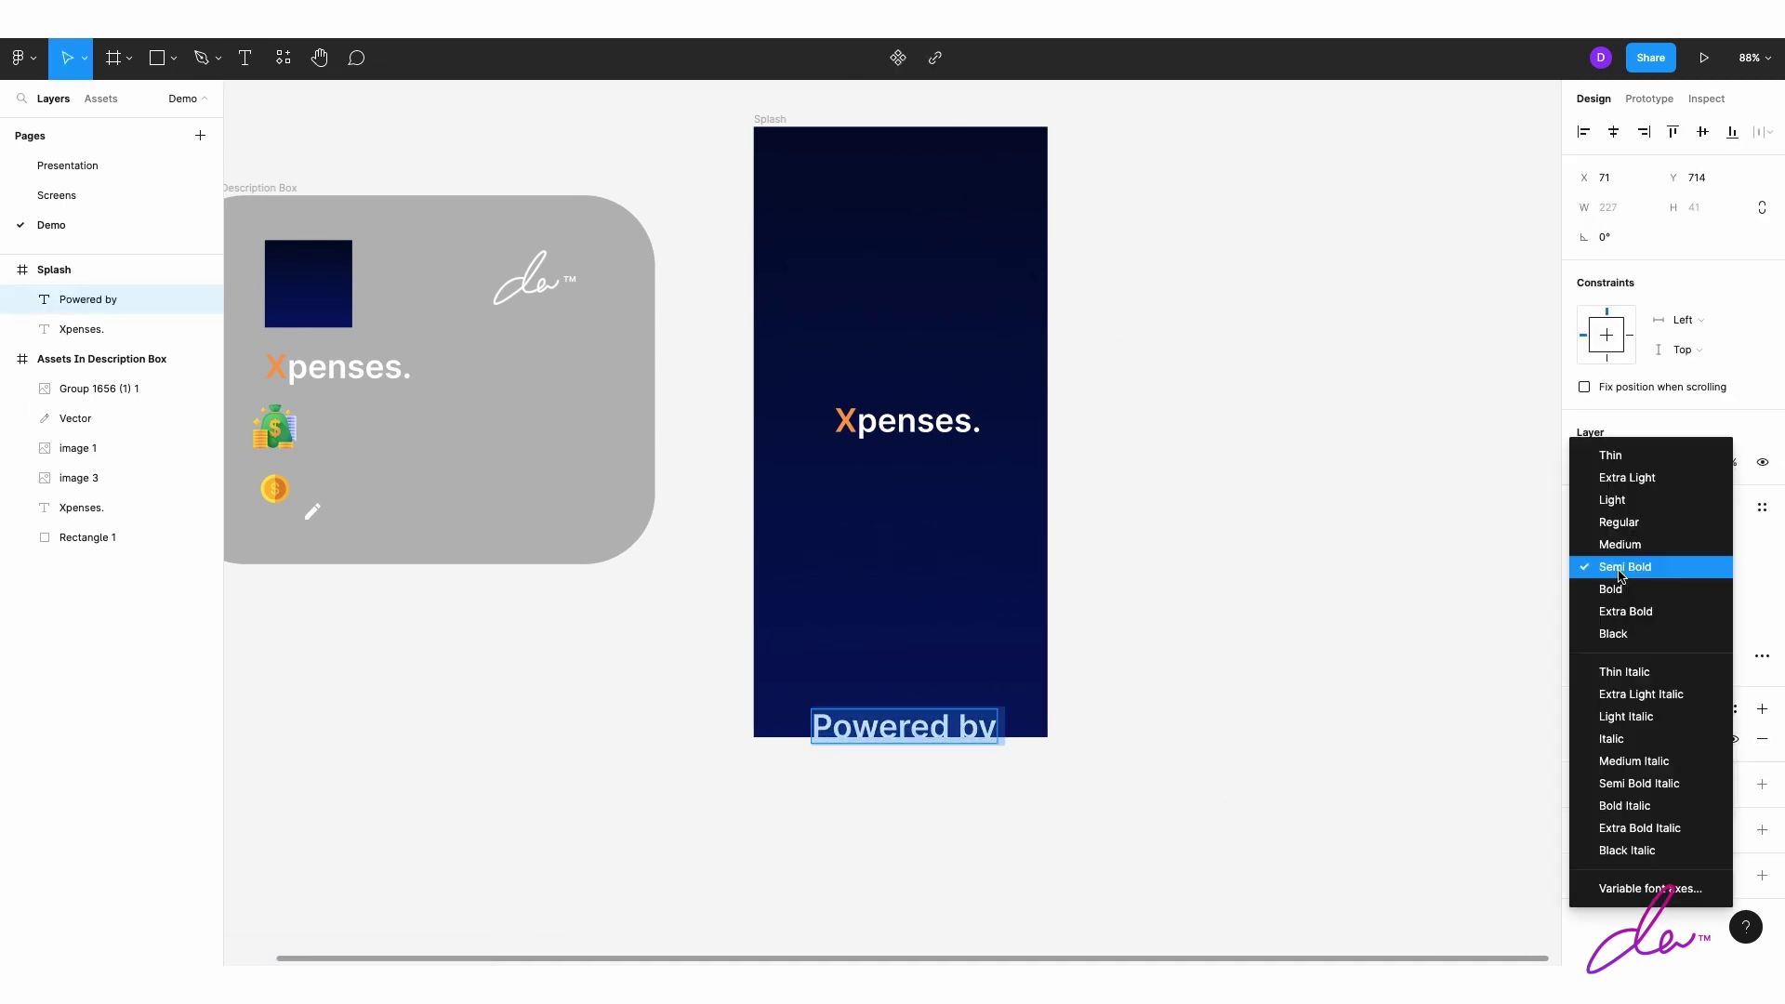
left_click(1707, 569)
type("14")
key("Return")
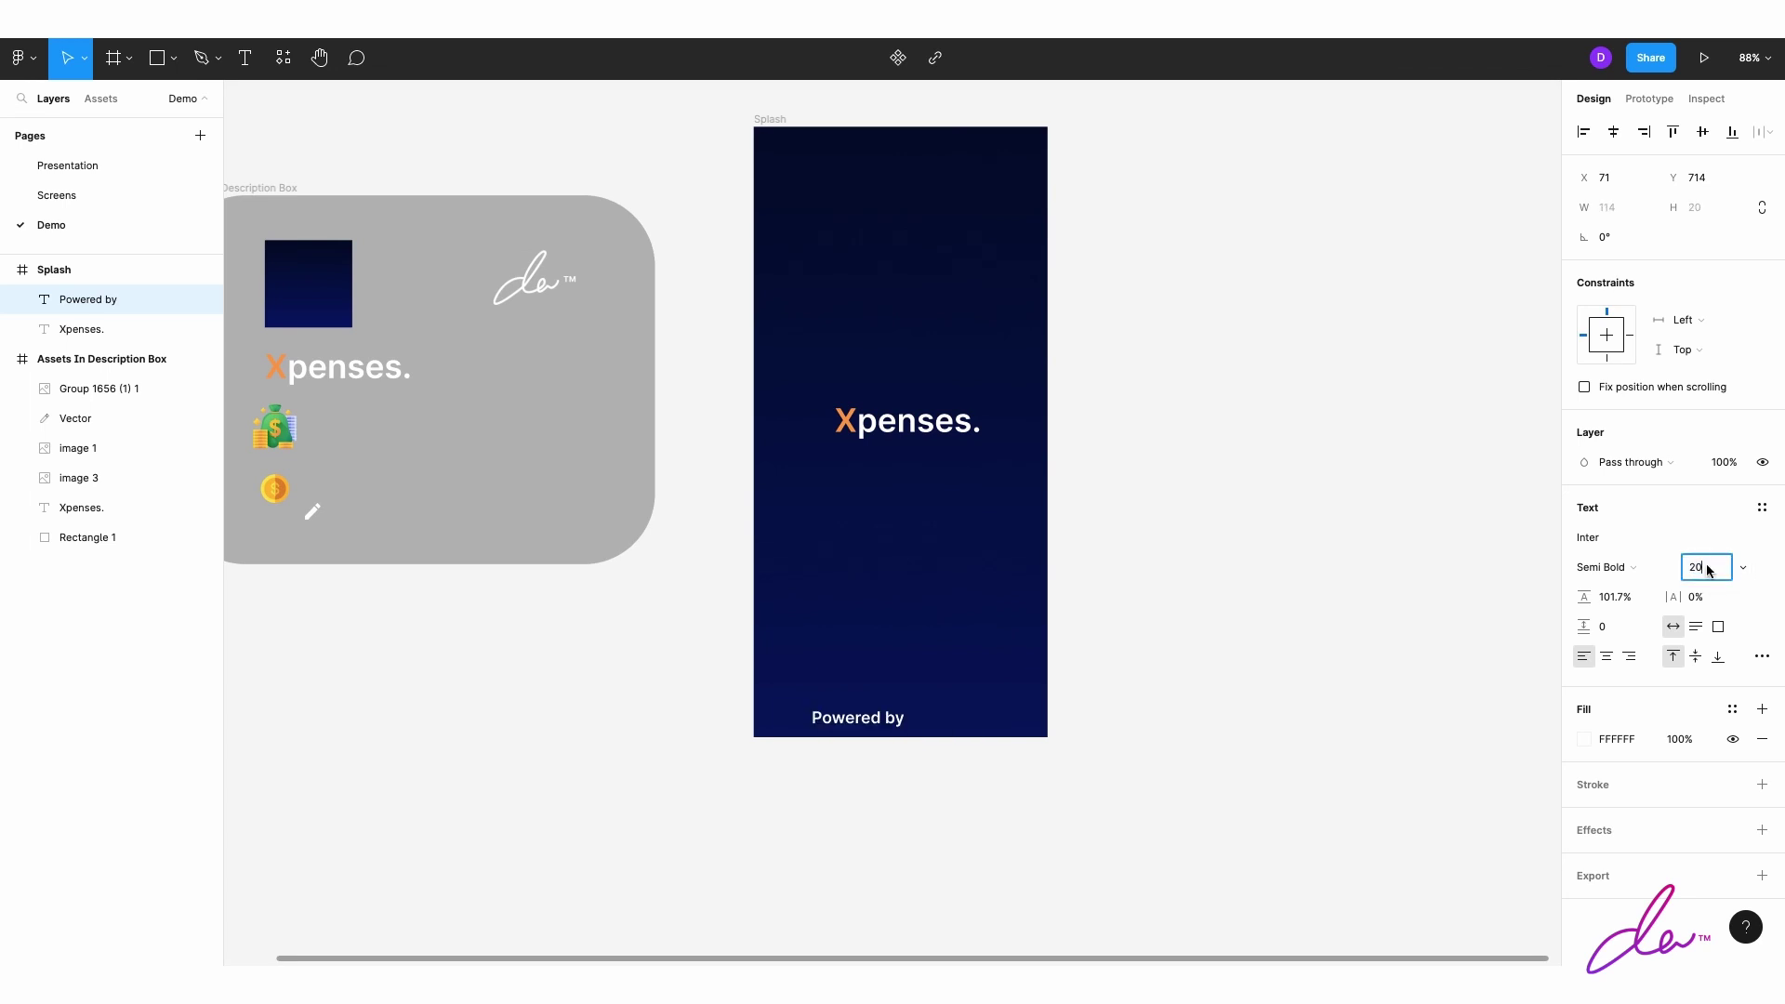
left_click_drag(845, 718, 883, 704)
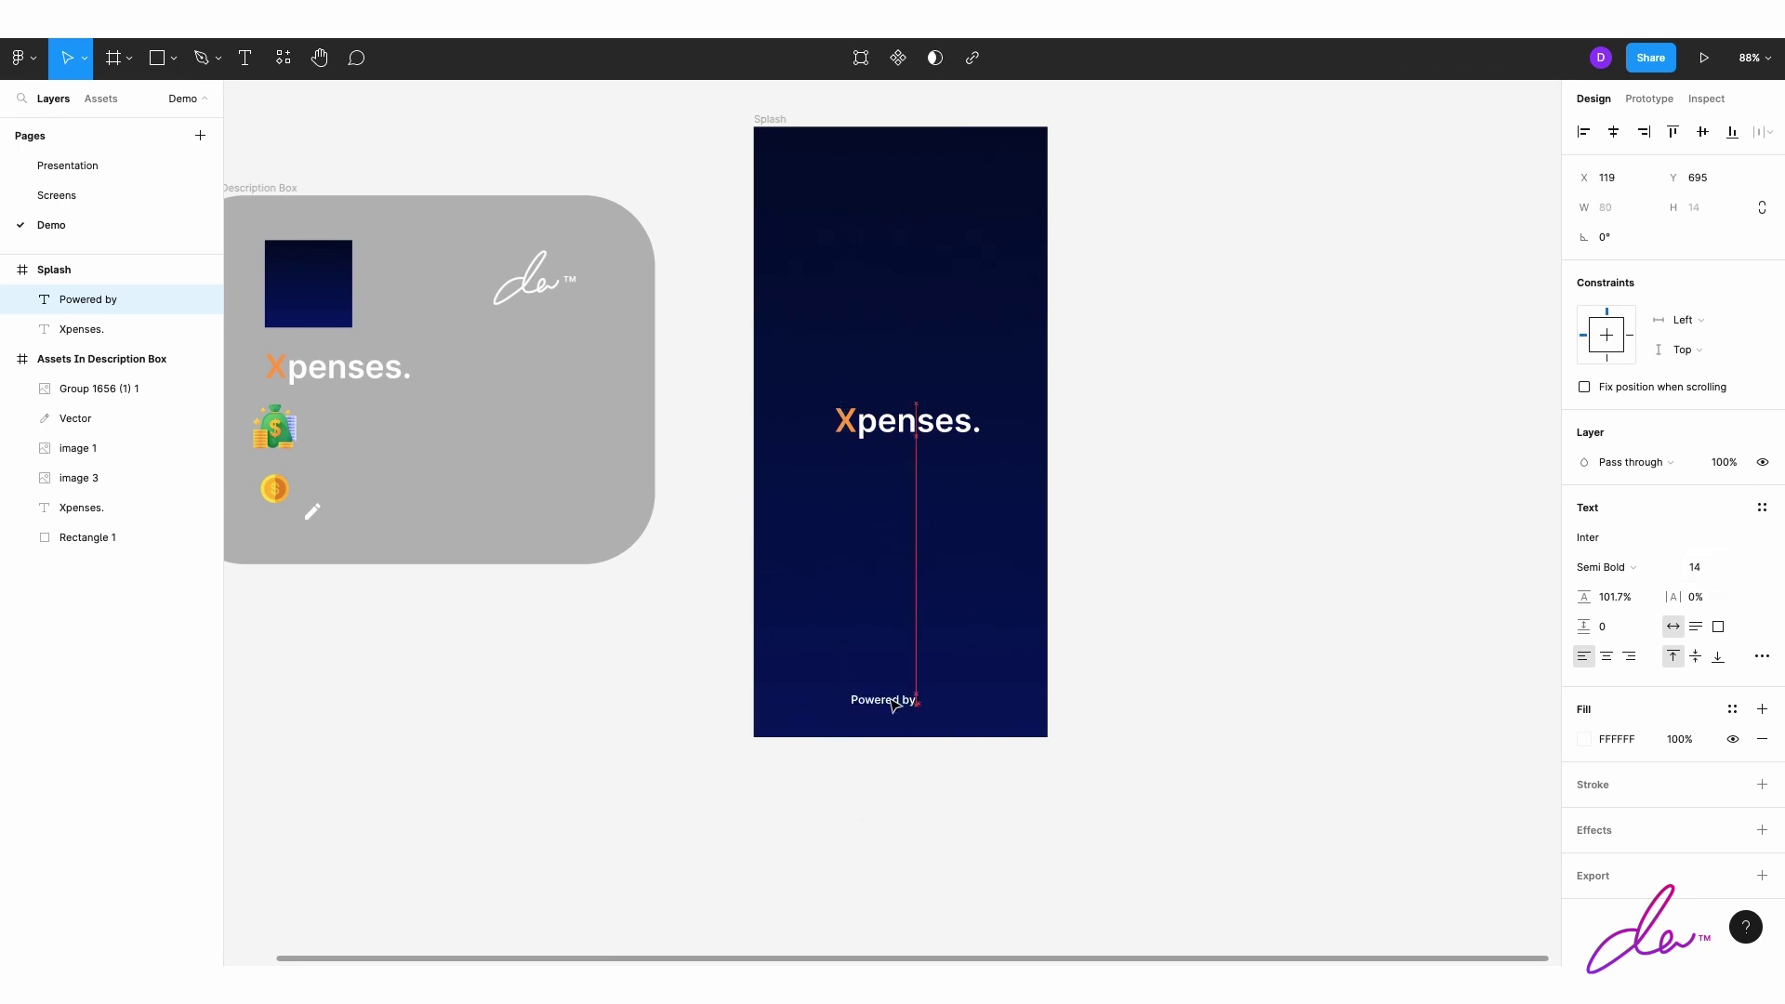
left_click(837, 717)
Step: Copy the signature image from the assets board and place it after 'Powered by'
left_click(534, 302)
key("ctrl+c")
key("ctrl+v")
mouse_move(600, 346)
left_mouse_down()
mouse_move(995, 716)
mouse_move(1009, 751)
mouse_move(962, 709)
left_mouse_up()
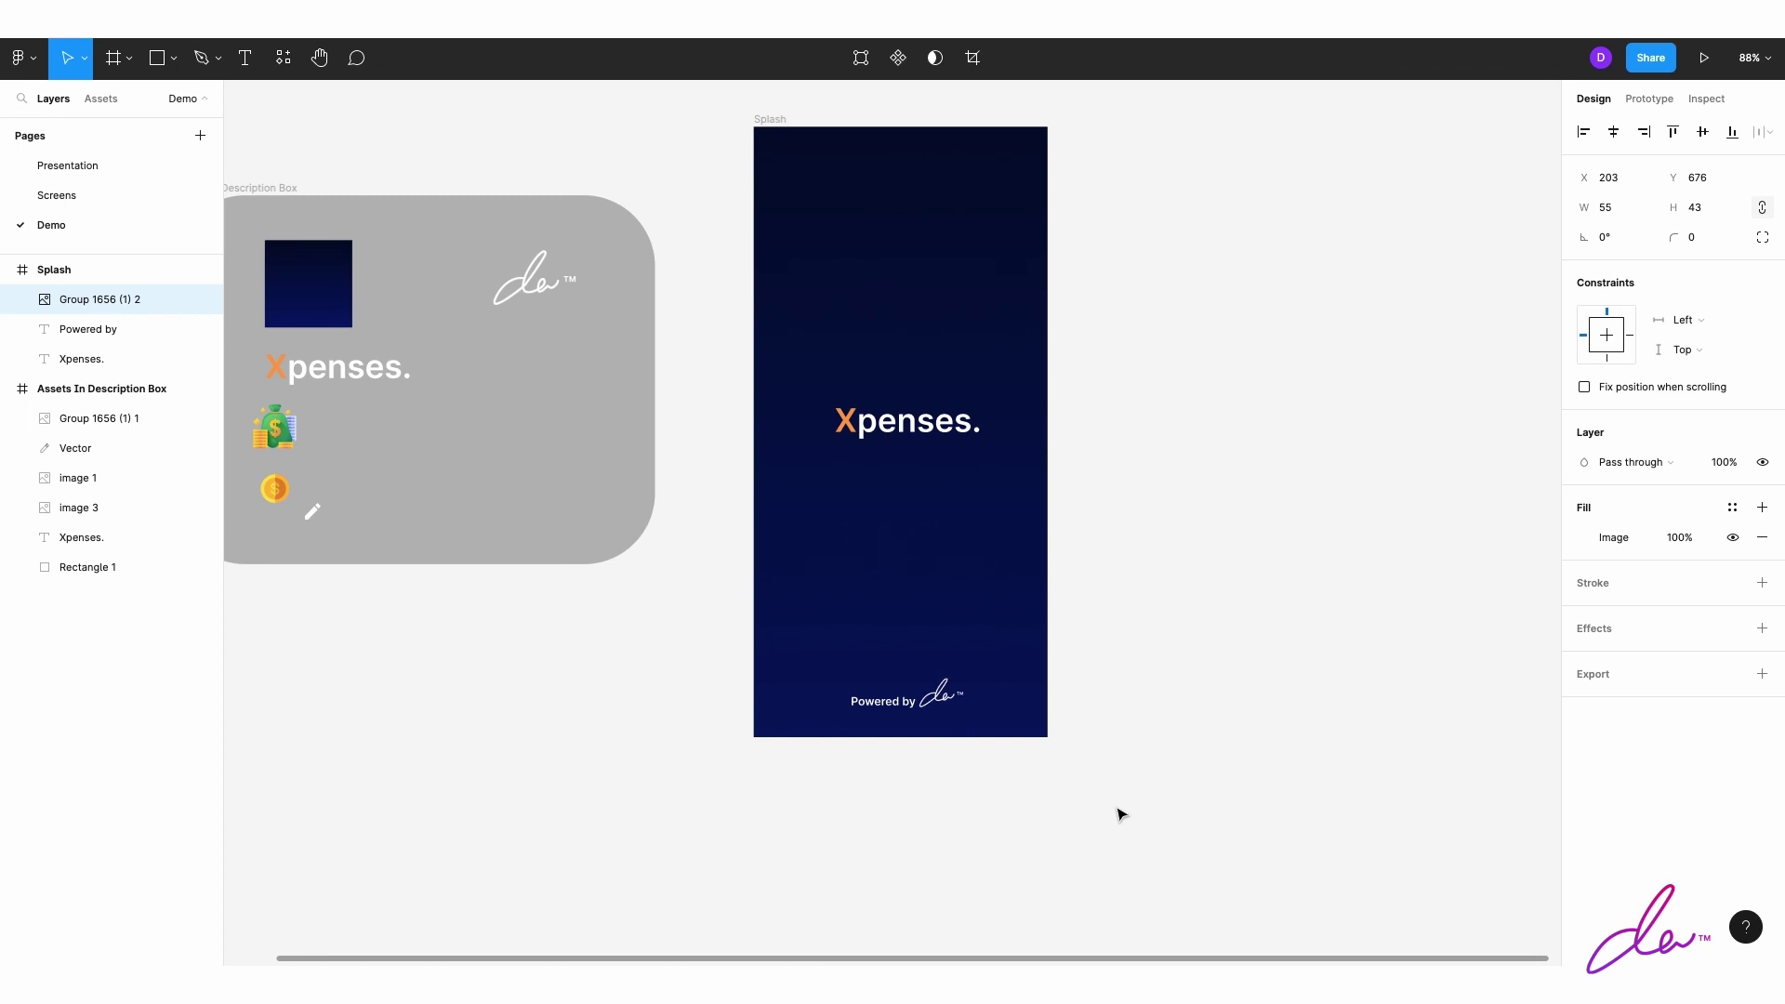
mouse_move(1069, 800)
left_mouse_down()
mouse_move(841, 677)
mouse_move(885, 702)
left_mouse_up()
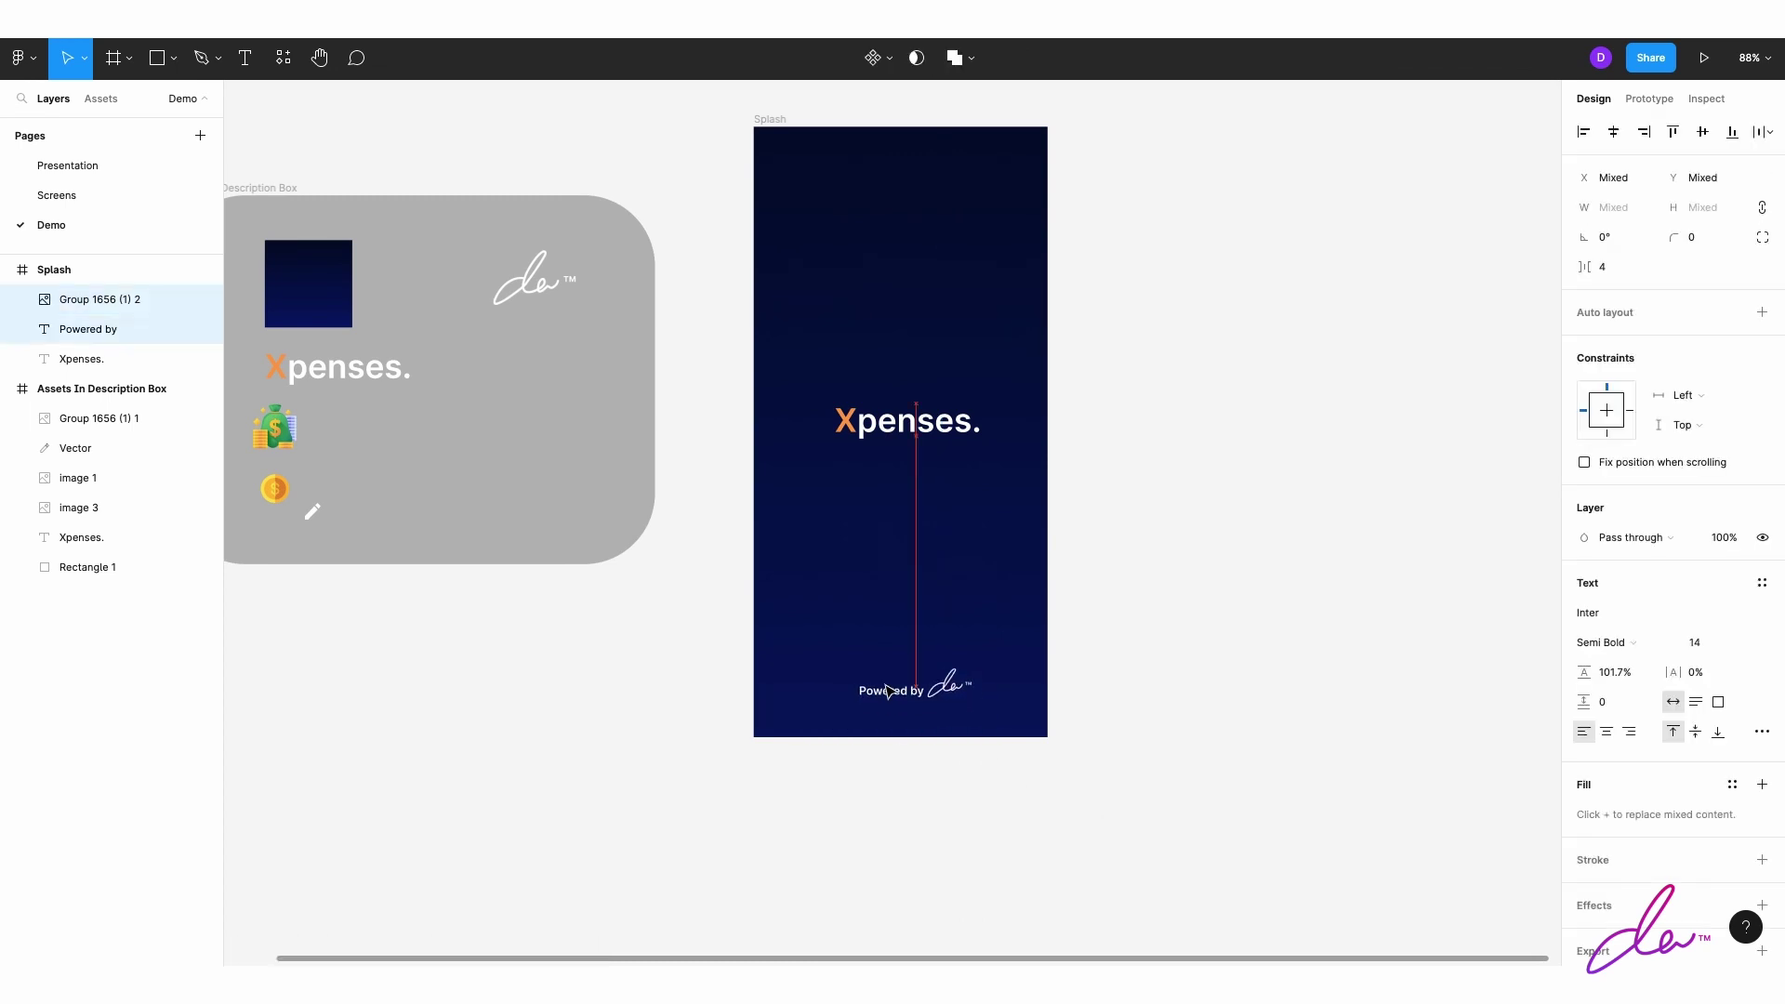
left_click(1148, 657)
Step: Group 'Powered by' with the signature, centre the group at the bottom, and lower the logo slightly
left_click_drag(1053, 726, 919, 689)
left_click(1147, 689)
left_click_drag(1153, 706, 925, 683)
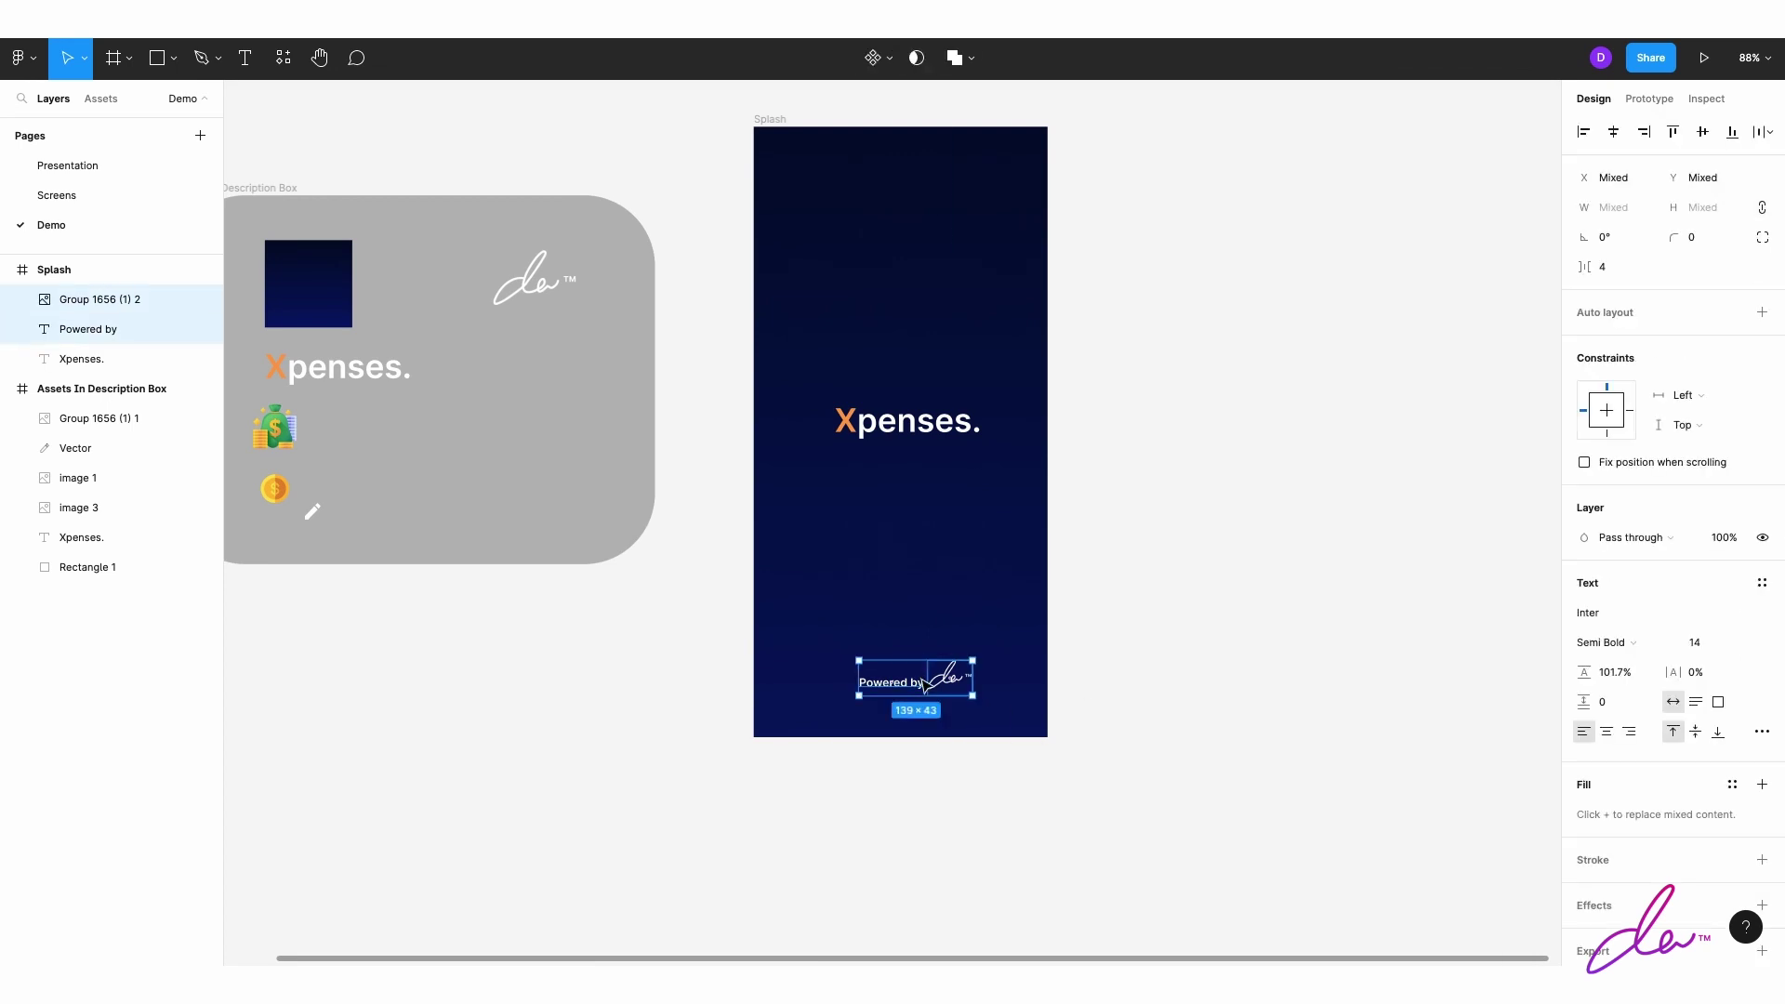
right_click(925, 683)
mouse_move(980, 481)
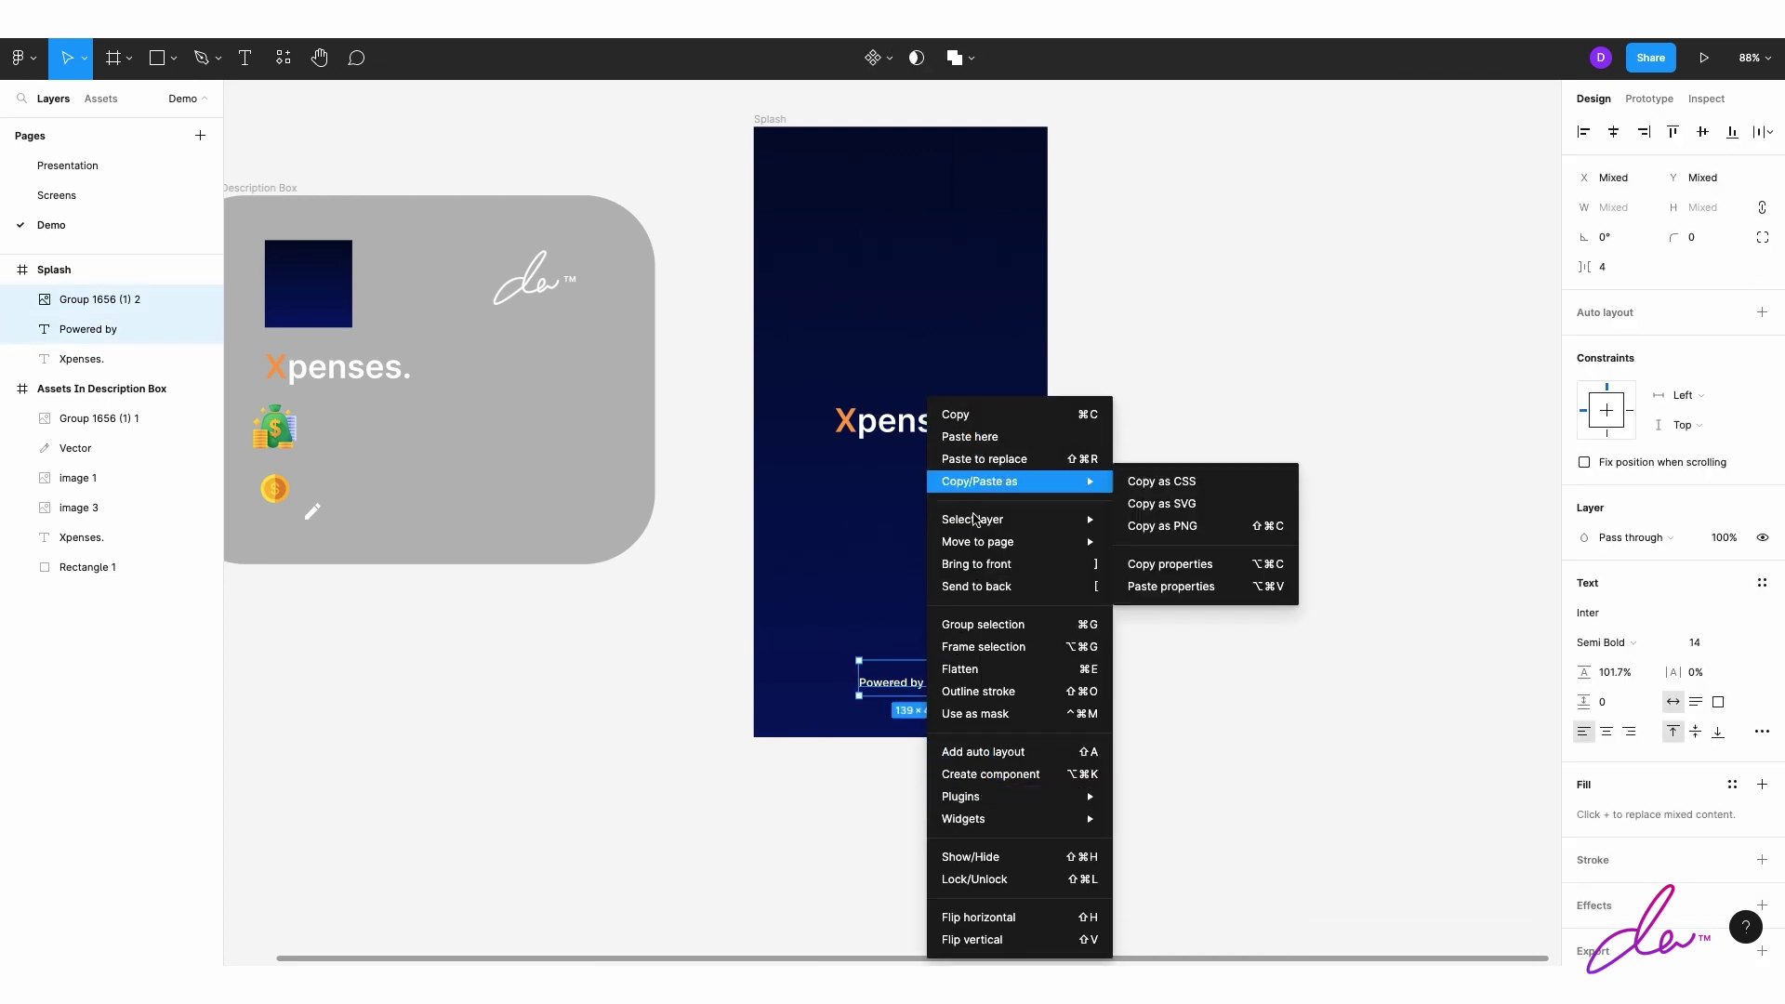
left_click(983, 624)
left_click_drag(927, 693, 925, 699)
left_click_drag(928, 437, 930, 444)
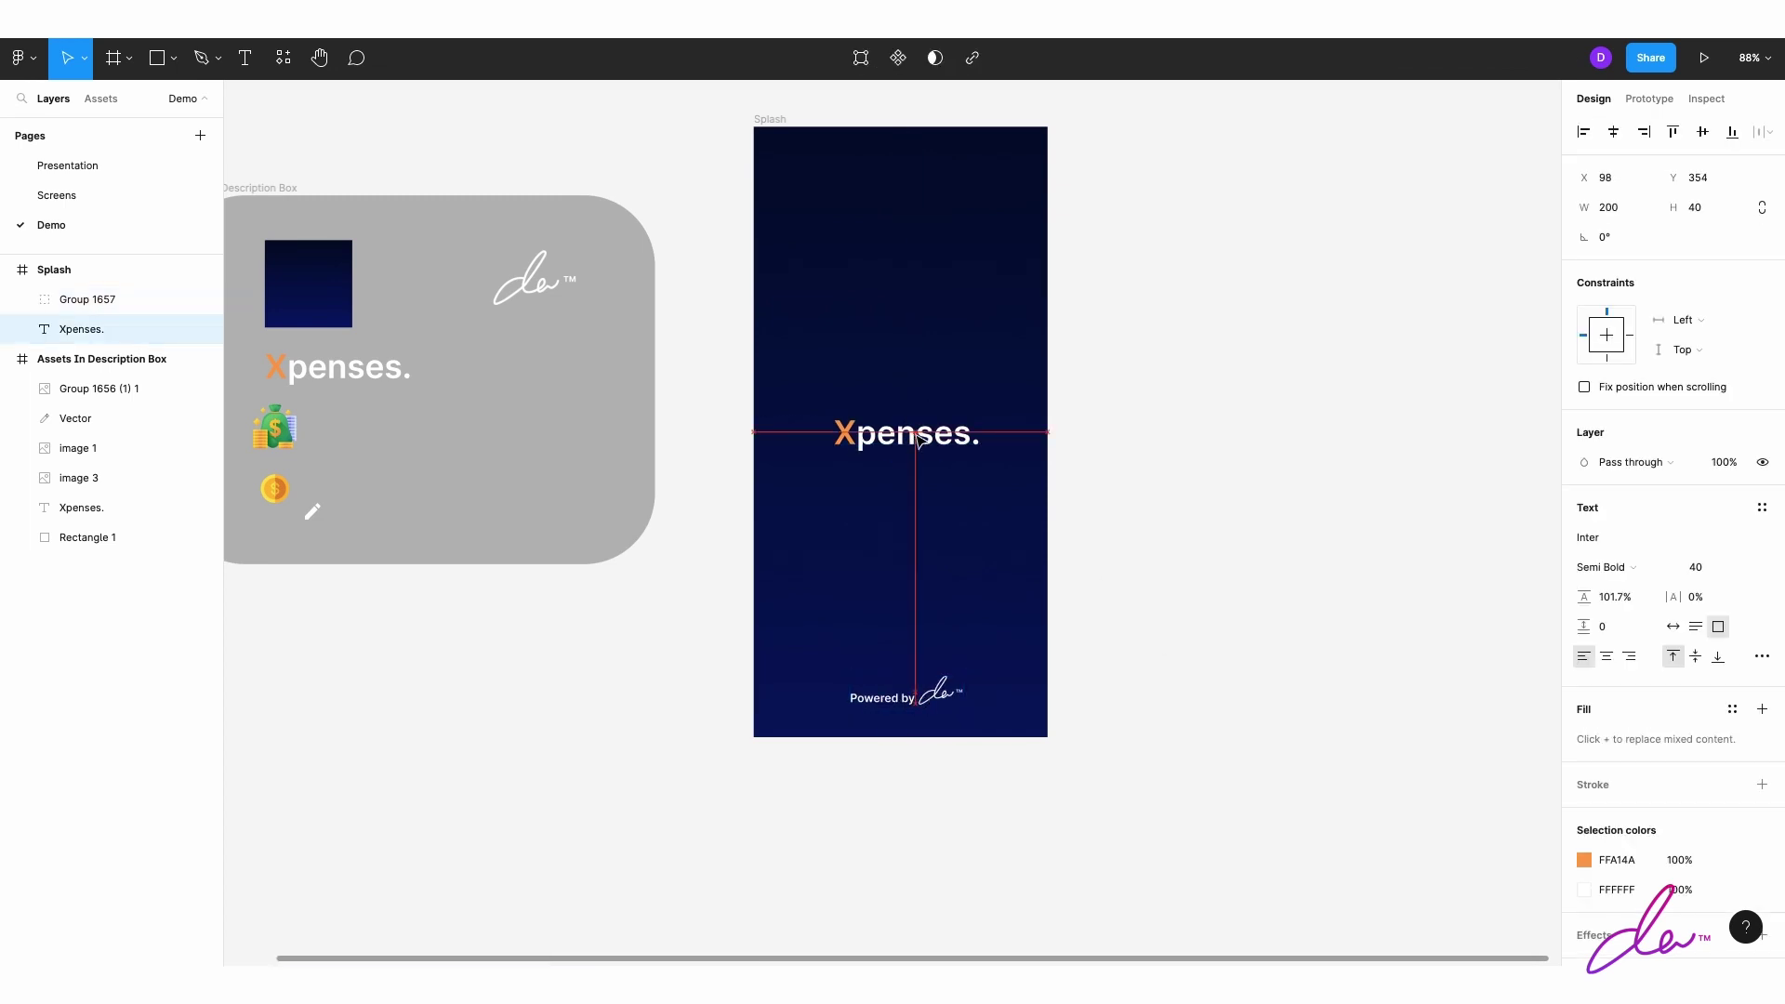
left_click(1248, 462)
scroll(1247, 462, "down", 1)
Step: Duplicate the Splash frame, remove its logo and credit, and name the copy Expenses UI
scroll(1248, 462, "down", 2)
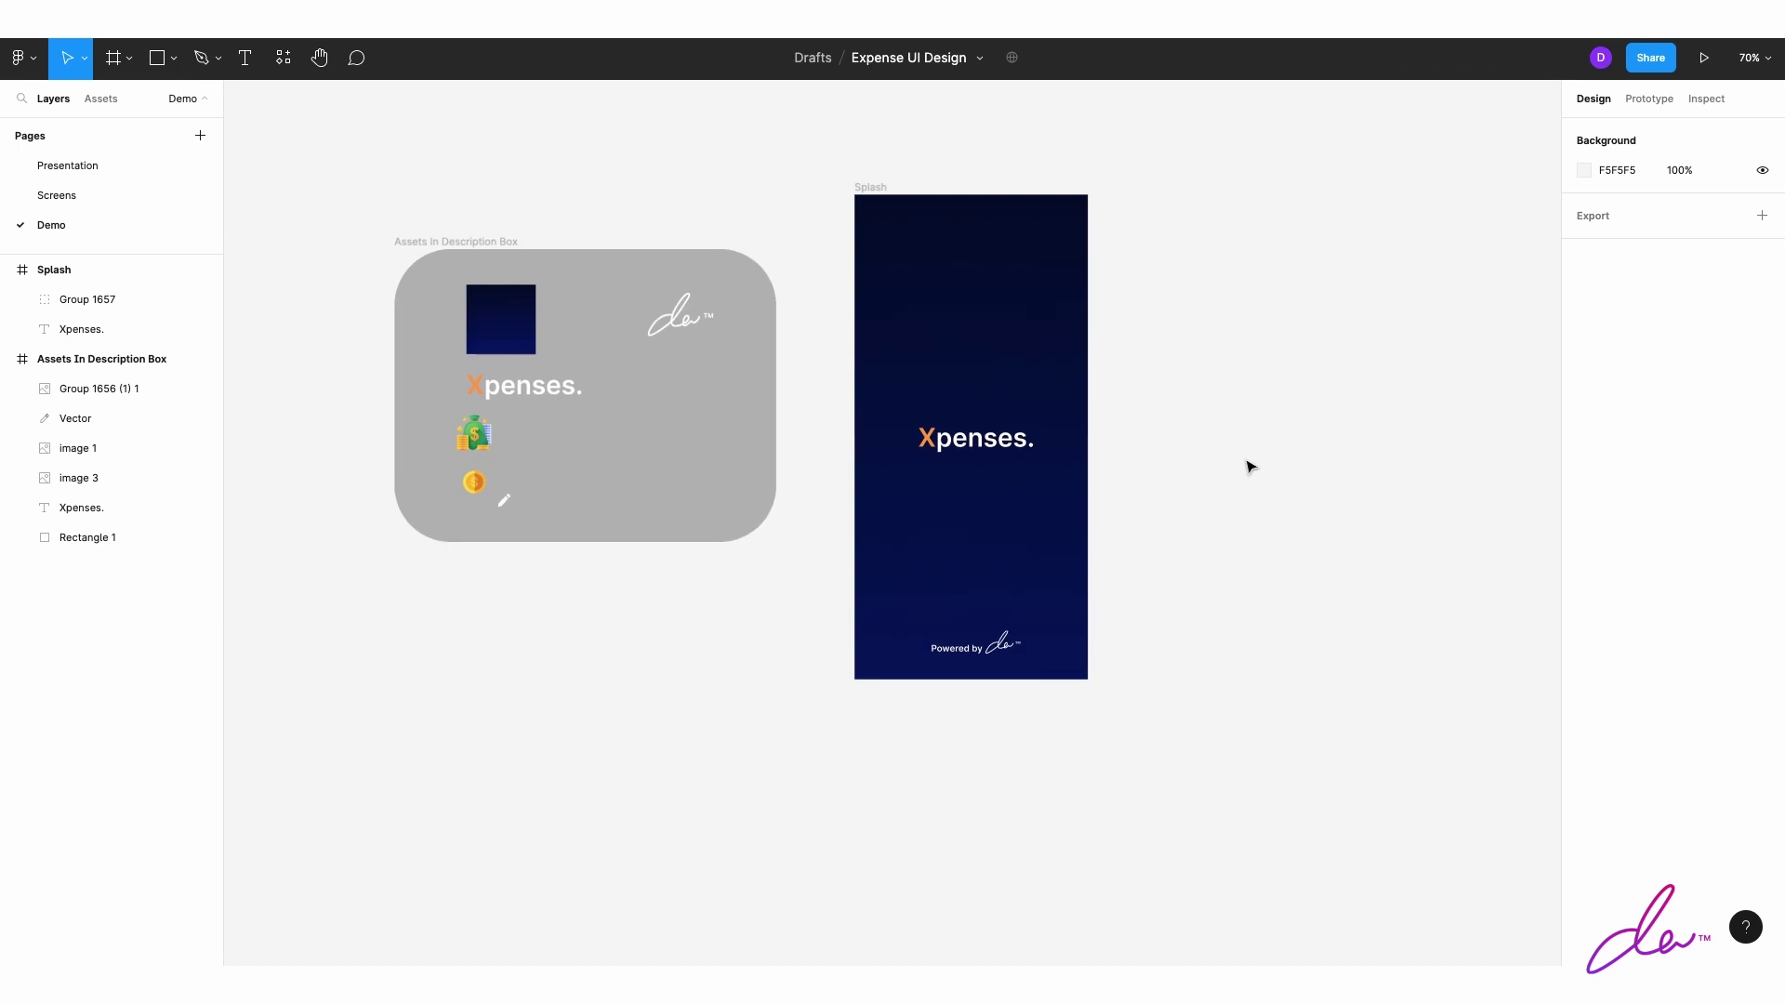
scroll(1200, 437, "right", 2)
left_click(755, 190)
key("ctrl+c")
key("ctrl+v")
left_click_drag(1275, 688, 1069, 378)
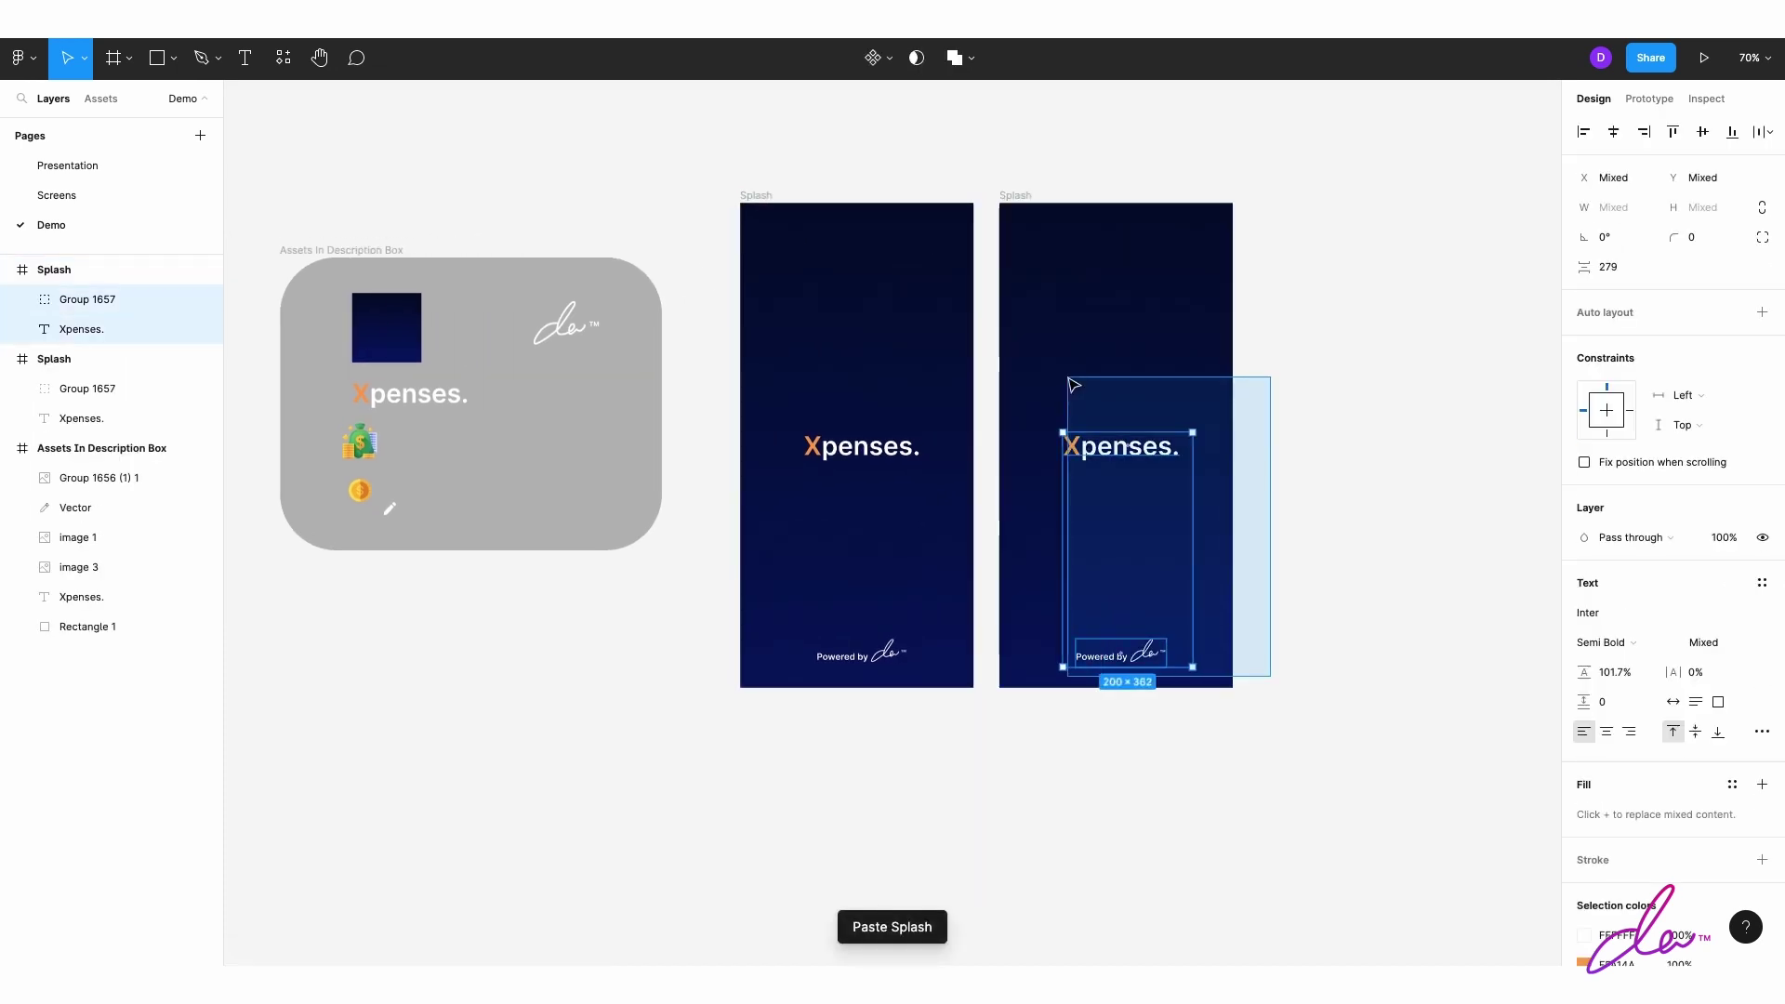
key("Delete")
left_click(1012, 199)
type("Expenses UI")
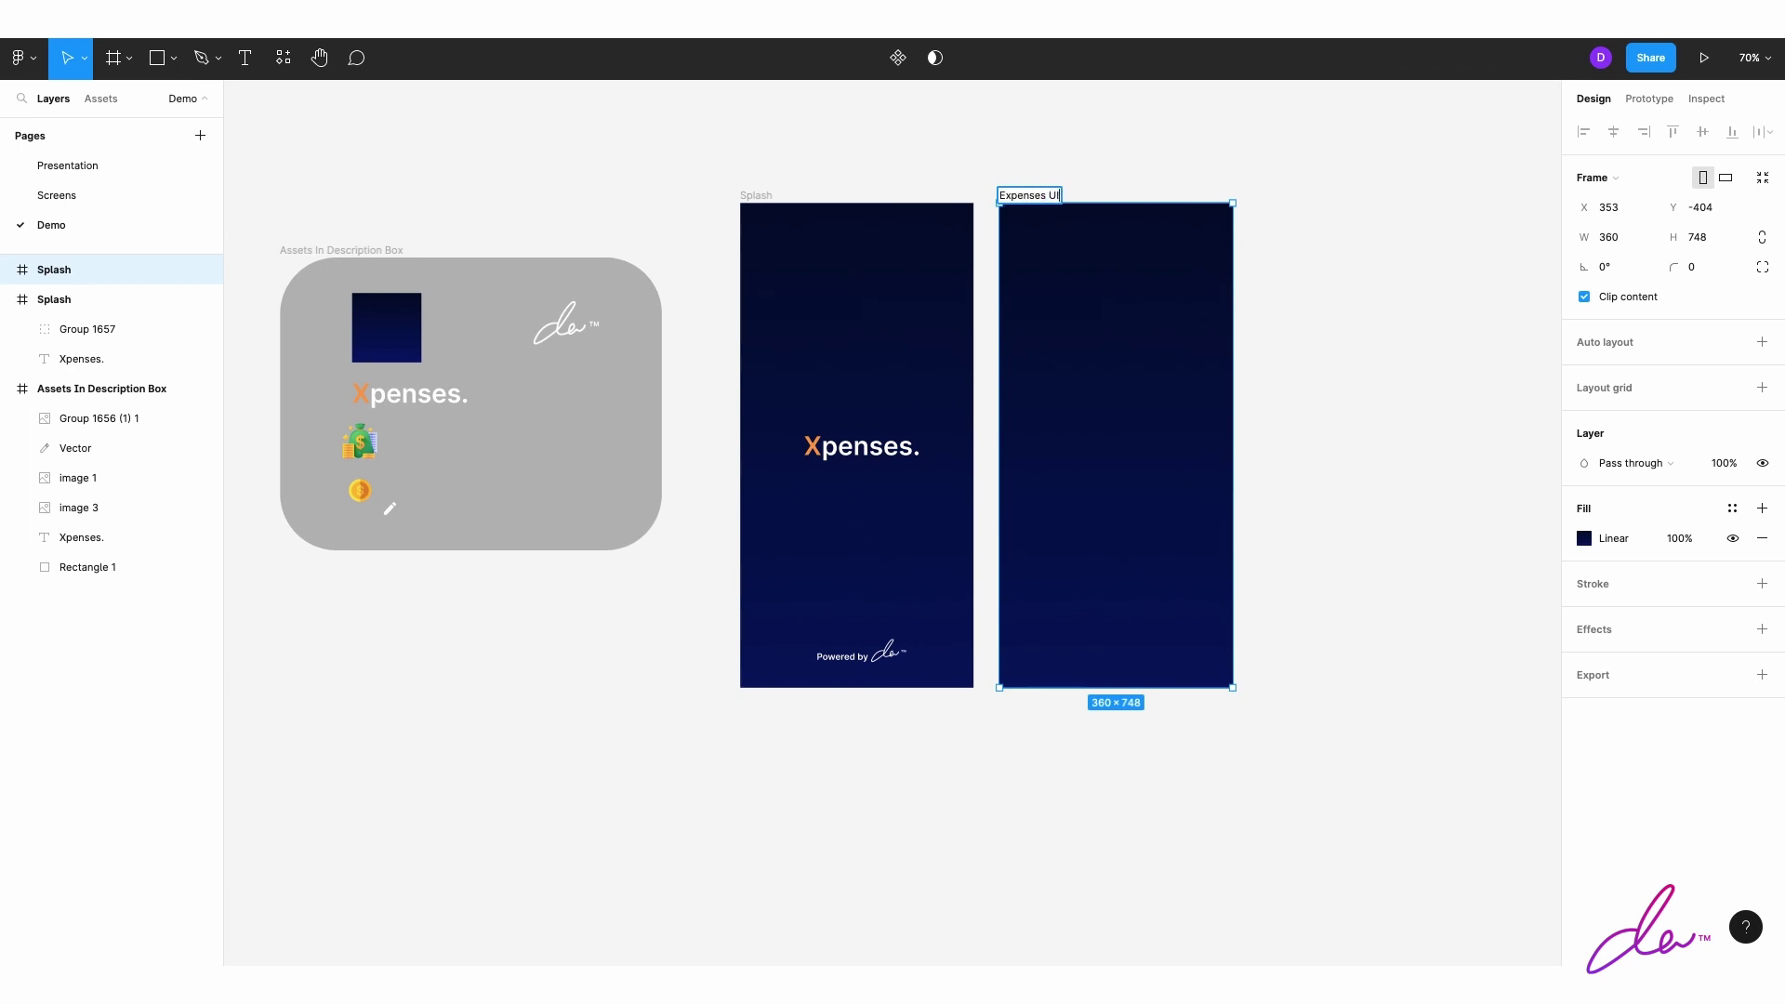
key("Return")
scroll(1263, 307, "right", 5)
Step: Duplicate the Xpenses. logo and position the copy near the top of Expenses UI
left_click(1191, 354)
scroll(1191, 354, "left", 4)
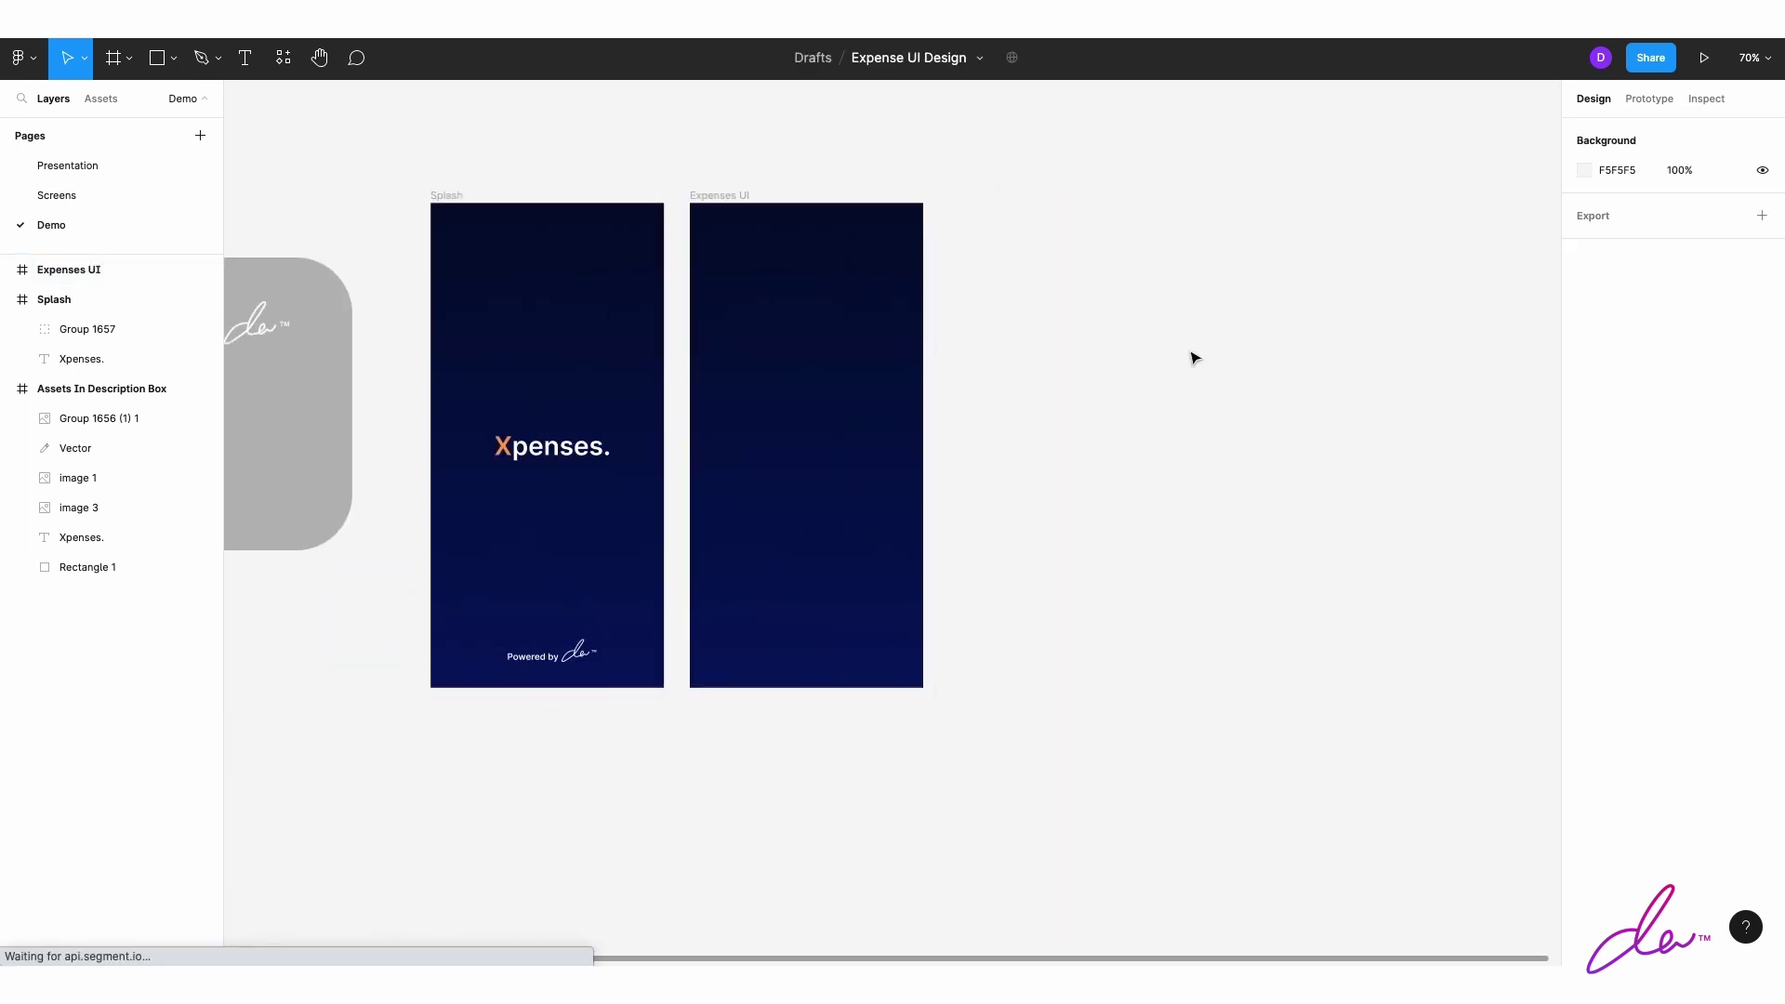
left_click(749, 450)
key("ctrl+d")
left_click_drag(796, 458, 1051, 300)
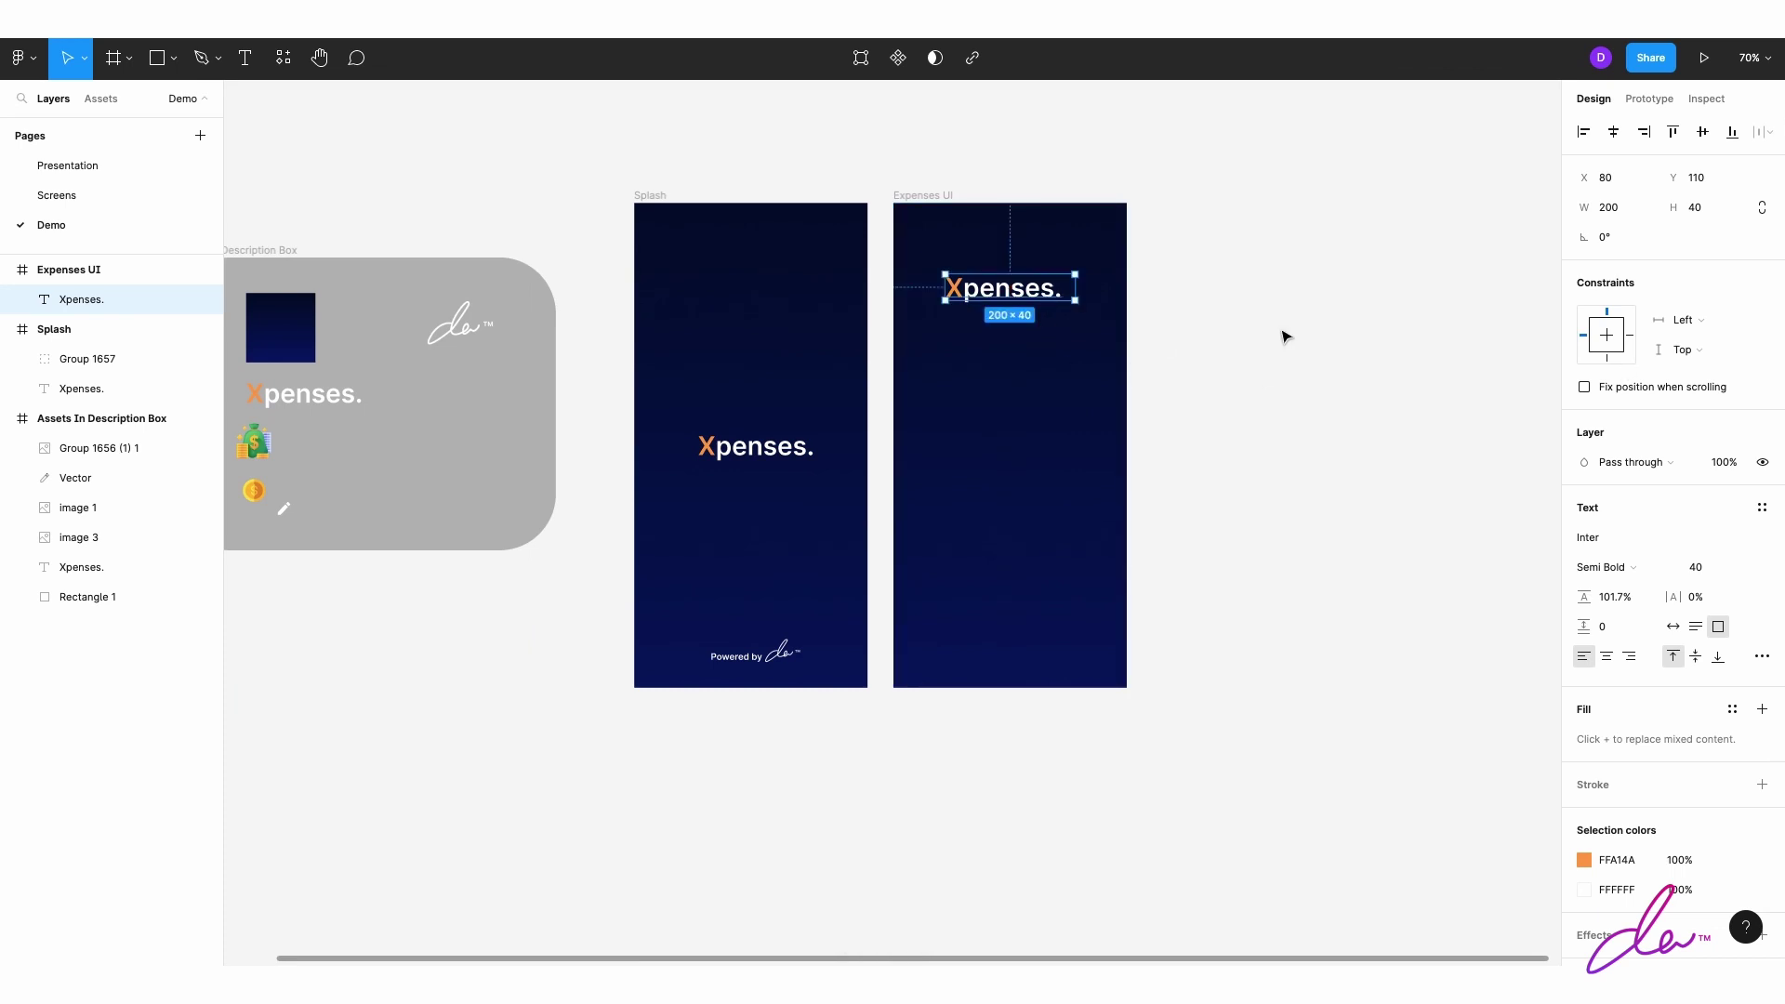
scroll(1281, 336, "left", 1)
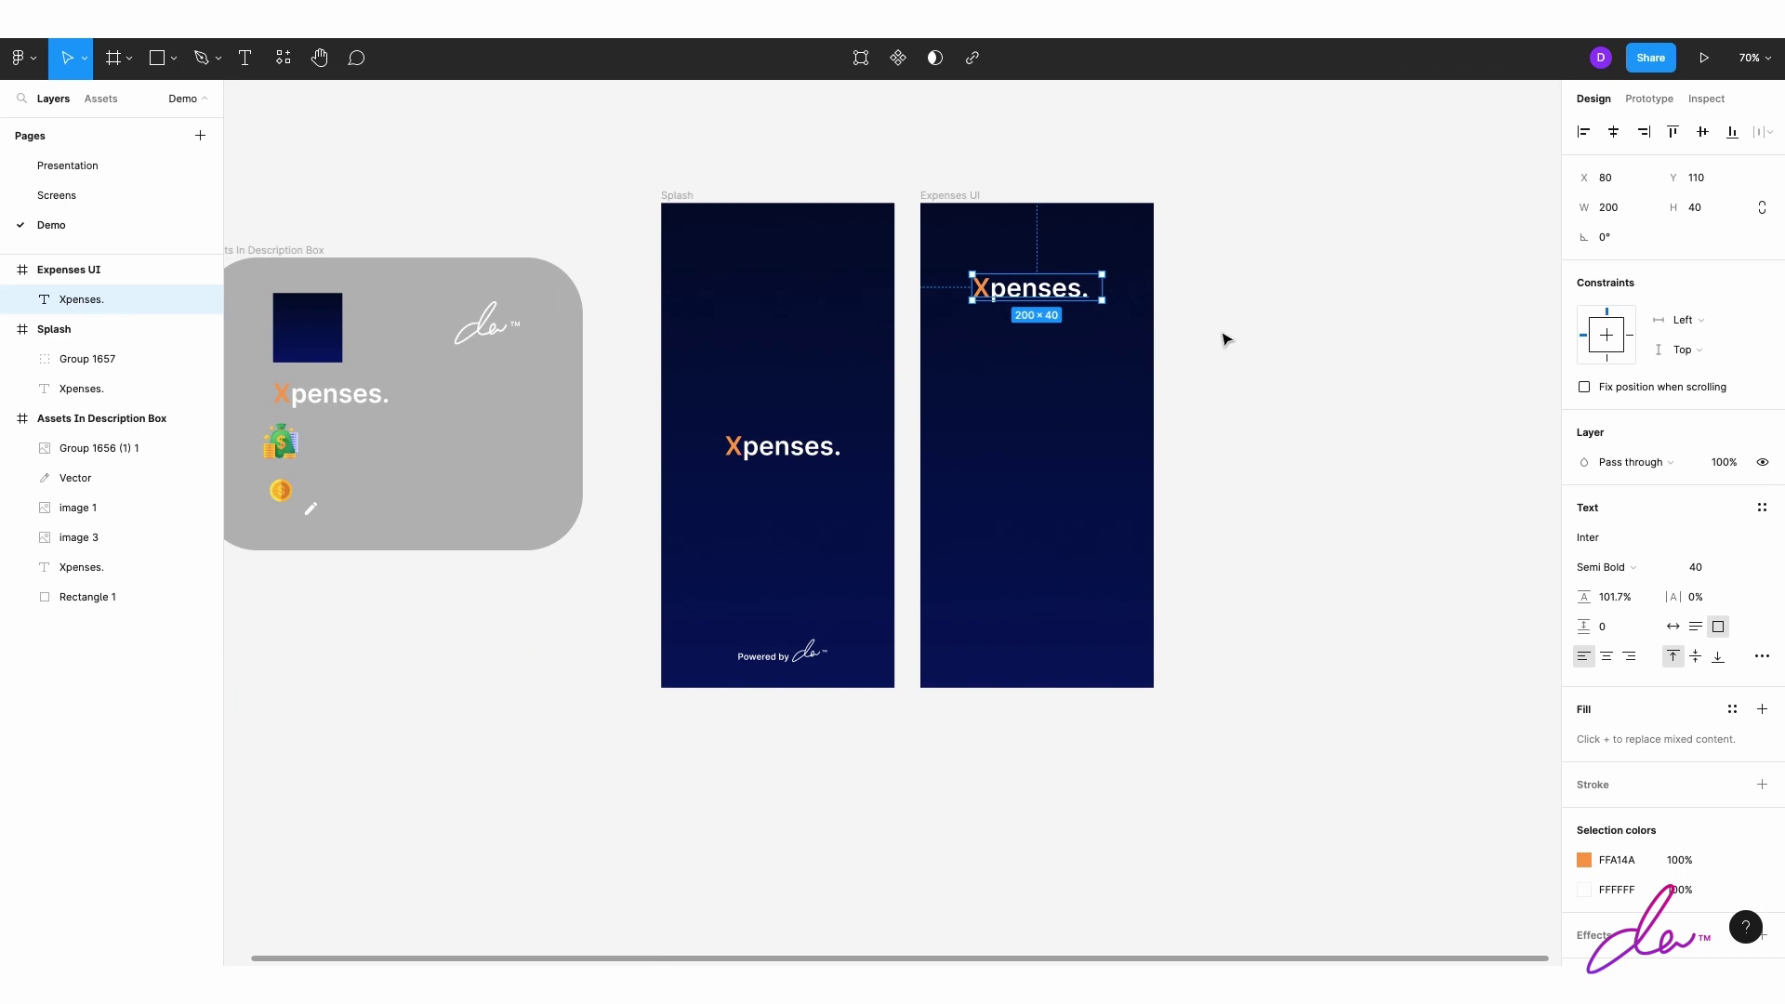
key("Down")
key("Down")
key("Down")
key("Escape")
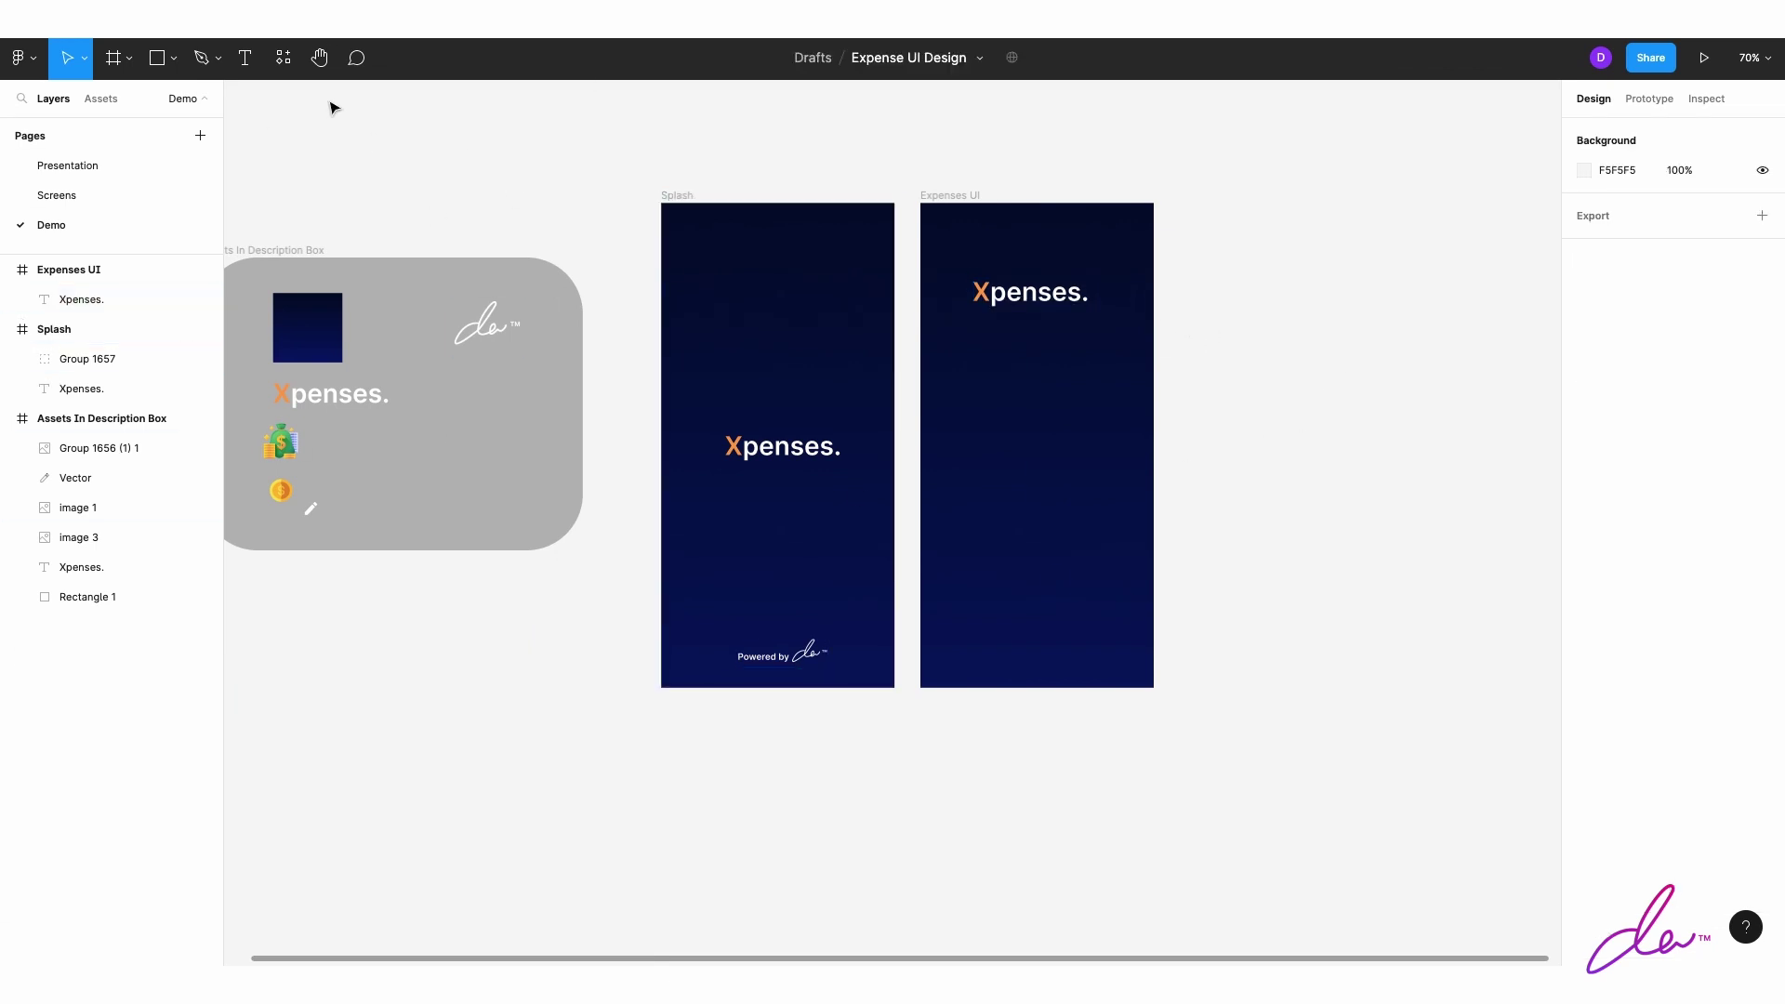
Step: Add an 'Allocated Expenses Amount' label below the logo in 16 pt Inter Medium
key("t")
left_click(951, 387)
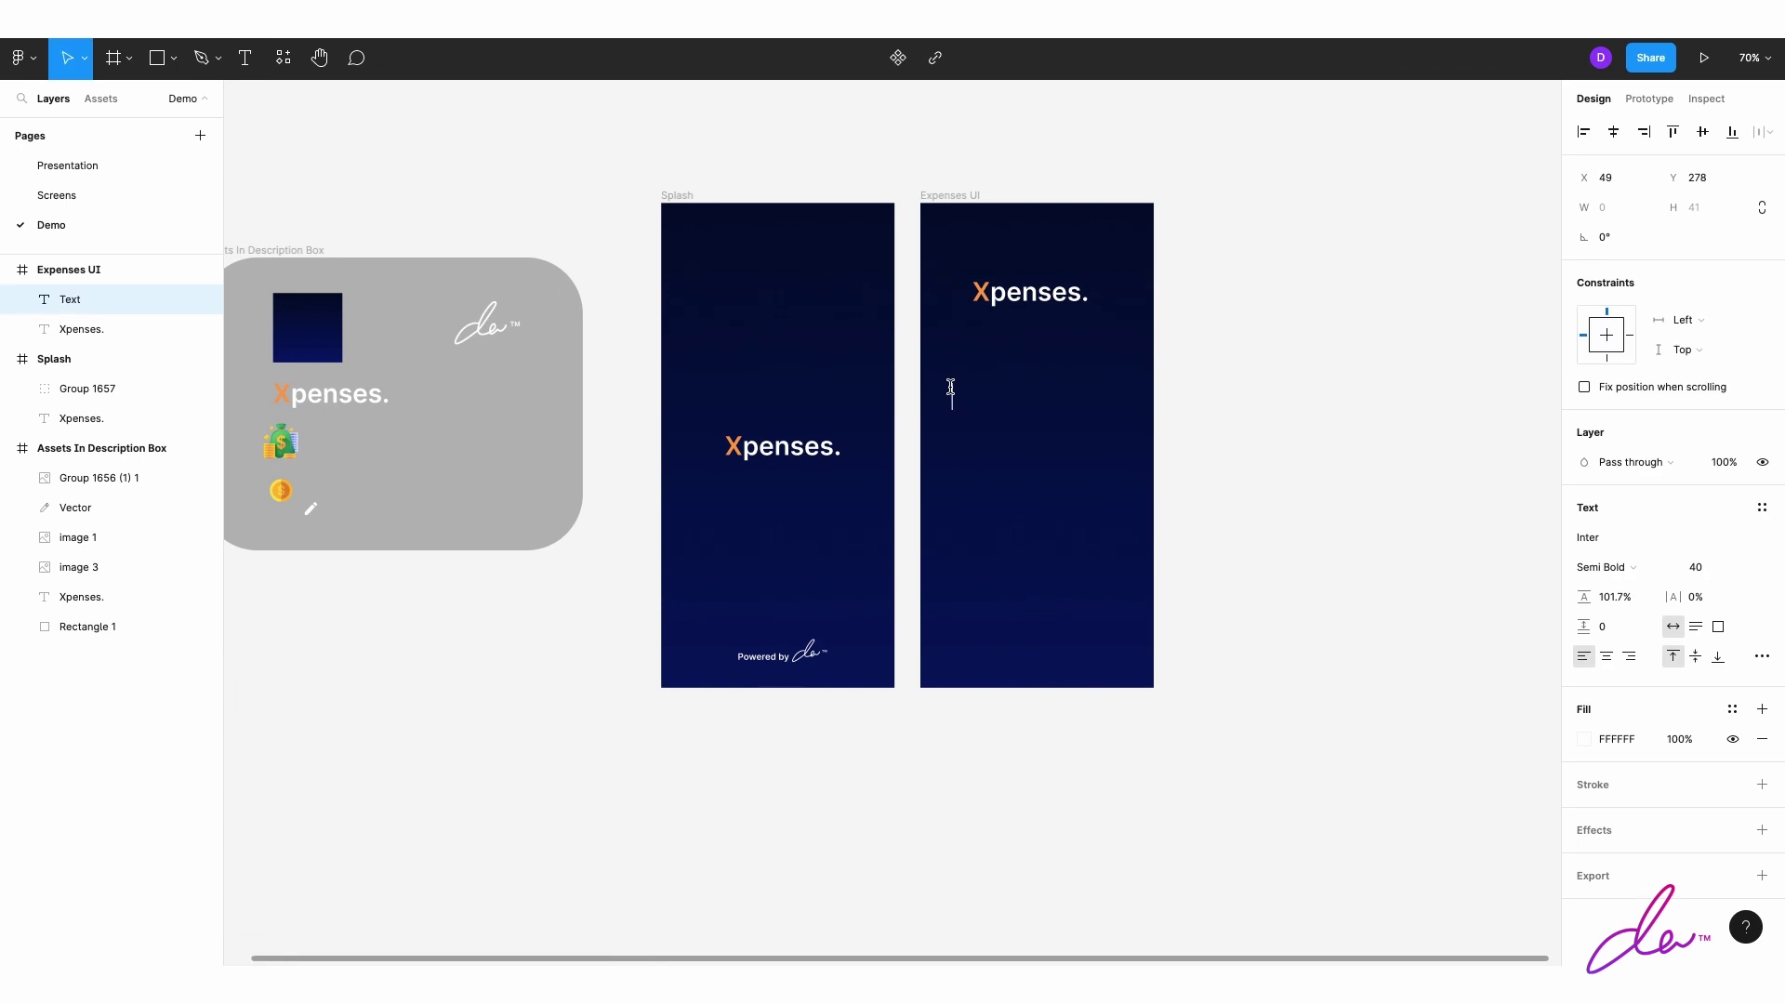
type("Allocated")
type("d Ex")
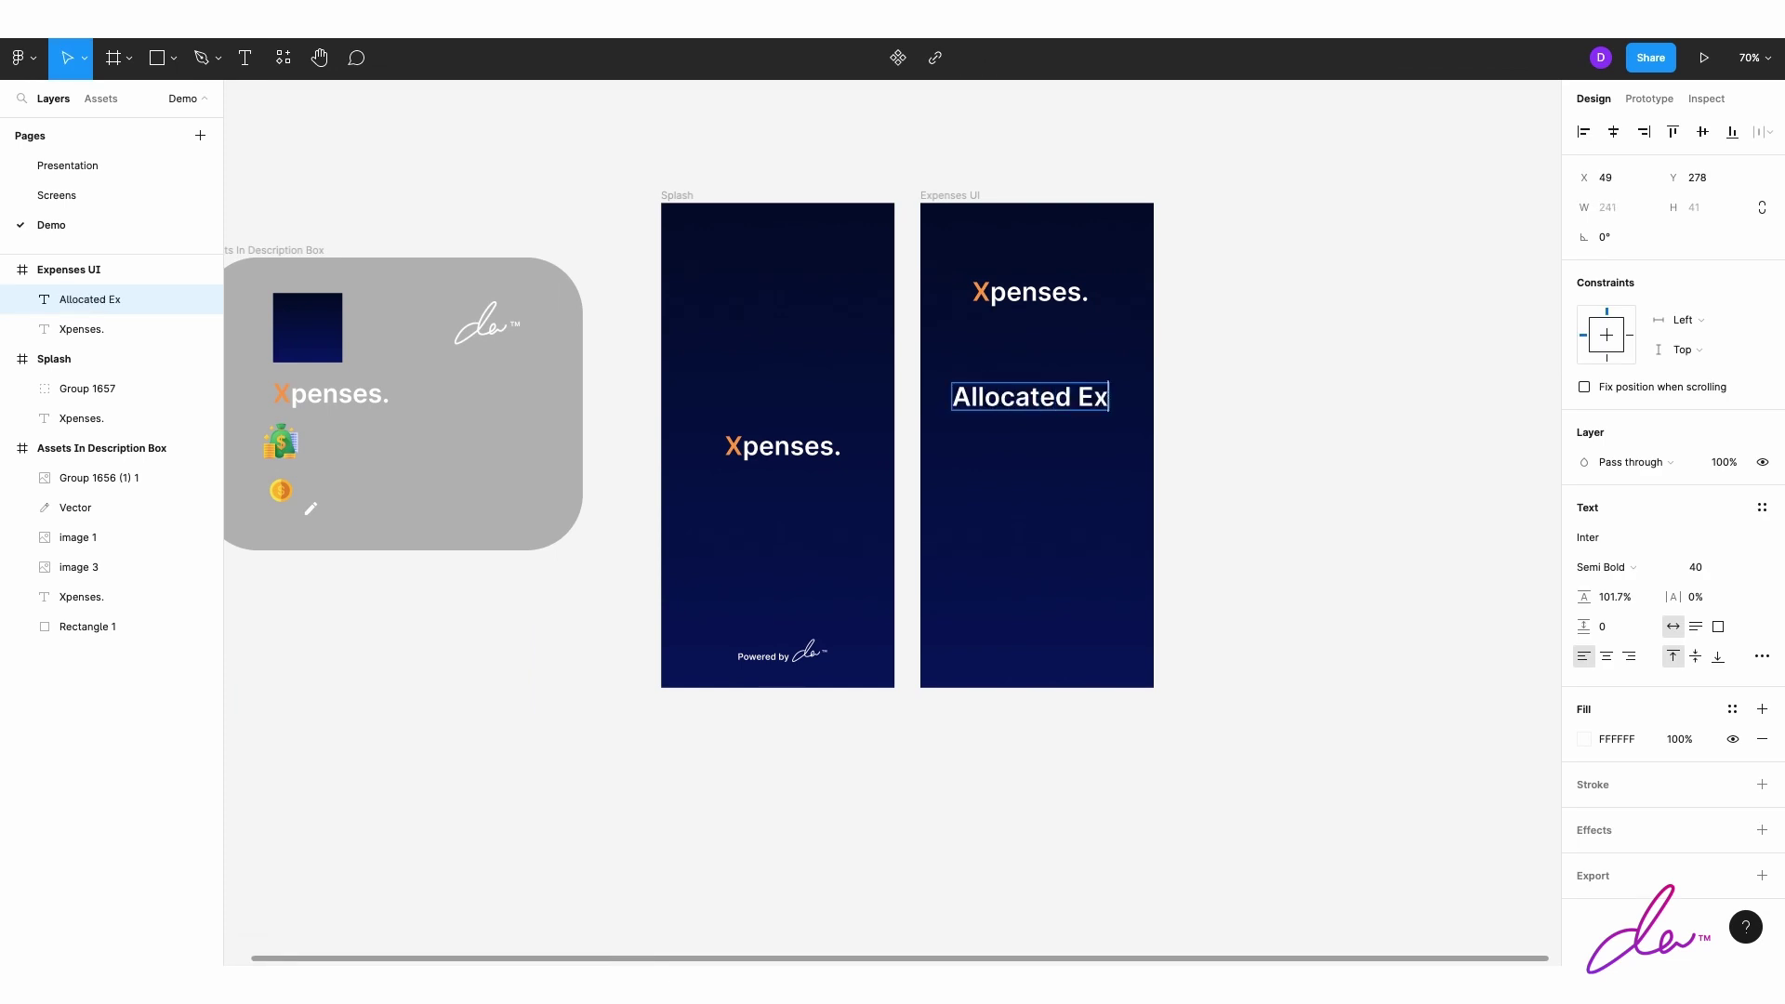
type("penses Amount")
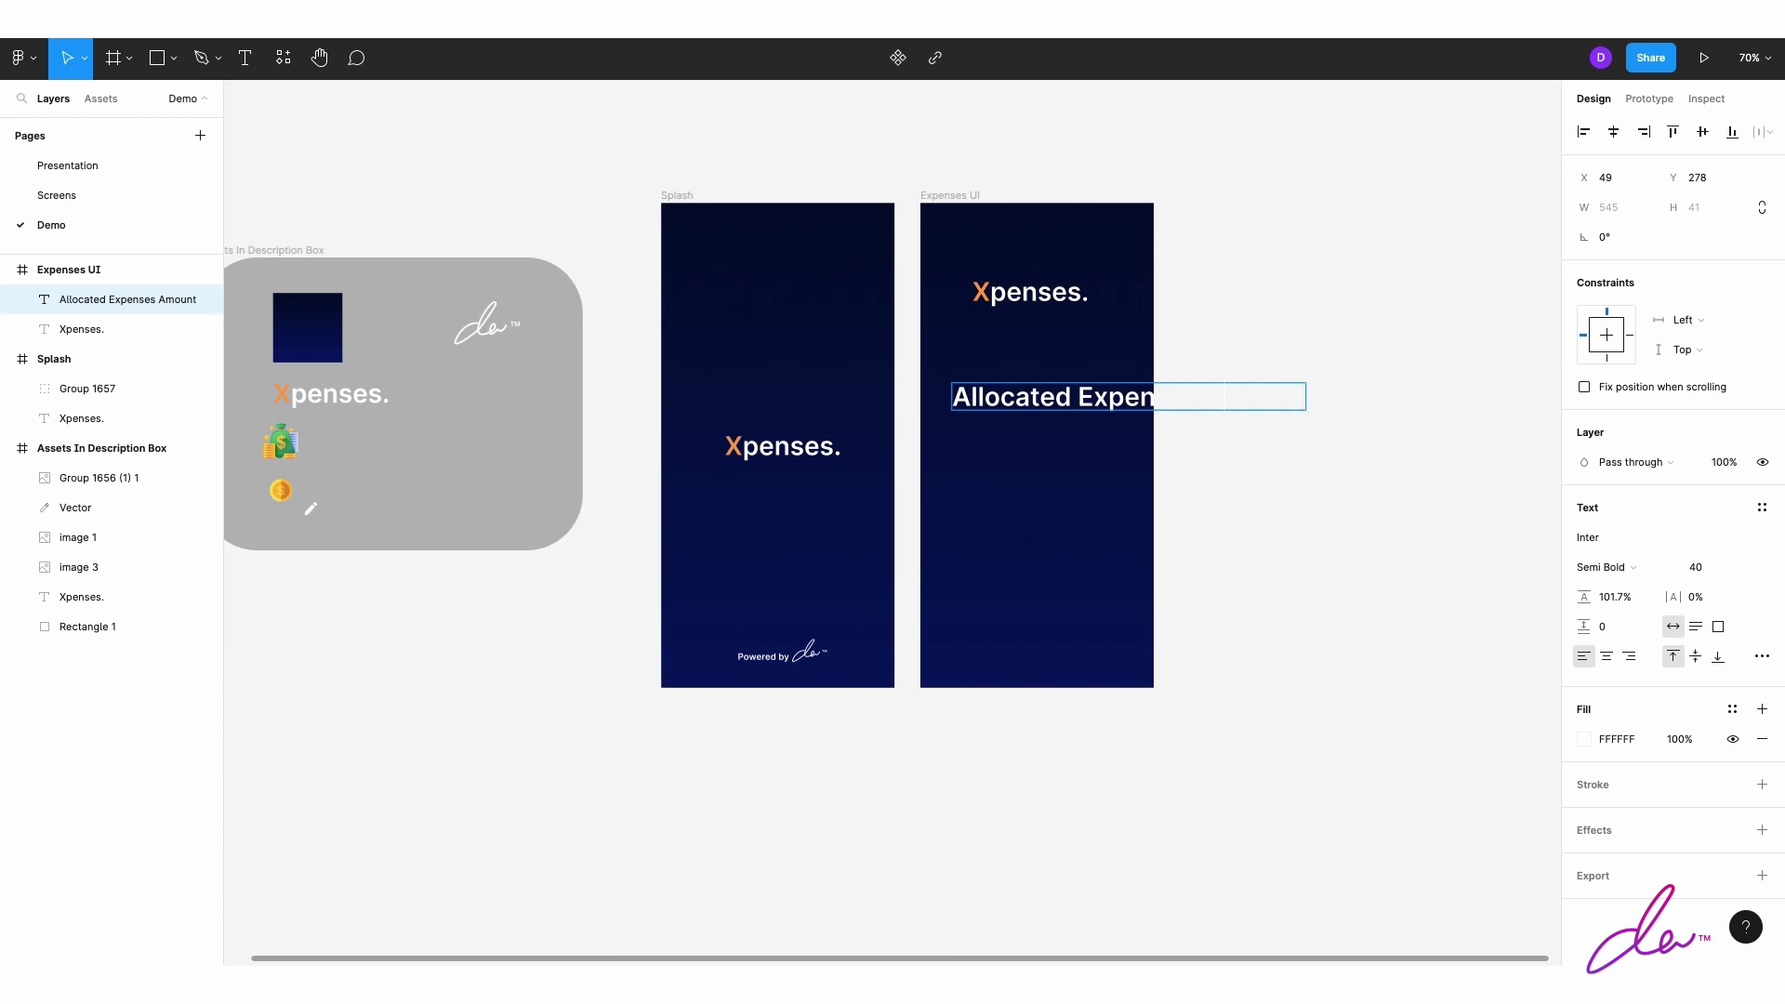
key("ctrl+a")
left_click(1698, 567)
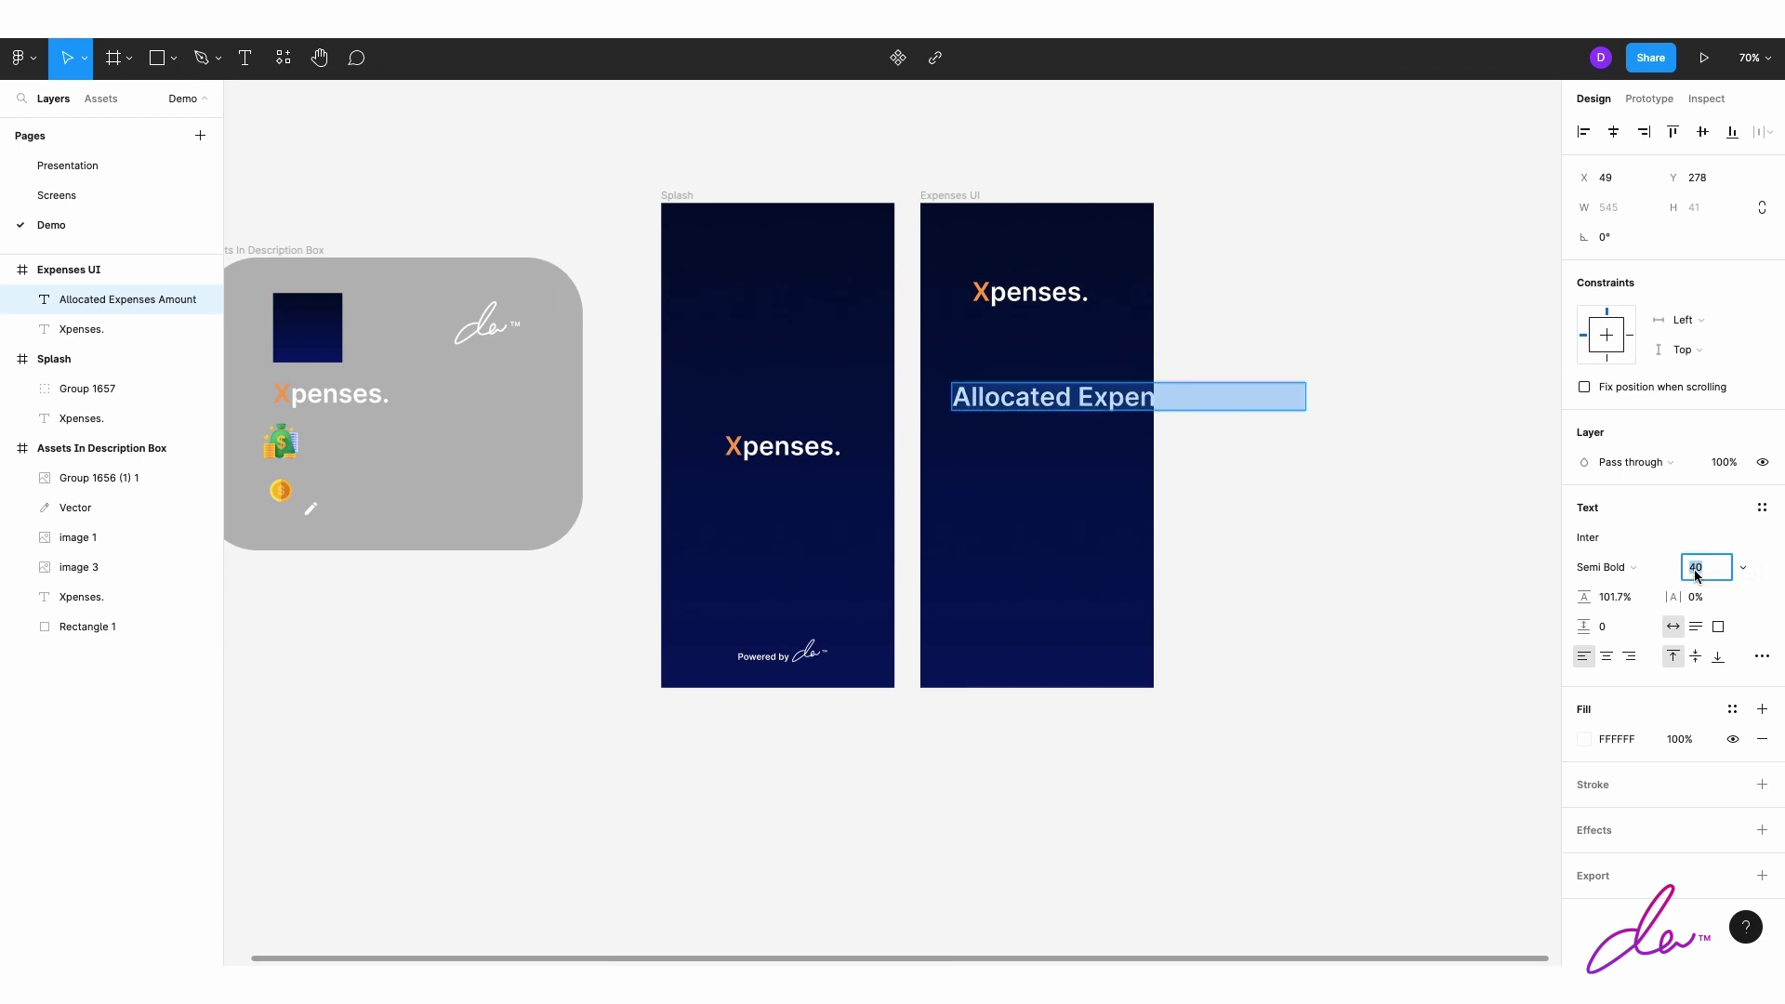
type("16")
key("Return")
left_click(1635, 576)
left_click(1627, 545)
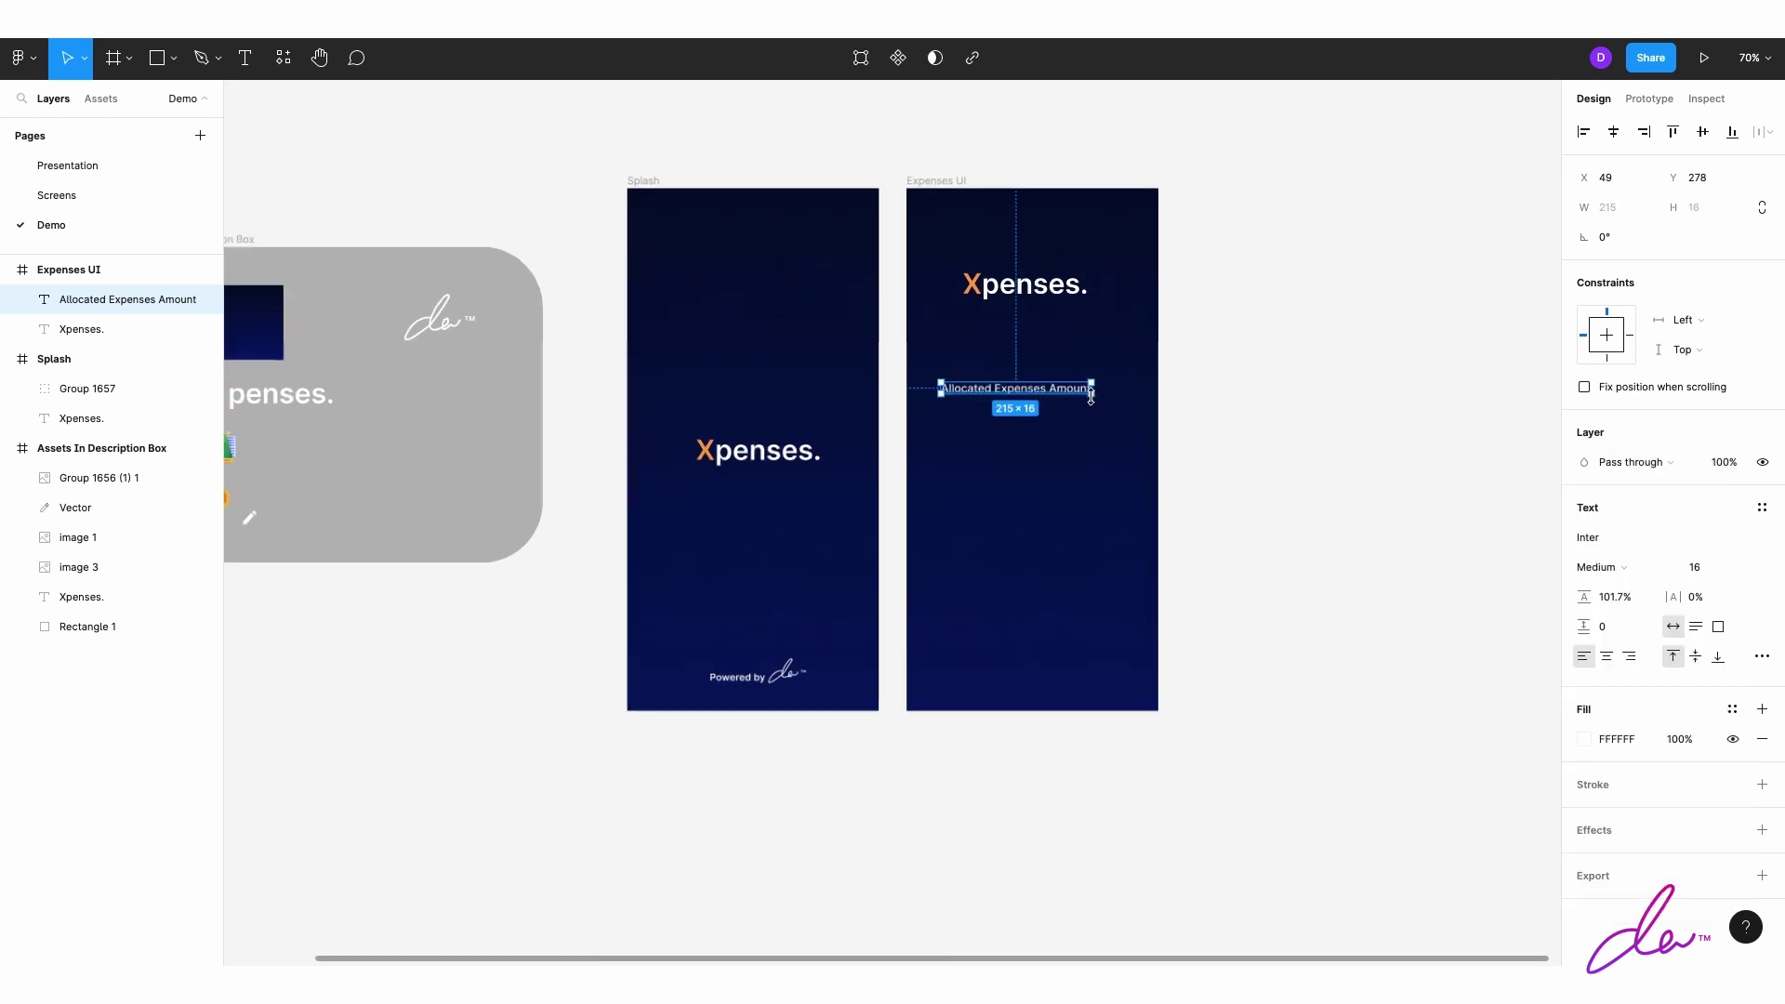
Step: Reposition the label and the Xpenses. logo, and reduce the label's font size slightly
scroll(1074, 402, "up", 3)
left_click_drag(1074, 402, 1079, 408)
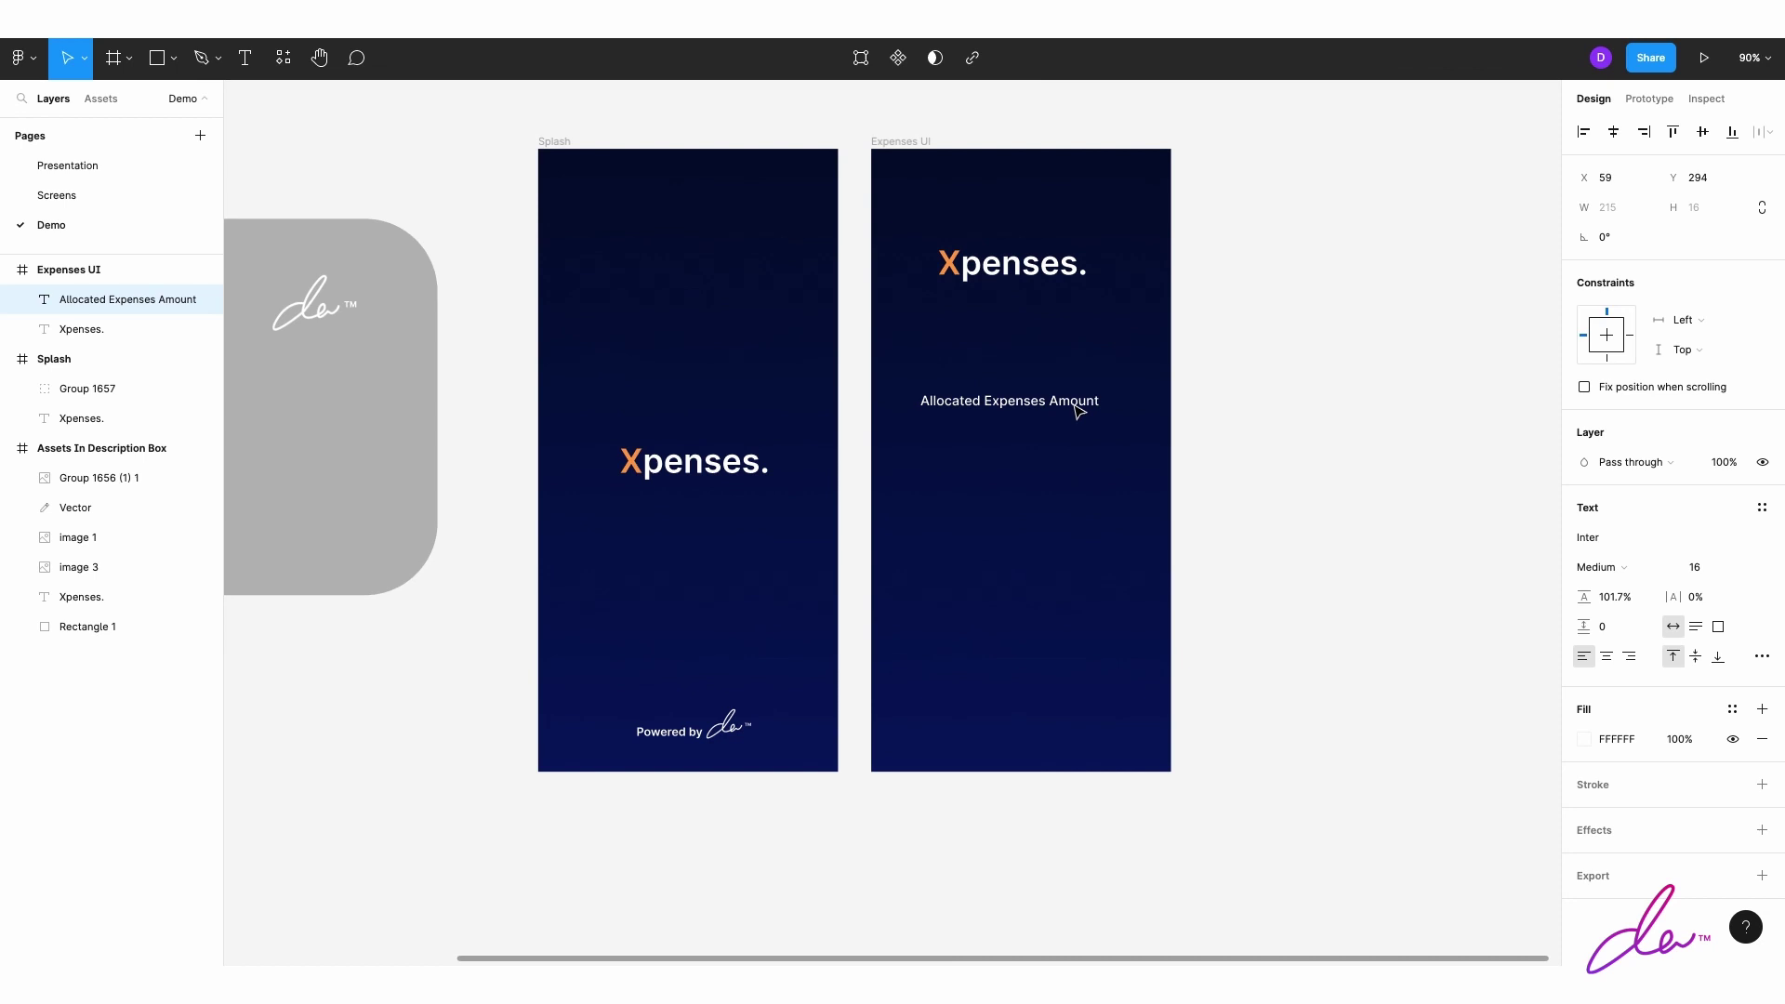
left_click(1295, 398)
left_click_drag(988, 257, 998, 255)
left_click(1316, 384)
left_click(1079, 402)
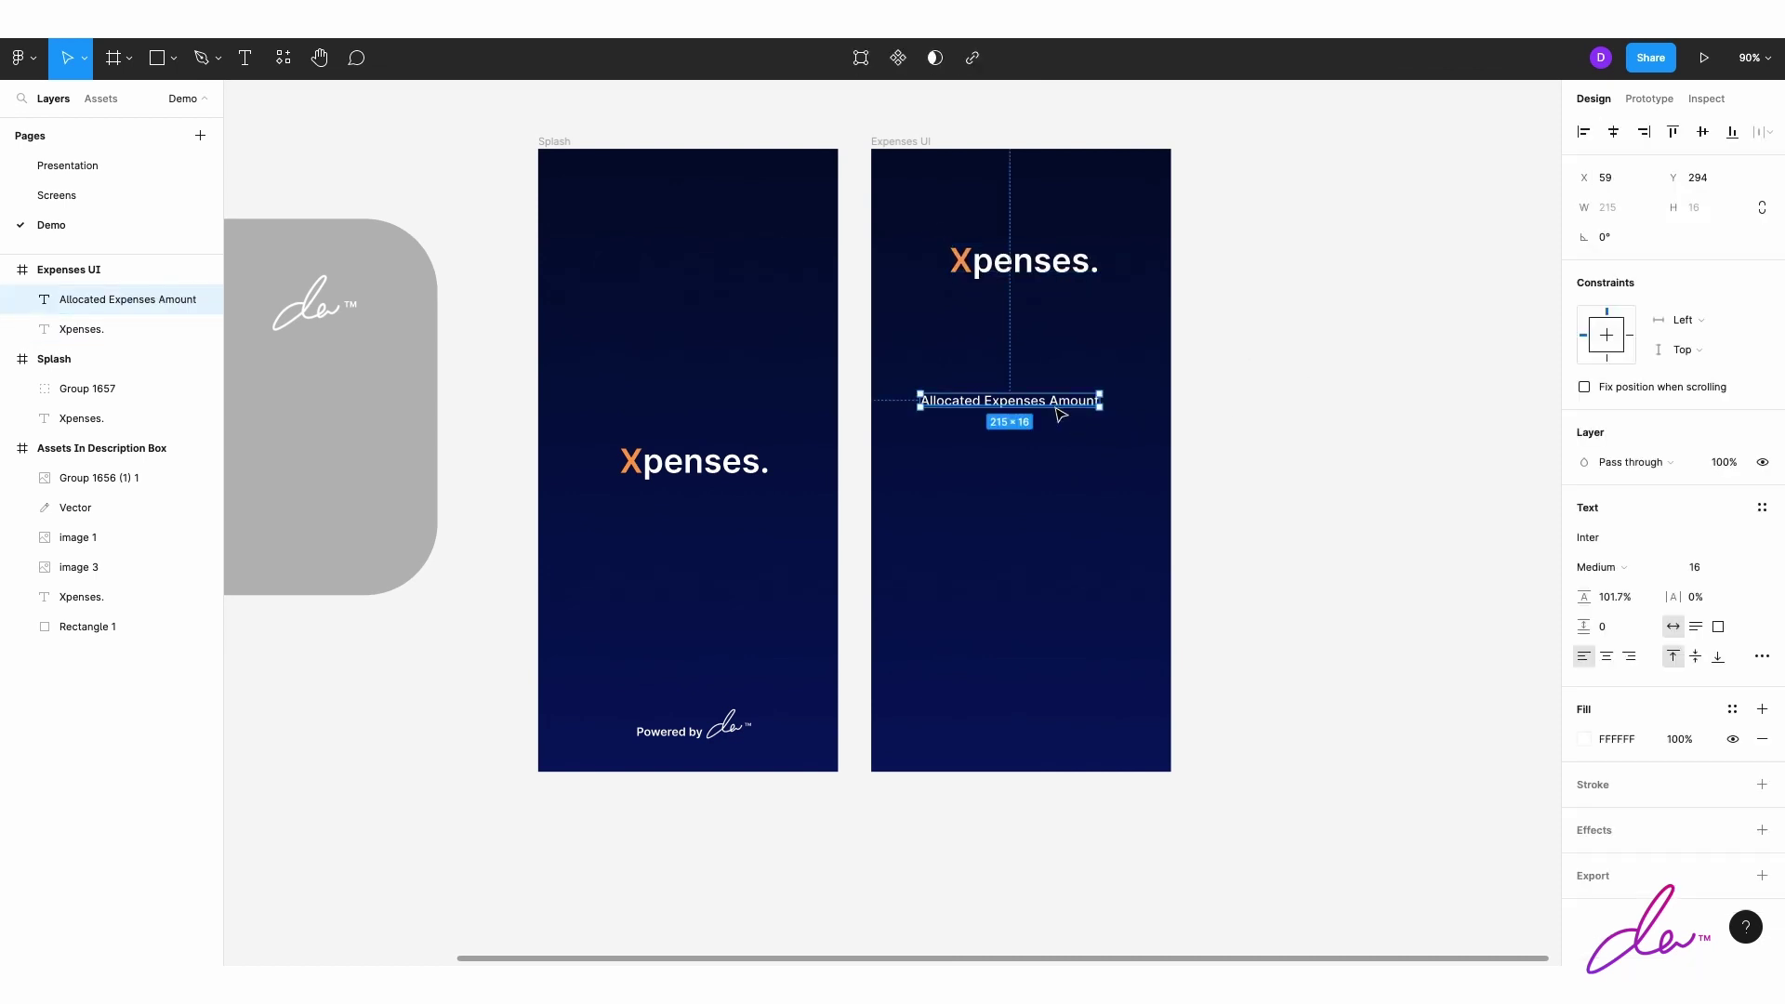
left_click_drag(1079, 401, 1078, 414)
left_click_drag(1685, 574, 1683, 571)
left_click(1339, 446)
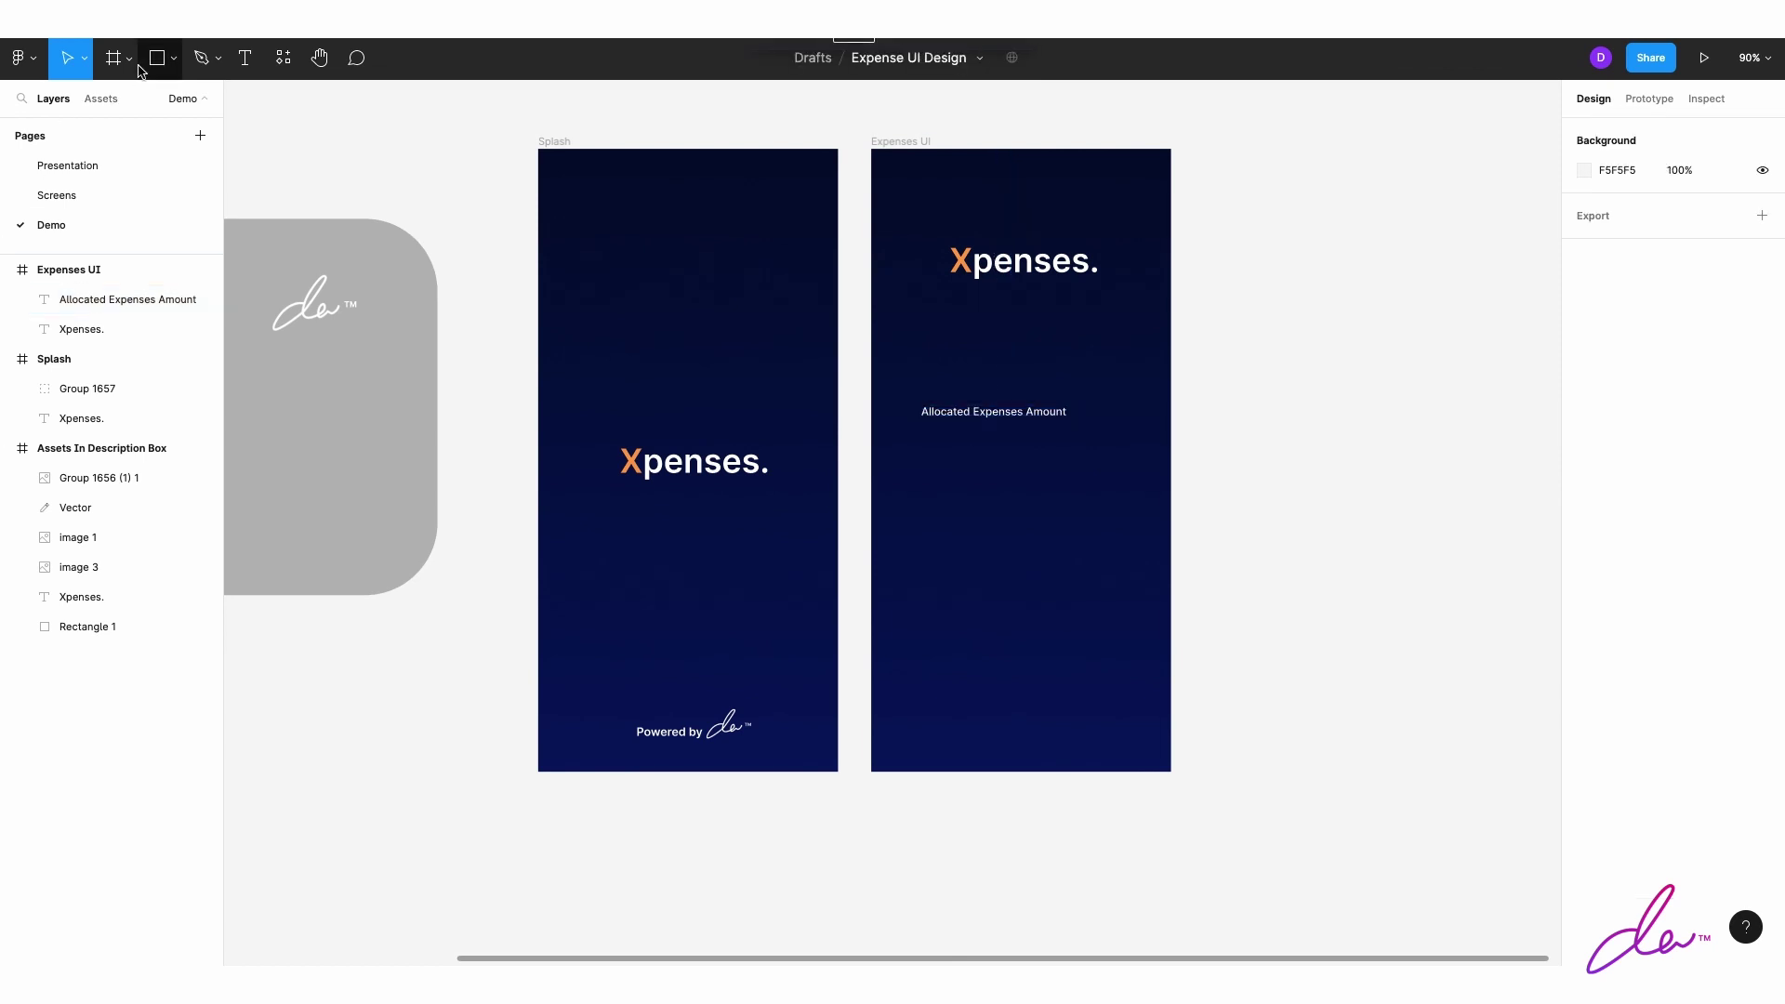
Step: Draw an input box below the label with rounded corners, no fill, and a 2px #5F62BB stroke
key("r")
mouse_move(925, 436)
left_mouse_down()
mouse_move(1145, 490)
mouse_move(1065, 478)
mouse_move(1156, 468)
left_mouse_up()
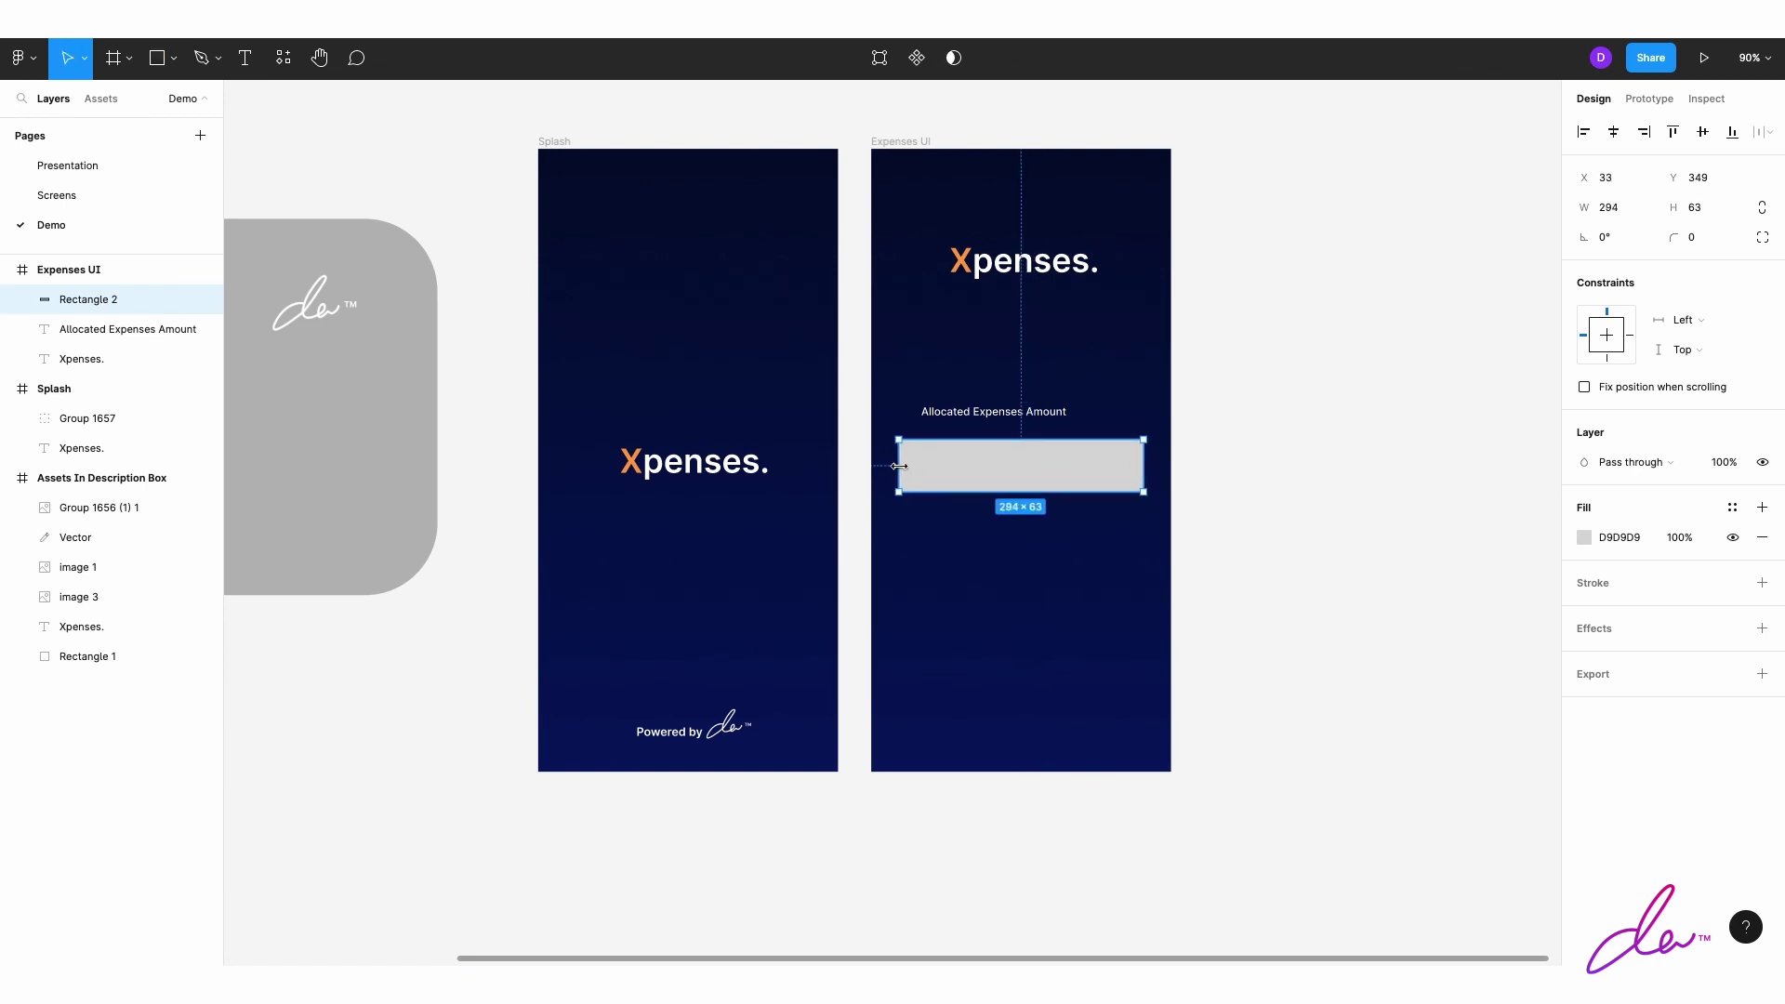
left_click_drag(965, 477, 954, 489)
left_click(1694, 244)
type("8")
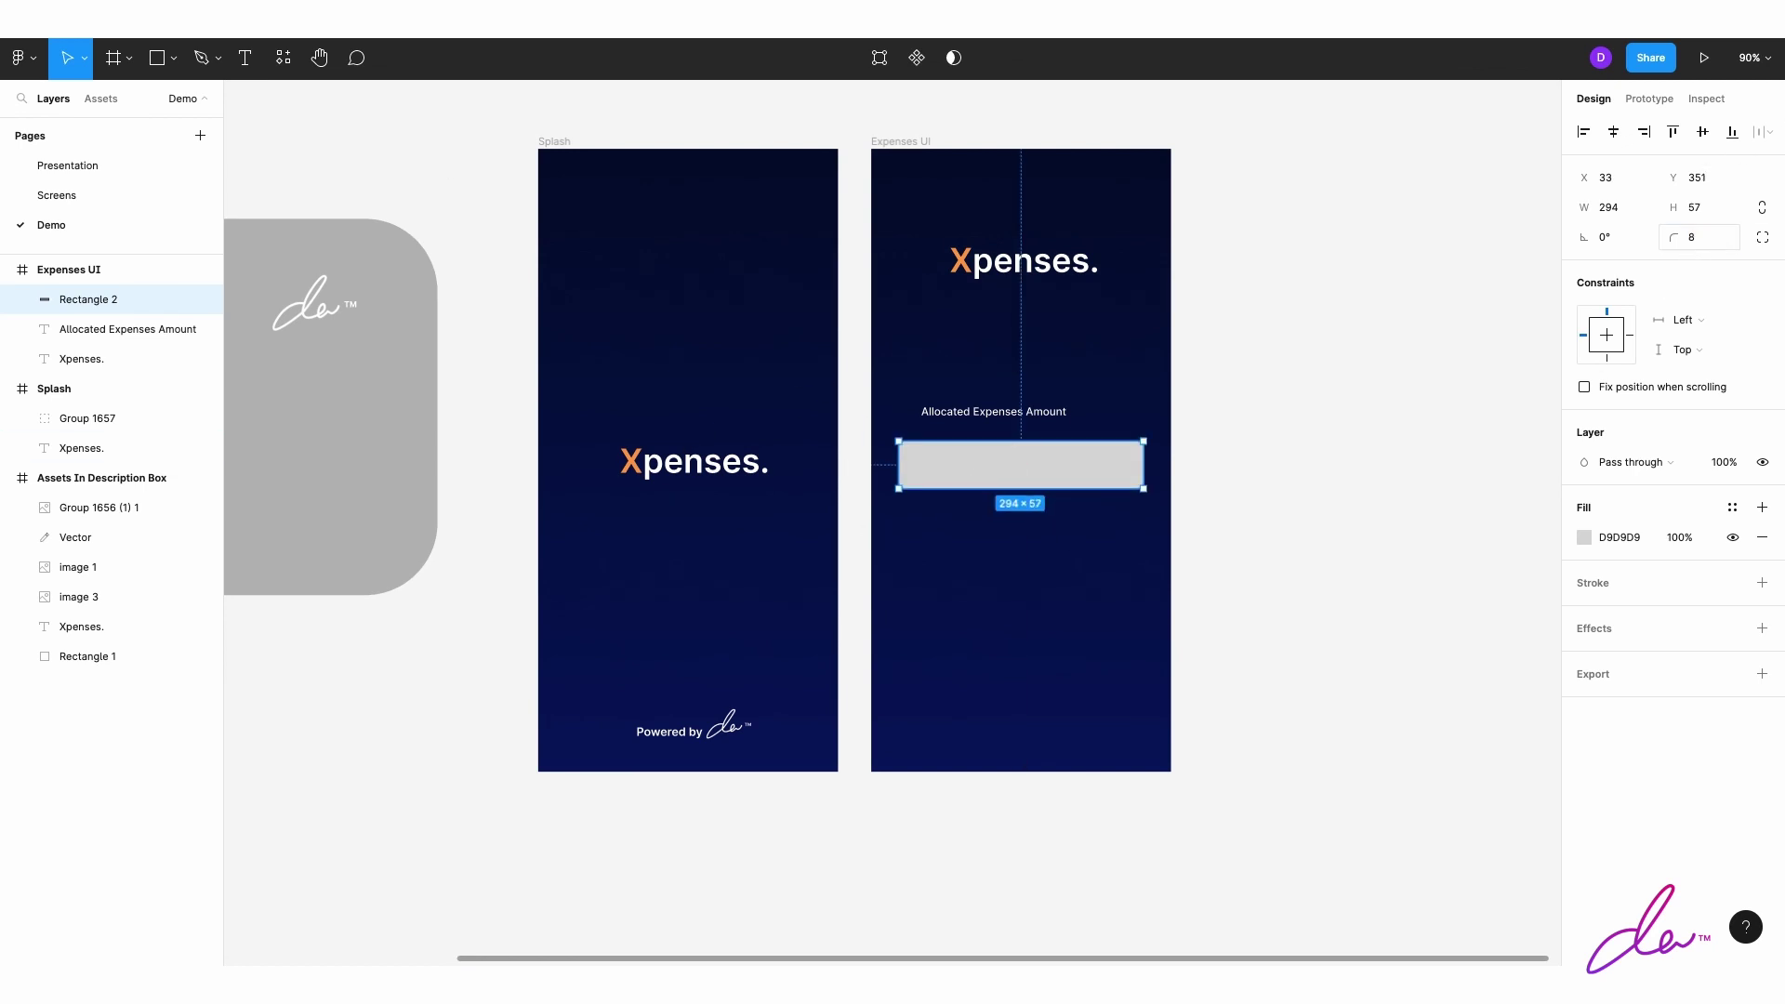
left_click(1766, 536)
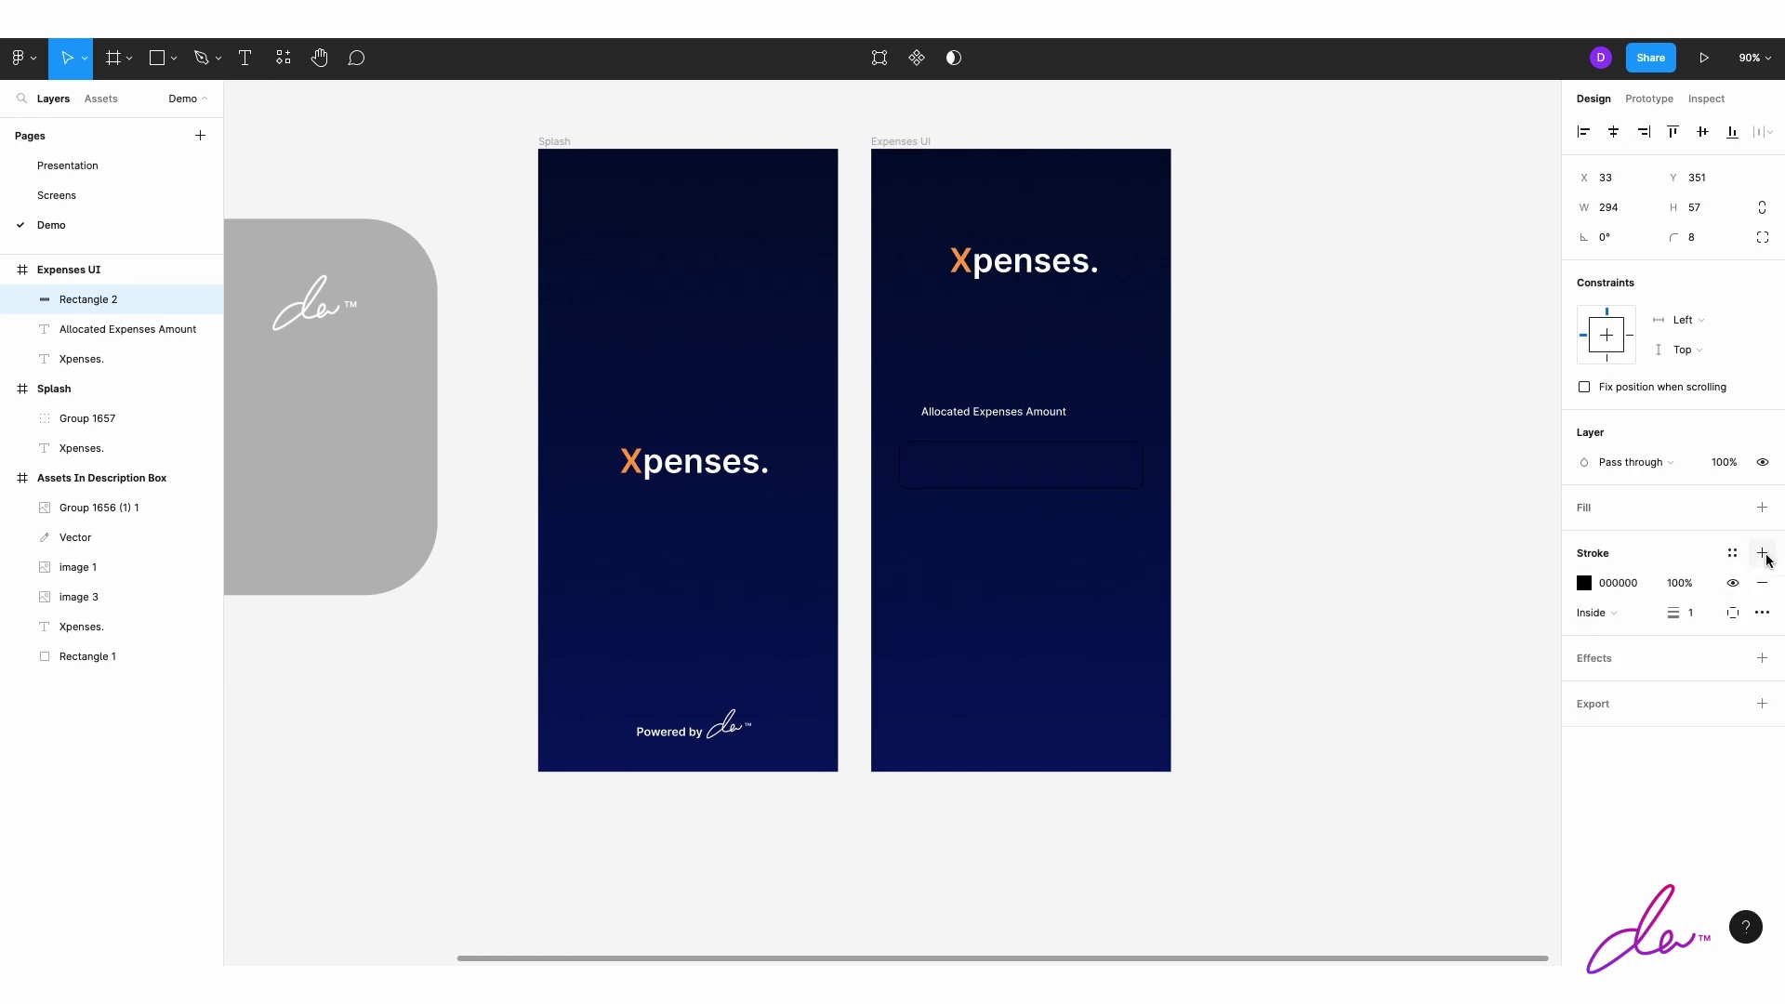
left_click_drag(1676, 614, 1682, 614)
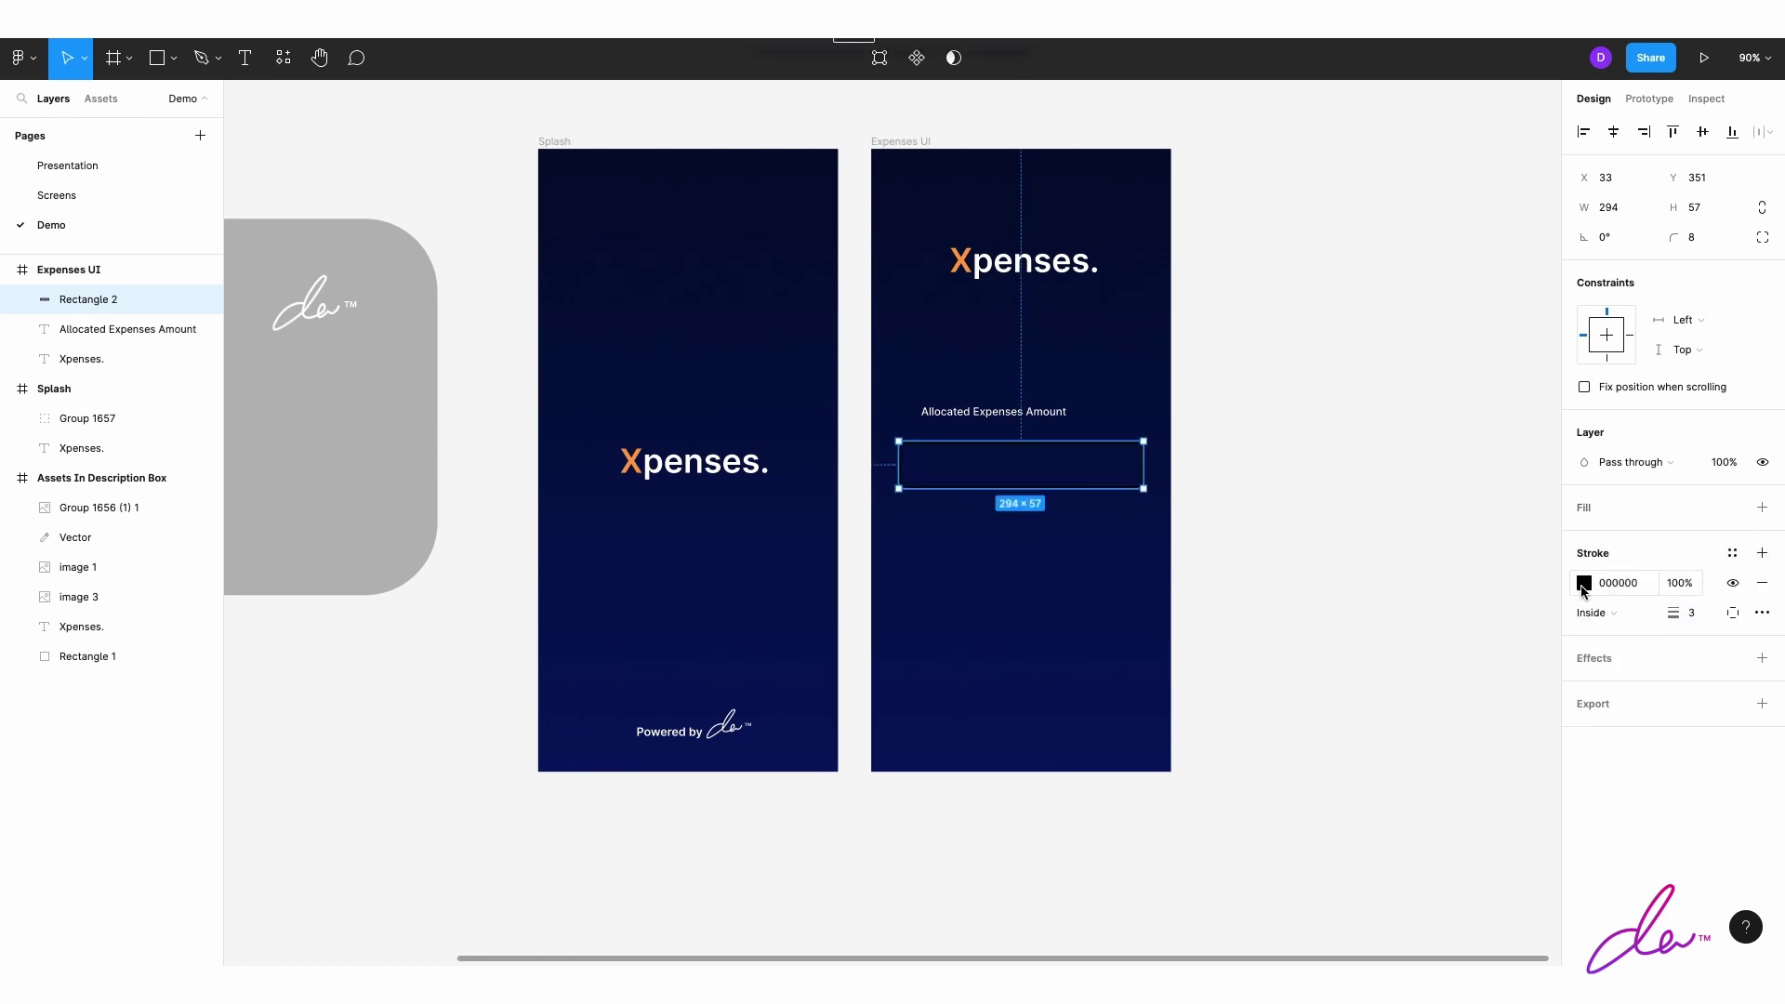
left_click(1584, 583)
left_click(1449, 922)
left_click(1468, 922)
type("2")
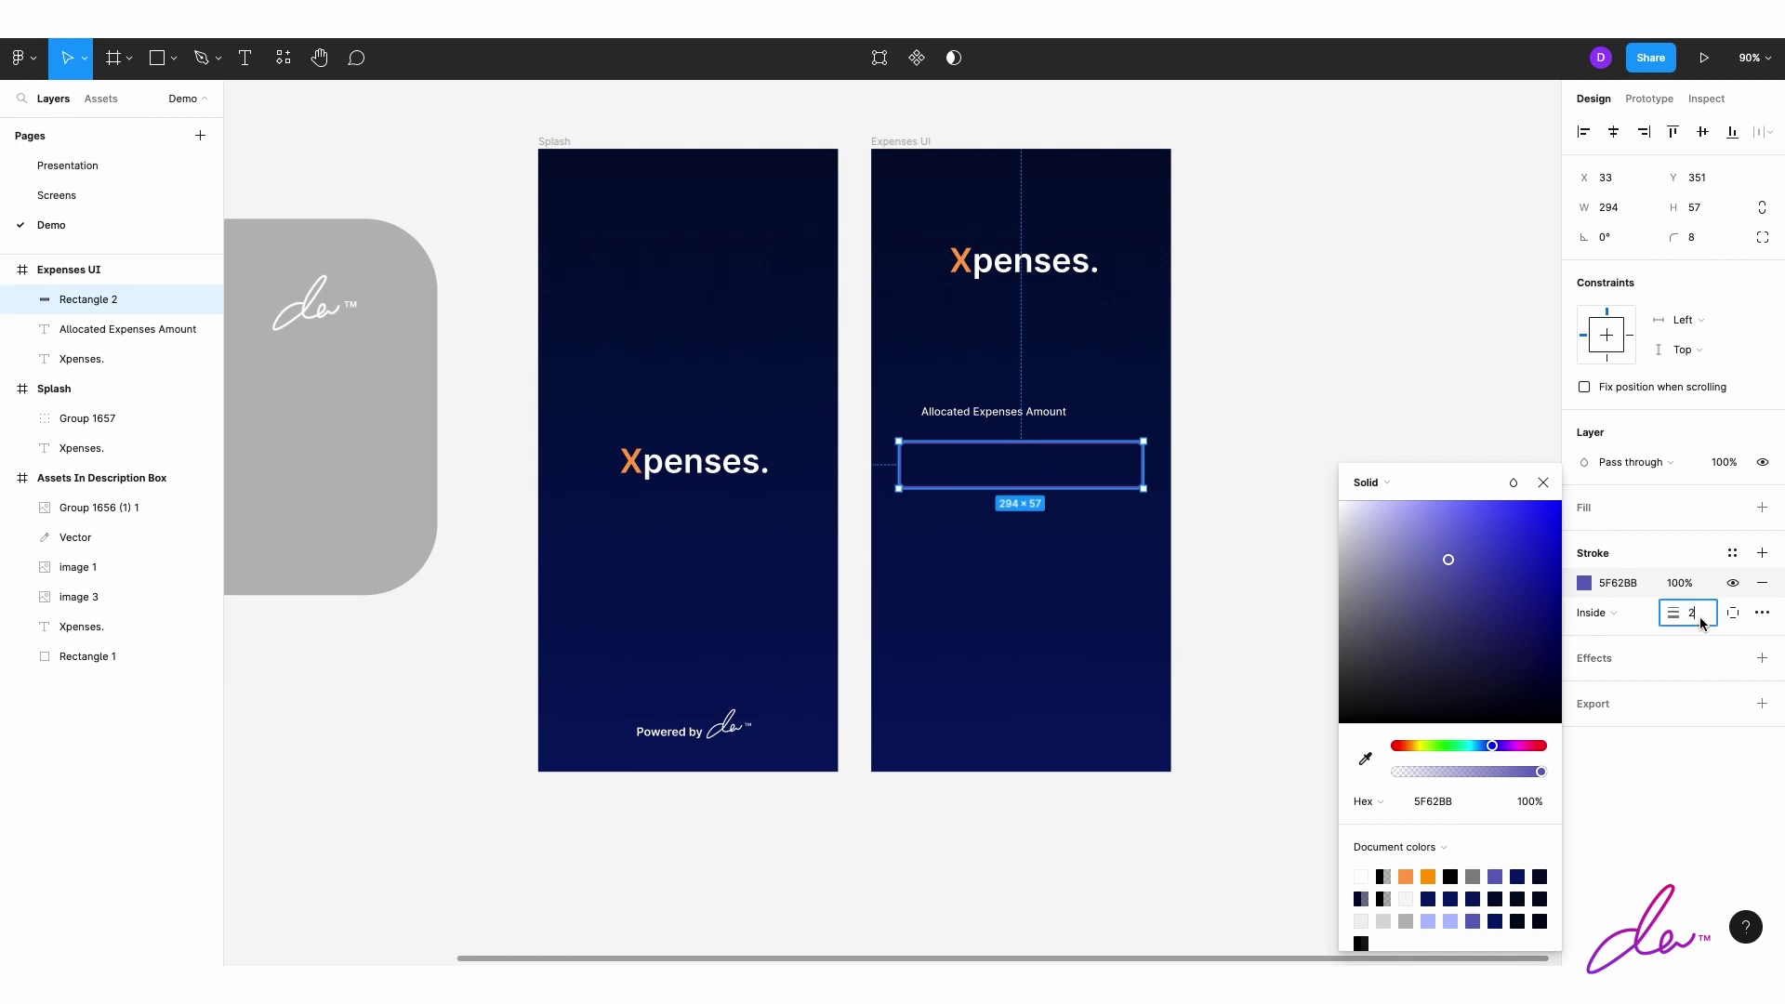
left_click(1411, 406)
Step: Narrow the input box, round its corners more, and position it under the label
scroll(1059, 356, "up", 2)
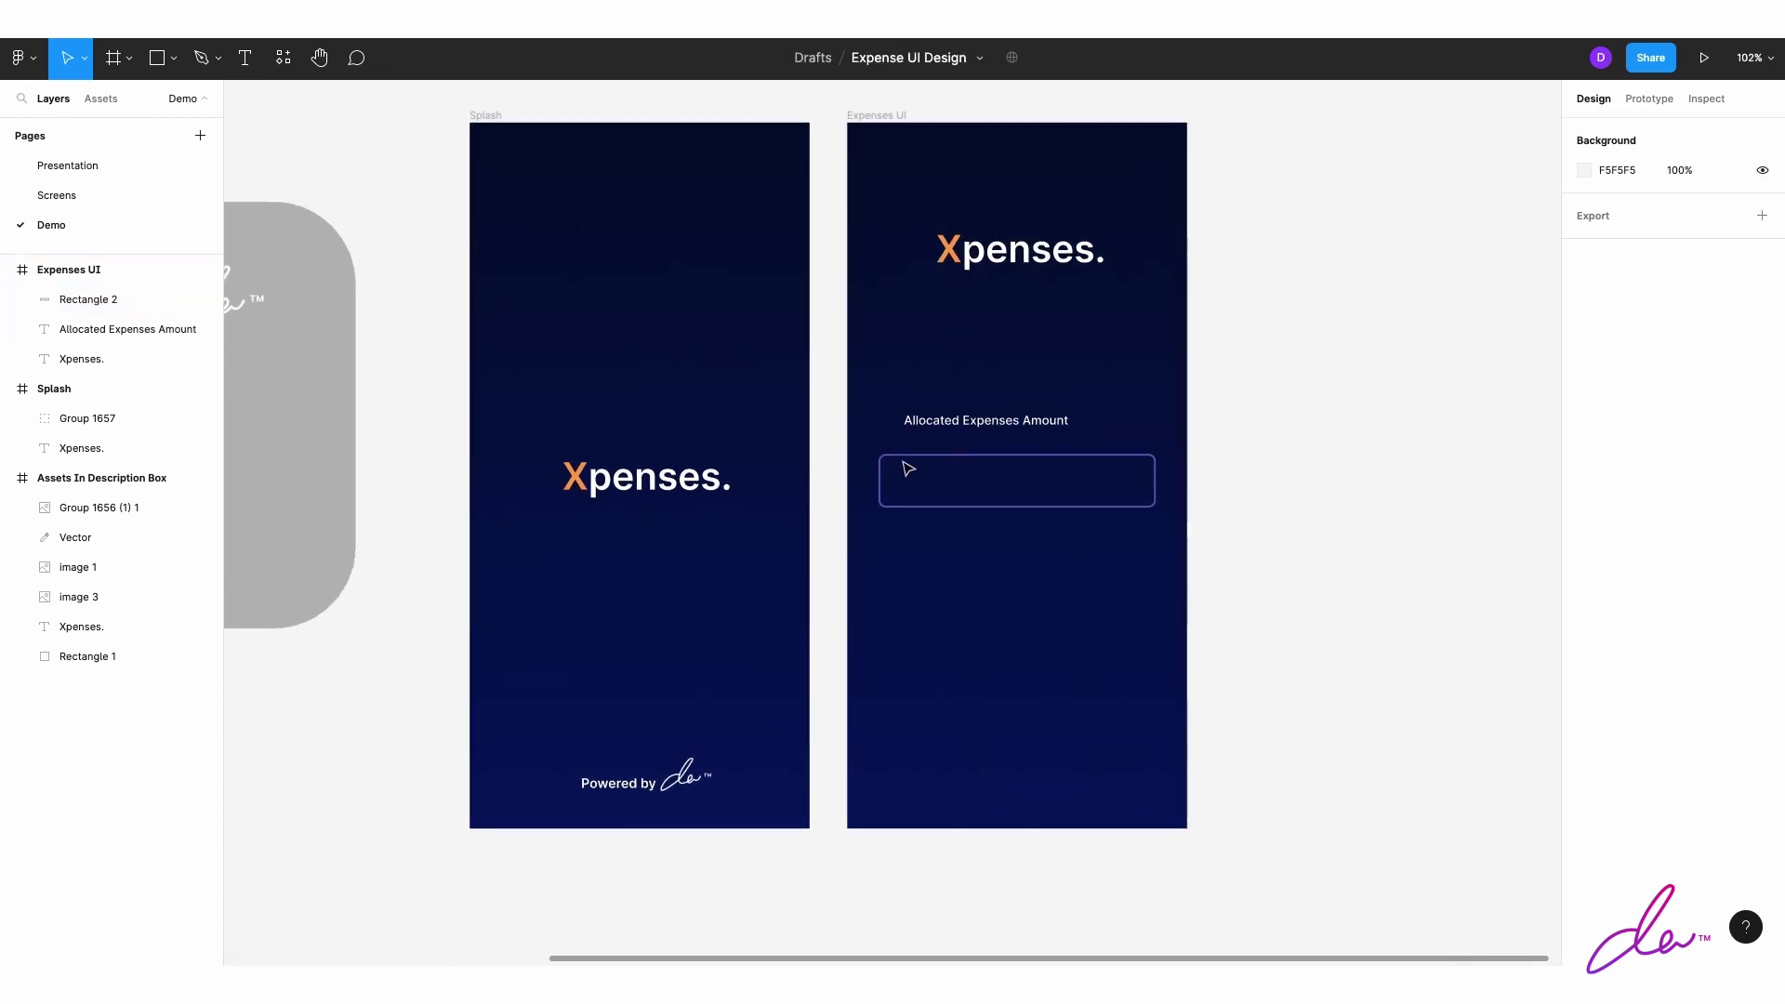
left_click(905, 462)
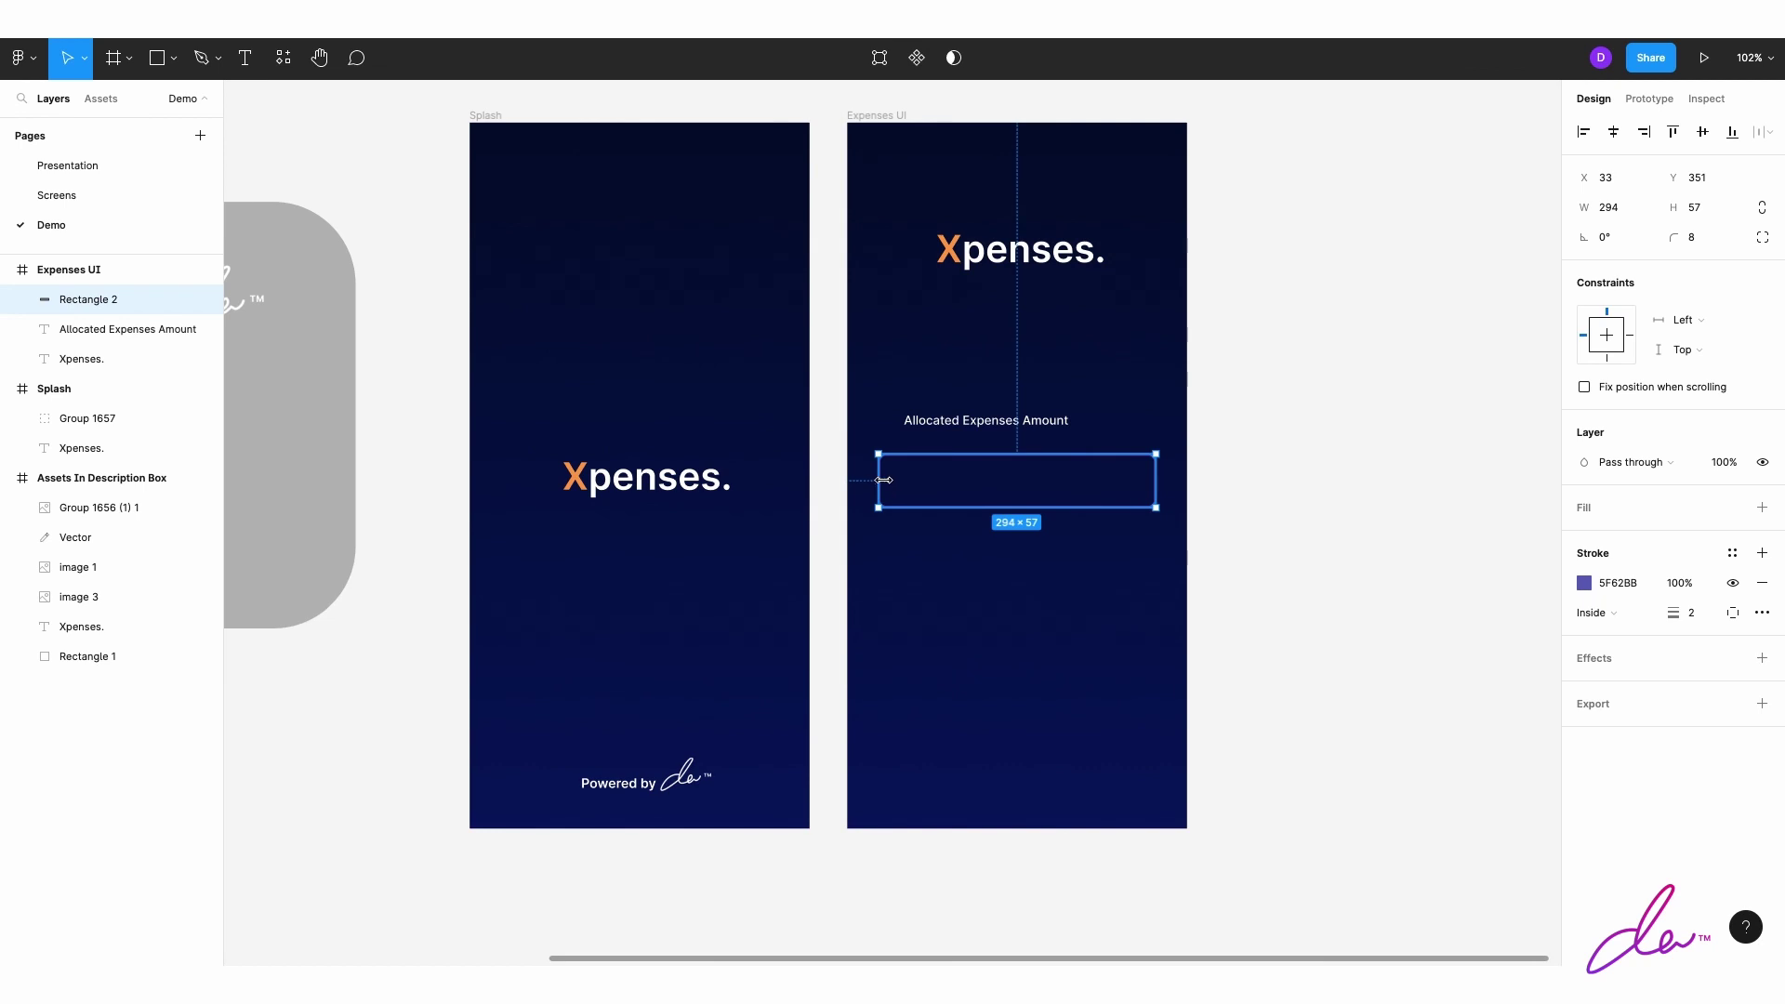
left_click_drag(884, 480, 891, 481)
left_click_drag(1157, 484, 1150, 484)
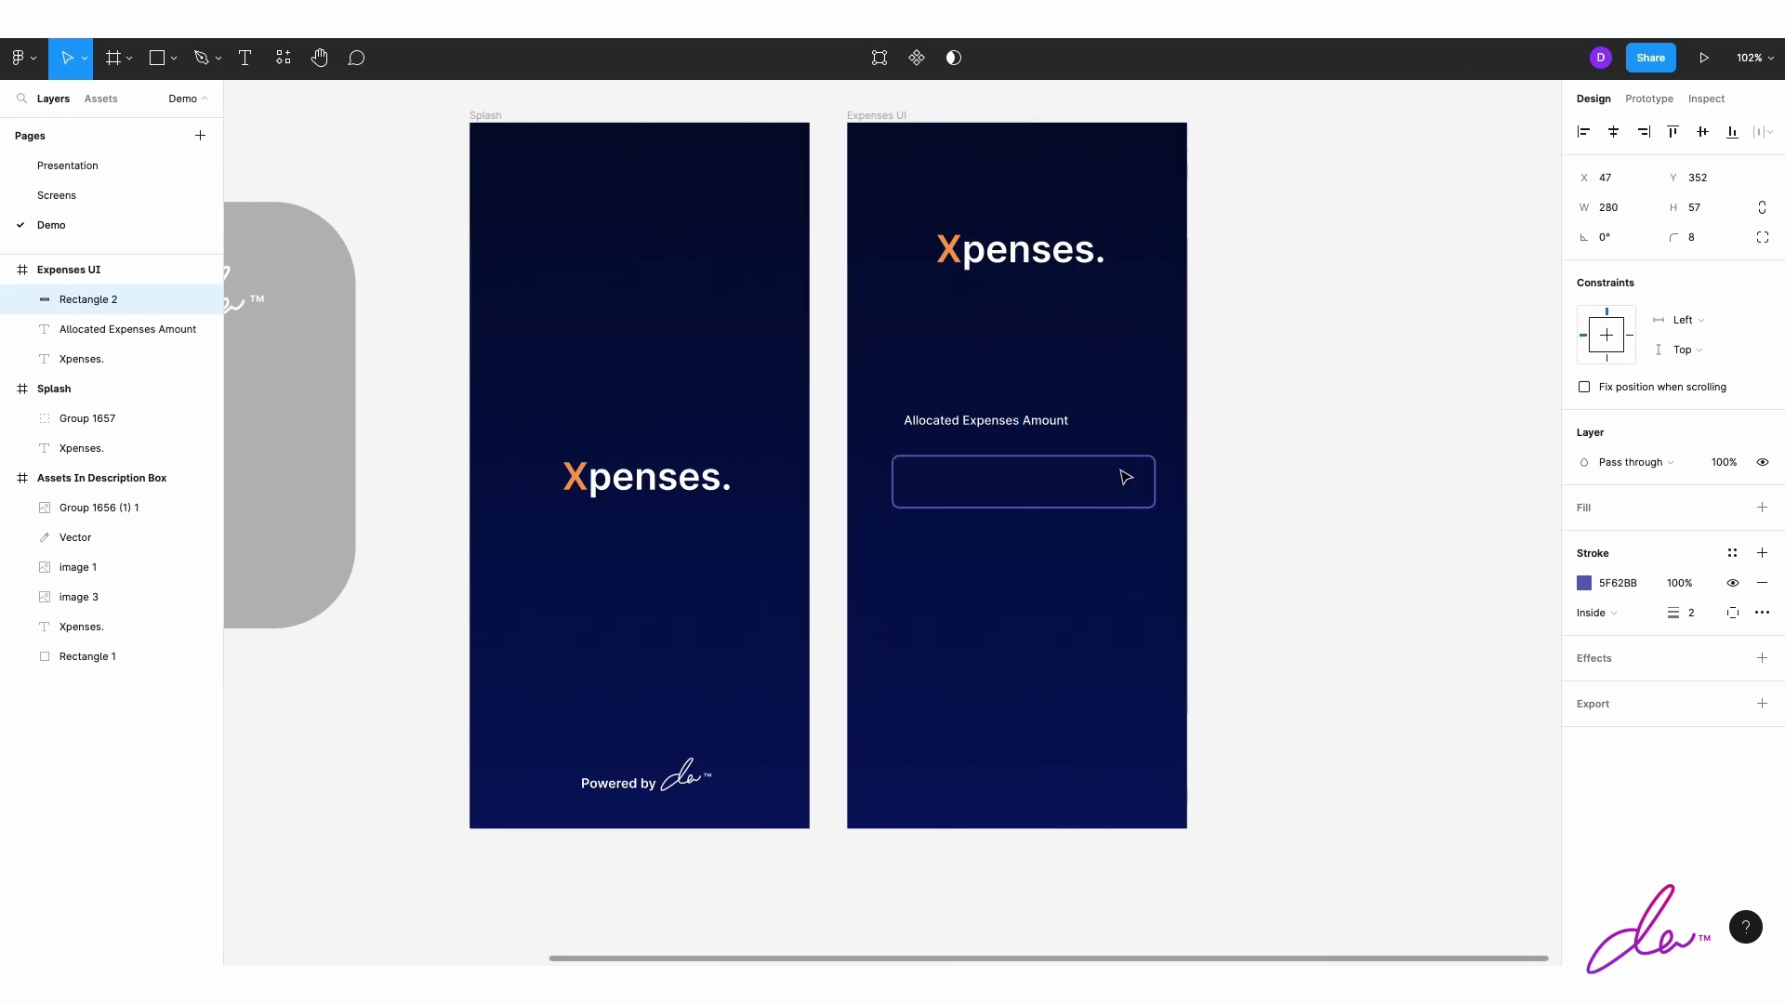
left_click_drag(1678, 238, 1685, 238)
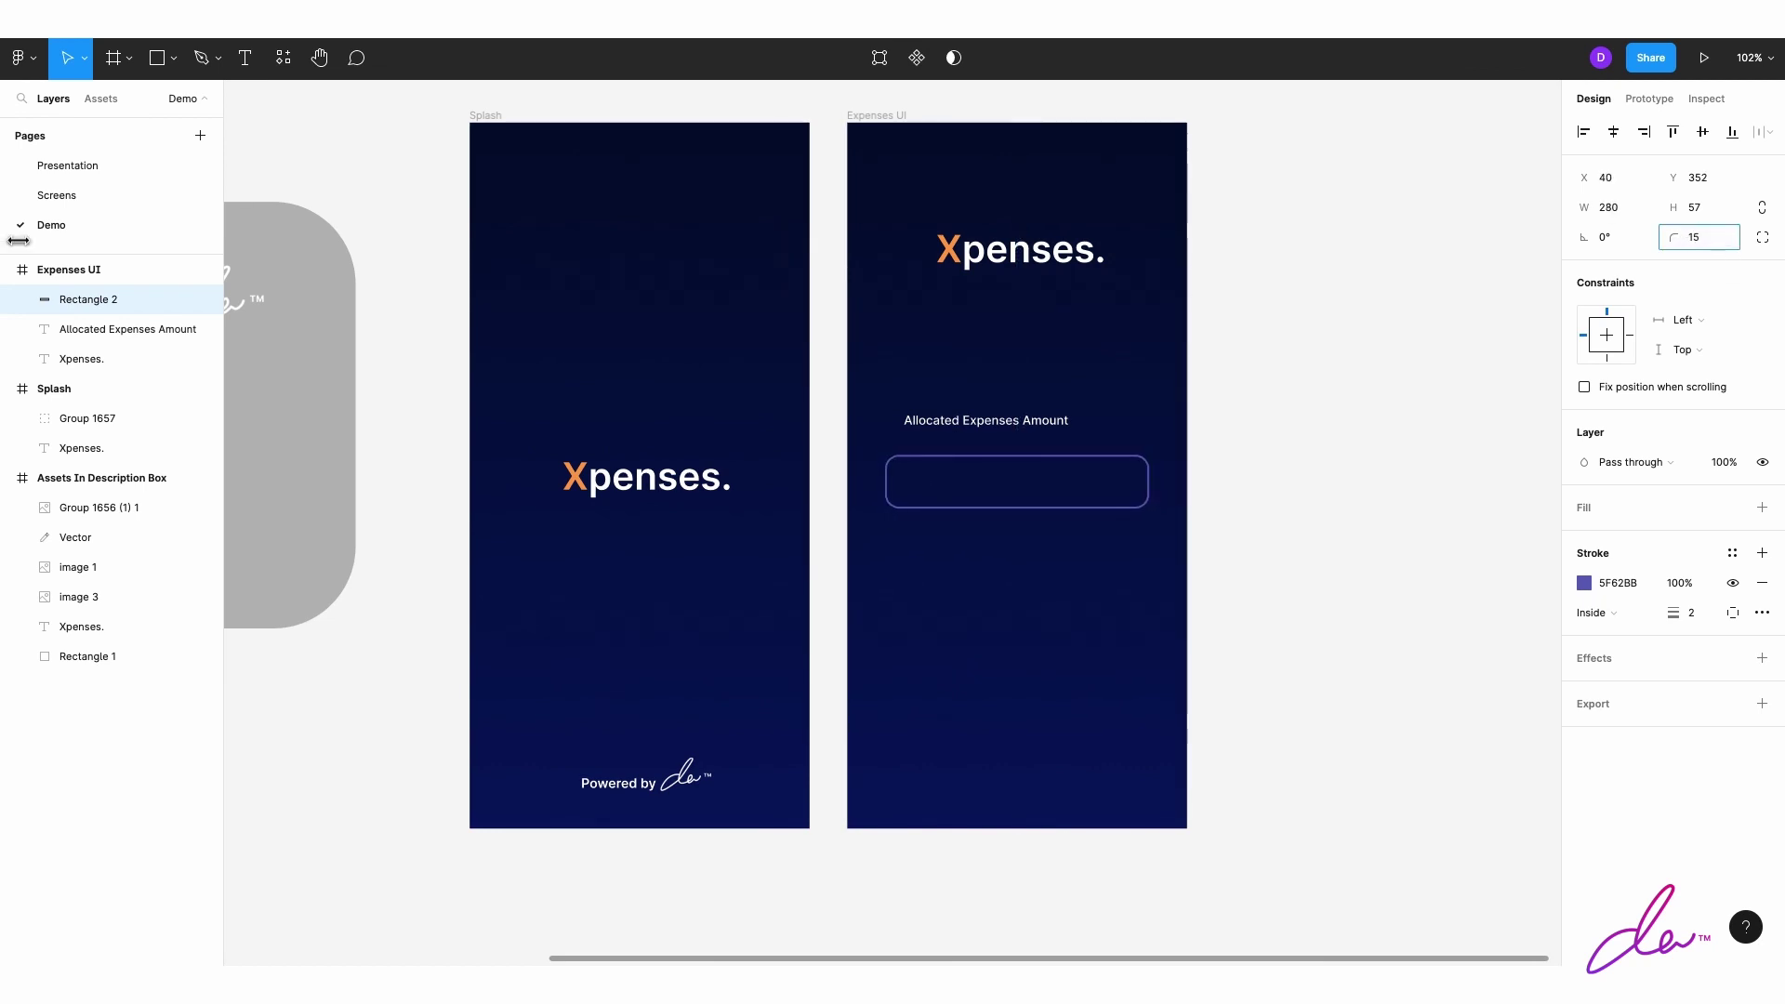
left_click(1337, 479)
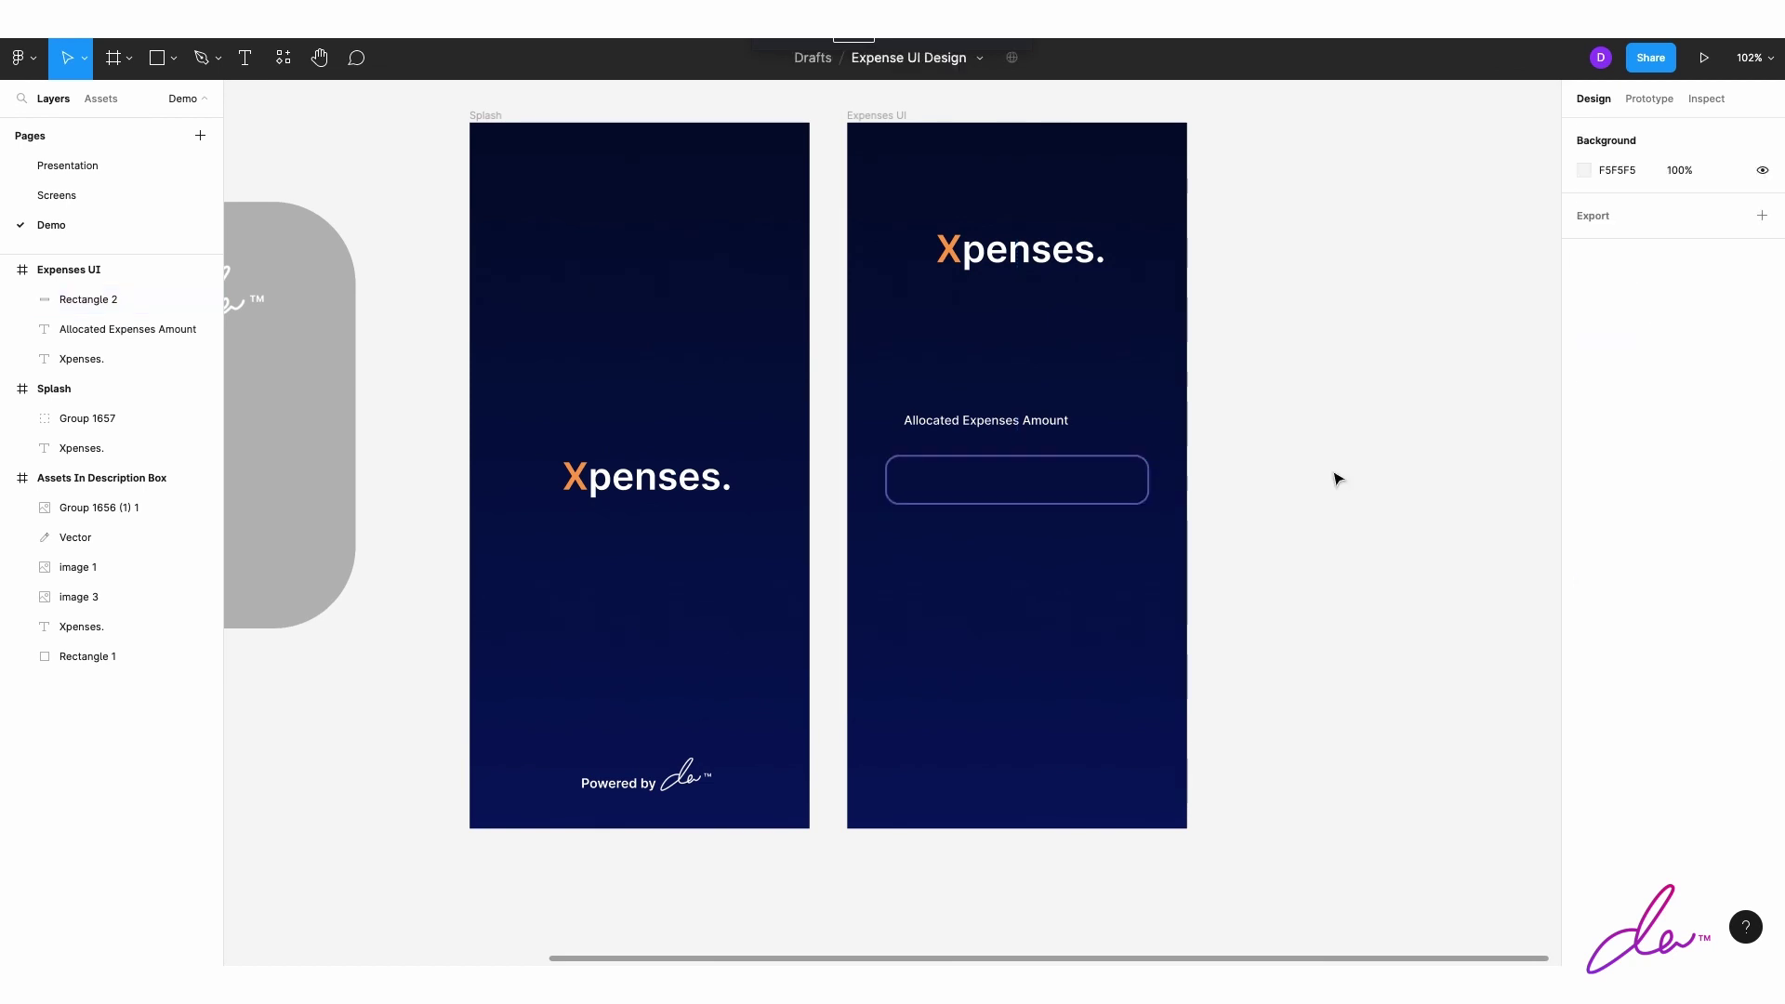
scroll(1235, 469, "up", 2, "ctrl")
left_click(939, 415)
mouse_move(967, 415)
left_mouse_down()
mouse_move(947, 421)
mouse_move(958, 448)
left_mouse_up()
left_click(1021, 618)
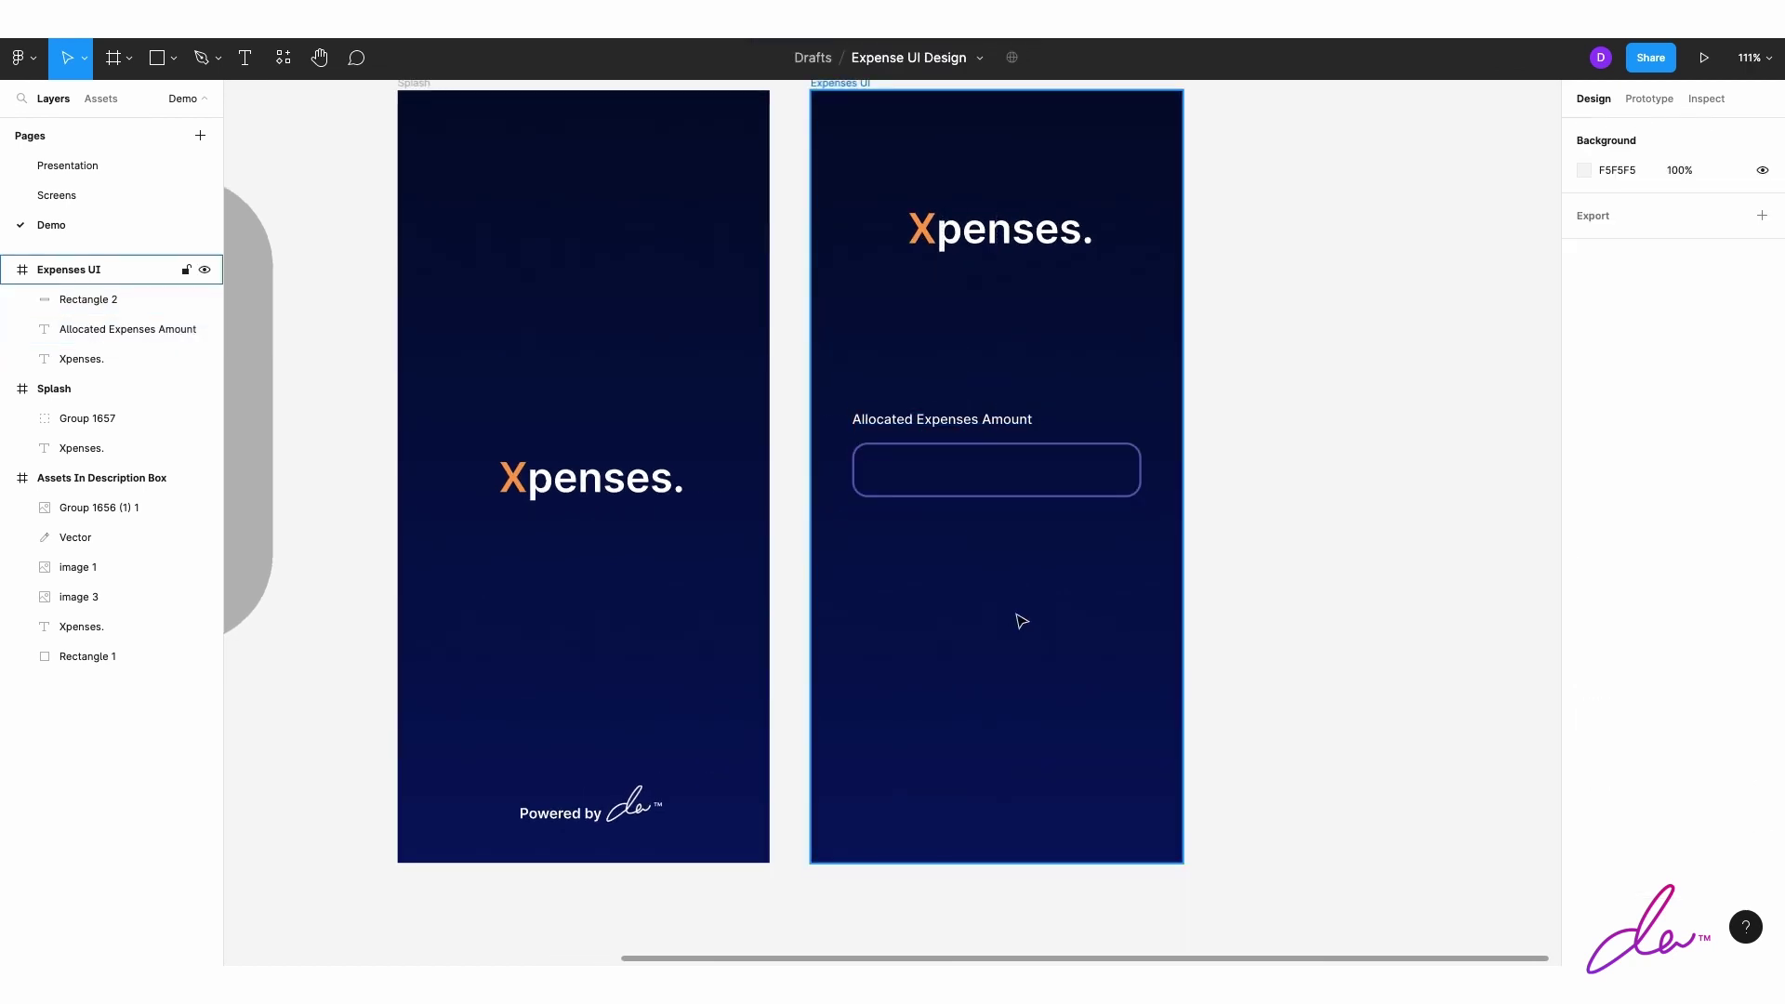
Step: Fine-tune the box's corner radius and width, and left-align the label with the box
left_click(1116, 458)
left_click_drag(1673, 238, 1663, 240)
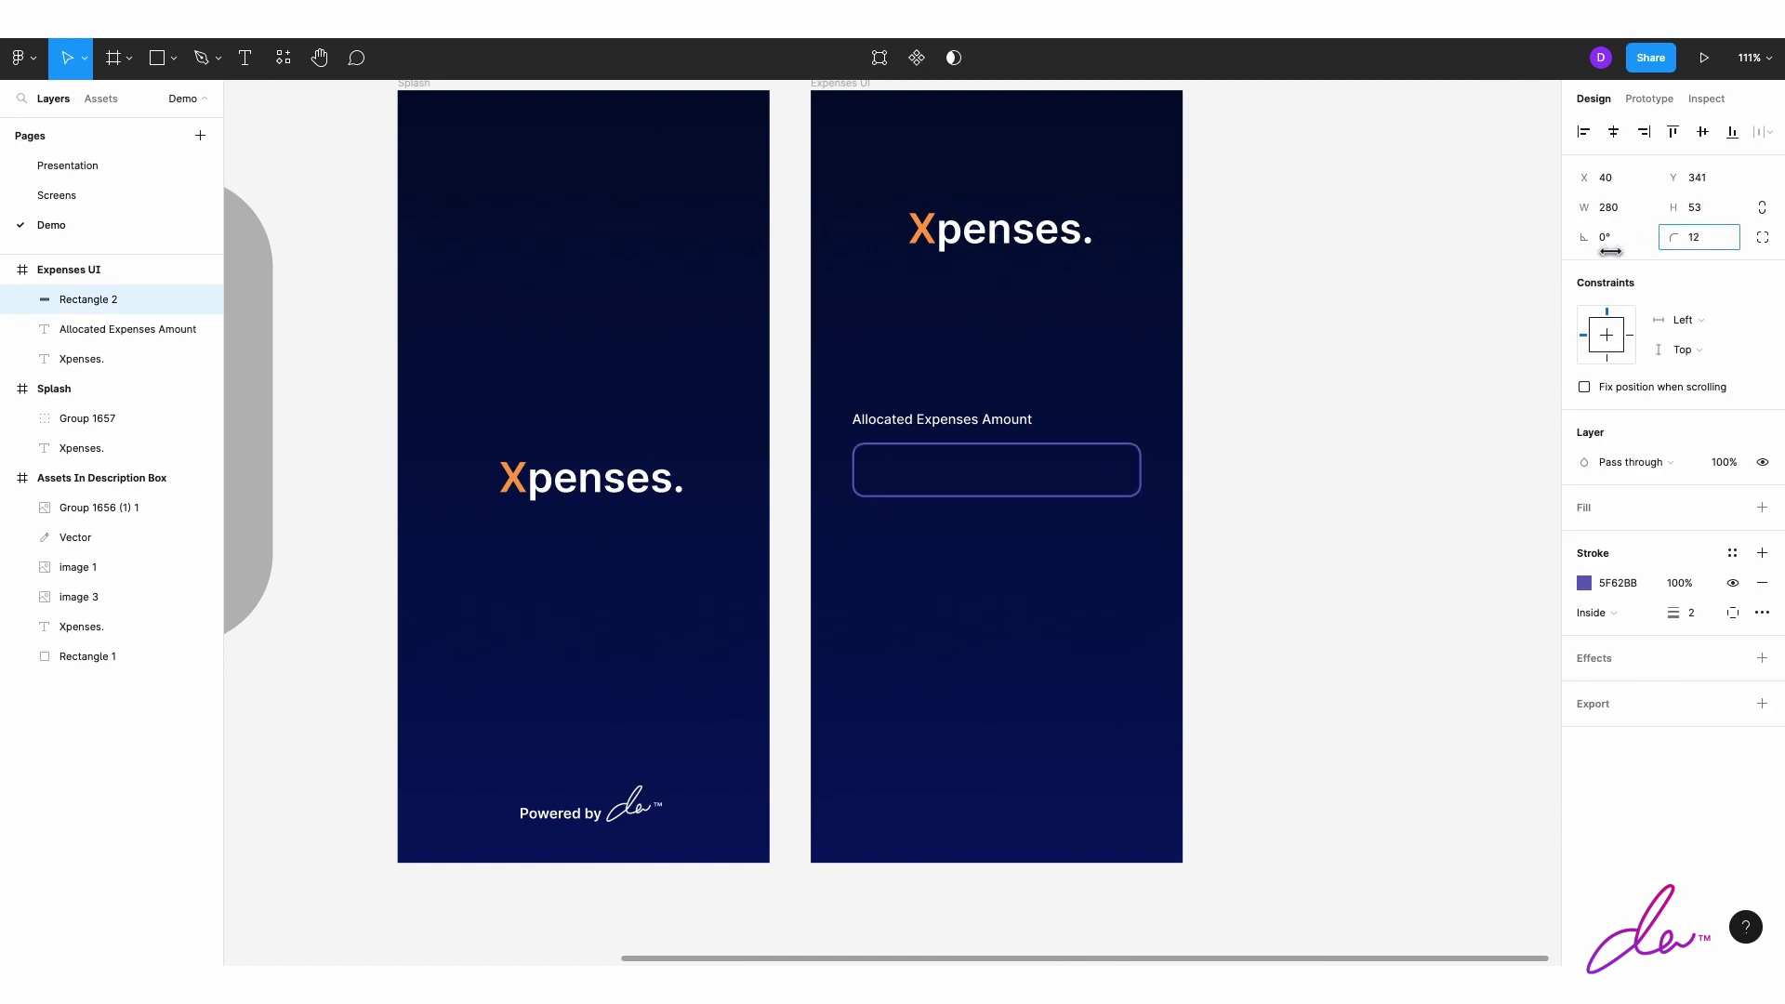
left_click(895, 636)
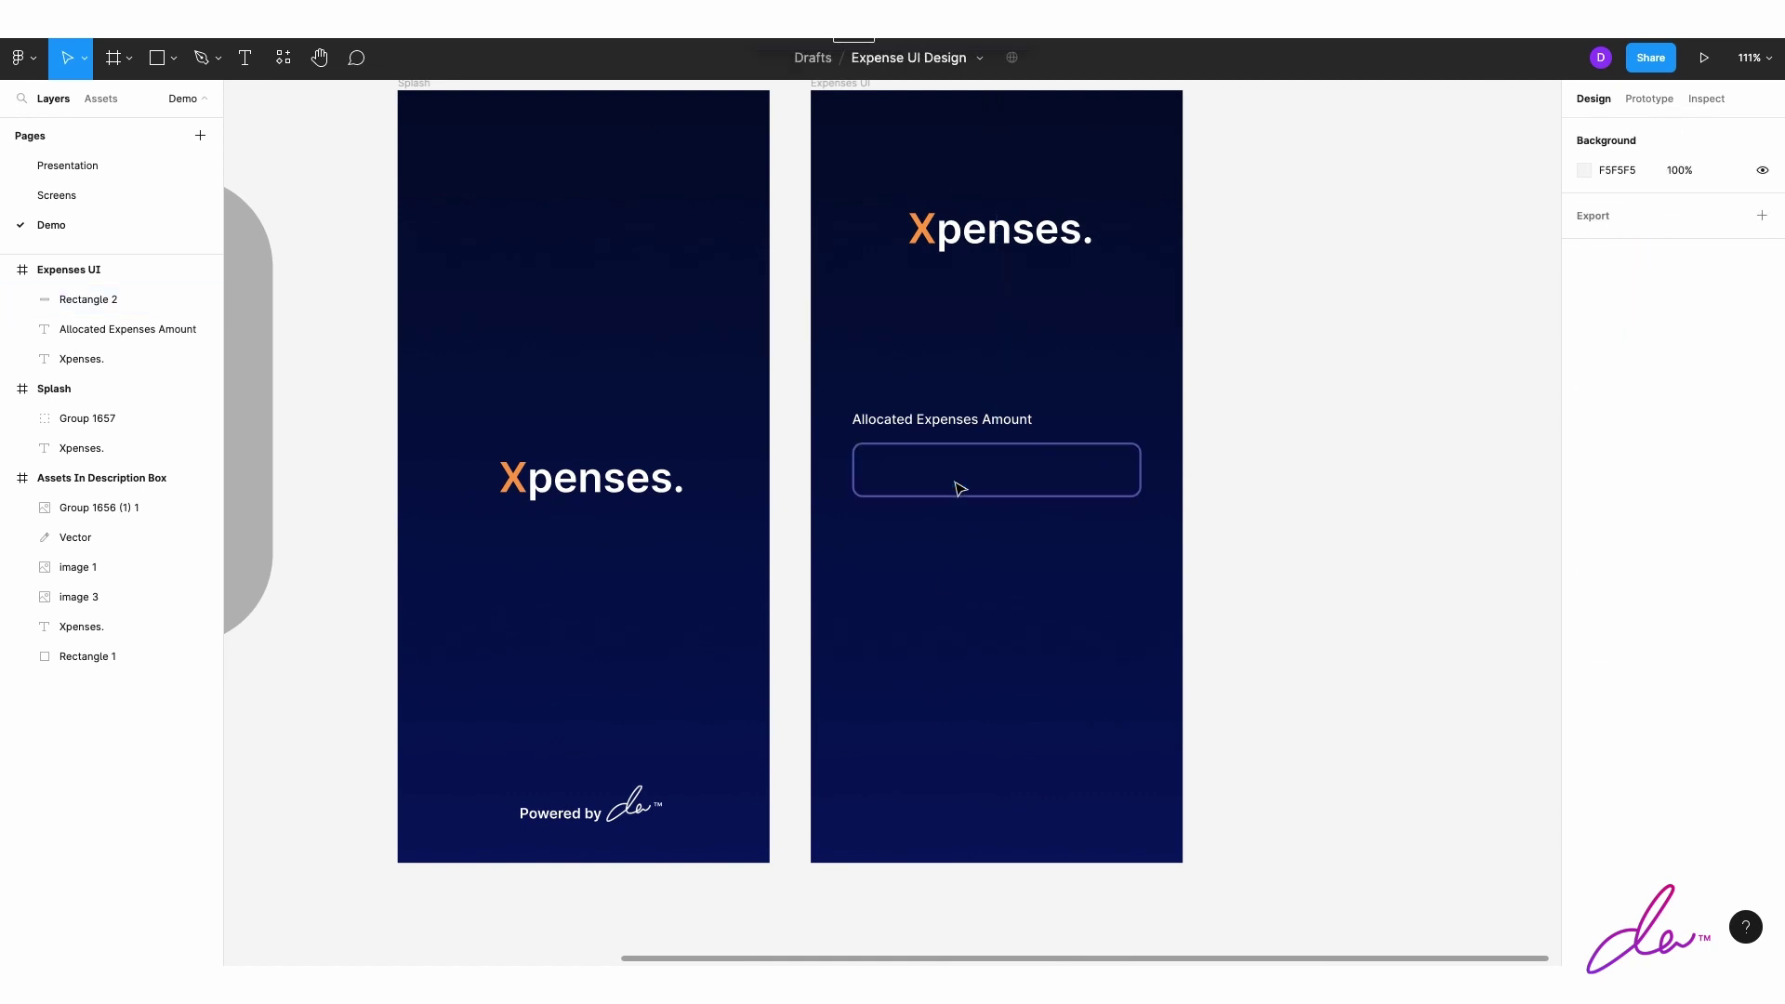
left_click(850, 462)
left_click_drag(852, 470, 865, 469)
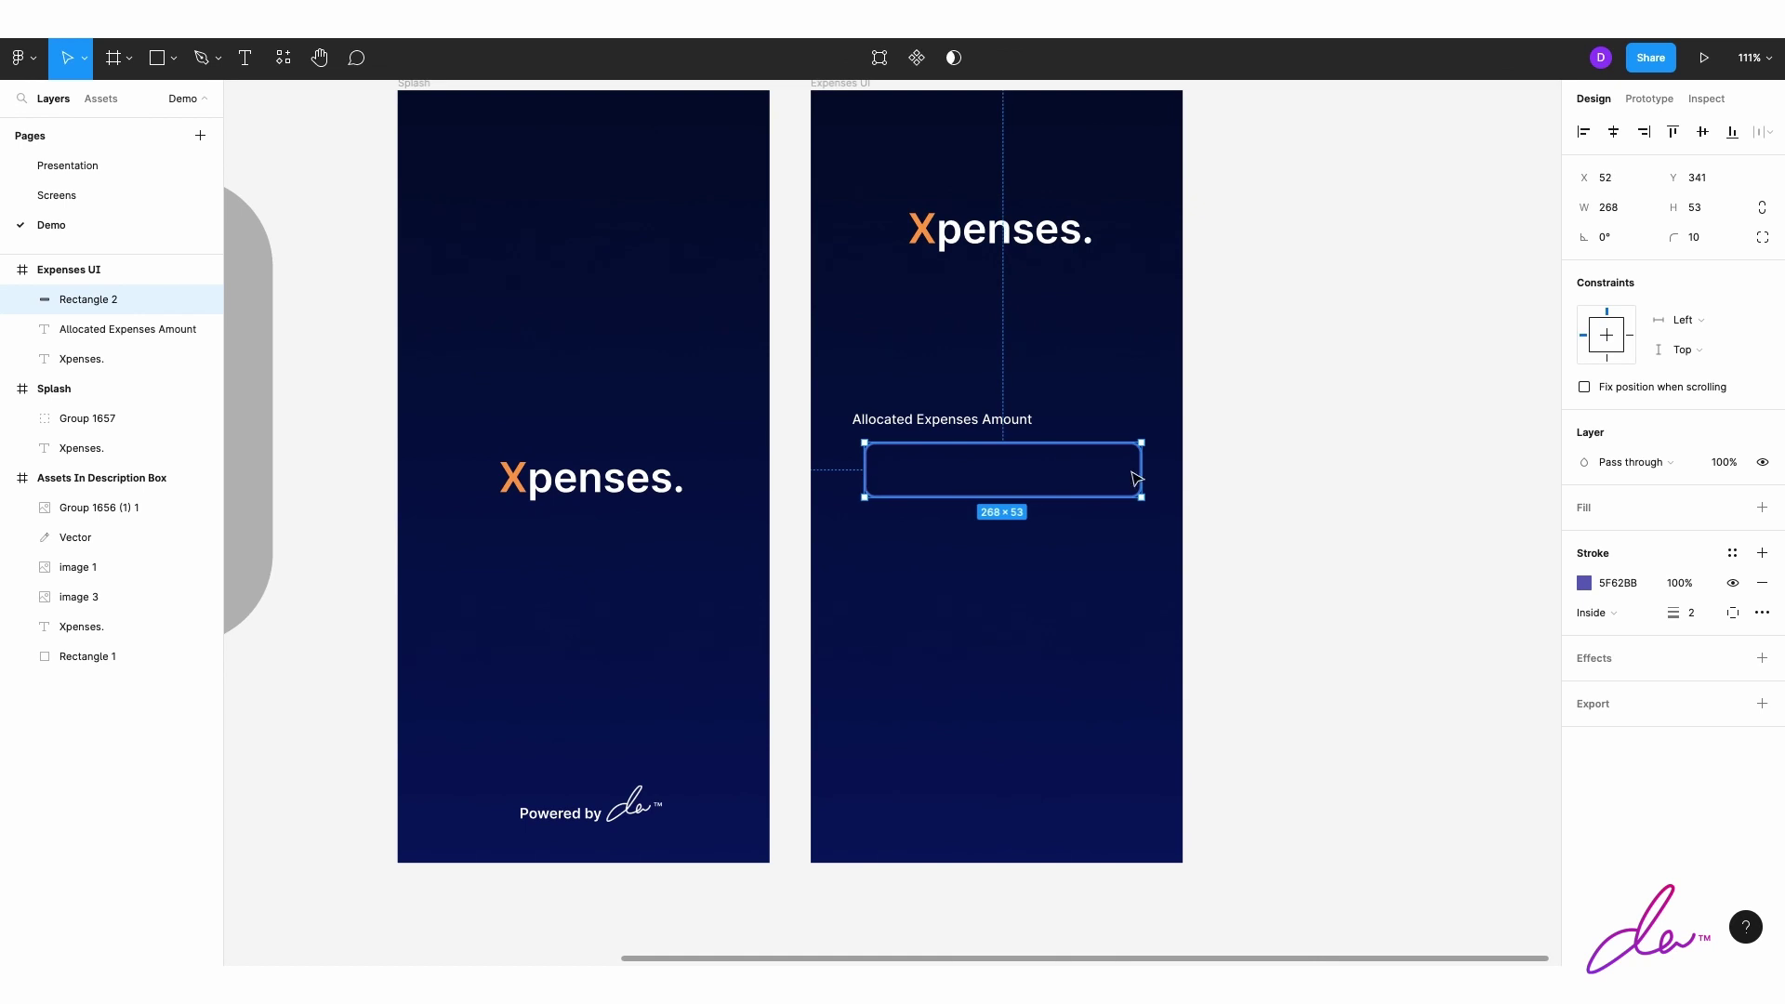
left_click_drag(1142, 471, 1132, 471)
left_click(1053, 446)
left_click_drag(1037, 428, 1049, 430)
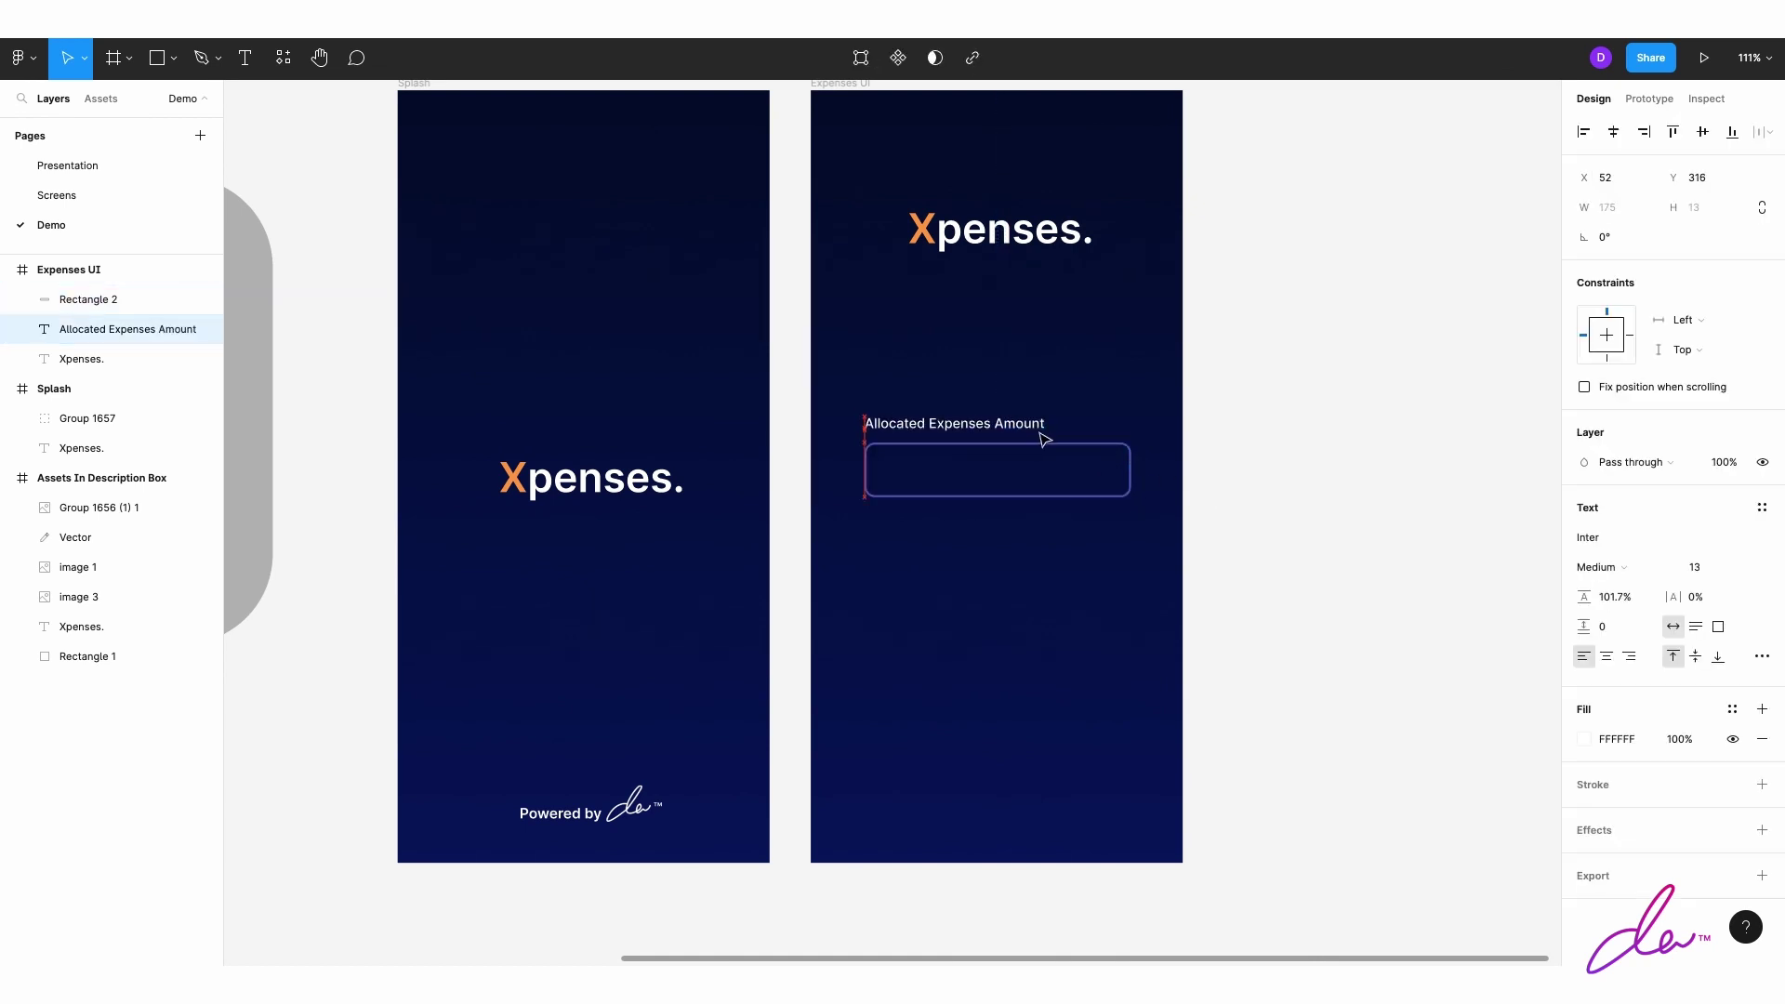
Step: Paste a copy of the label inside the input box and retype it as 'Enter Amount here...' placeholder
left_click(1206, 493)
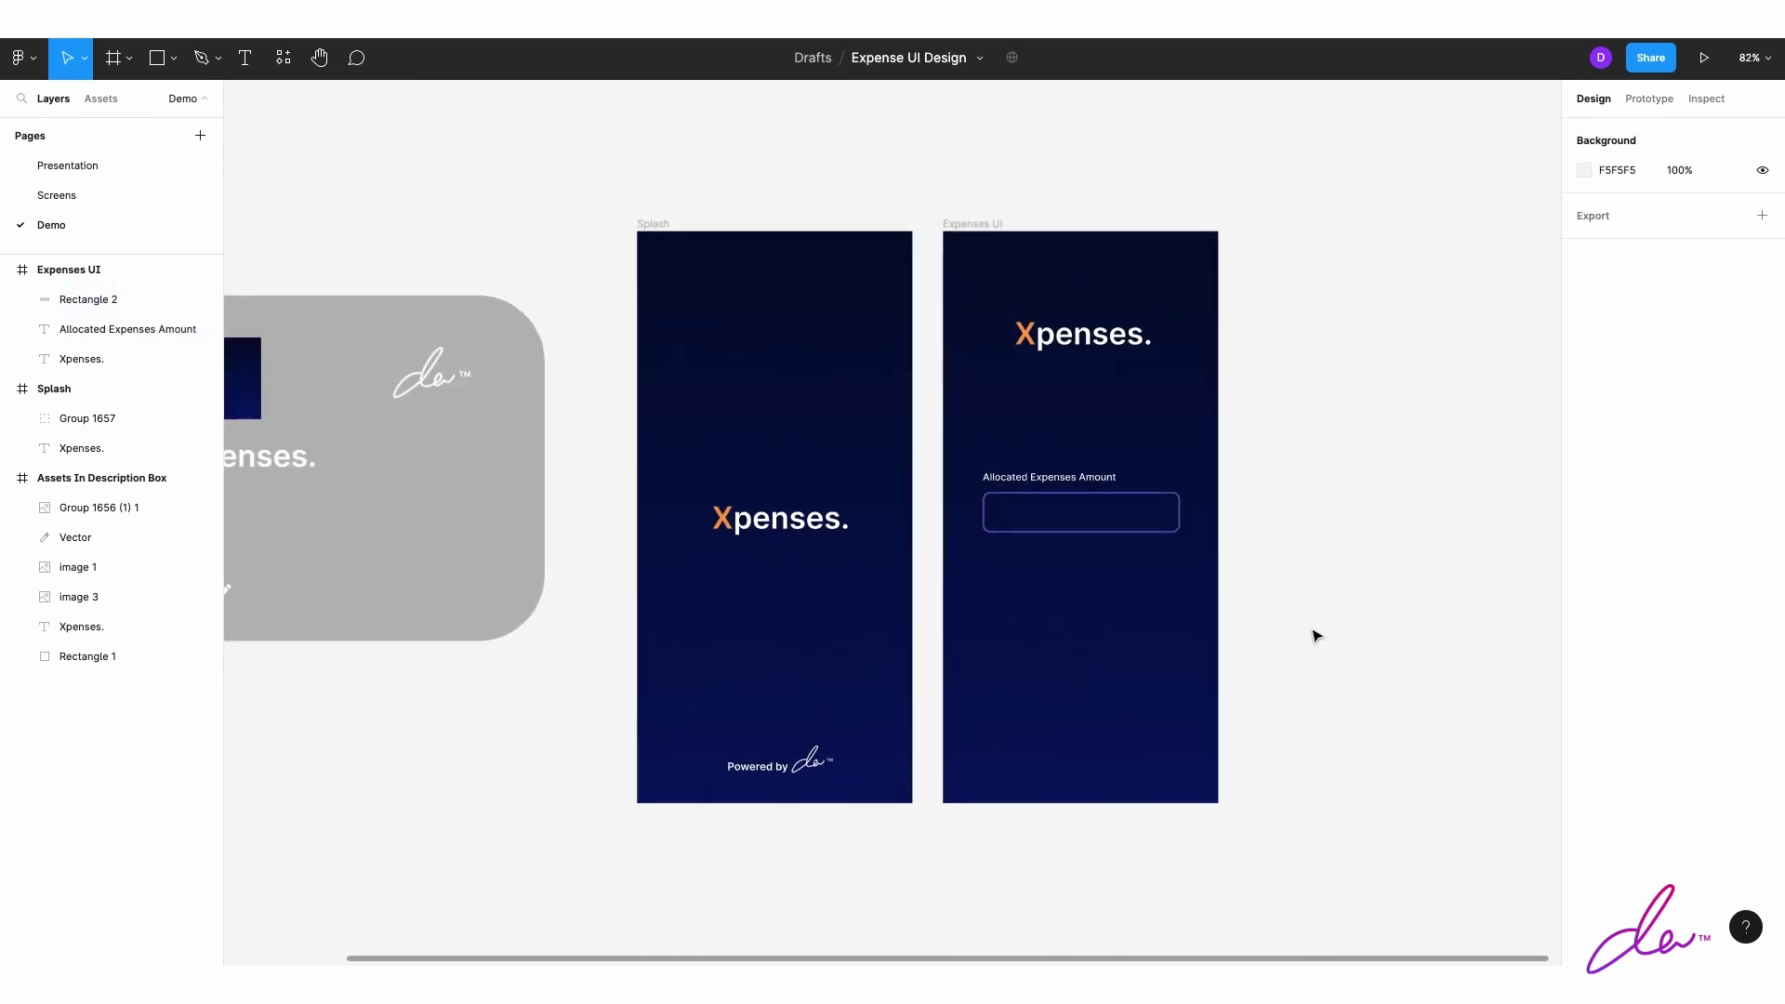
key("ctrl+v")
left_click_drag(1062, 490, 1086, 531)
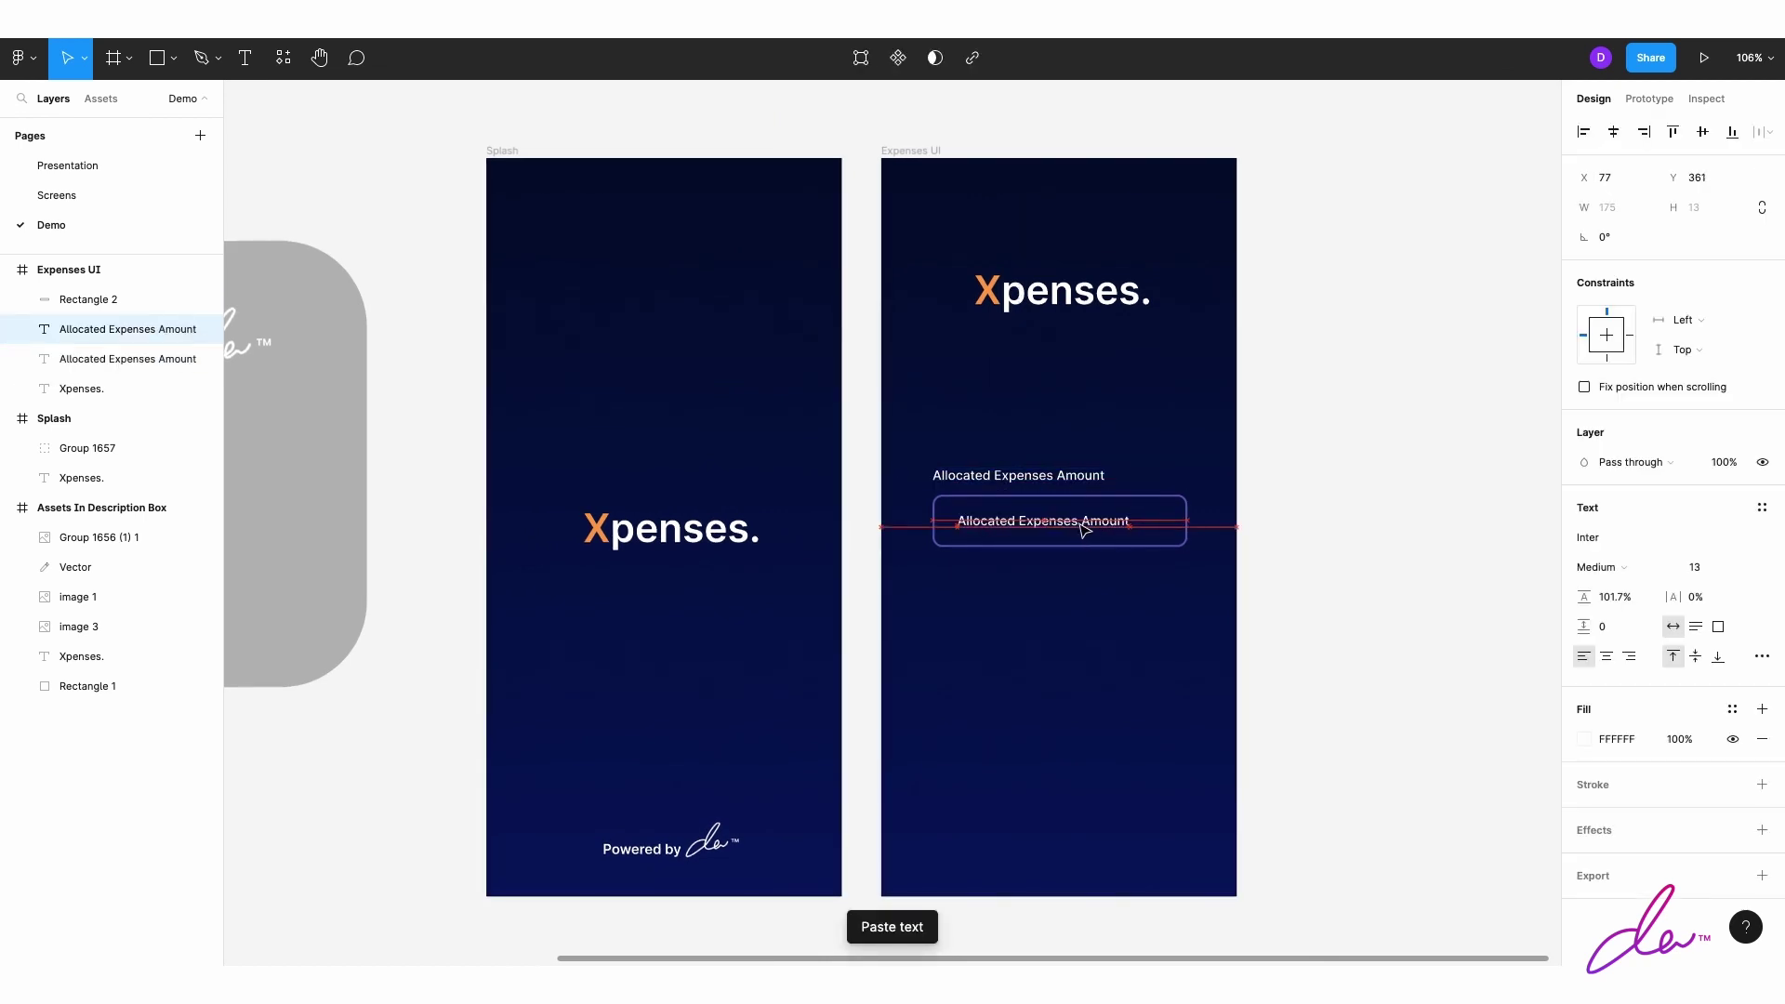
key("Return")
type("Enter Amount here...")
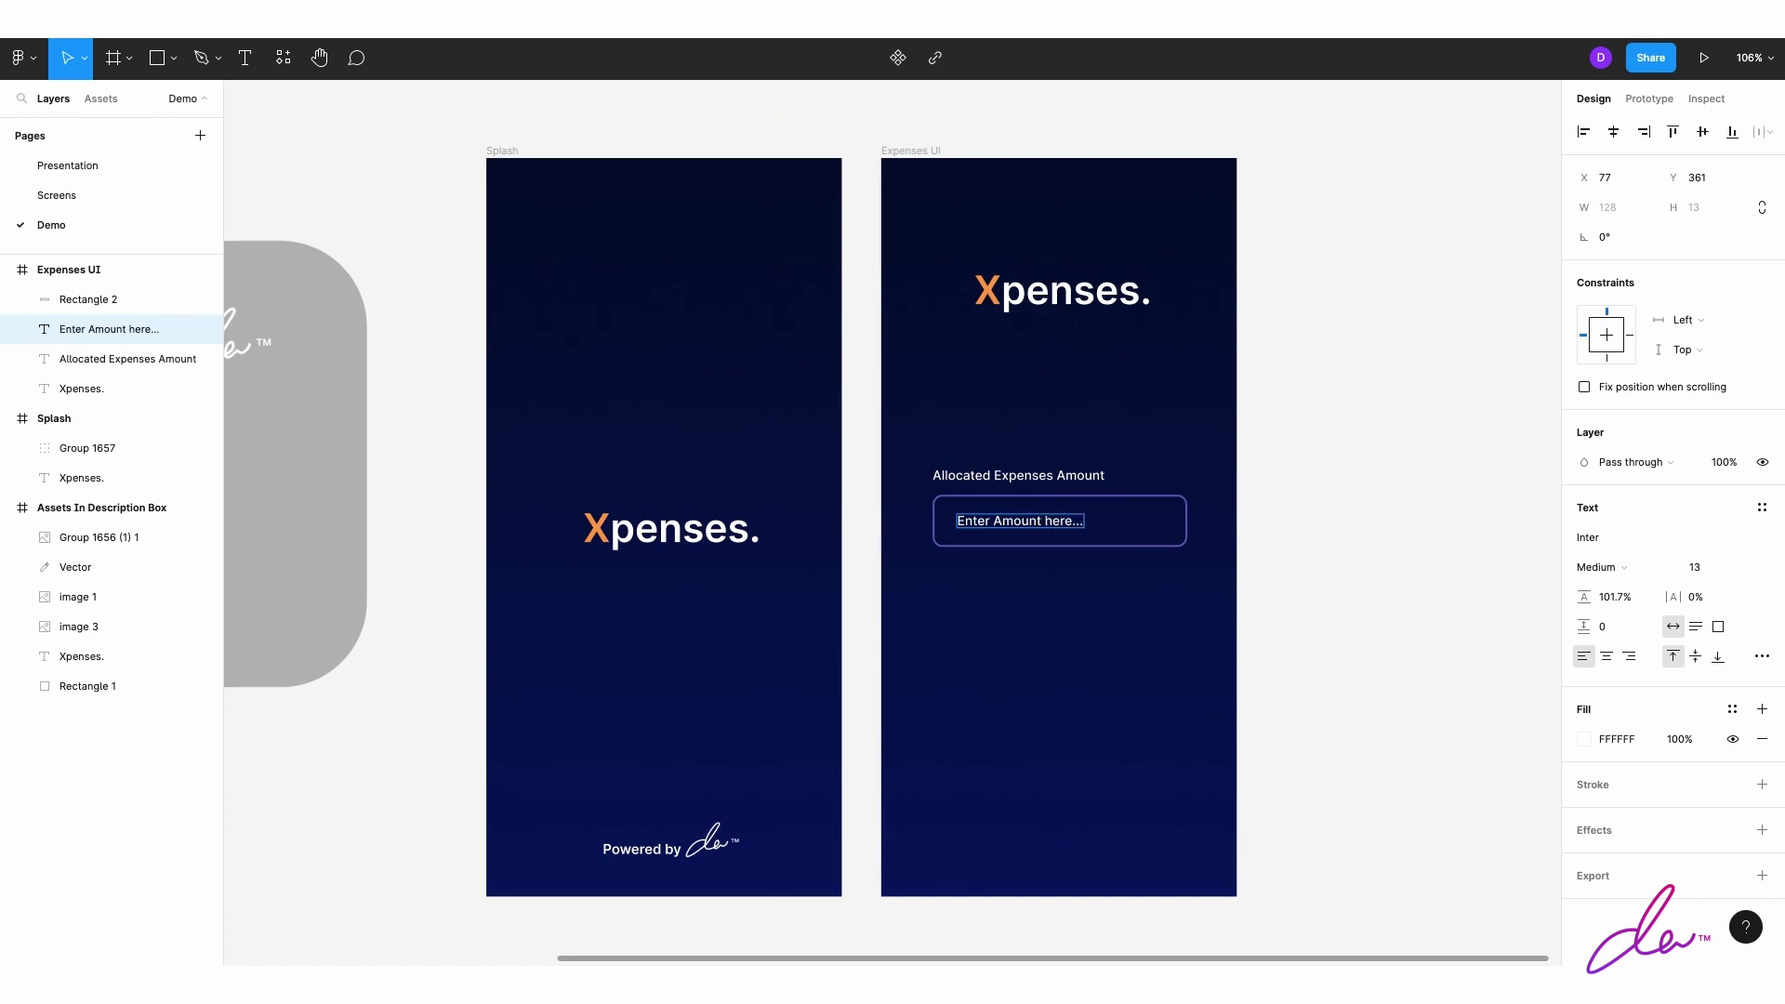
Step: Set the placeholder to font size 16 and colour it with the outline's purple
left_click_drag(1685, 569, 1685, 566)
key("Left")
key("Left")
key("Left")
key("Up")
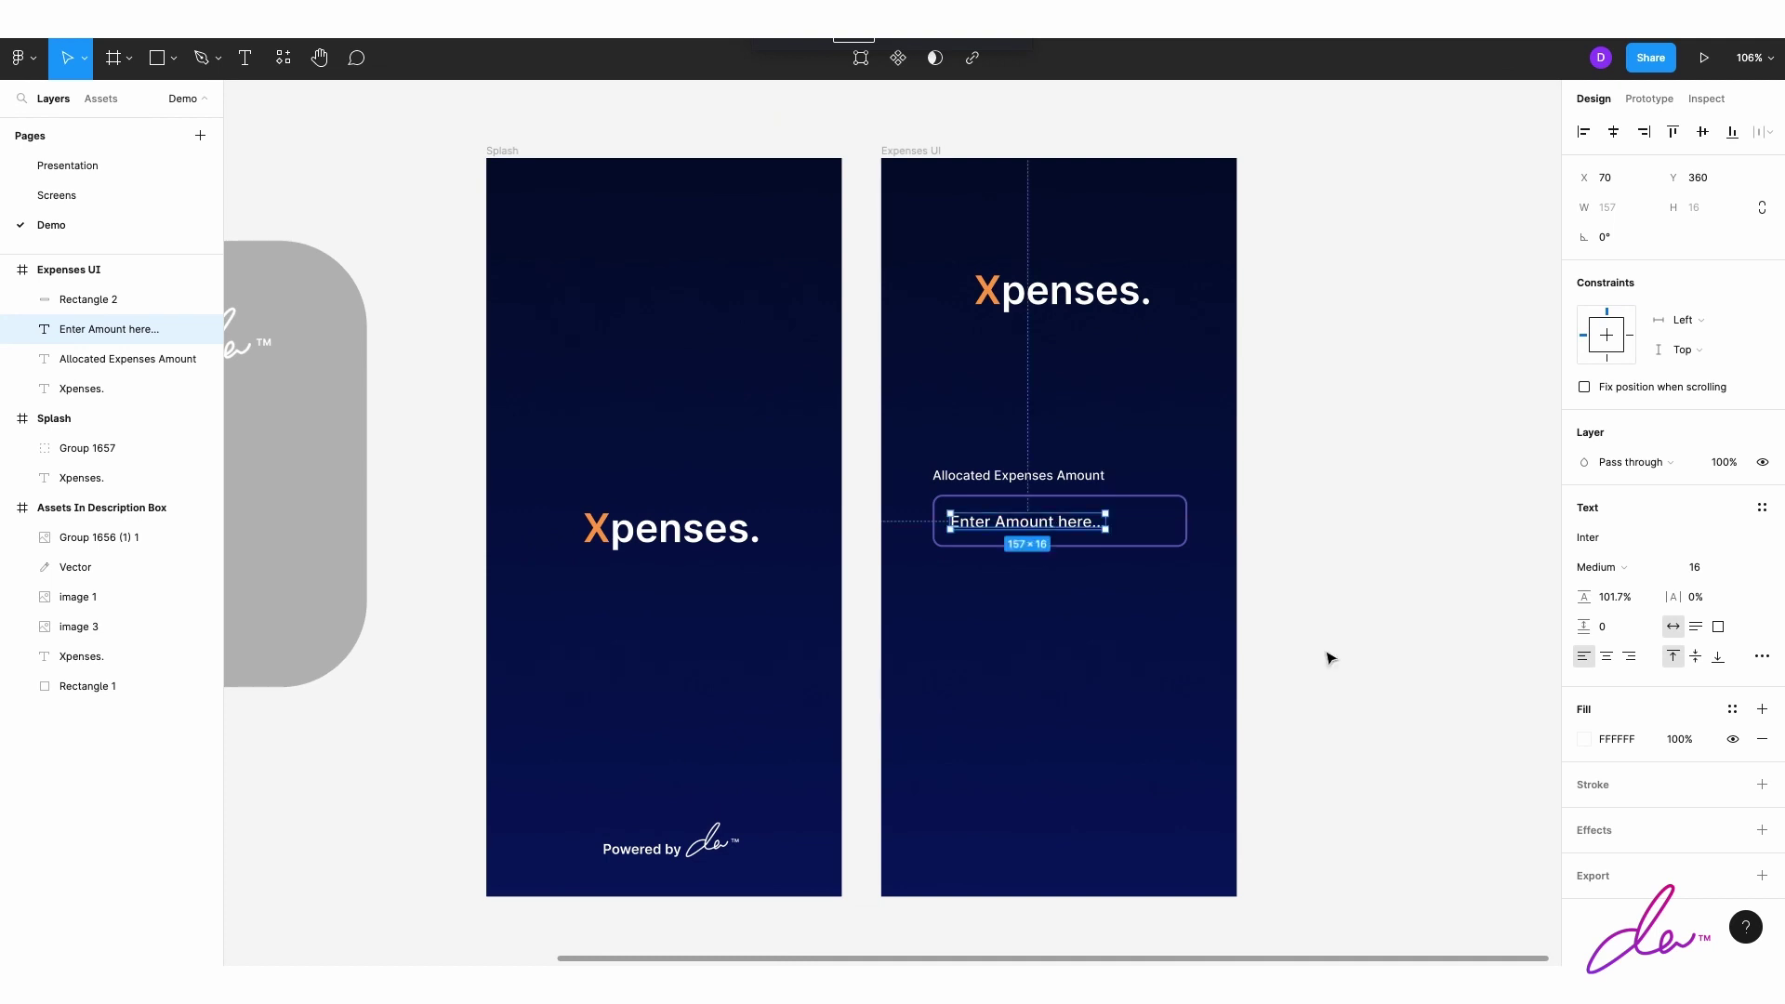
left_click(1584, 739)
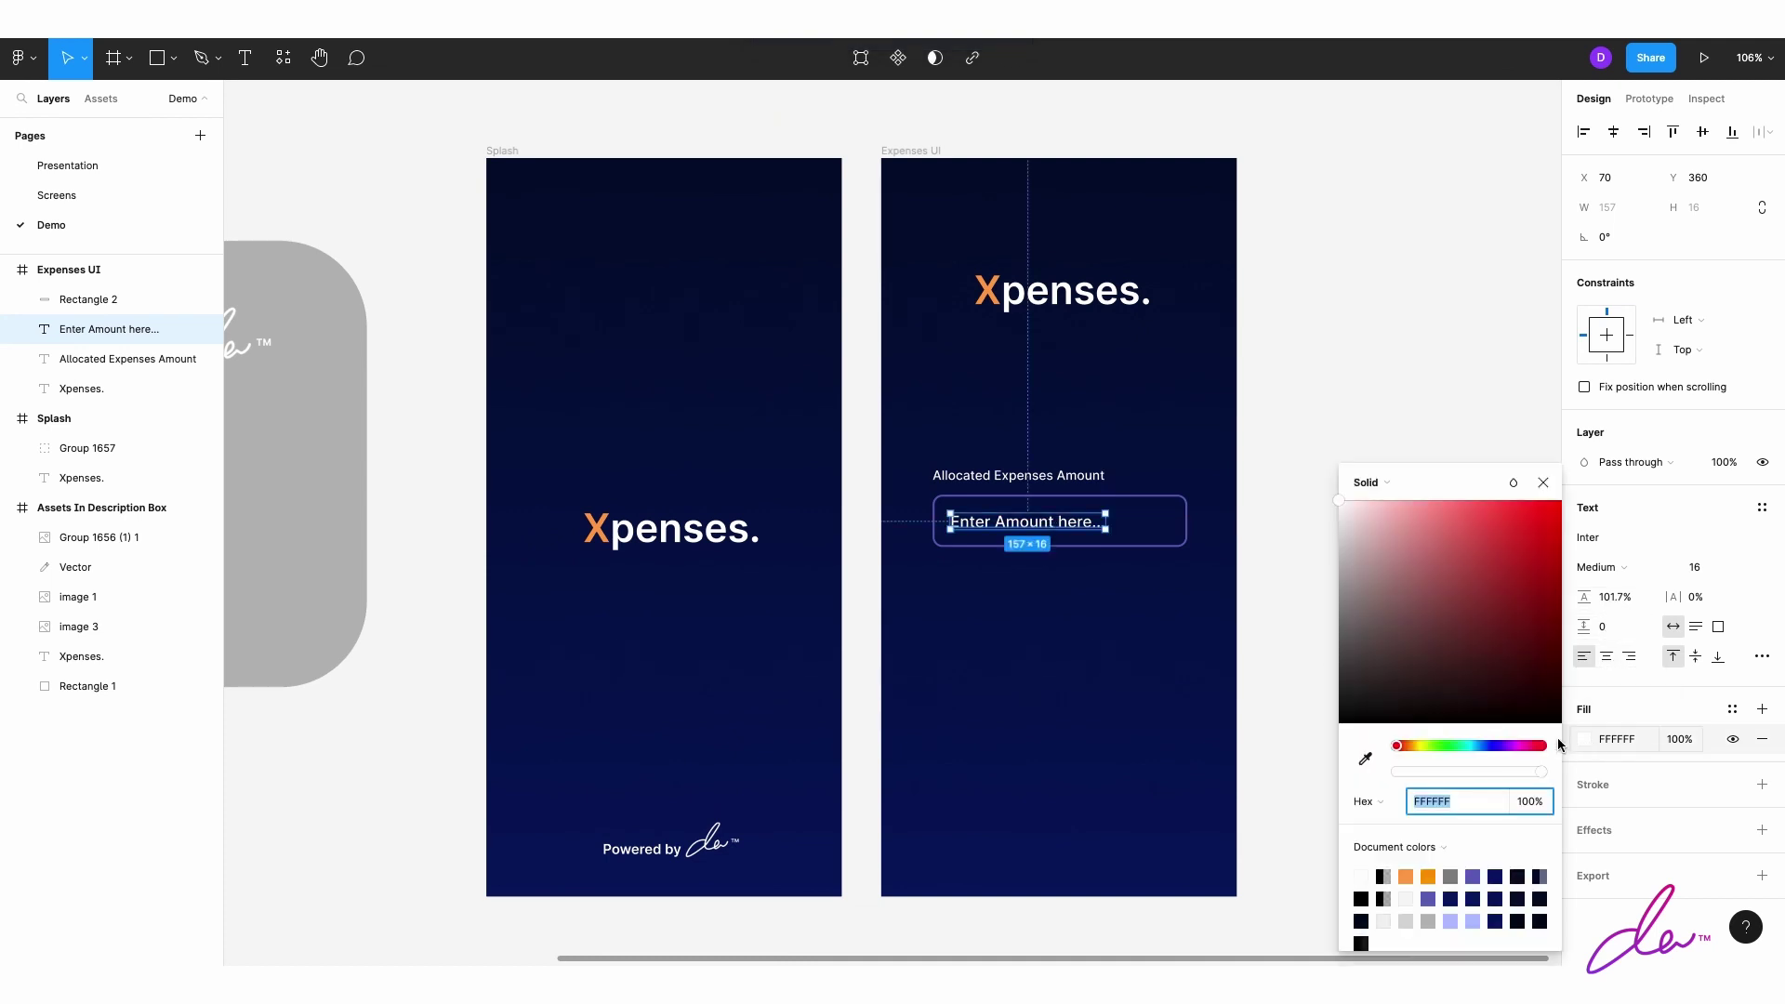
left_click(1365, 759)
left_click(1193, 509)
key("Escape")
key("Escape")
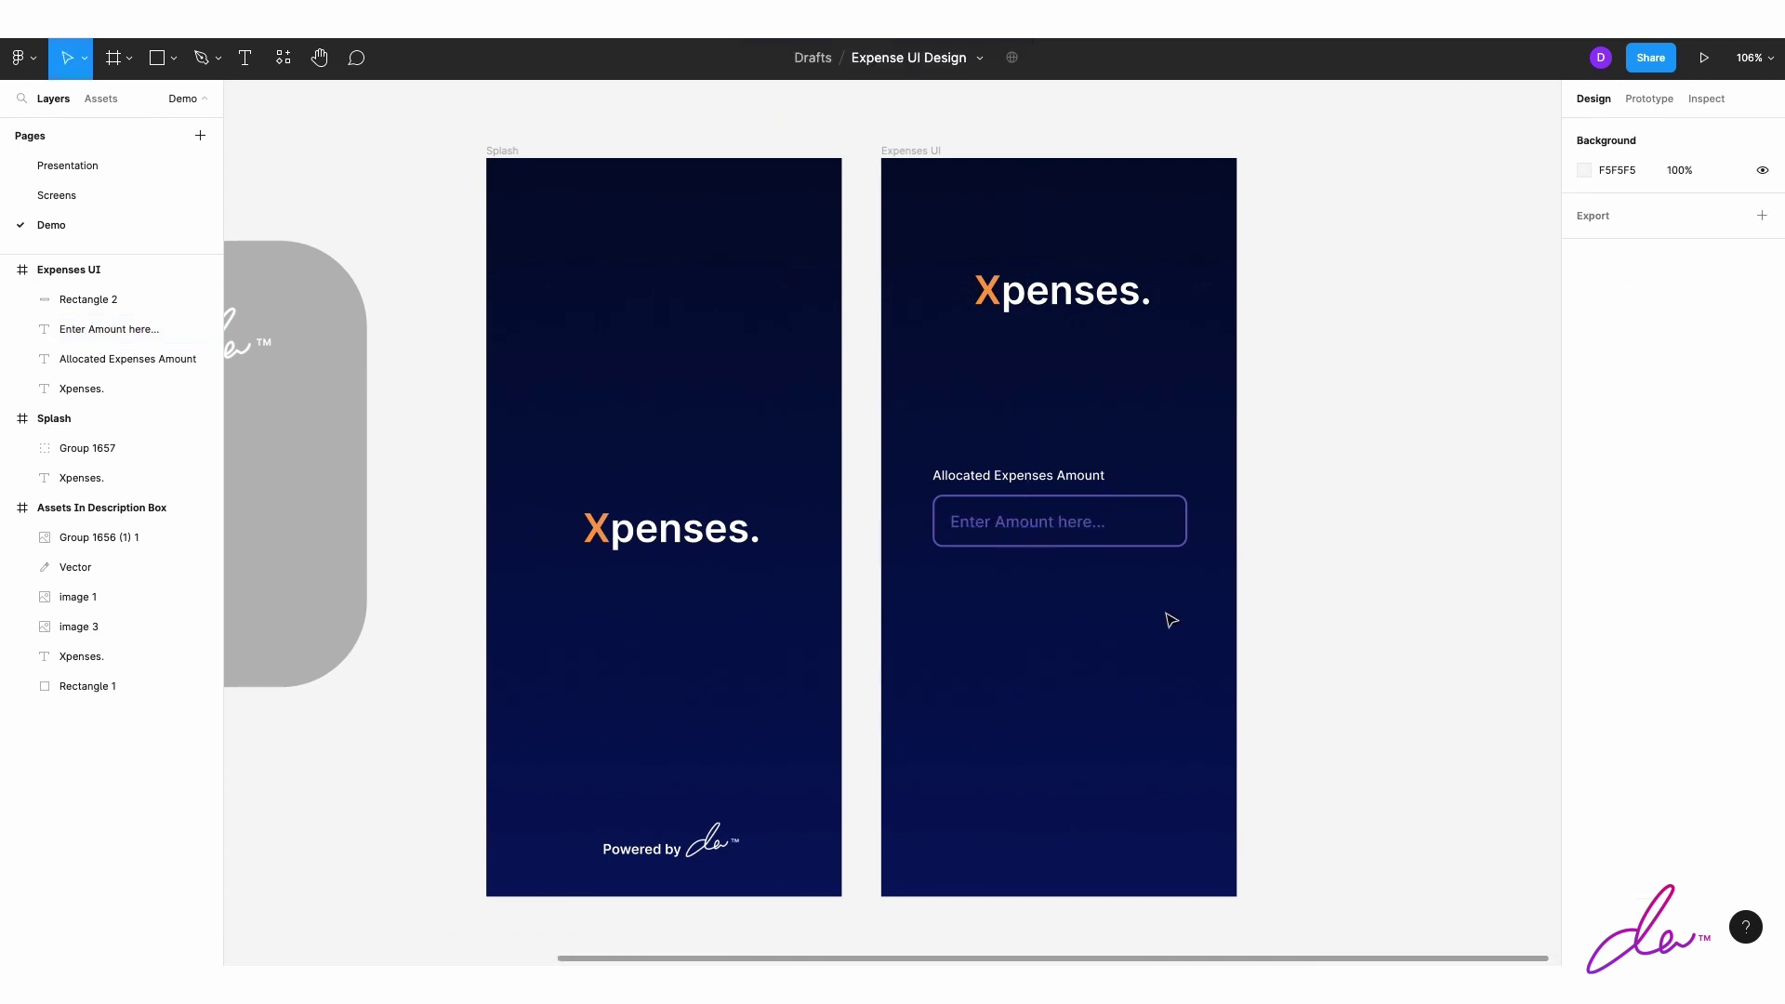
Step: Move the label and input box together and make Rectangle 2 slightly shorter
scroll(1177, 233, "down", 2)
mouse_move(1177, 232)
left_mouse_down()
mouse_move(1078, 391)
mouse_move(1090, 379)
left_mouse_up()
left_click(1012, 346)
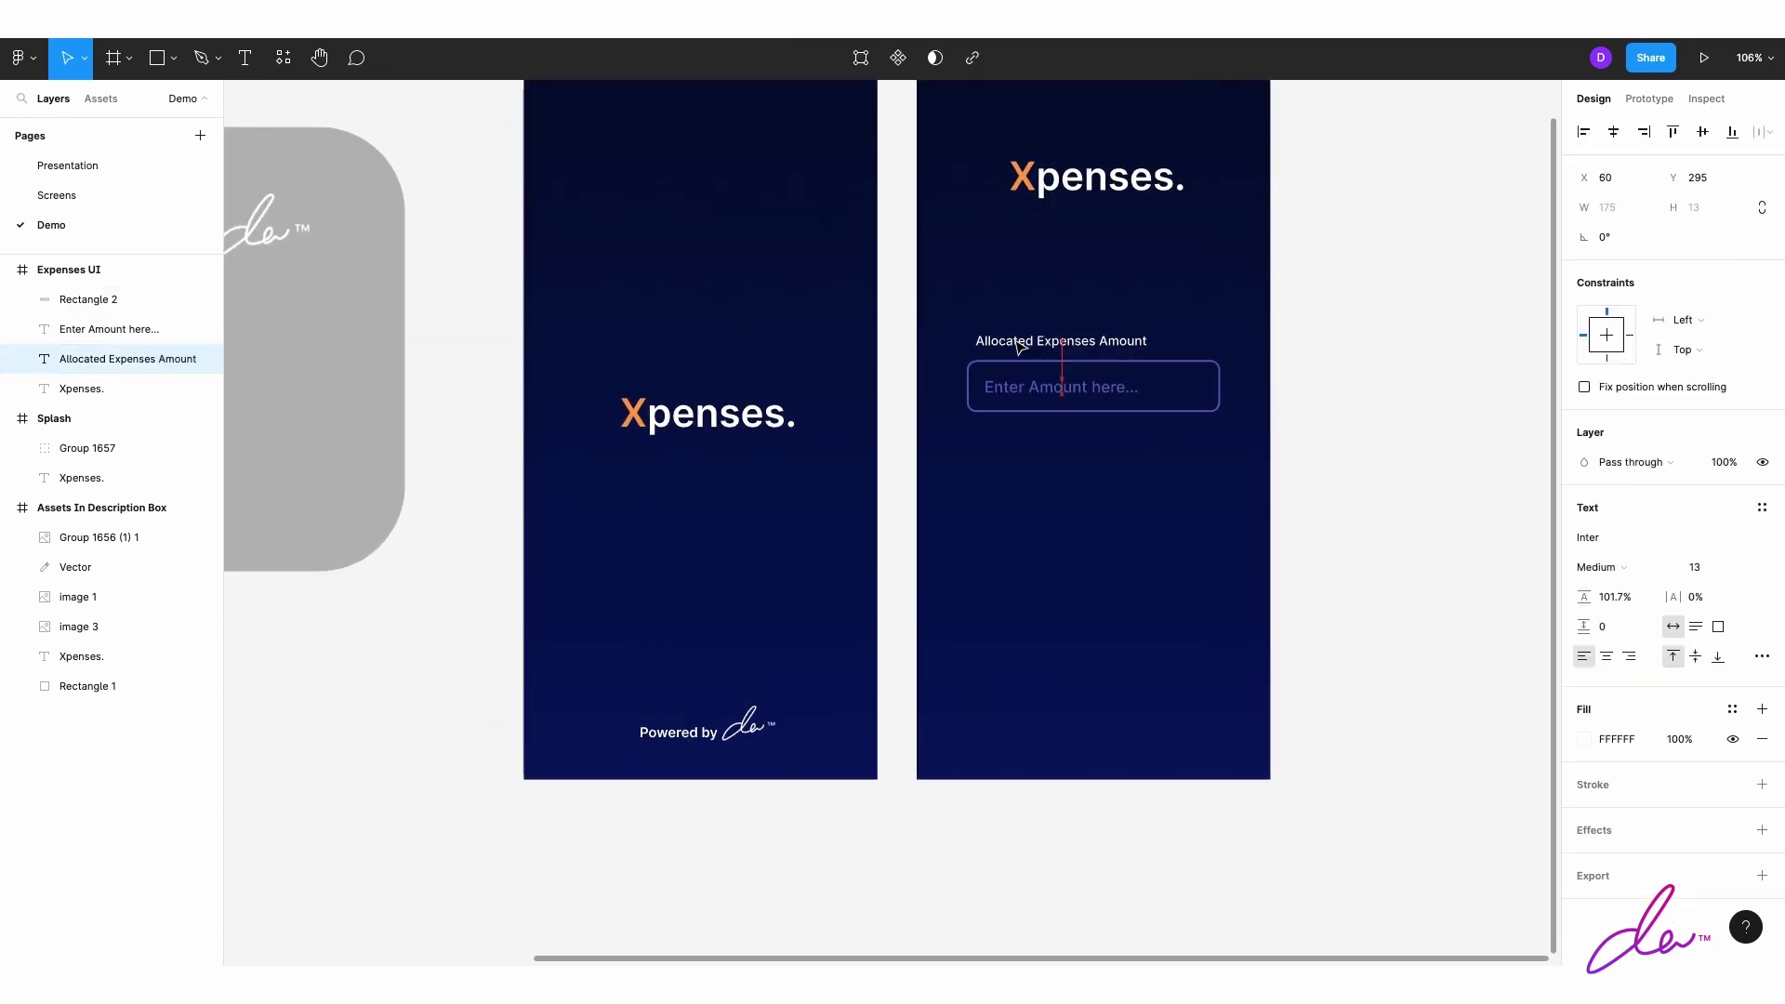
left_click(1067, 486)
scroll(1067, 486, "down", 3)
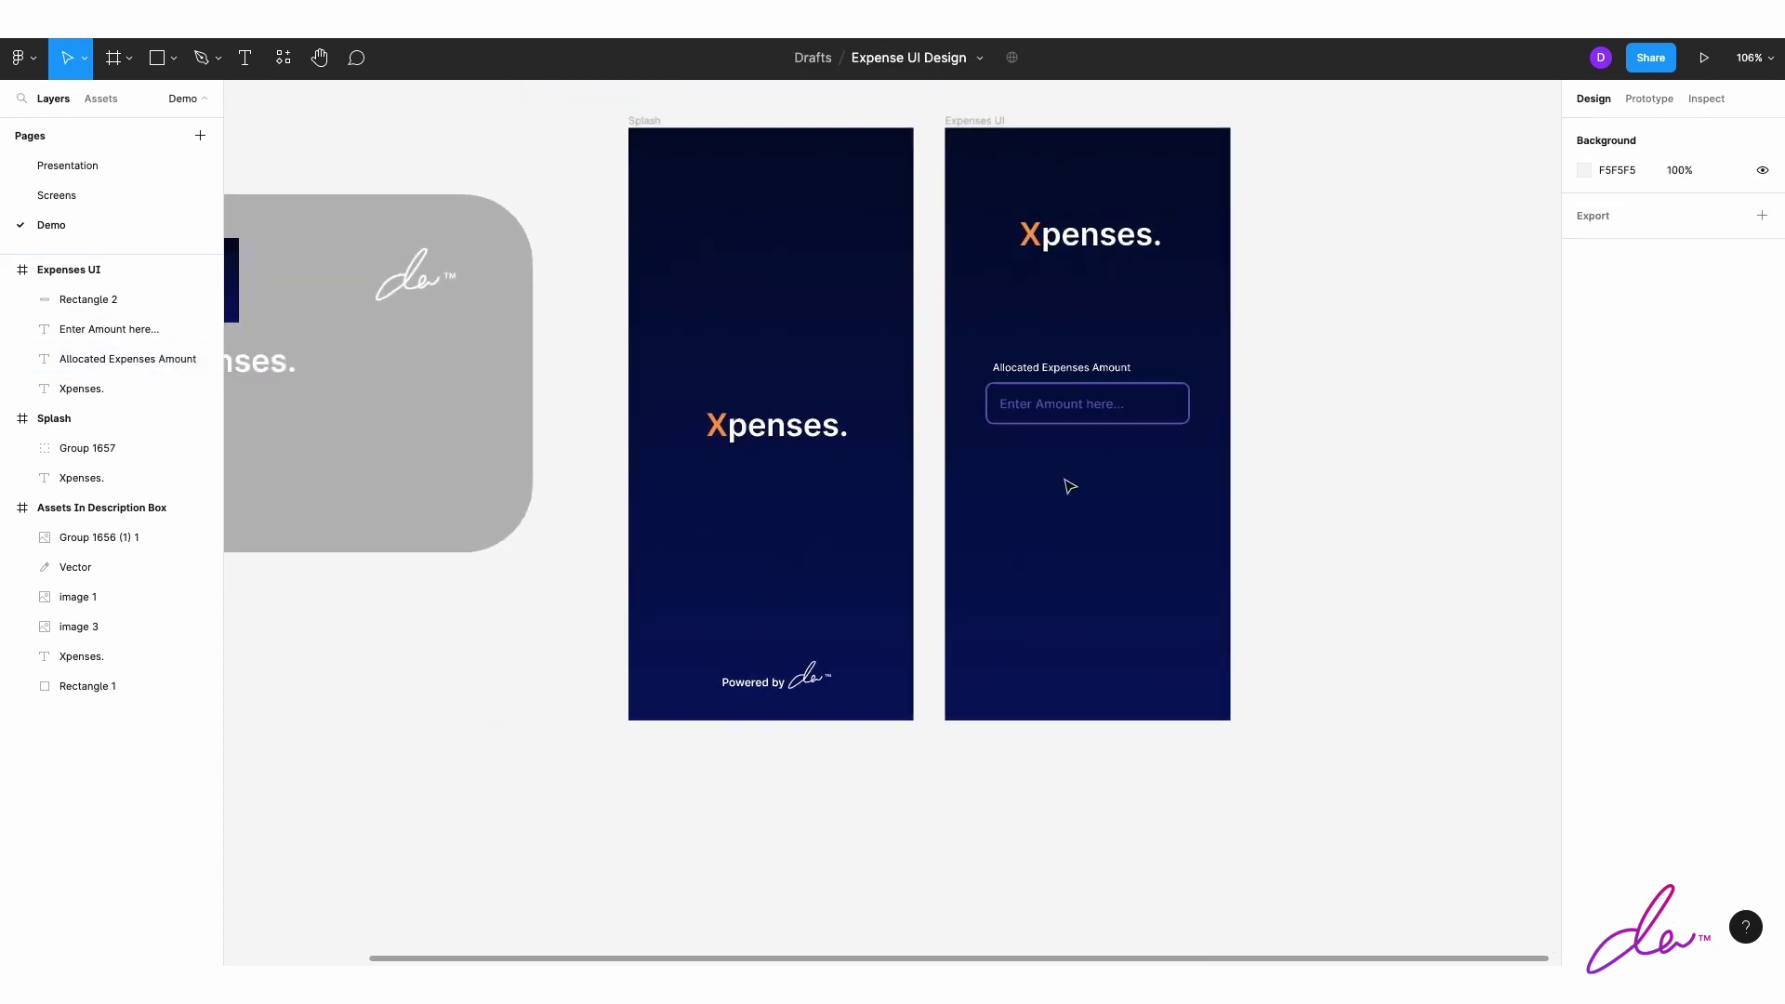
left_click(1177, 384)
scroll(1176, 384, "up", 5)
left_click_drag(1176, 384, 1172, 444)
scroll(1176, 465, "down", 5)
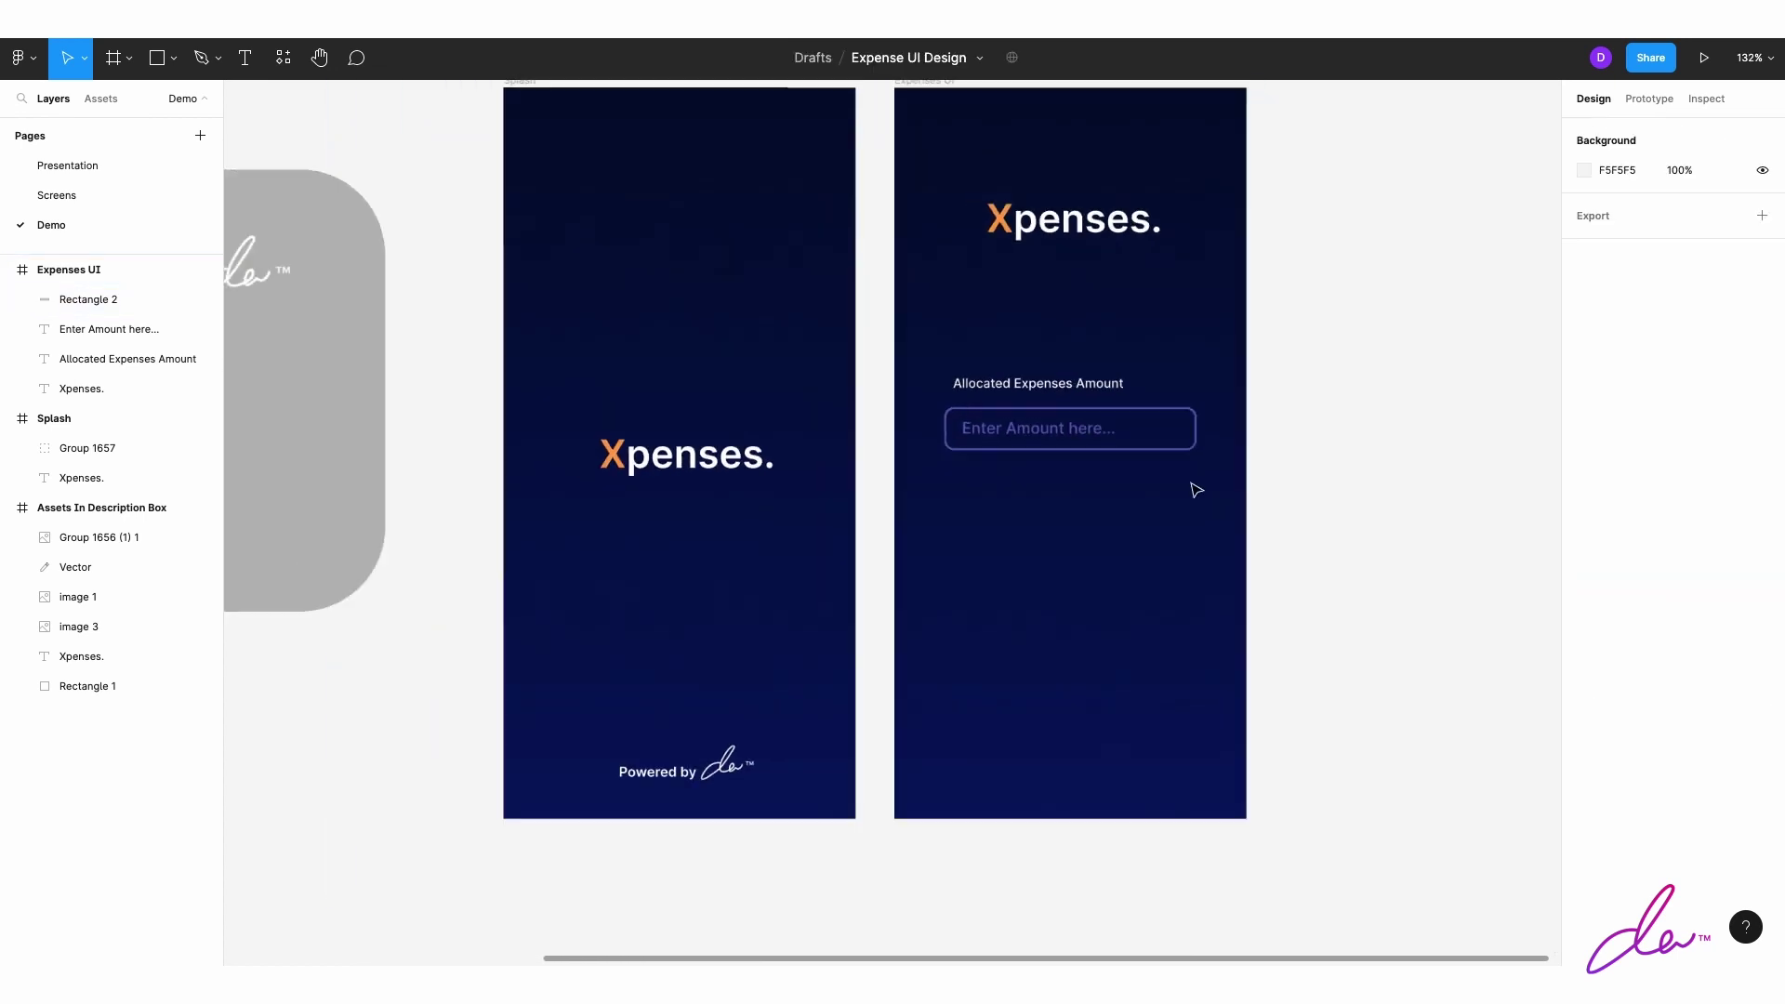
Step: Nudge the Allocated Expenses Amount label slightly into place
key("Escape")
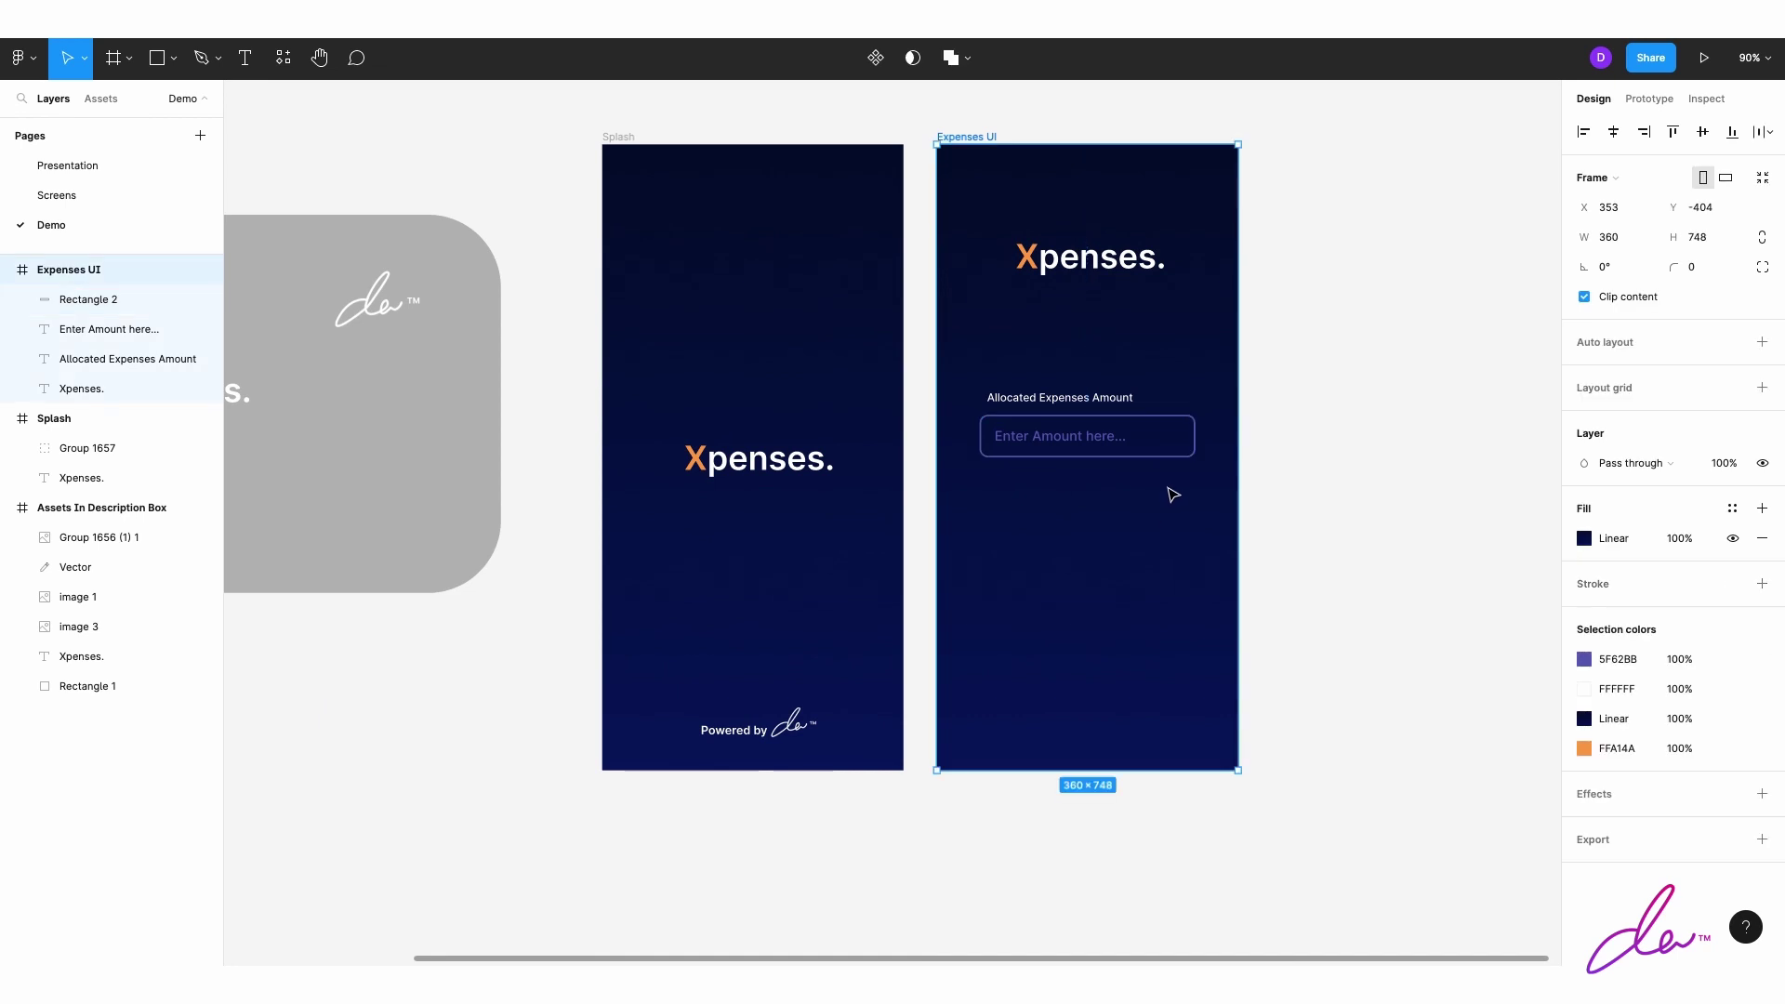
left_click(1317, 515)
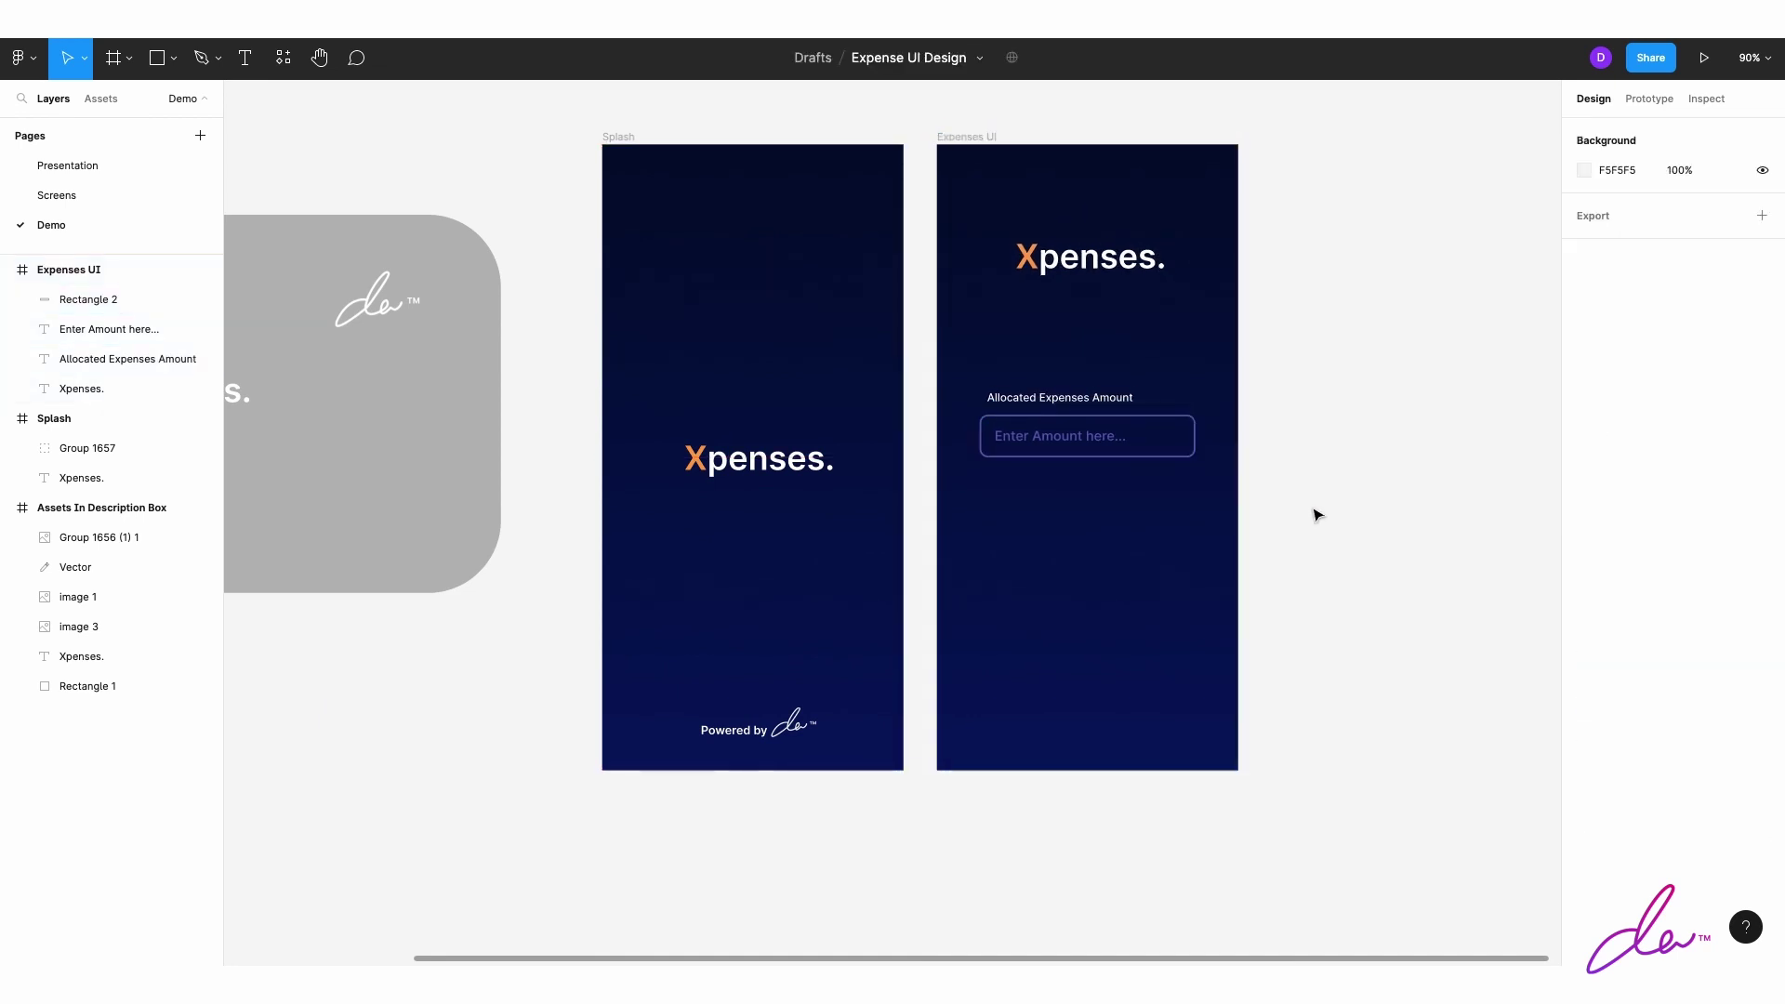
left_click_drag(1126, 398, 1119, 396)
left_click(1020, 506)
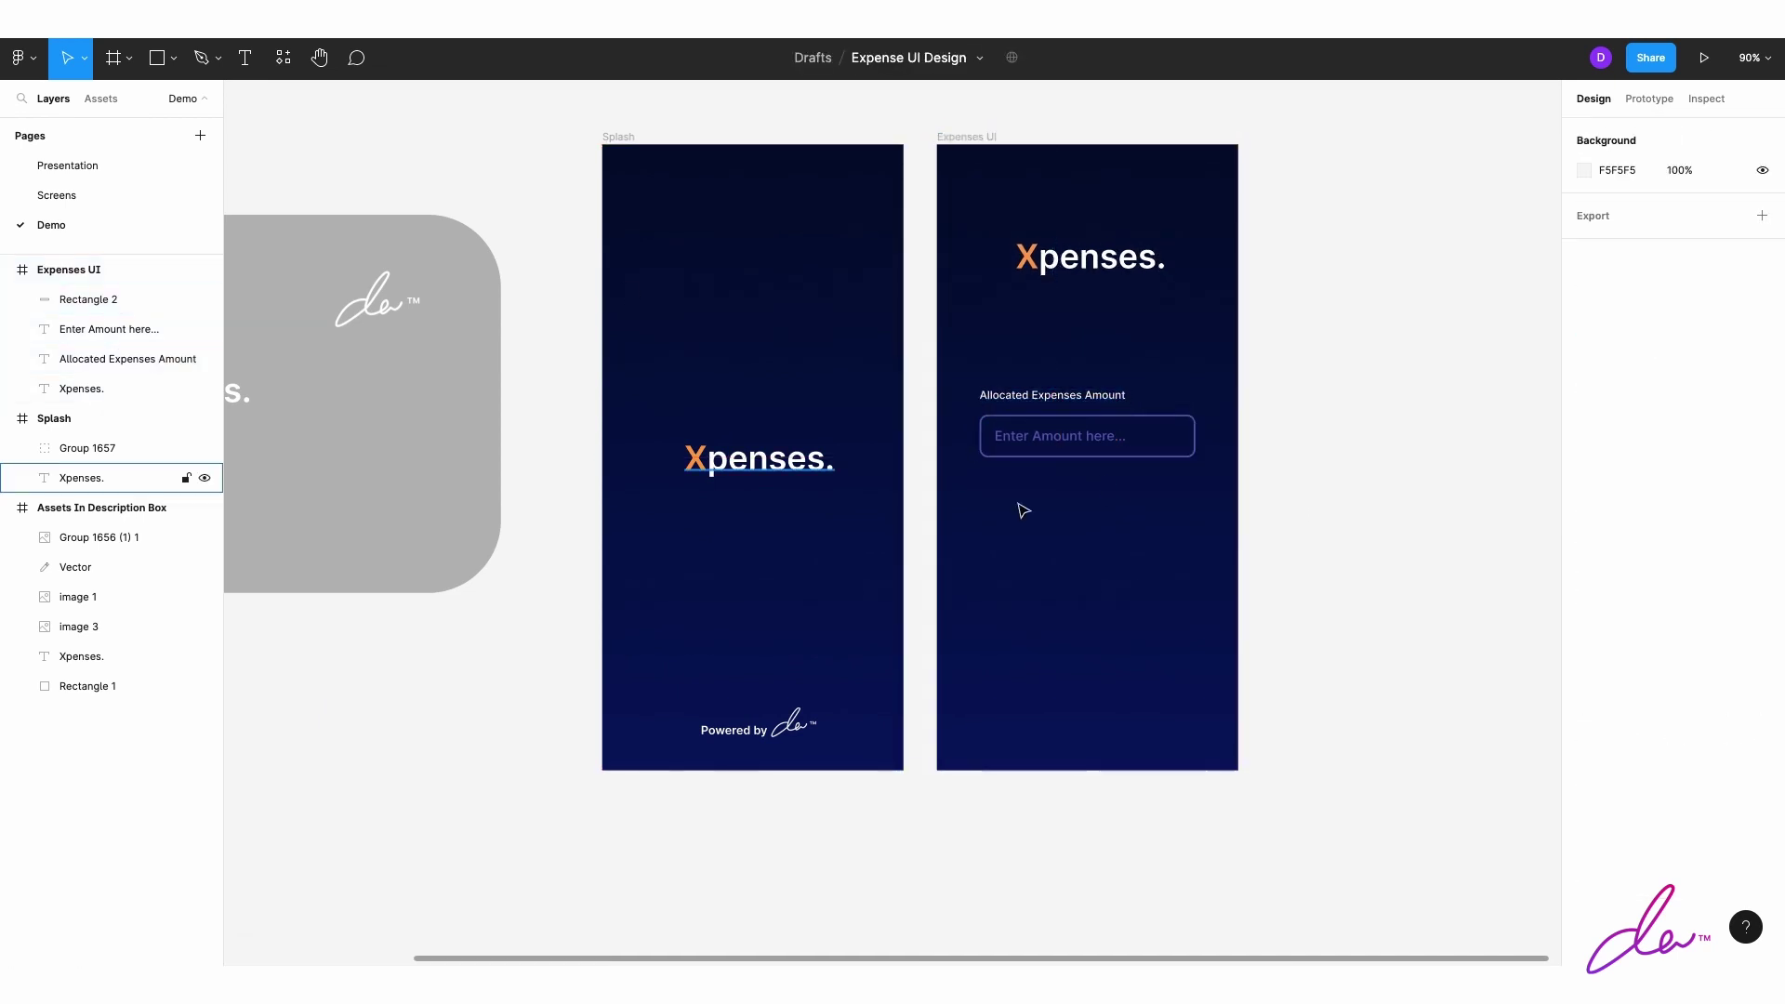
left_click(1144, 455)
Step: Paste a copy of the input box, fill it orange FFA14A without outline, and move it down
key("ctrl+v")
left_click_drag(1144, 455, 1144, 523)
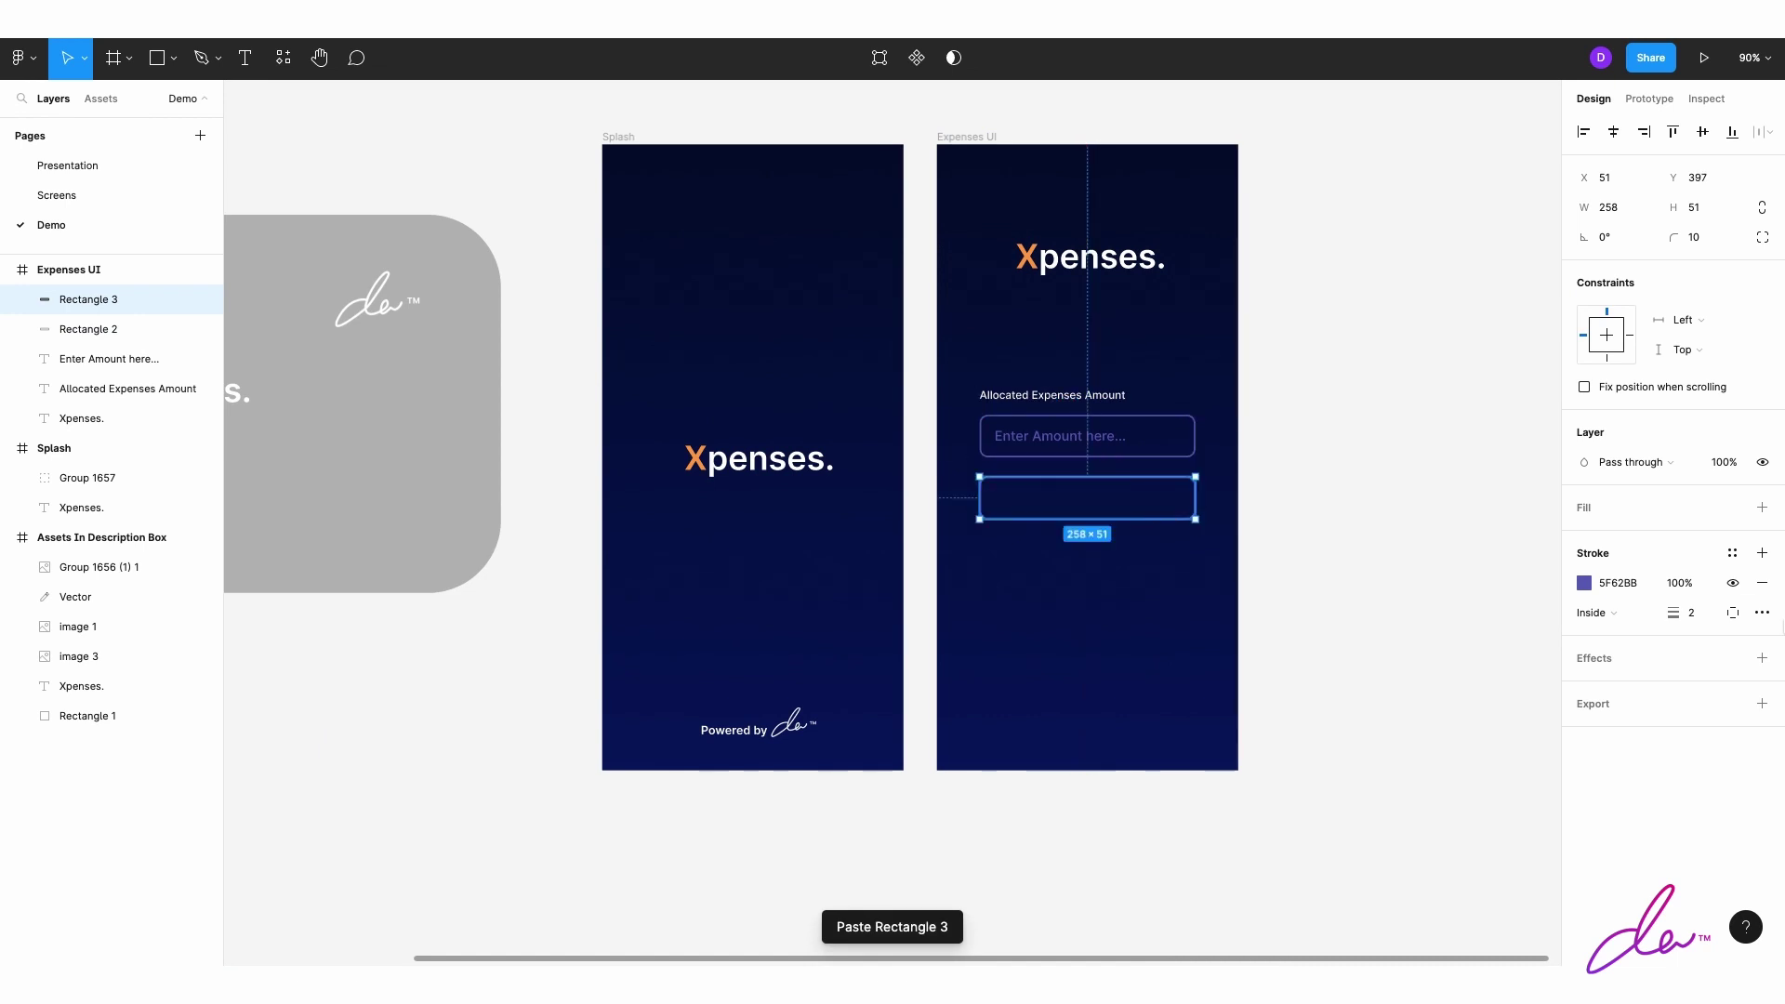
left_click(1762, 507)
left_click(1762, 613)
left_click(1584, 537)
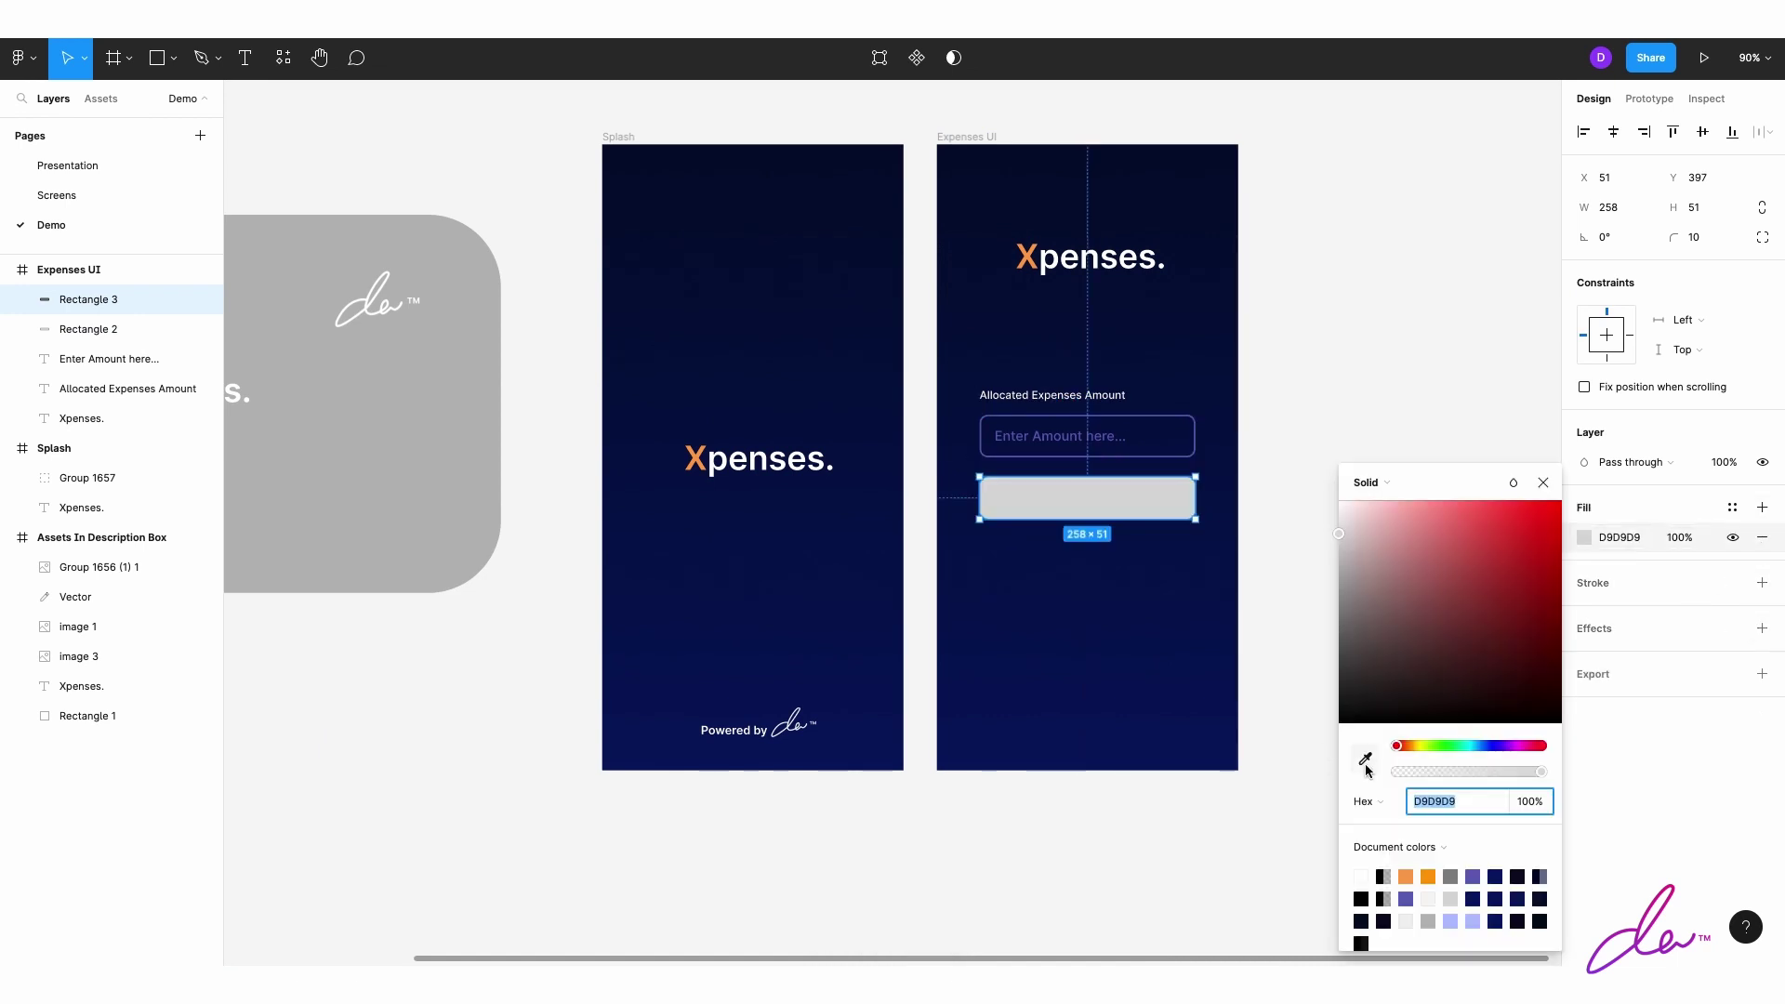
left_click(1432, 876)
left_click(1406, 877)
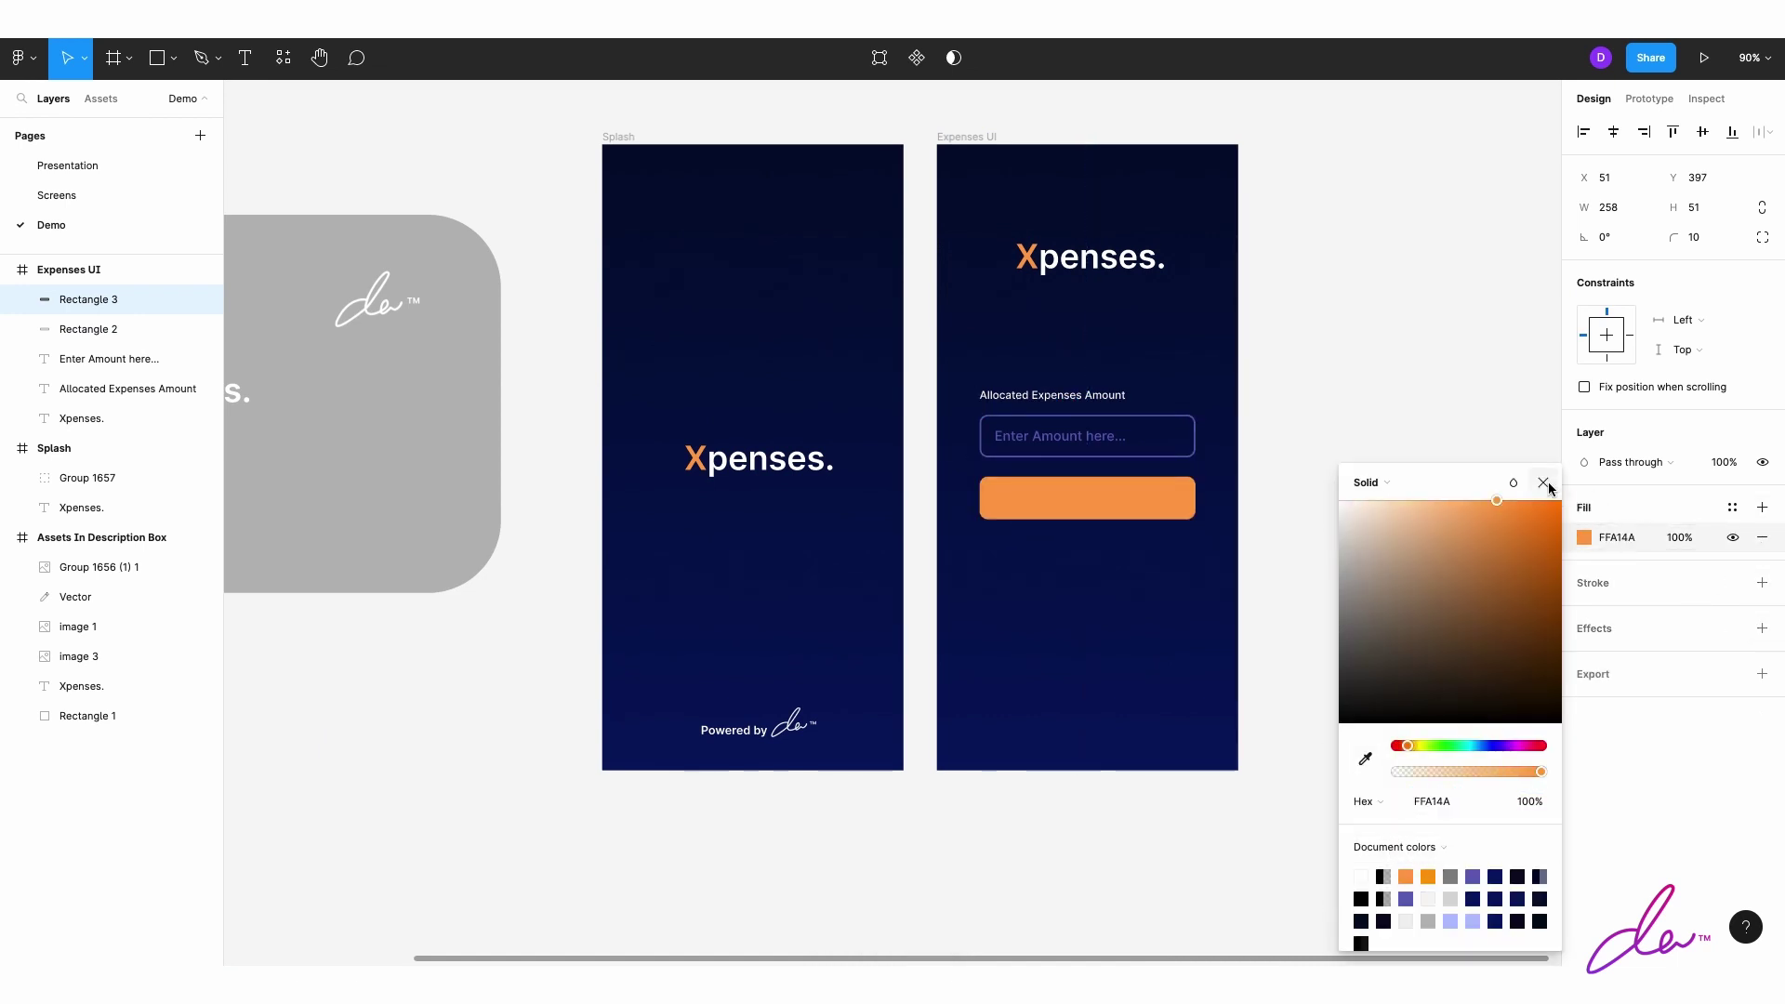
left_click(1404, 427)
scroll(1404, 427, "down", 2)
left_click_drag(1119, 402, 1116, 580)
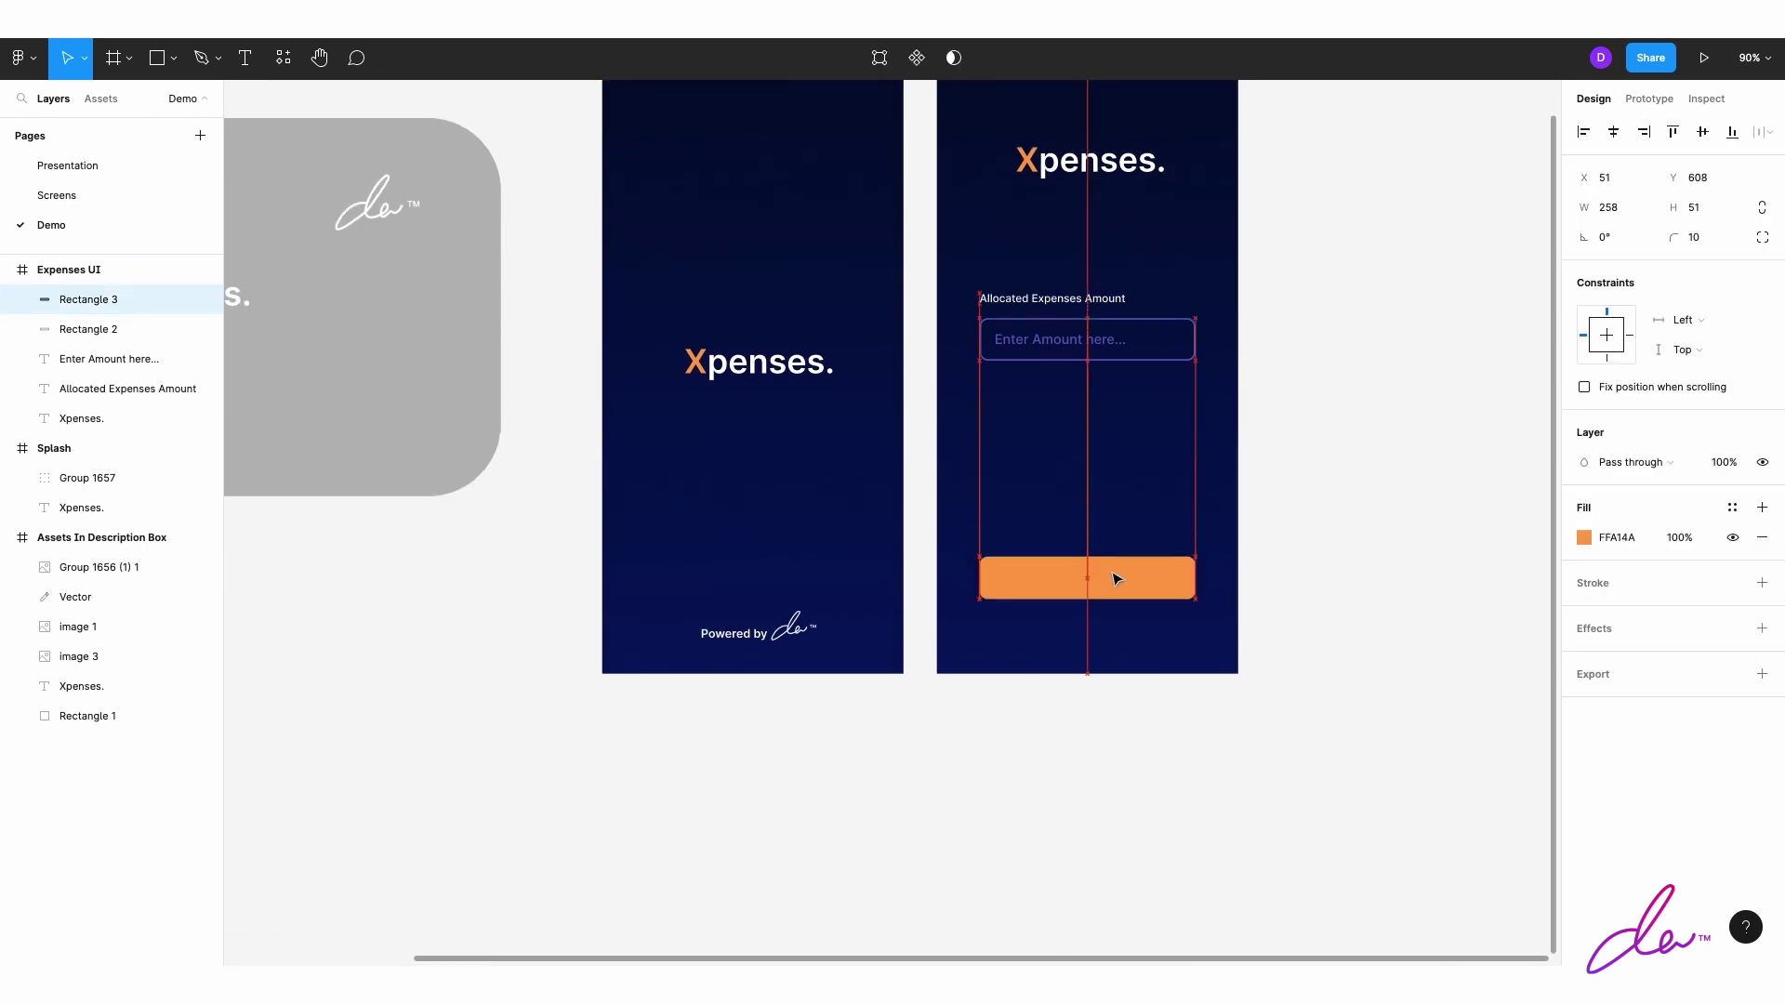
left_click(1346, 537)
Step: Copy the label text onto the orange button and retype it as 'Continue'
mouse_move(1009, 303)
left_mouse_down()
mouse_move(1079, 527)
mouse_move(1077, 582)
left_mouse_up()
double_click(1077, 582)
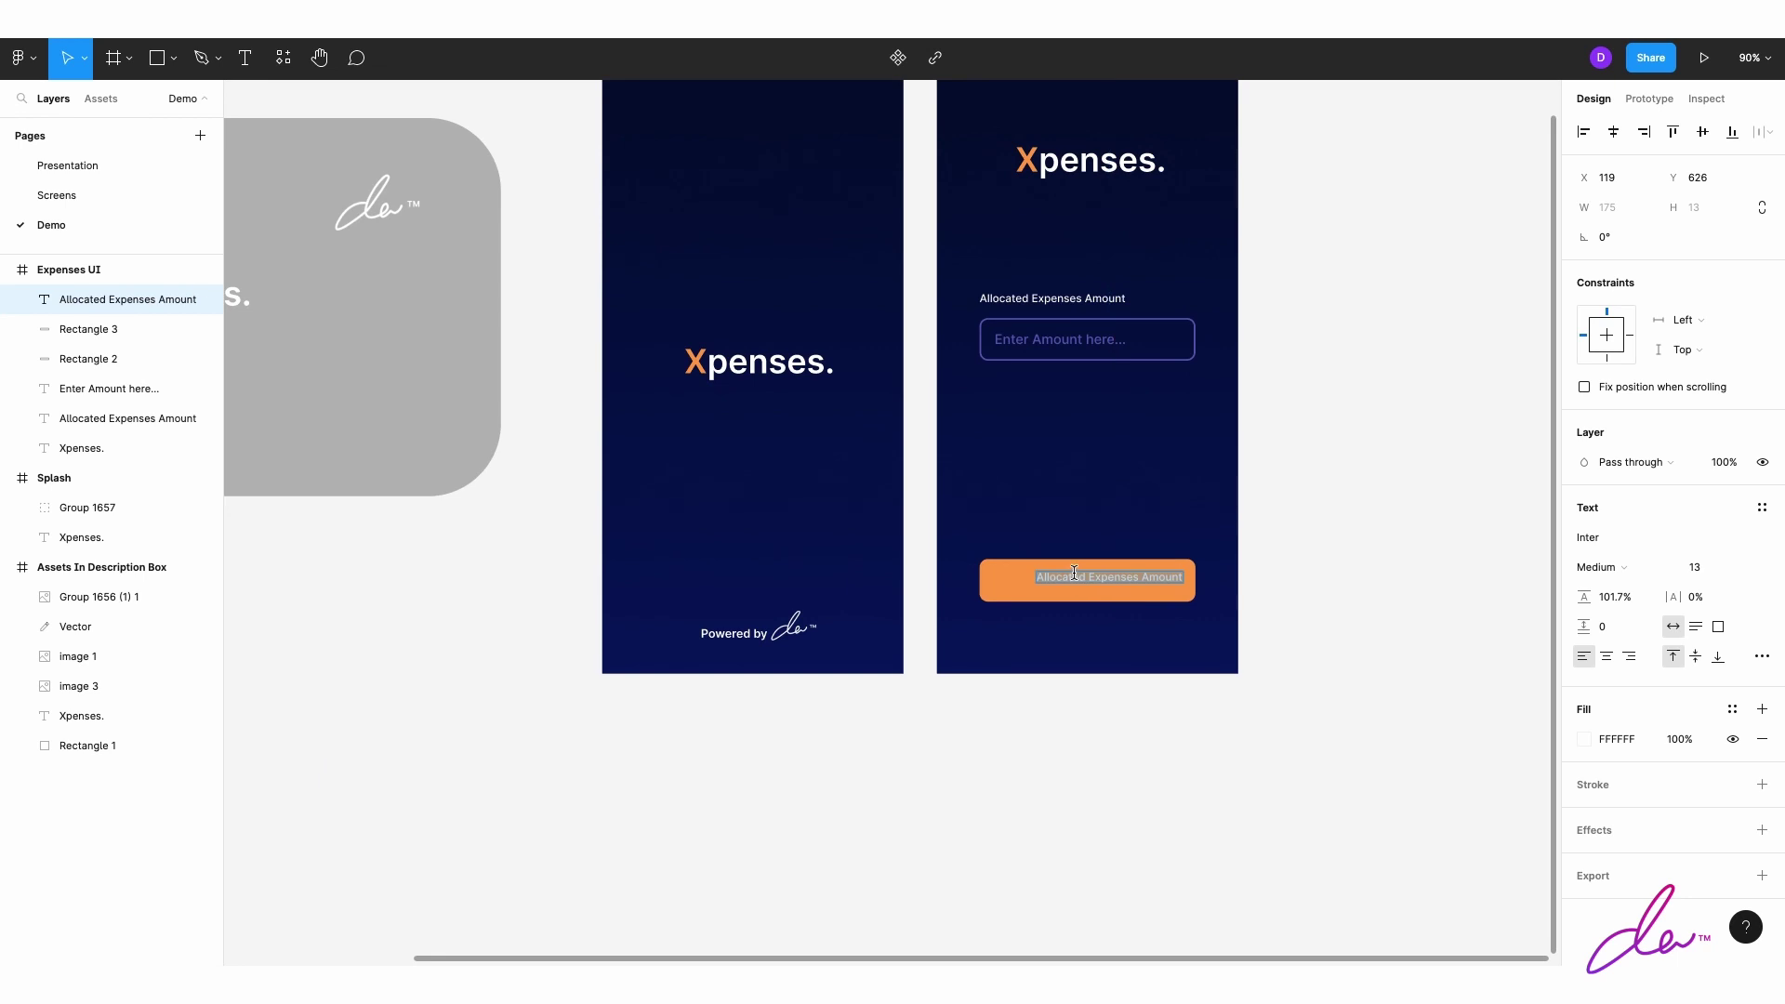
type("Continue")
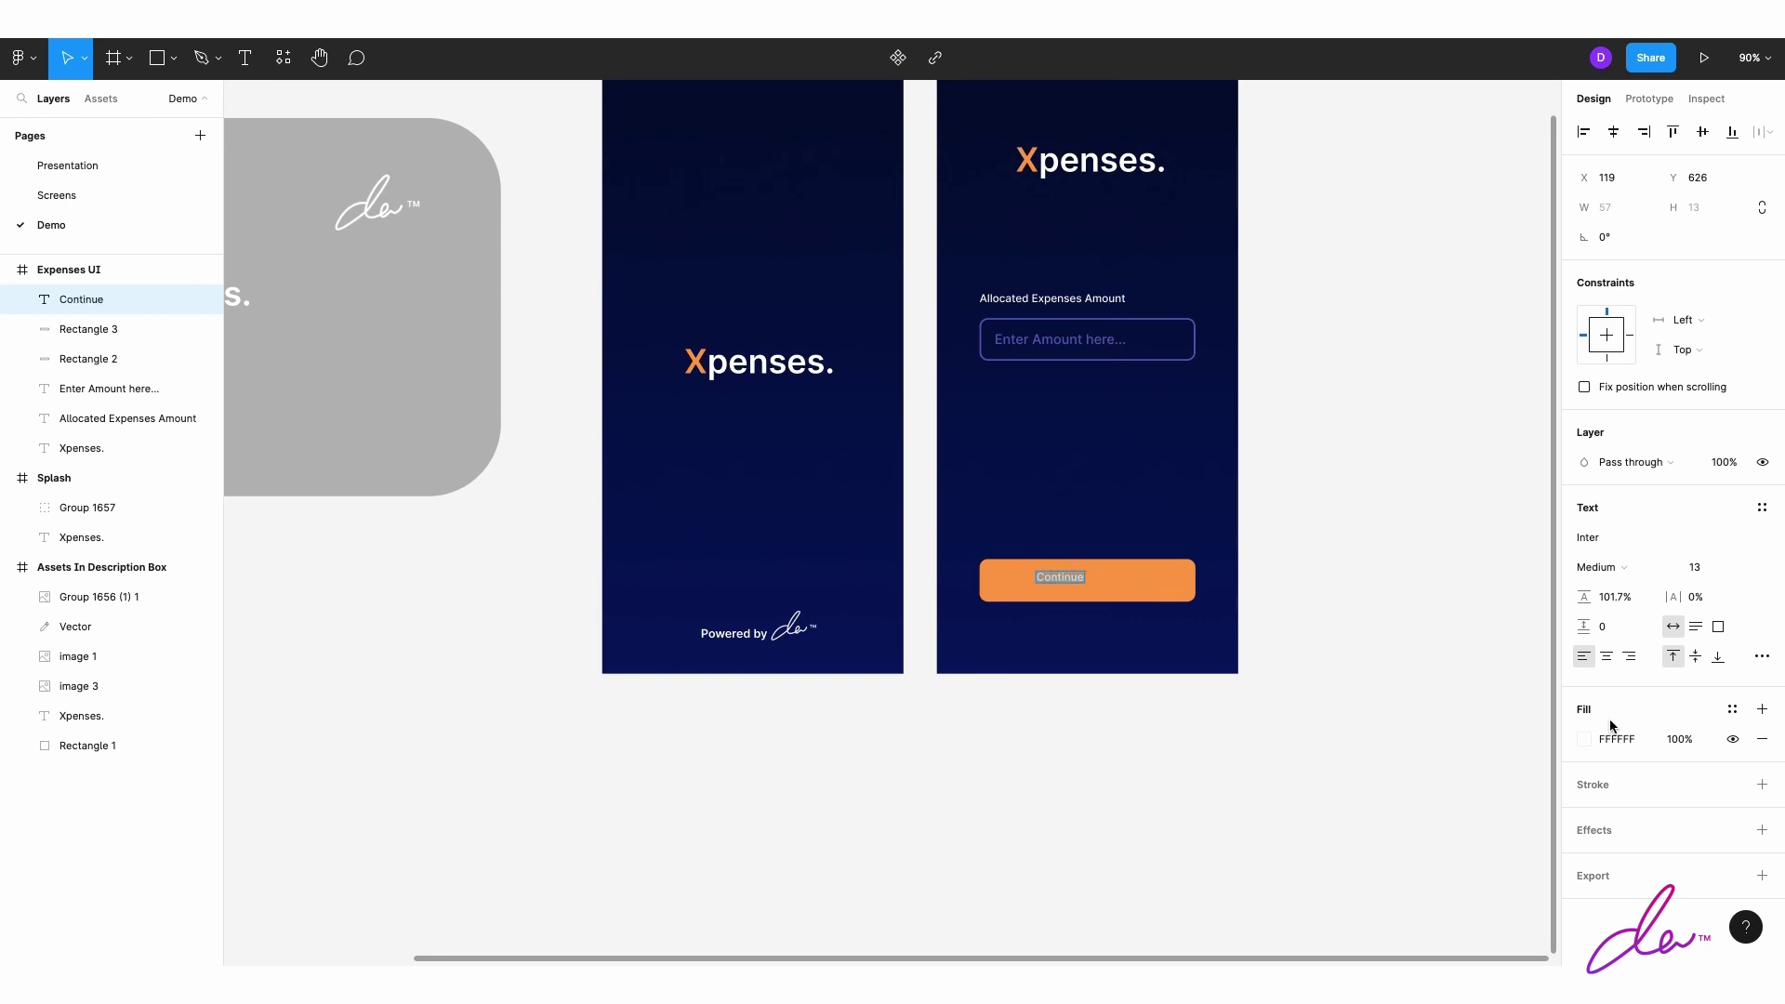
Step: Give the Continue text a dark navy fill and centre it on the button
left_click(1584, 741)
left_click(1363, 478)
left_click(1394, 518)
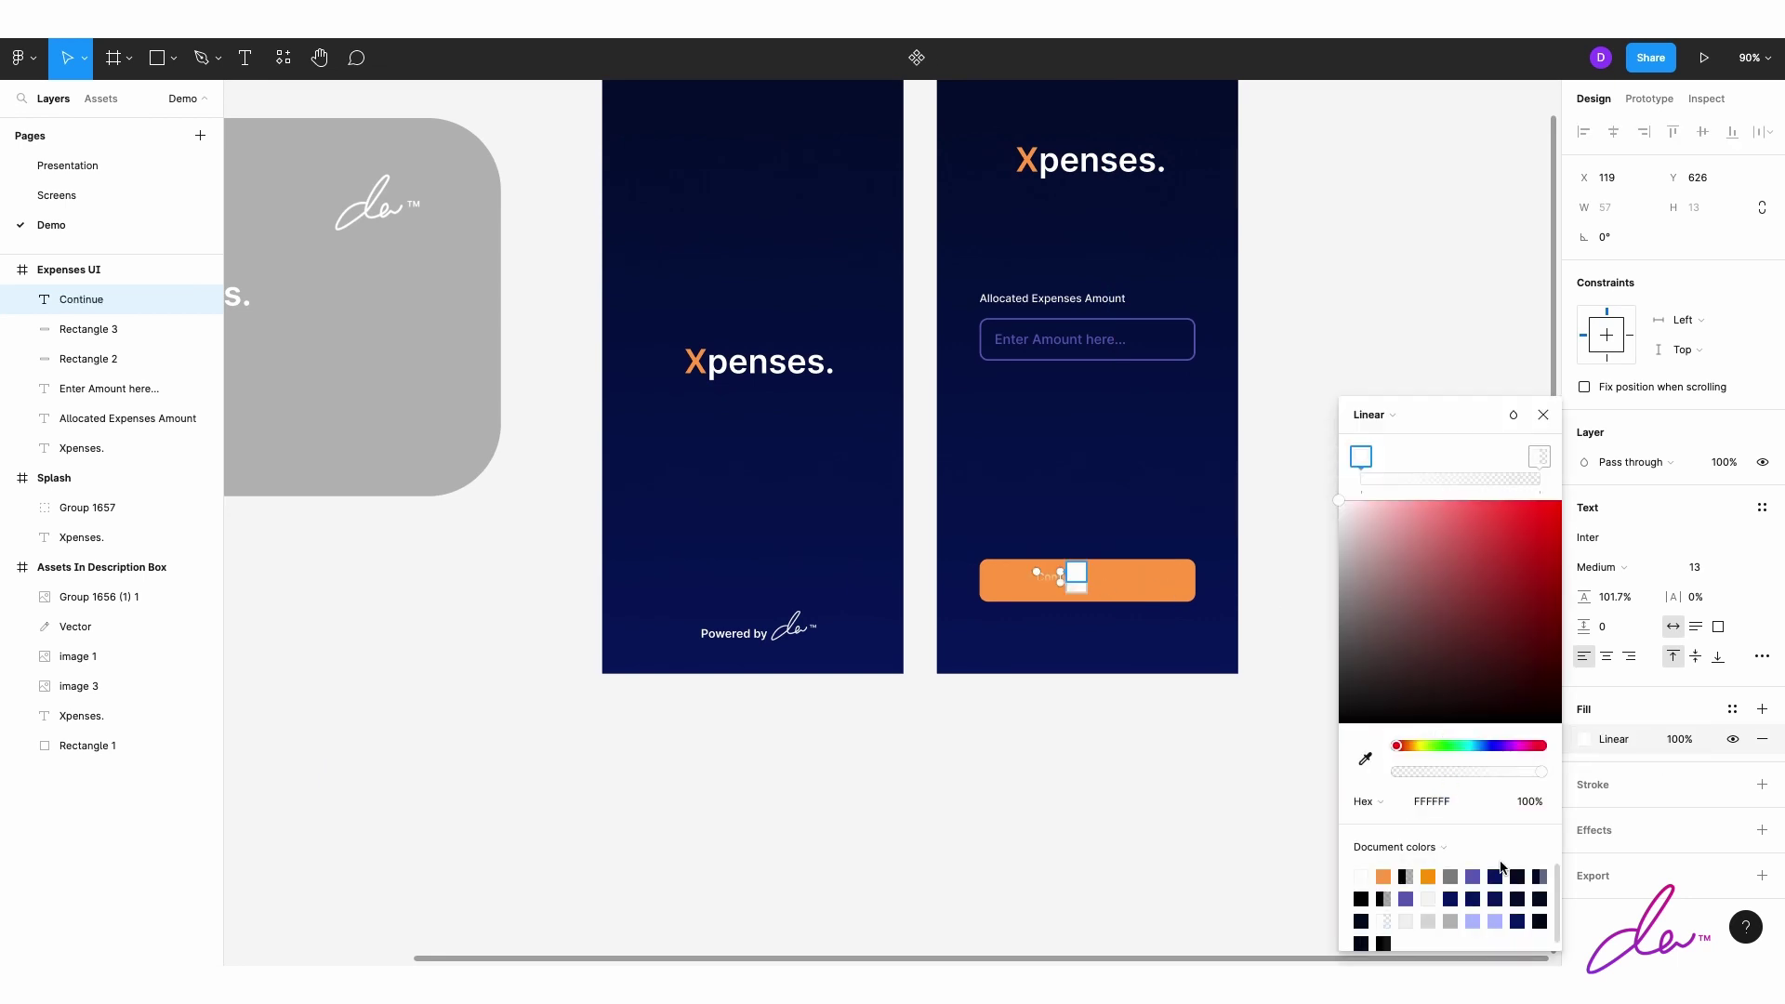
left_click(1539, 456)
left_click(1450, 898)
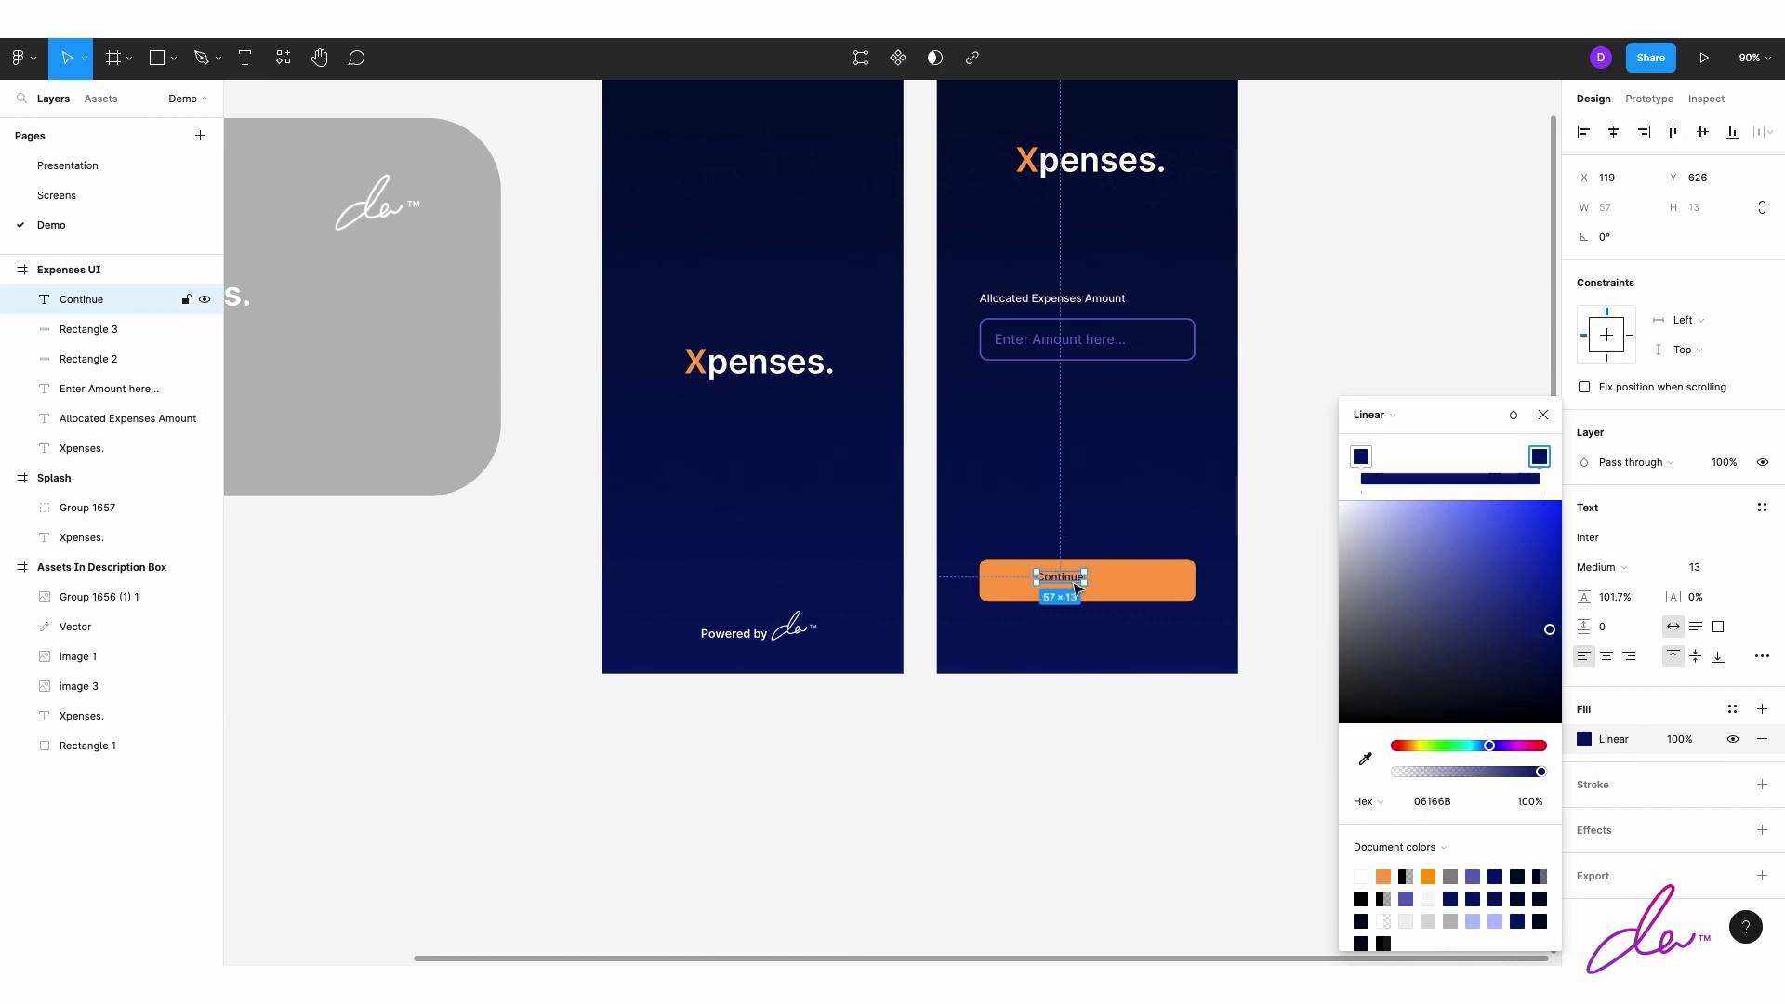
left_click_drag(1068, 586, 1095, 590)
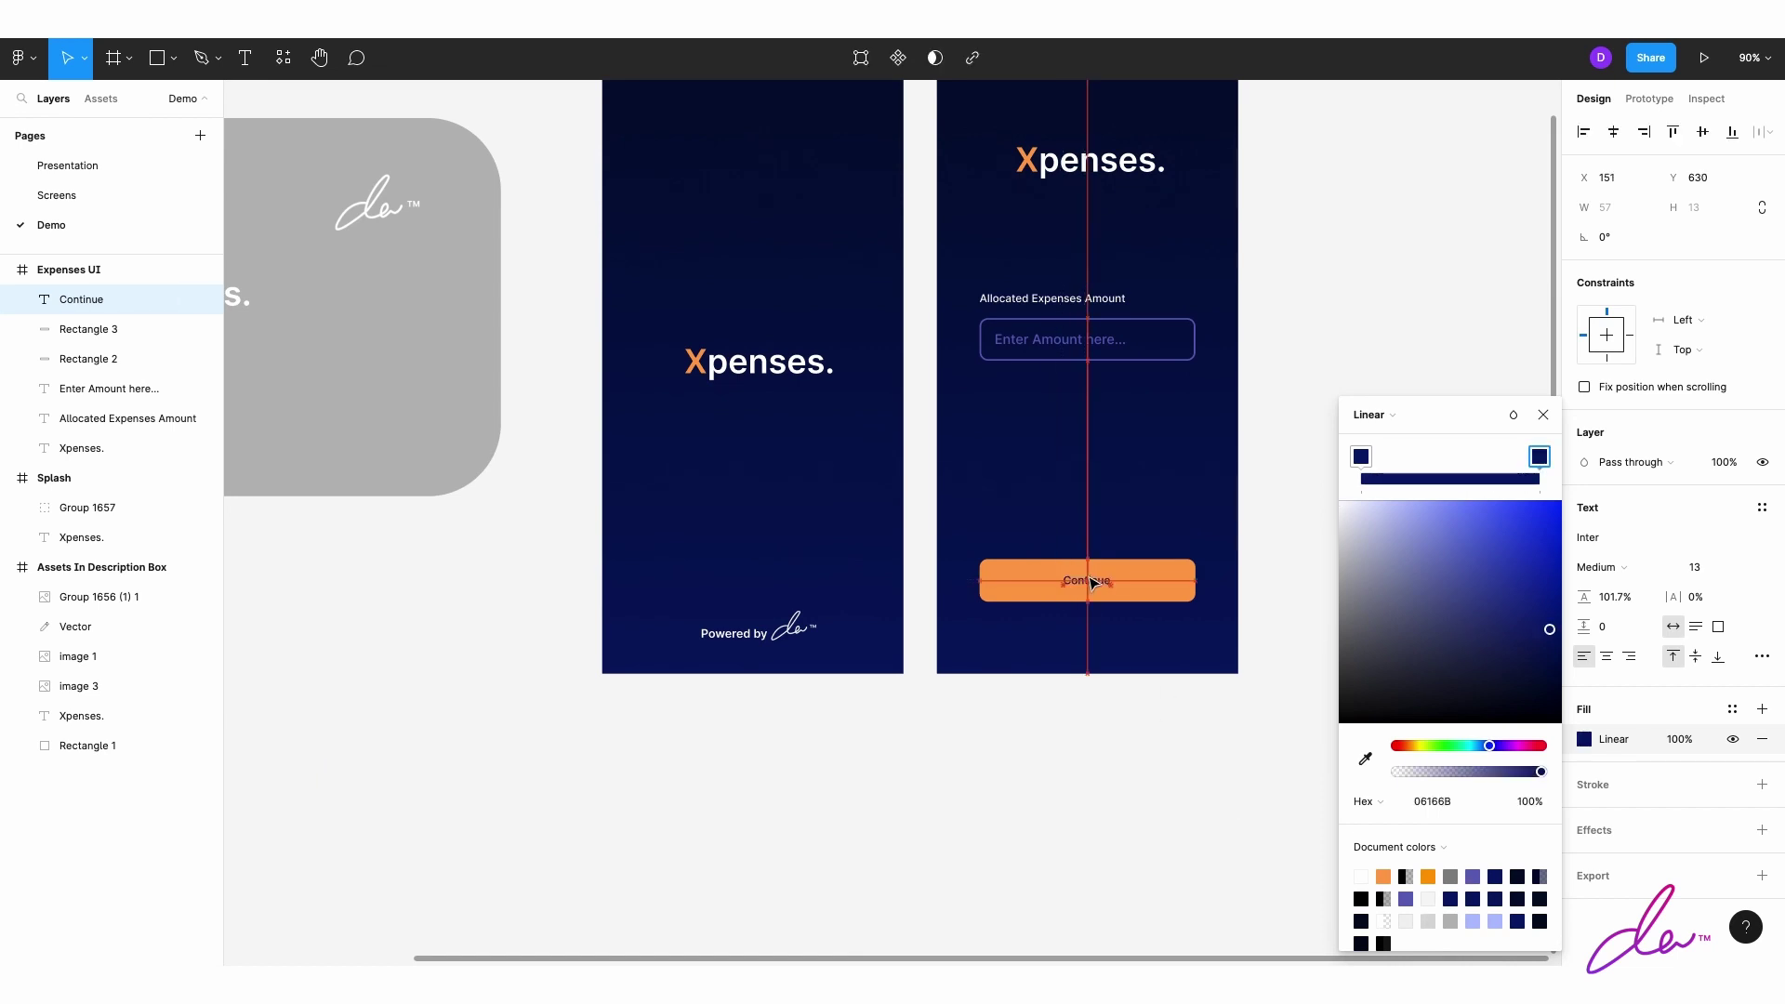
left_click(1108, 709)
scroll(1097, 710, "up", 1)
scroll(1097, 709, "right", 2)
left_click(986, 615)
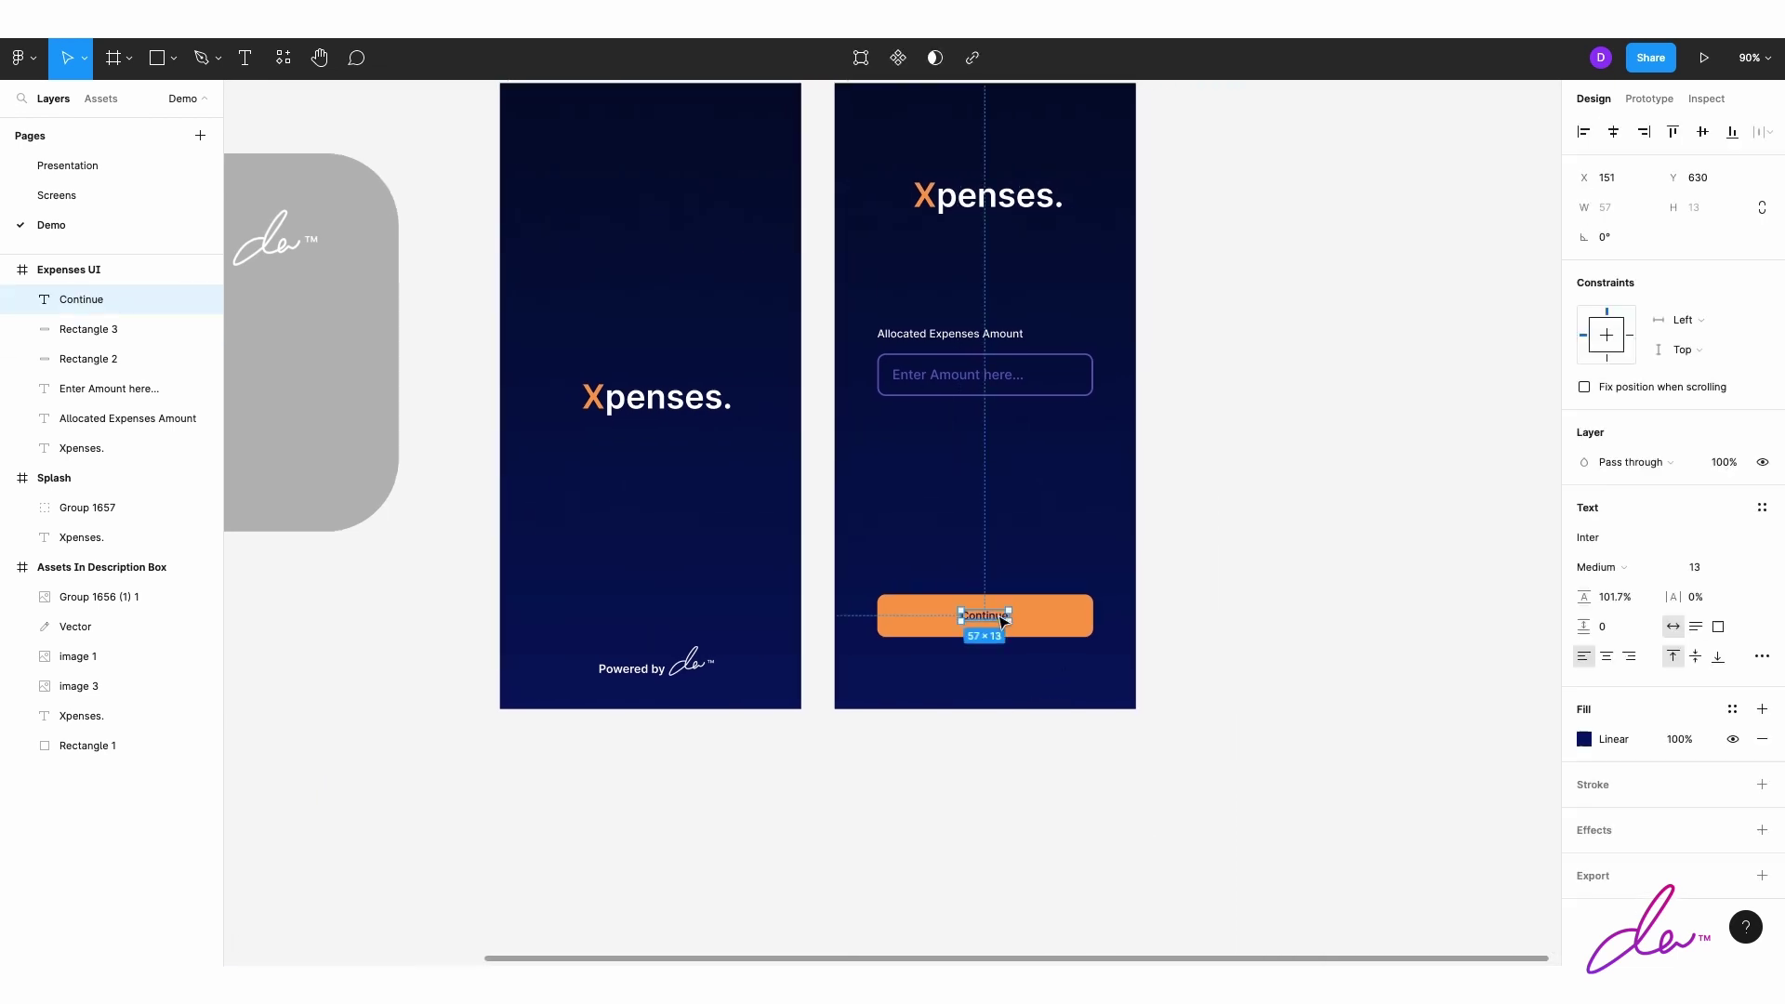
left_click(1032, 621, "shift")
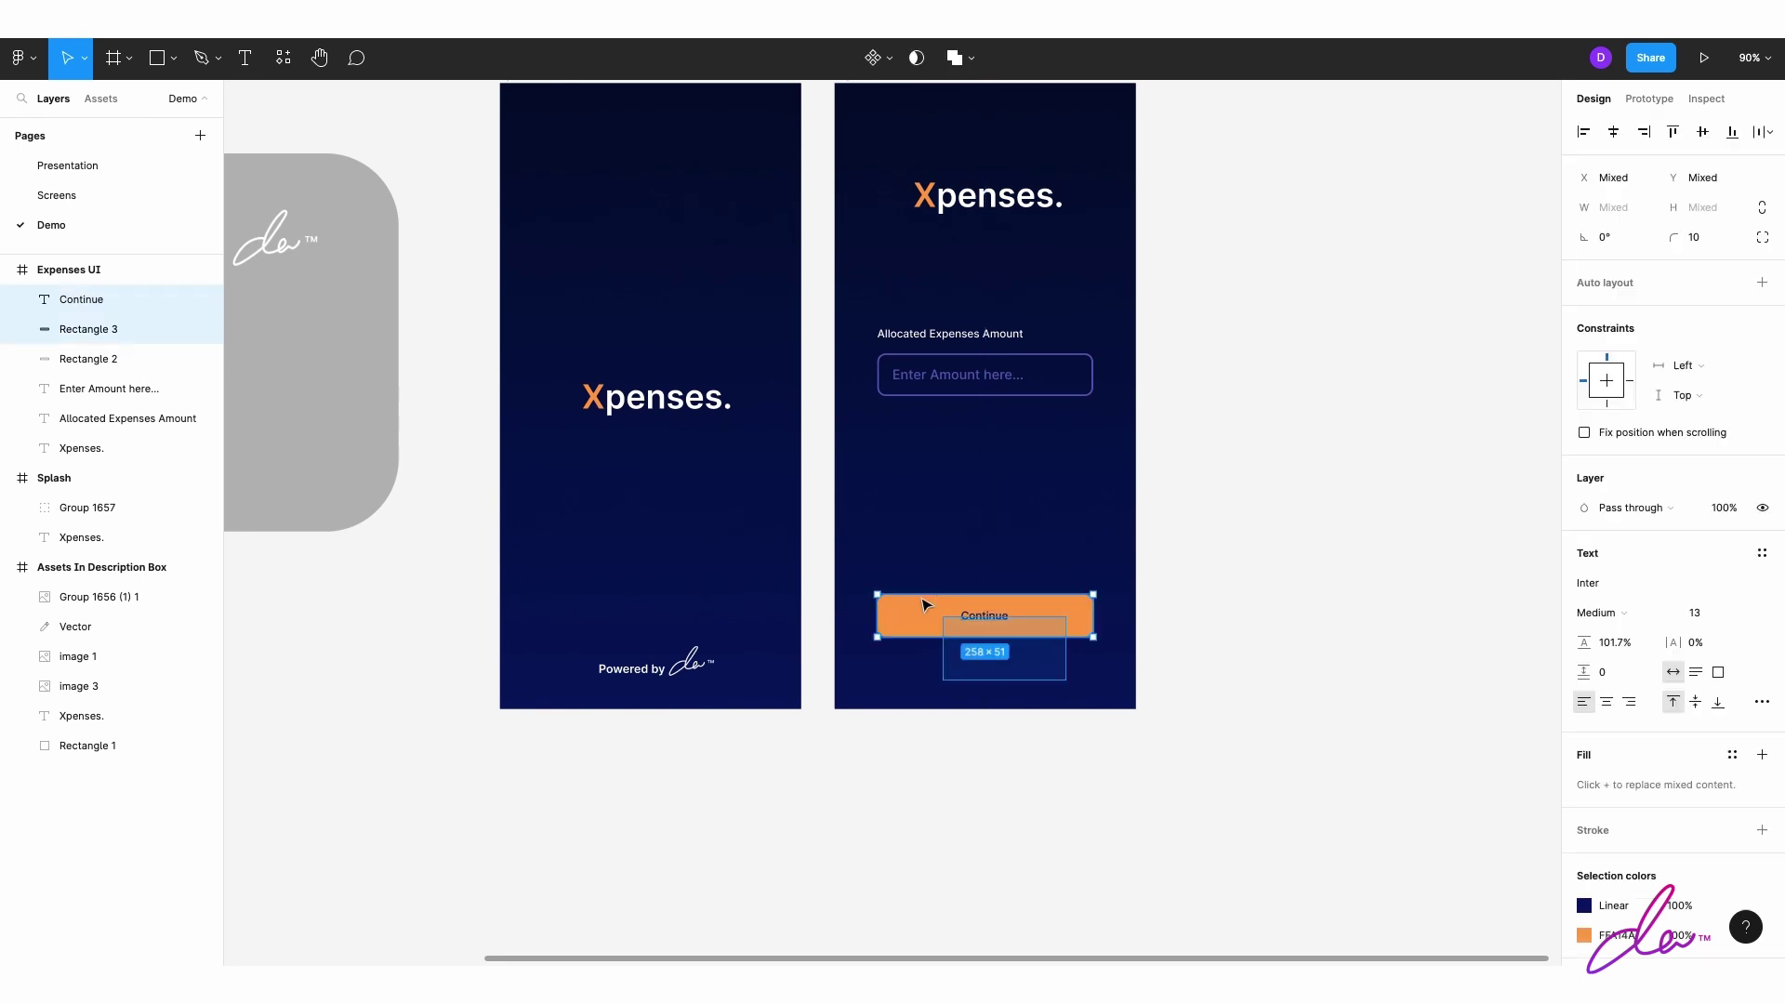
Step: Group the Continue text with its orange button shape
key("ctrl+g")
left_click(1426, 626)
scroll(1339, 611, "down", 3)
scroll(1335, 610, "right", 2)
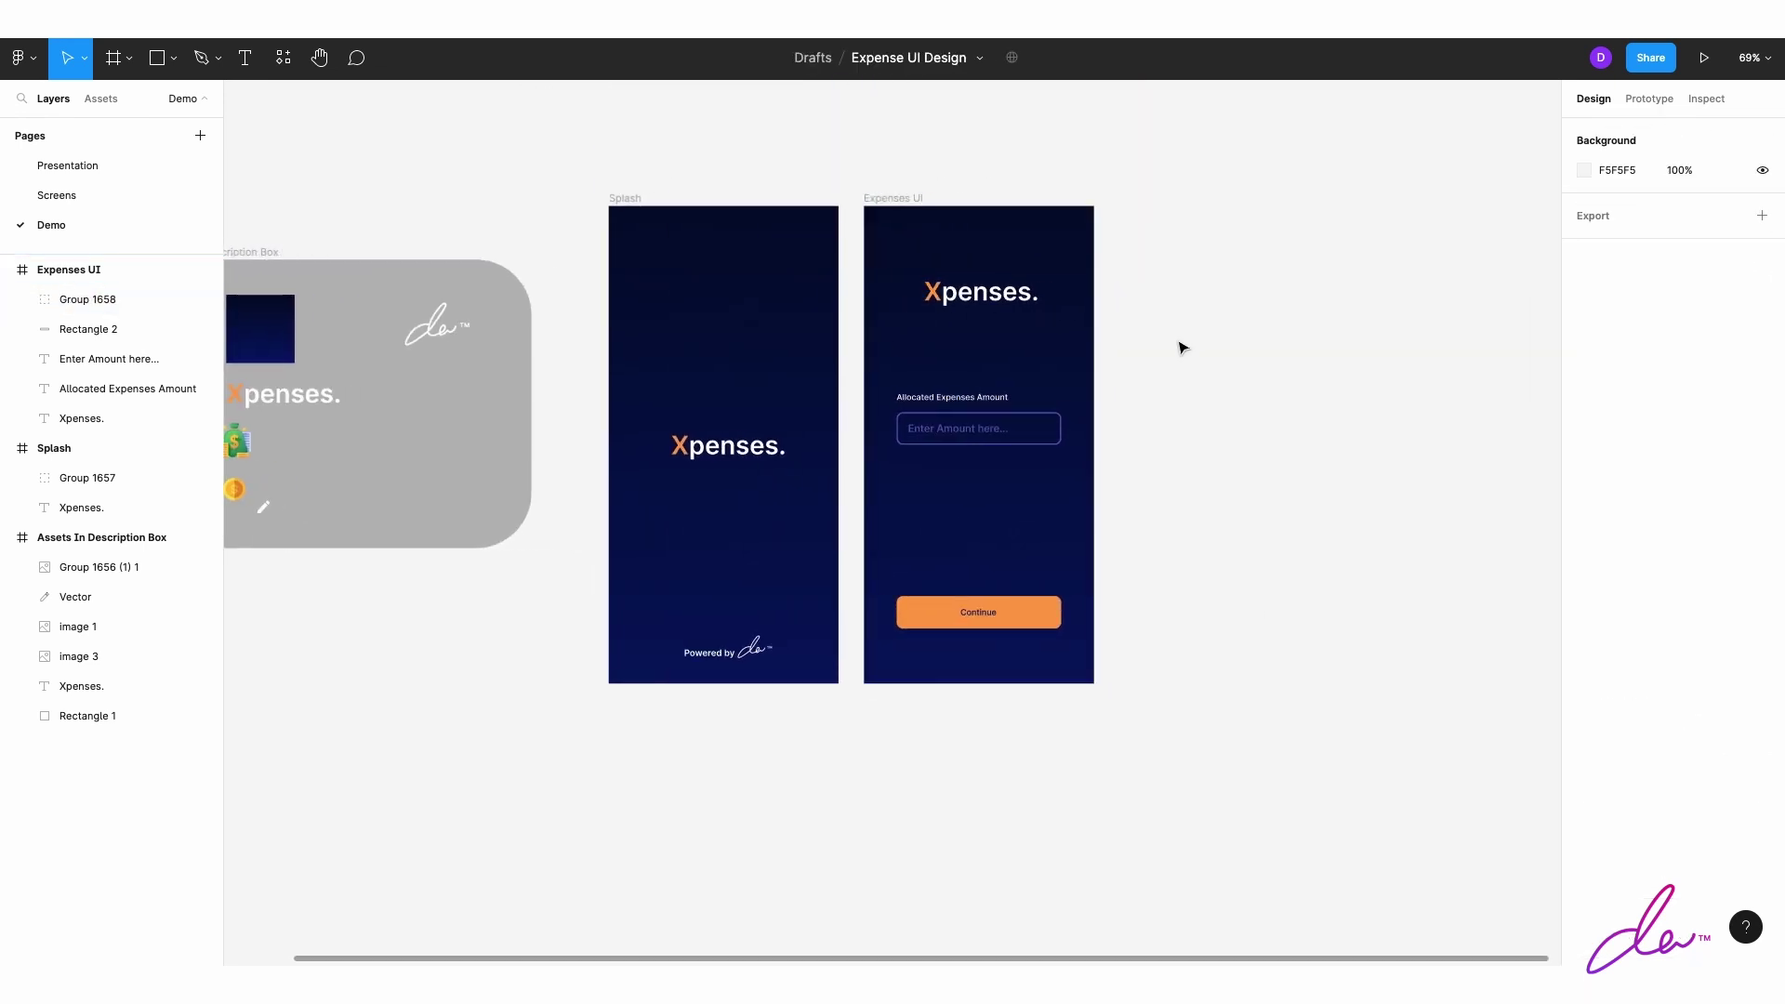
scroll(1184, 346, "up", 2)
Step: Duplicate the Expenses UI screen and delete everything inside the copy
left_click(820, 166)
key("ctrl+c")
key("ctrl+v")
left_click_drag(1467, 856, 1135, 257)
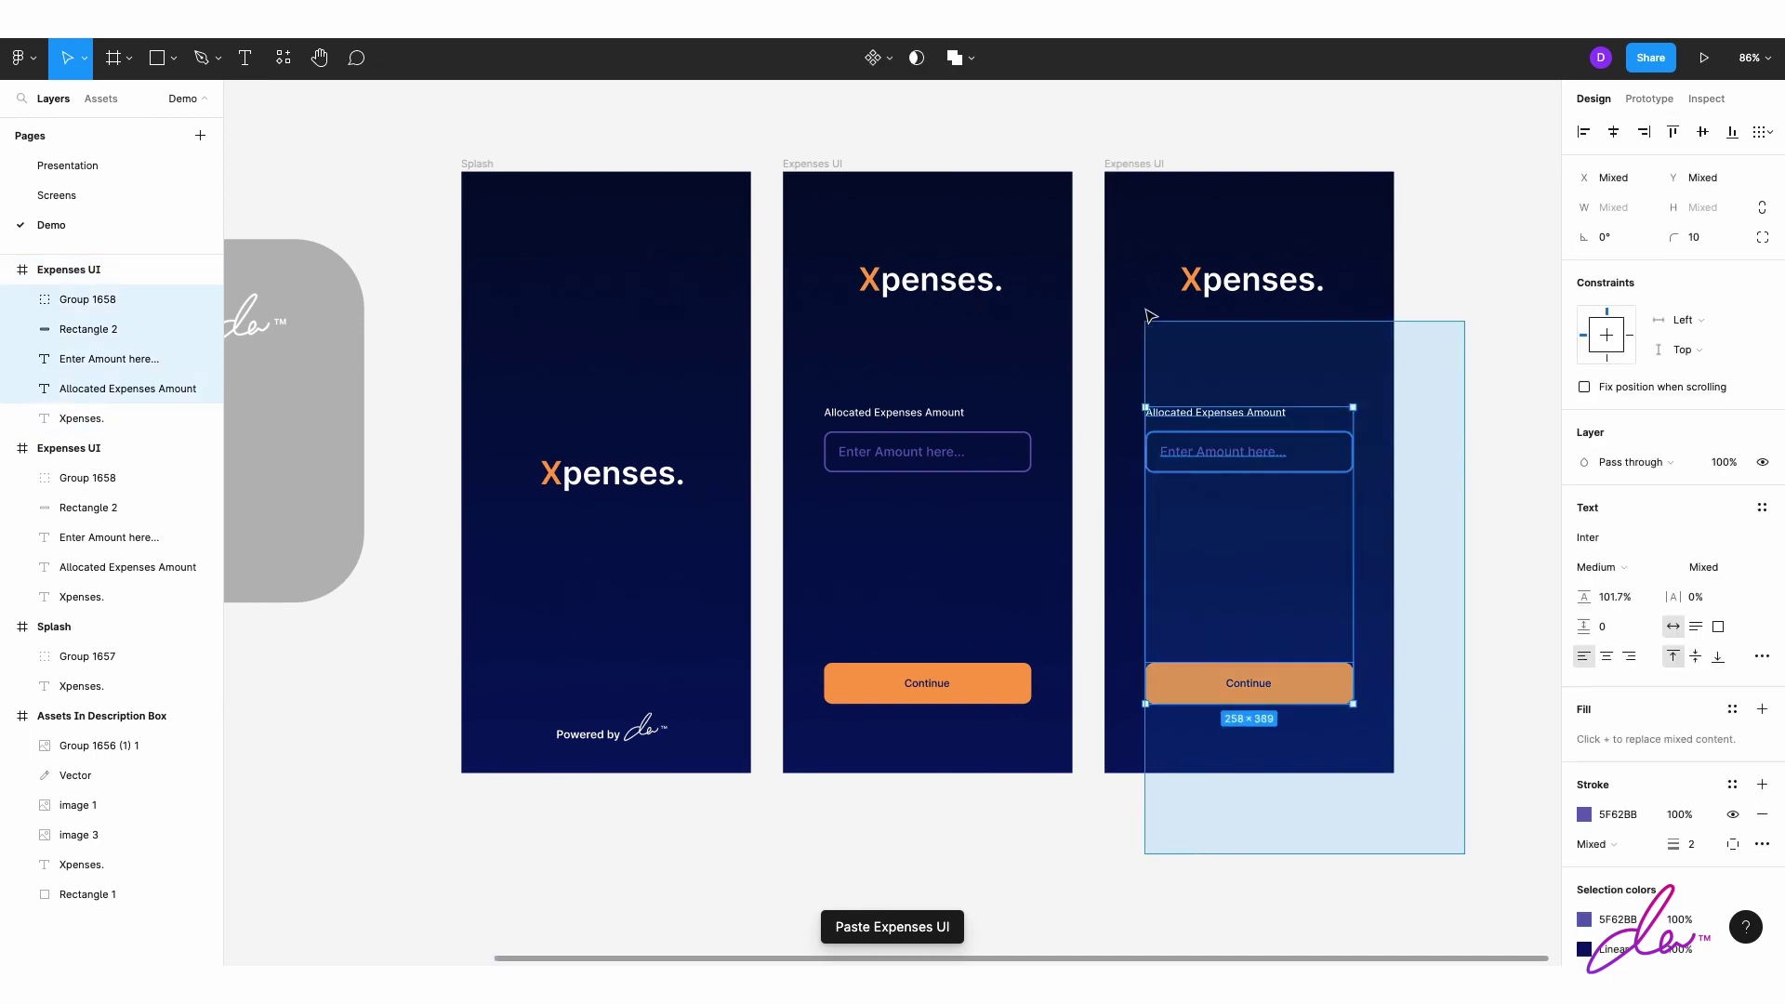
key("Delete")
left_click(911, 685)
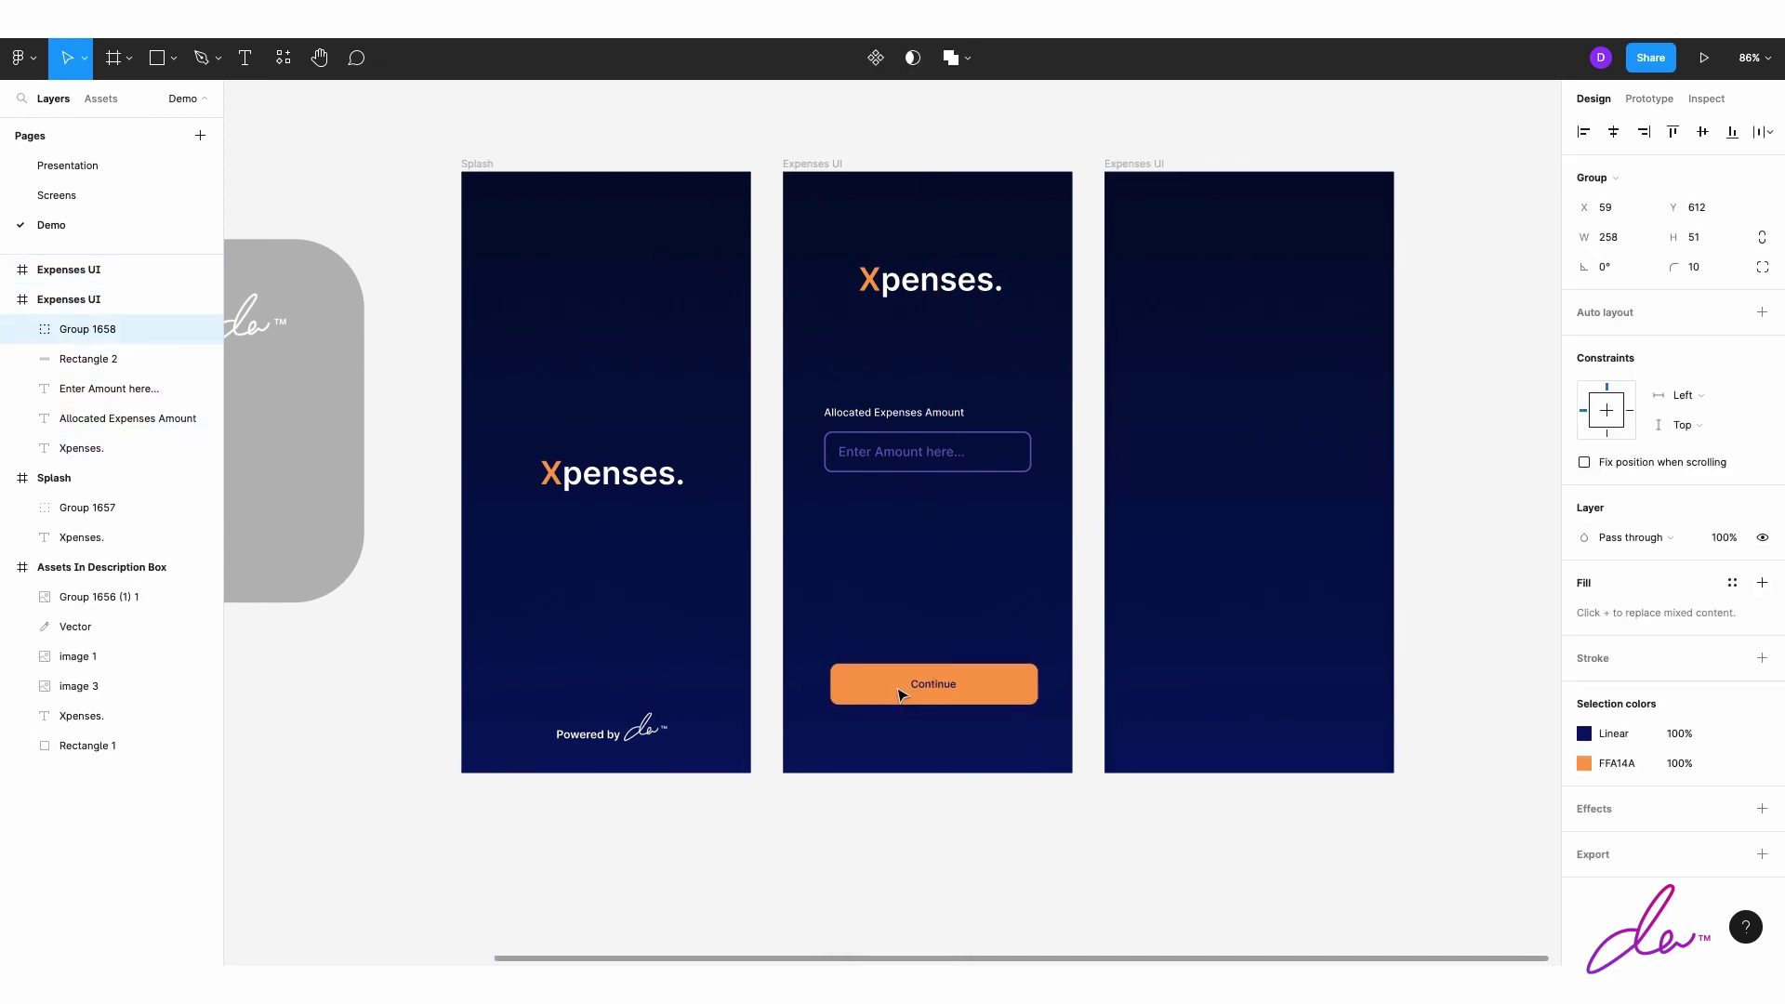
left_click(927, 750)
scroll(1374, 234, "right", 3)
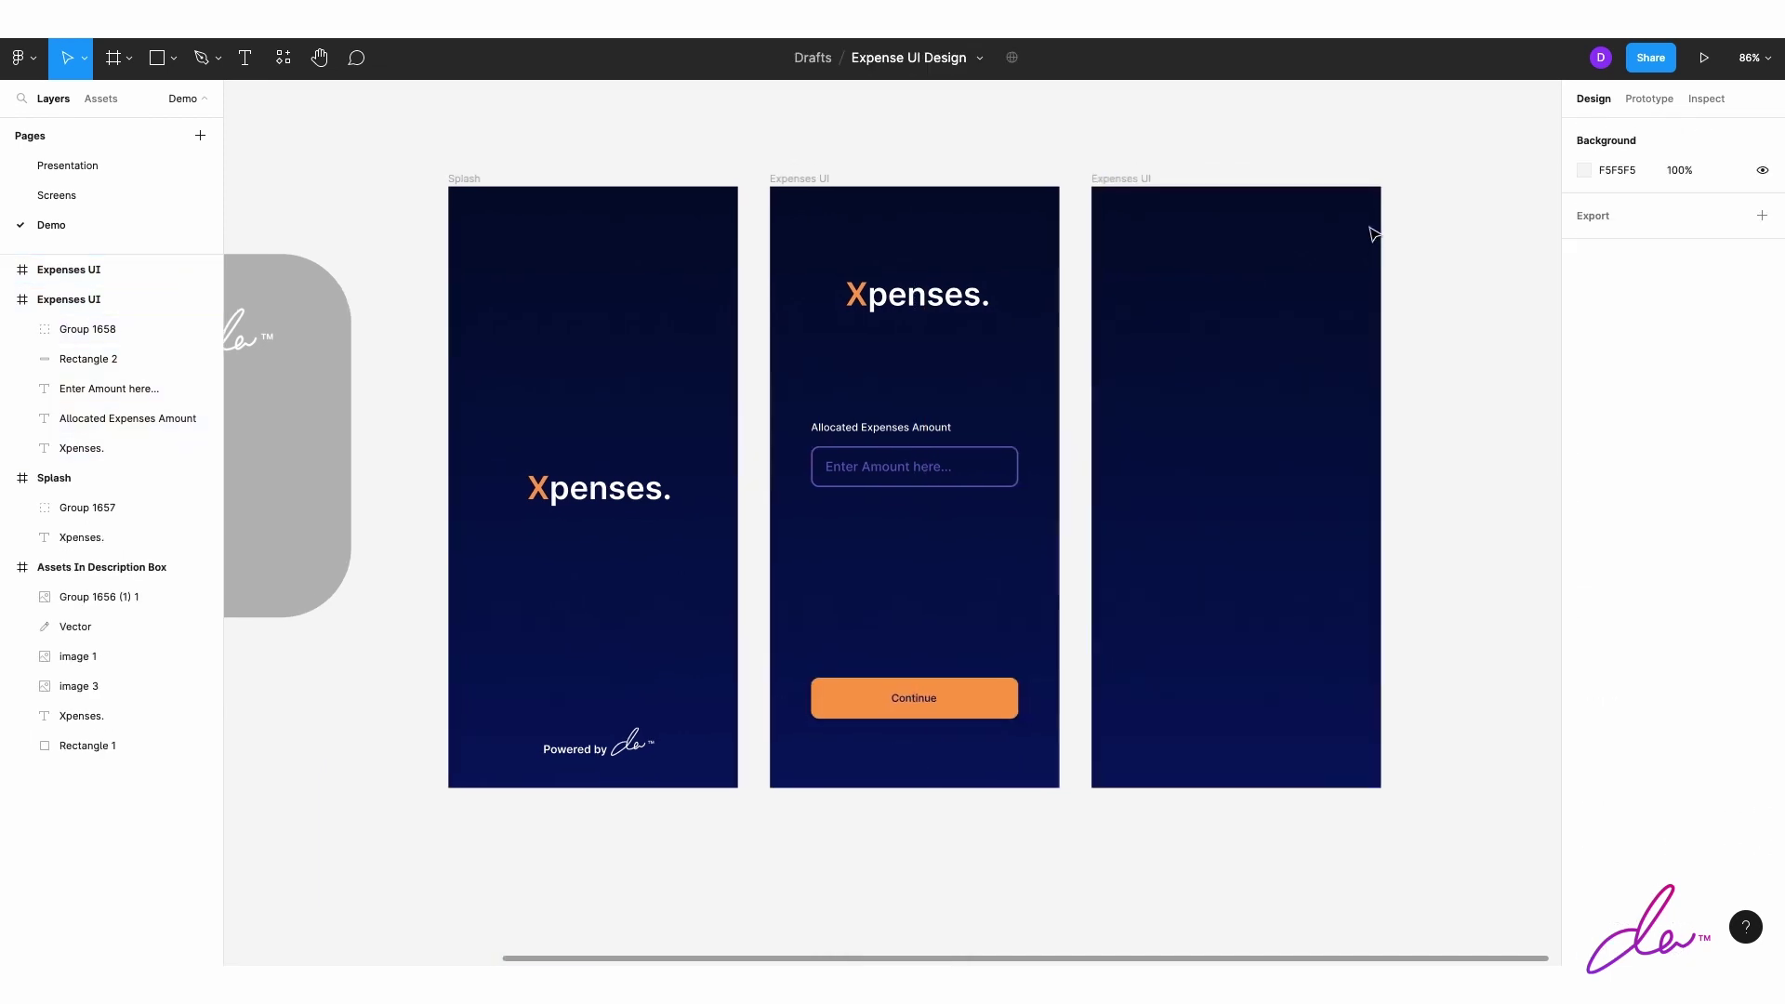
Step: Move the Continue button up slightly
left_click_drag(786, 718, 785, 702)
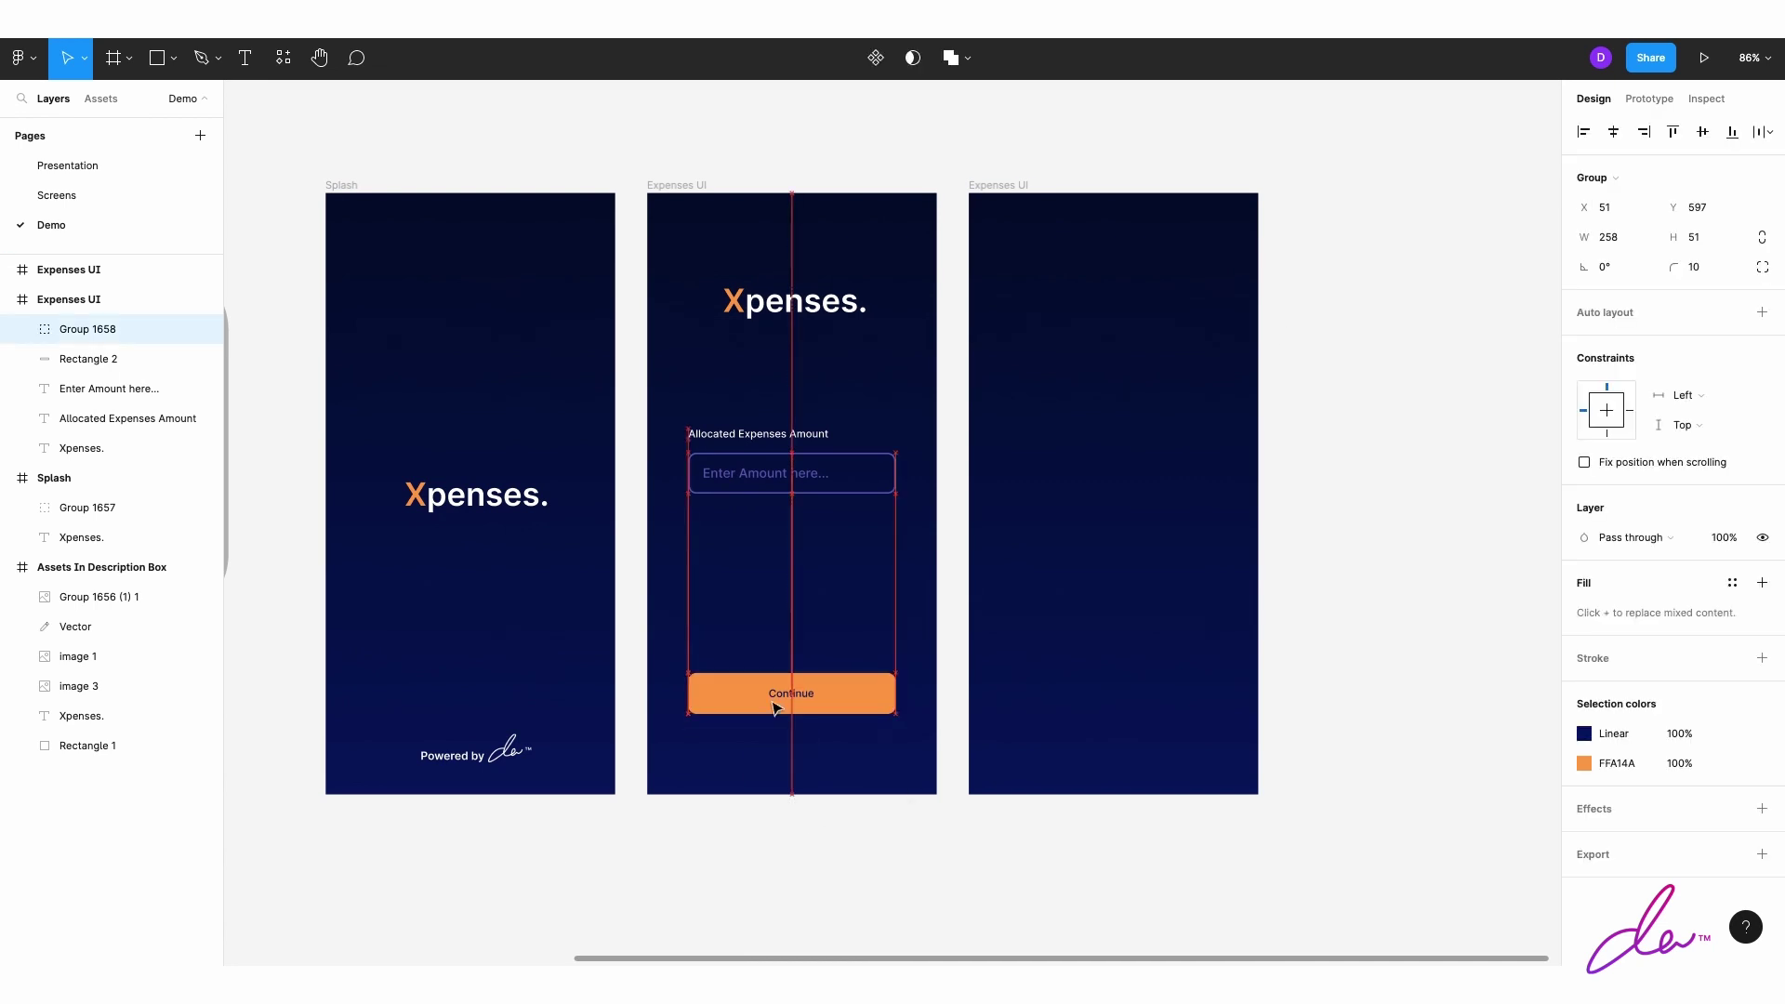
left_click(775, 755)
scroll(1030, 637, "right", 5)
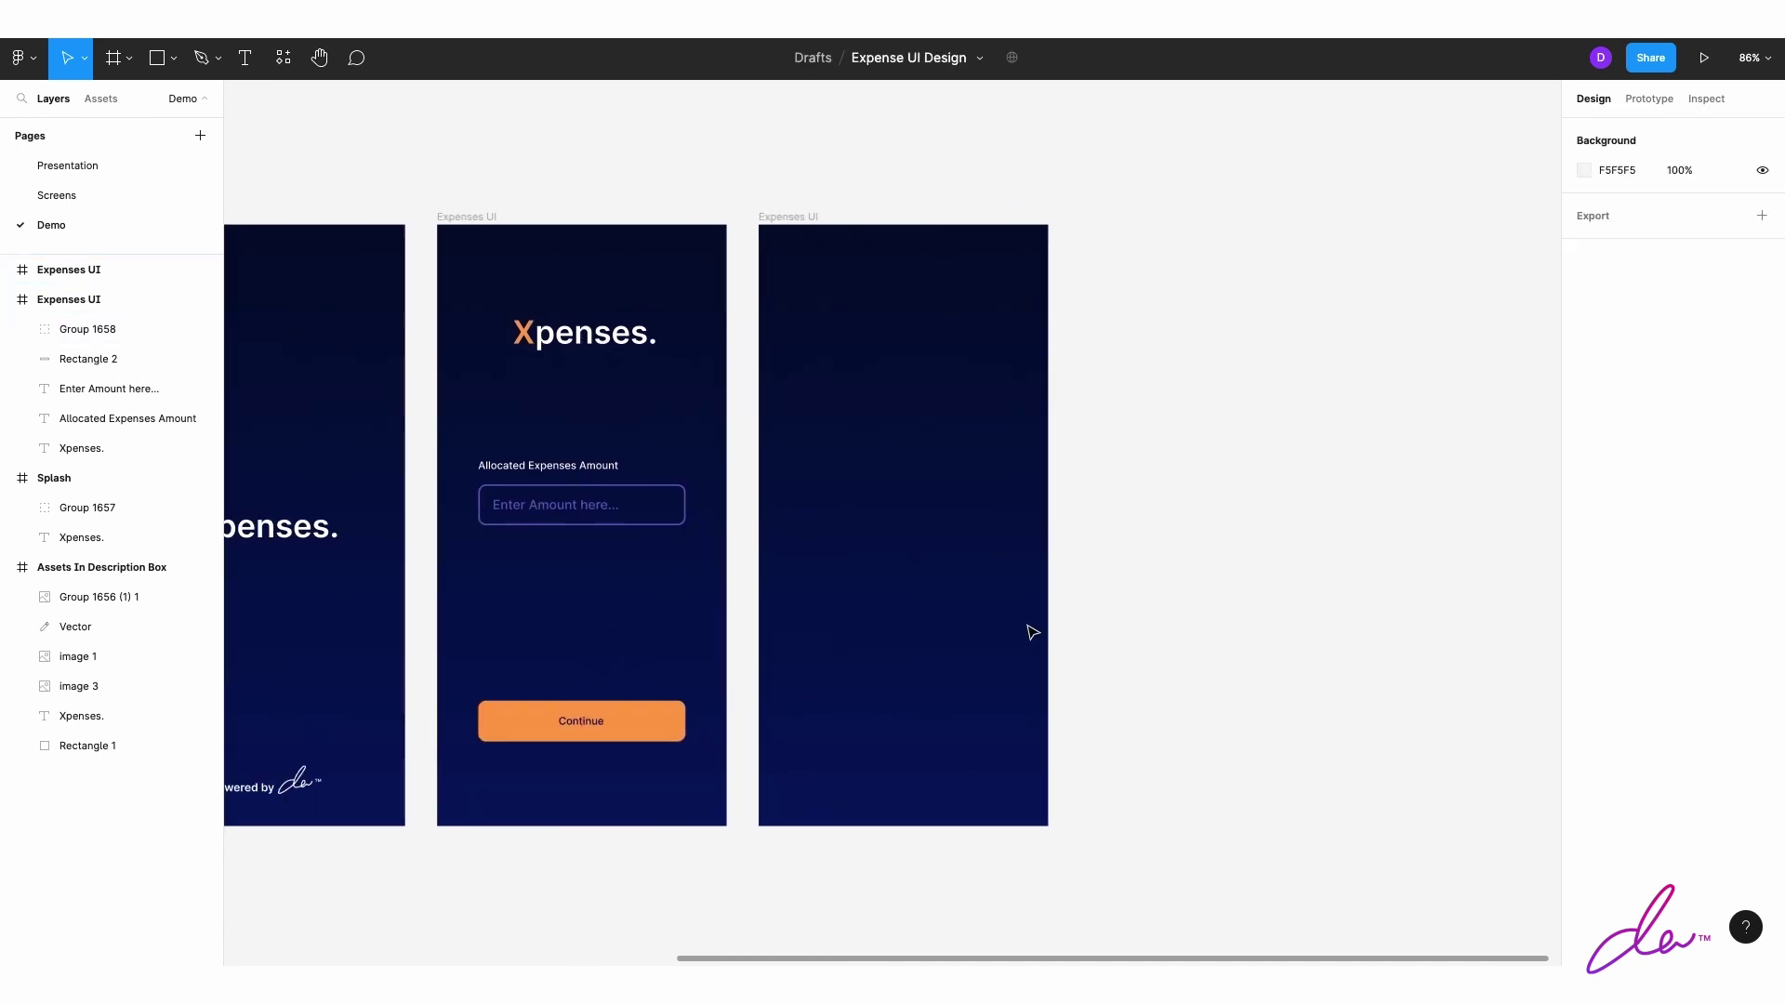
Step: Copy the Xpenses. title to the top-left of the third screen
left_click_drag(591, 340, 588, 342)
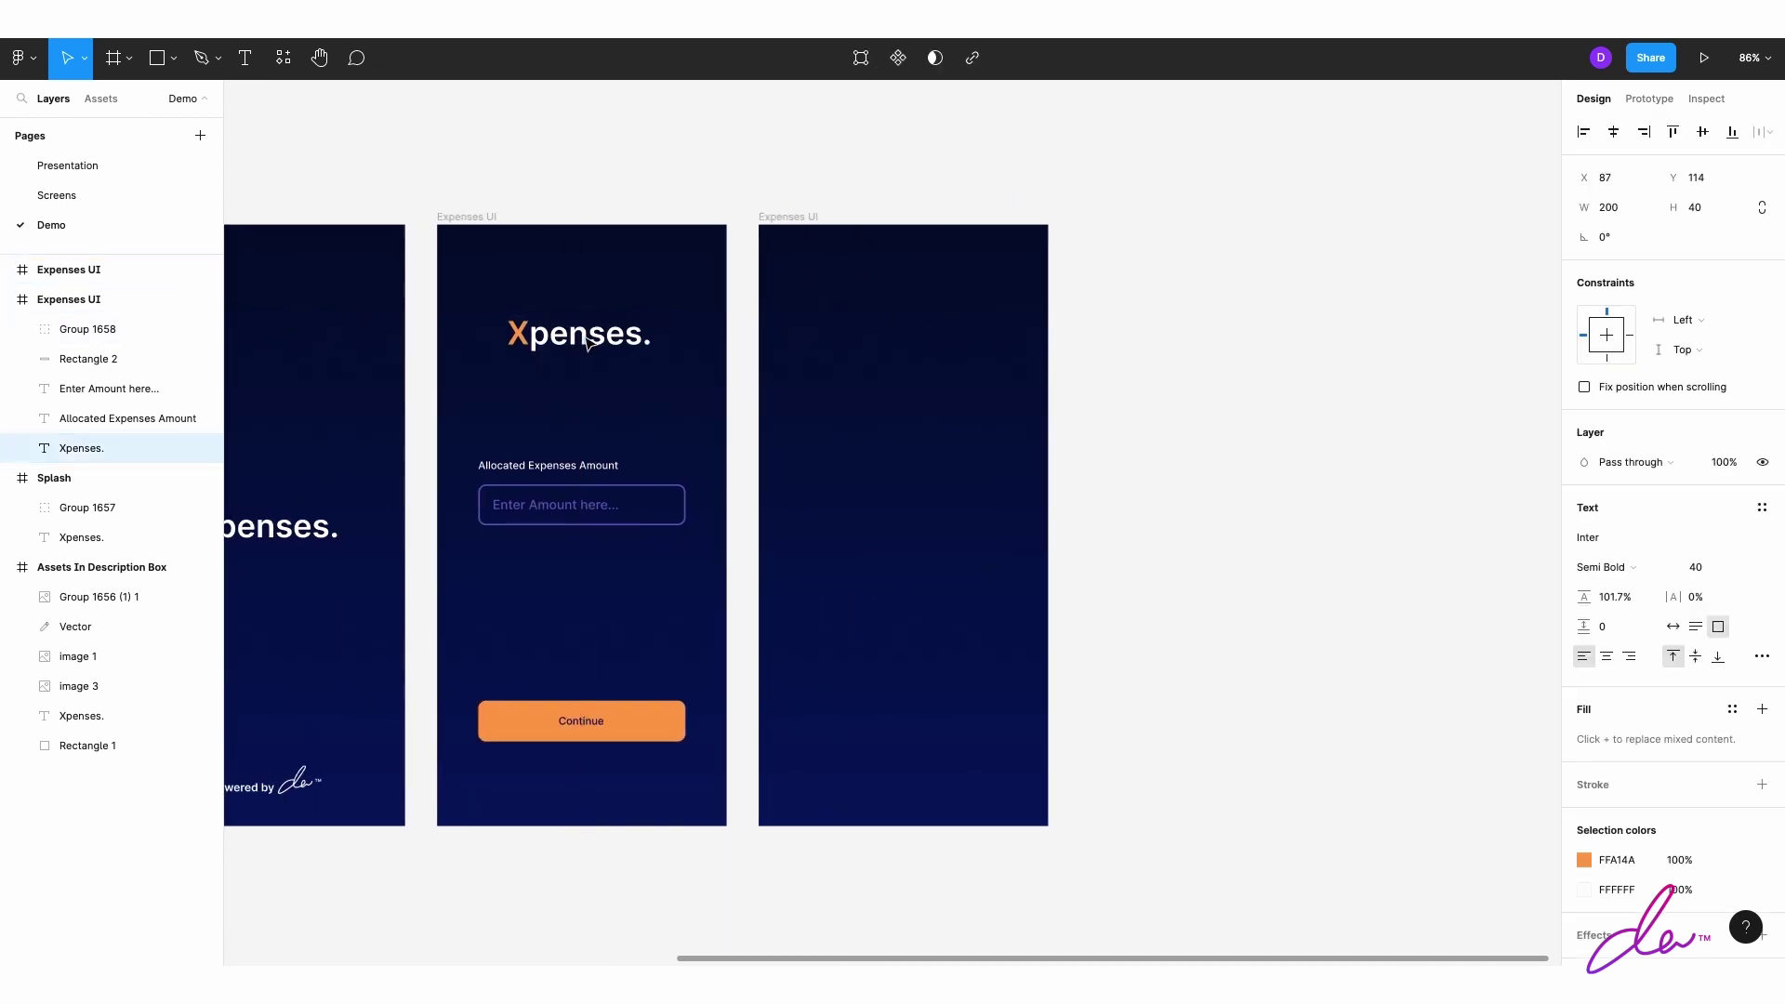
key("ctrl+c")
key("ctrl+v")
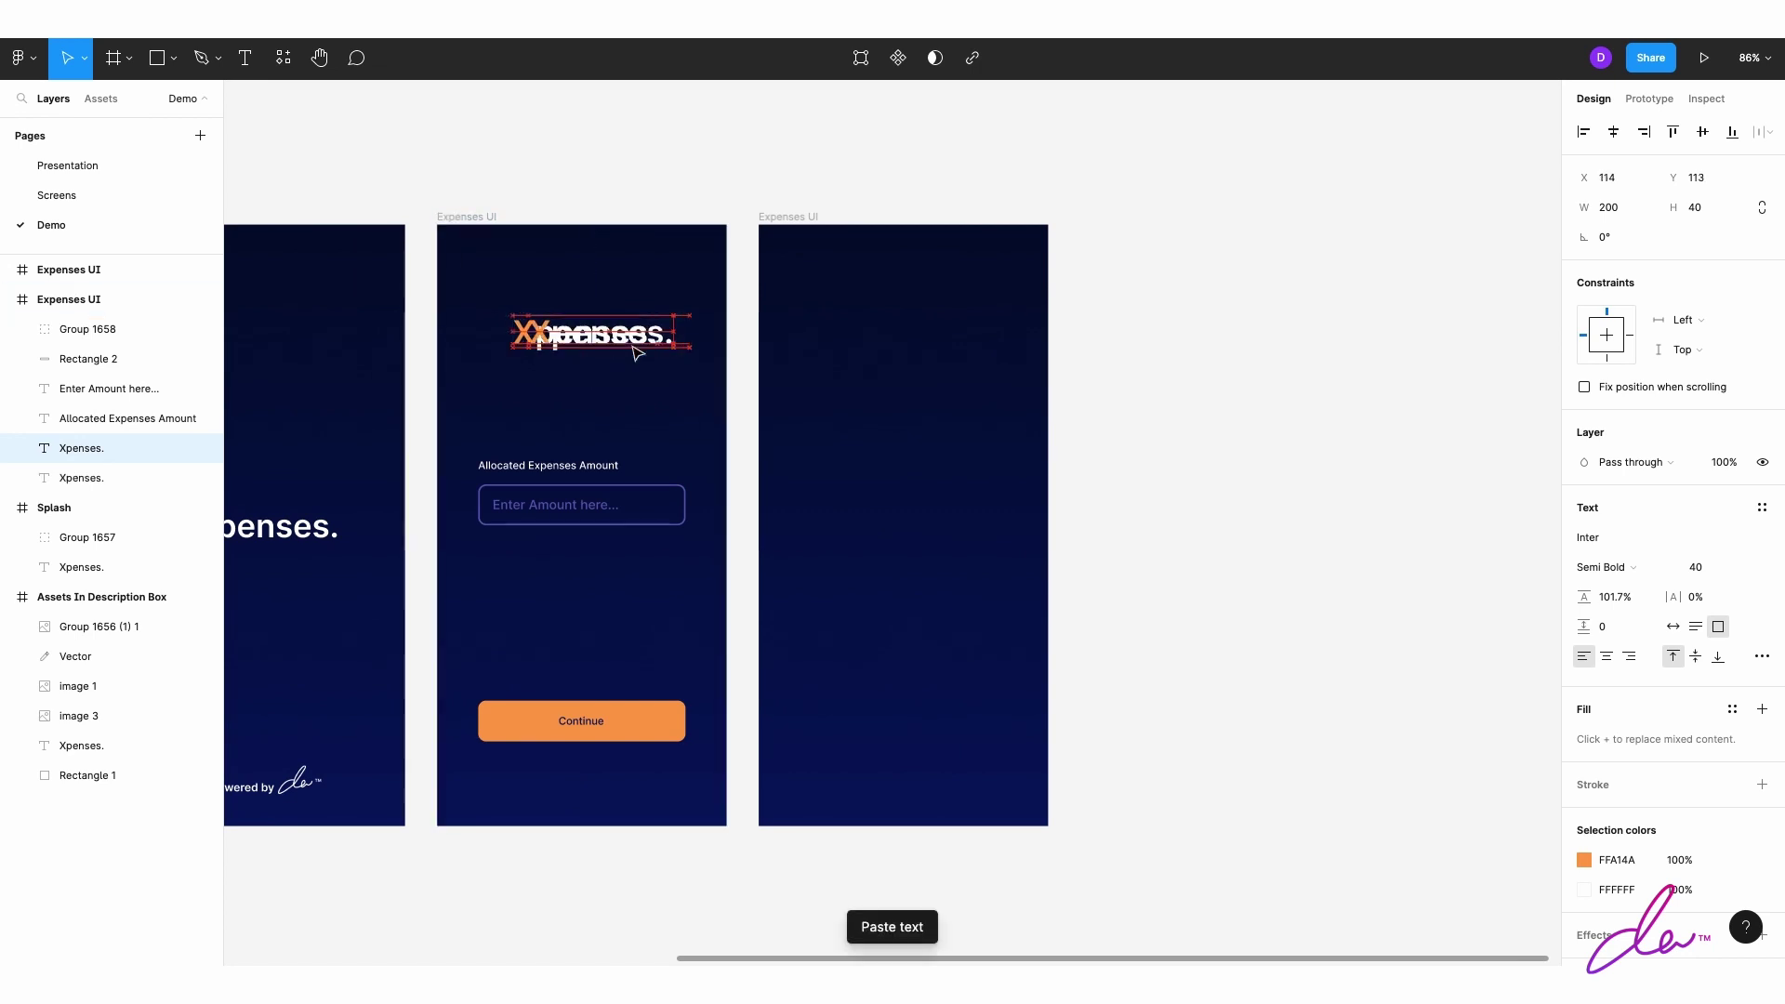
left_click_drag(591, 344, 918, 294)
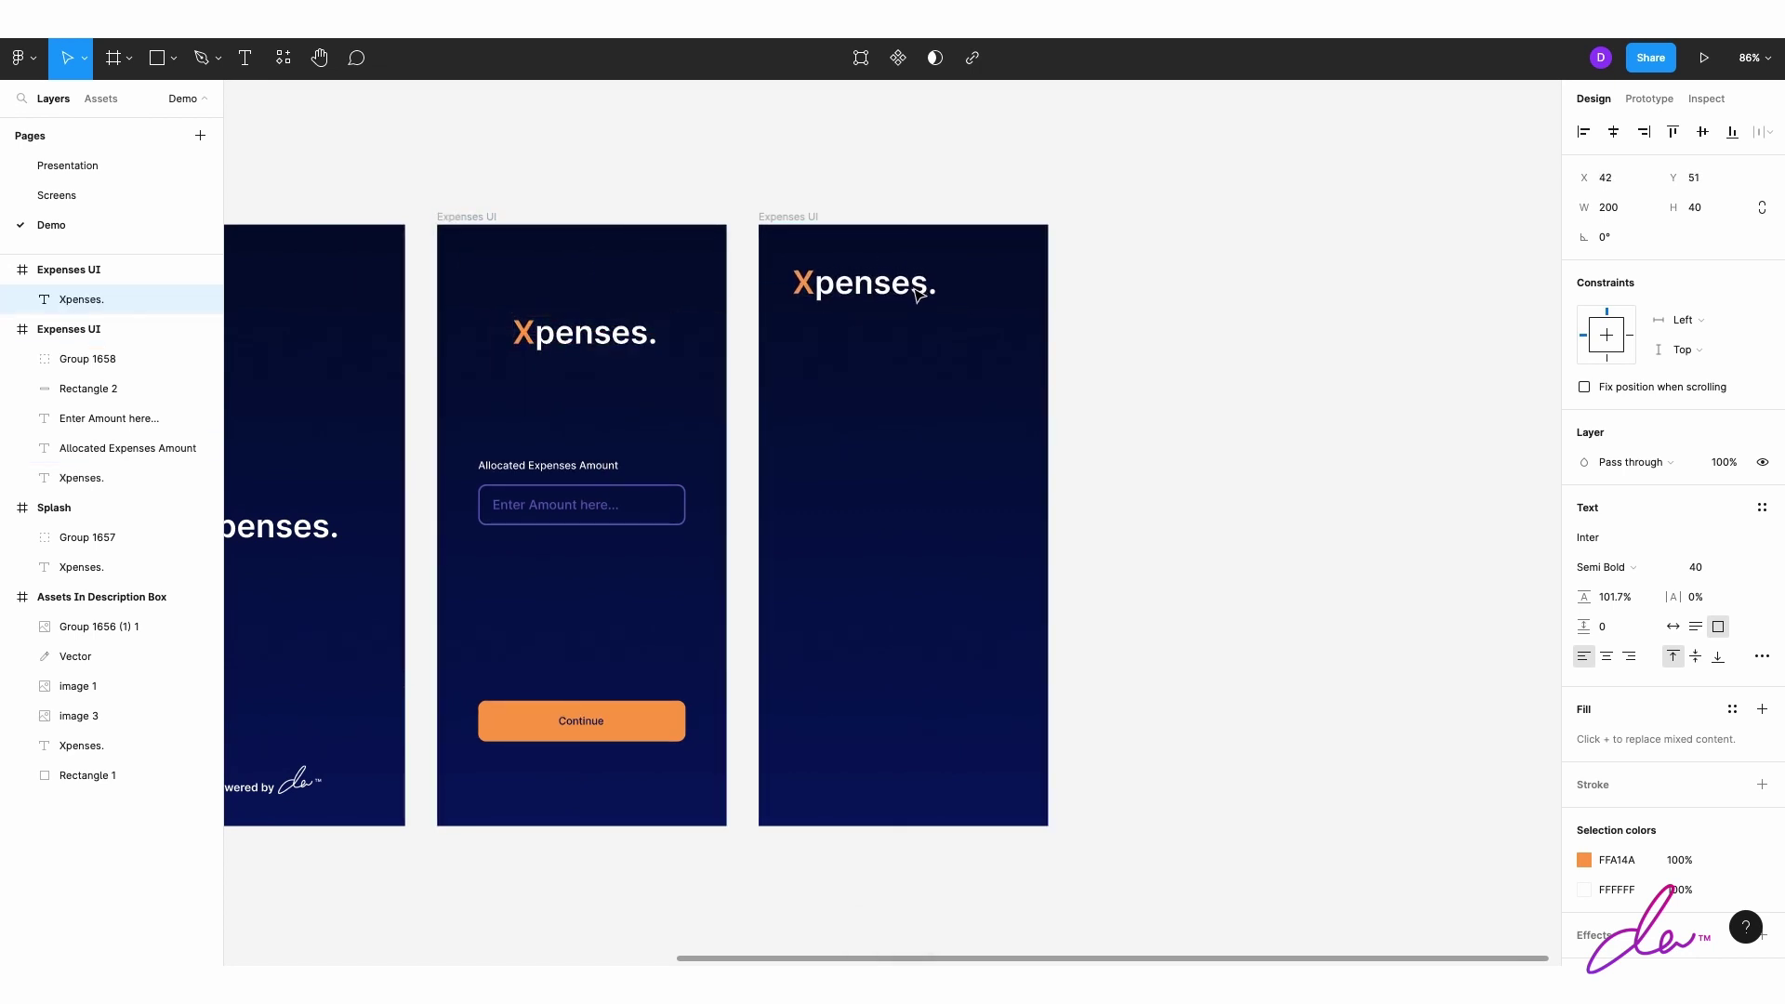
left_click(1172, 347)
Step: Copy the pencil icon from the assets box and place it beside the title
scroll(418, 379, "down", 5)
left_click(355, 485)
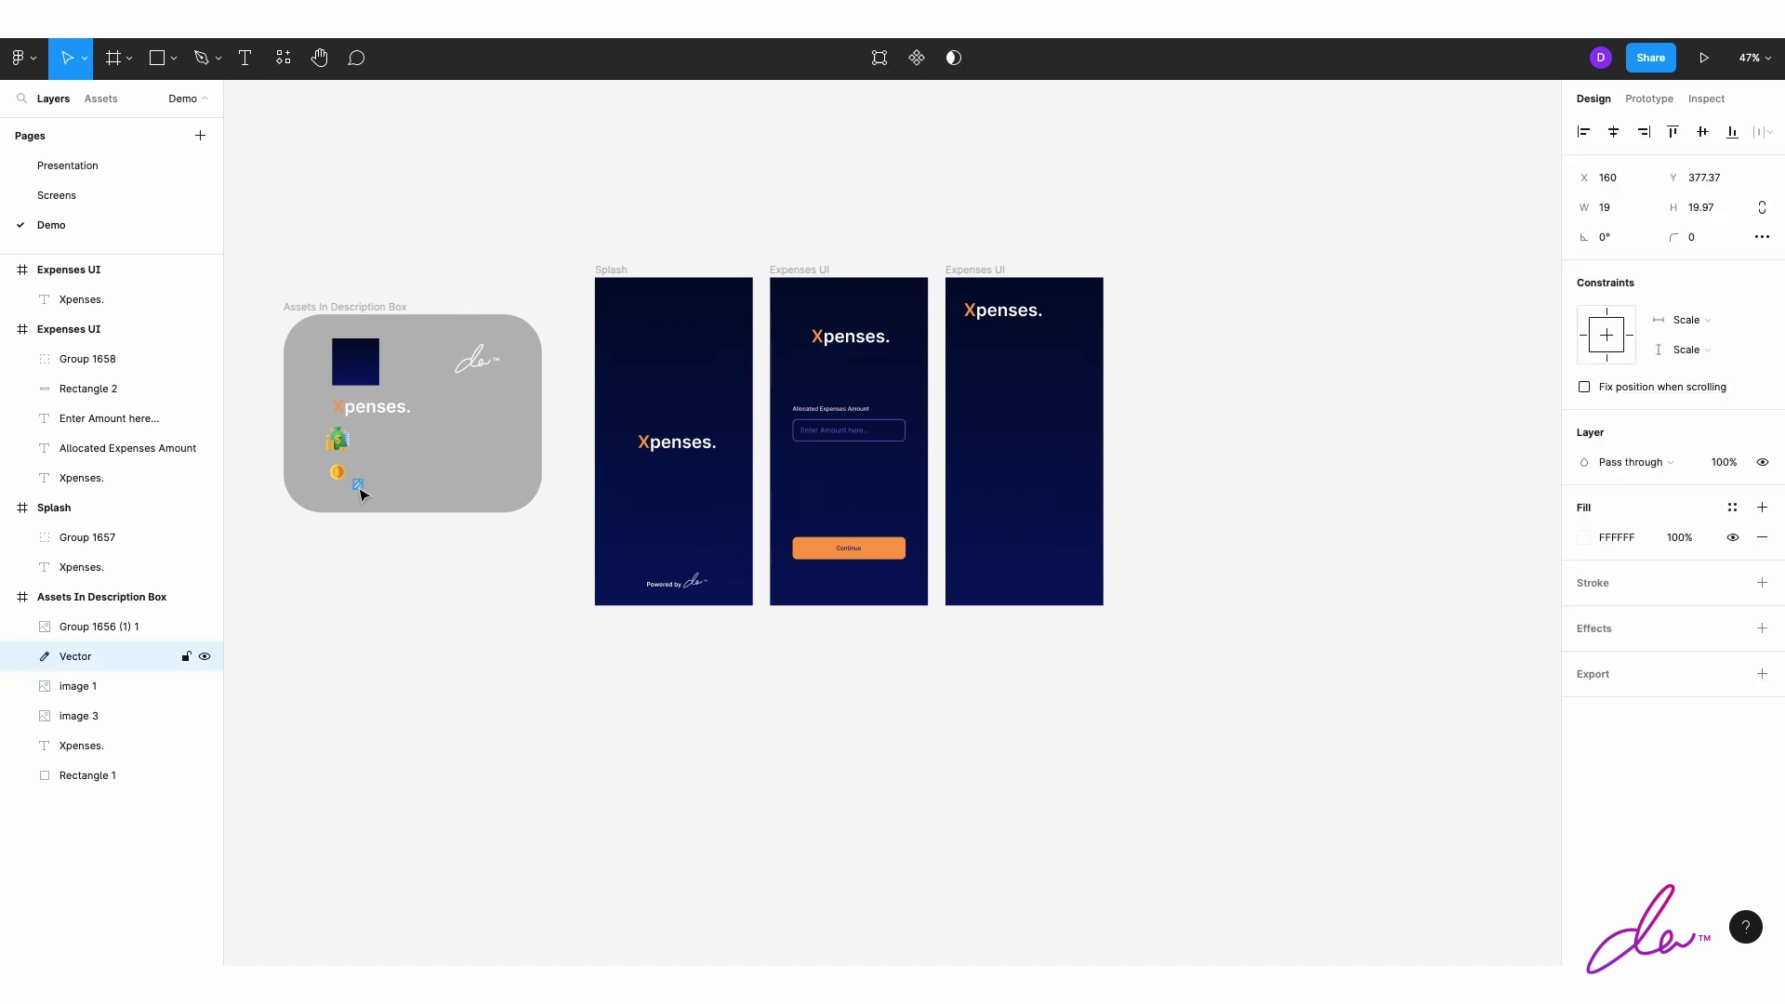
key("ctrl+c")
key("ctrl+v")
mouse_move(360, 489)
left_mouse_down()
mouse_move(1116, 335)
mouse_move(1093, 318)
left_mouse_up()
left_click(1240, 310)
scroll(1163, 298, "up", 5)
left_click(864, 318)
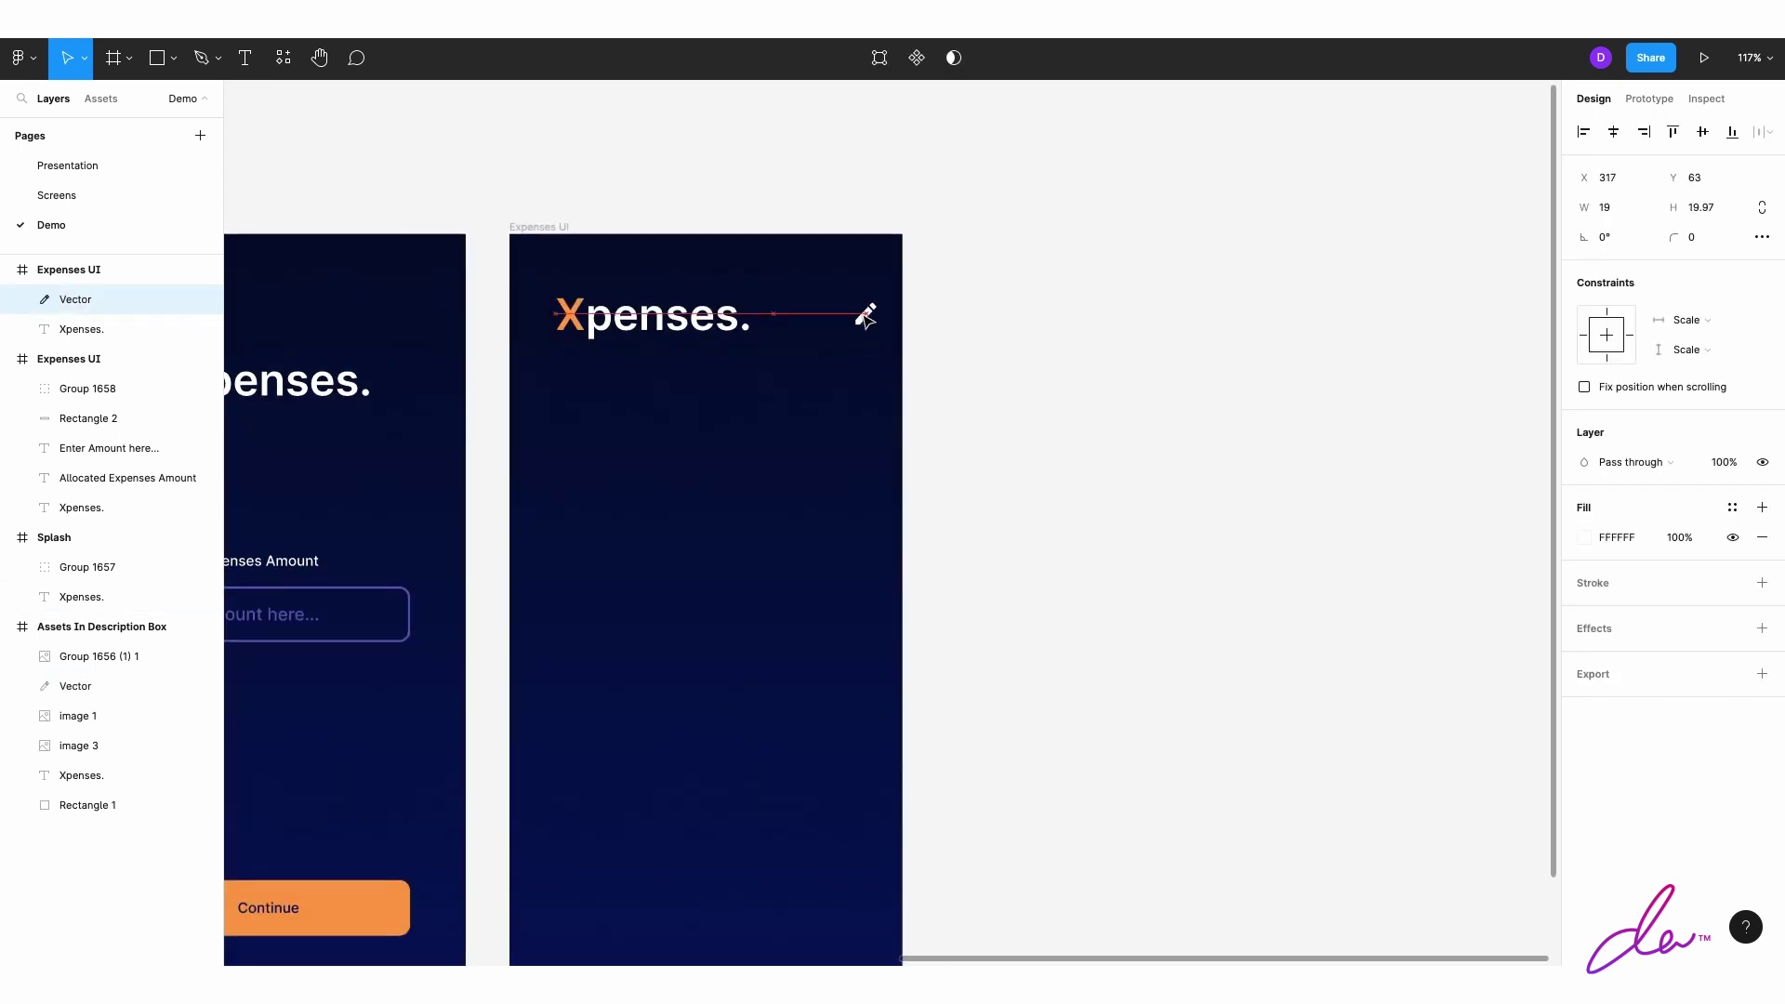
left_click(1104, 426)
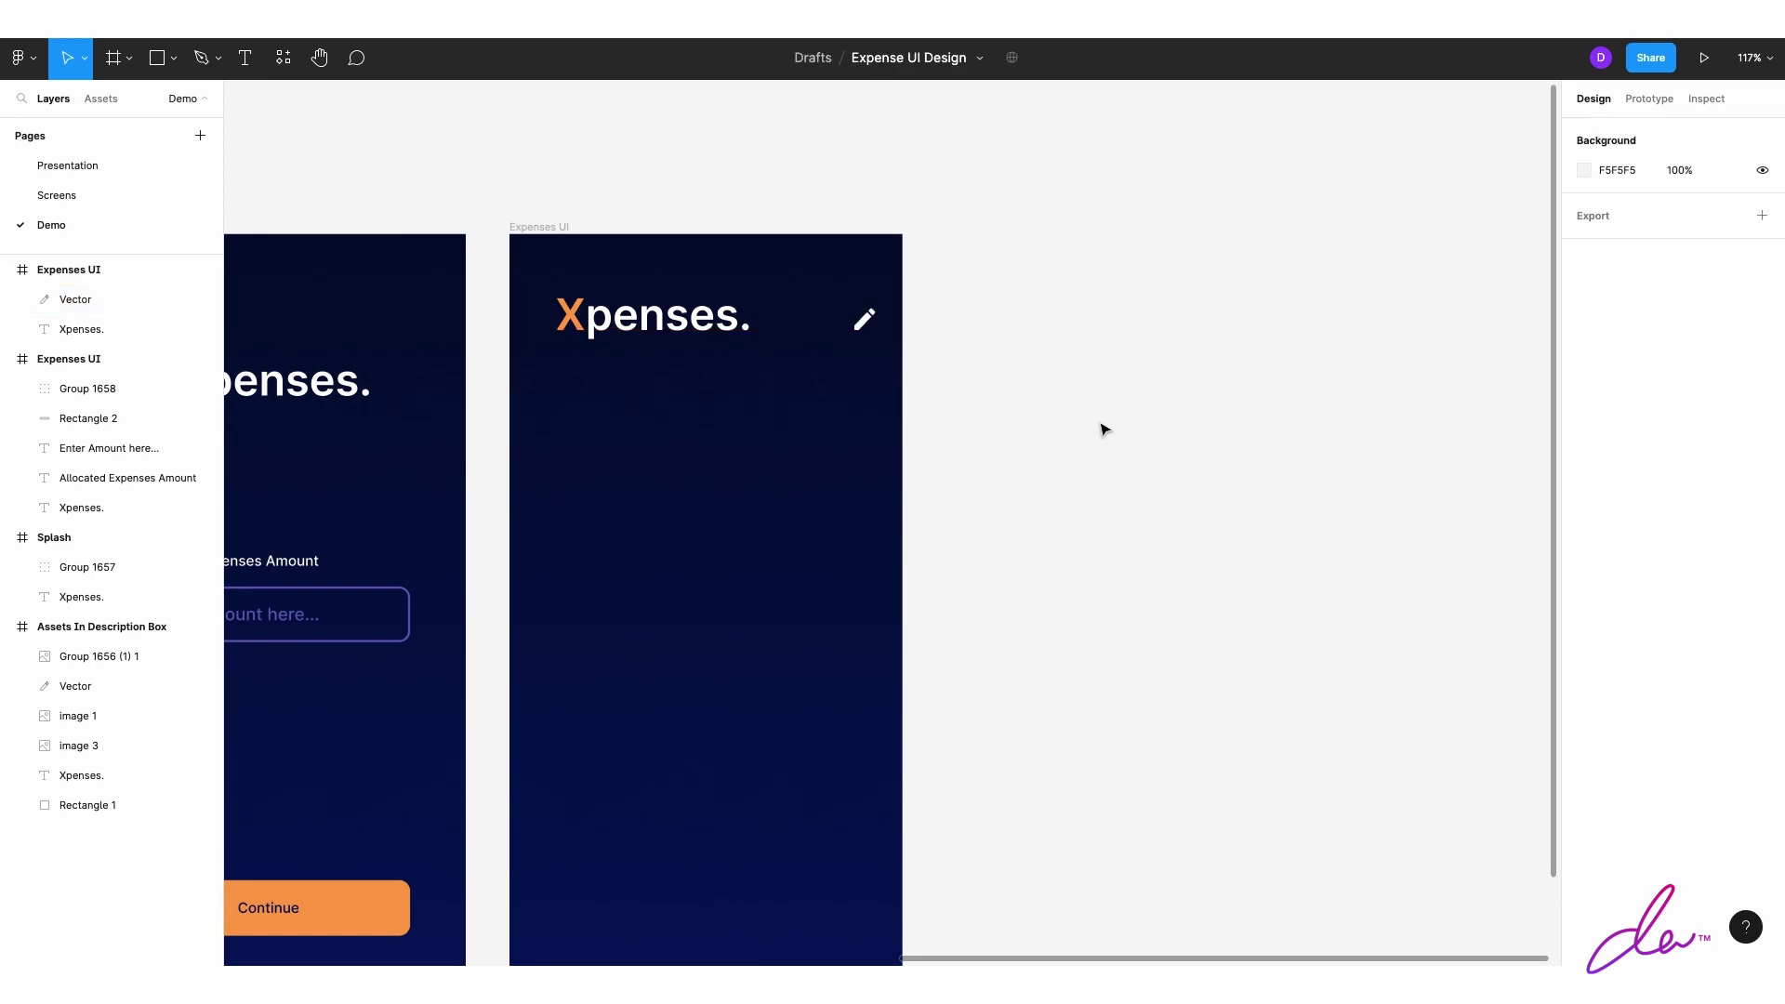
scroll(1104, 426, "down", 3)
scroll(1072, 420, "up", 3)
left_click(93, 299)
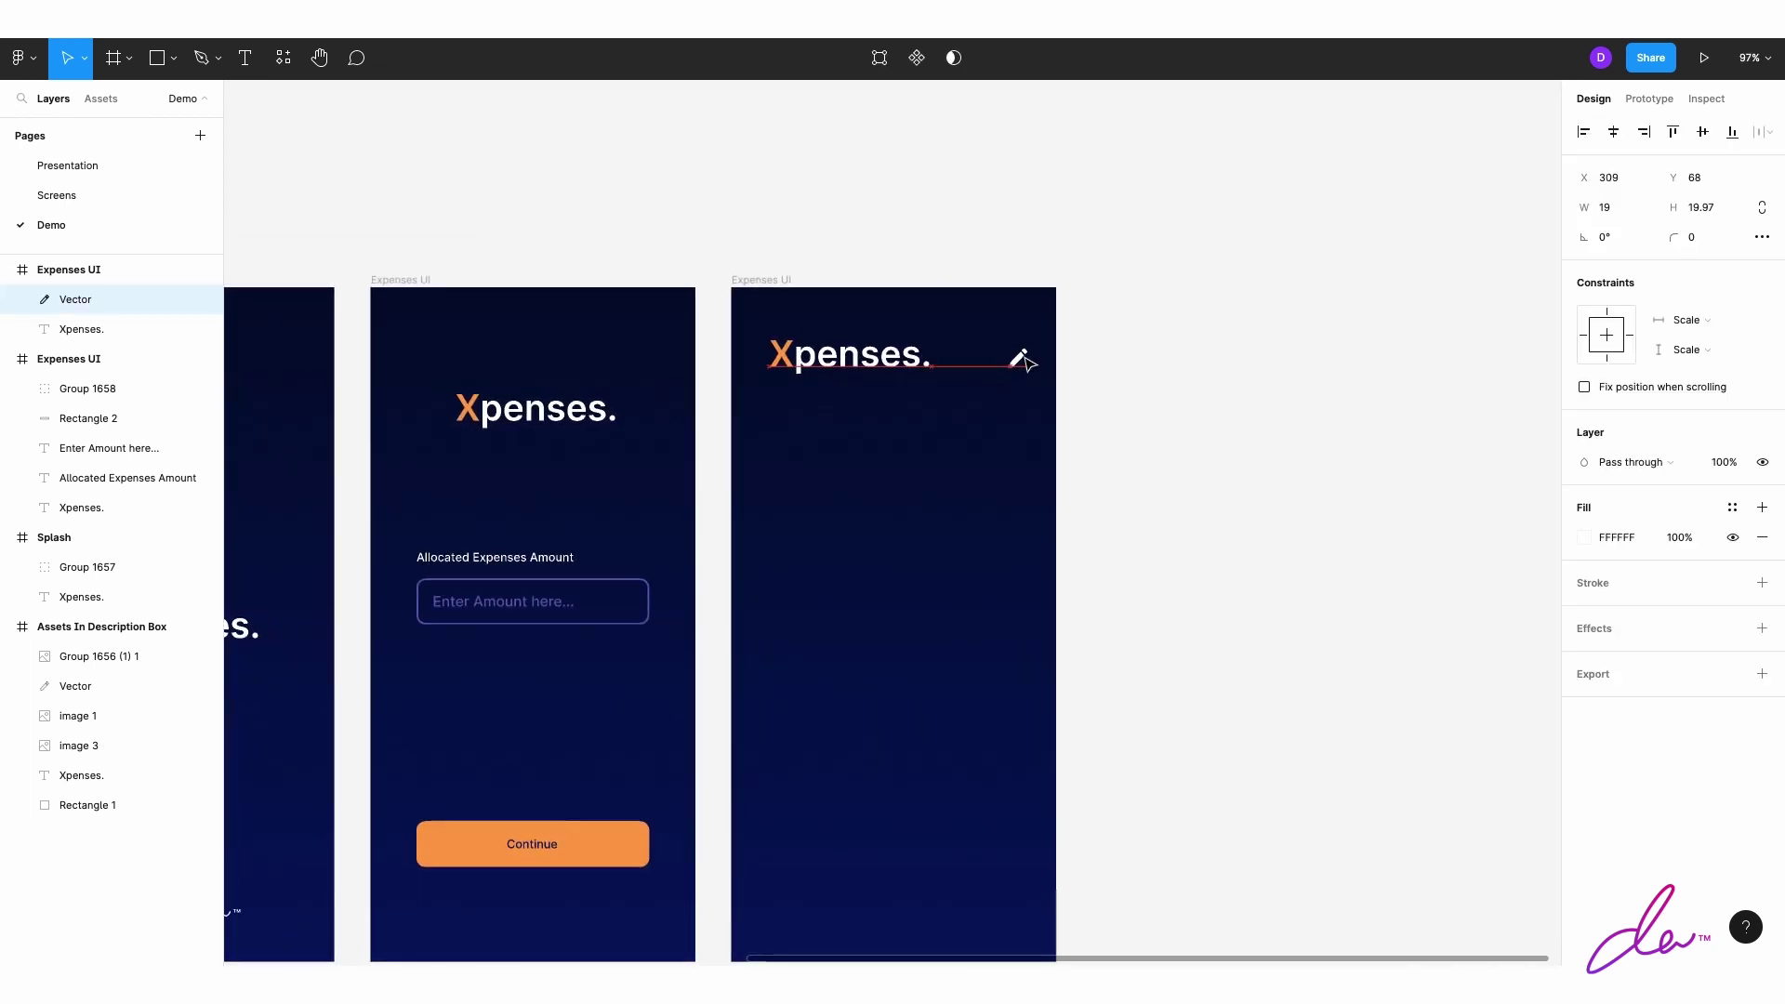
left_click(136, 138)
left_click(156, 57)
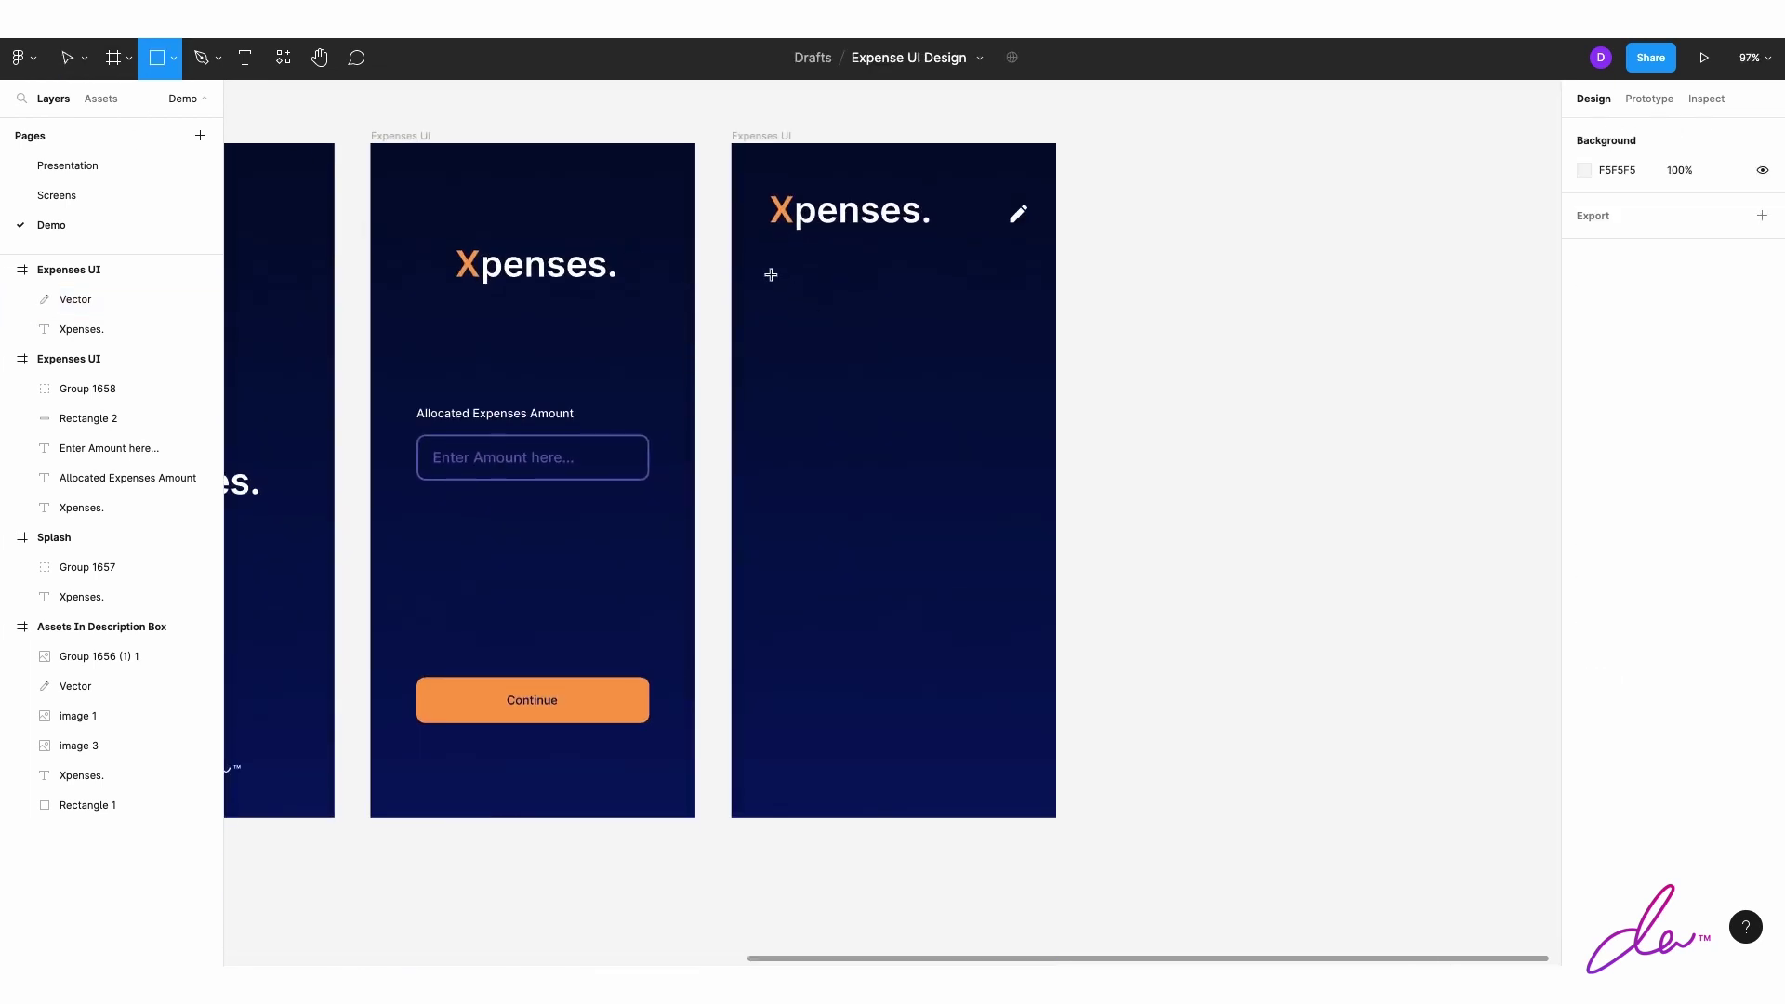
Step: Draw a rounded card below the title and fill it with the Continue button's orange
left_click_drag(772, 280, 1019, 390)
left_click_drag(1008, 285, 987, 303)
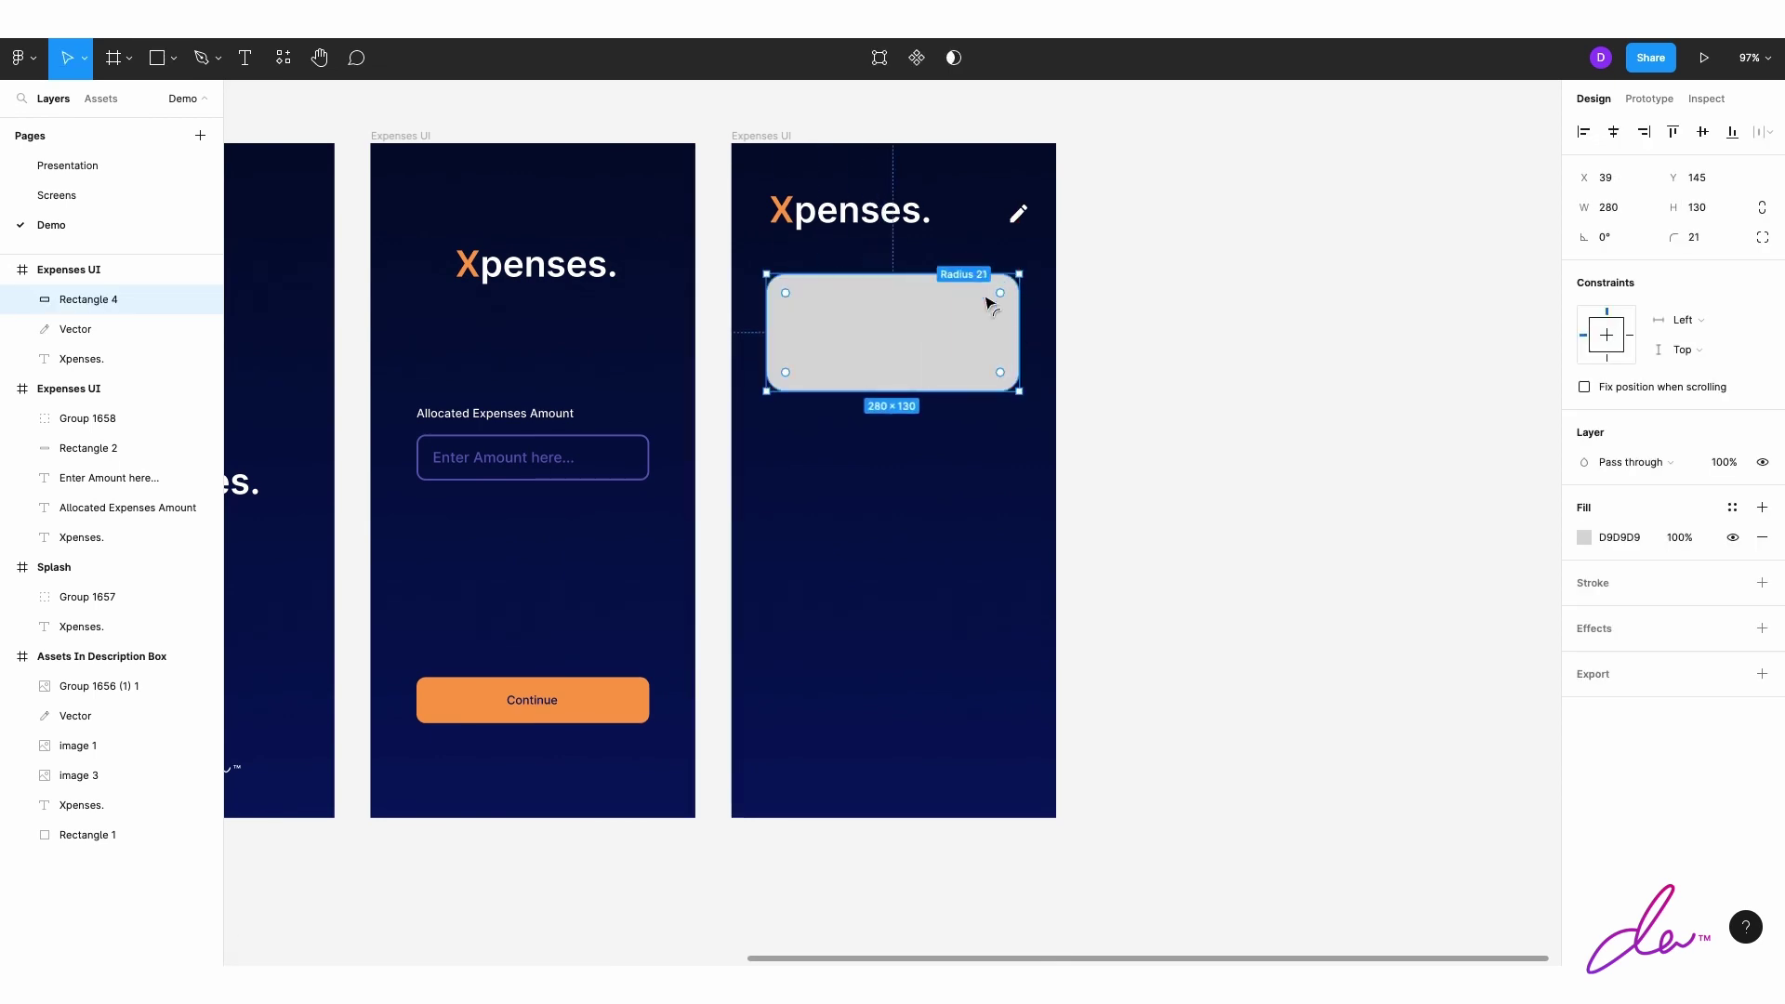
left_click(1585, 539)
left_click(1363, 760)
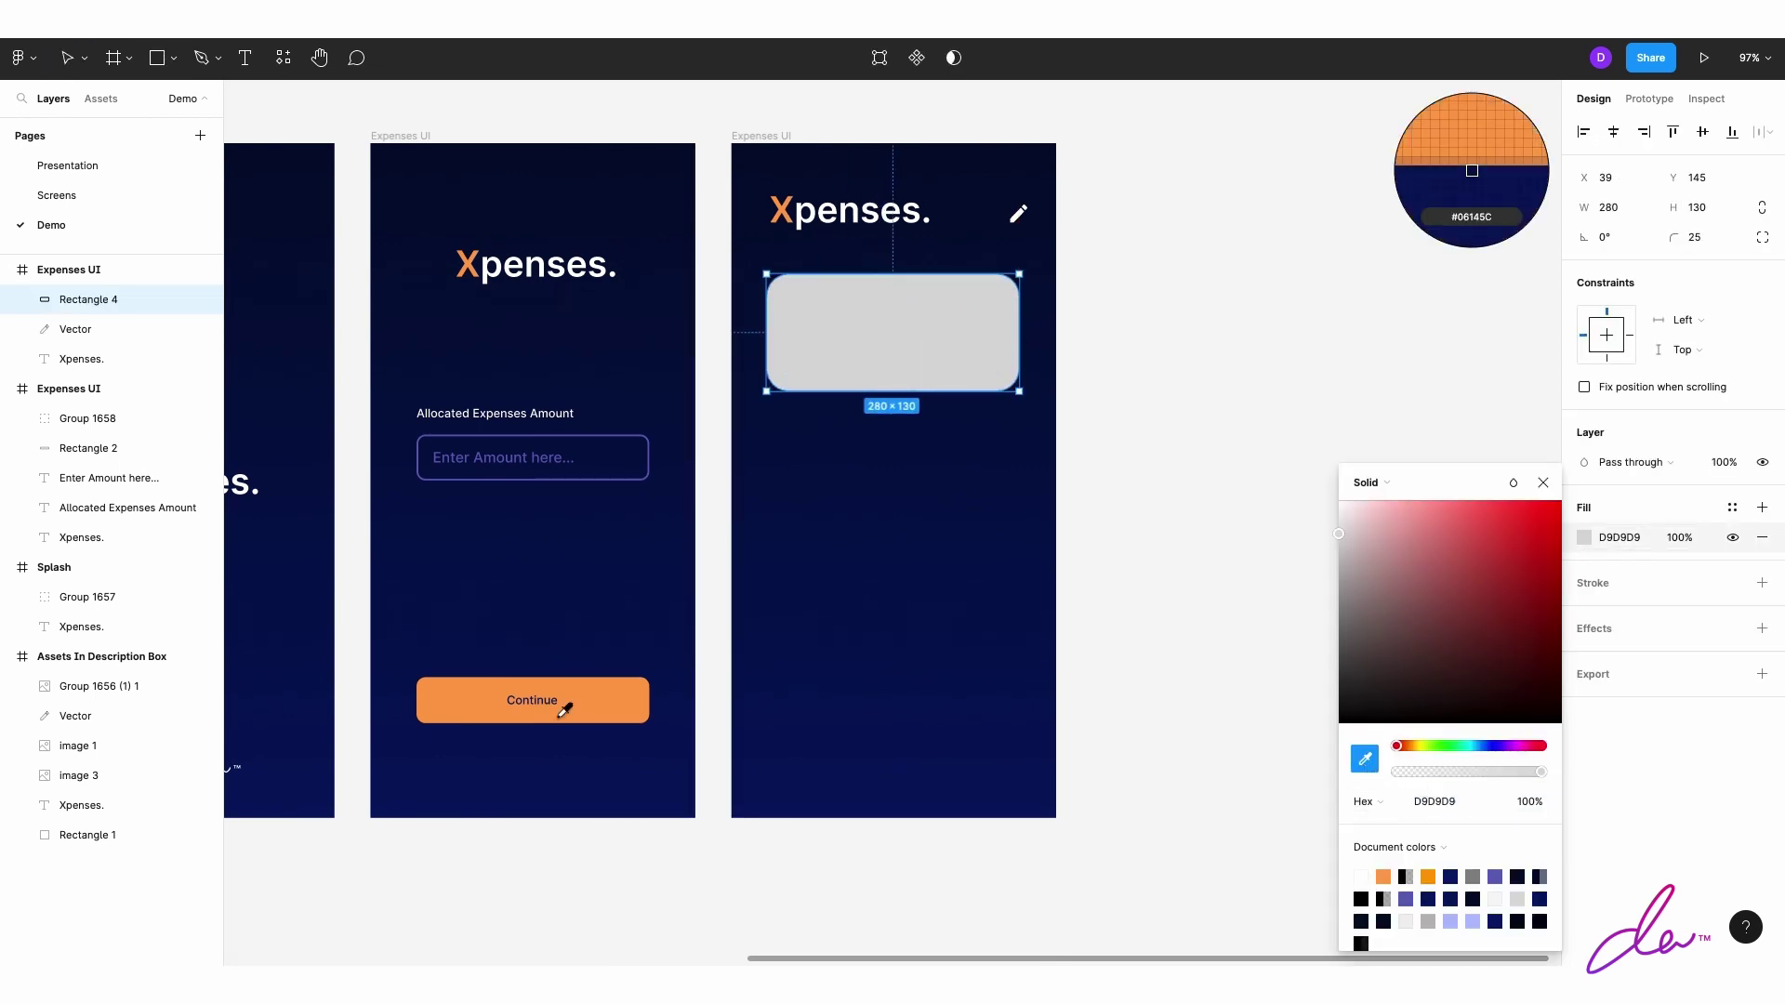
left_click(570, 705)
left_click(1195, 559)
Step: Copy the money-bag image from the assets box into the orange card
scroll(1195, 559, "down", 5, "ctrl")
left_click(327, 472)
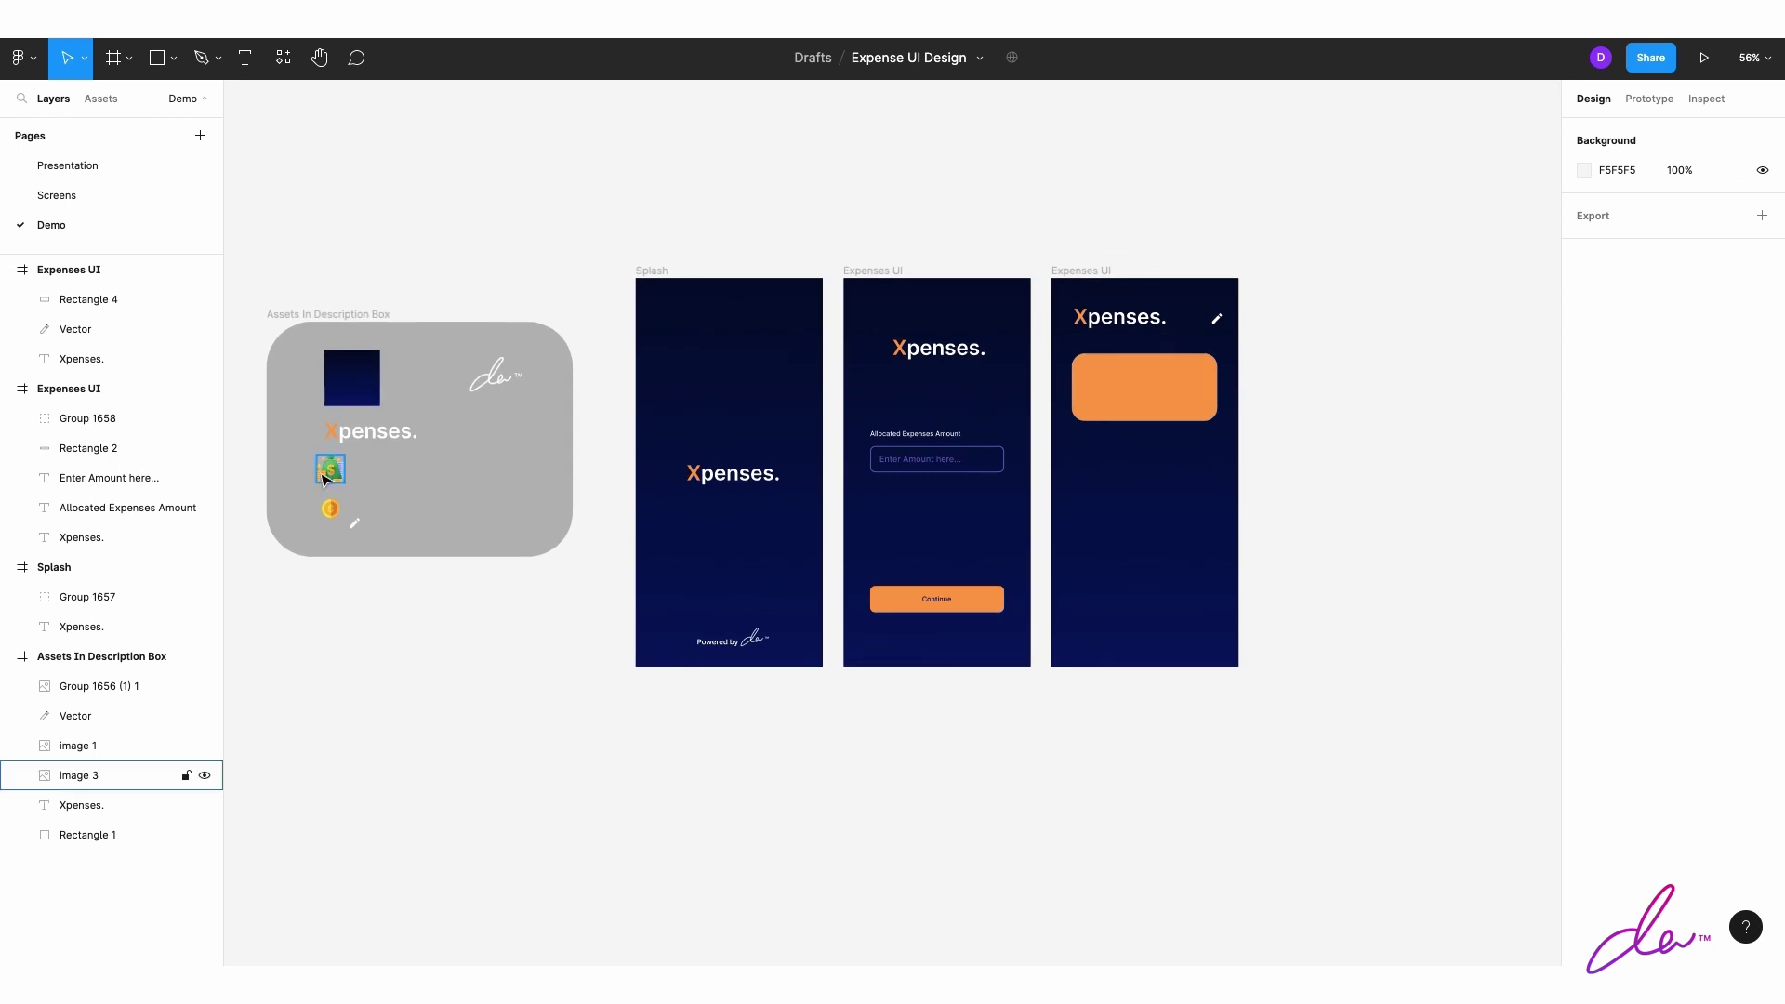
key("ctrl+c")
key("ctrl+v")
mouse_move(327, 473)
left_mouse_down()
mouse_move(1108, 390)
mouse_move(1132, 355)
mouse_move(1120, 364)
left_mouse_up()
scroll(1108, 391, "up", 5)
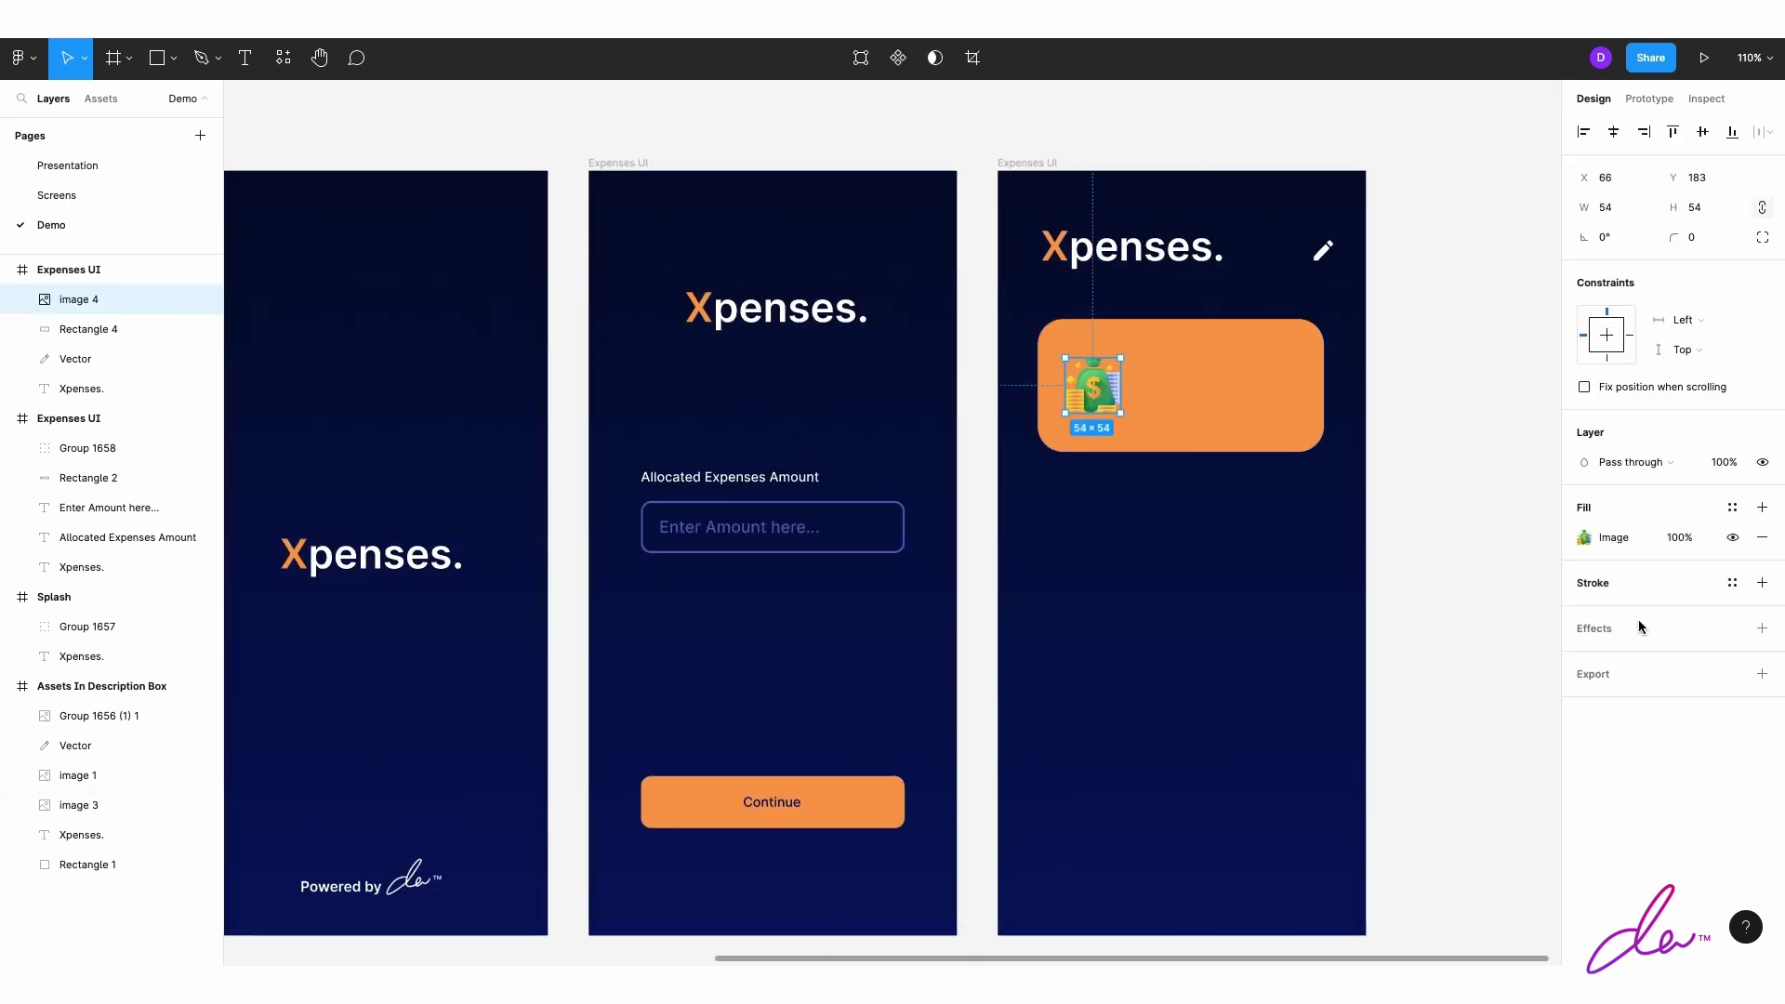
Step: Give the money-bag icon a drop shadow with adjusted offset, darker colour and lower opacity
left_click(1762, 629)
left_click(1584, 659)
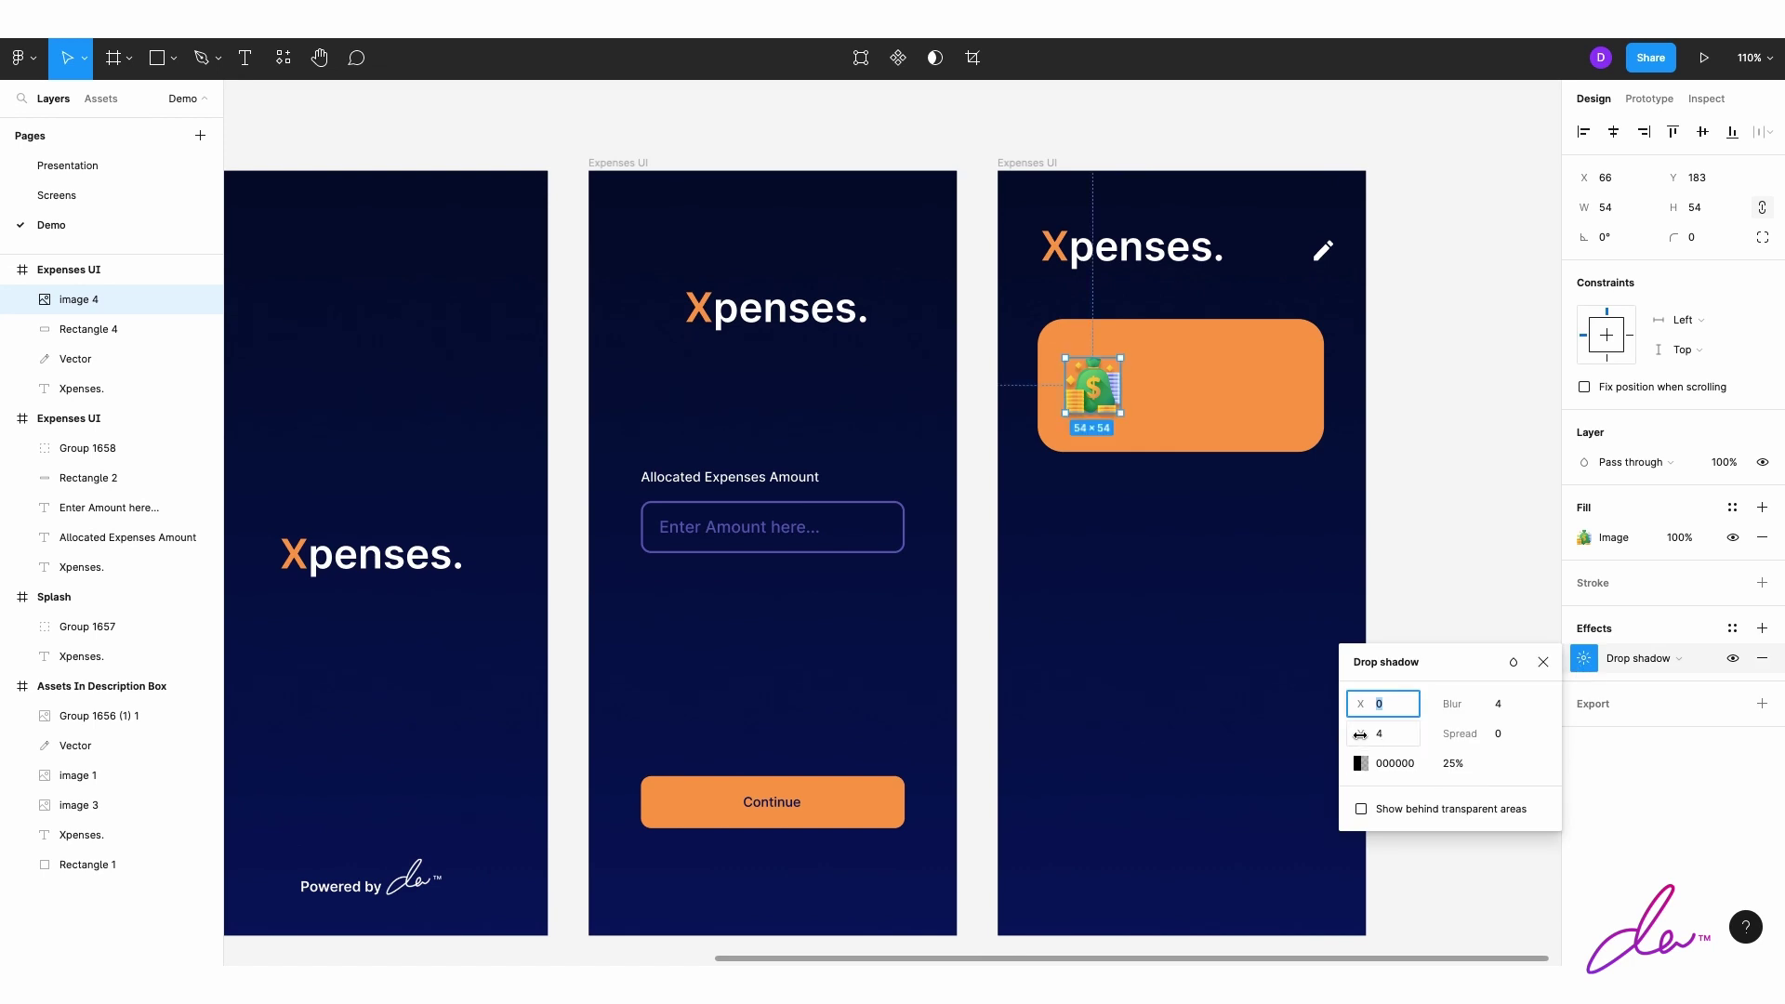
left_click_drag(1360, 734, 1453, 764)
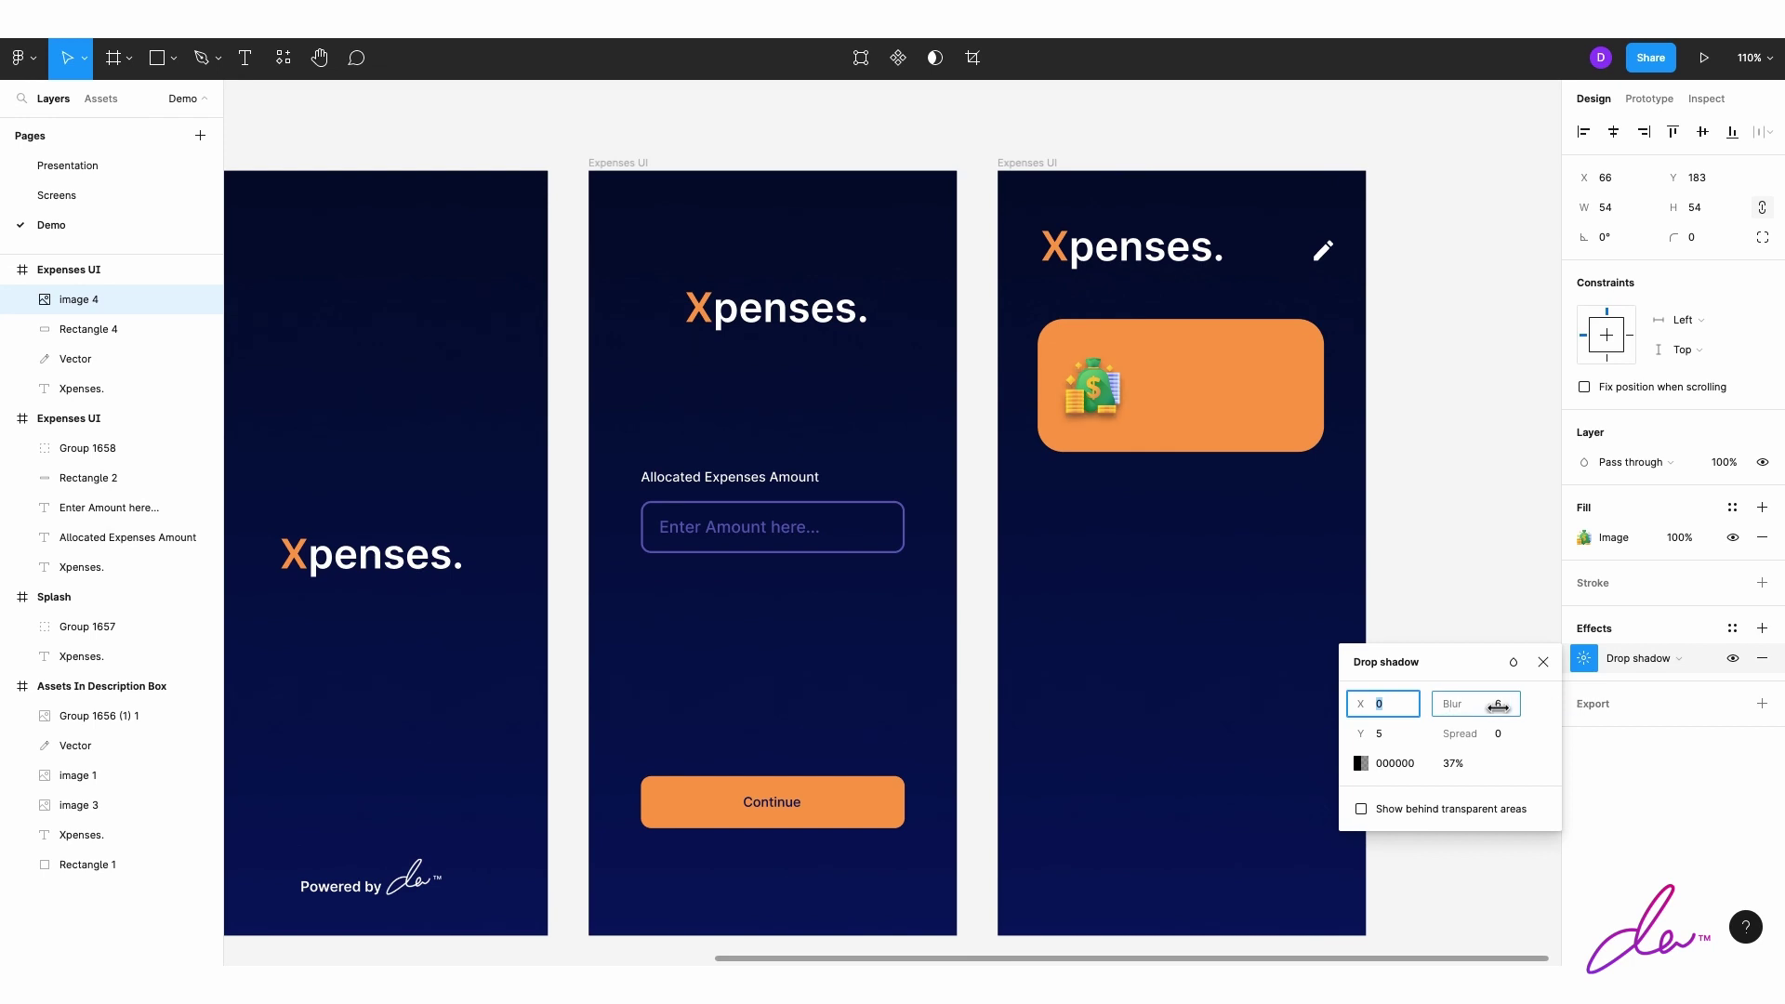
left_click(1360, 763)
left_click(1084, 721)
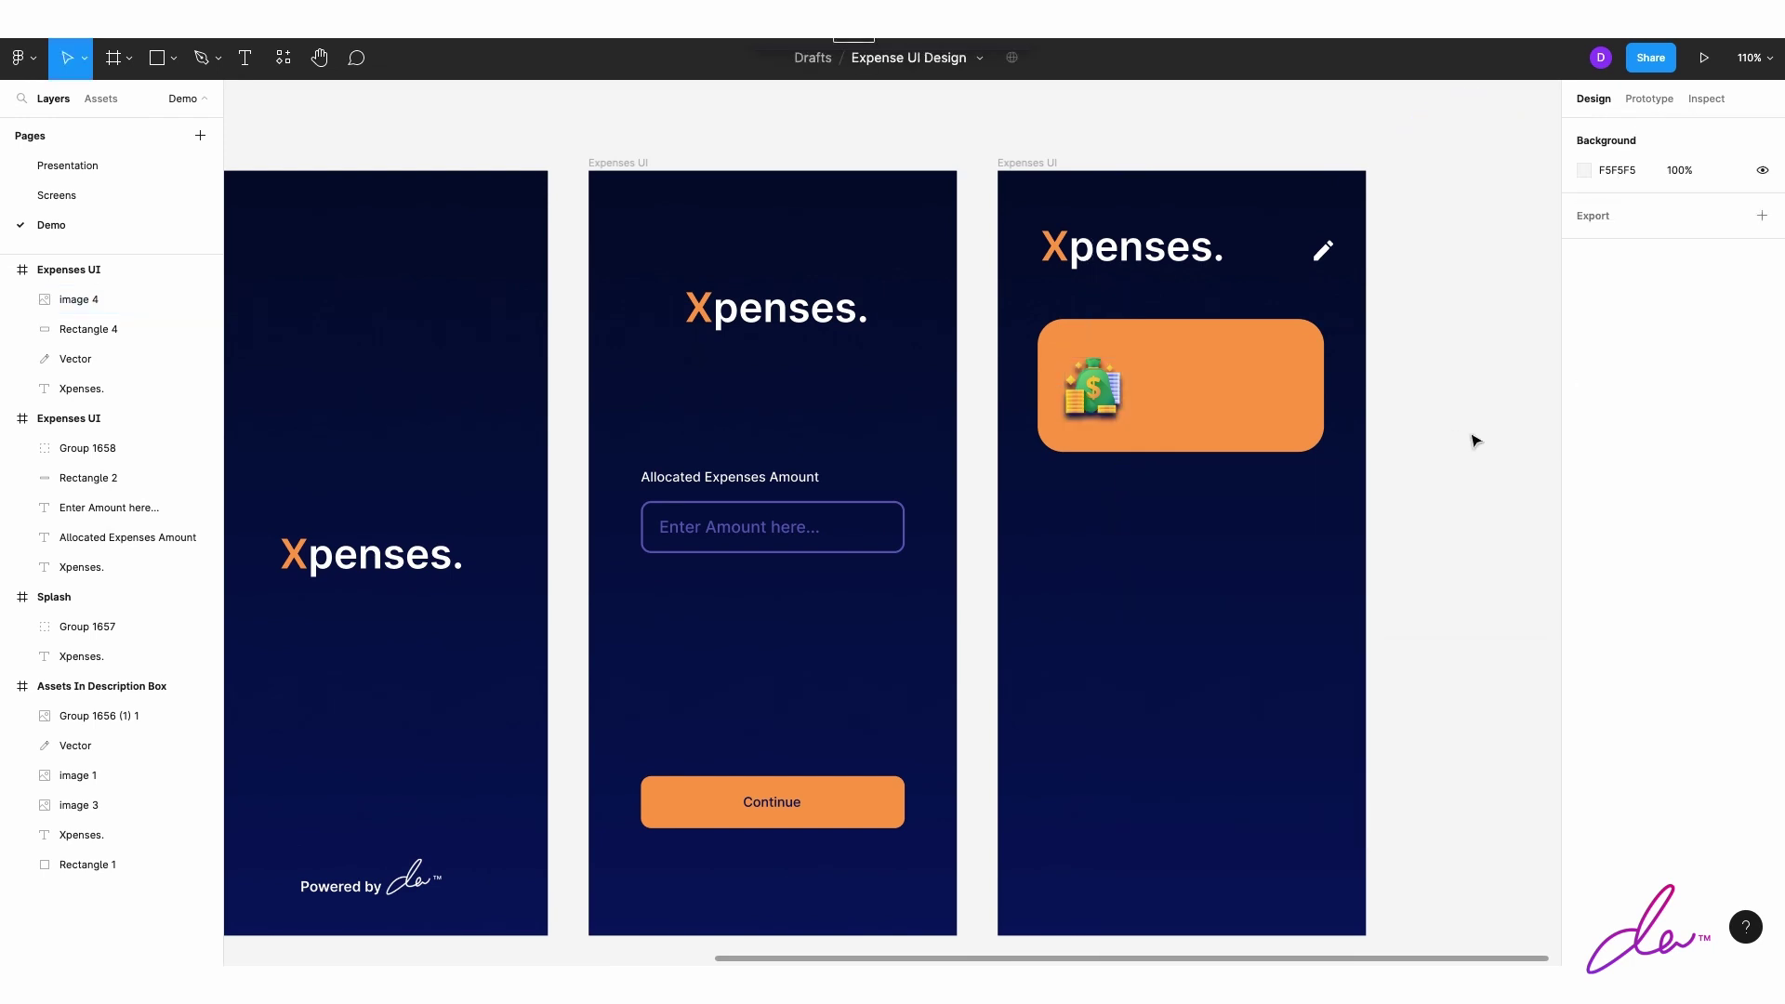
left_click(1120, 410)
left_click(1587, 659)
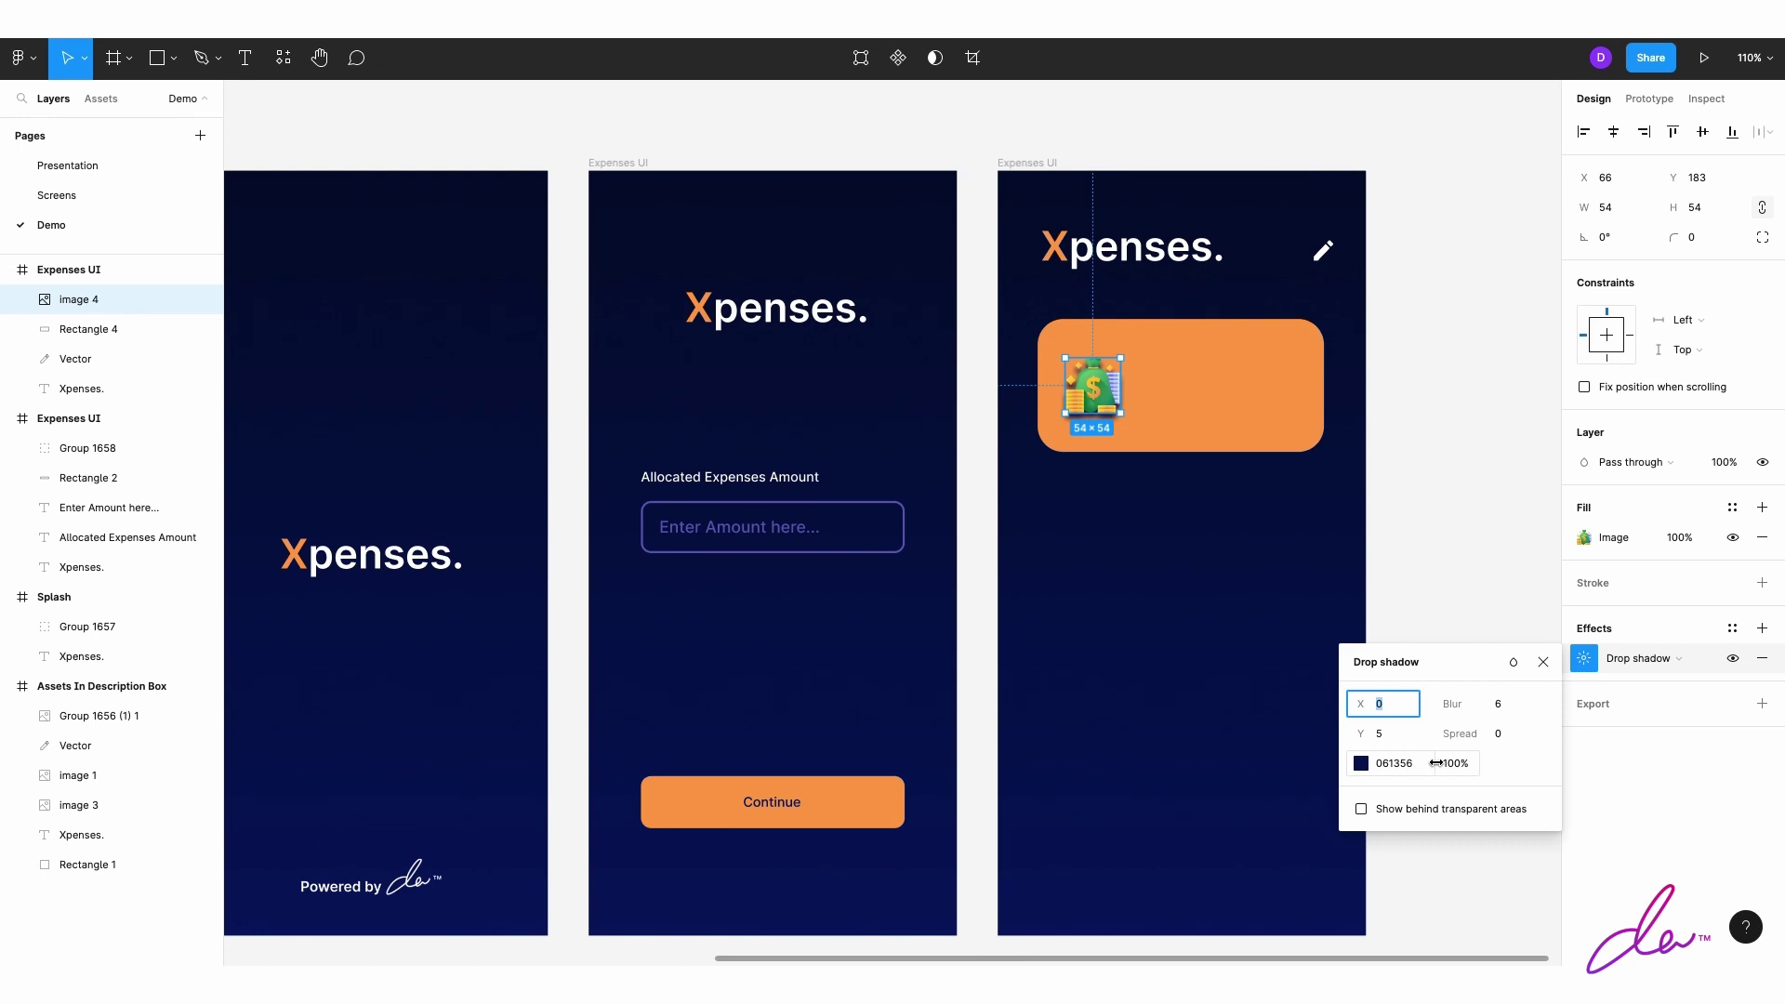
left_click_drag(1437, 763, 1420, 764)
left_click(1473, 524)
Step: Change the card fill to brighter orange FF9900 and shift the money-bag icon slightly right
left_click(1282, 435)
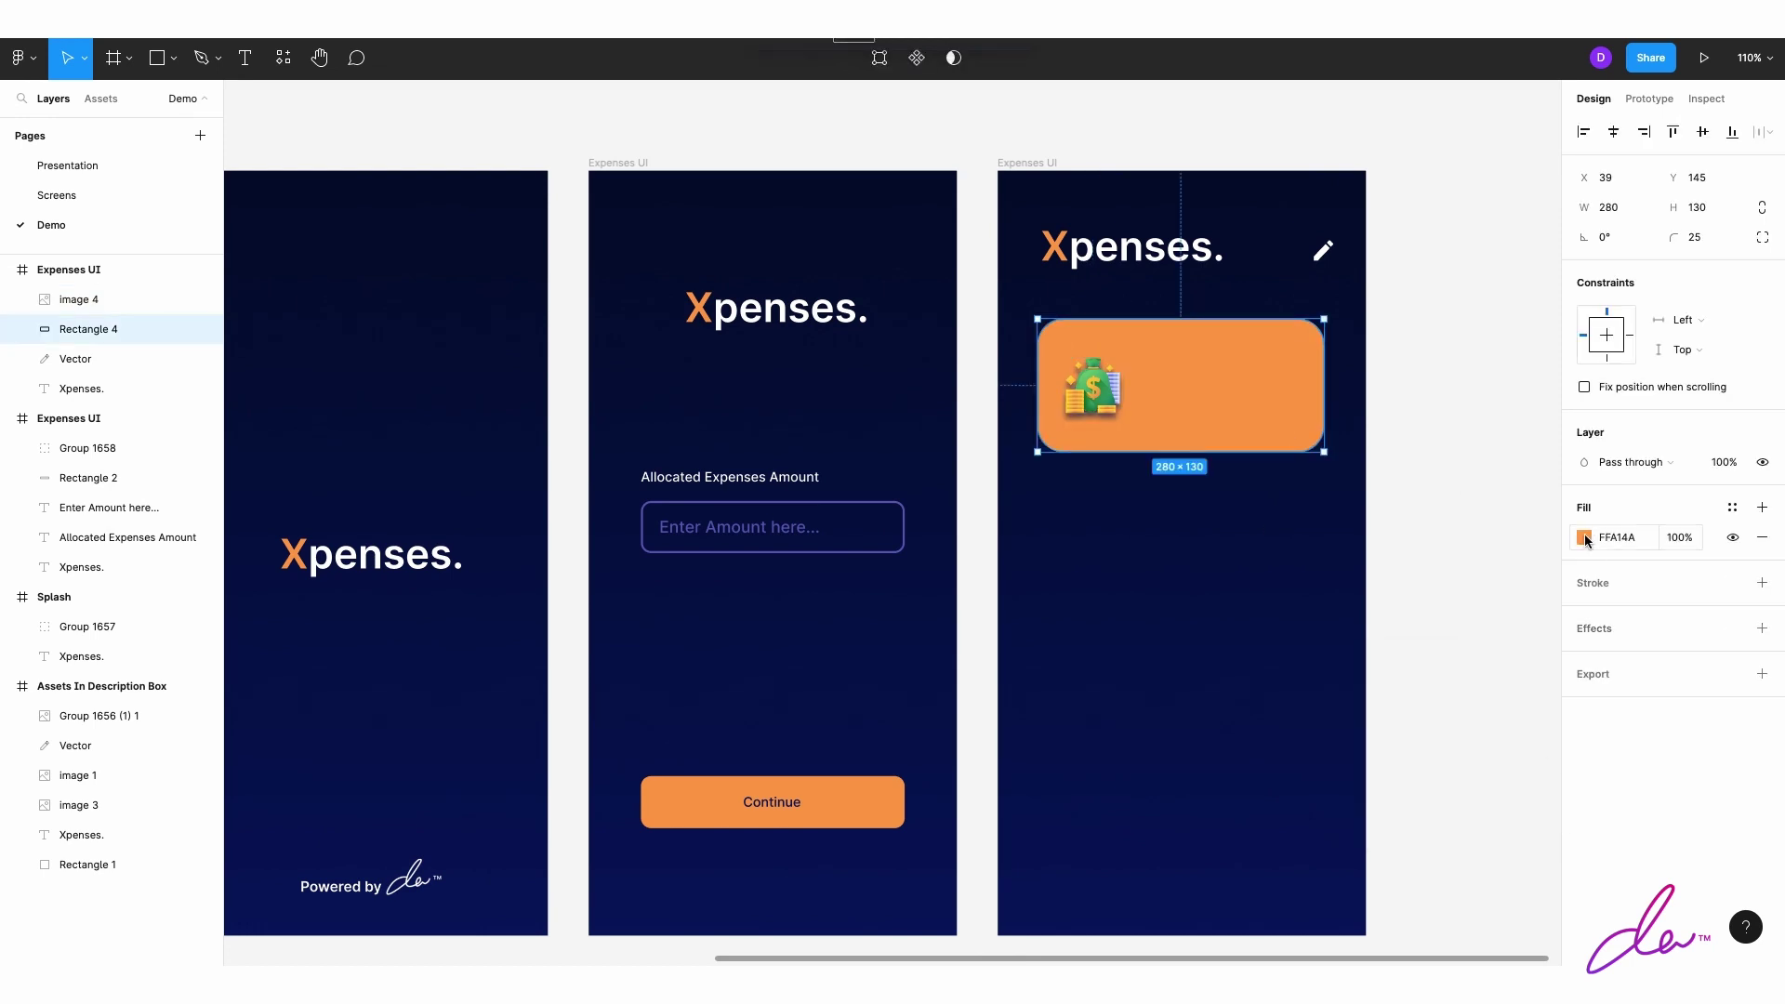
left_click(1586, 539)
left_click(1428, 876)
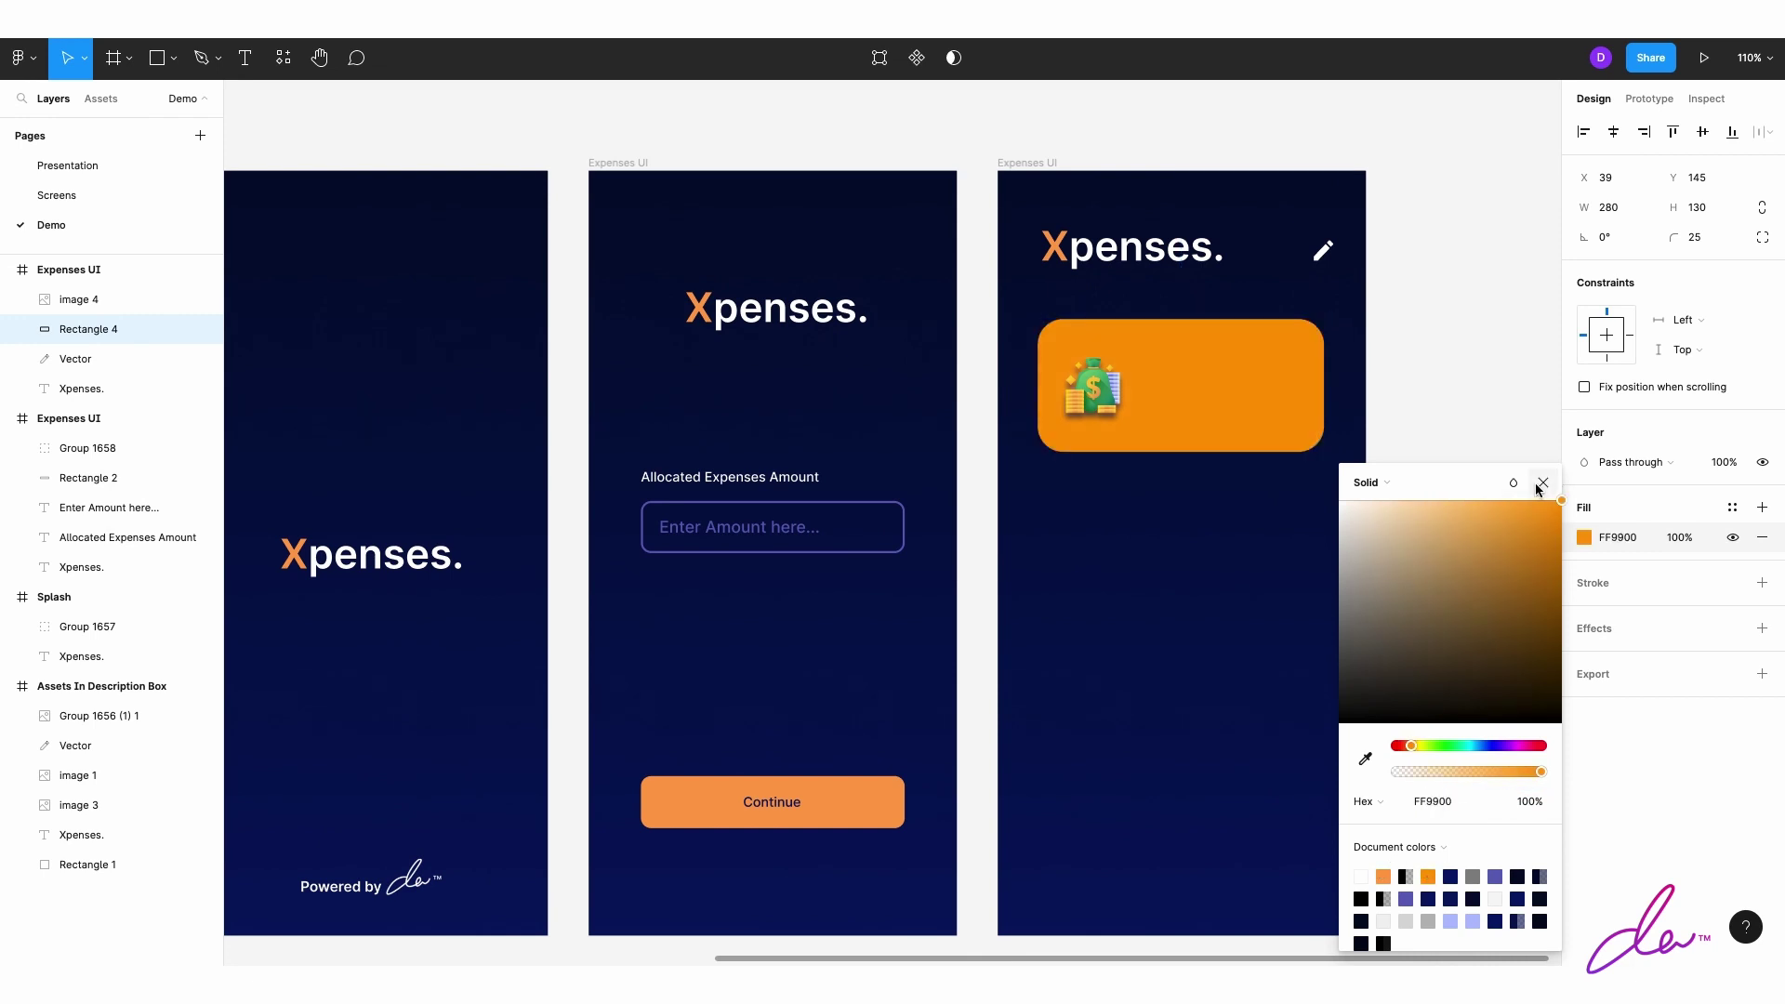
left_click(1539, 488)
left_click(1093, 389)
left_click_drag(1094, 389, 1103, 389)
left_click(1132, 455)
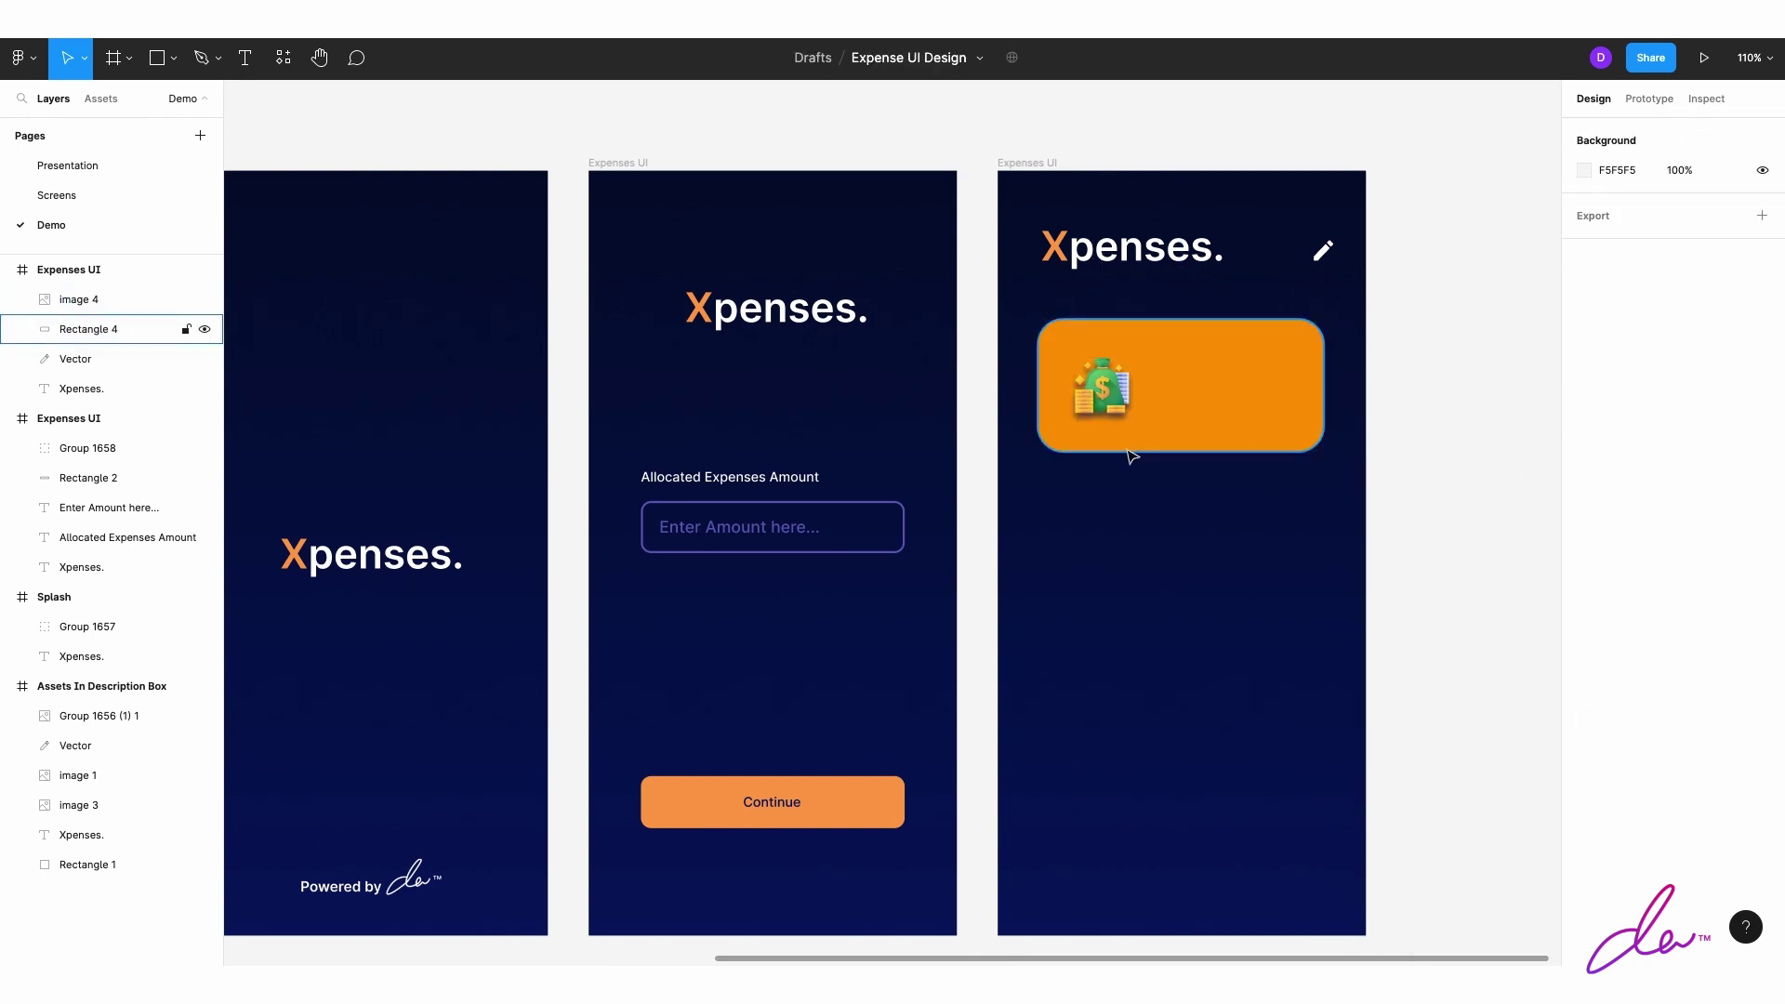
left_click(1102, 389)
left_click(1288, 460)
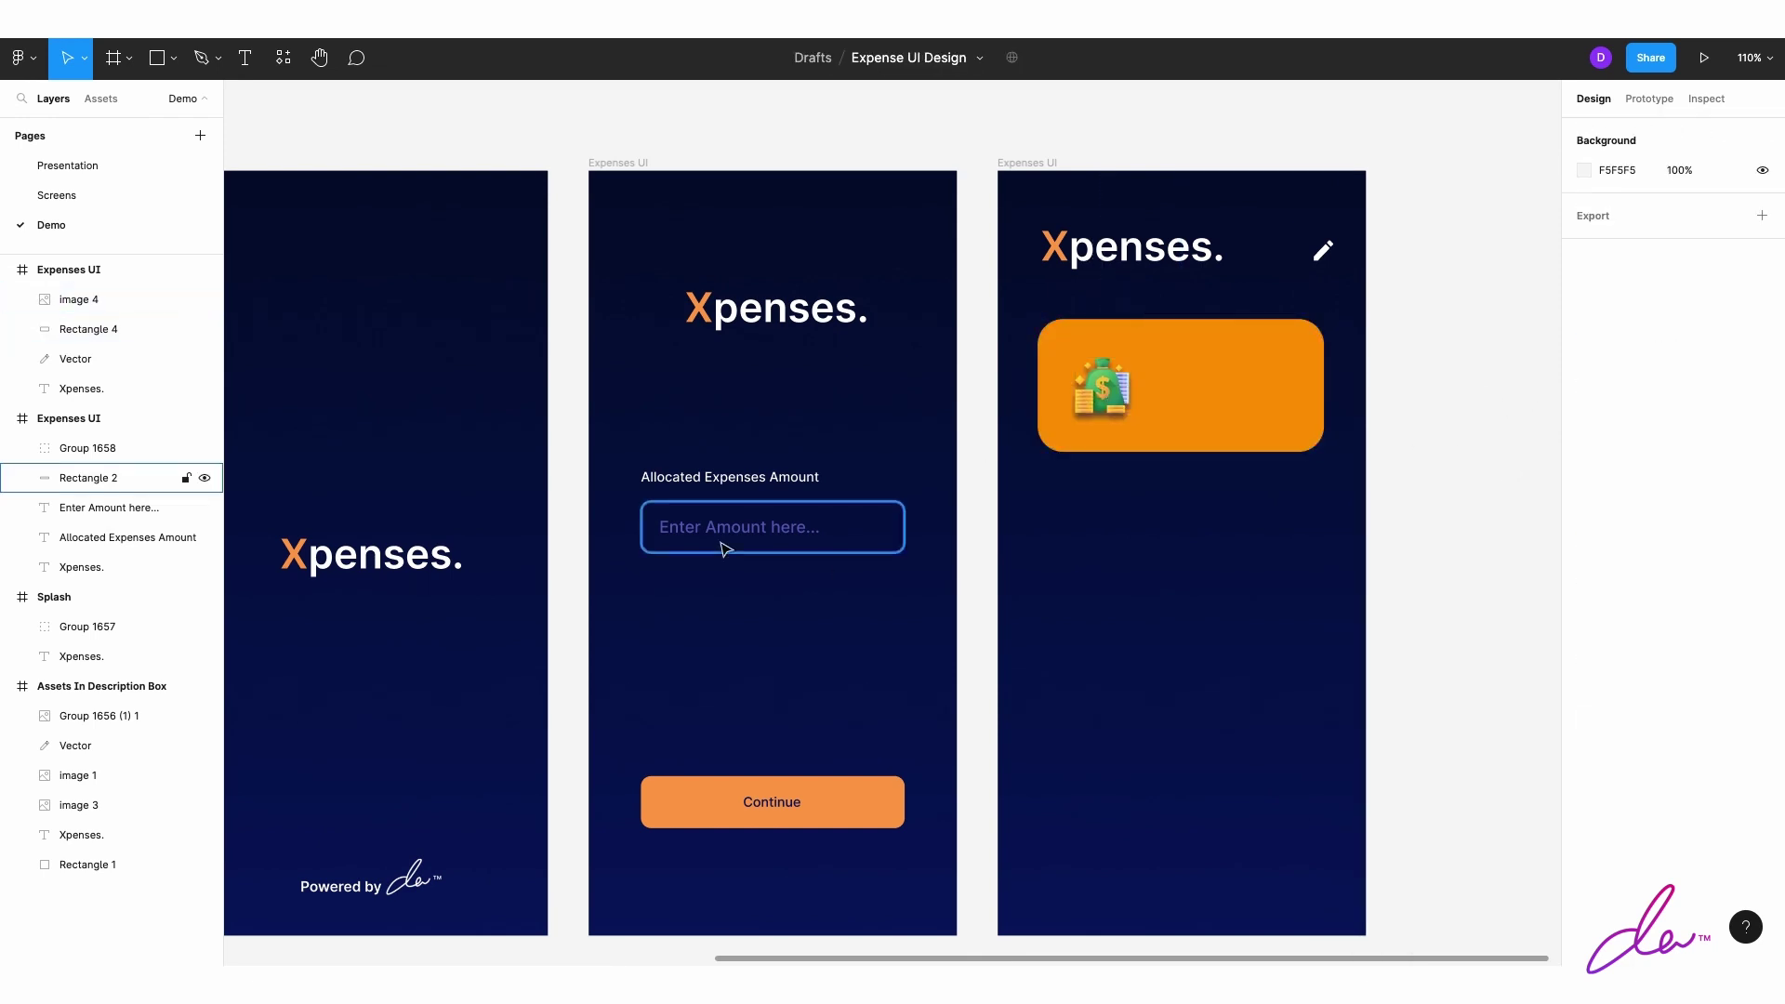
Step: Add a ₹ 100.00 amount in bold black size 28 inside the orange card
left_click(730, 477)
key("ctrl+c")
key("ctrl+v")
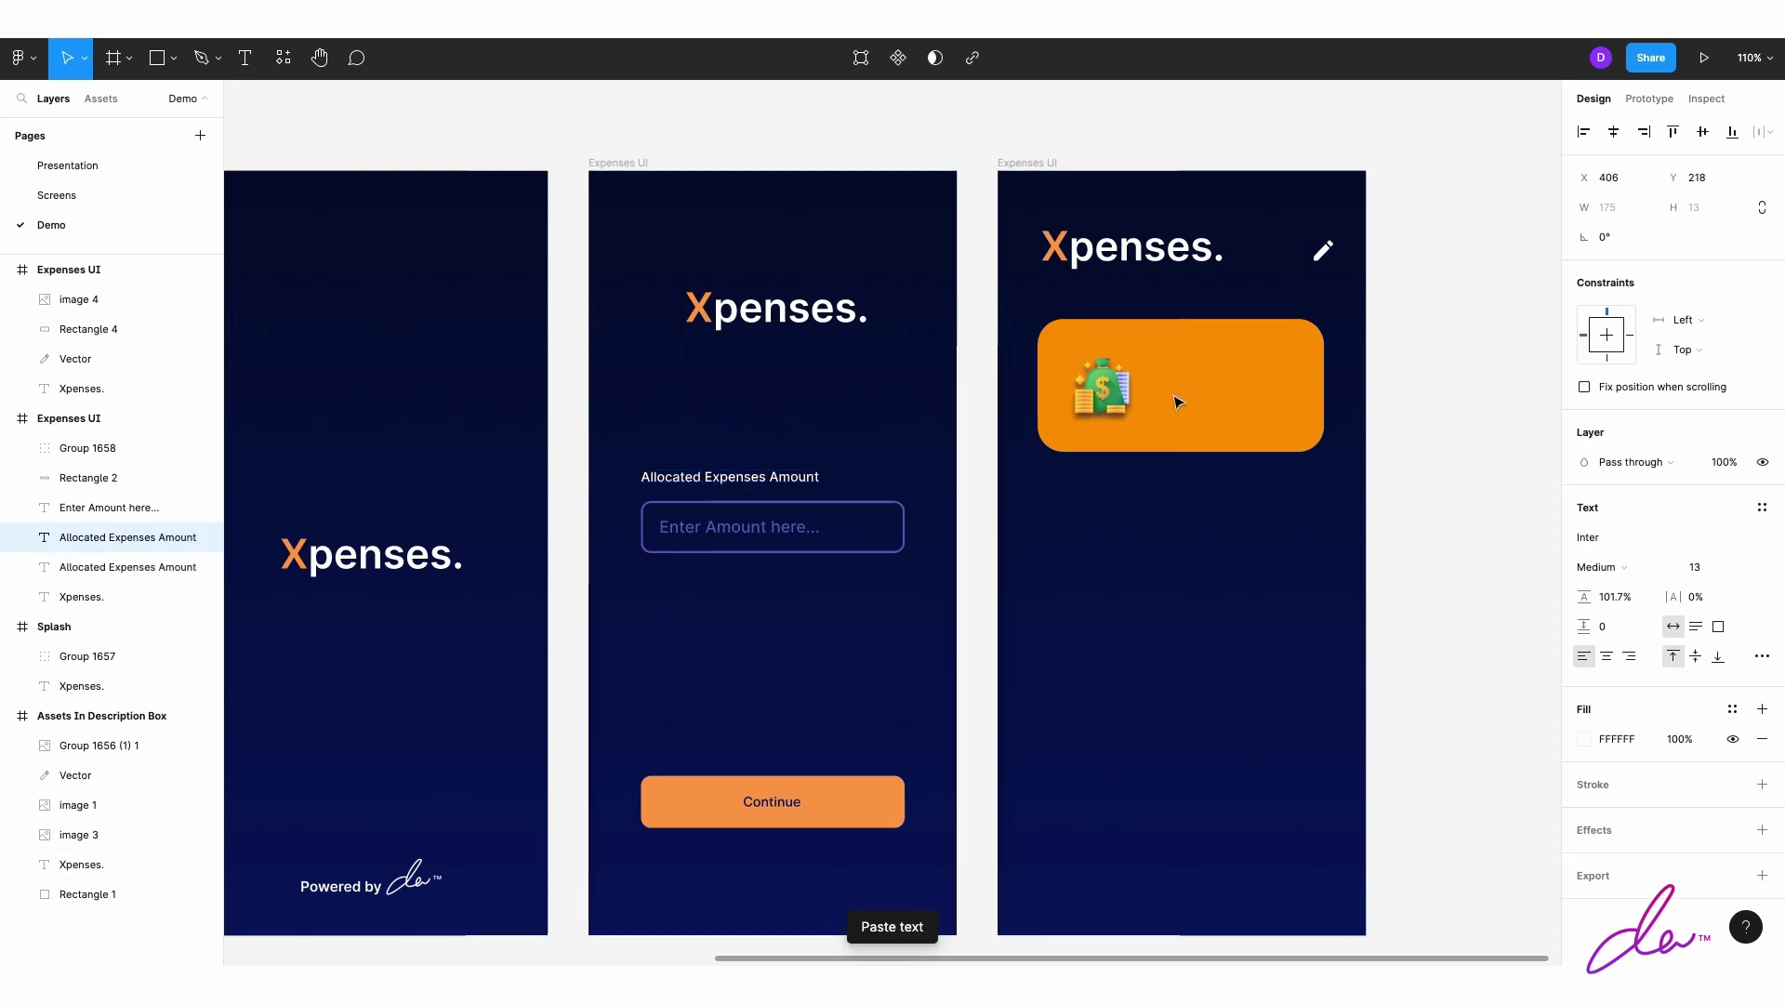
key("Return")
type("₹ 100.00")
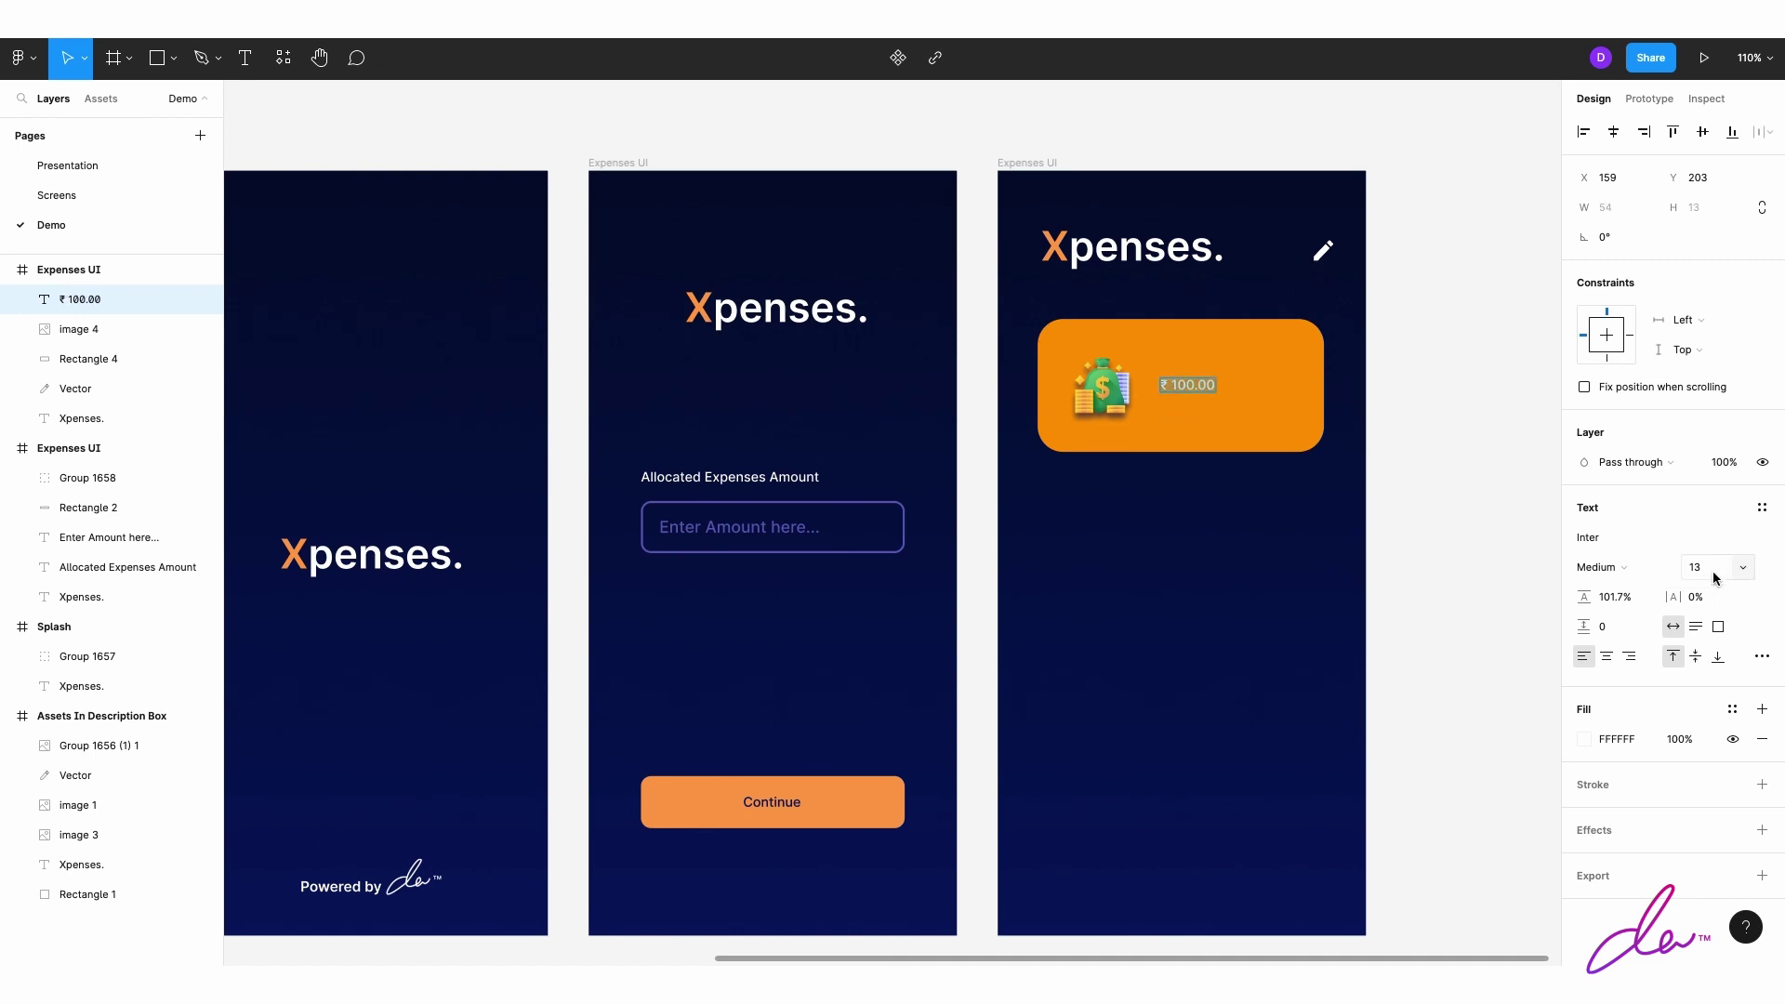
type("35")
key("Return")
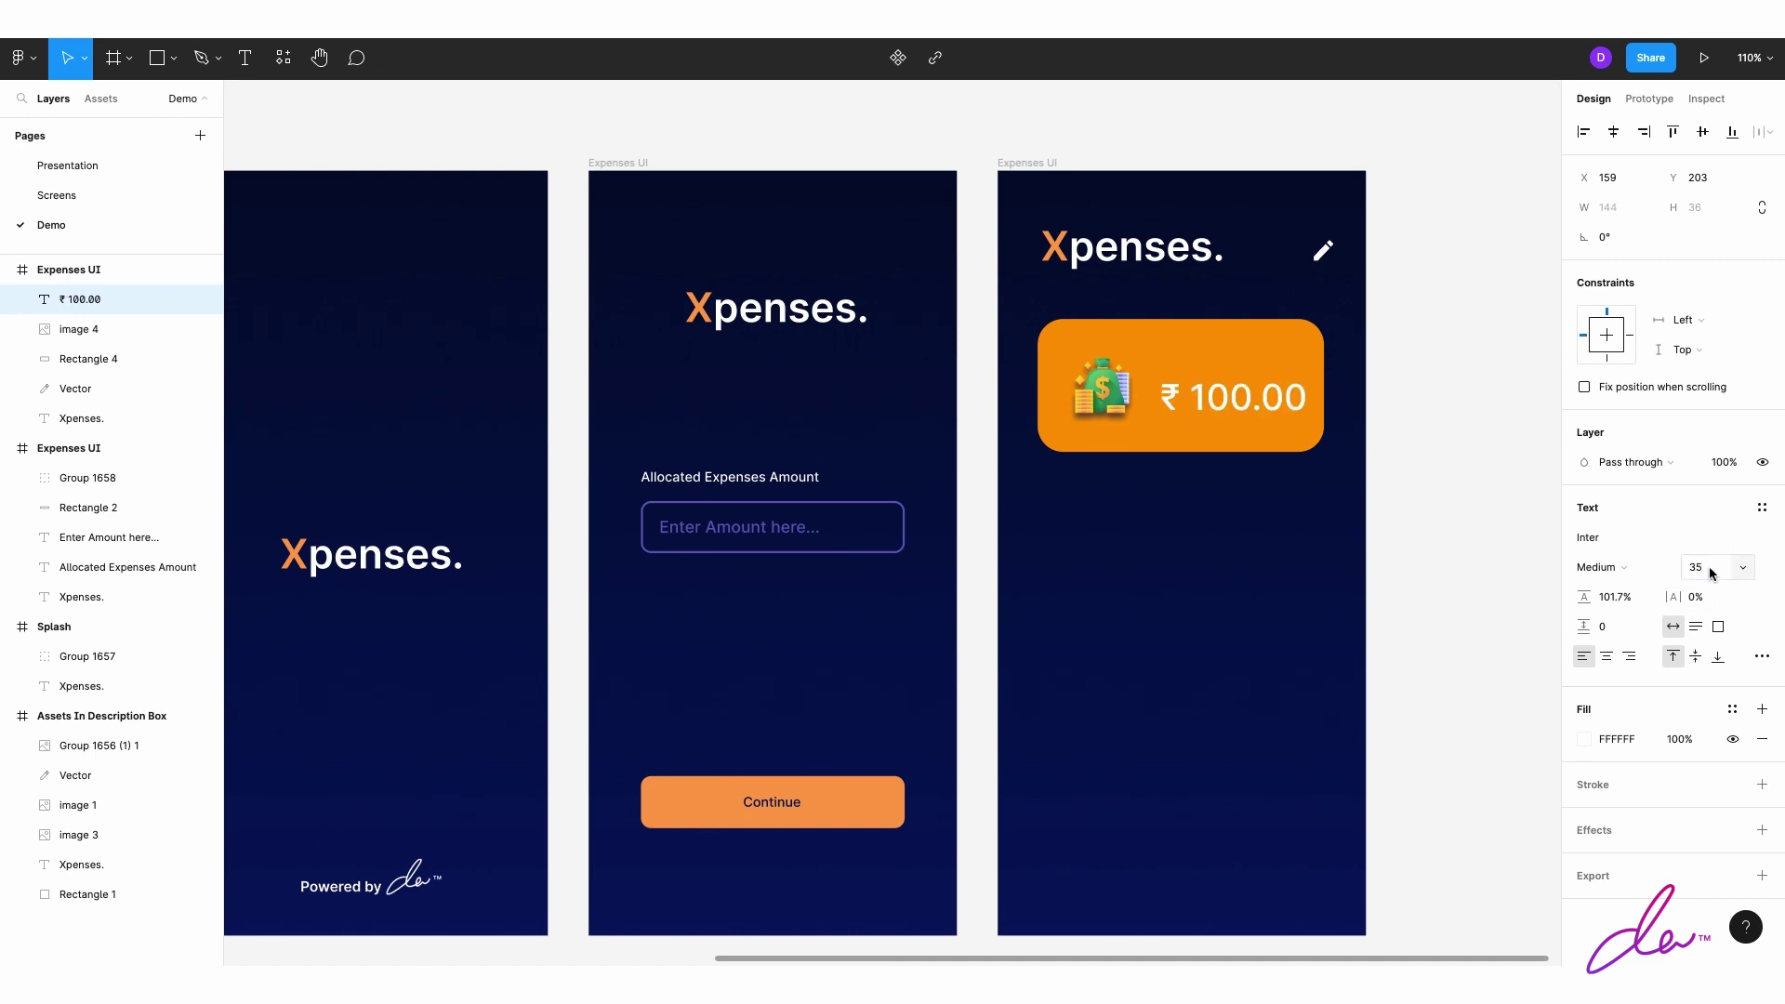
left_click(1706, 567)
type("3")
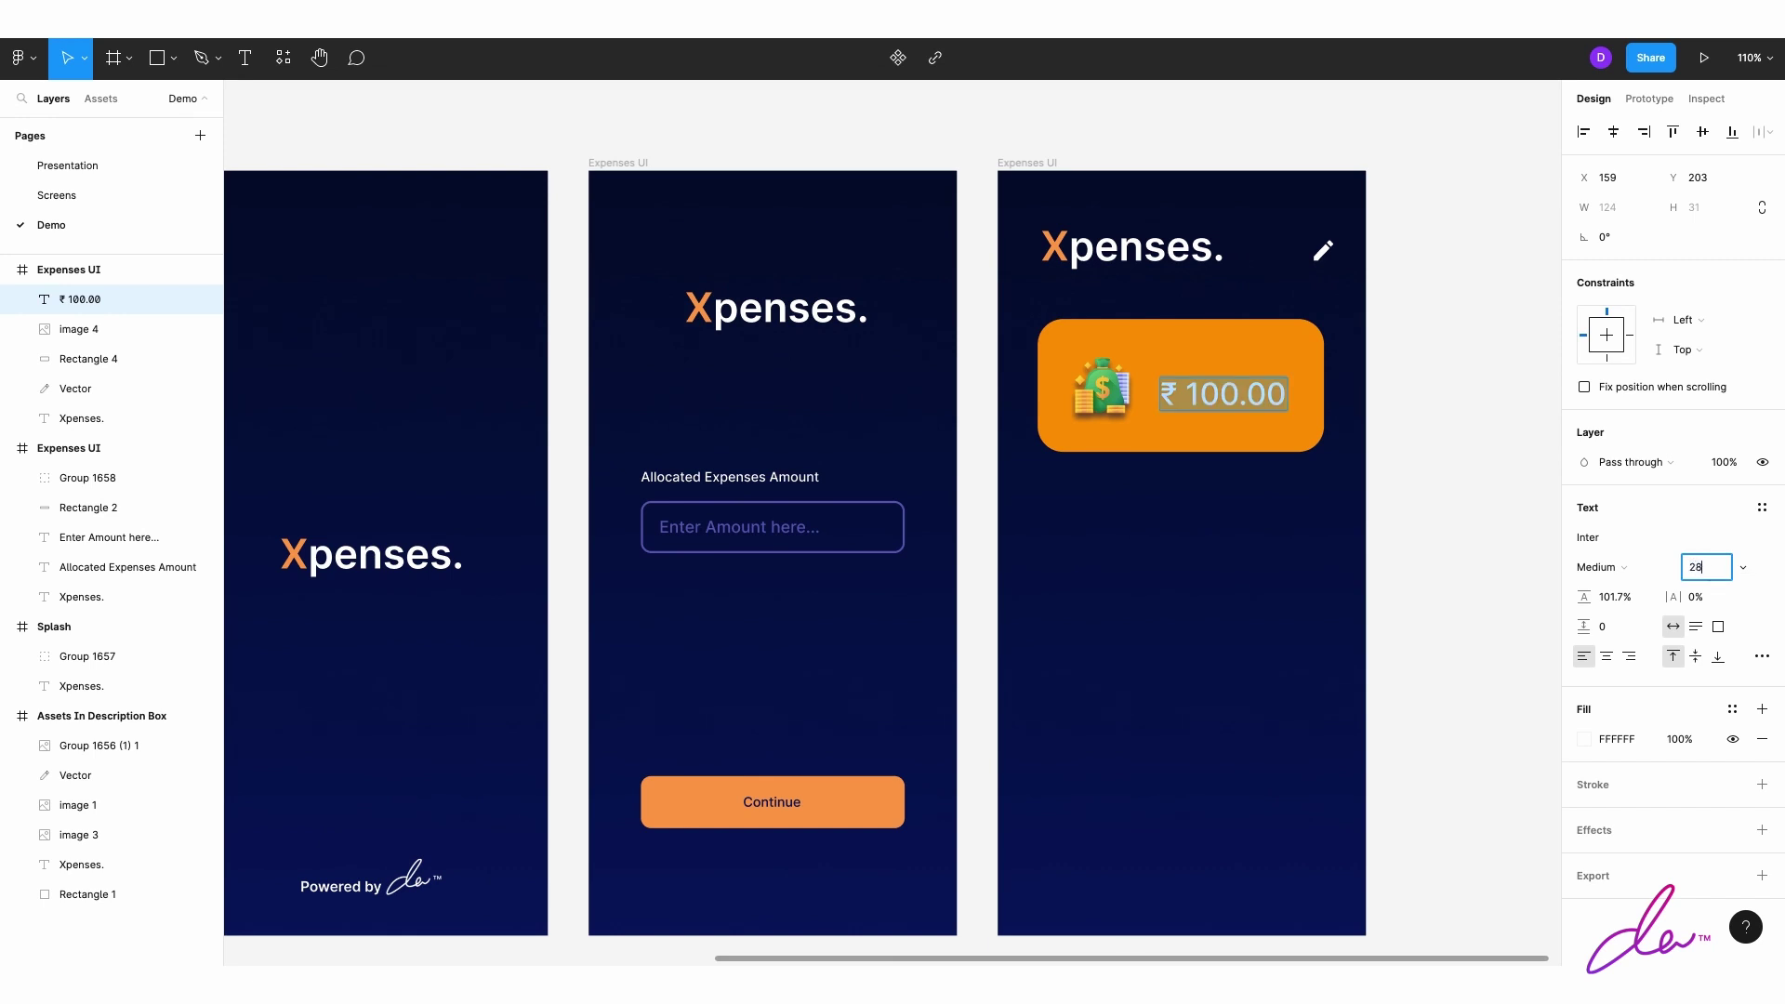
key("Return")
left_click(1623, 567)
left_click(1654, 621)
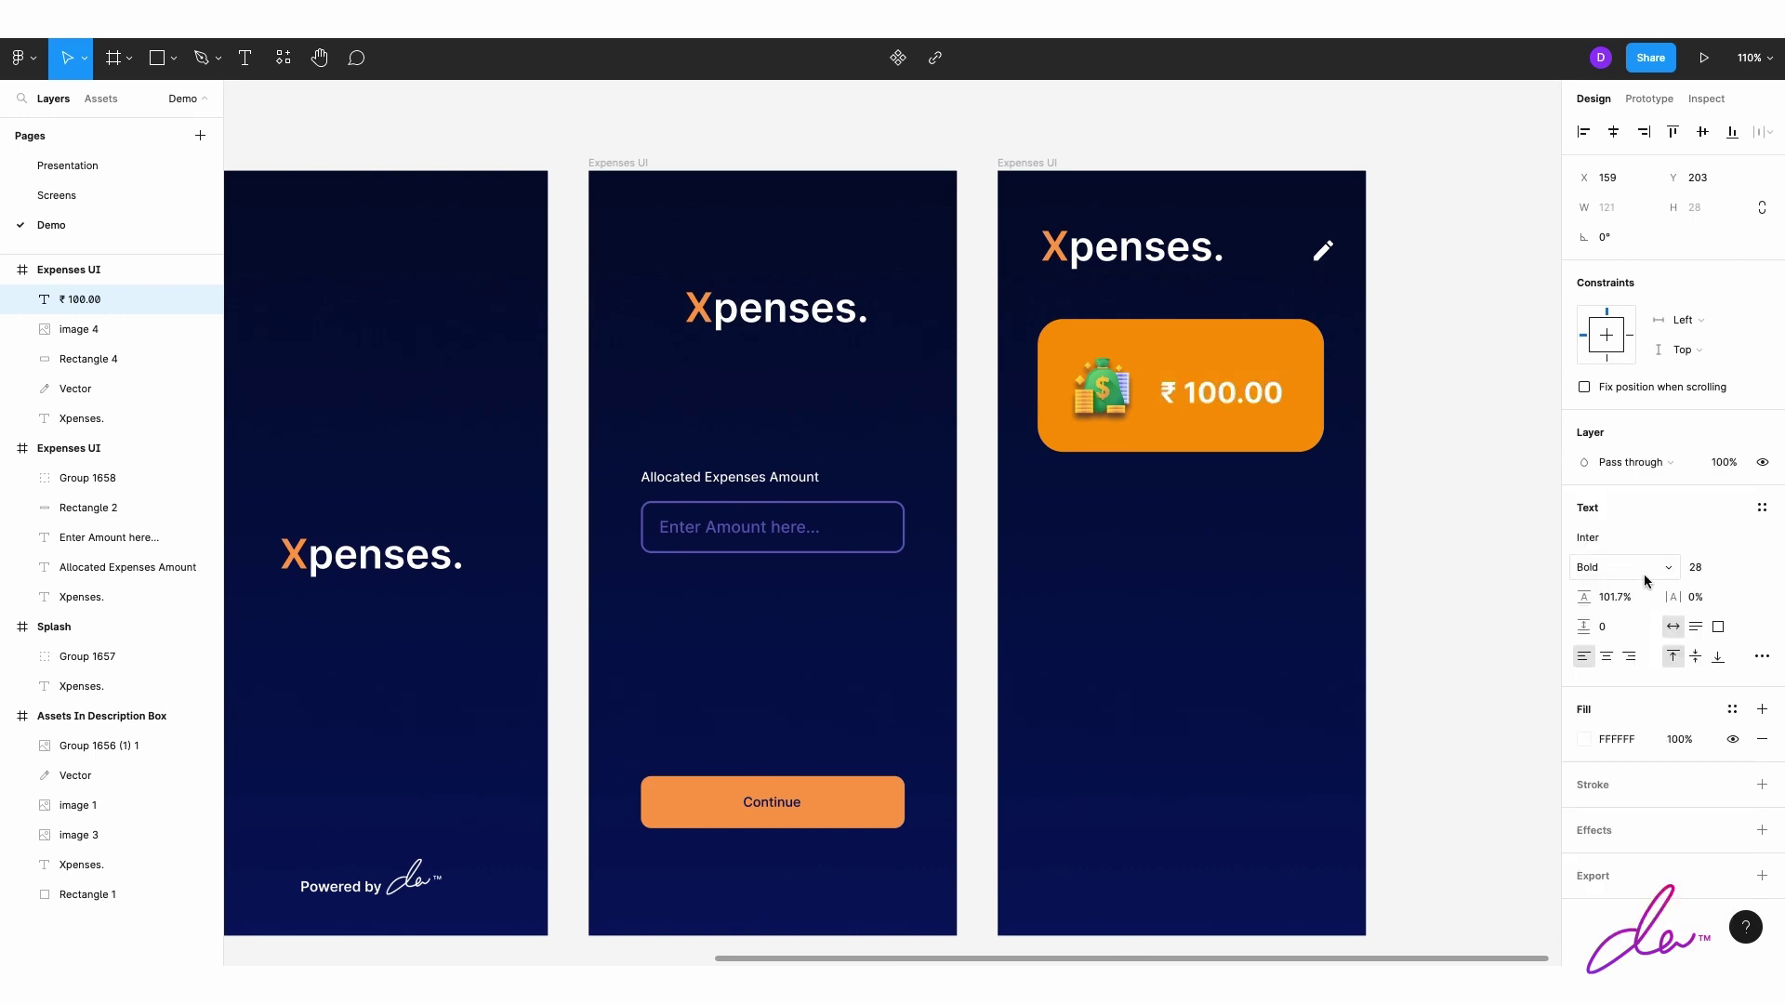
left_click(1585, 739)
left_click(1343, 711)
left_click_drag(1218, 398, 1216, 392)
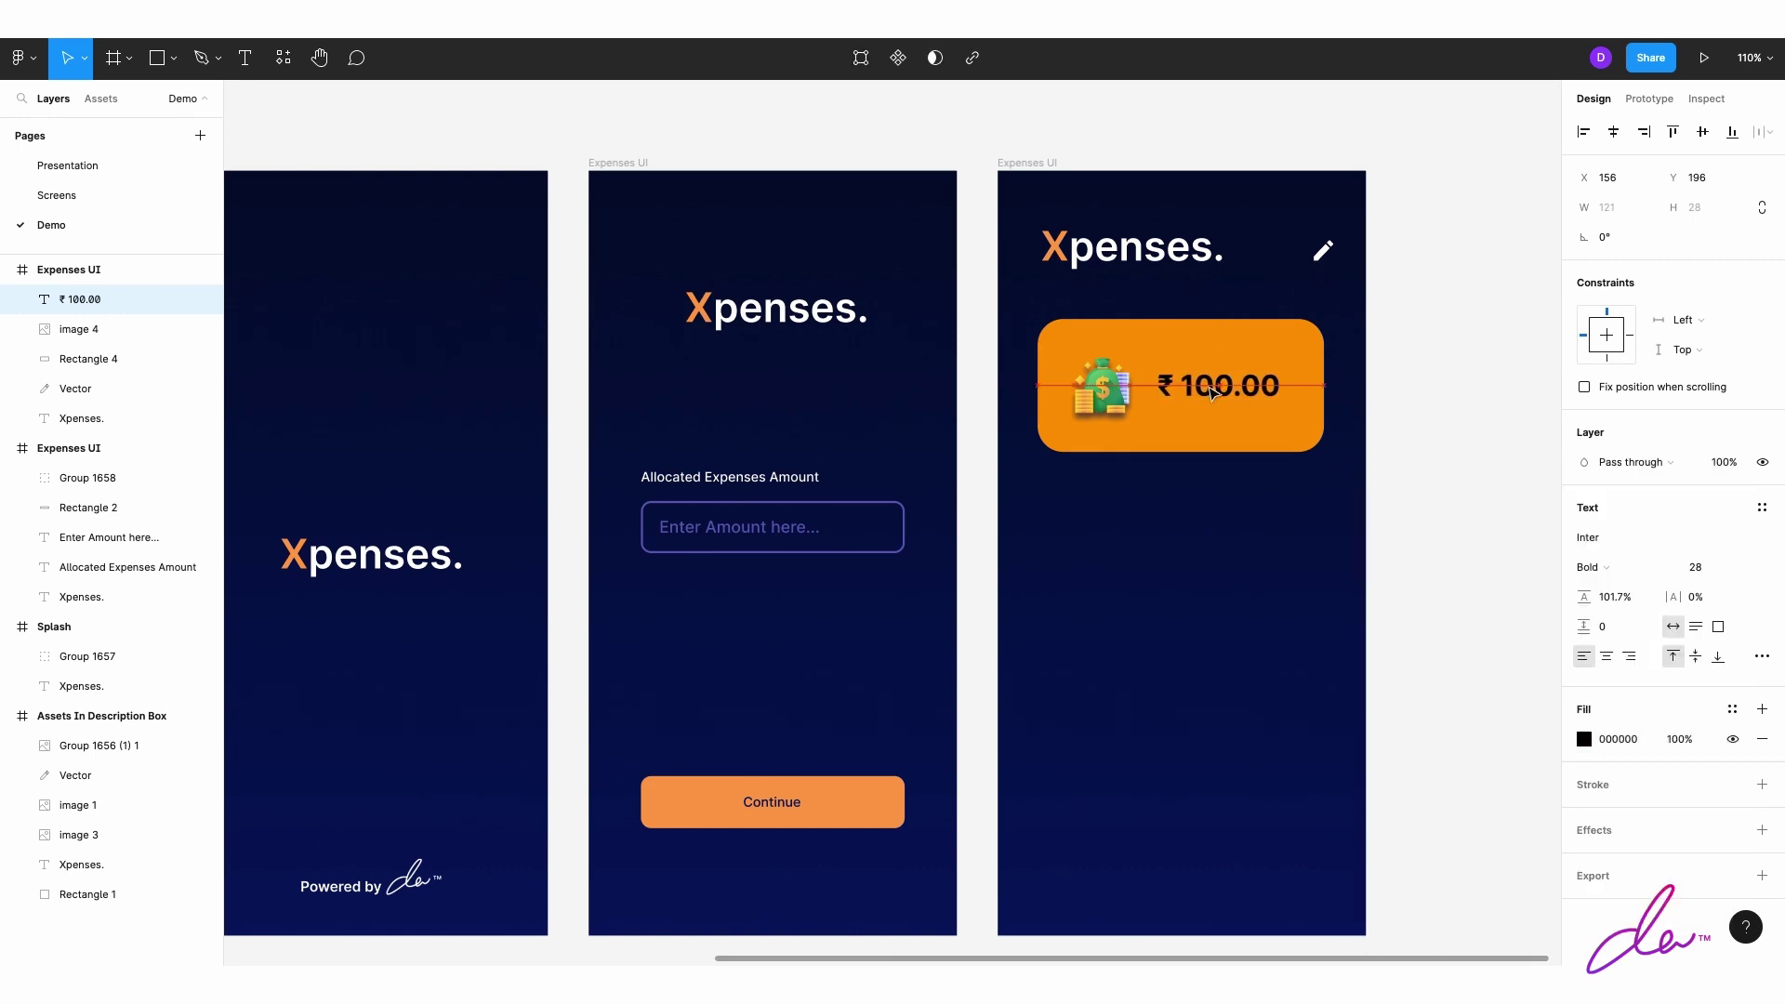
Step: Add a black 'Total Fund Left' caption just under the amount
left_click(729, 476)
key("ctrl+c")
key("ctrl+v")
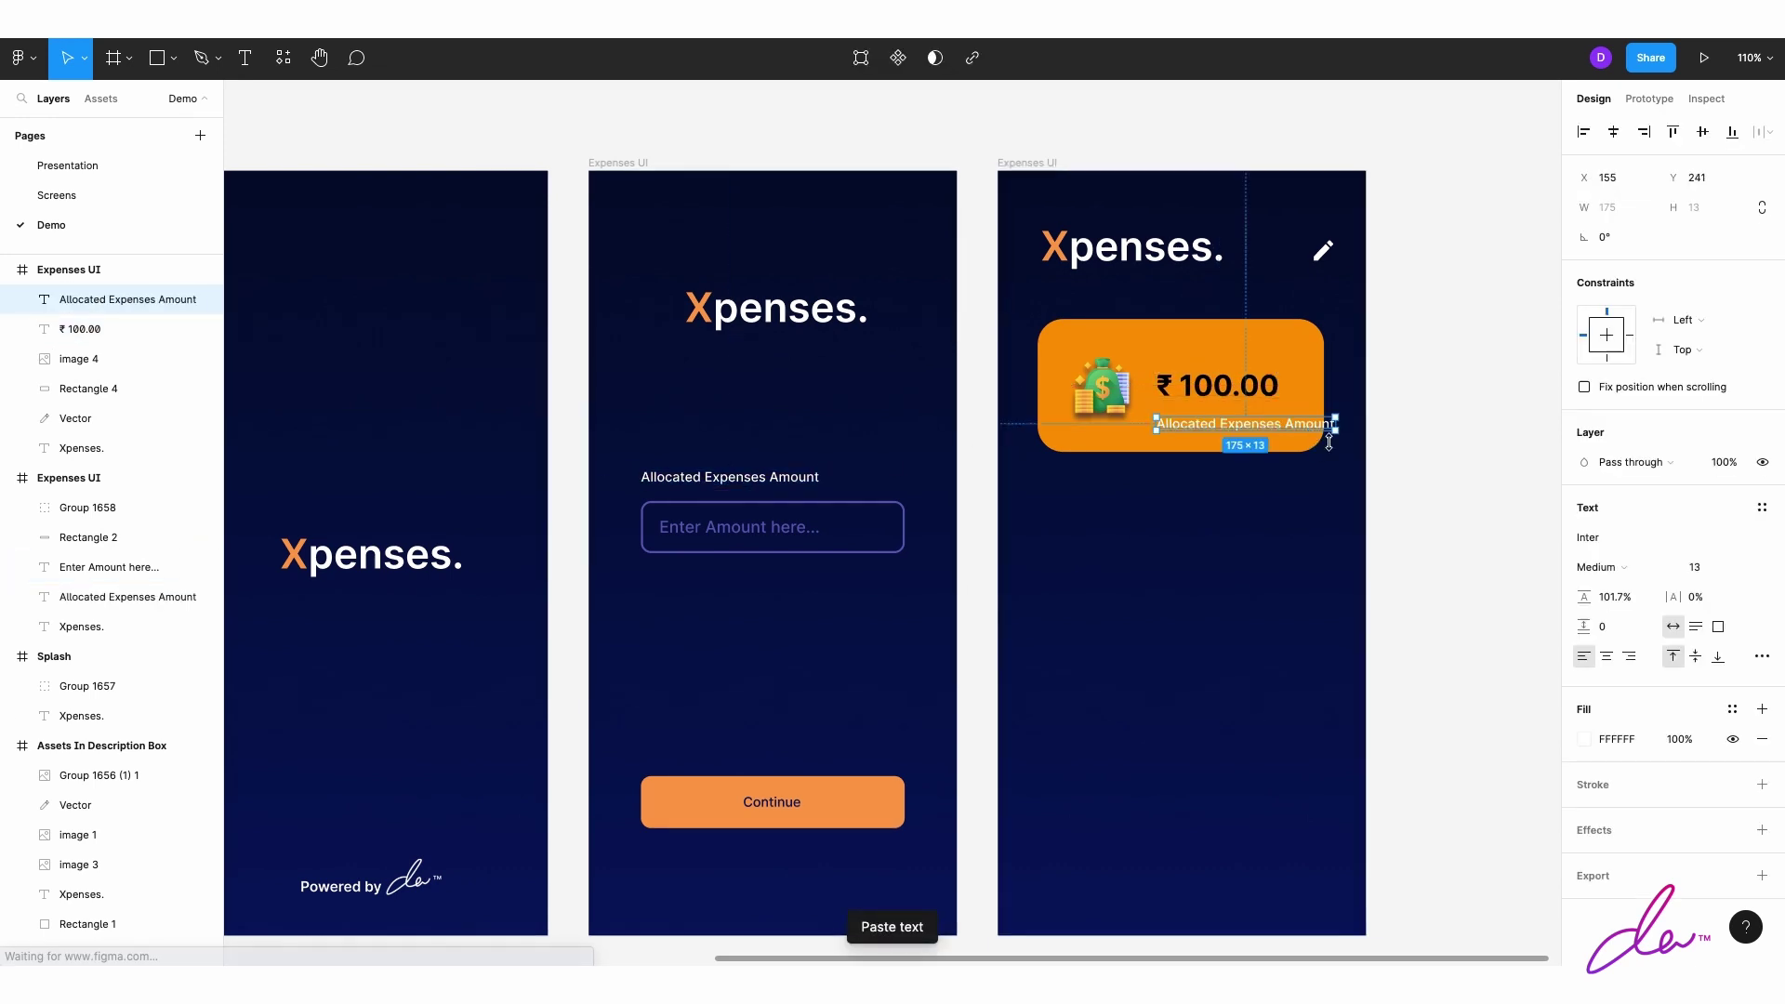
left_click_drag(1318, 434, 1316, 423)
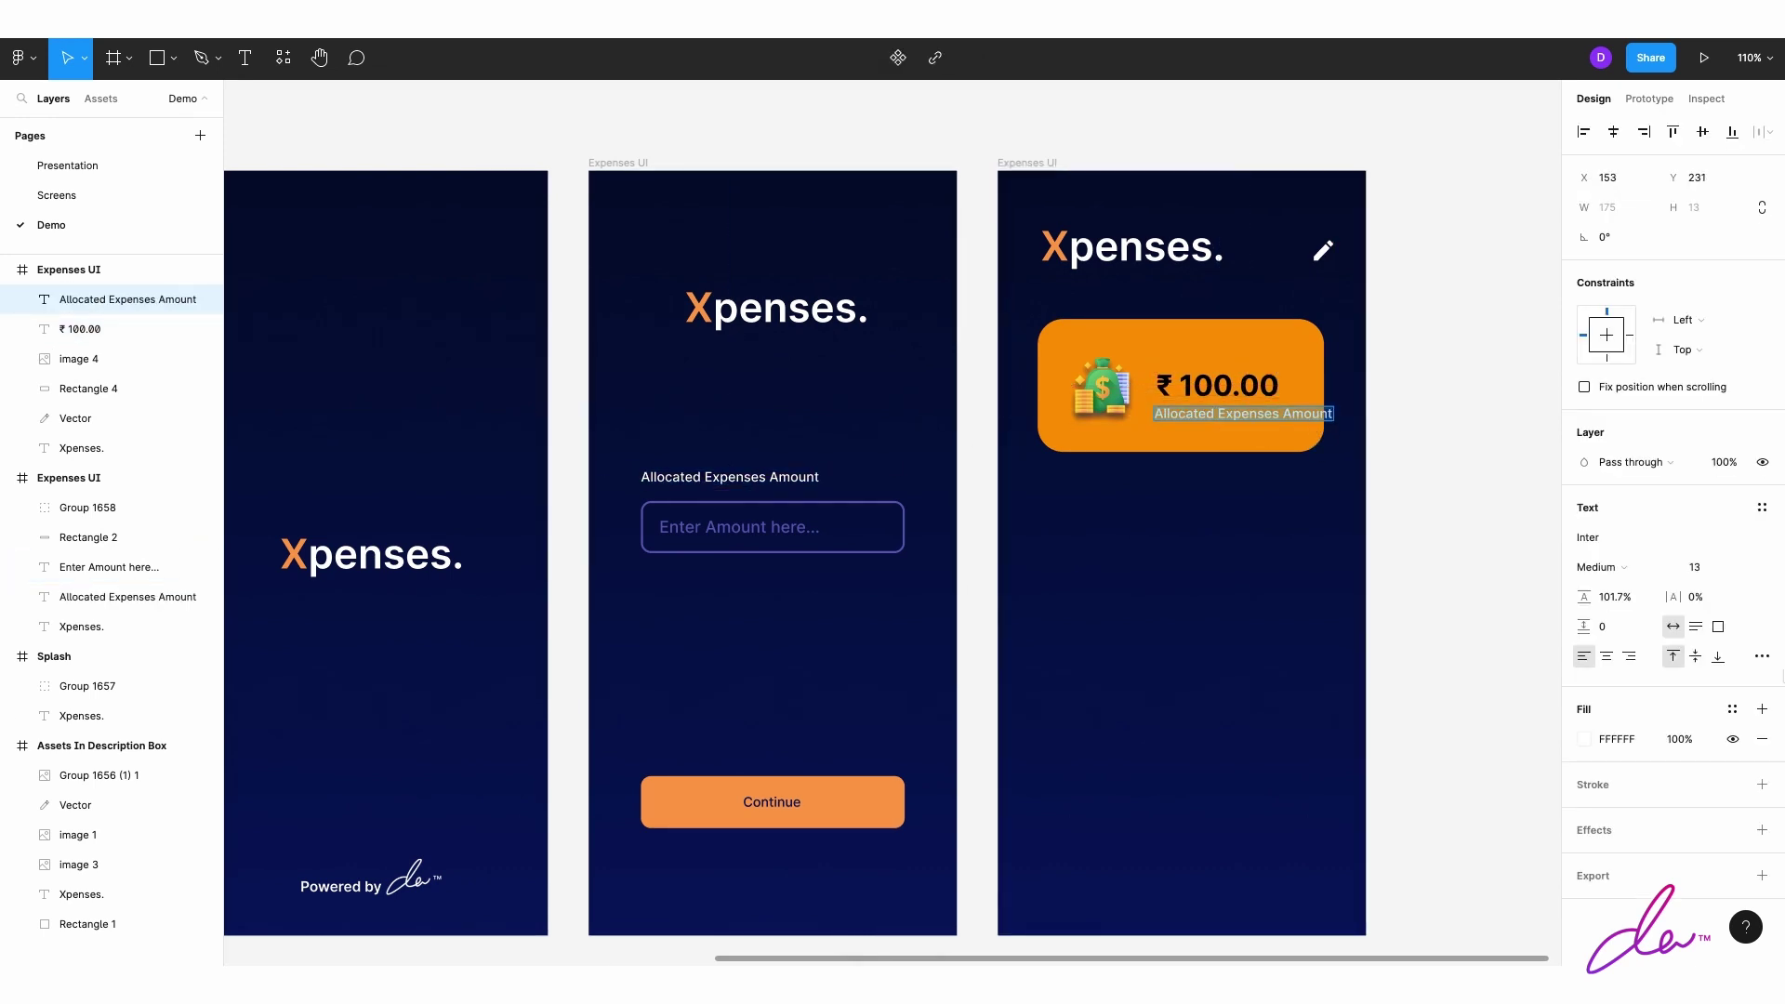
type("Total Fund Left")
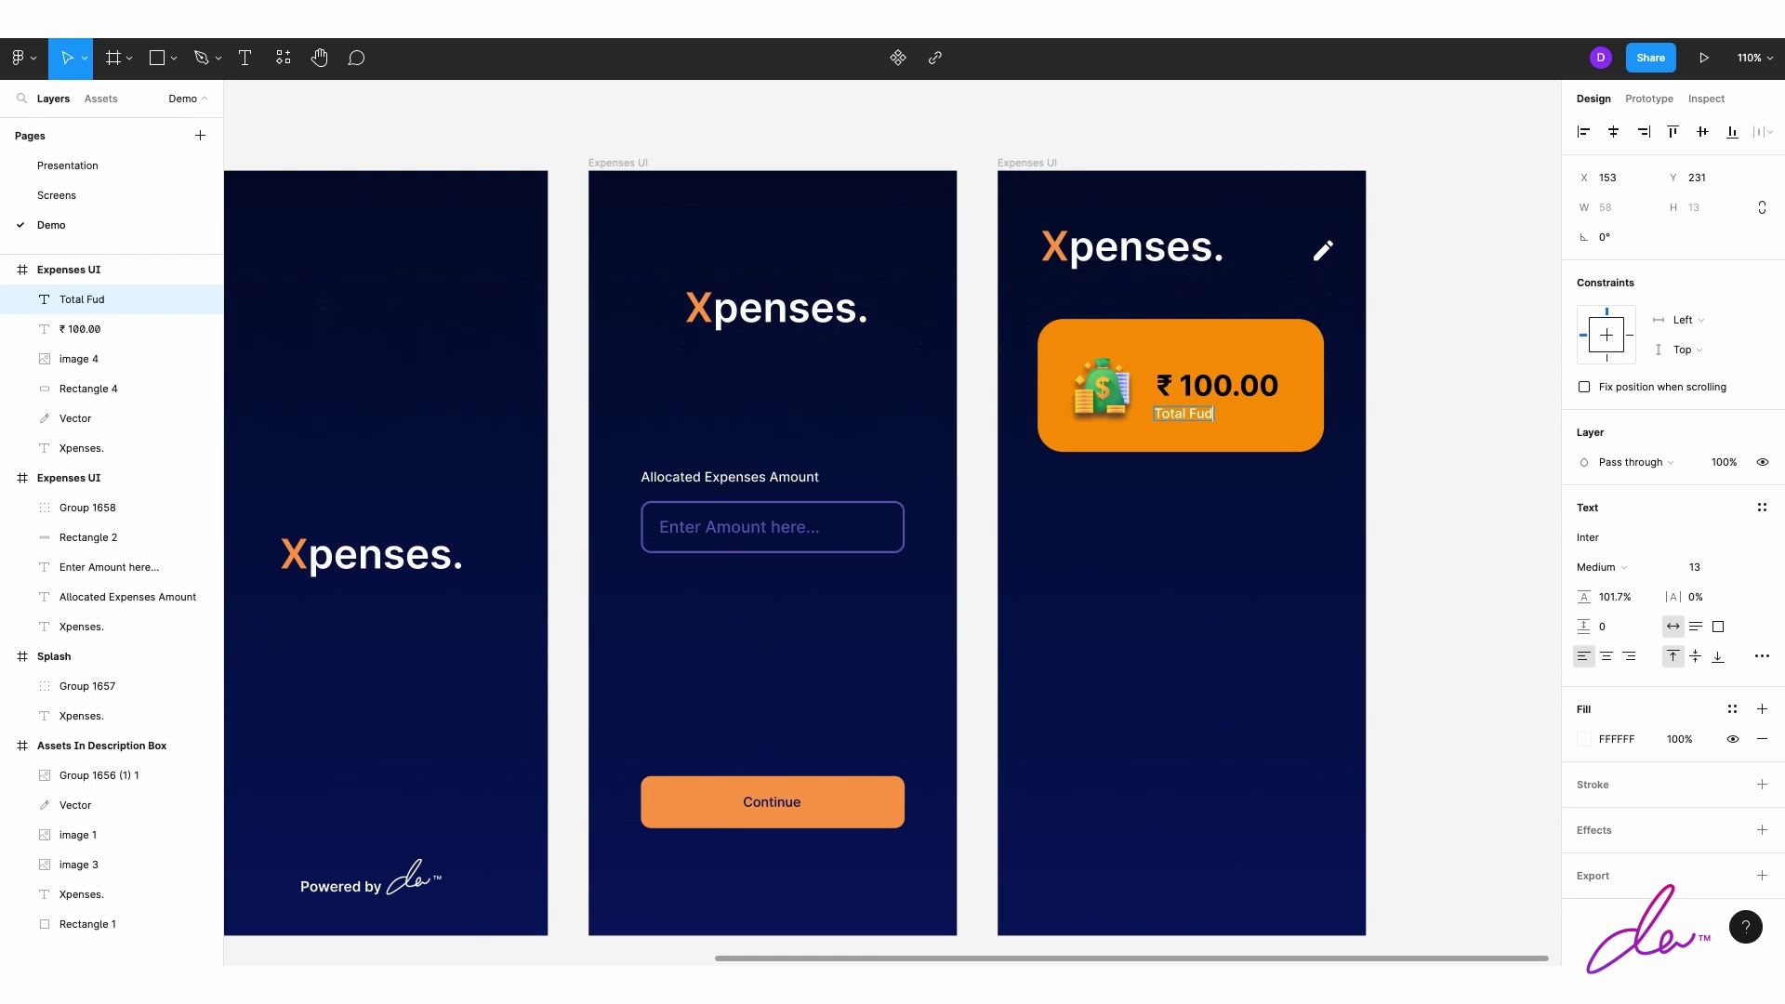
left_click(1585, 738)
left_click_drag(1388, 685, 1404, 749)
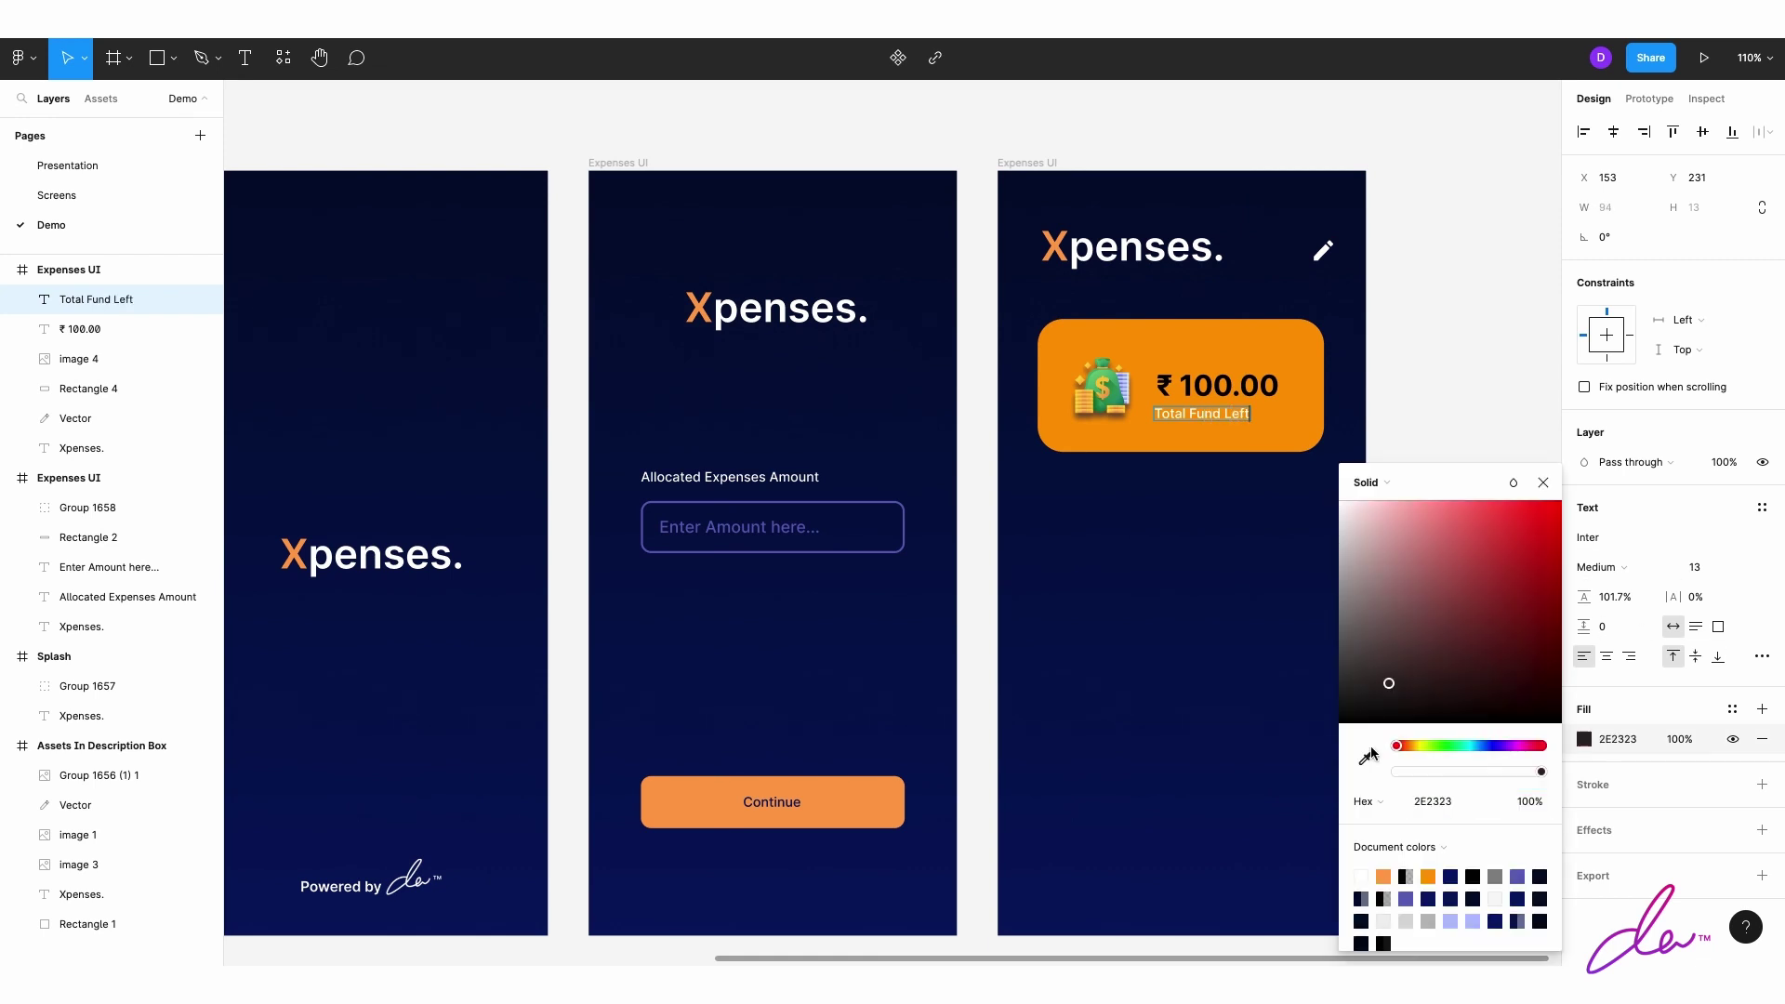
left_click(1543, 483)
Step: Realign the amount and caption, moving them up within the orange card
scroll(1403, 298, "down", 3)
scroll(1367, 355, "up", 3)
left_click(1239, 385)
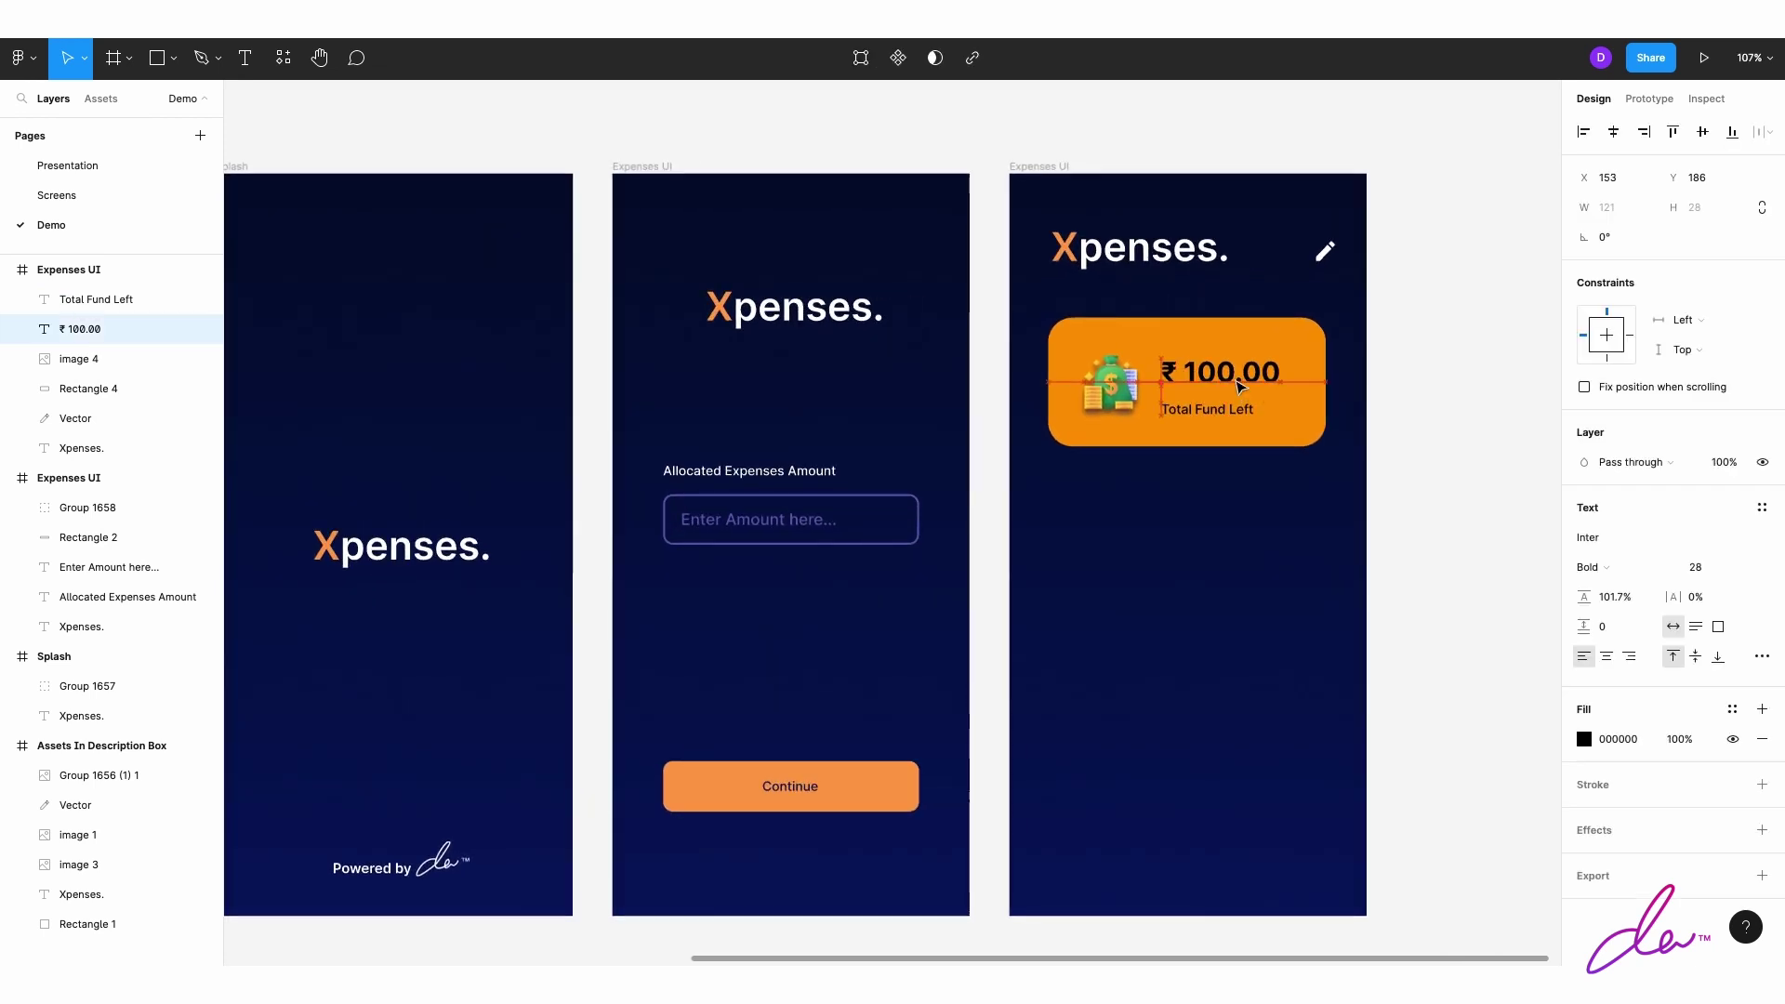
left_click_drag(1240, 385, 1239, 392)
left_click(1357, 409)
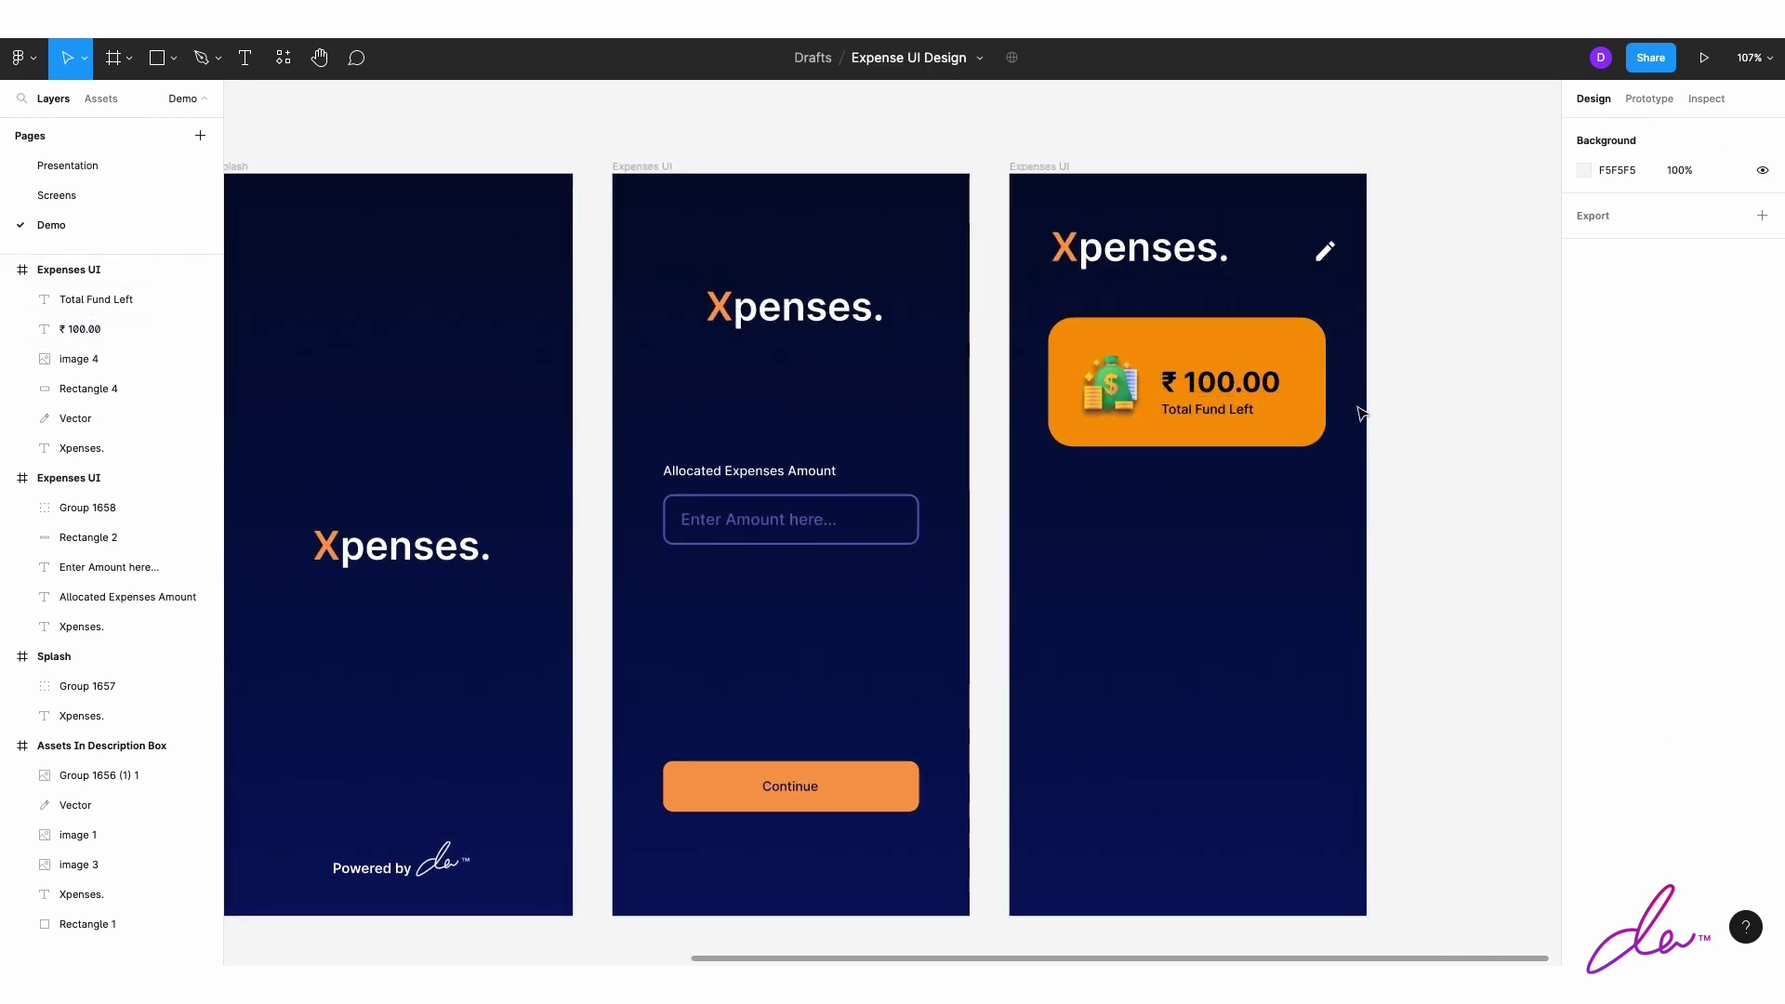
scroll(1386, 405, "down", 2)
scroll(1417, 402, "right", 2)
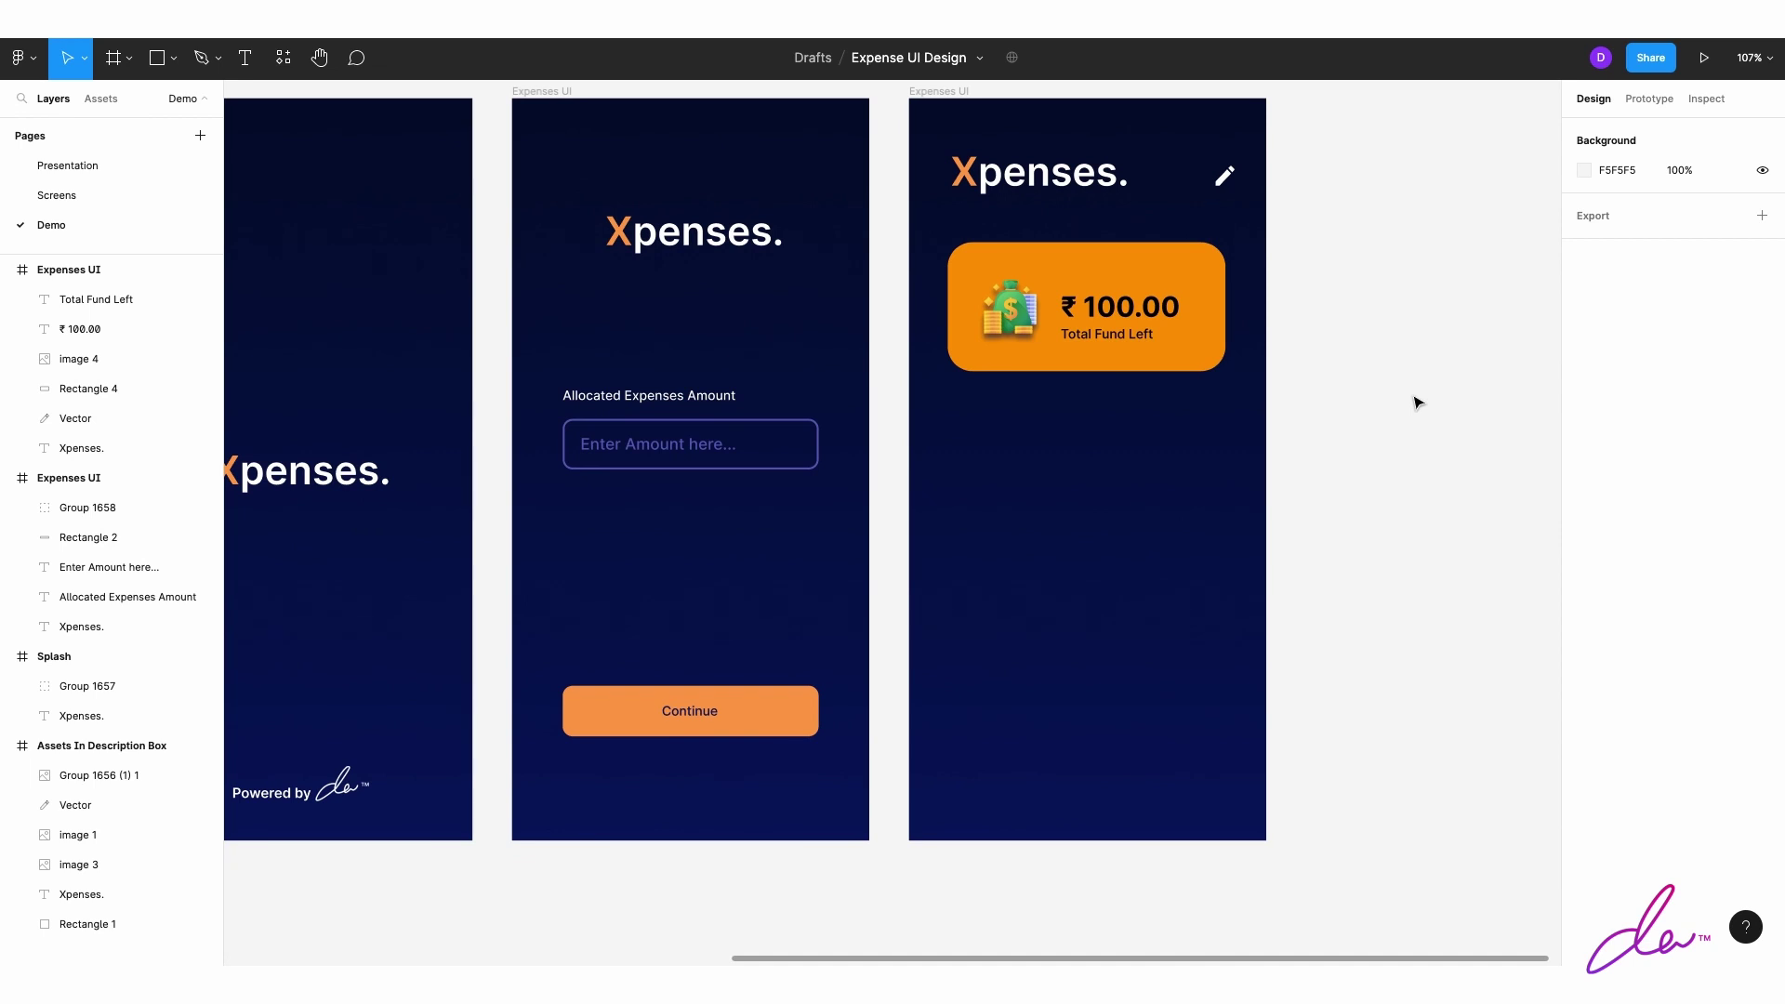
left_click_drag(1119, 321, 1167, 492)
left_click(1107, 335)
Step: Duplicate the orange card below the original and round its corners more
left_click(1378, 378)
scroll(1378, 379, "right", 1)
left_click(1102, 347)
key("ctrl+v")
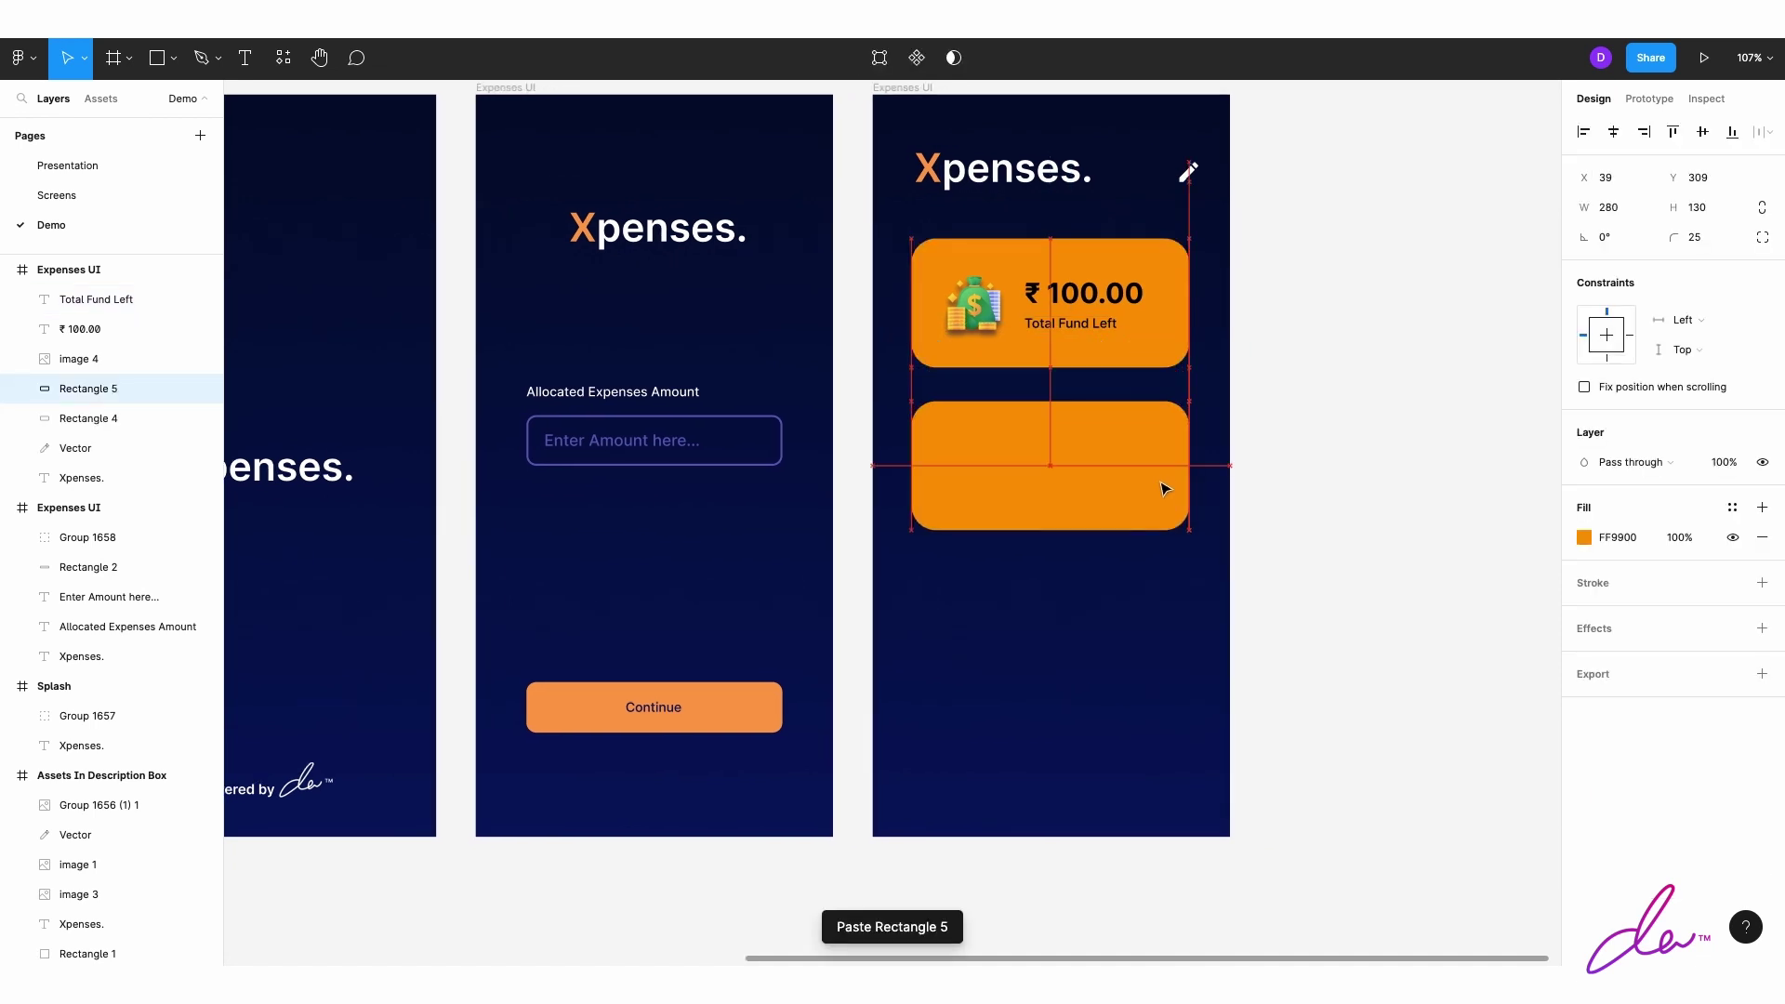
scroll(1165, 488, "down", 2)
left_click_drag(1163, 305, 1162, 318)
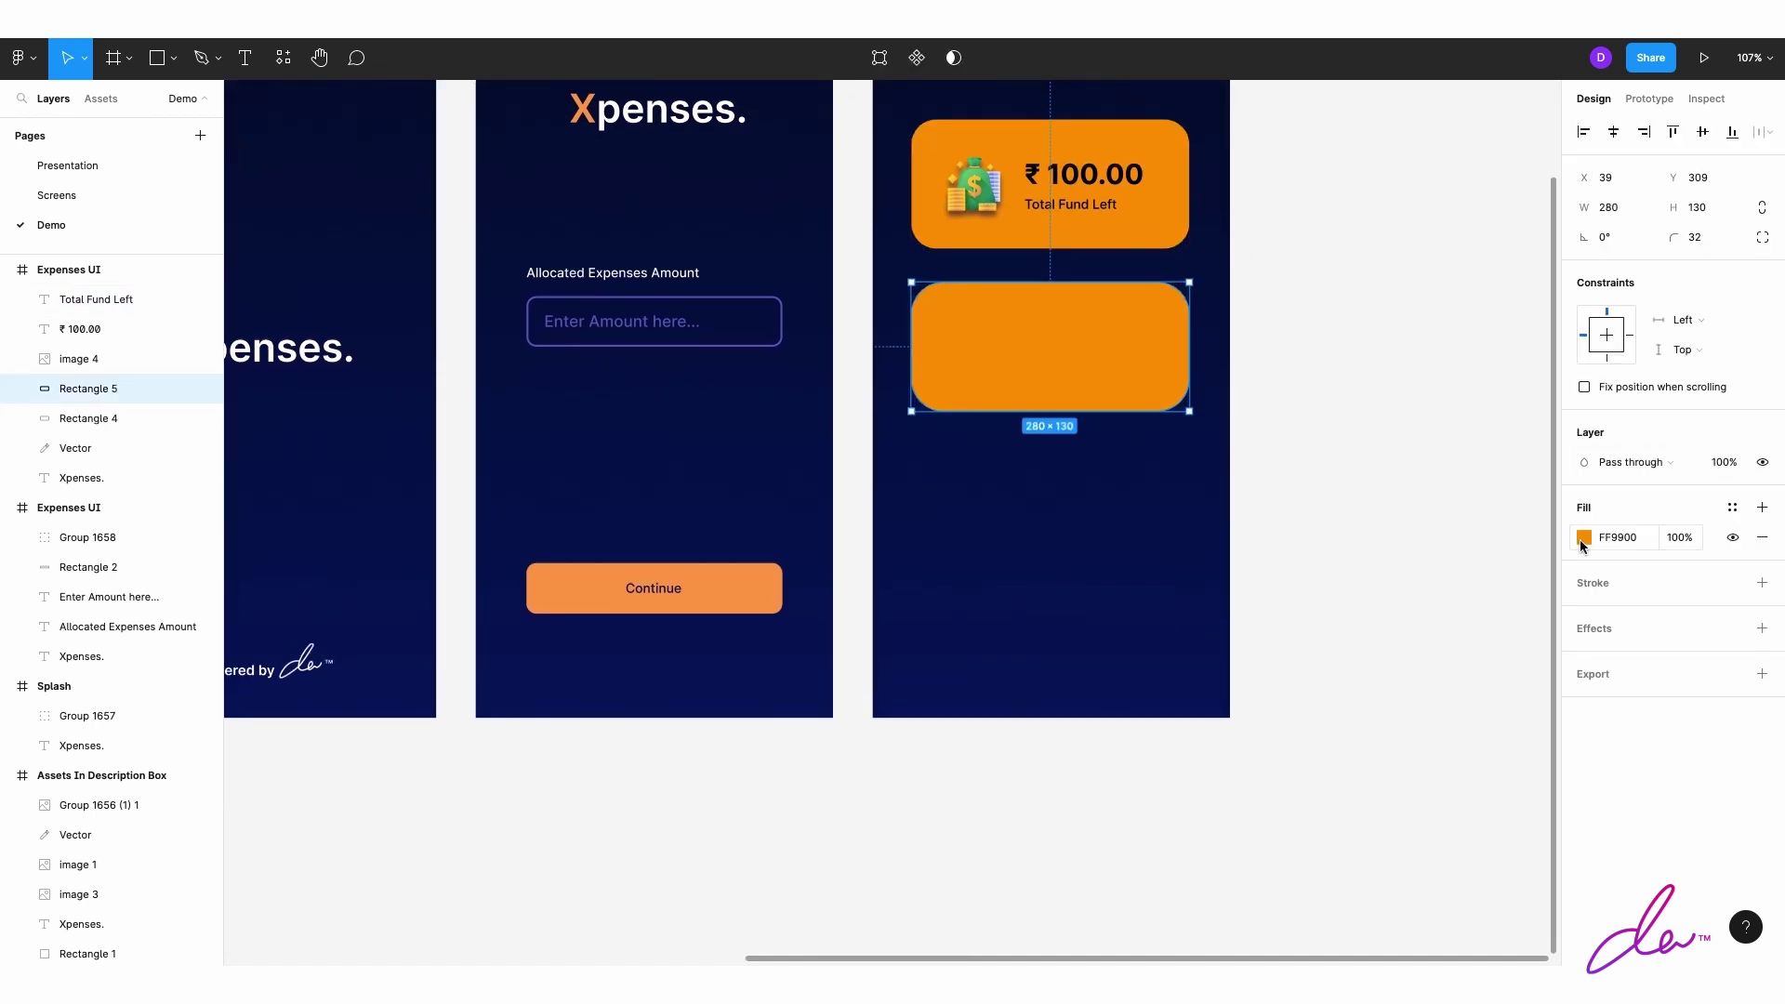
Step: Recolour the new card with the purple fill 5F63BB
left_click(1584, 538)
left_click(1406, 899)
left_click(1188, 797)
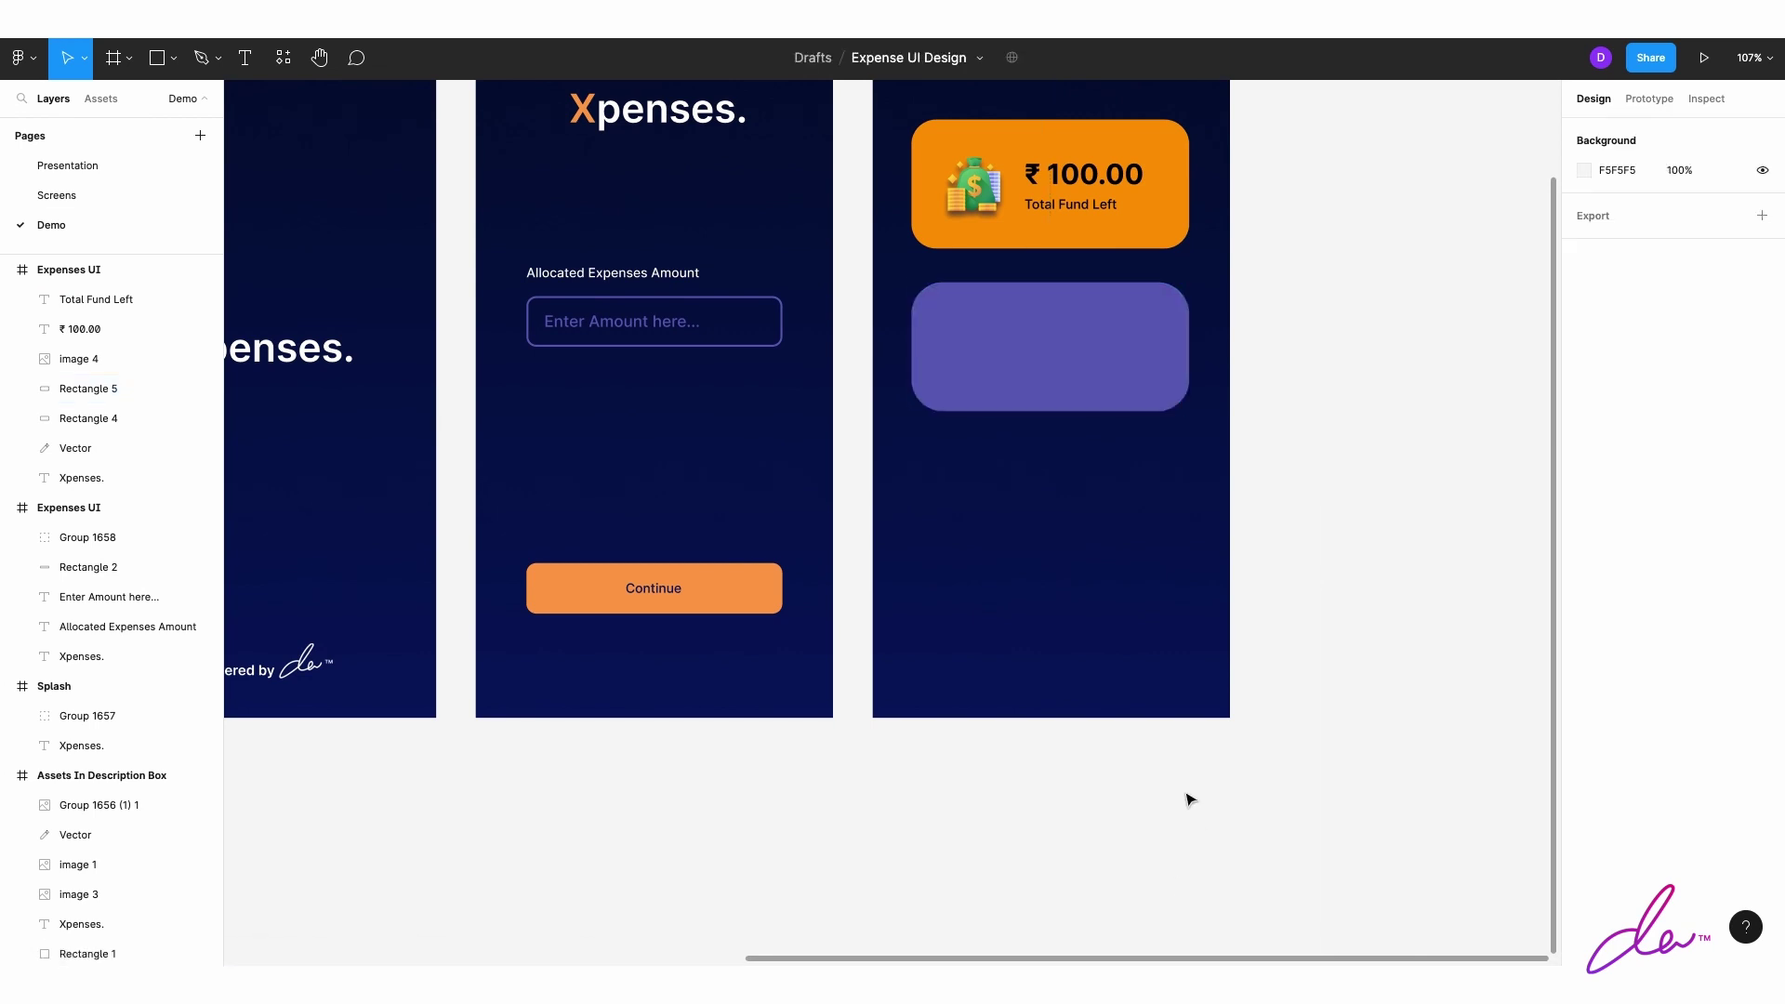
scroll(1188, 797, "down", 3)
left_click(1144, 491)
key("ctrl+z")
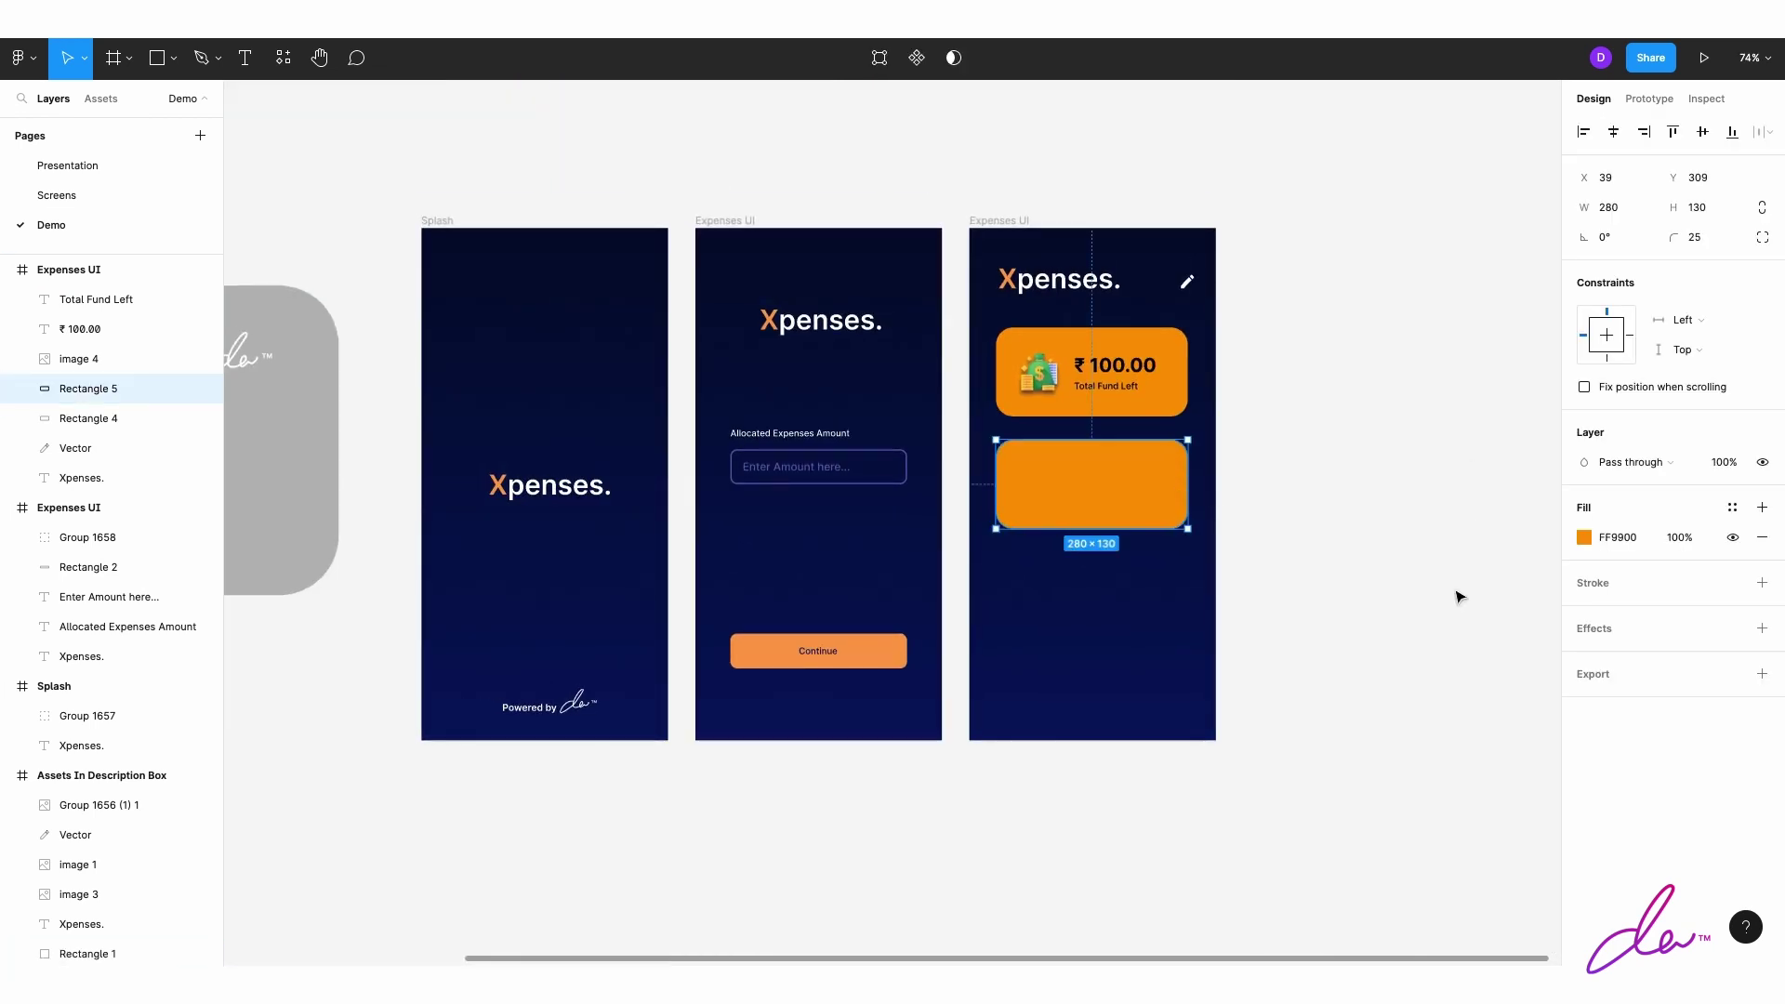
left_click(1463, 920)
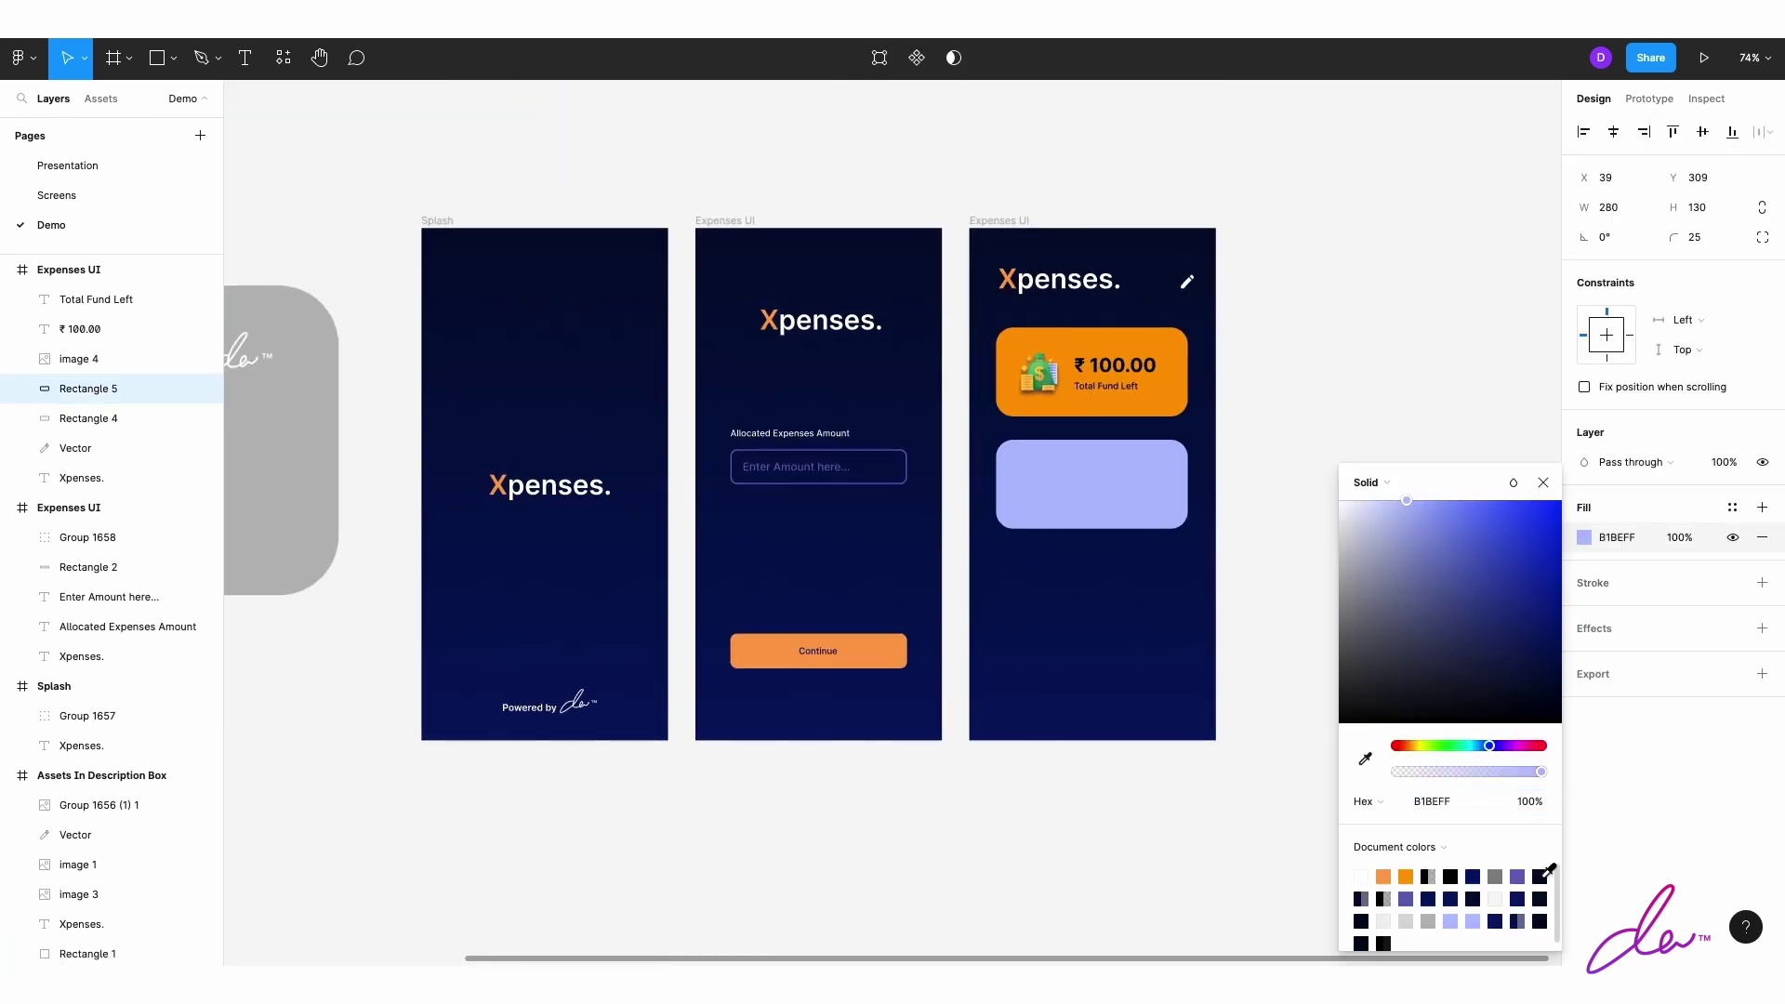
left_click(1521, 876)
key("Escape")
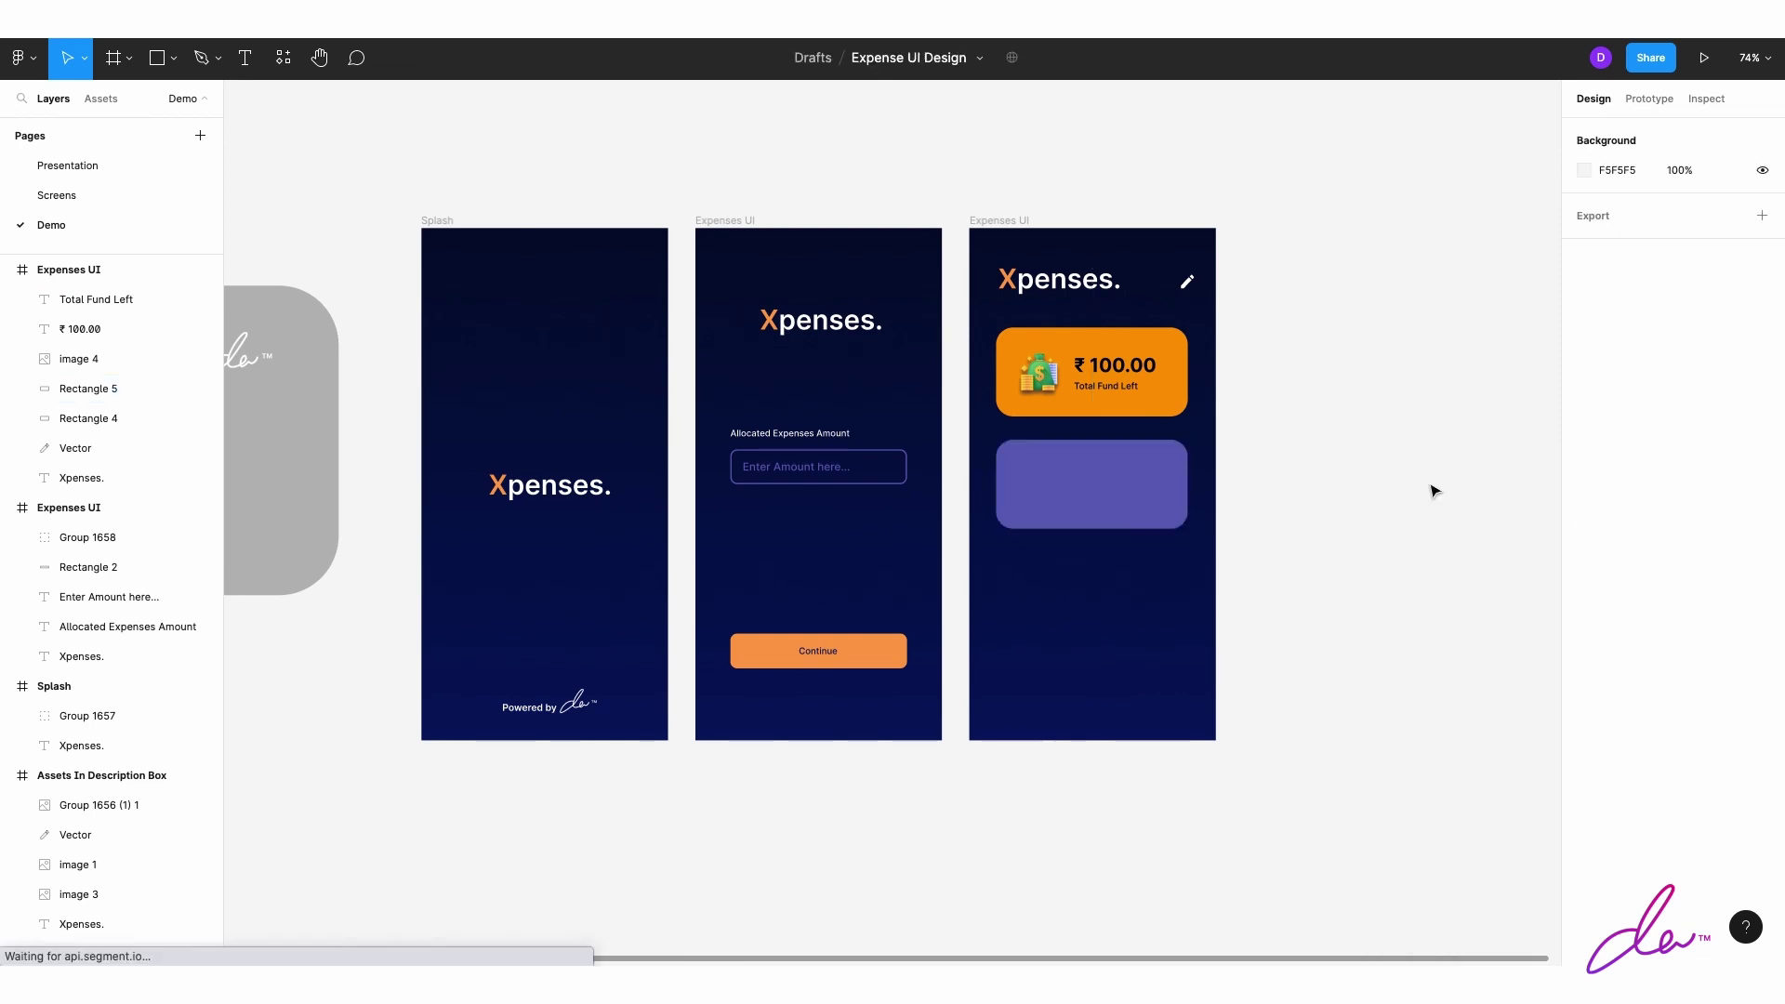
scroll(772, 456, "left", 5)
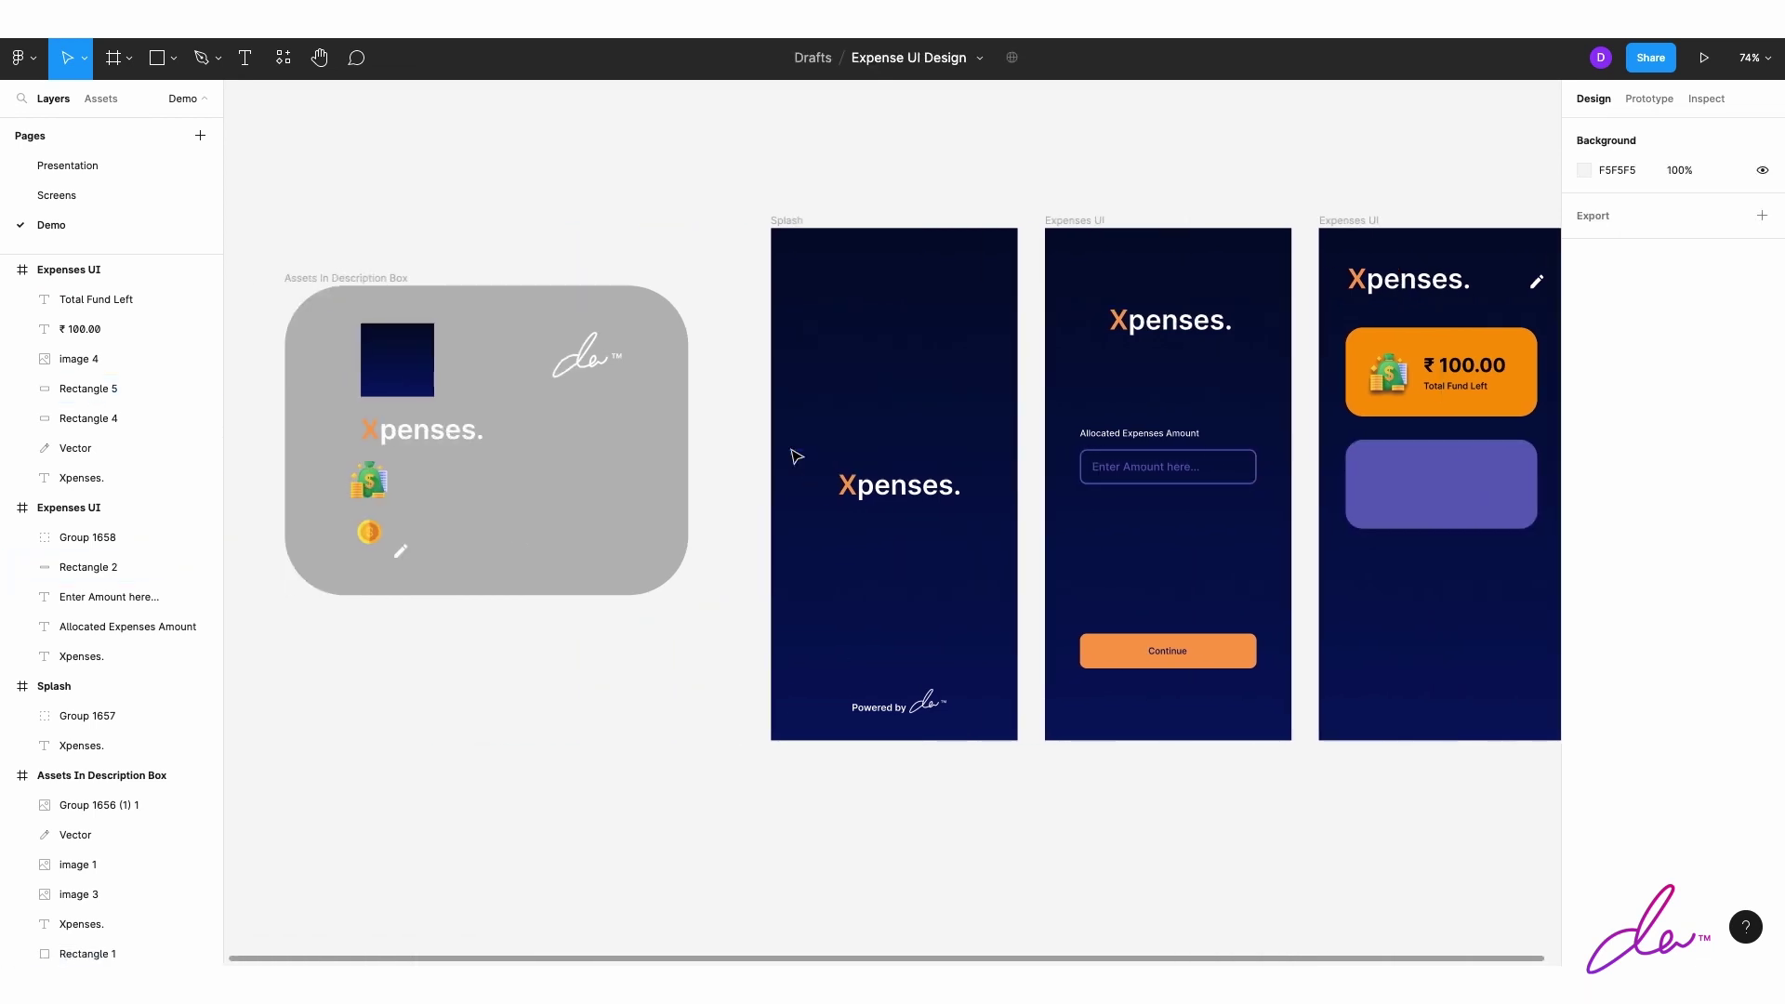
Step: Paste a copy of the coin icon onto the purple card
left_click(369, 532)
key("ctrl+c")
key("ctrl+v")
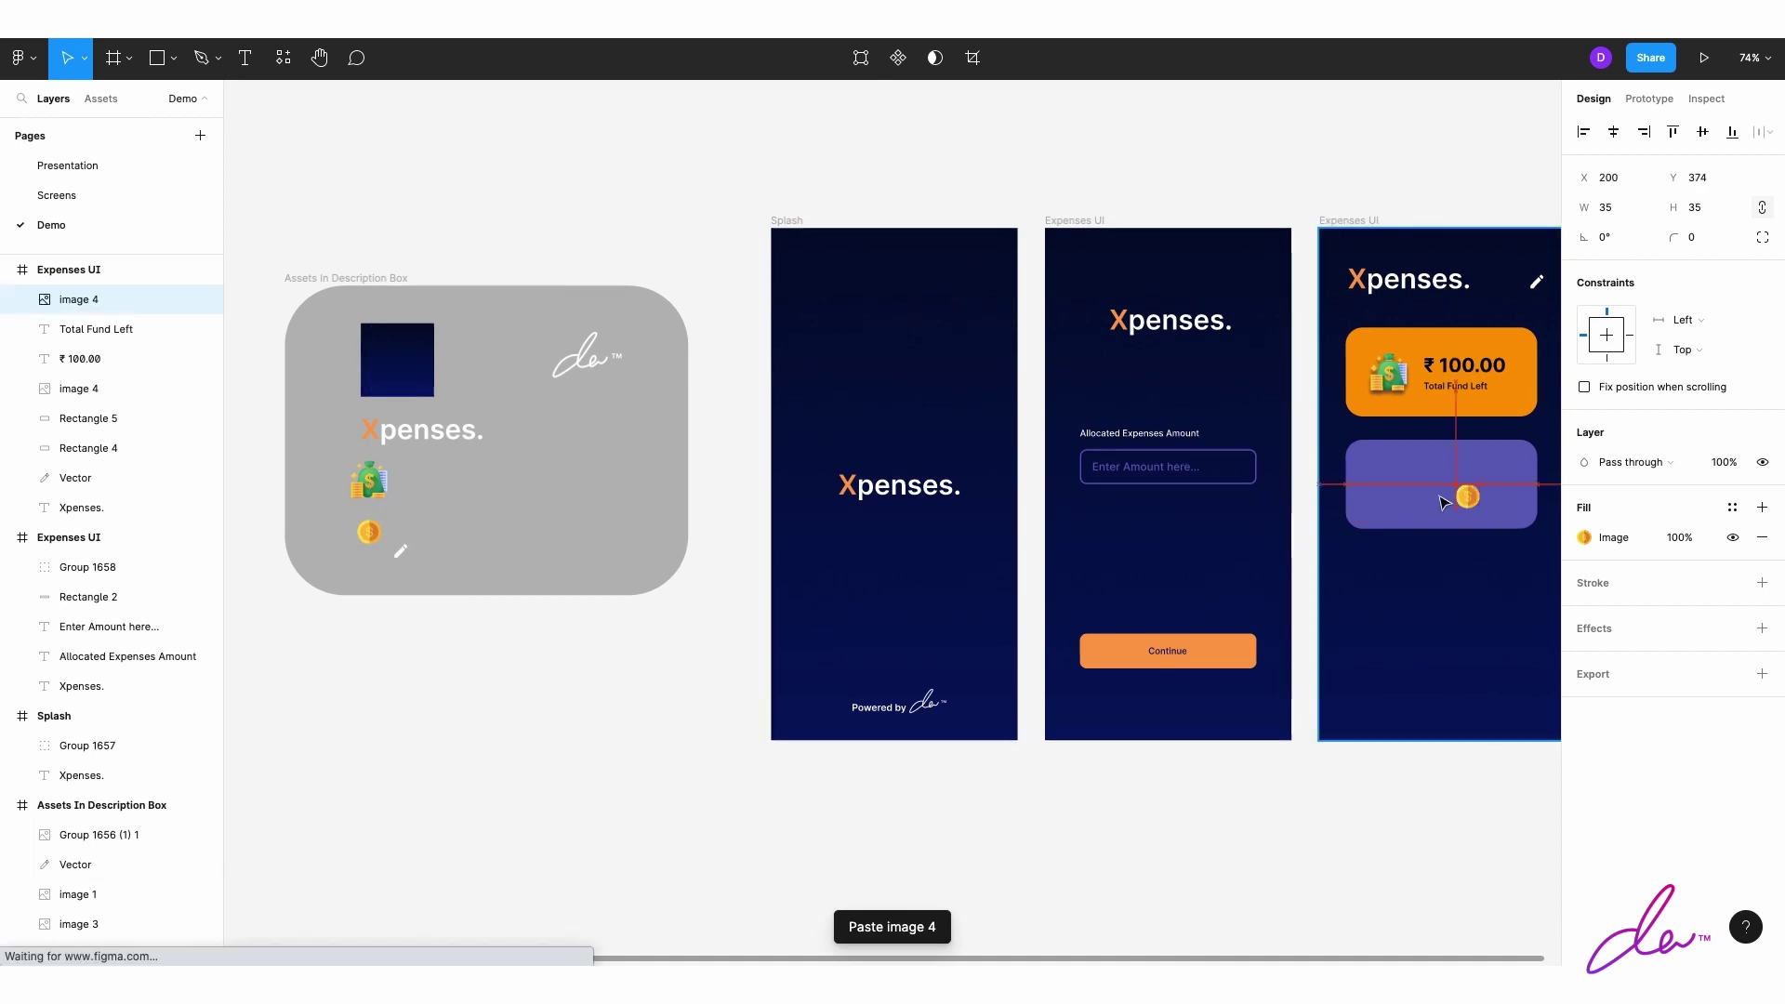
scroll(1374, 483, "right", 5)
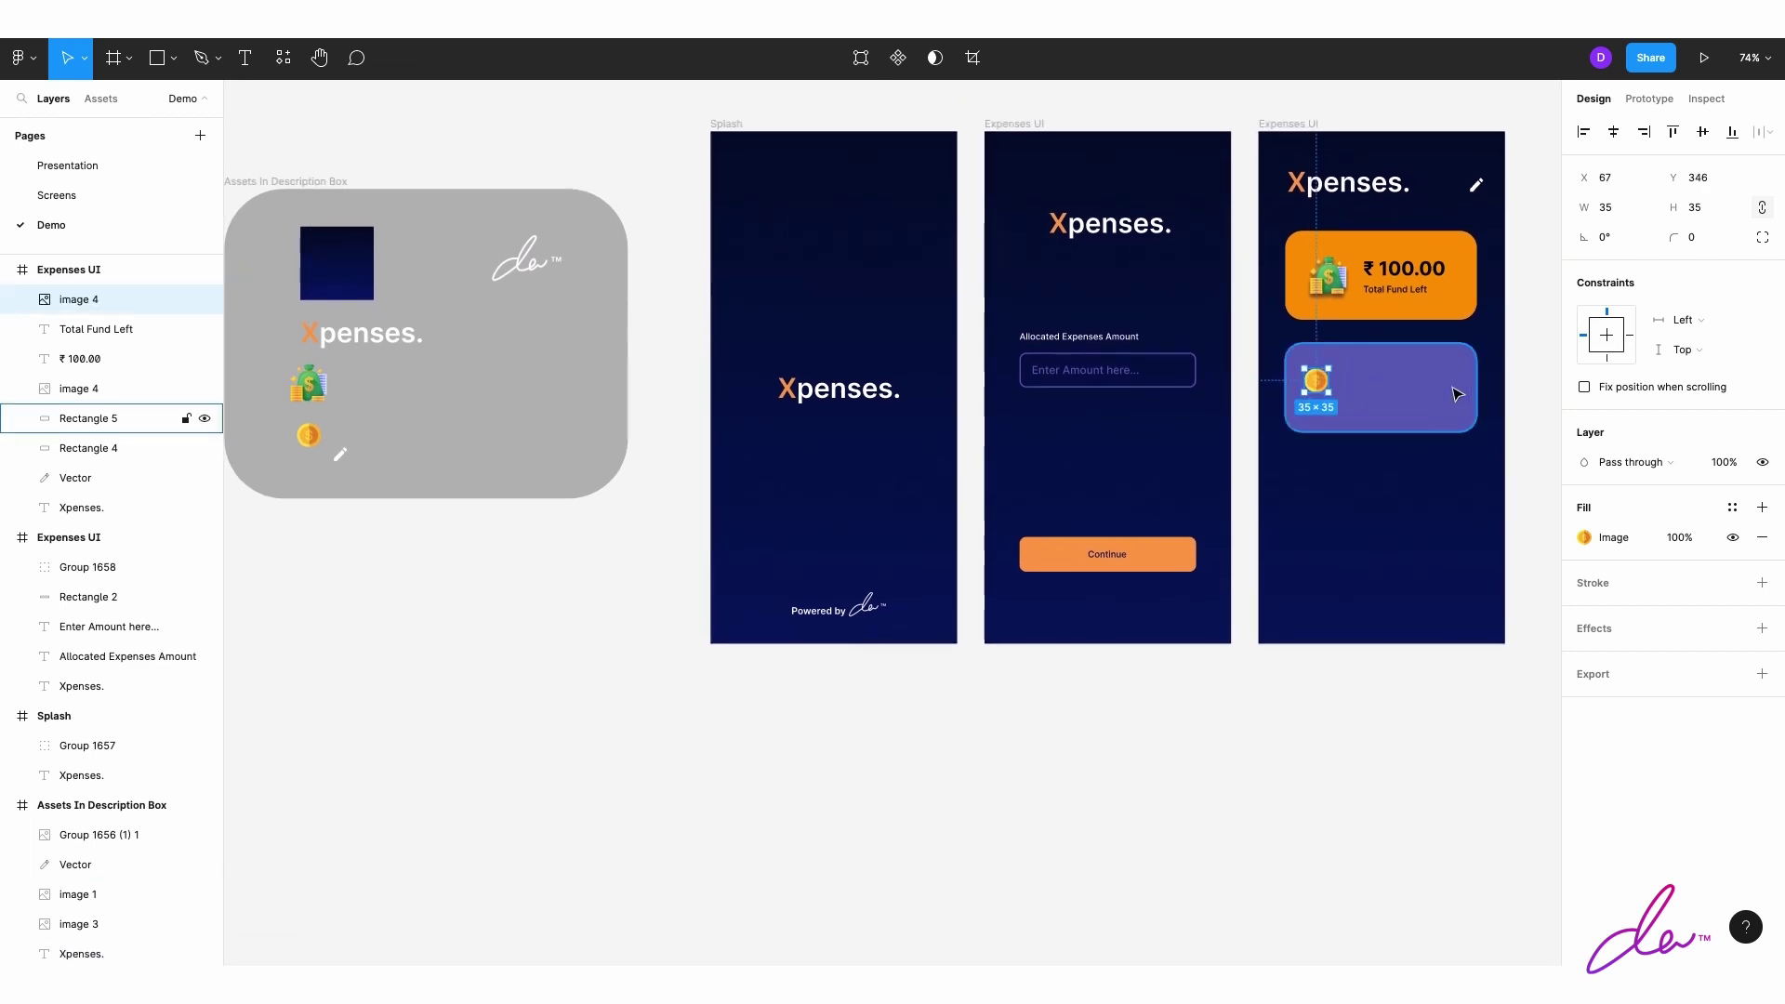
key("shift+0")
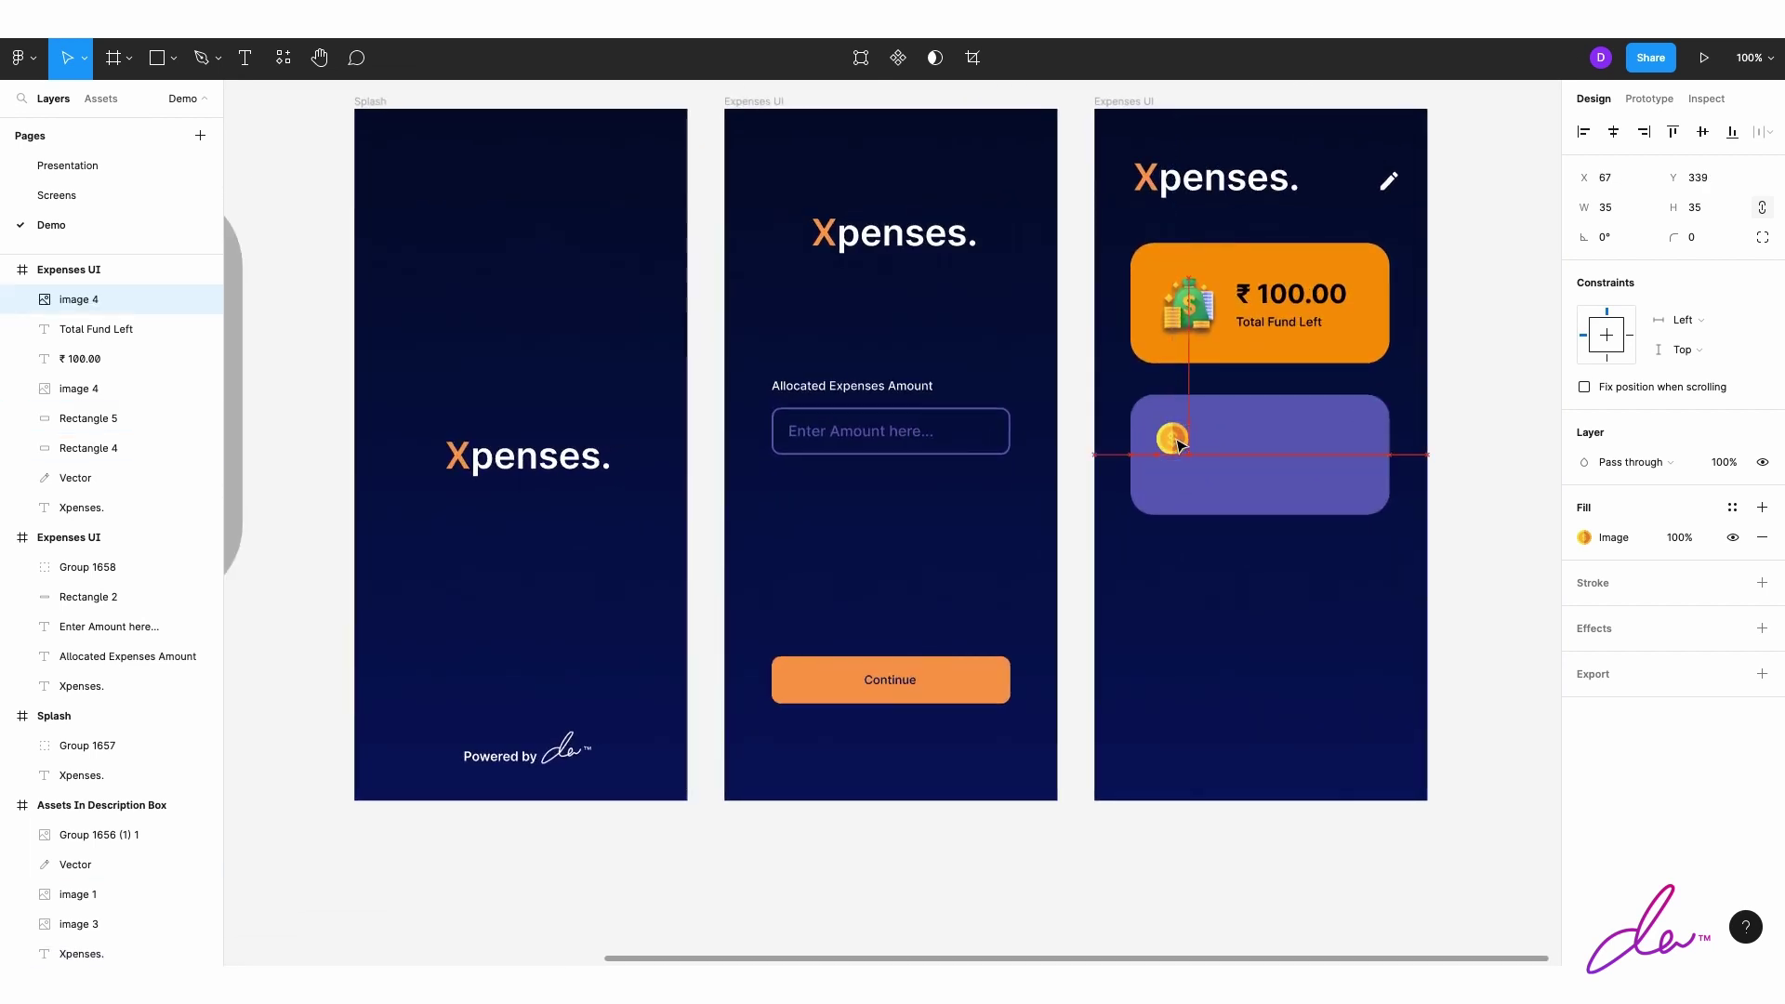
left_click_drag(1172, 445, 1173, 438)
Step: Give the coin a dark-navy drop shadow with a reduced vertical offset
left_click(1762, 628)
left_click(1584, 659)
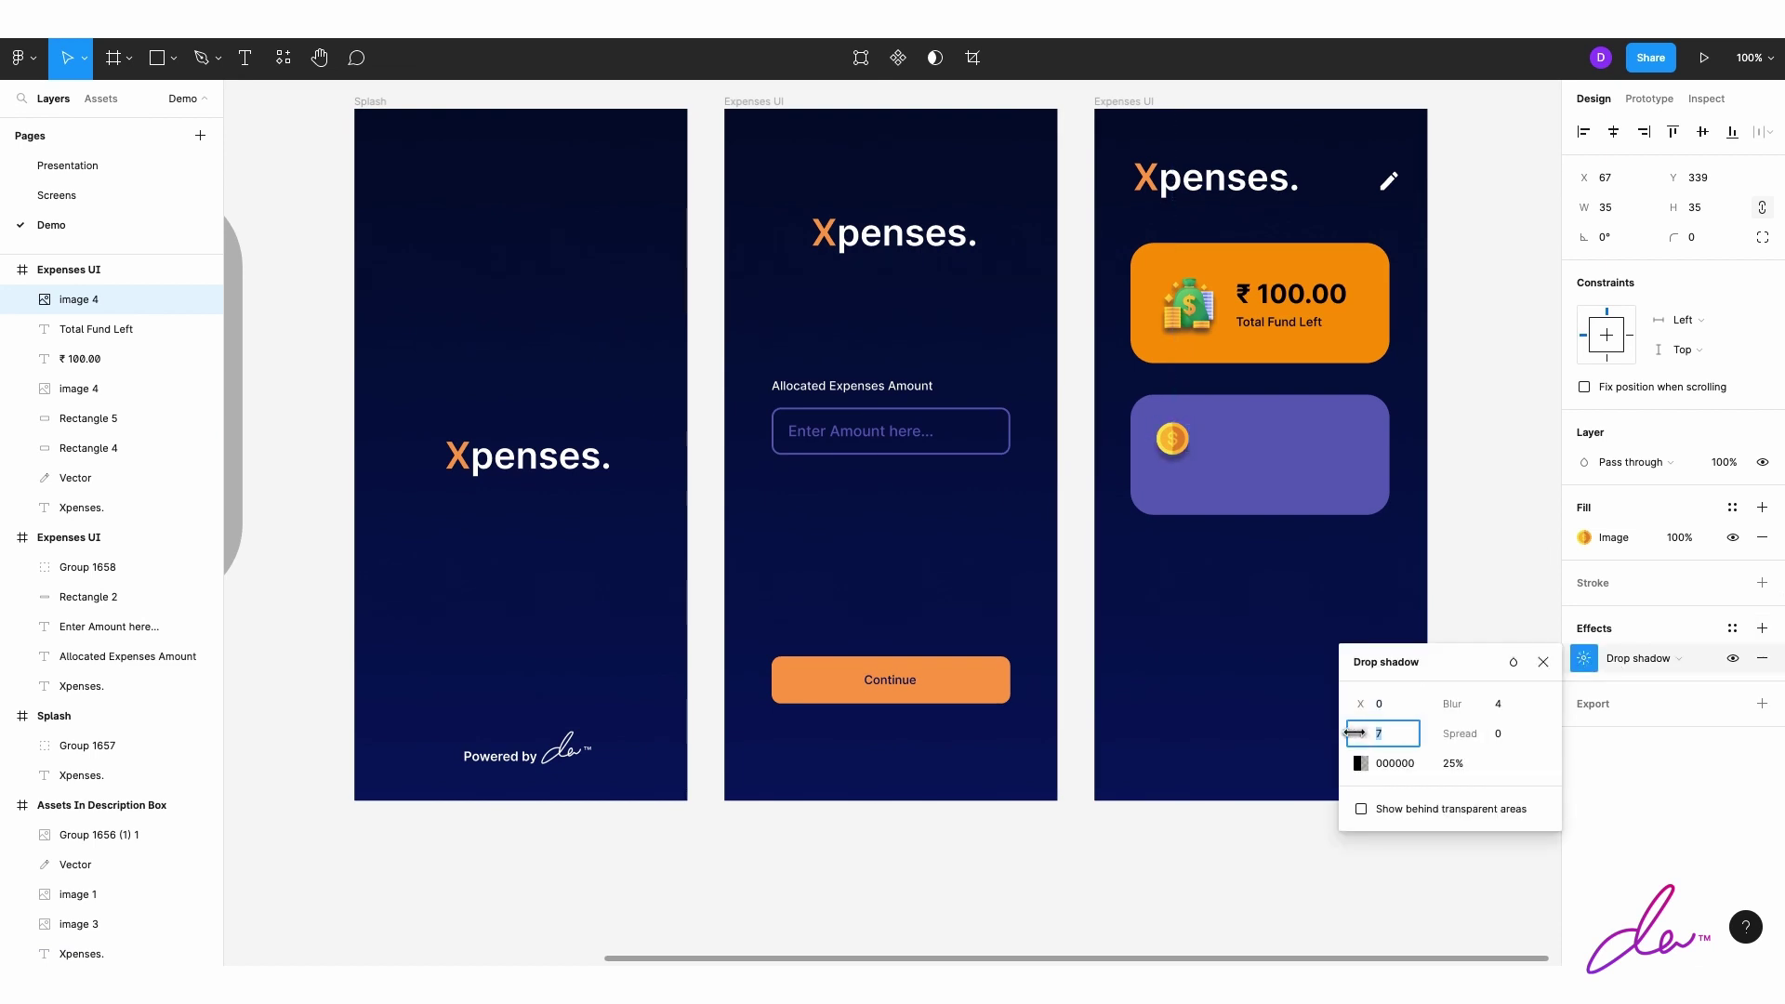
left_click(1360, 763)
left_click(1143, 758)
left_click(1413, 186)
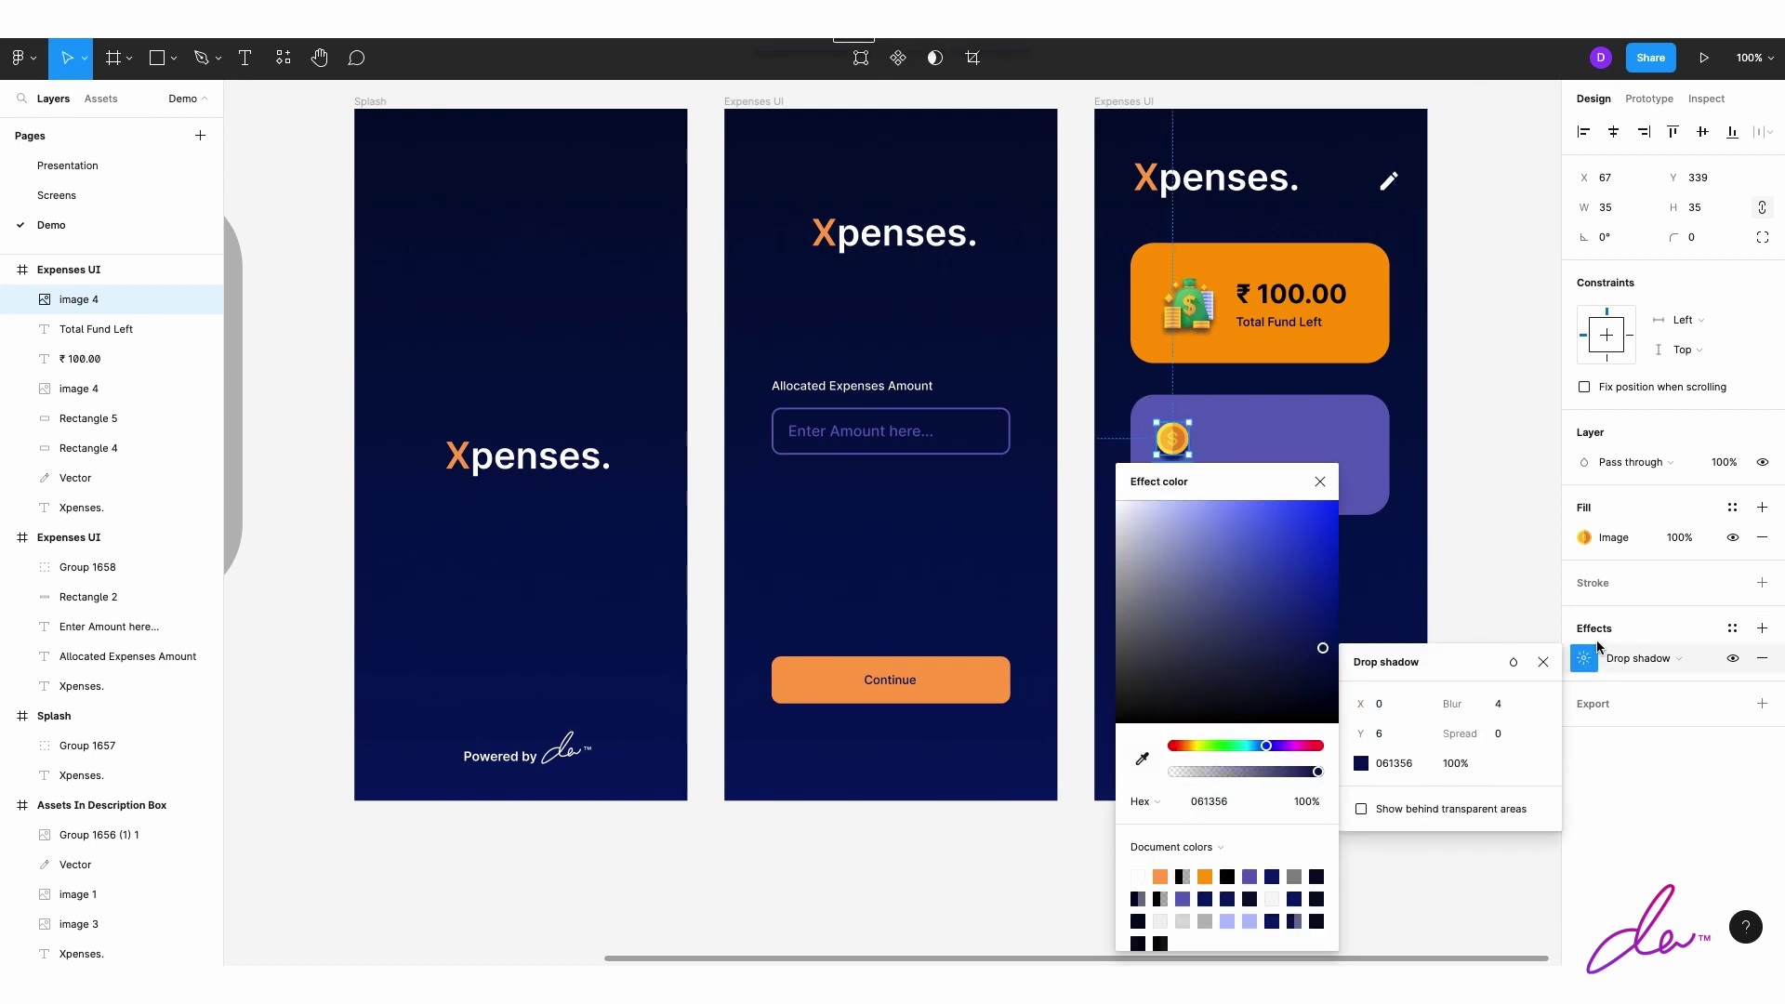
left_click(1321, 482)
mouse_move(1381, 734)
left_mouse_down()
mouse_move(1429, 762)
mouse_move(1477, 704)
mouse_move(1447, 704)
left_mouse_up()
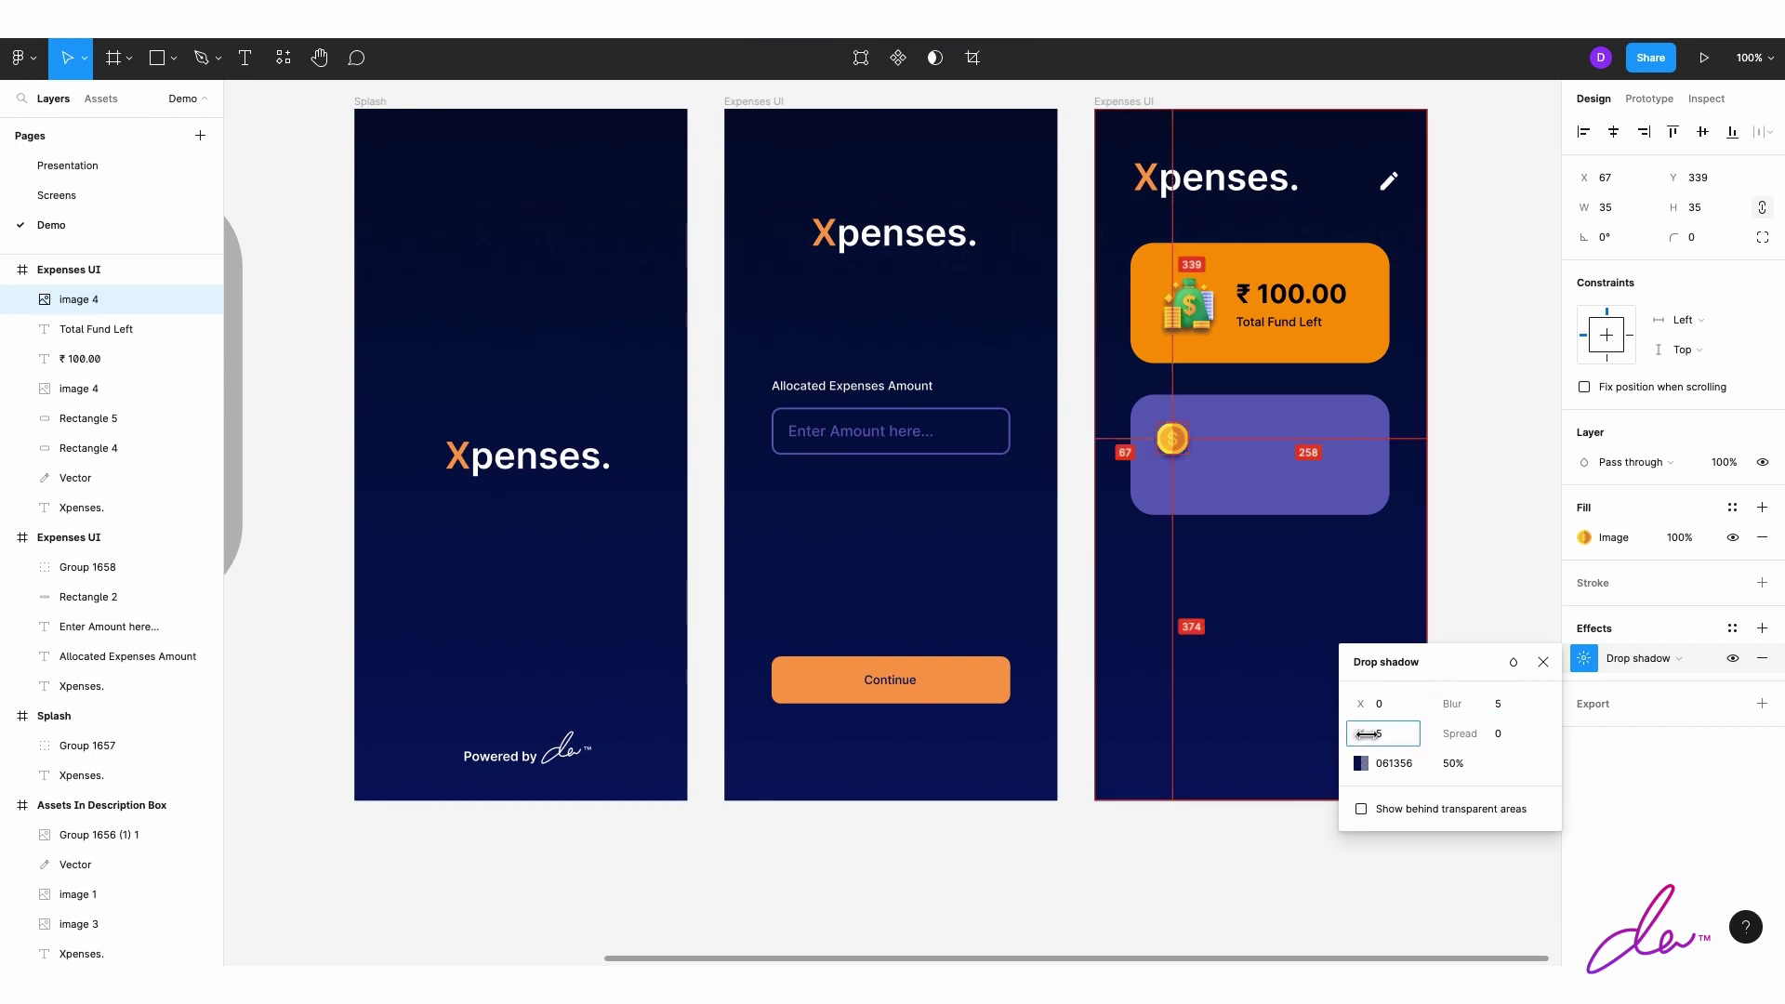
left_click(1443, 598)
Step: Paste a copy of the ₹100.00 text beside the coin on the purple card
left_click(1276, 309)
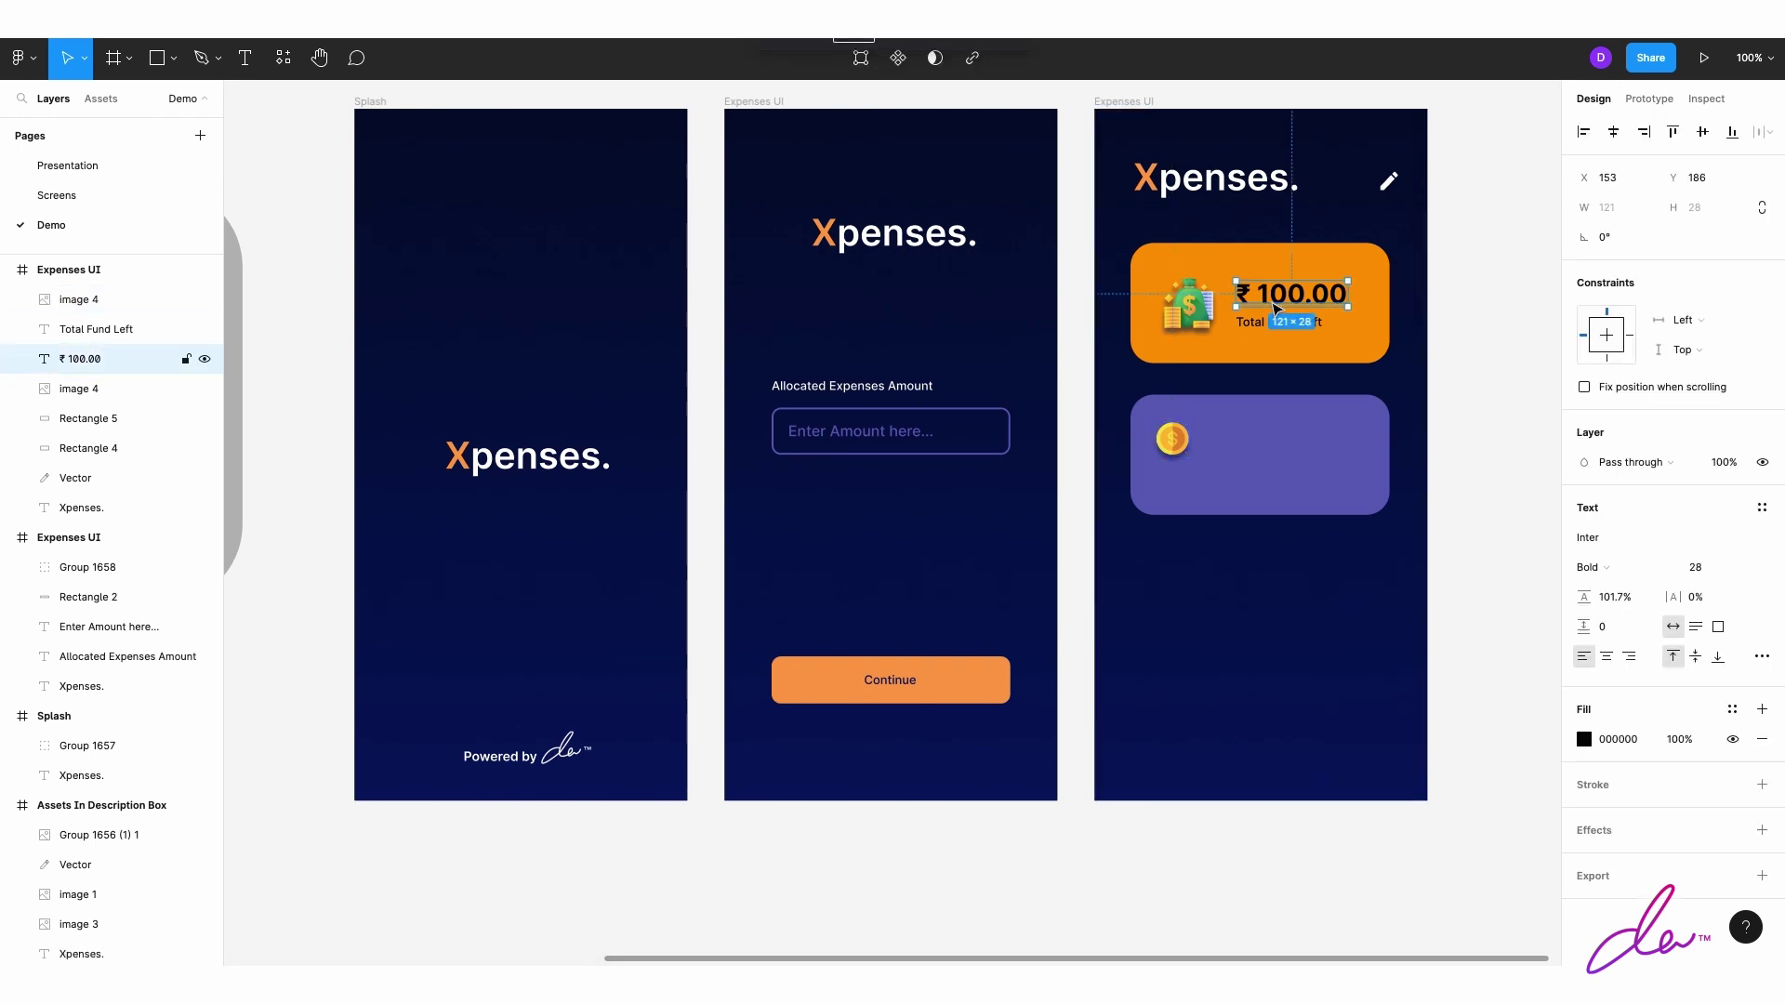
key("ctrl+c")
key("ctrl+v")
left_click_drag(844, 394, 1199, 439)
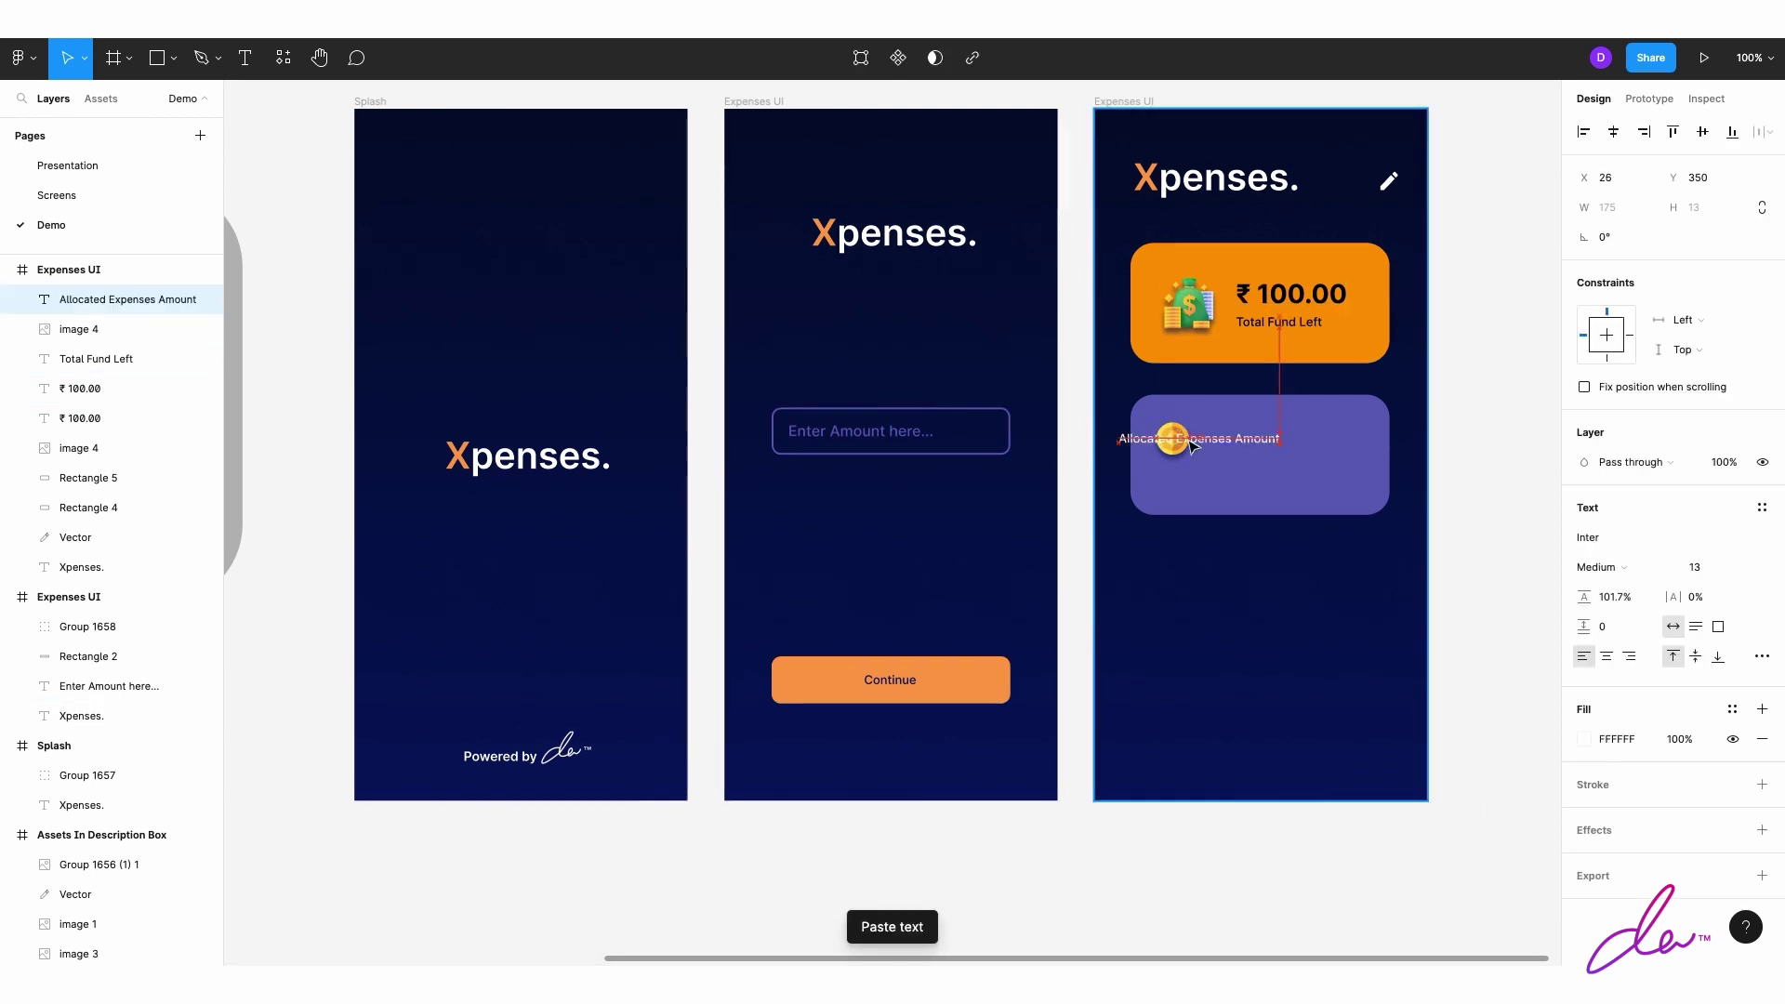
key("ctrl+z")
mouse_move(1274, 296)
left_mouse_down()
mouse_move(1283, 448)
mouse_move(1248, 445)
left_mouse_up()
double_click(1250, 444)
type("100 Rs. For Shopping")
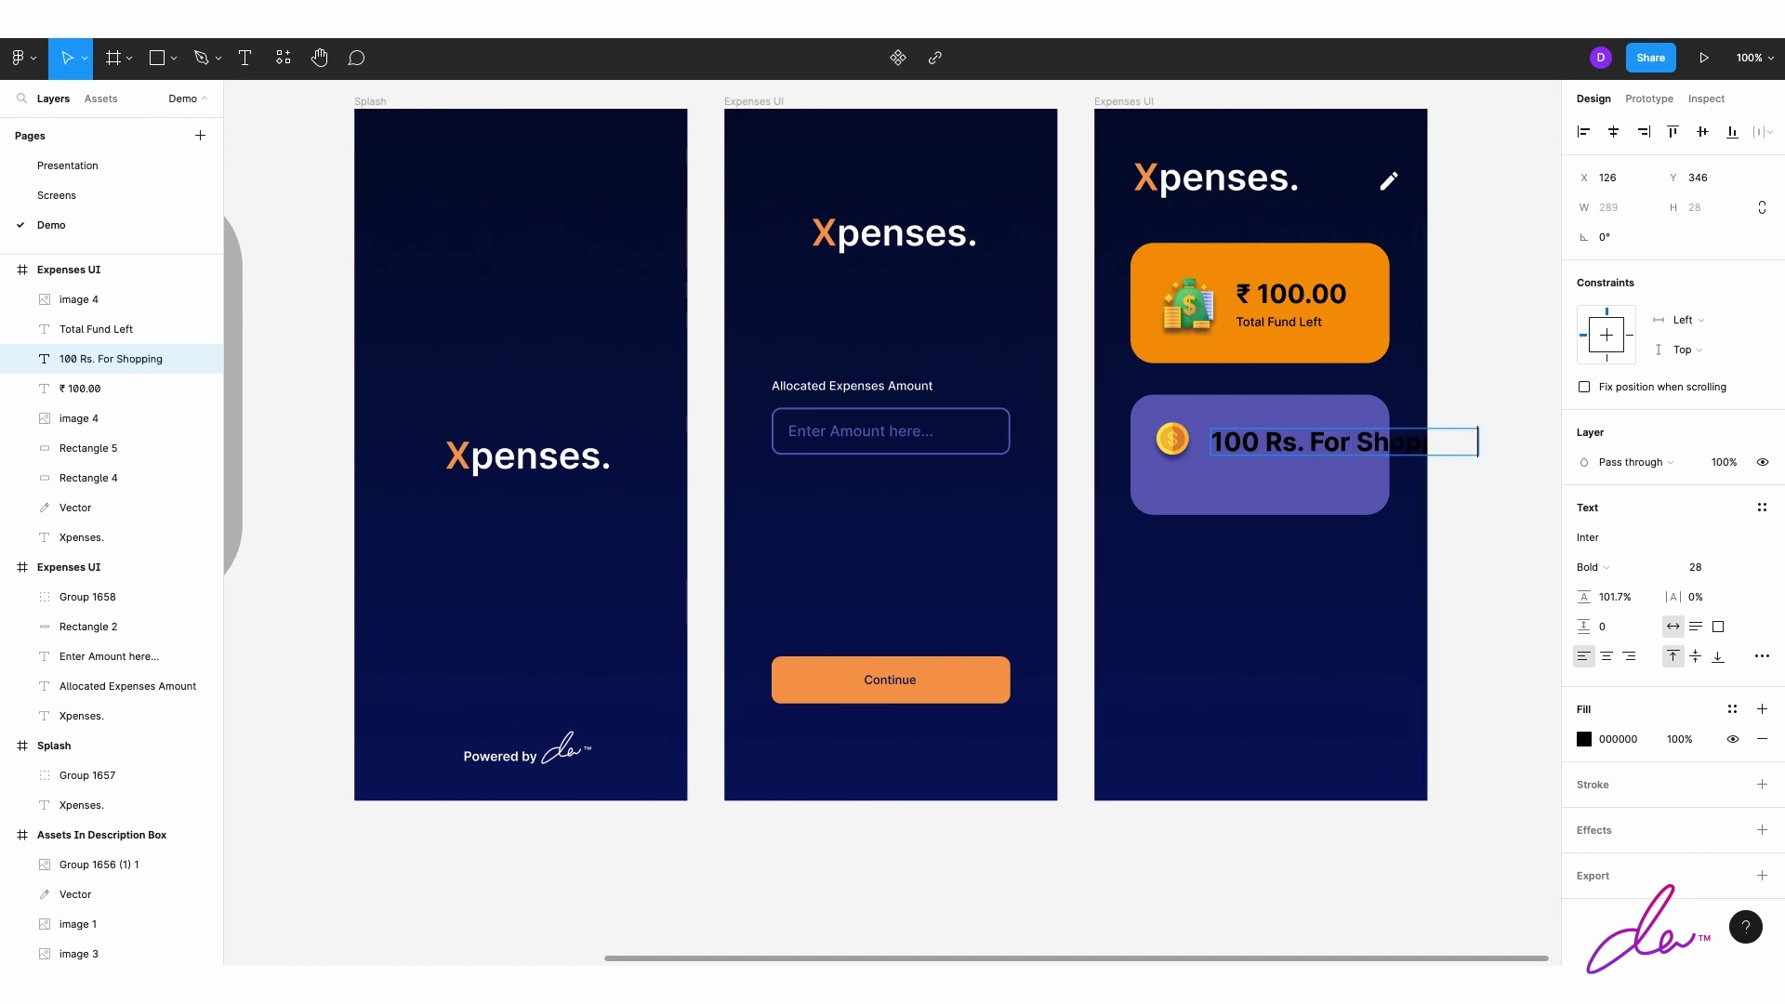
Step: Rewrite the text as '100 Rs. For Shopping' and reduce its font size
key("ctrl+a")
scroll(1284, 441, "down", 2)
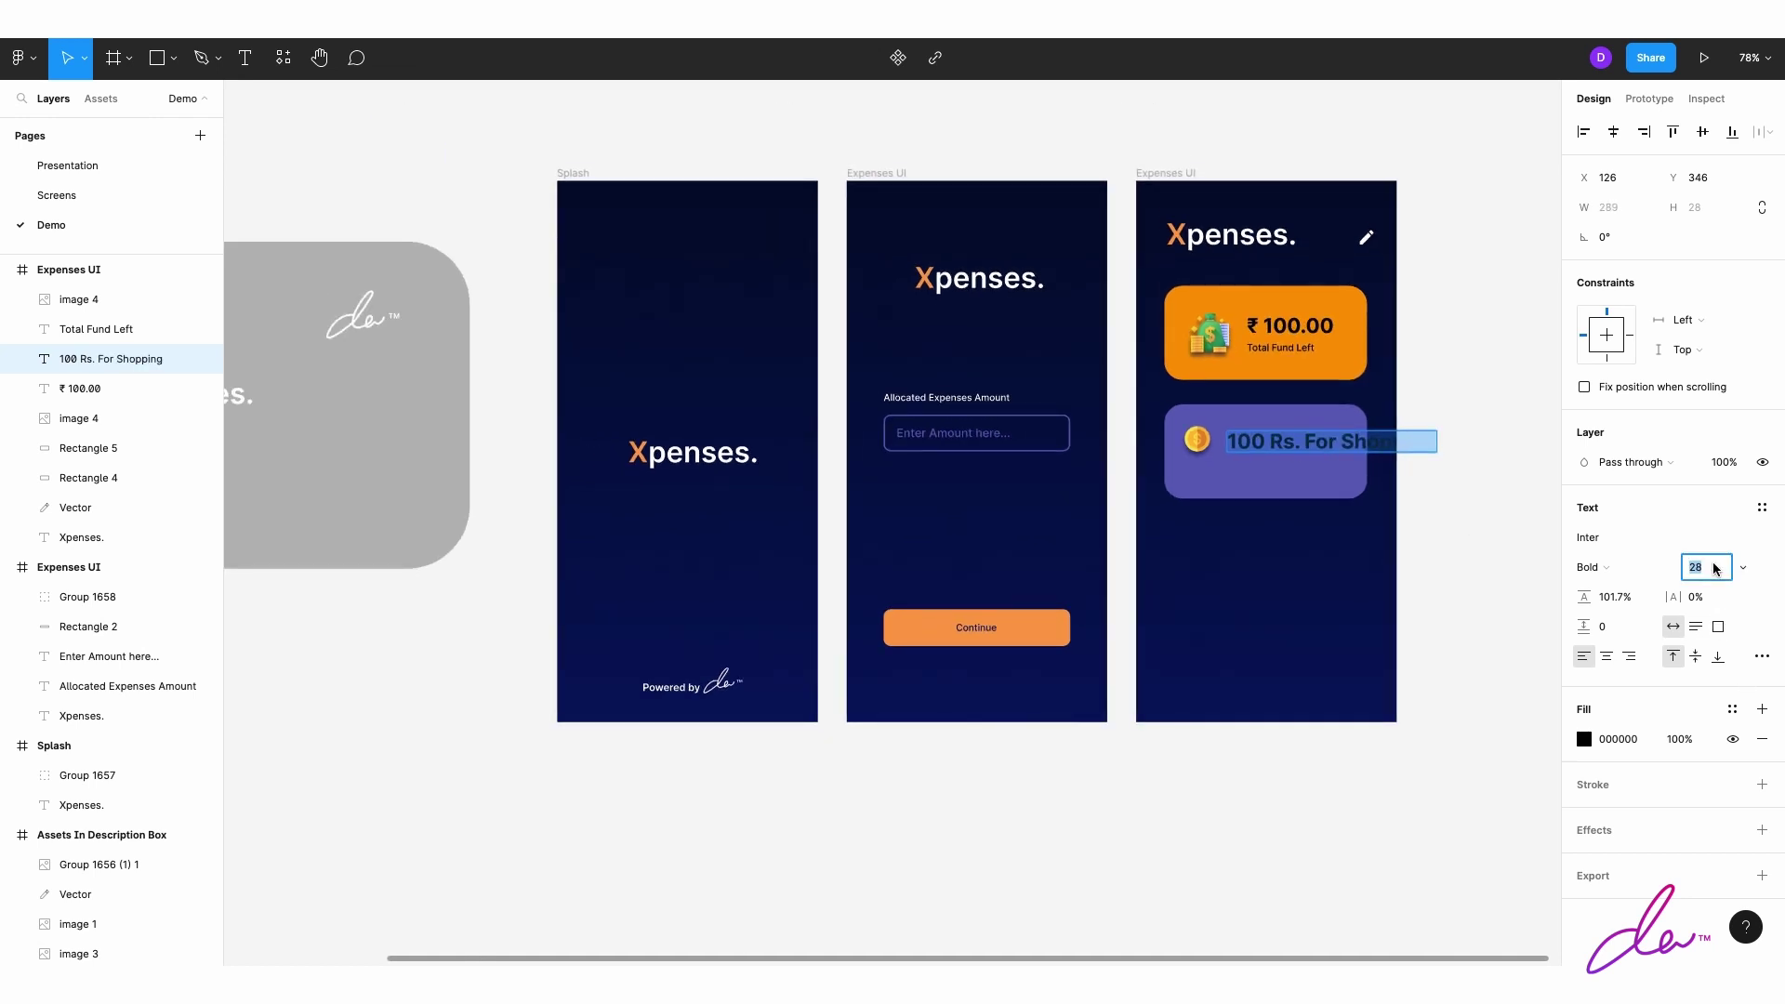
key("BackSpace")
type("18")
key("Return")
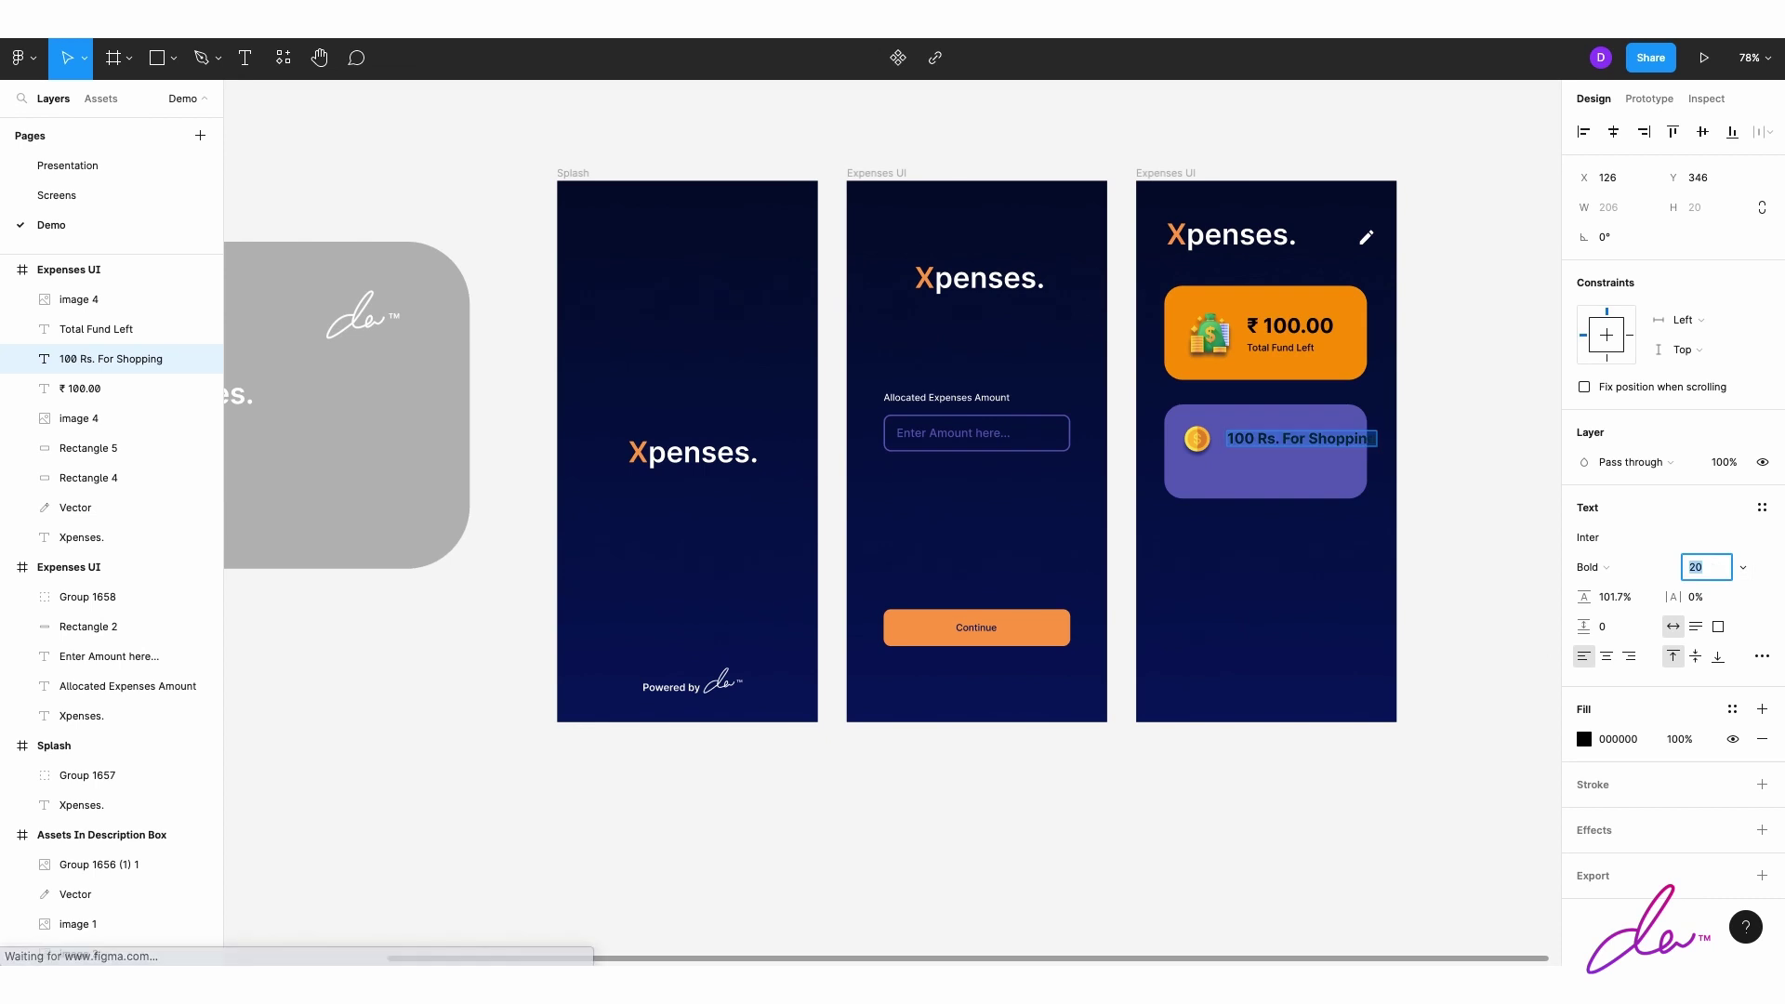
scroll(1346, 461, "up", 3)
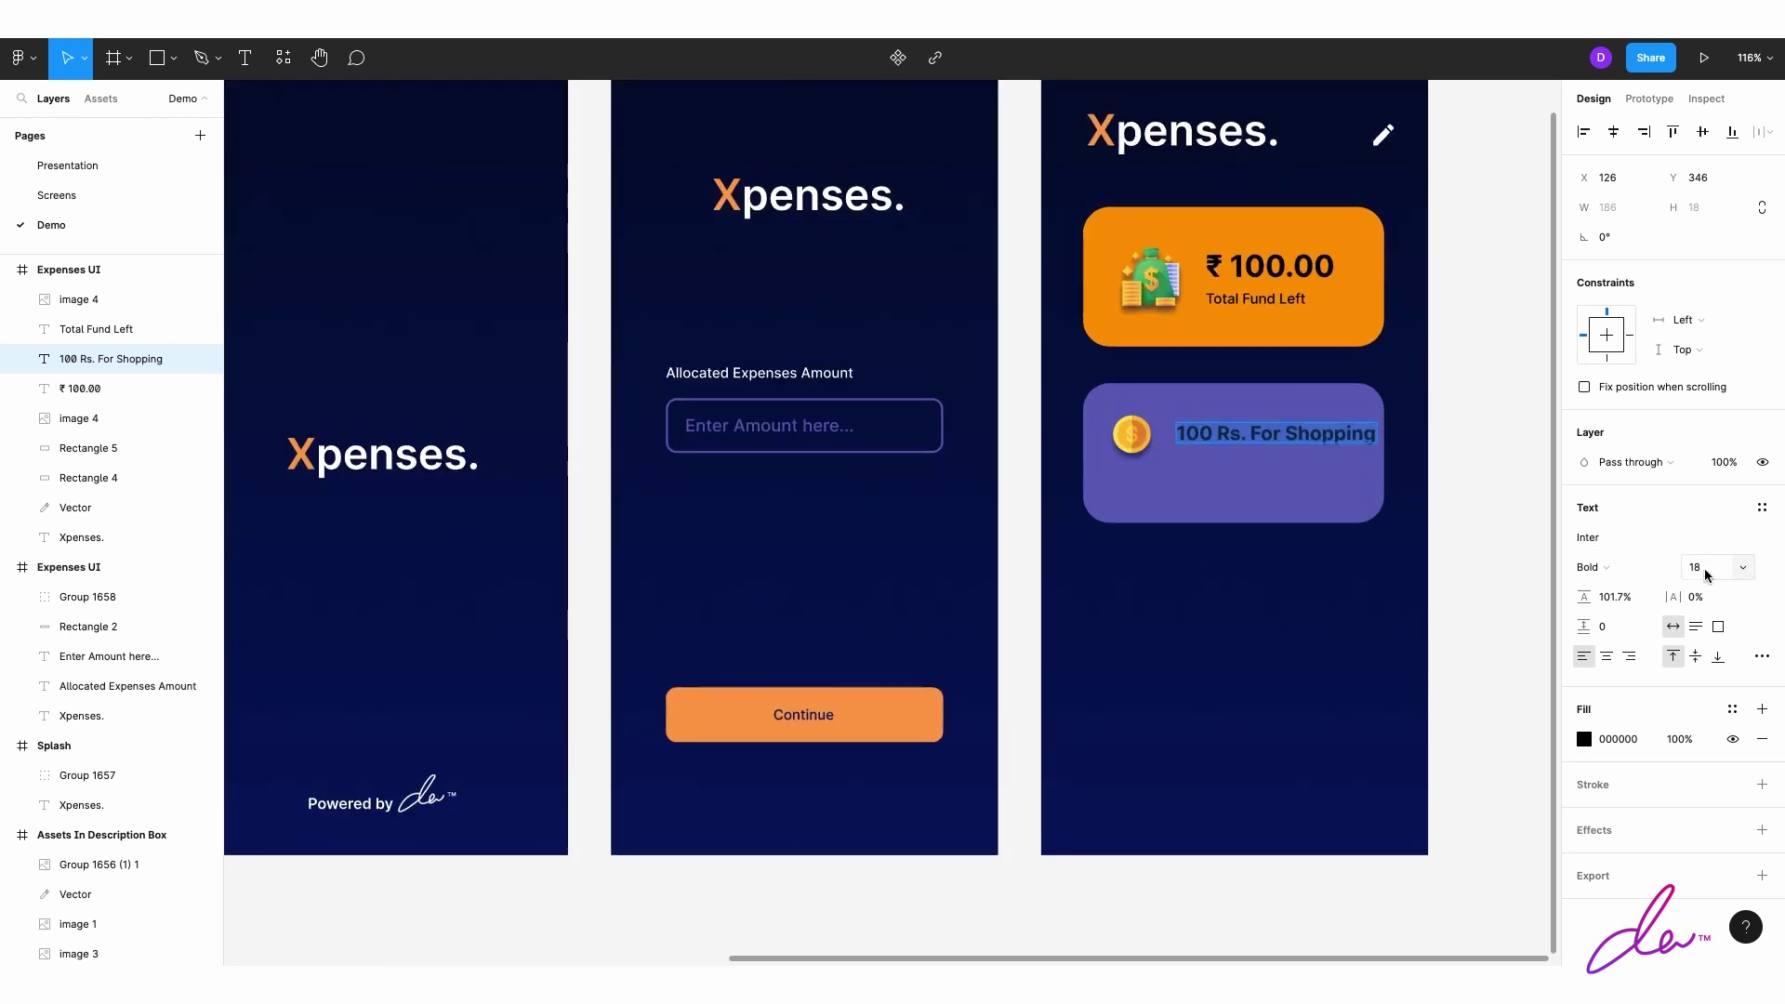
type("6")
key("Return")
key("Escape")
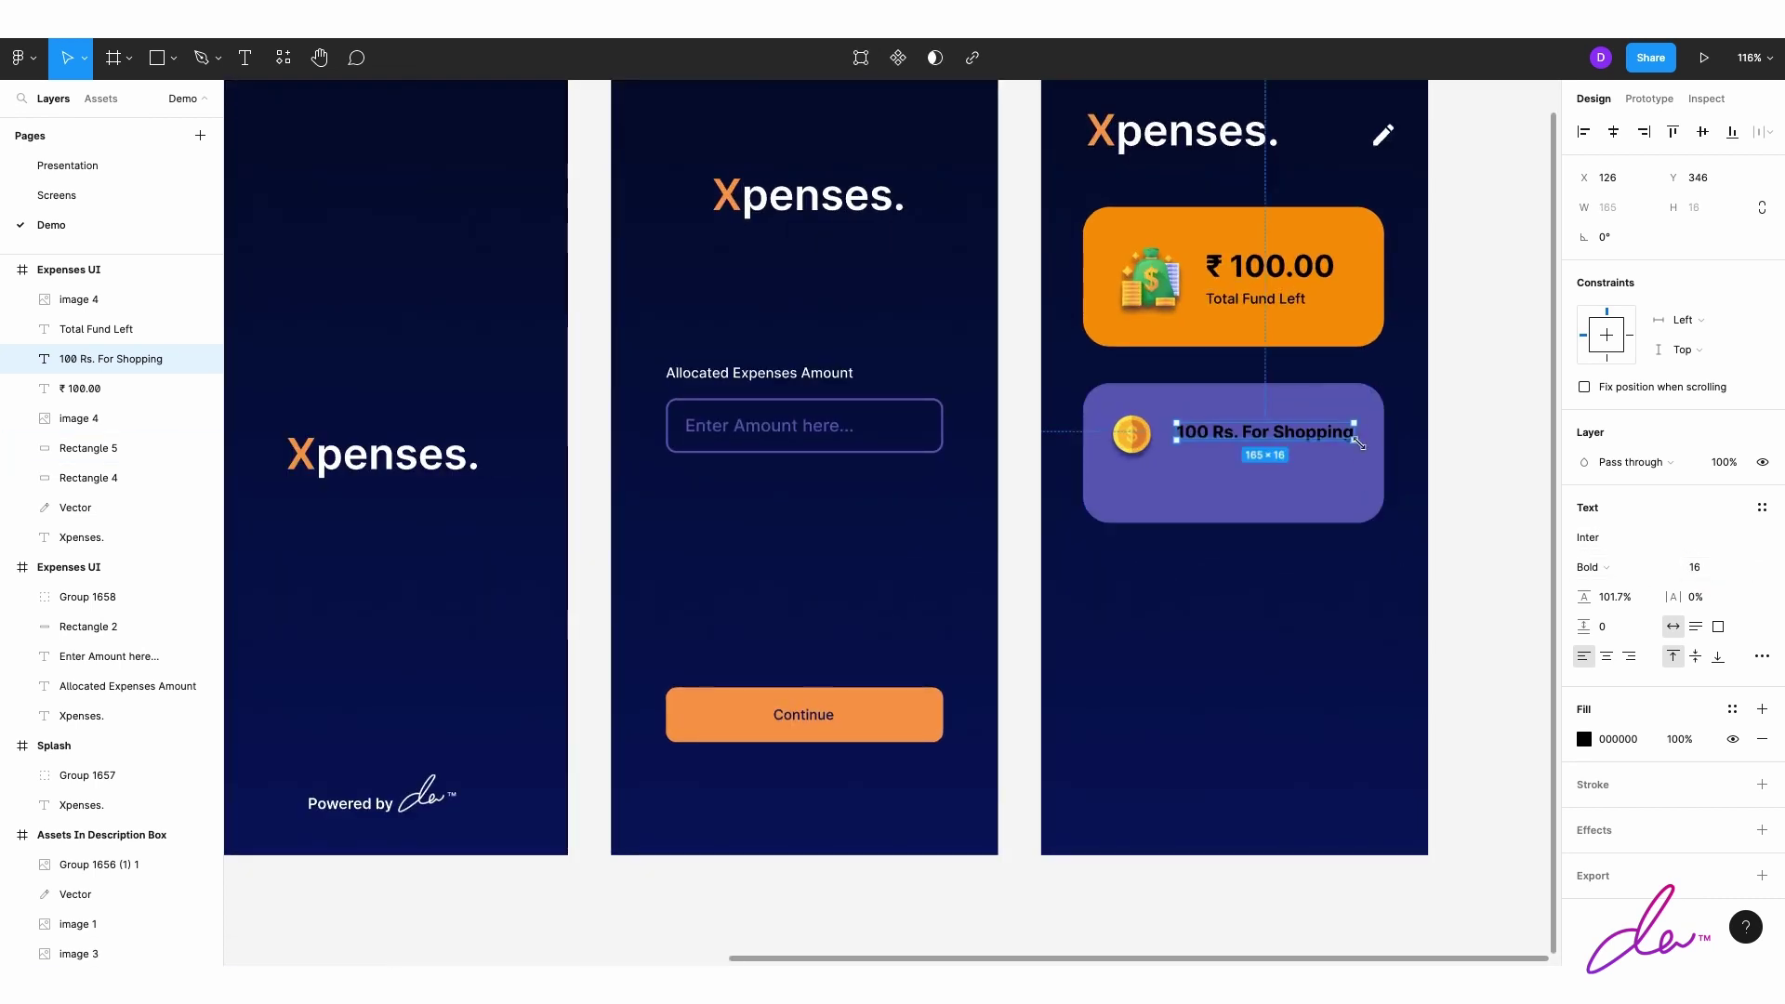
Step: Wrap the label onto two lines, make it white semi-bold, and reposition it
left_click_drag(1355, 432, 1247, 446)
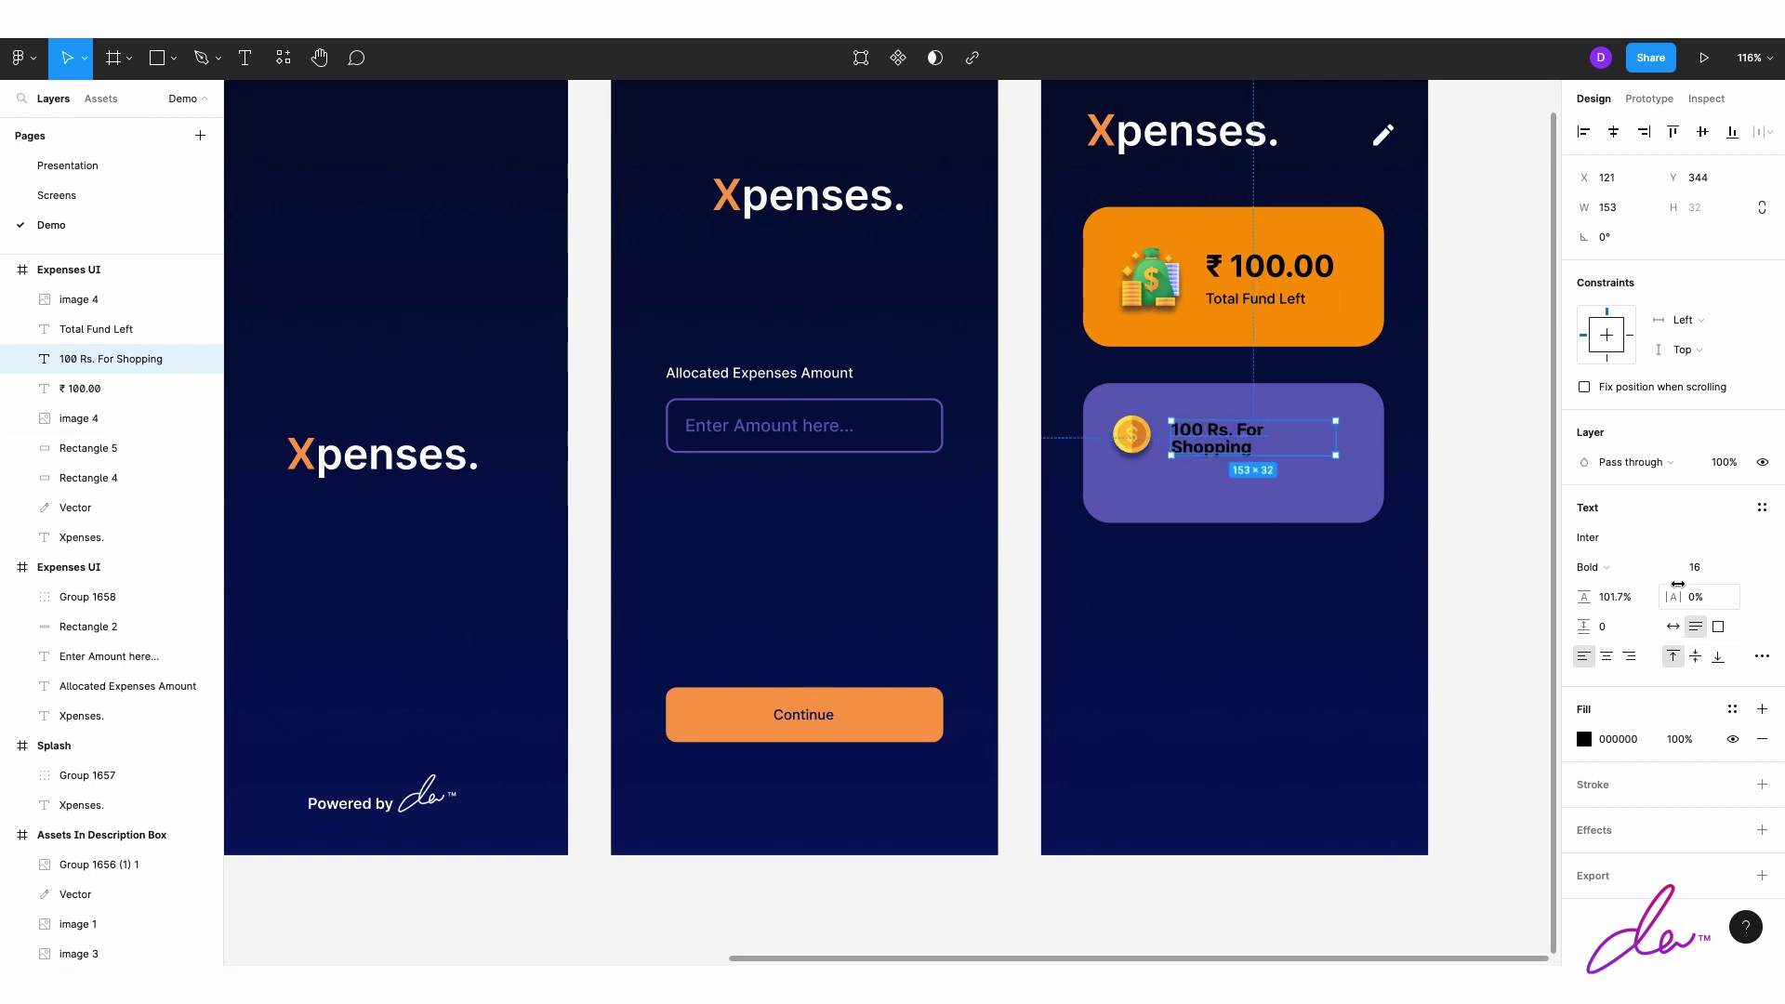
left_click_drag(1683, 567, 1686, 567)
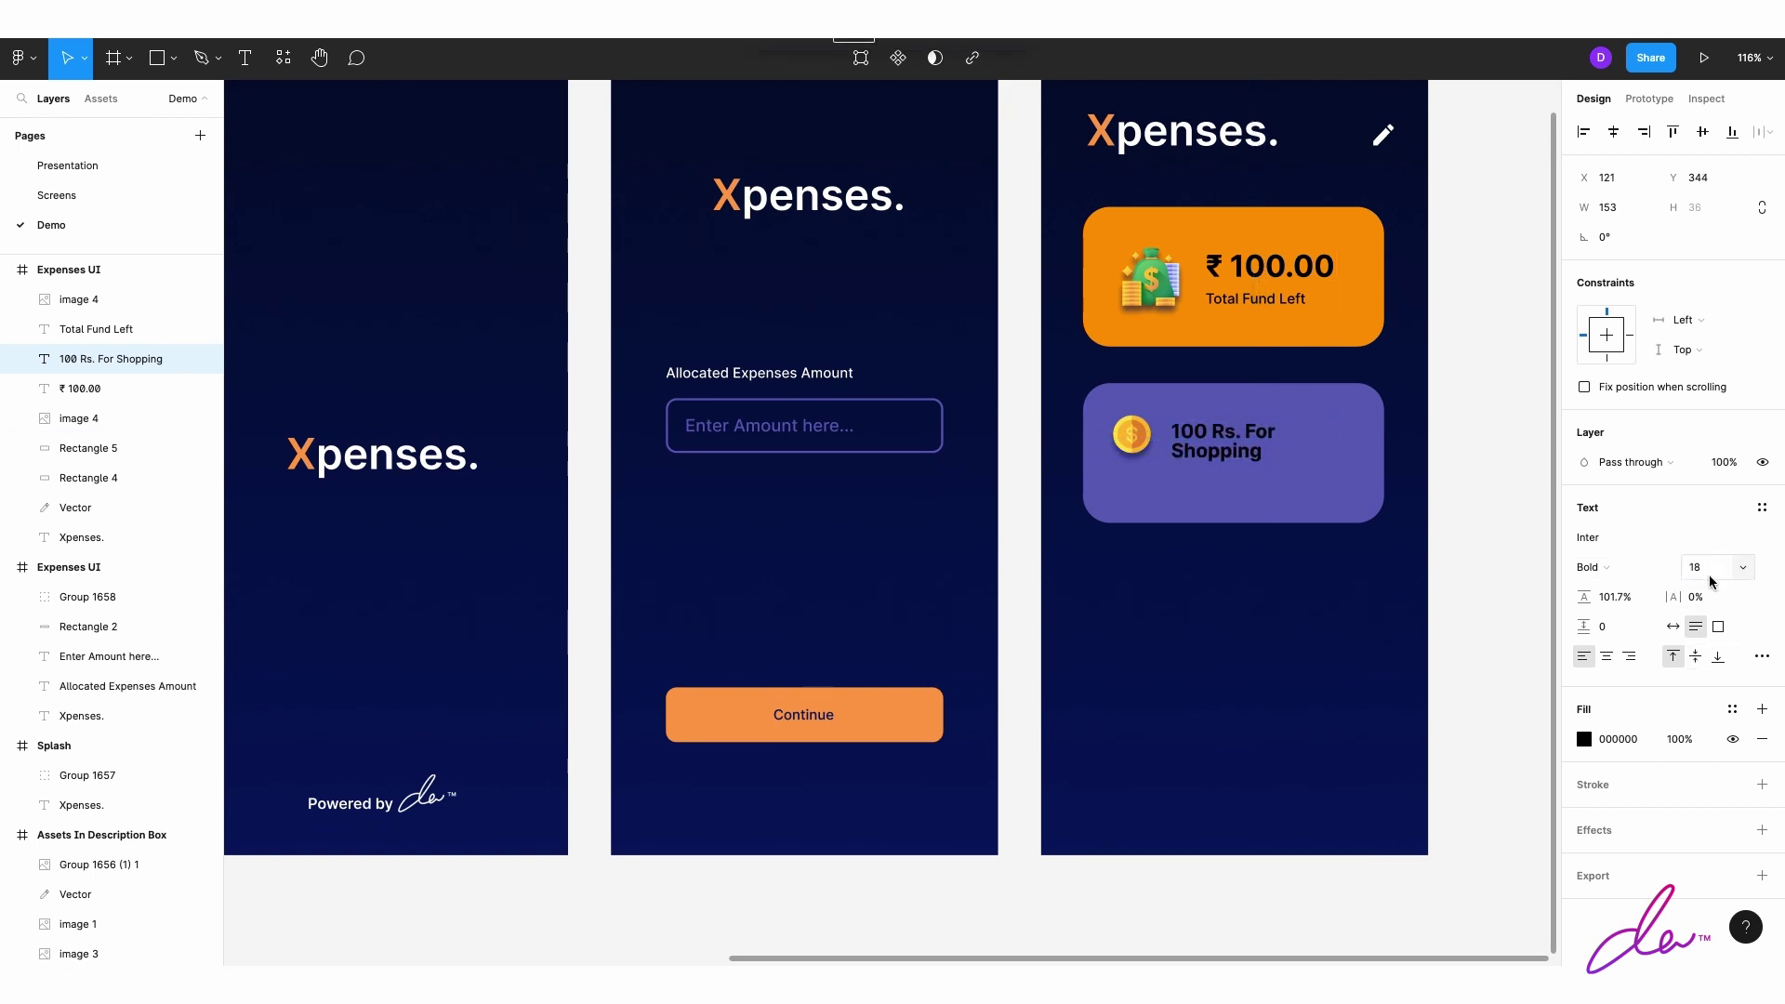
left_click(1585, 740)
key("Escape")
left_click(1592, 567)
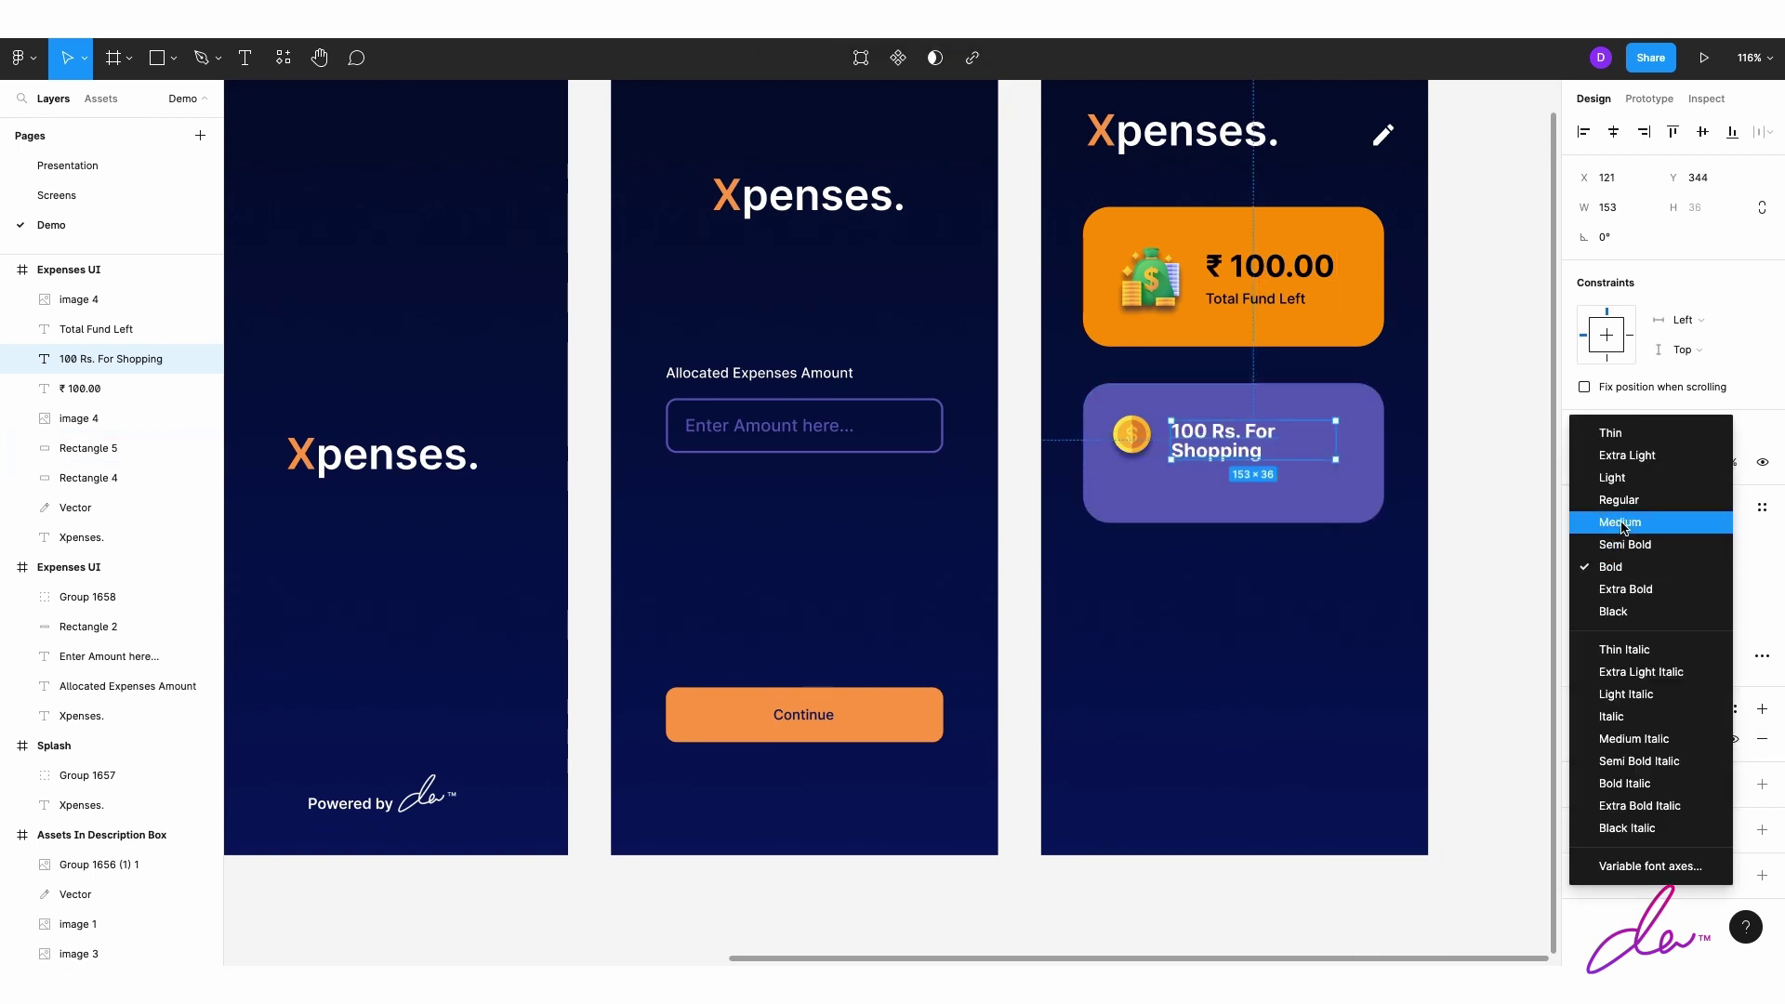
left_click_drag(1218, 448, 1218, 445)
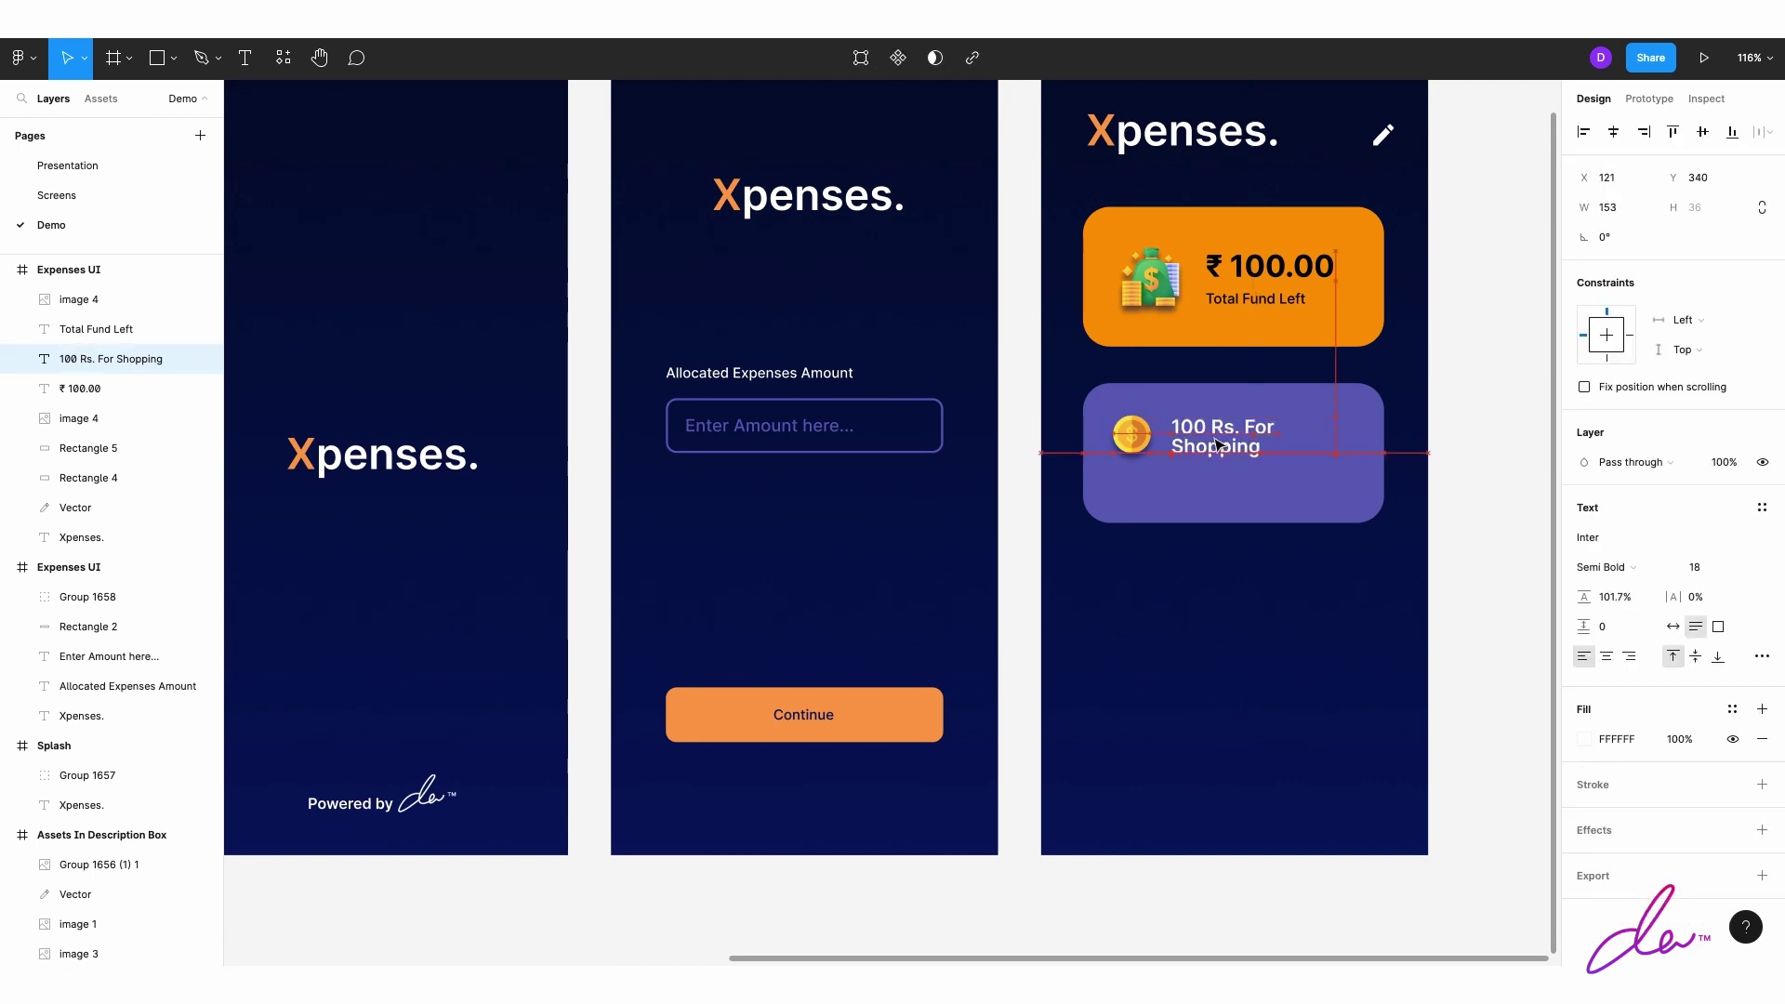
key("Escape")
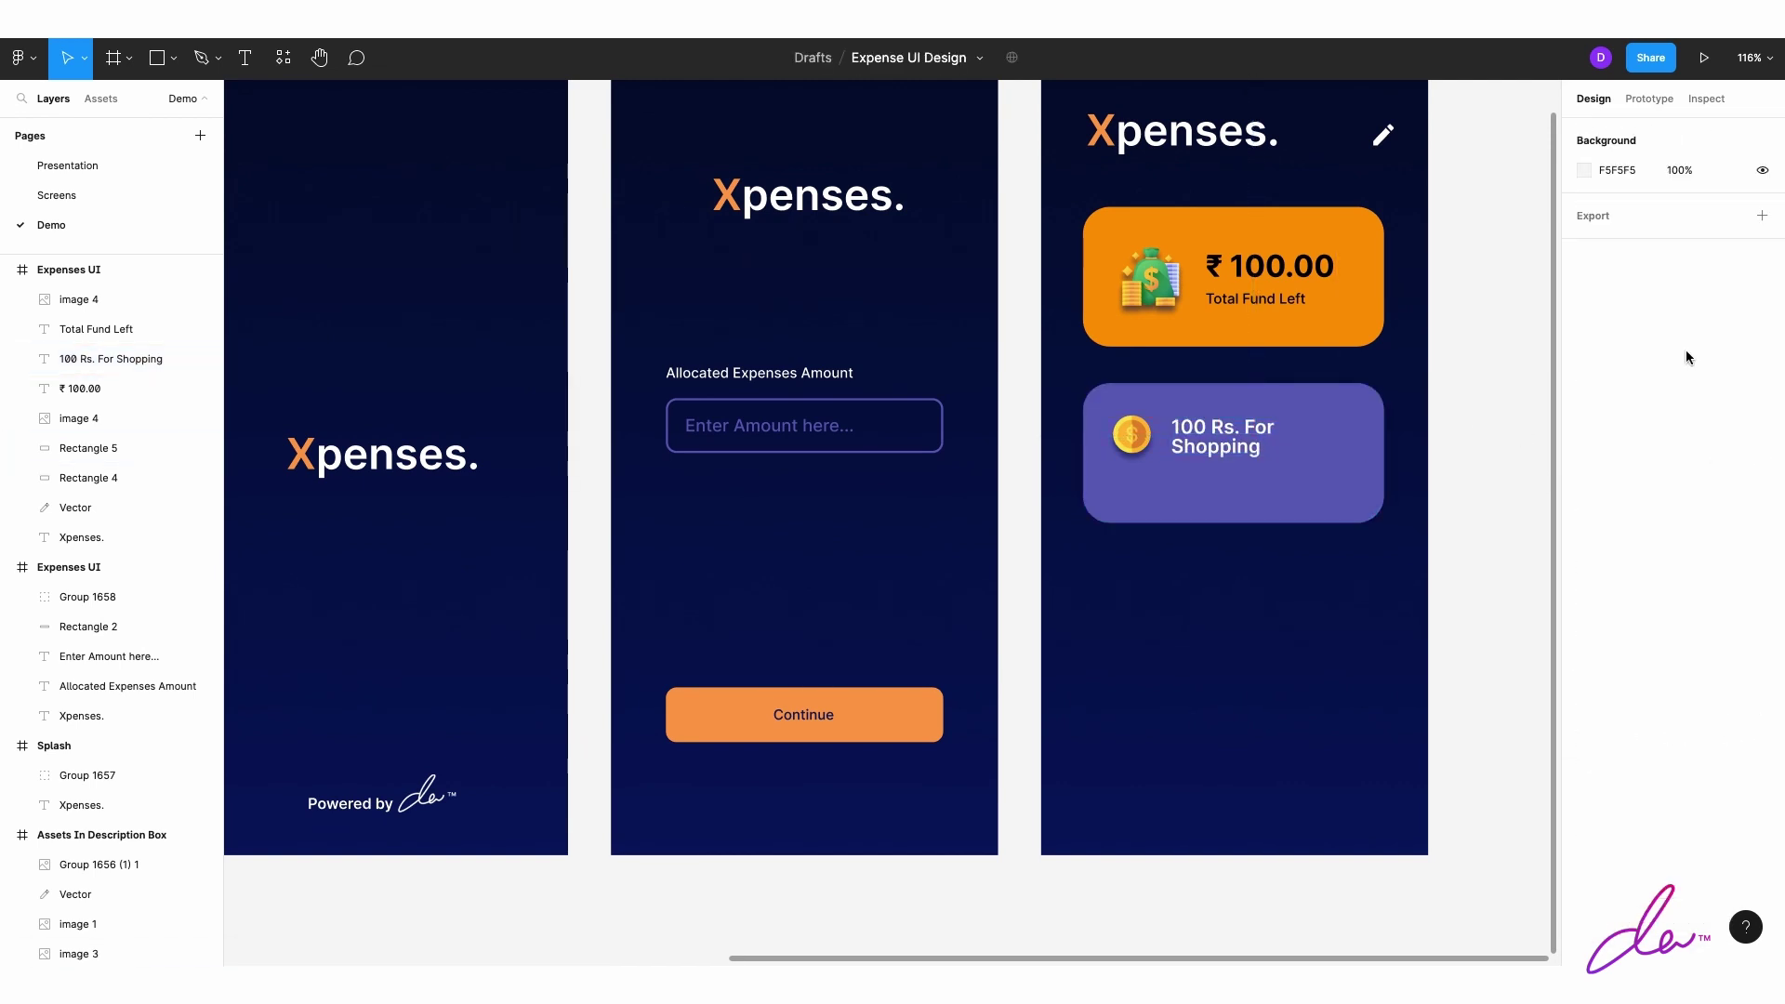
left_click_drag(1236, 453, 1237, 451)
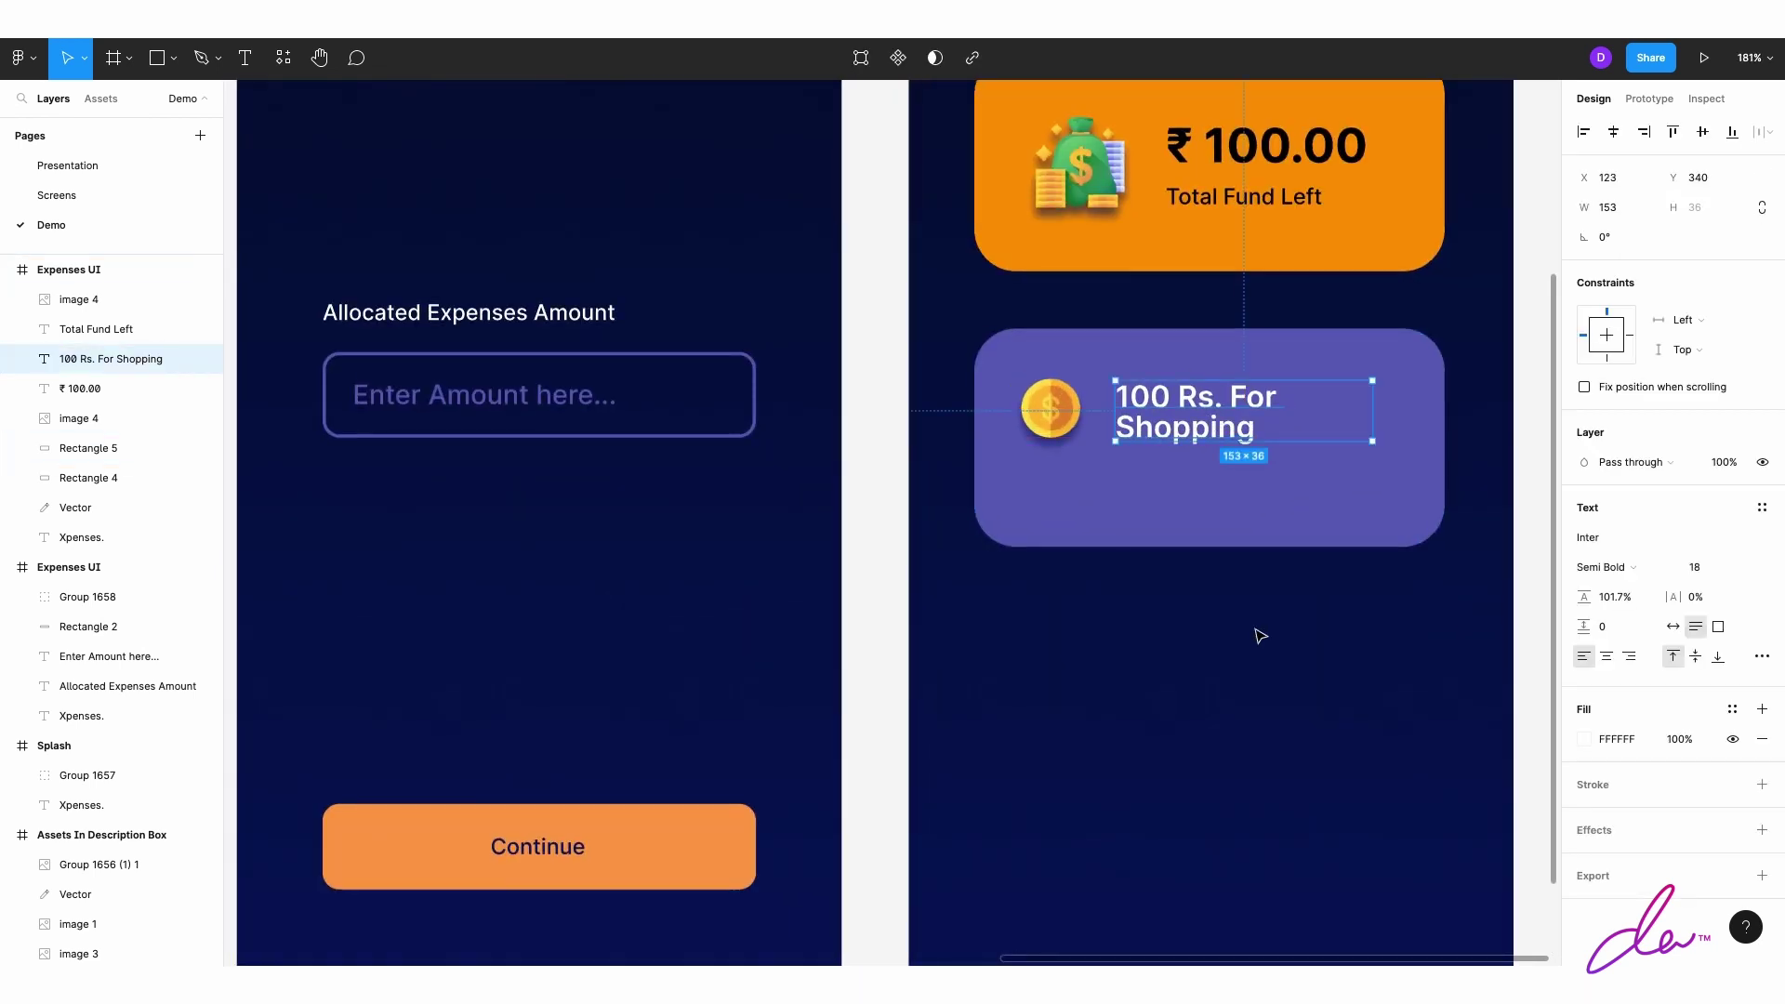
Step: Nudge the coin up-left and move the label beside it
left_click(1209, 502)
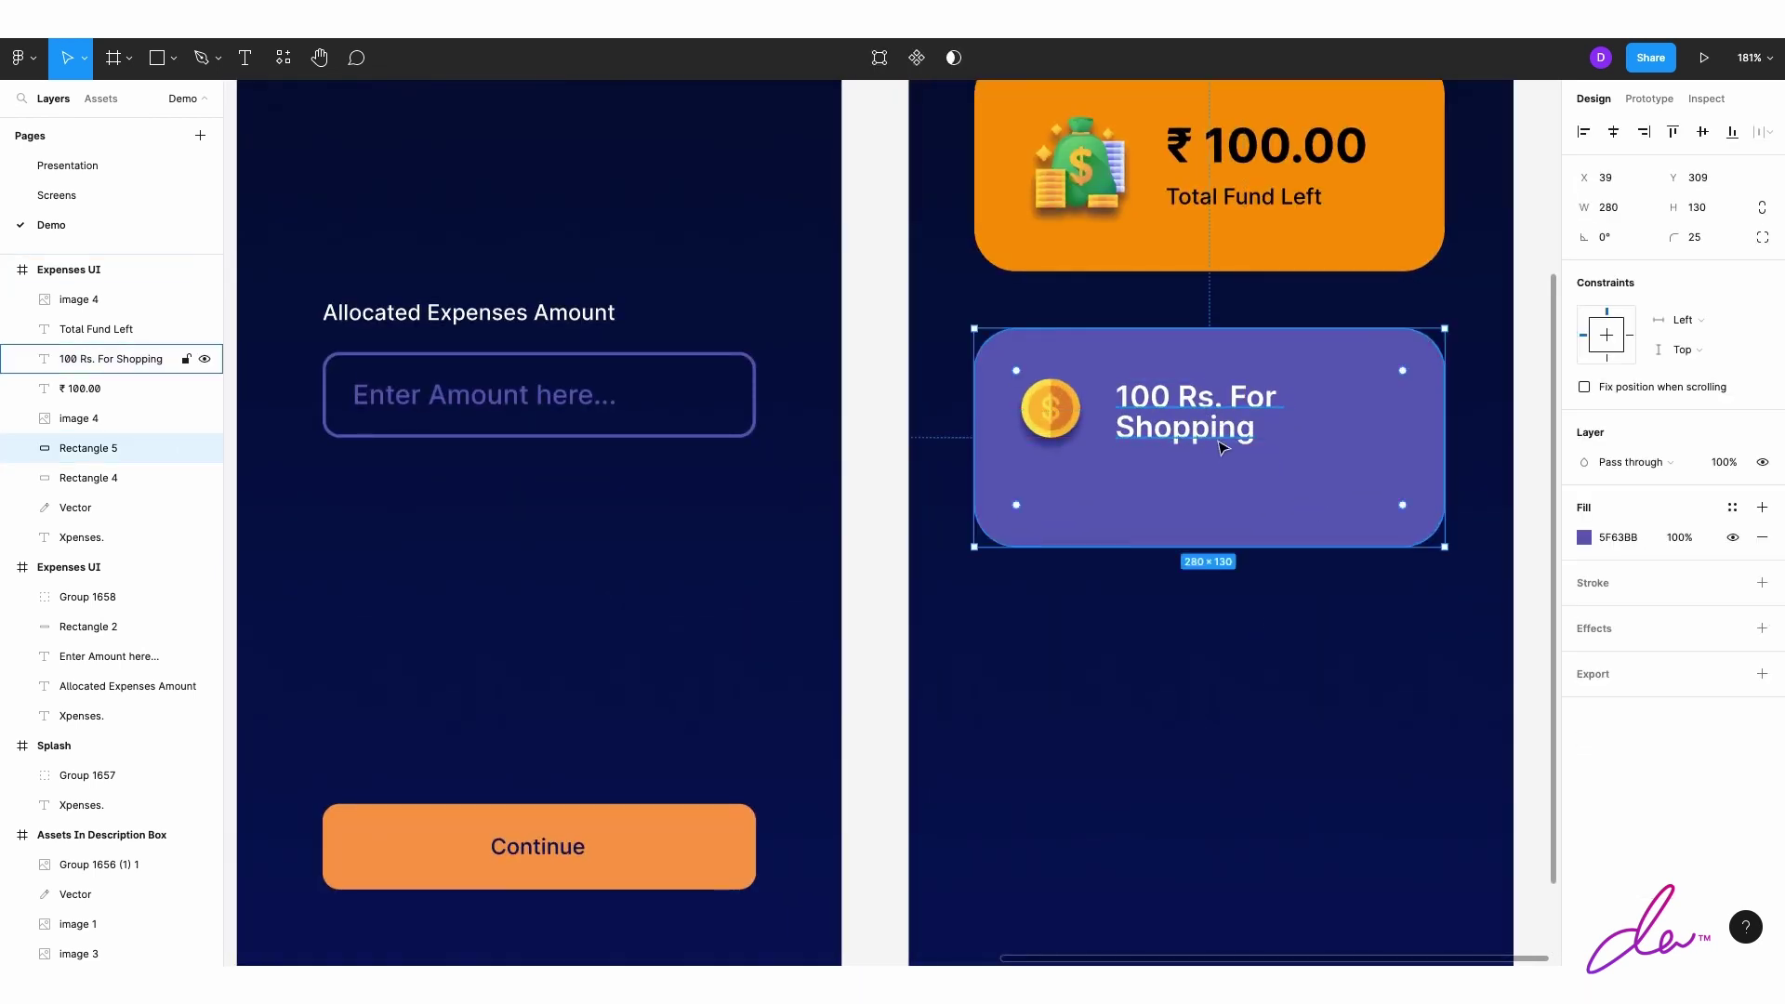
left_click(1051, 409)
left_click_drag(1054, 415, 1041, 407)
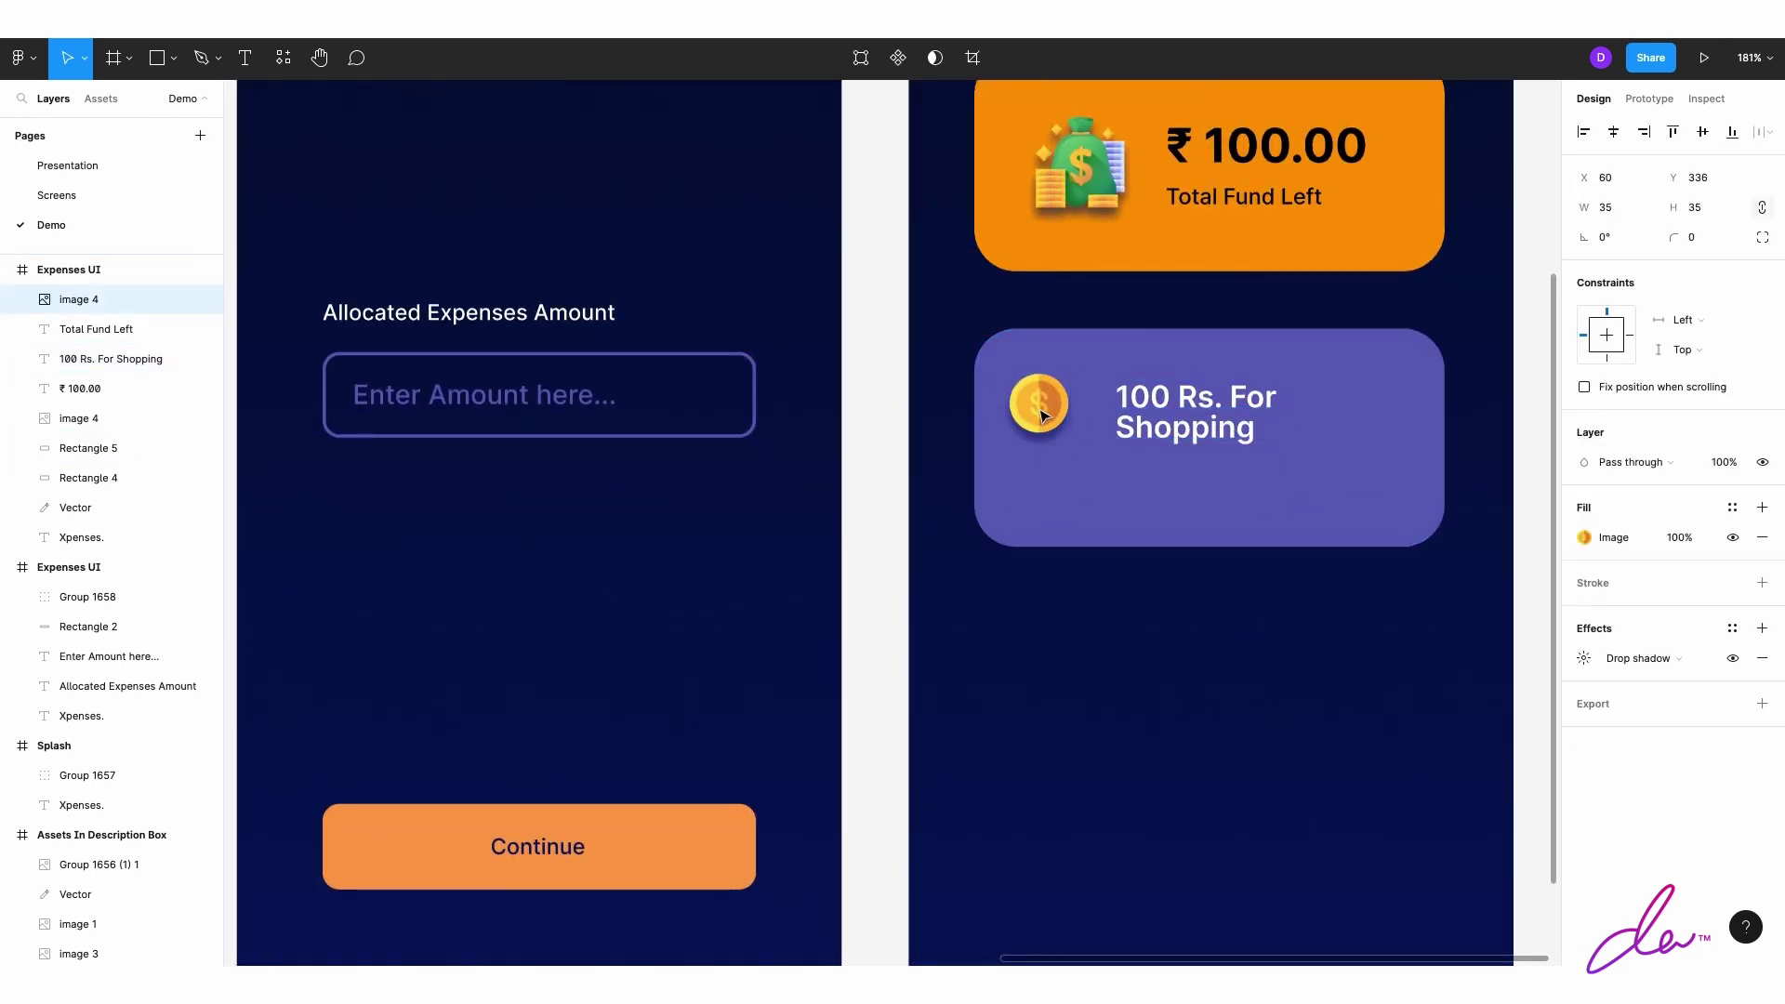
left_click_drag(1244, 421, 1224, 418)
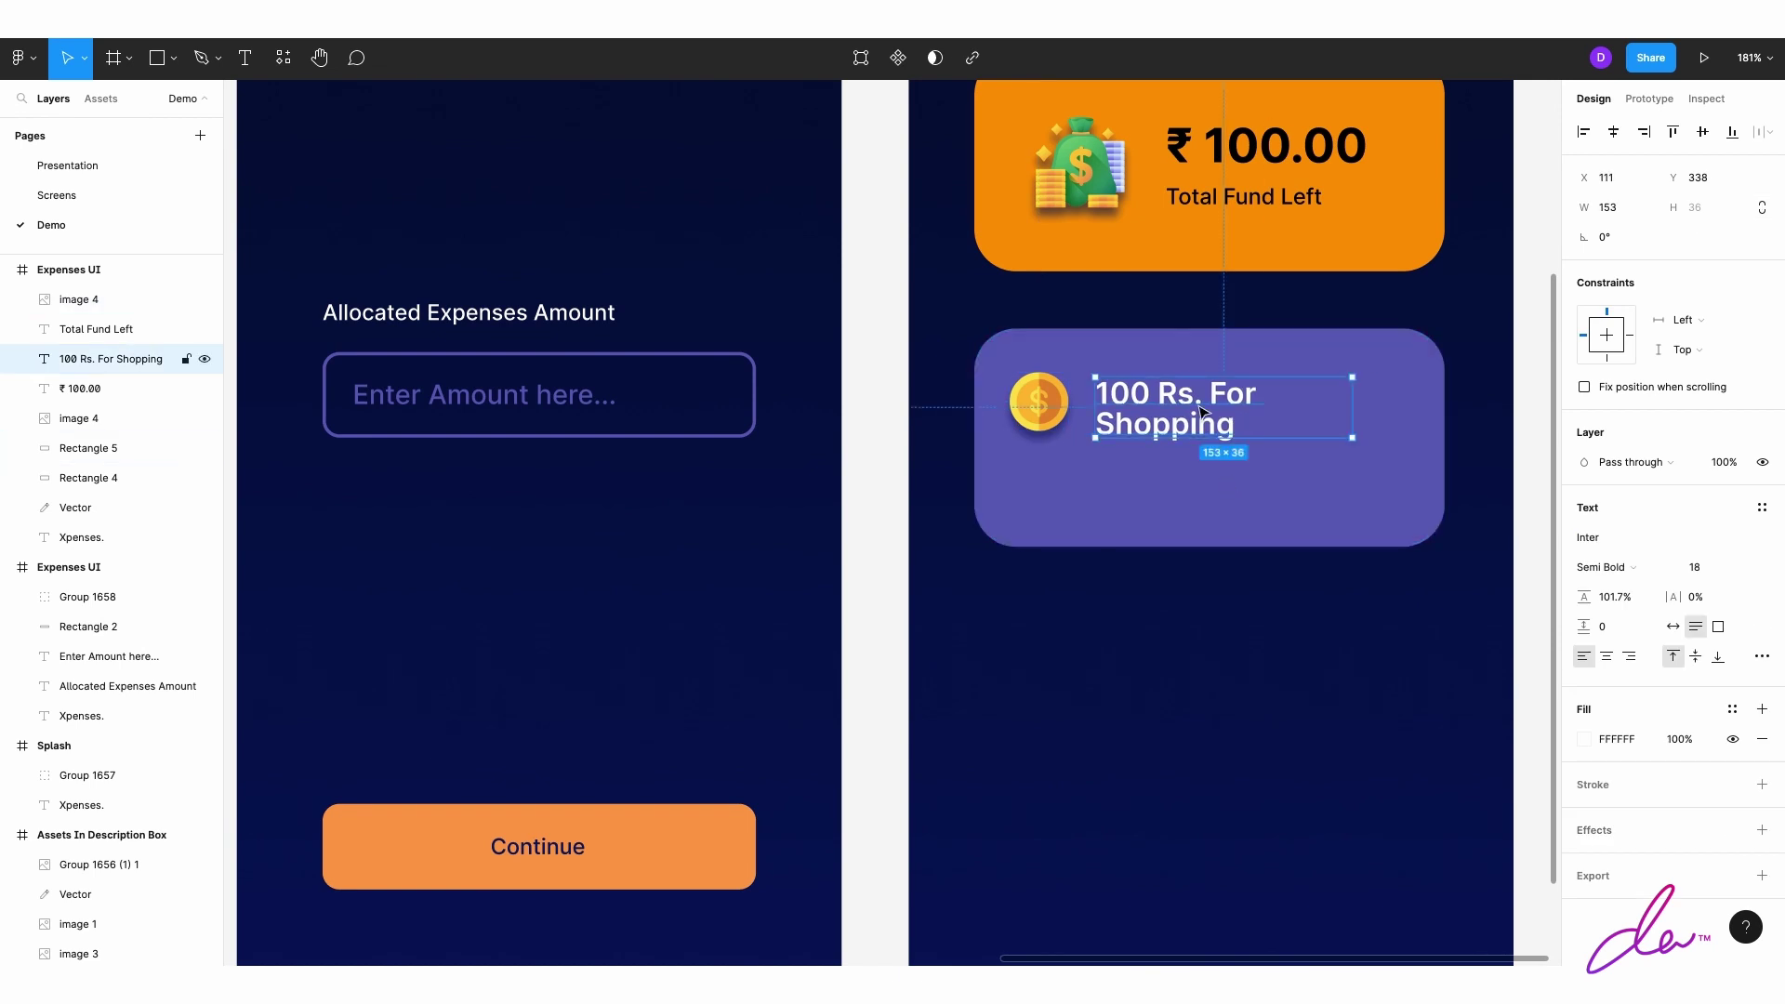
Step: Add a size 11 '12/11/2022' date at the purple card's lower right
key("ctrl+v")
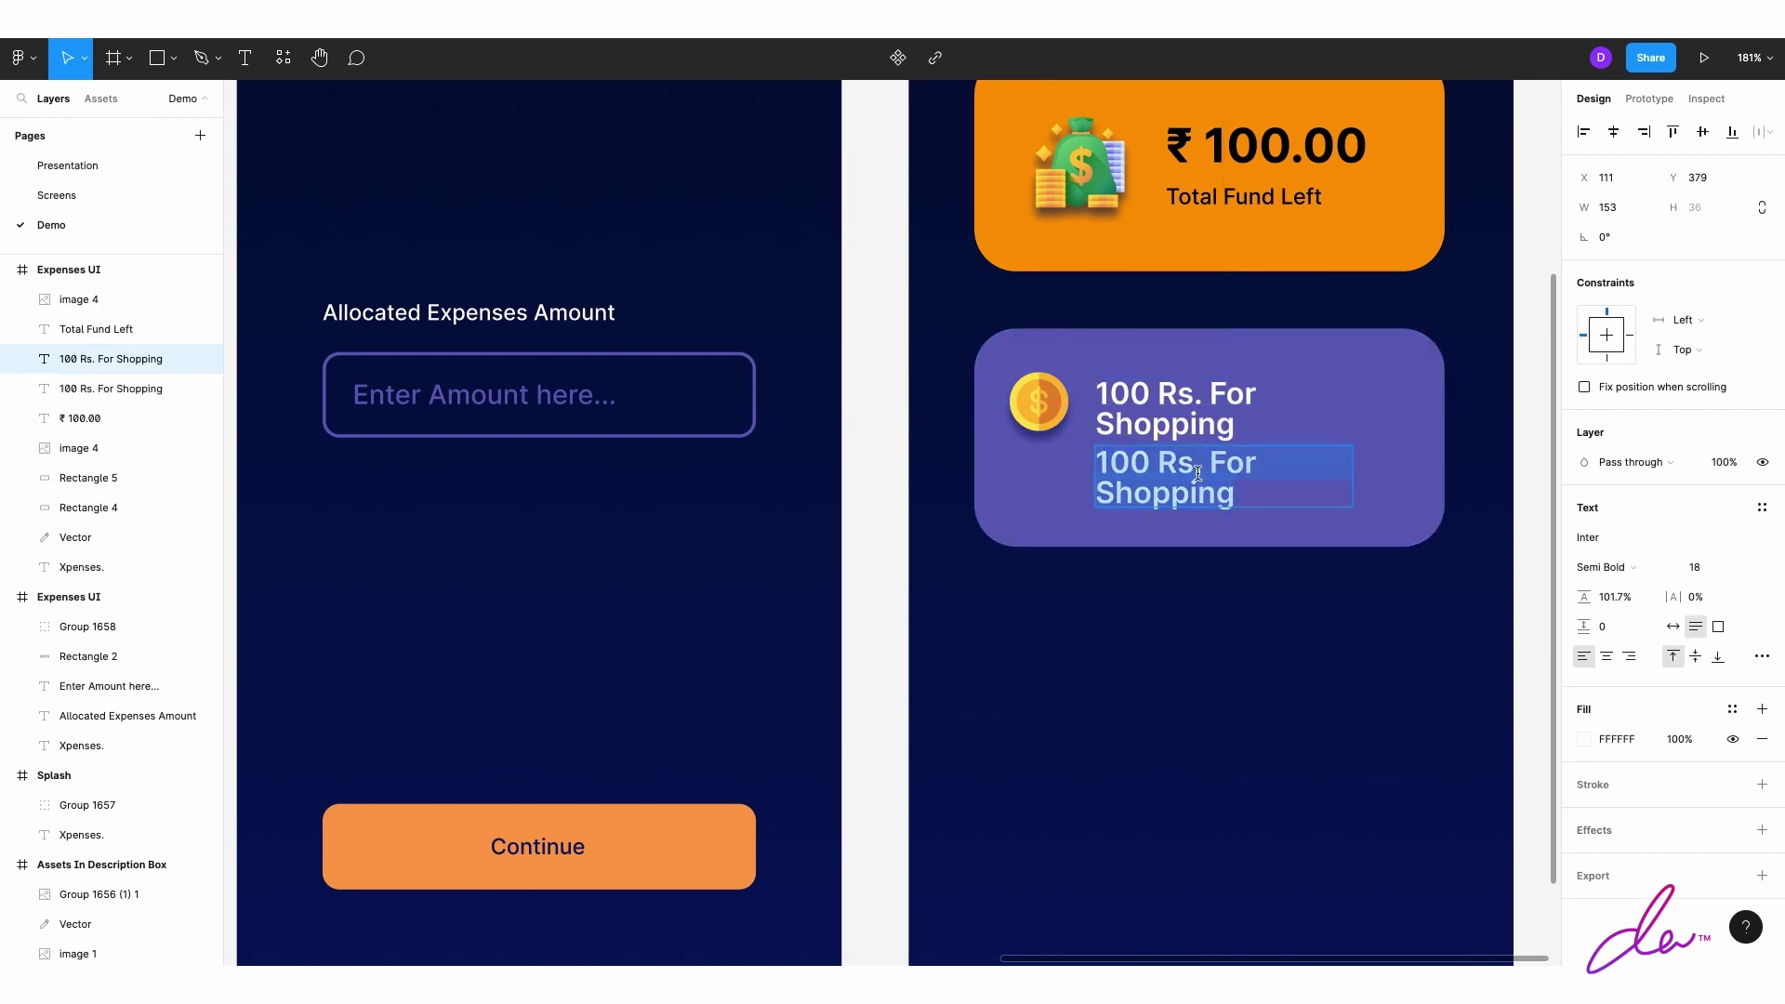
type("12/11/2022")
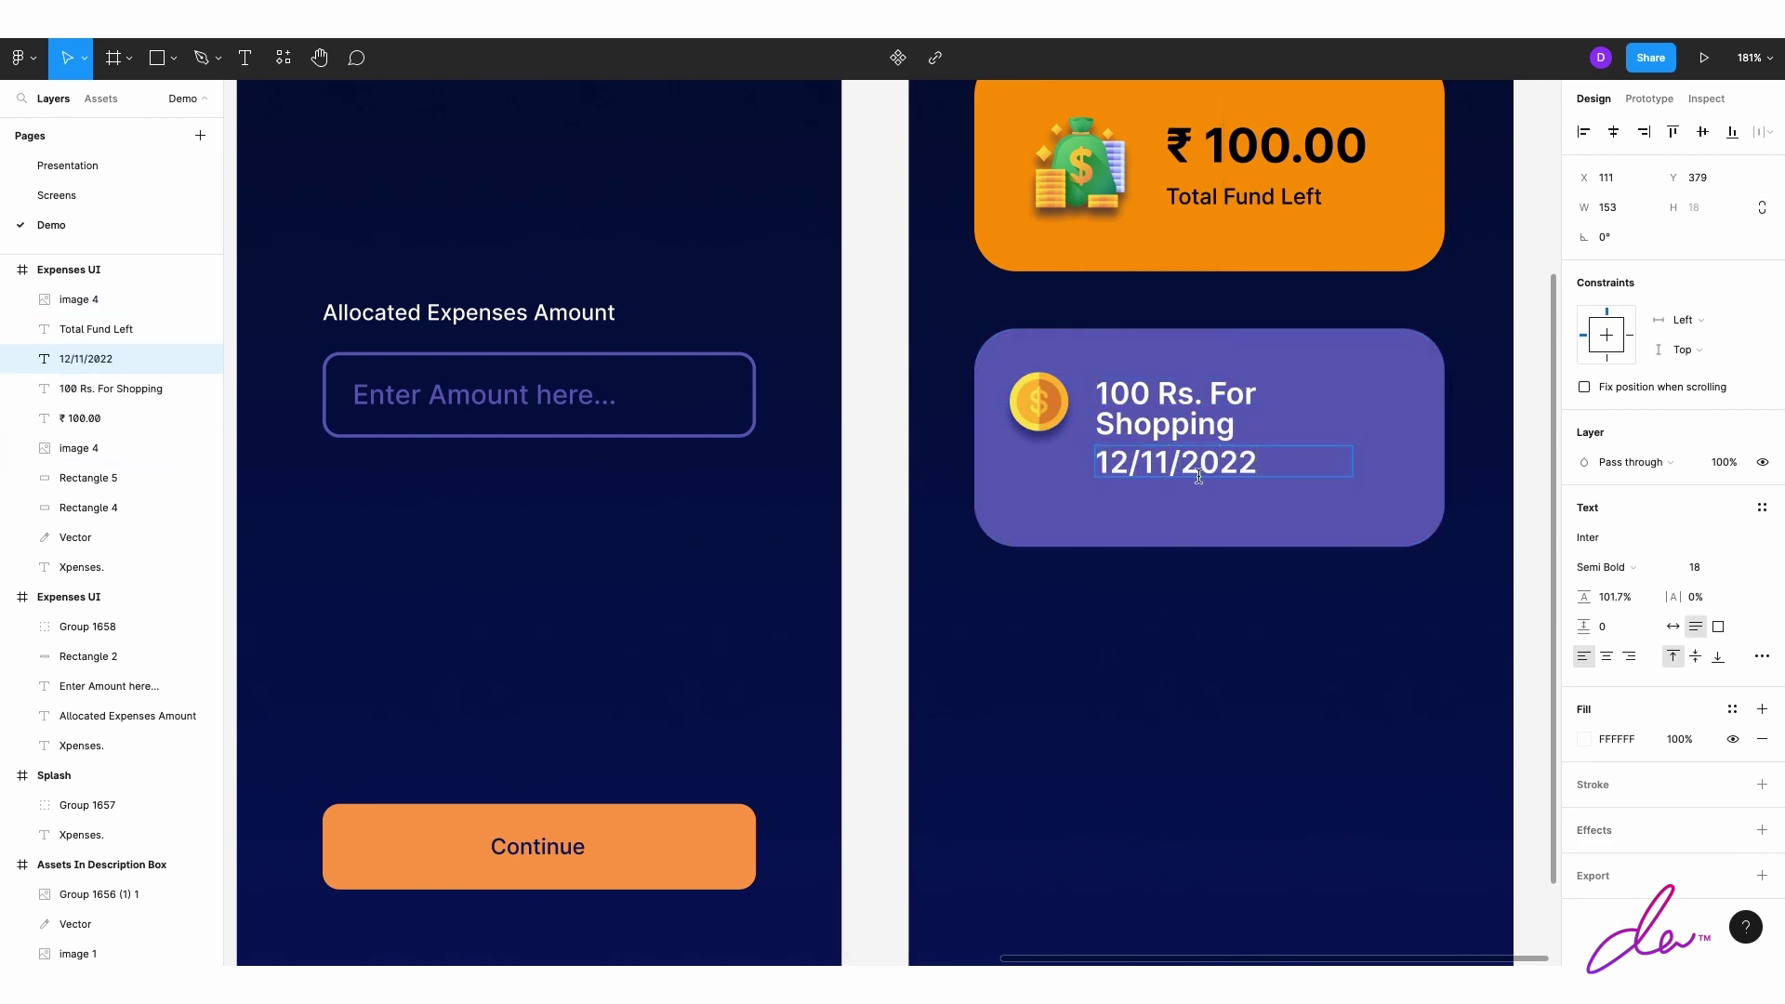
left_click_drag(1686, 569, 1673, 571)
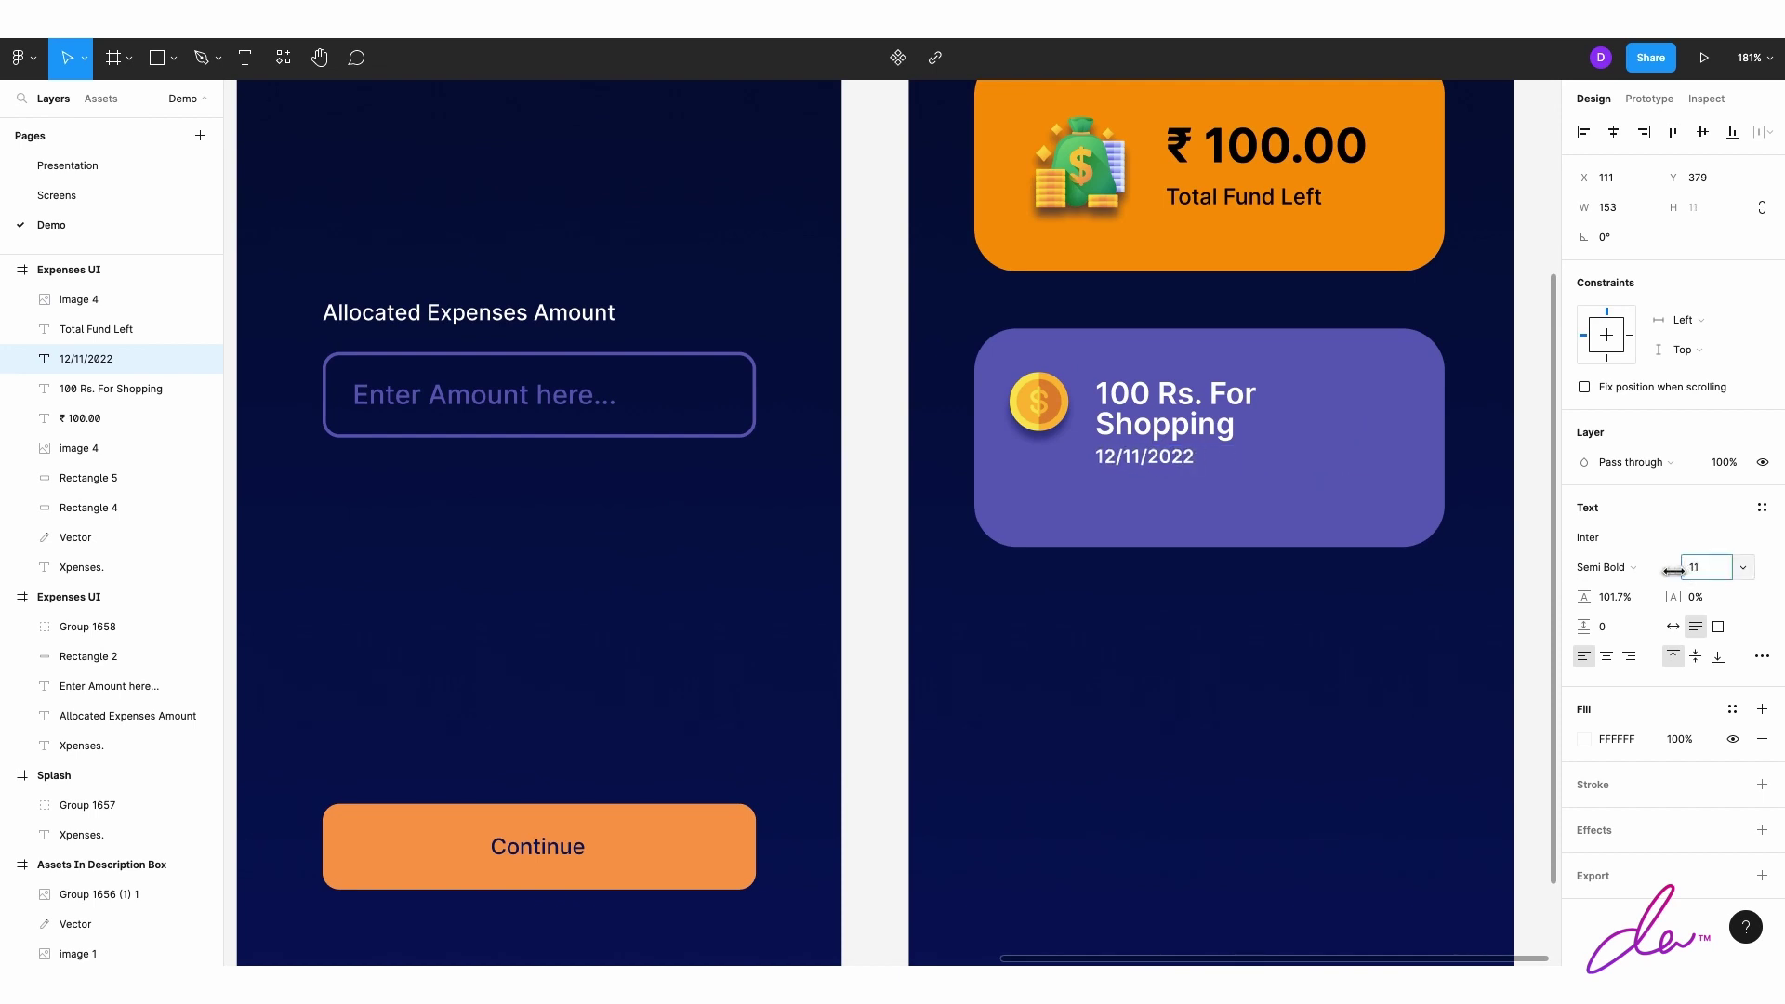
type("9")
left_click_drag(1173, 465, 1179, 519)
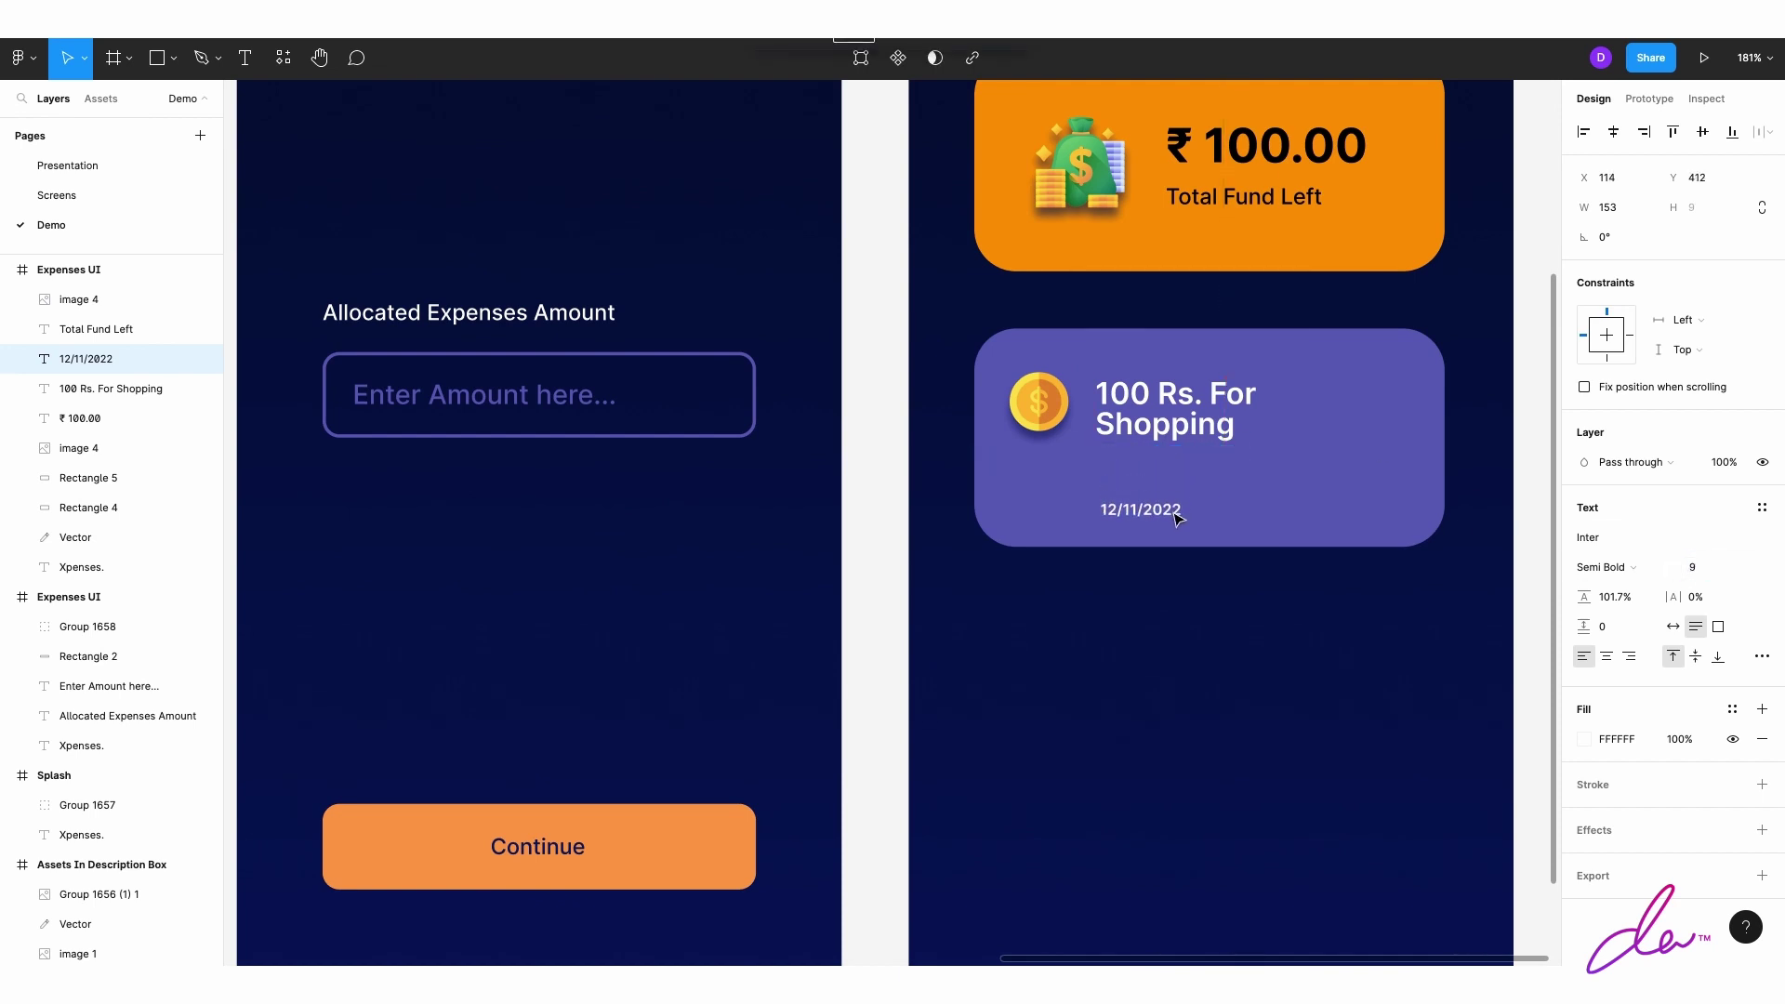
left_click(1207, 590)
key("shift+1")
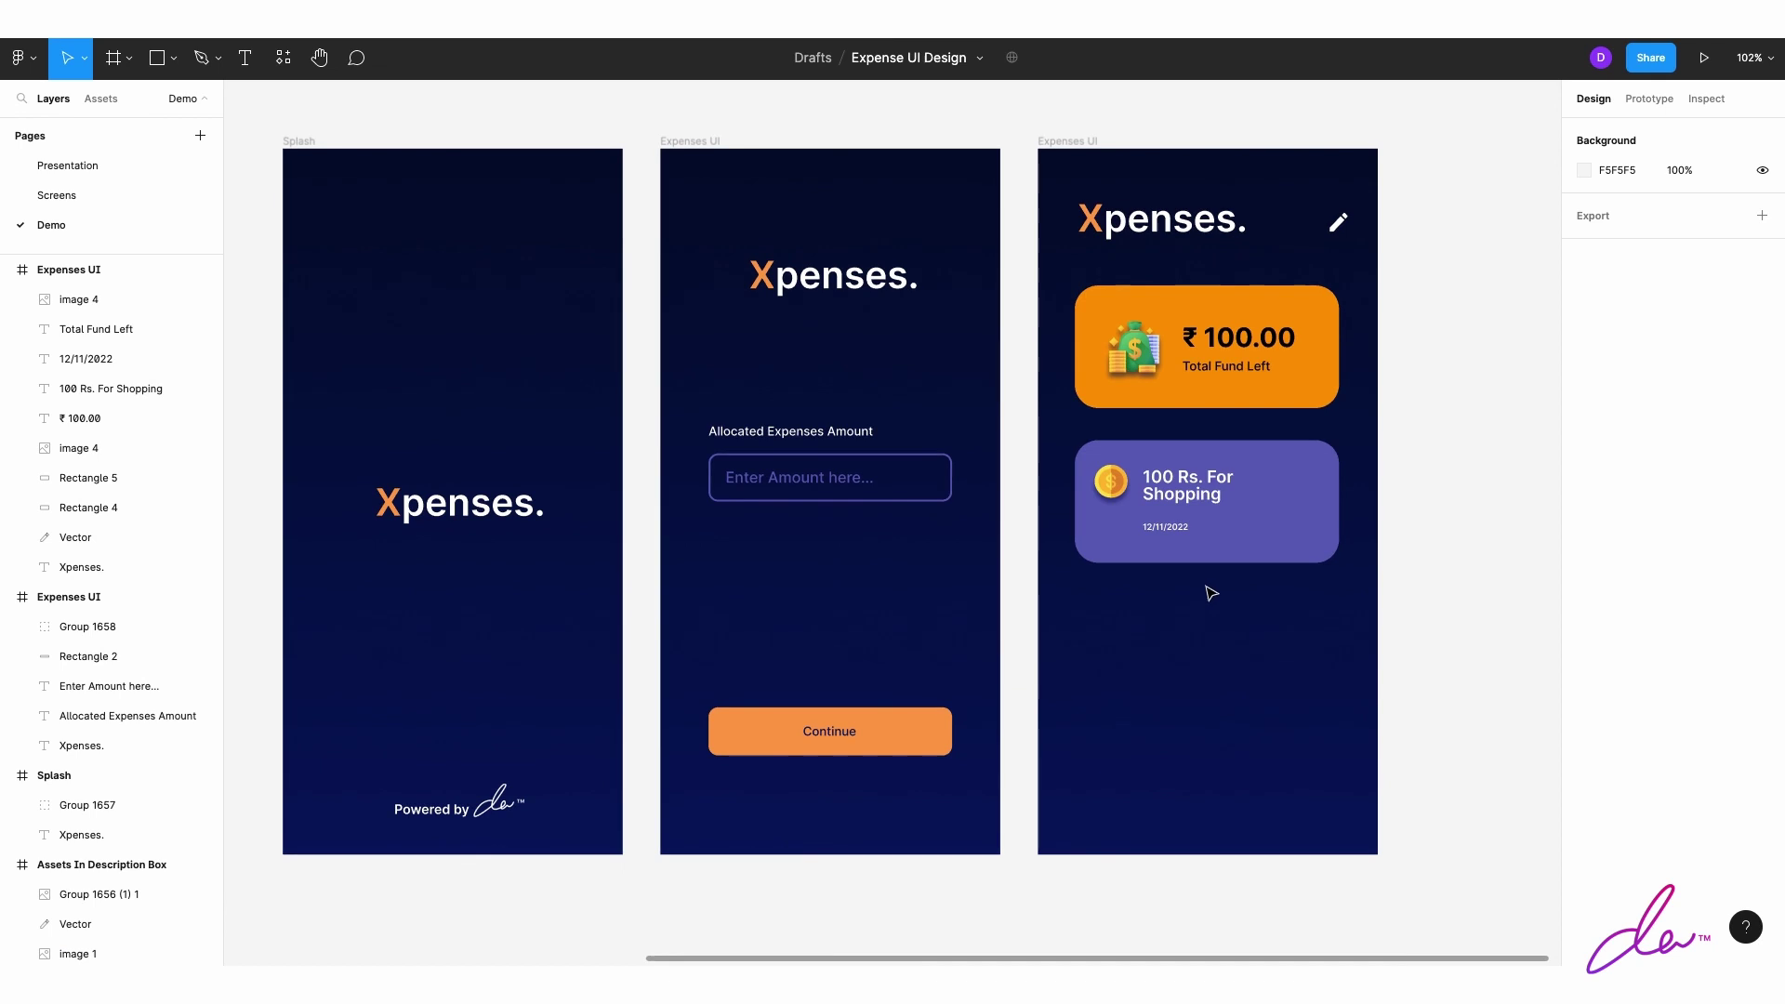
left_click(1192, 472)
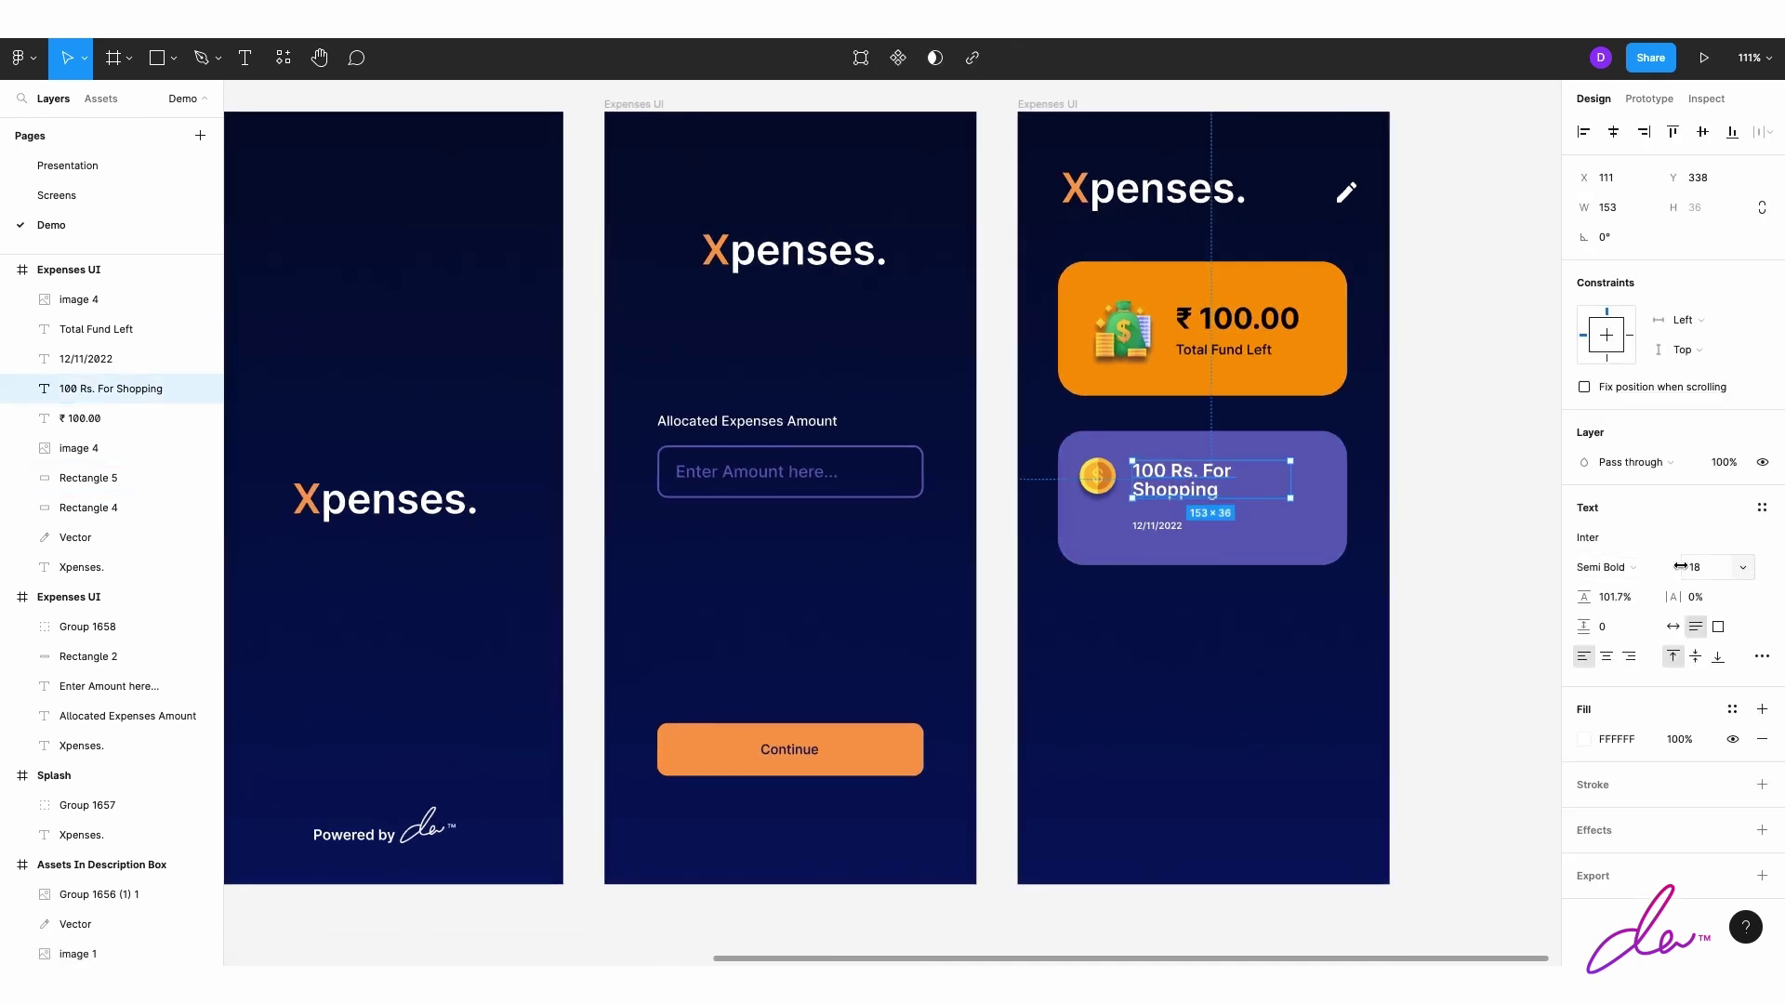
left_click_drag(1172, 527, 1278, 535)
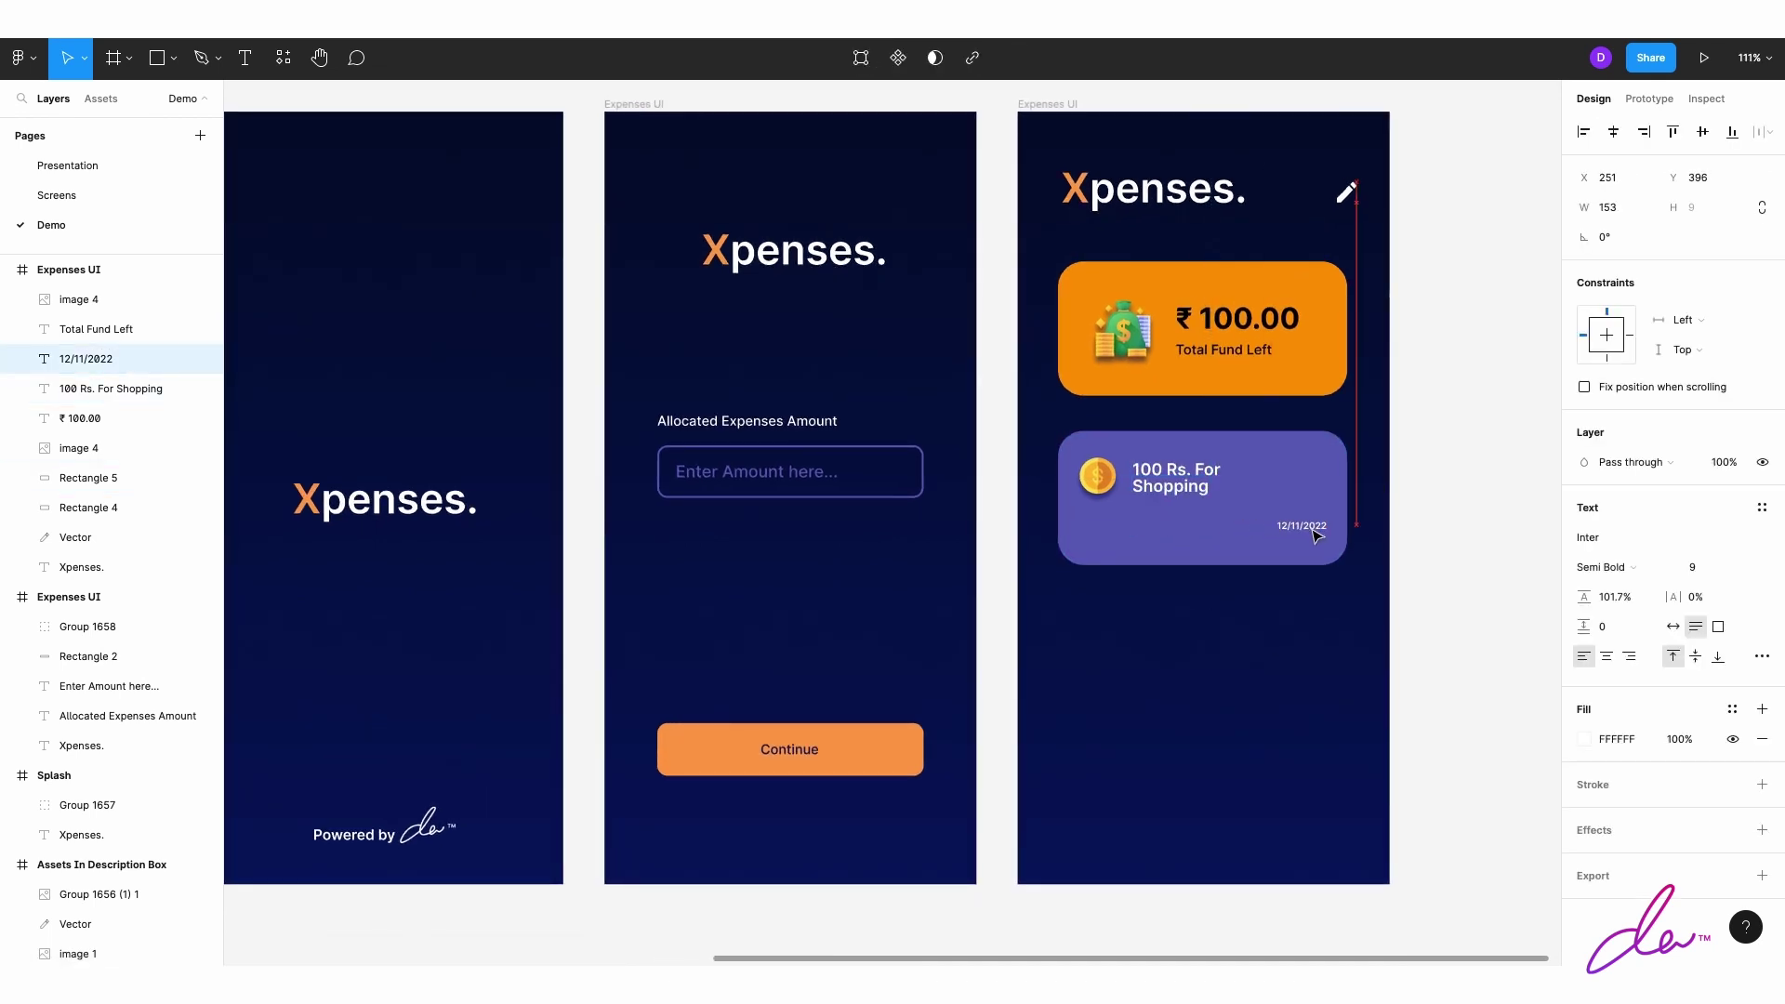
key("Escape")
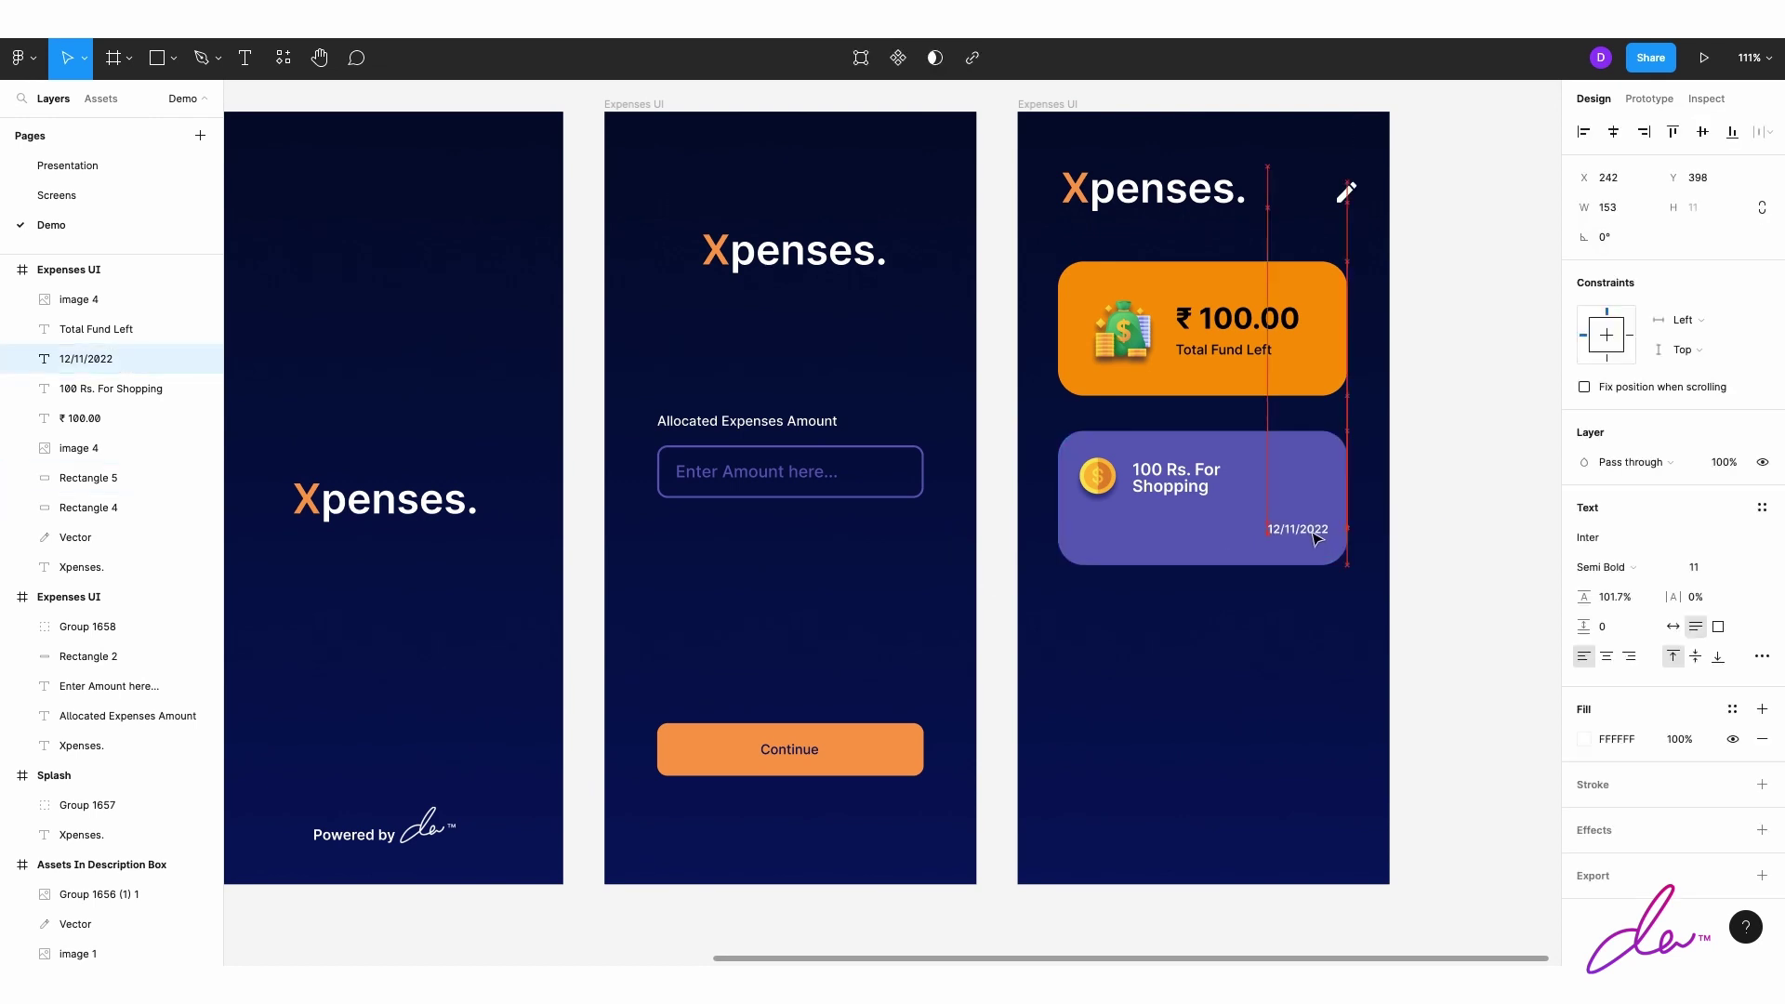
Step: Shorten the purple card and move the '100 Rs. For Shopping' text slightly down
left_click(1156, 438)
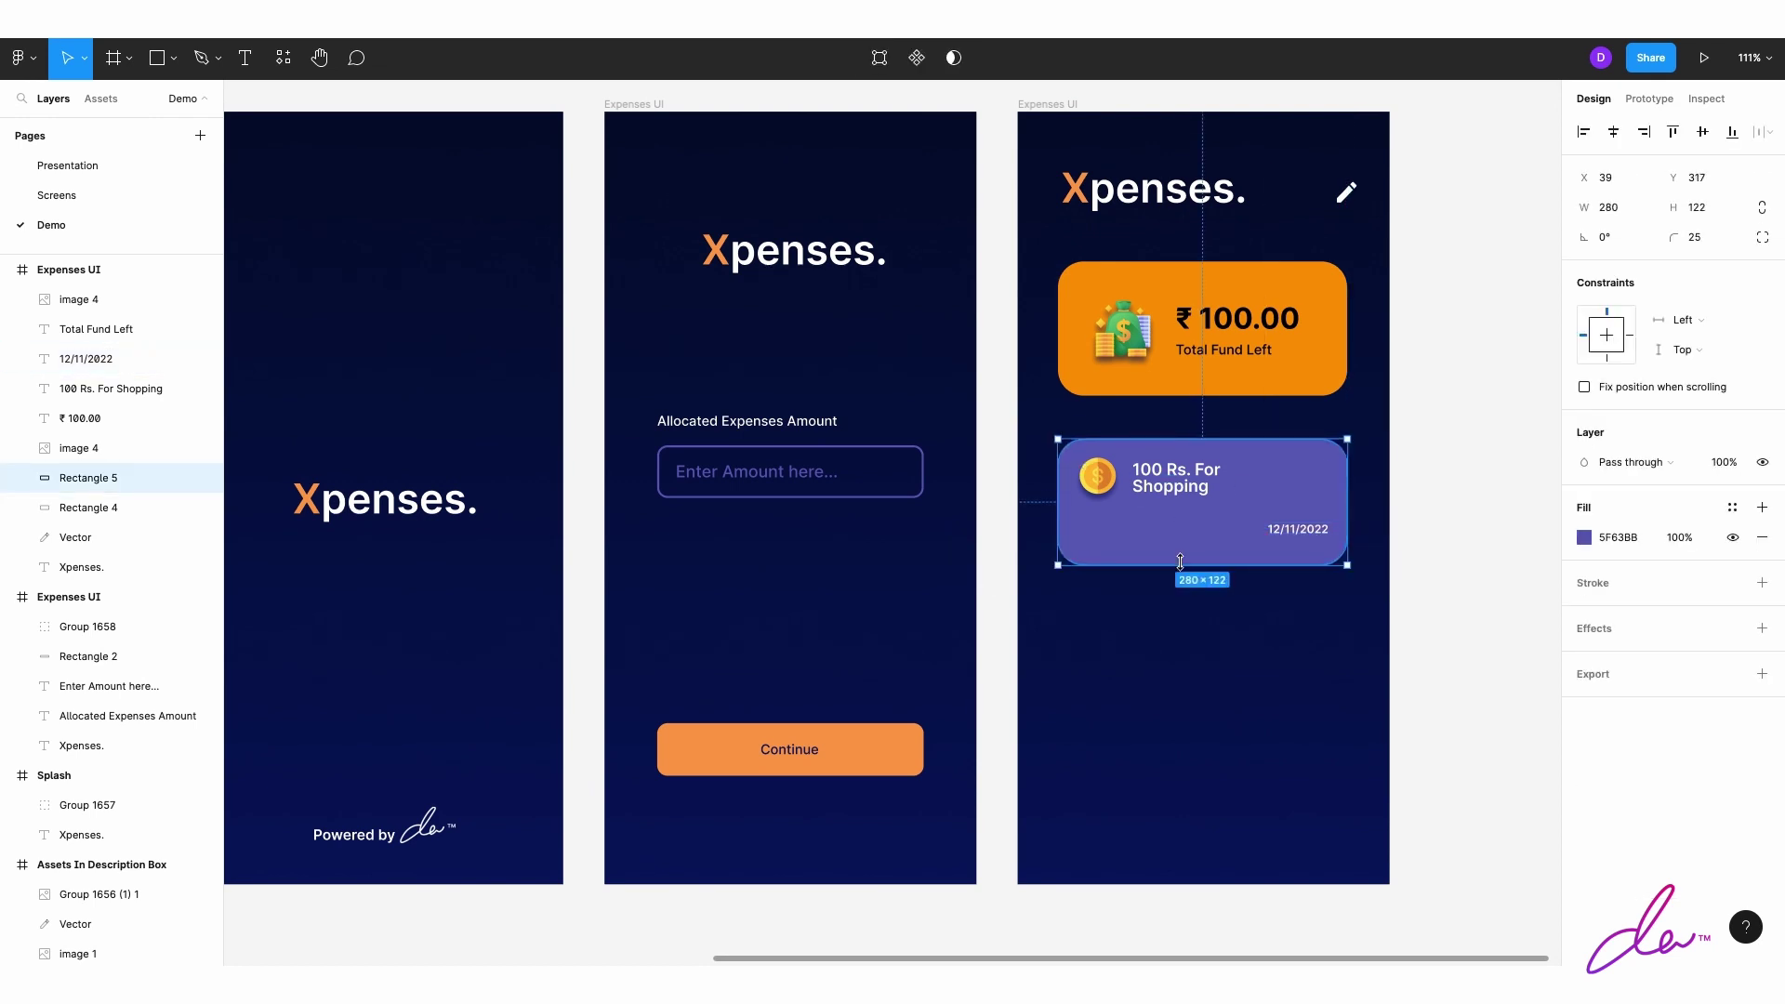
left_click_drag(1180, 562, 1182, 552)
left_click(1479, 563)
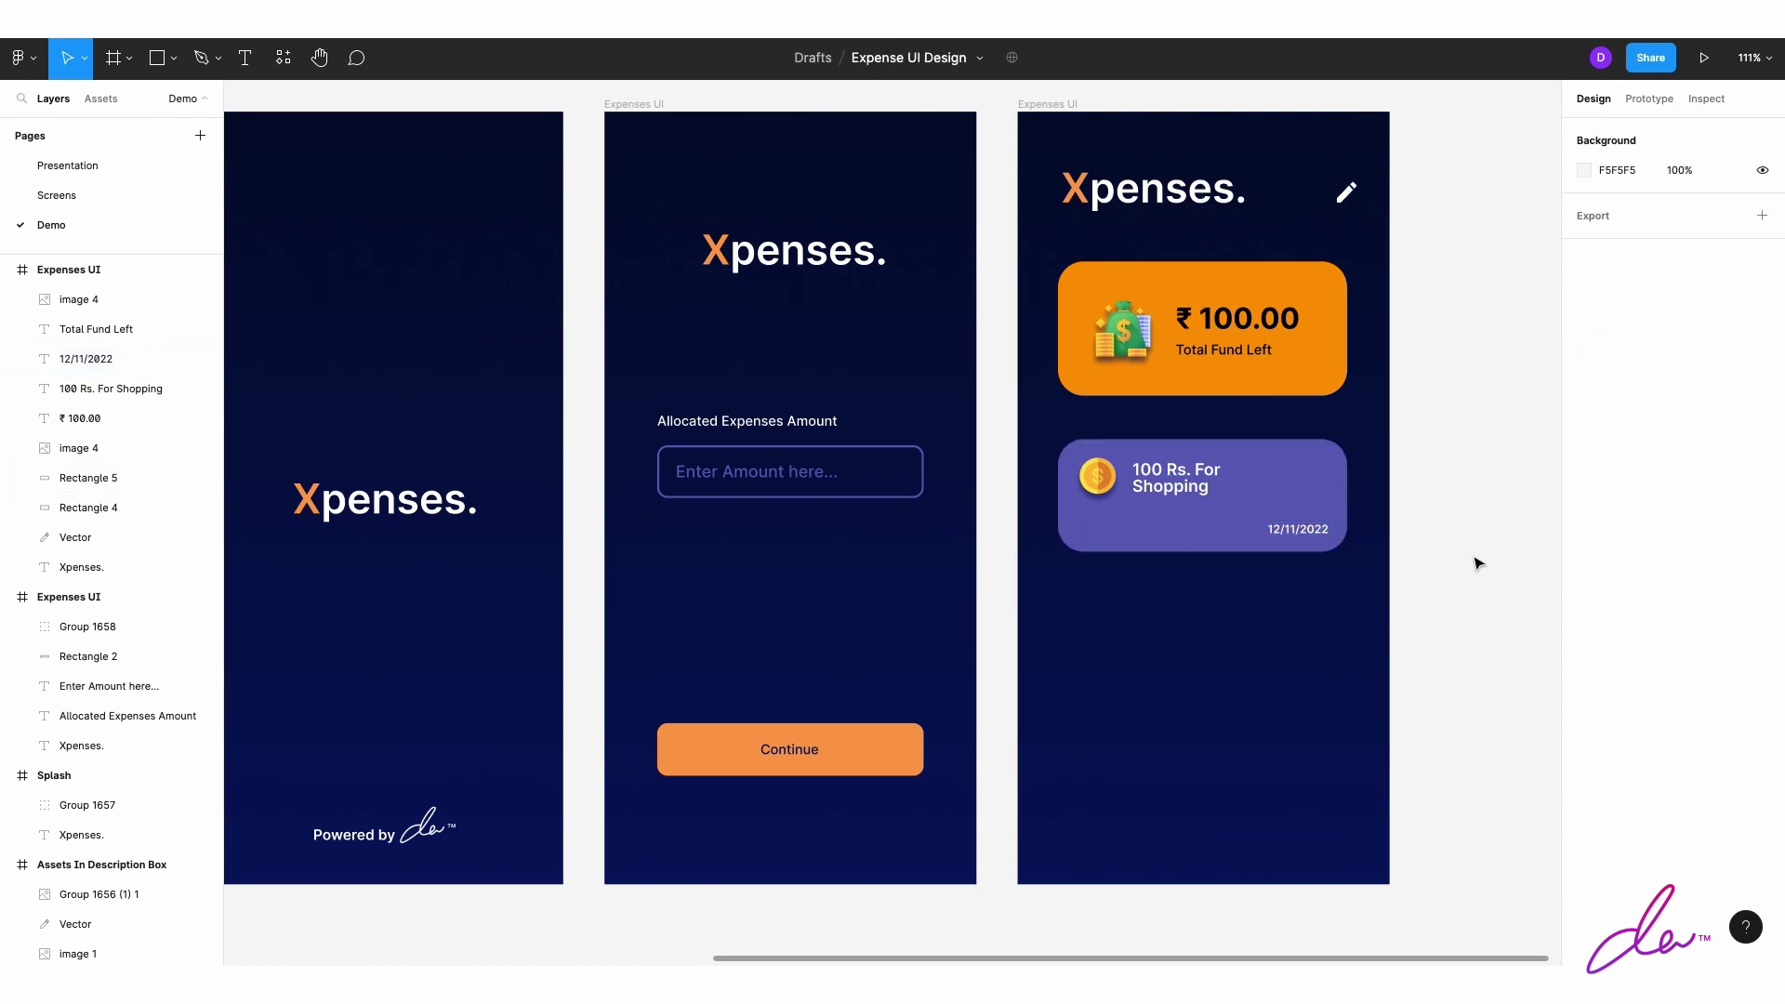
left_click(1095, 478)
left_click_drag(1172, 495, 1173, 504)
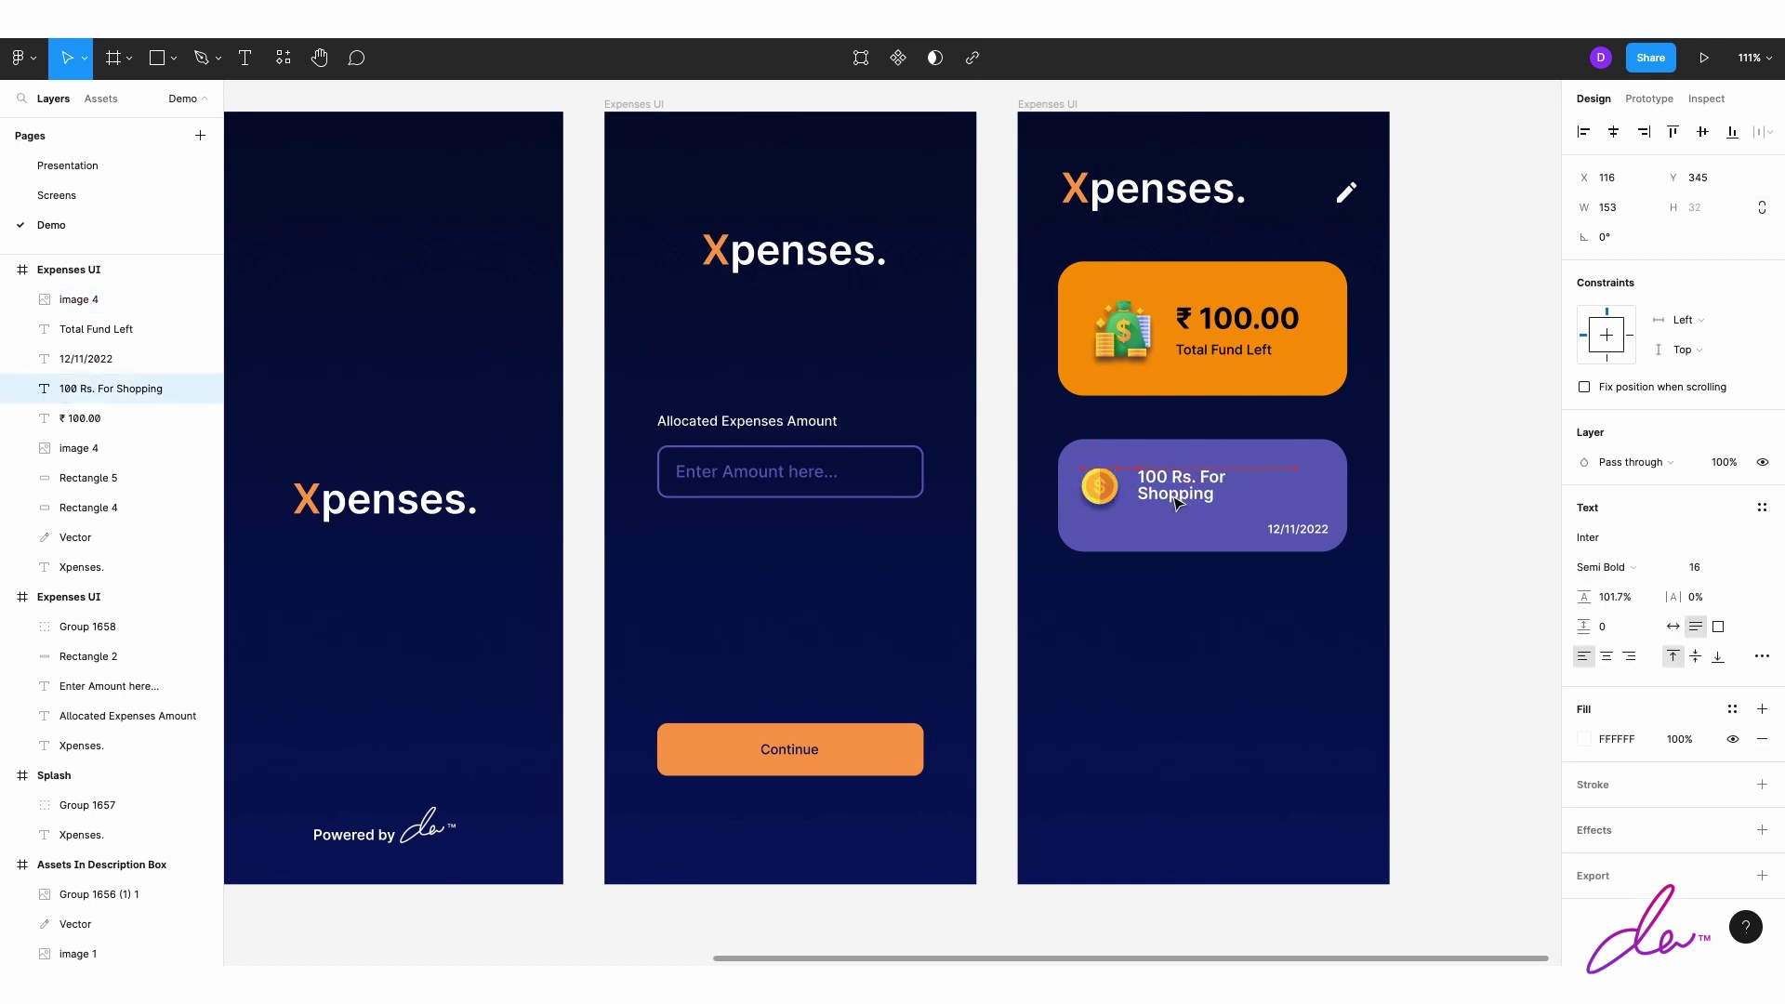
left_click(1299, 585)
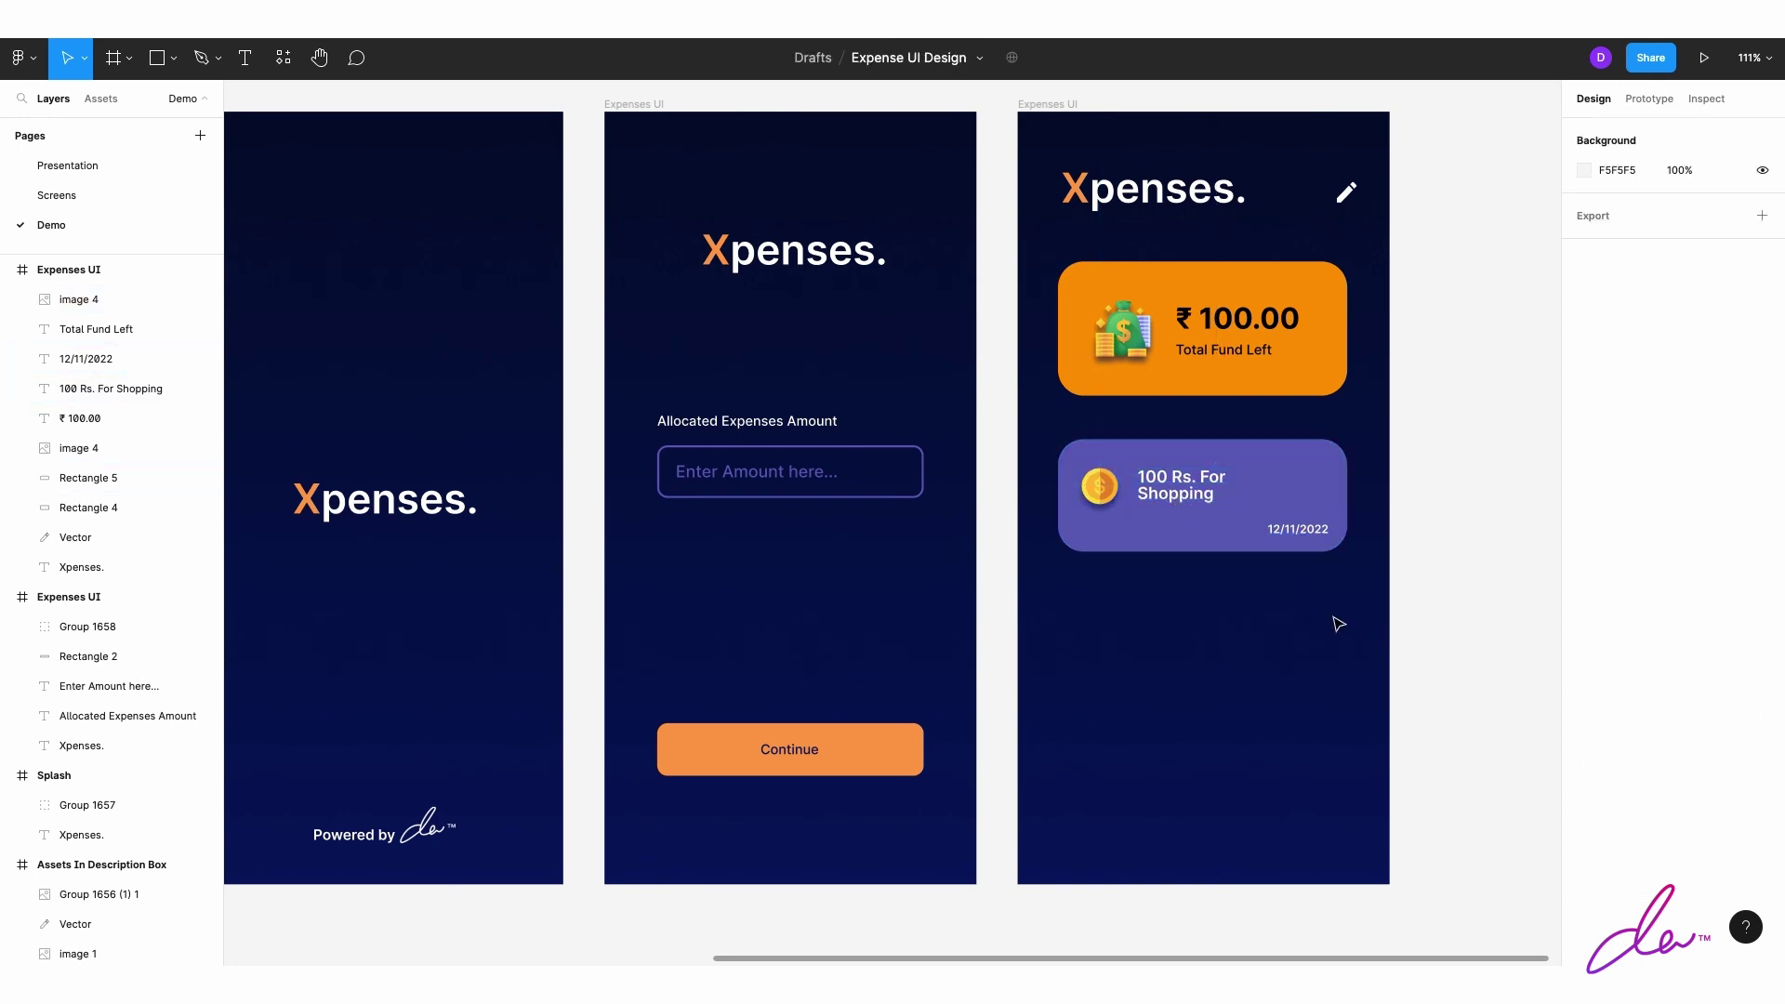
scroll(1339, 624, "down", 1)
Step: Try a lighter fill on the purple card, then keep the original purple
left_click(1320, 521)
left_click(1585, 538)
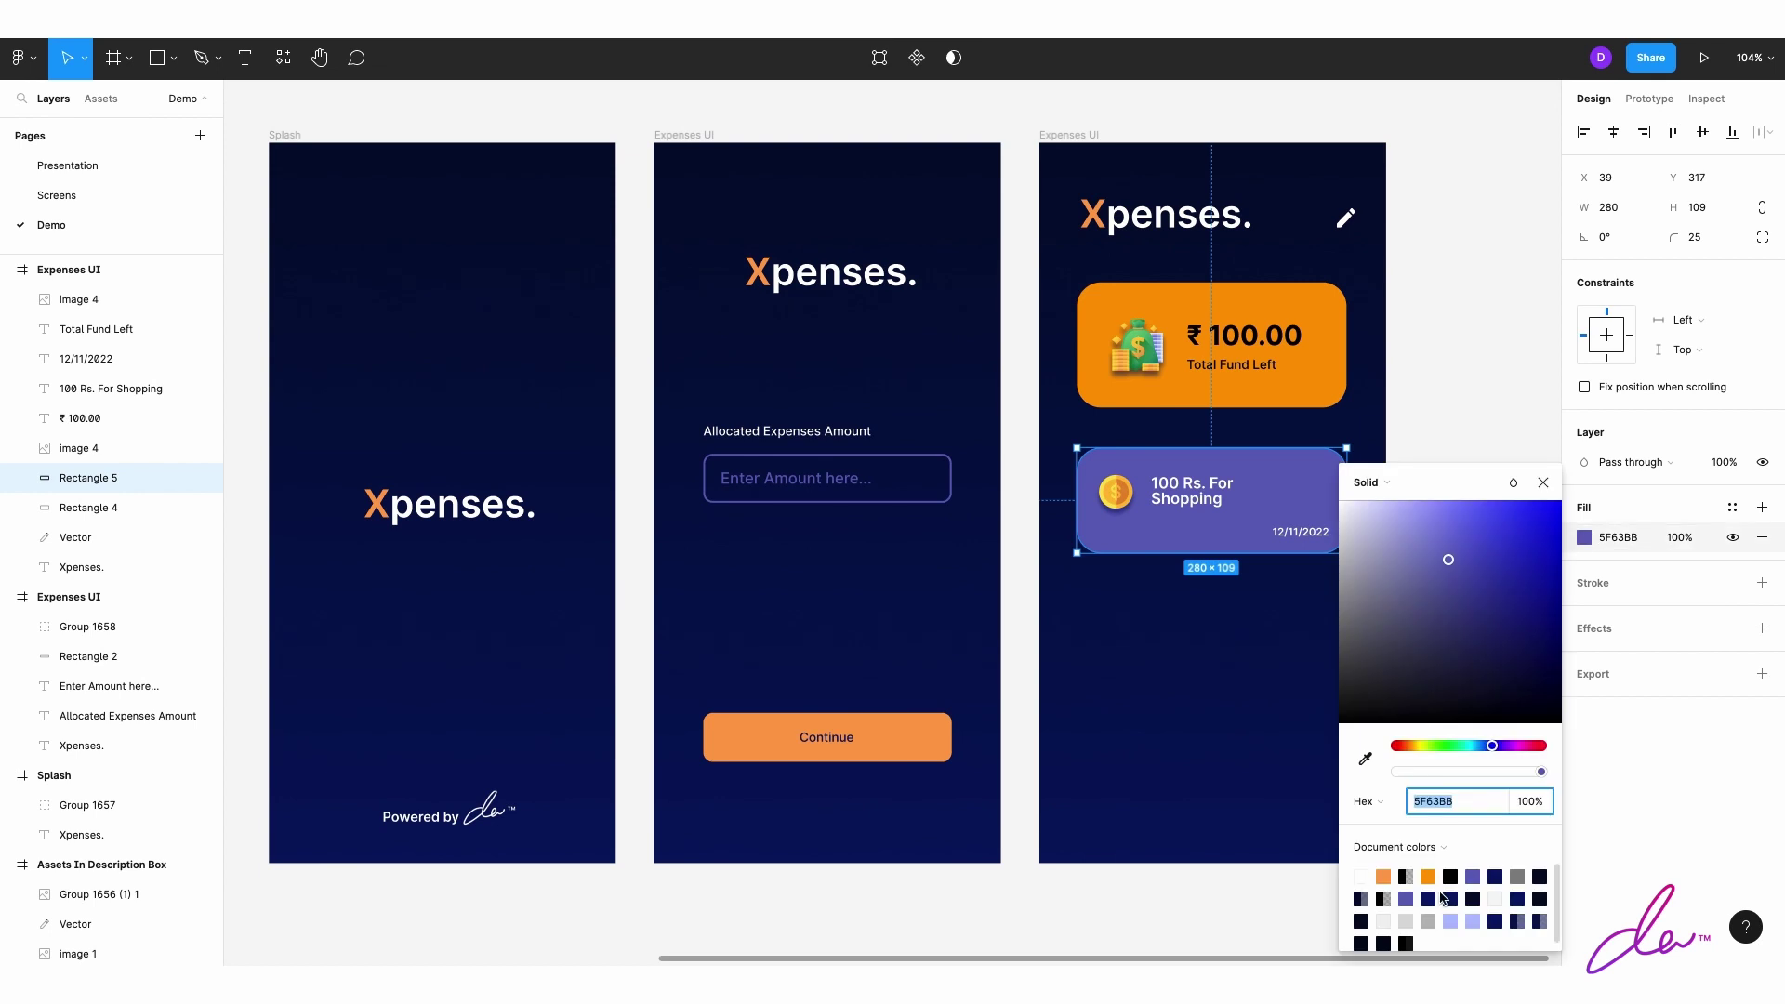
left_click(1472, 920)
left_click(1473, 876)
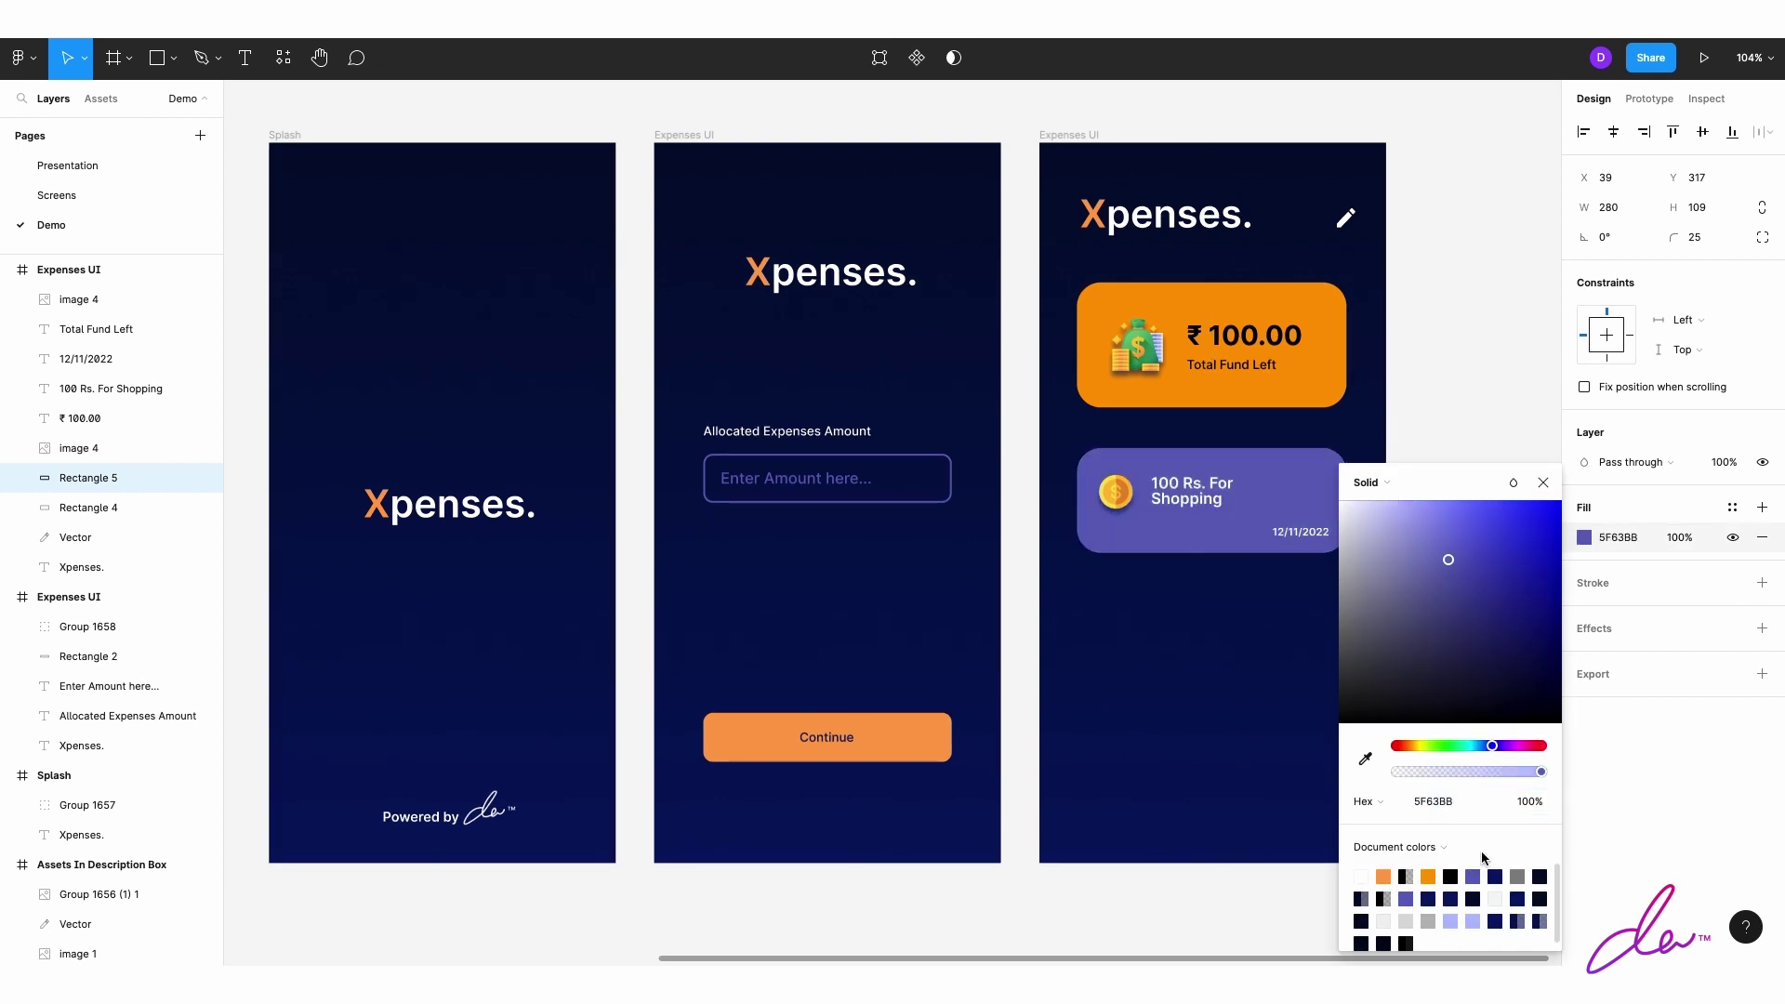
key("Escape")
Step: Group the card's layers and paste two copies stacked below the original
left_click_drag(1497, 552, 1057, 466)
key("ctrl+g")
key("ctrl+c")
key("ctrl+v")
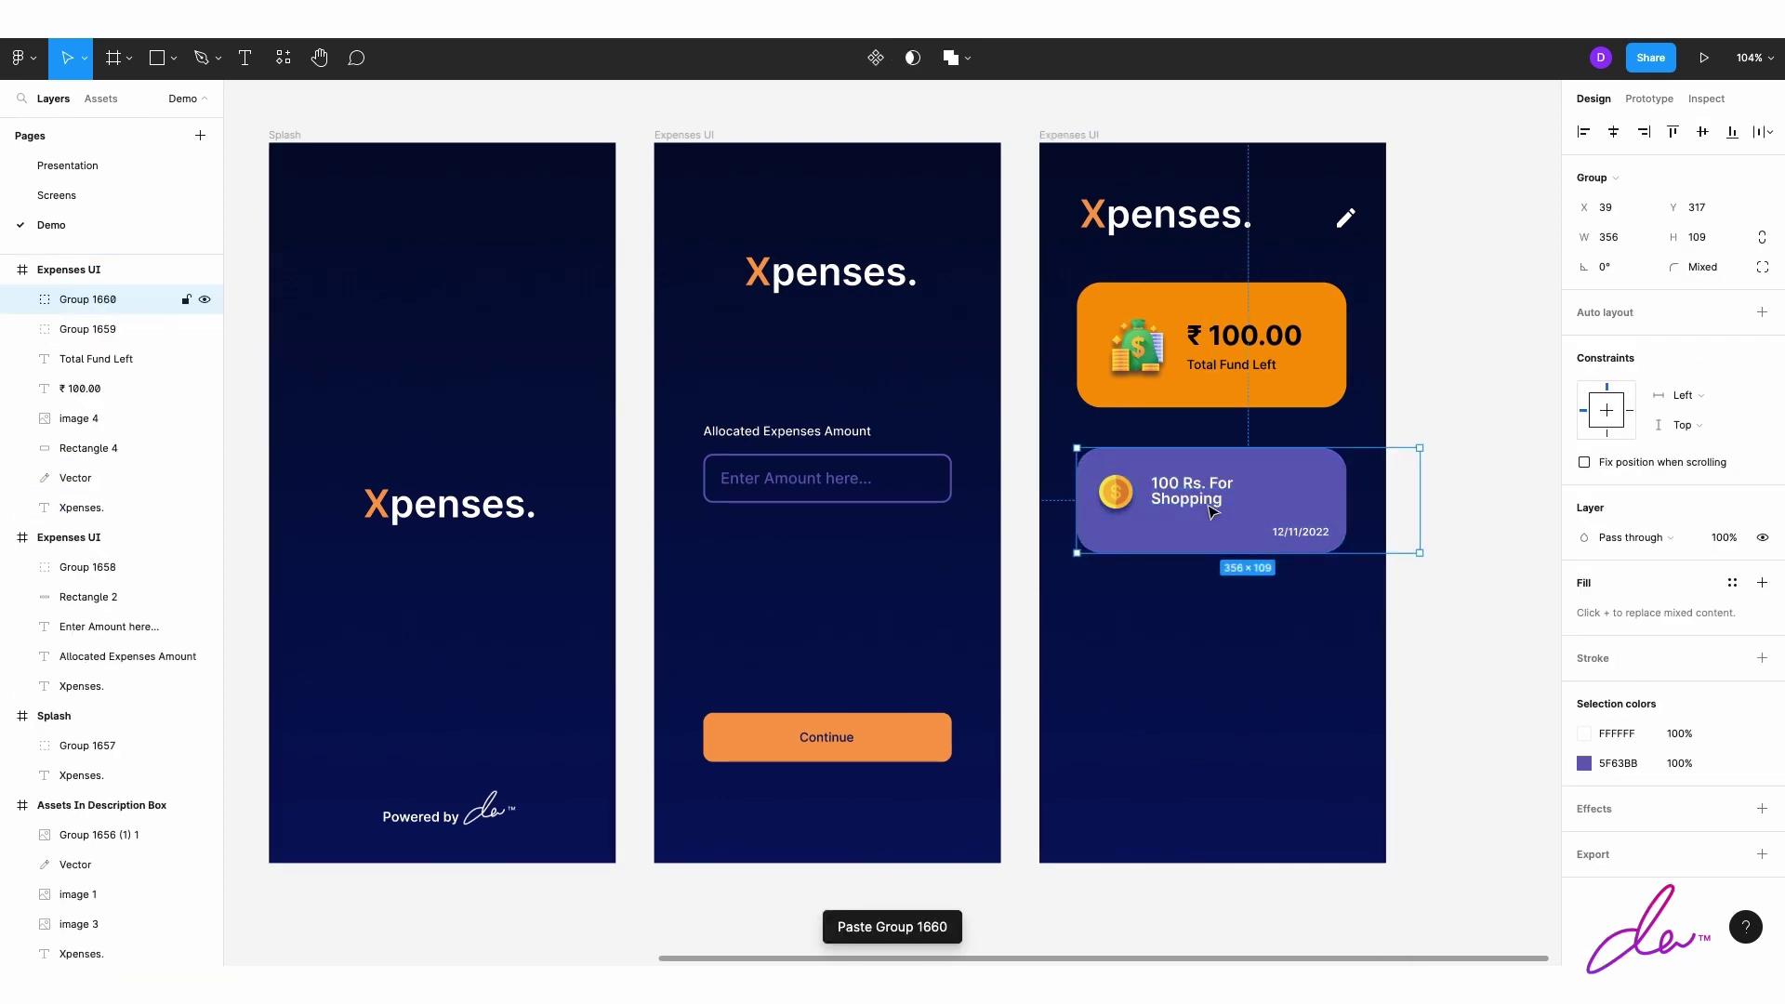
left_click_drag(1212, 512, 1221, 783)
key("ctrl+v")
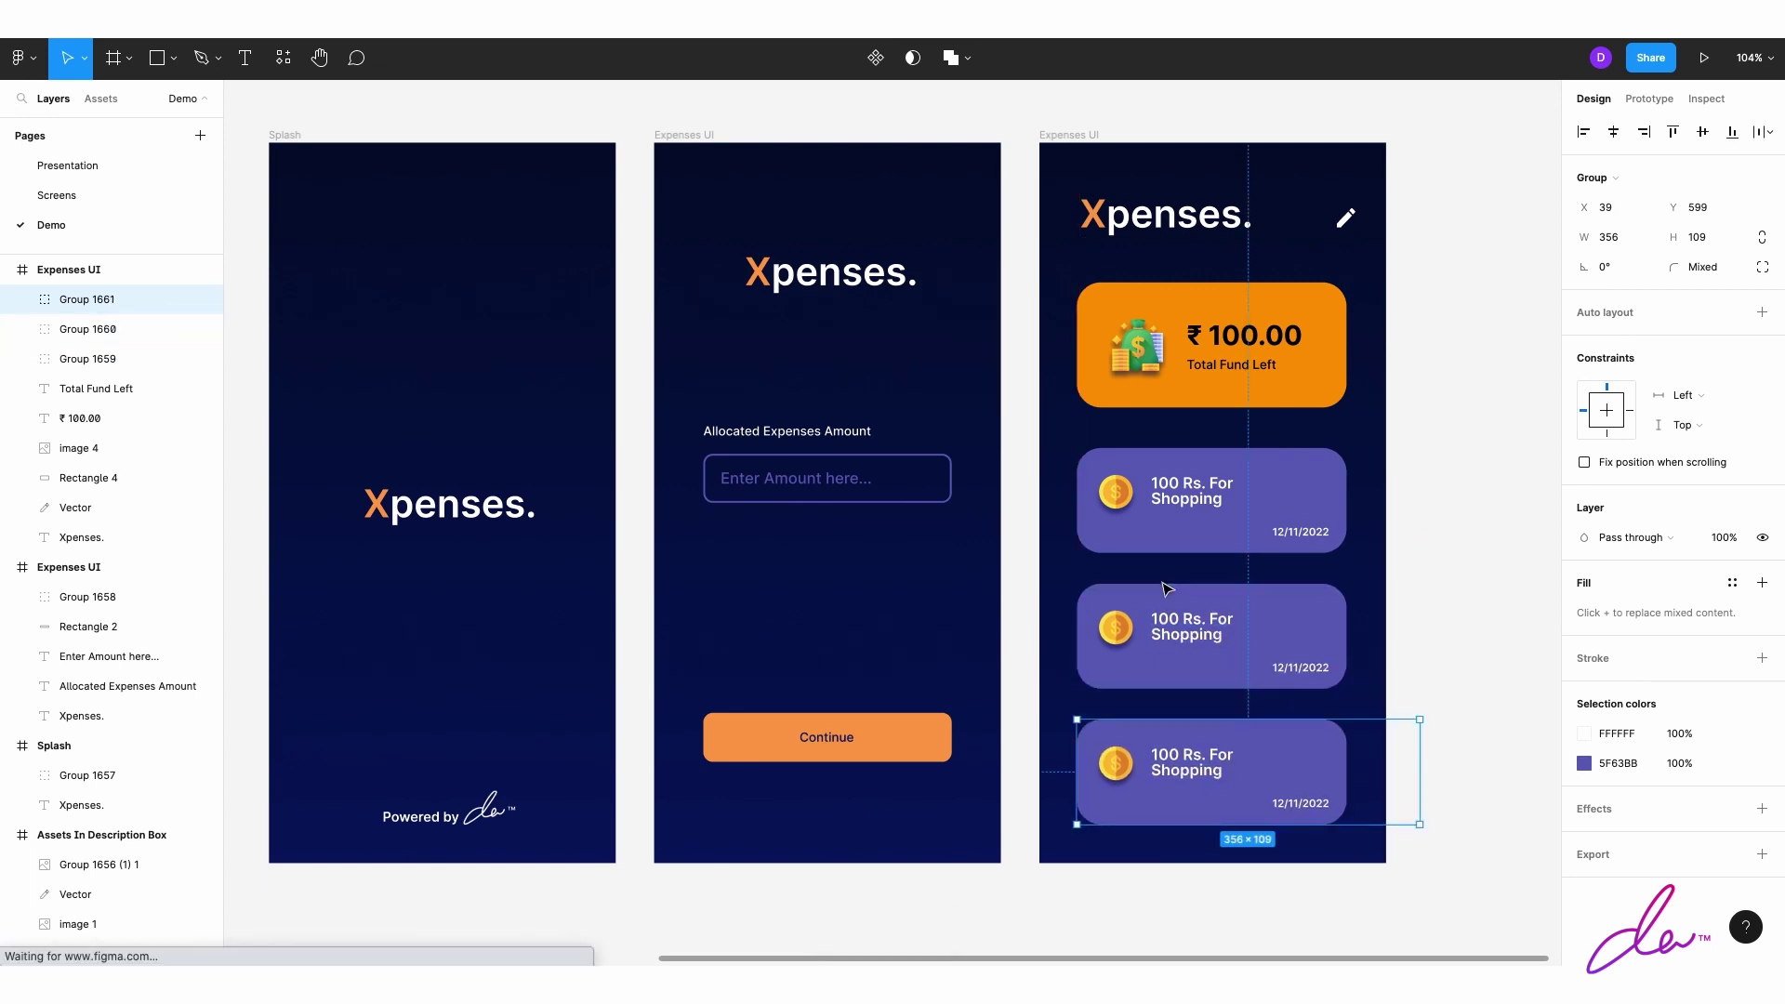
Step: Retype the middle card's text as '4960 Rs. For Lunch'
double_click(1176, 627)
type("0")
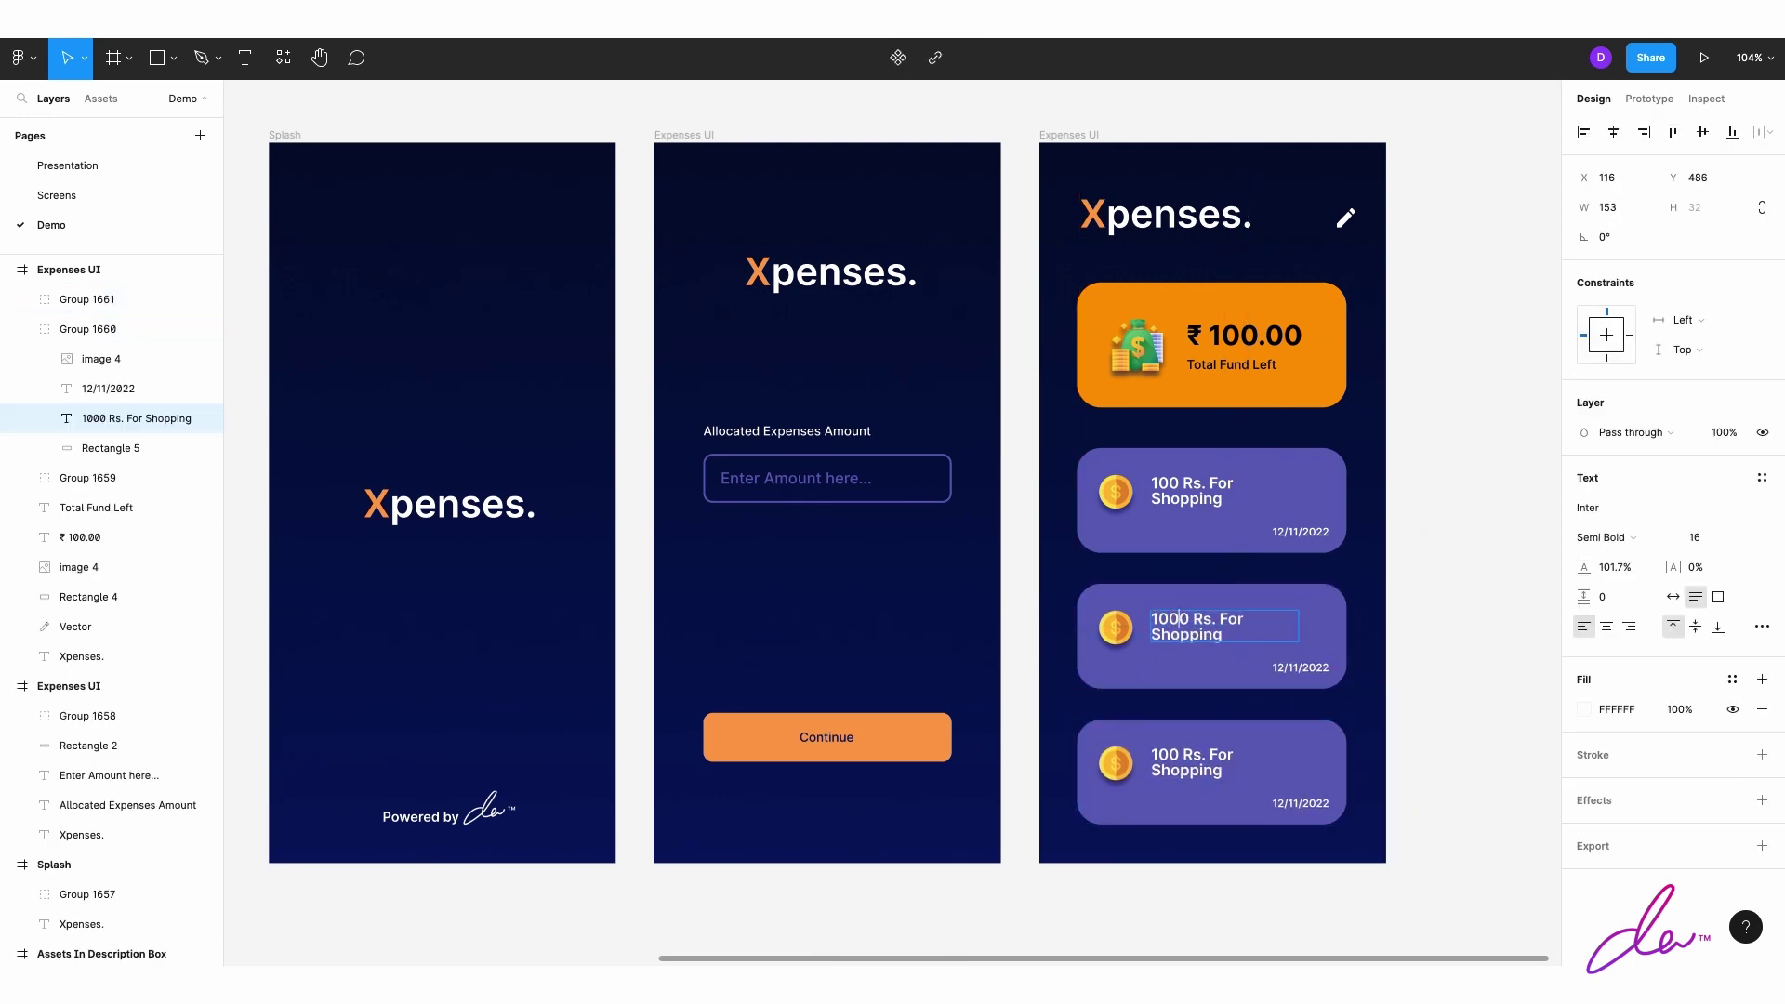
key("BackSpace")
key("BackSpace")
key("BackSpace")
type("496")
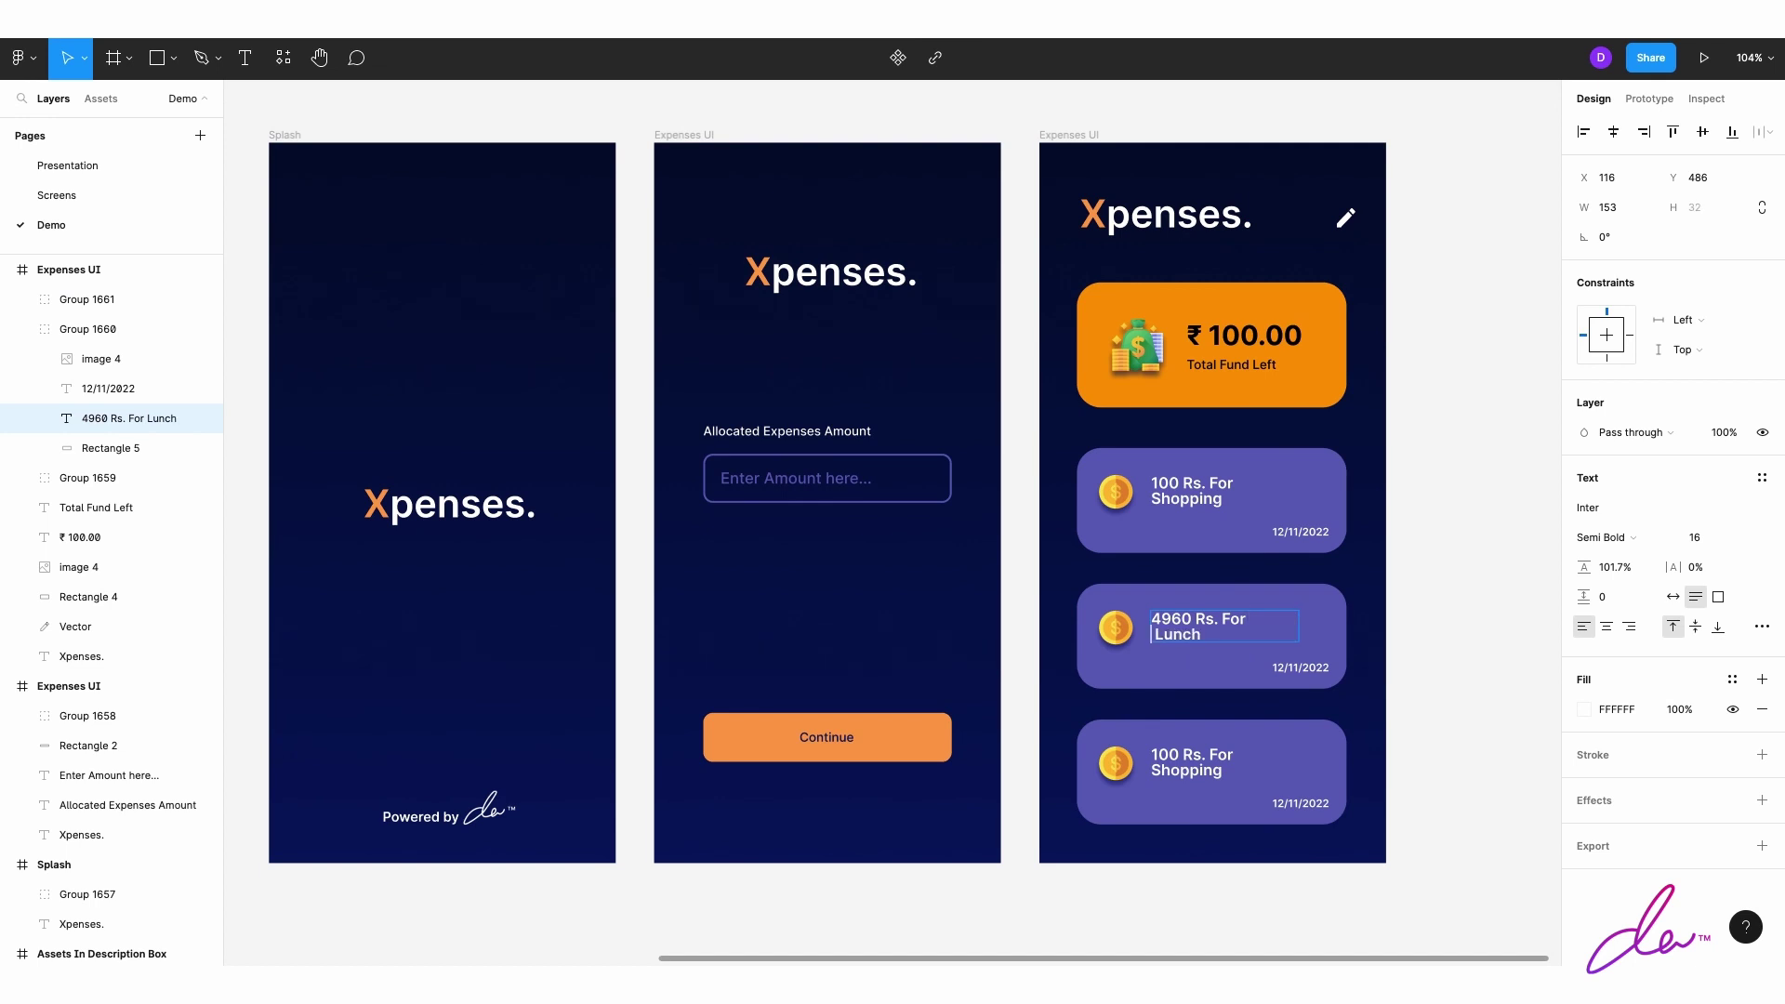
Step: Move the lower two expense cards up so all three have even gaps
left_click(1414, 722)
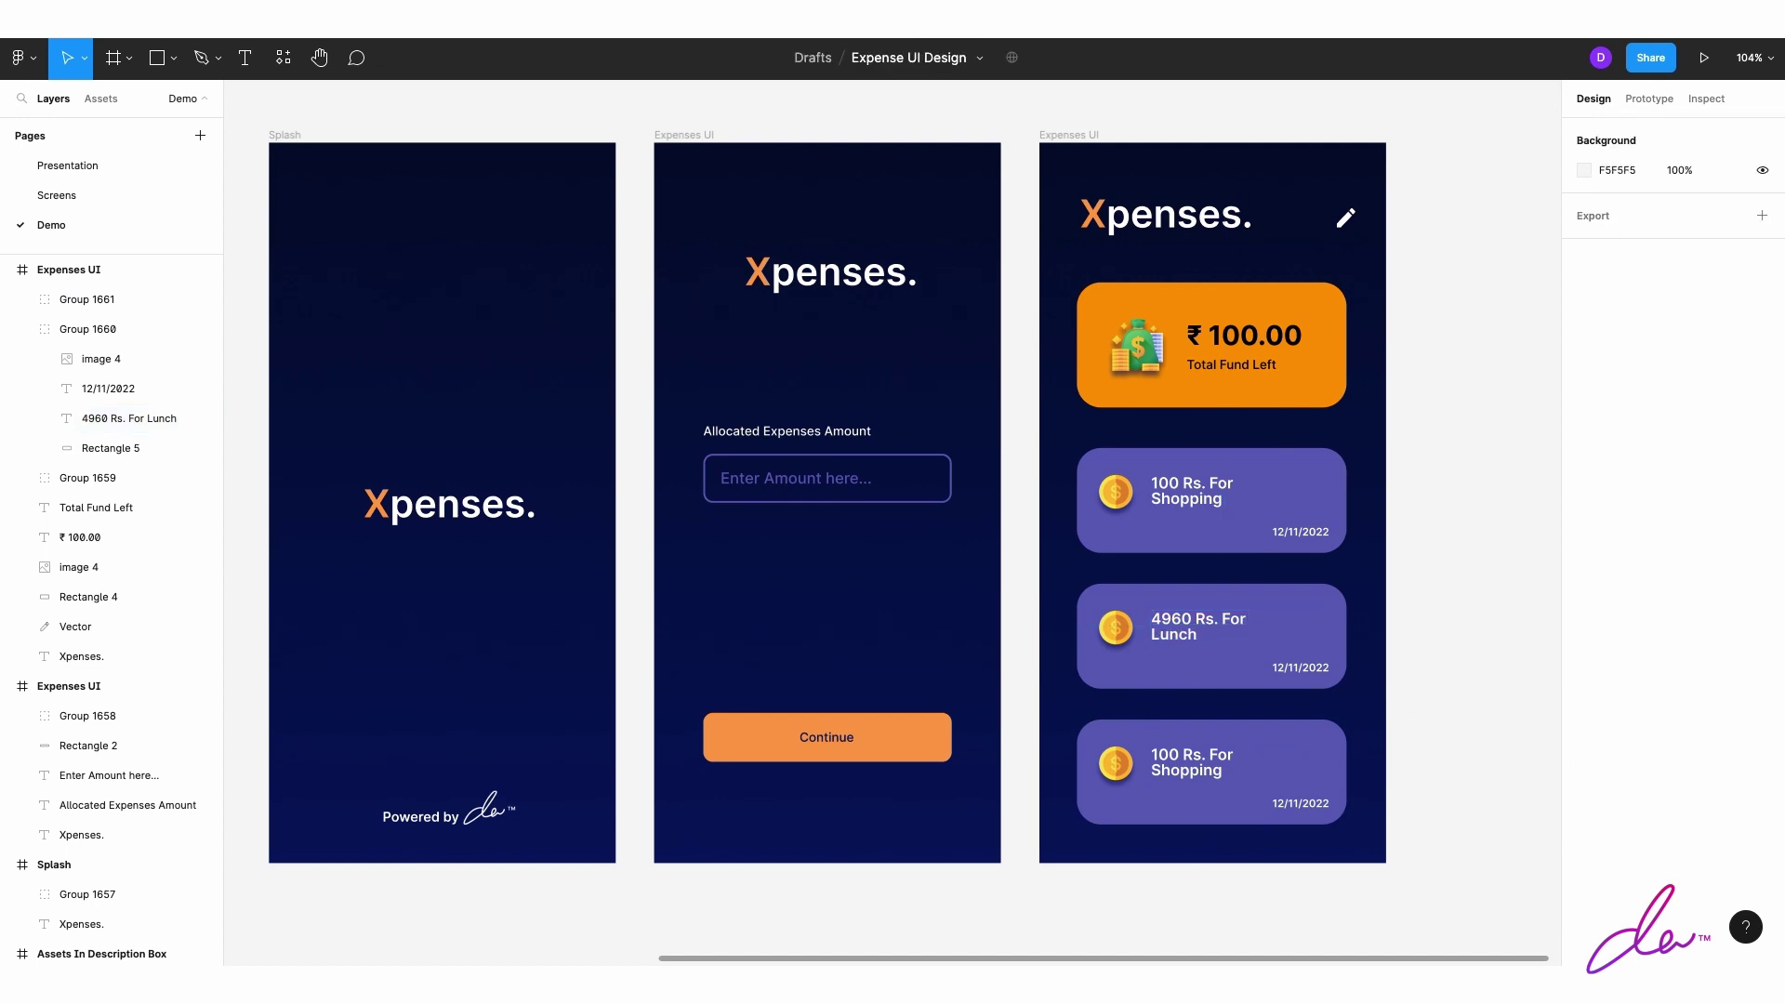
mouse_move(1399, 865)
left_mouse_down()
mouse_move(1339, 595)
mouse_move(1372, 641)
left_mouse_up()
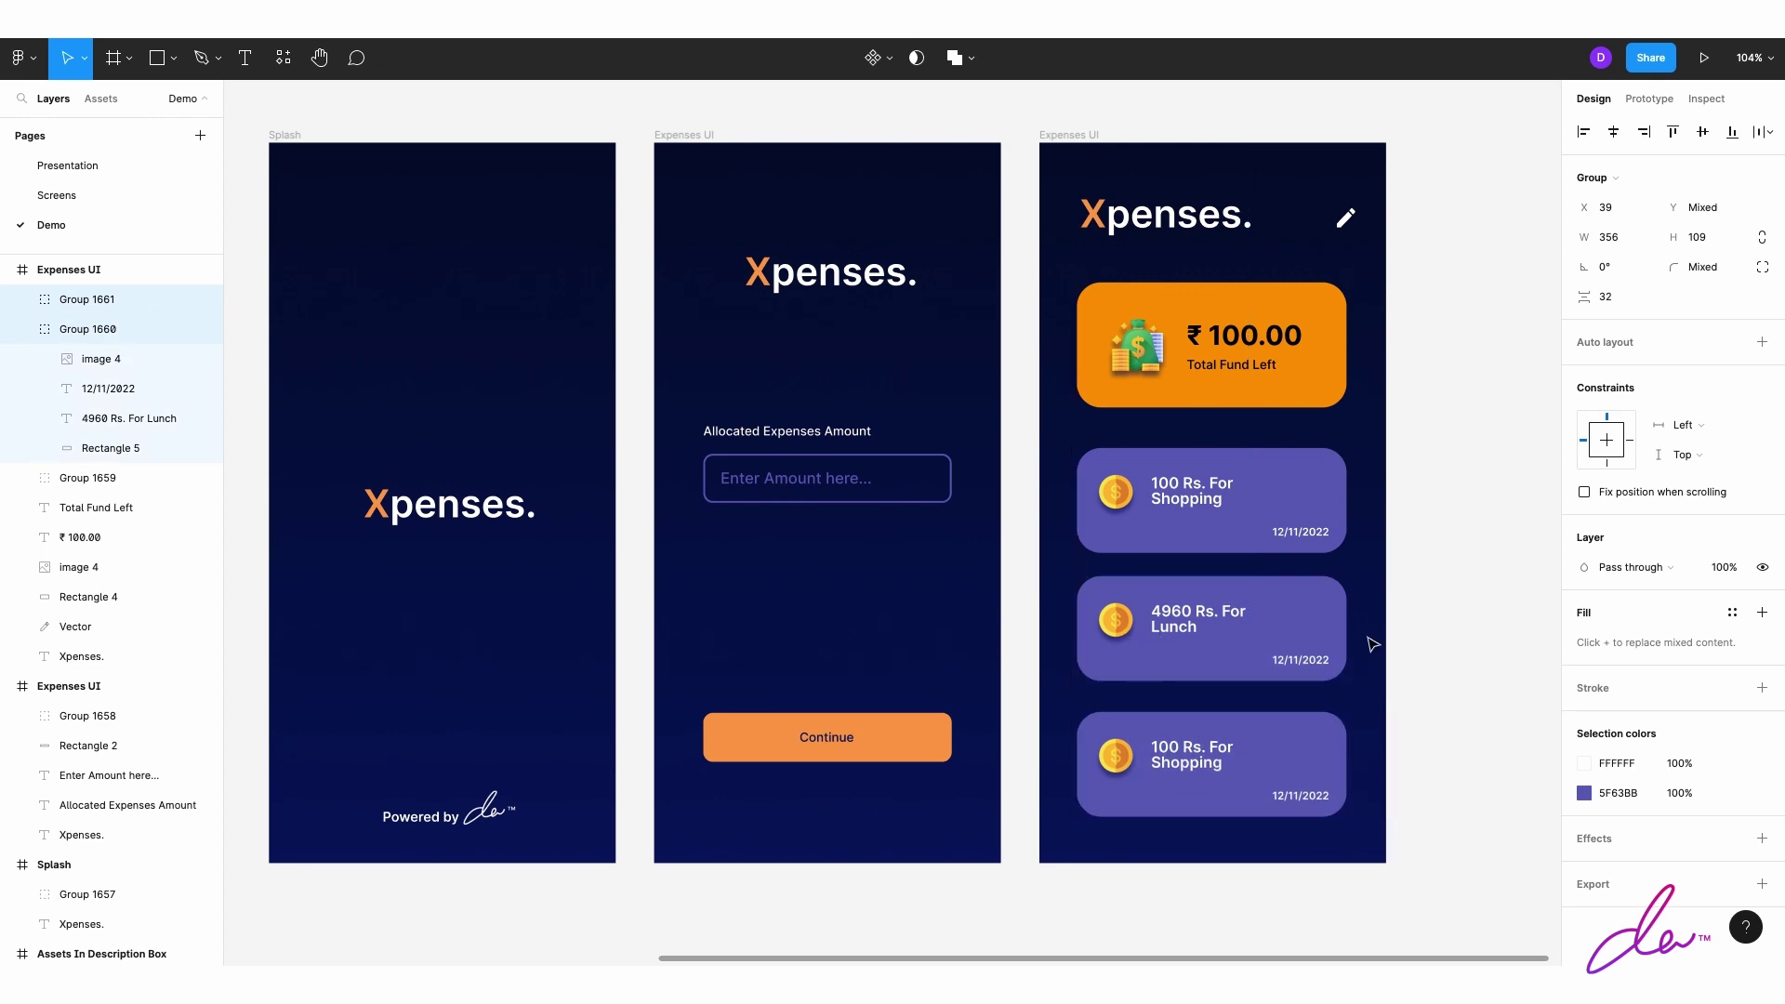
left_click(1254, 764)
left_click_drag(1254, 764, 1279, 756)
left_click(1450, 704)
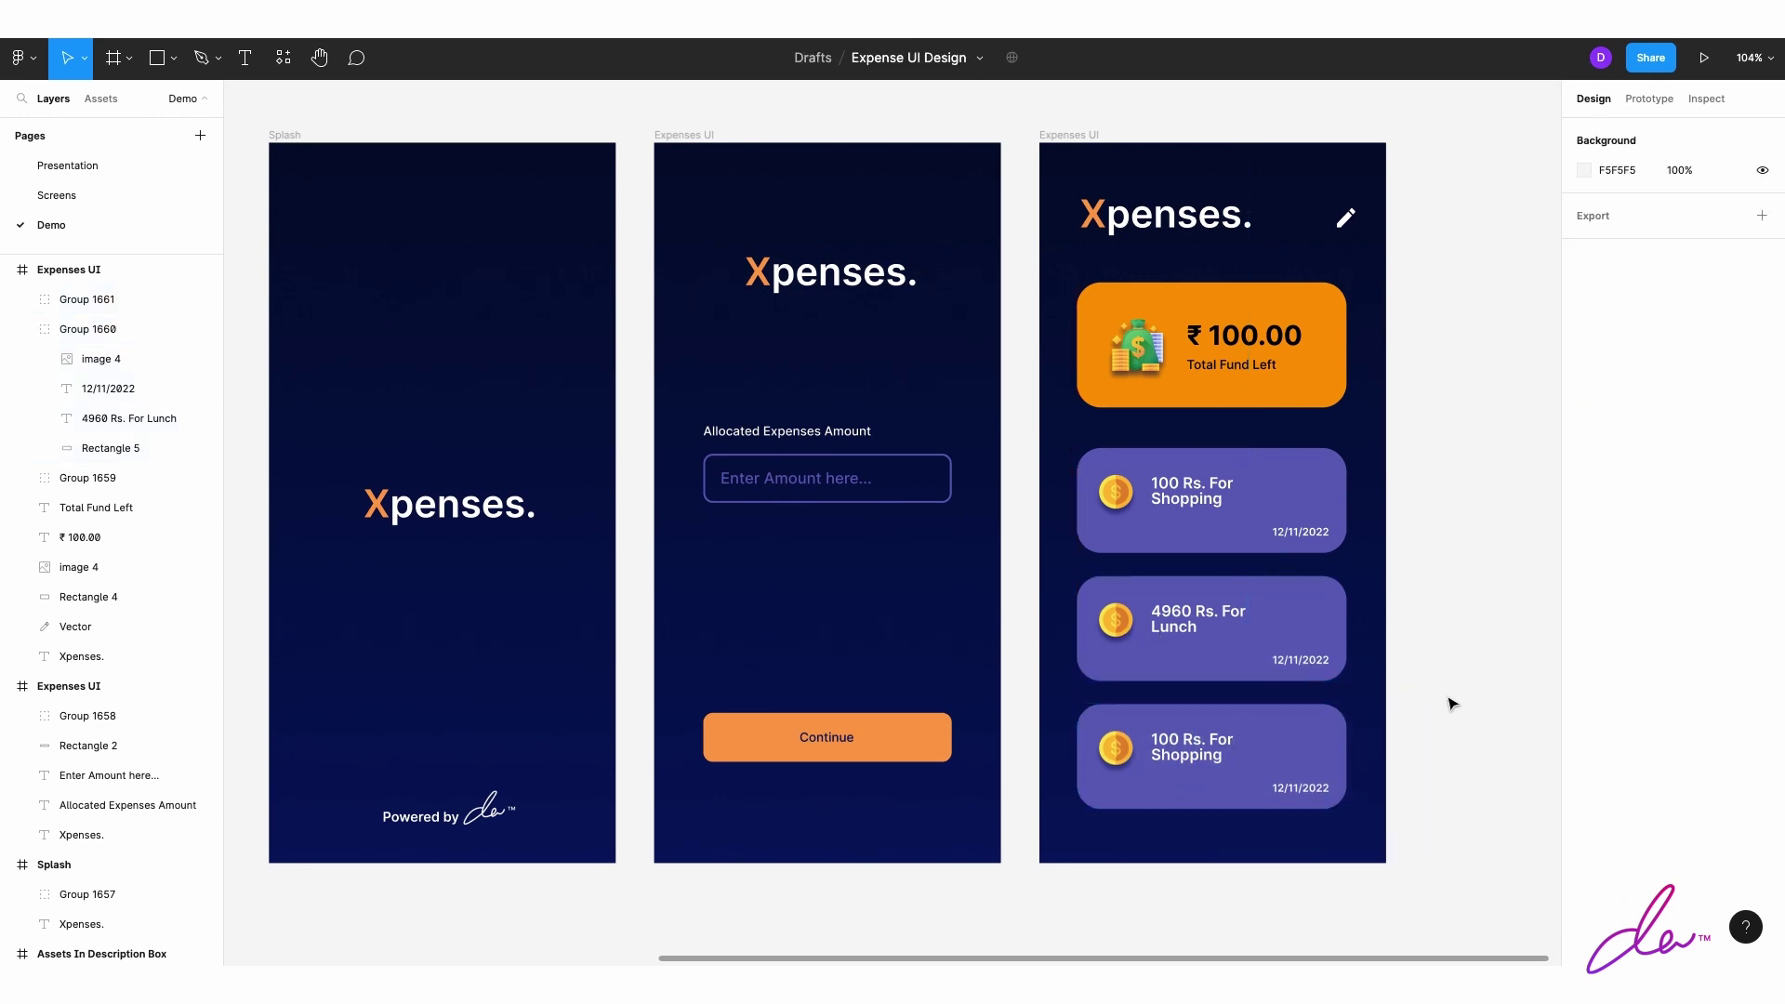
scroll(1448, 702, "down", 3, "ctrl")
left_click_drag(1423, 832, 1186, 519)
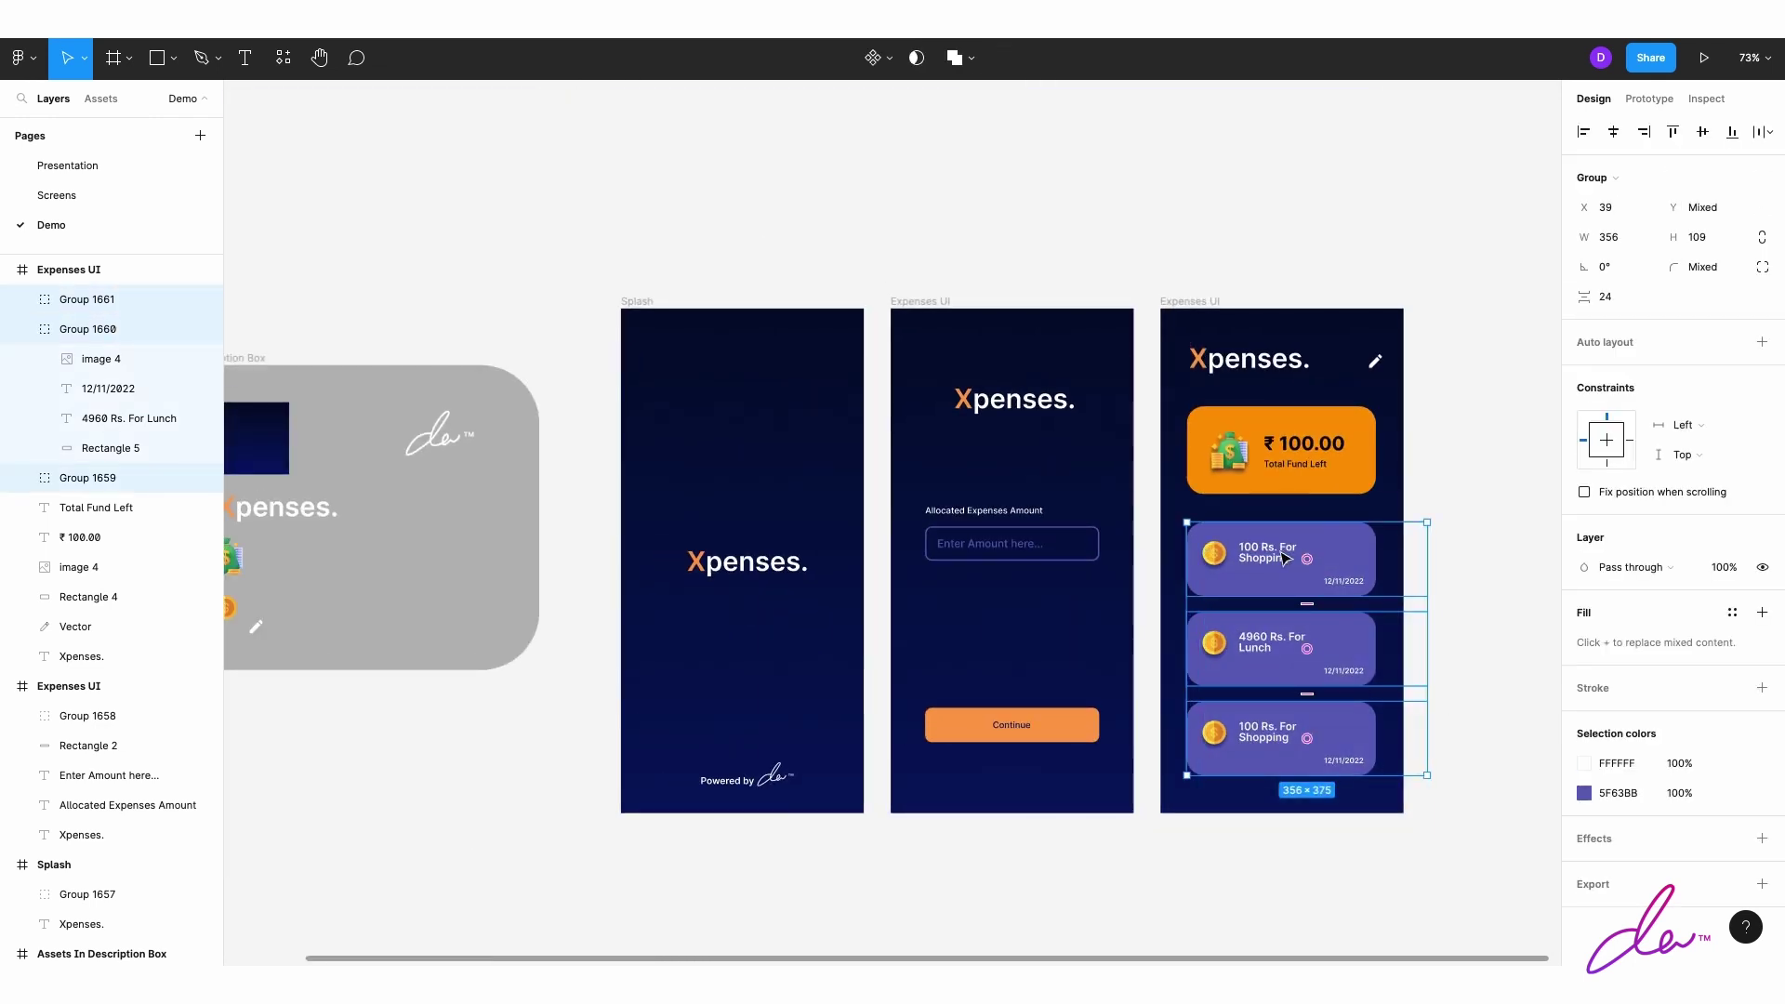
left_click(1516, 570)
scroll(1450, 567, "up", 2, "ctrl")
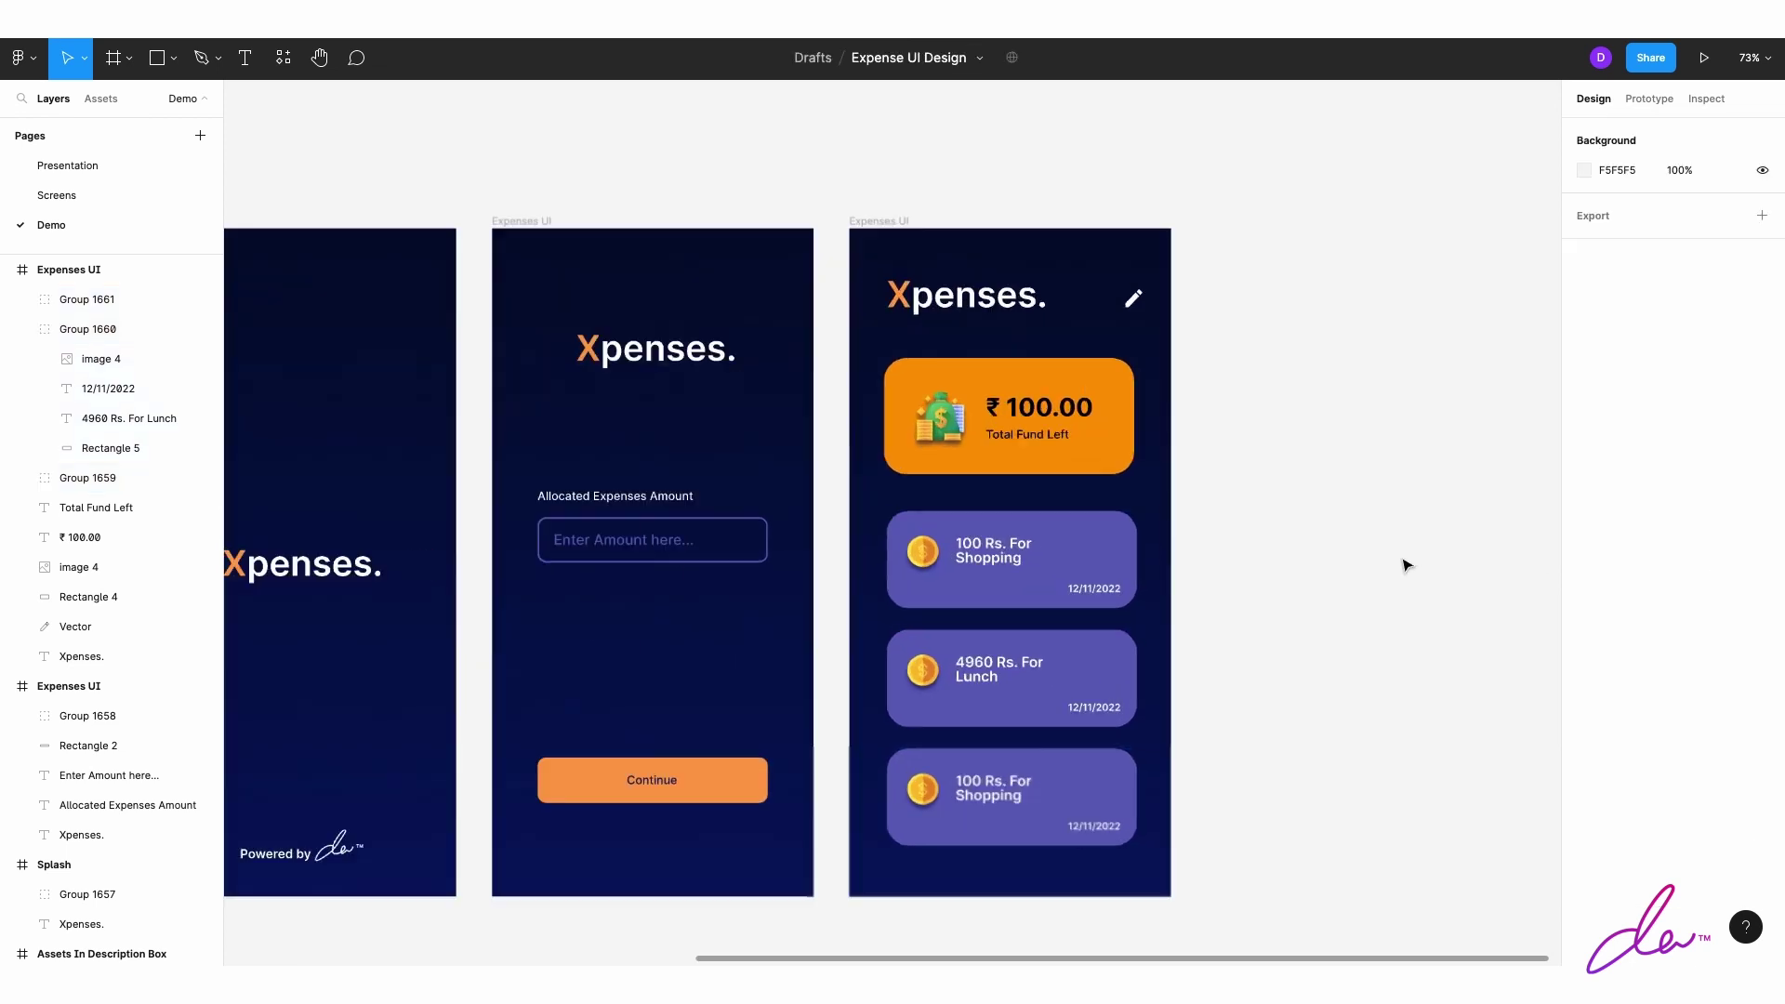
scroll(1432, 596, "up", 2, "ctrl")
Step: Draw a grey circle at the bottom card's lower-right corner
key("o")
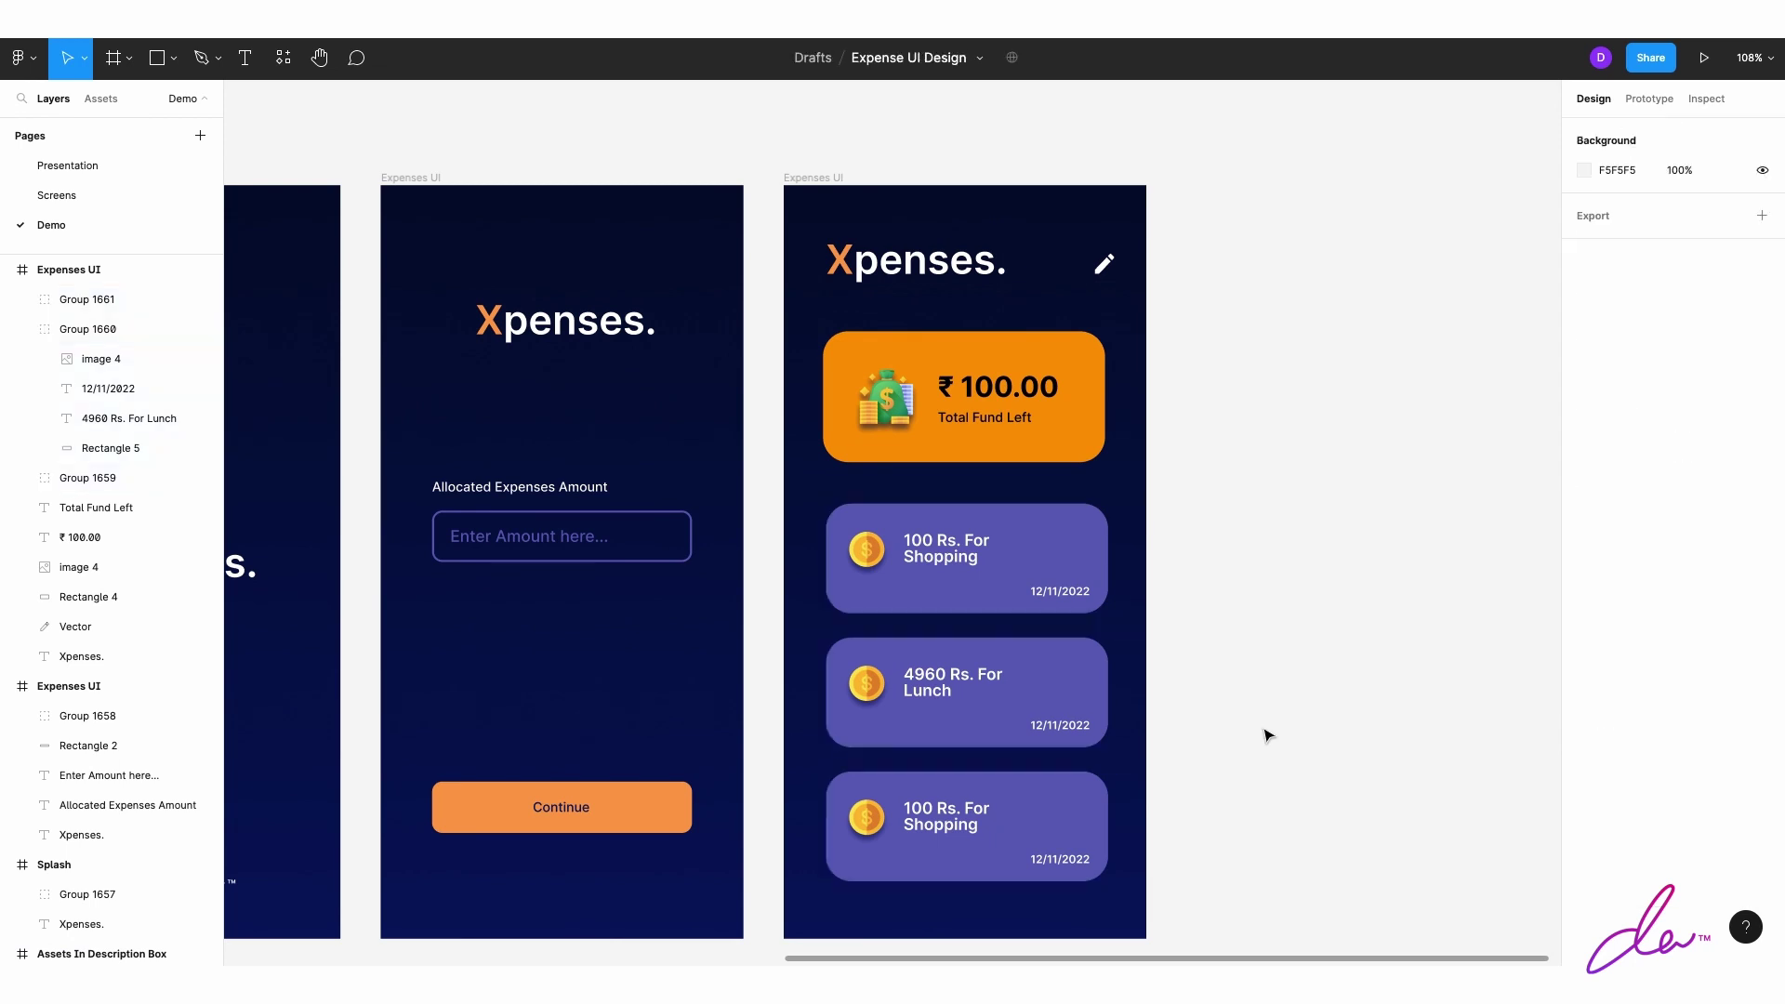
key("o")
mouse_move(1237, 651)
left_mouse_down()
mouse_move(1309, 715)
mouse_move(1079, 855)
left_mouse_up()
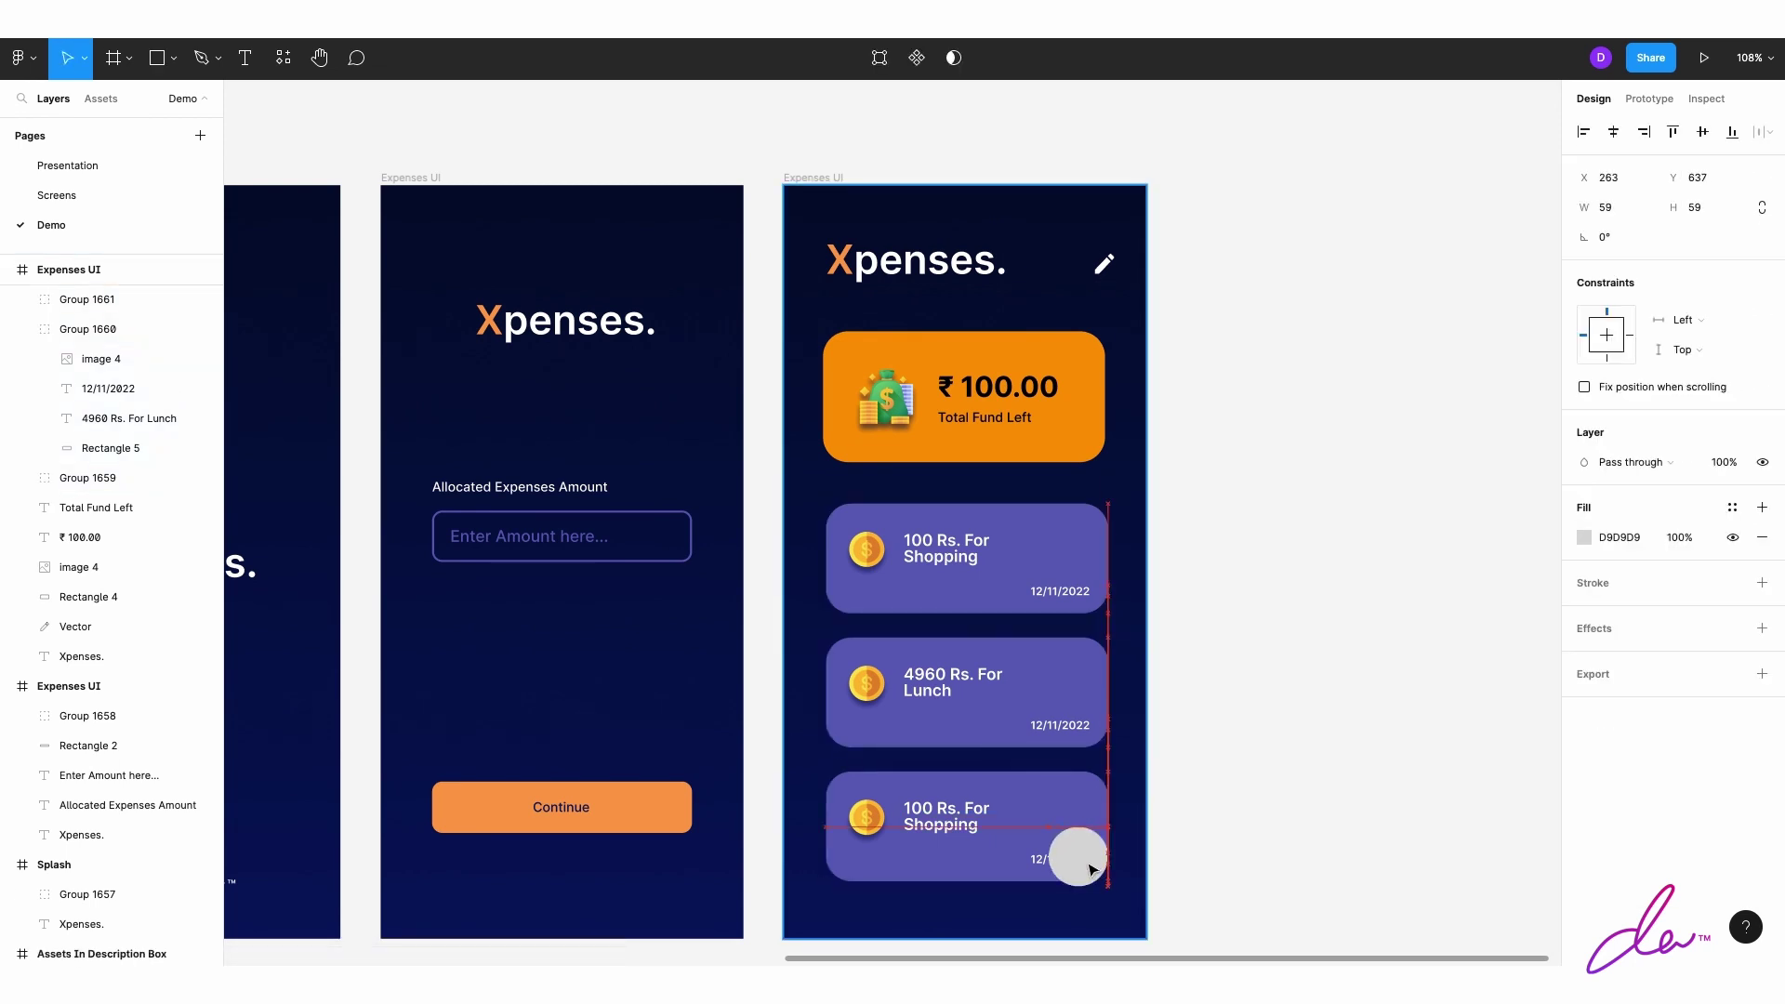
Step: Fill the circle orange (FF9900) and add a drop shadow with Y offset 12
left_click(1585, 537)
left_click(1428, 877)
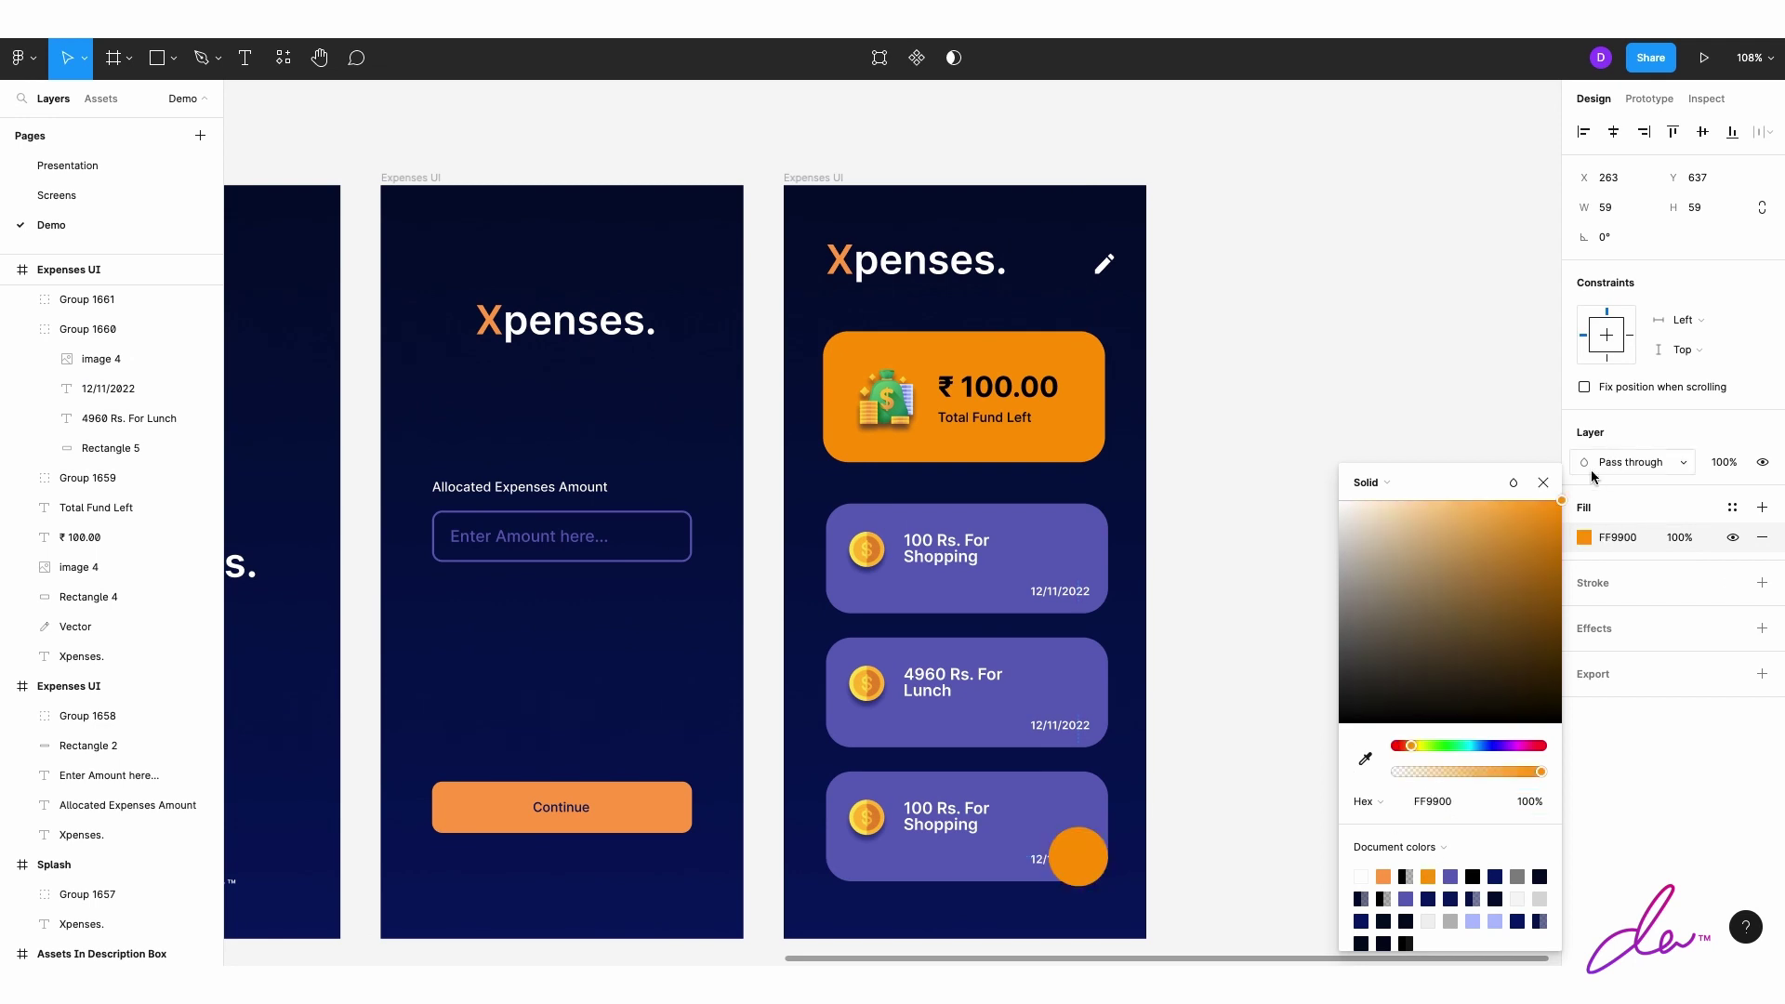
left_click(1543, 483)
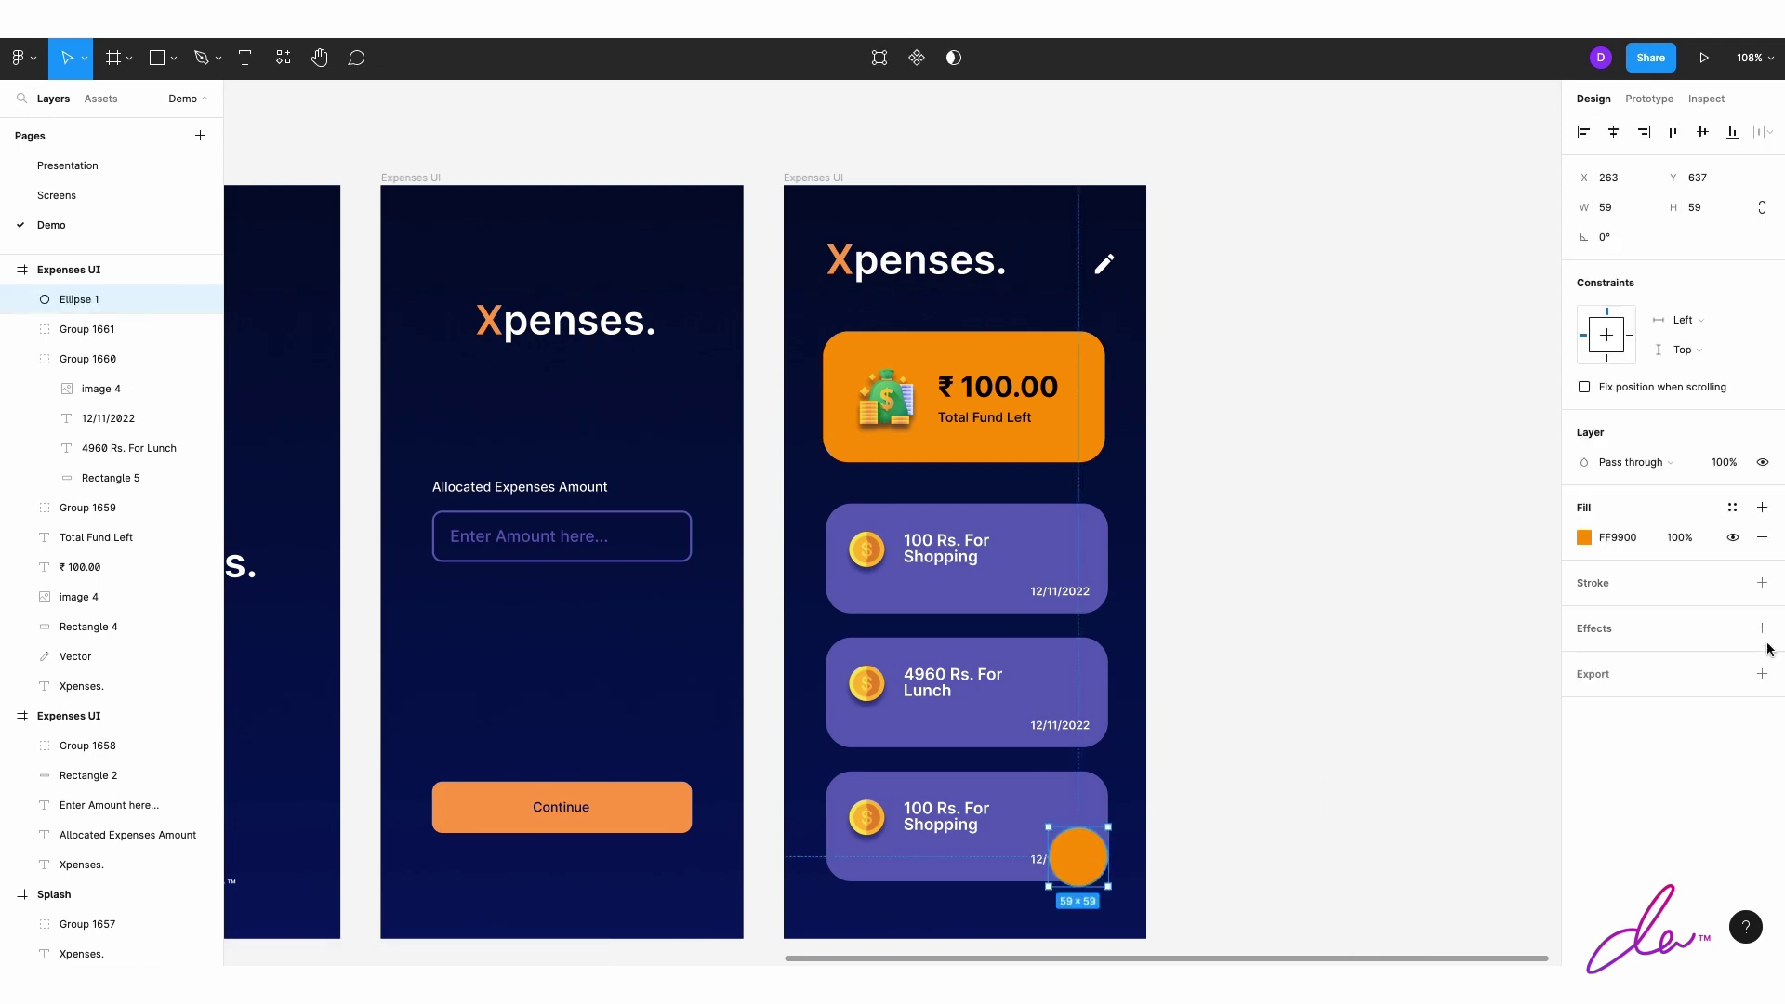
left_click(1762, 629)
left_click(1584, 659)
left_click_drag(1361, 733, 1380, 735)
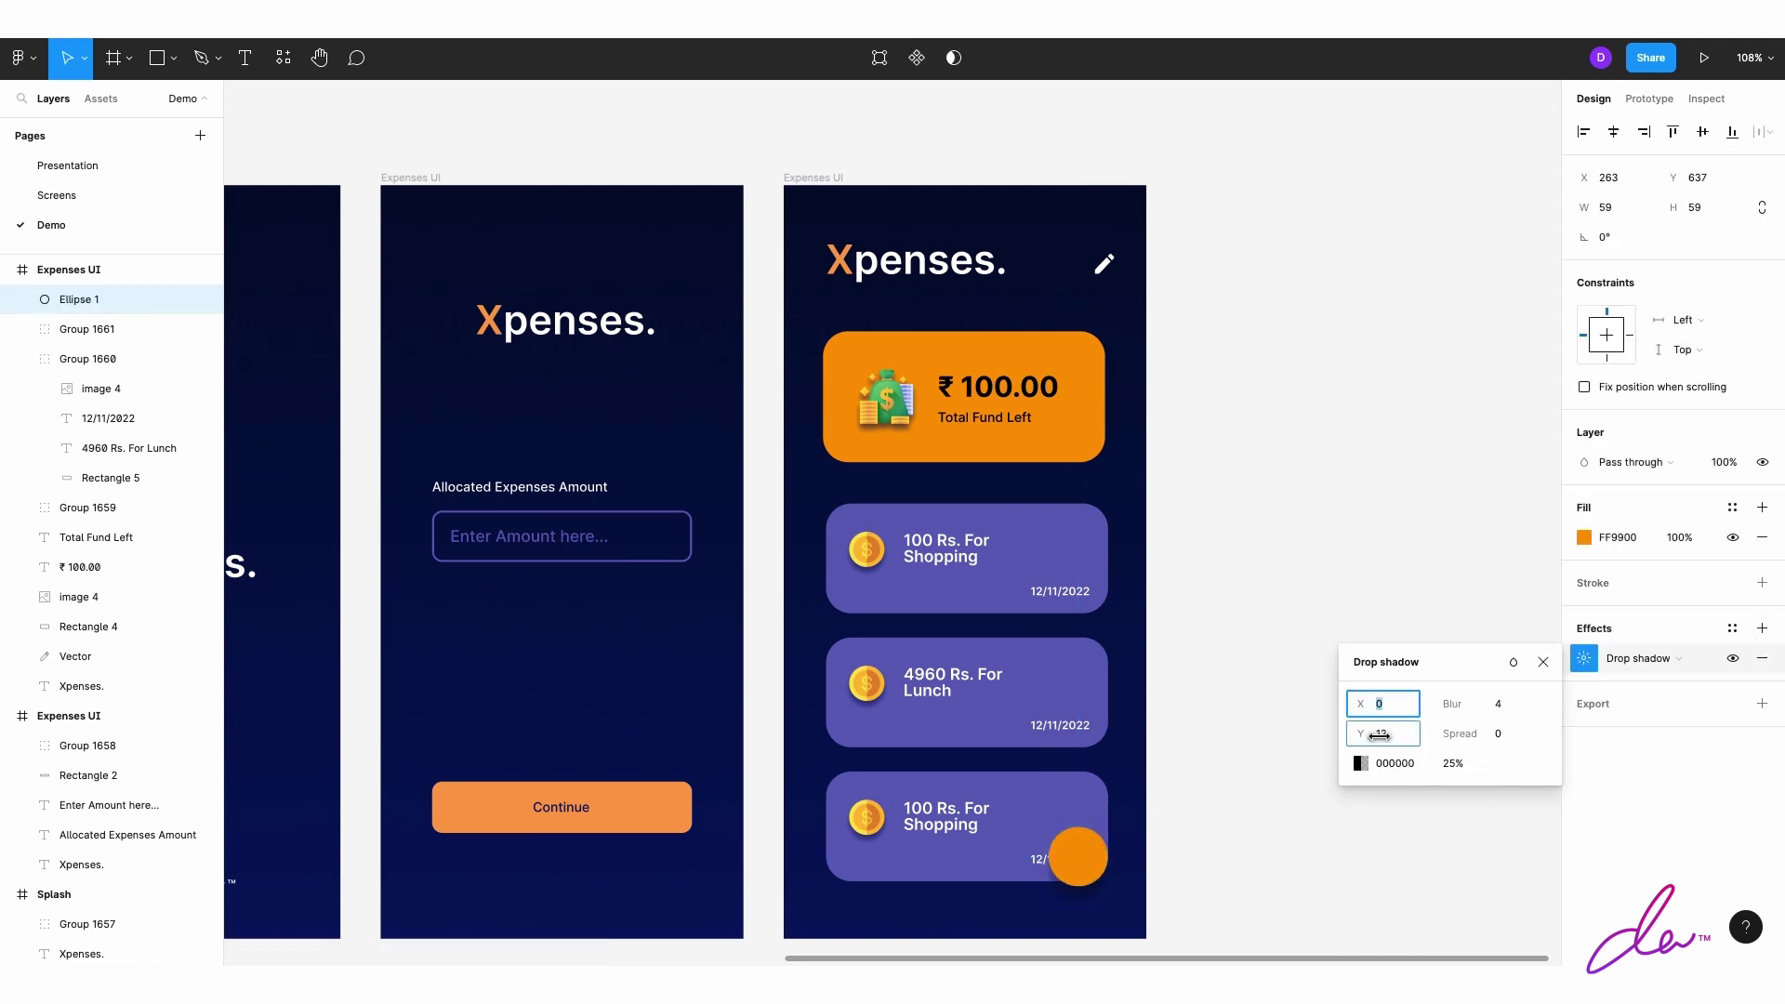
key("Escape")
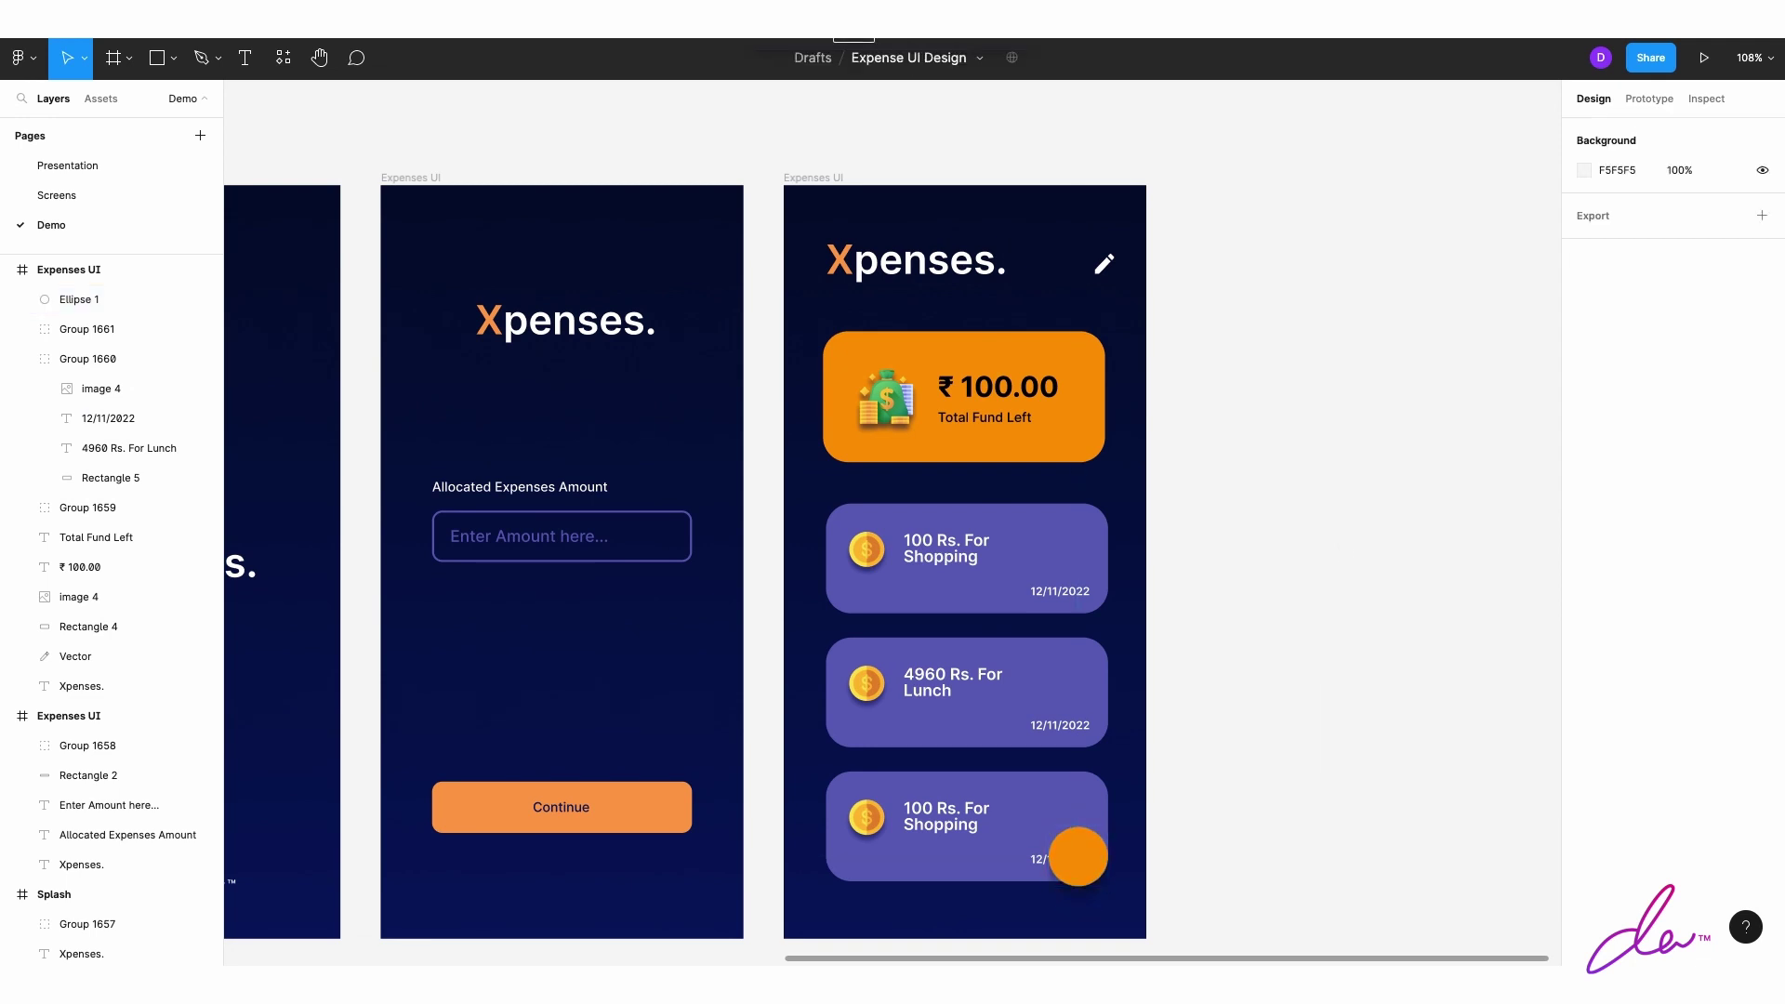
Step: Enlarge the orange circle slightly and move it onto the bottom card's corner
scroll(1186, 545, "up", 3, "ctrl")
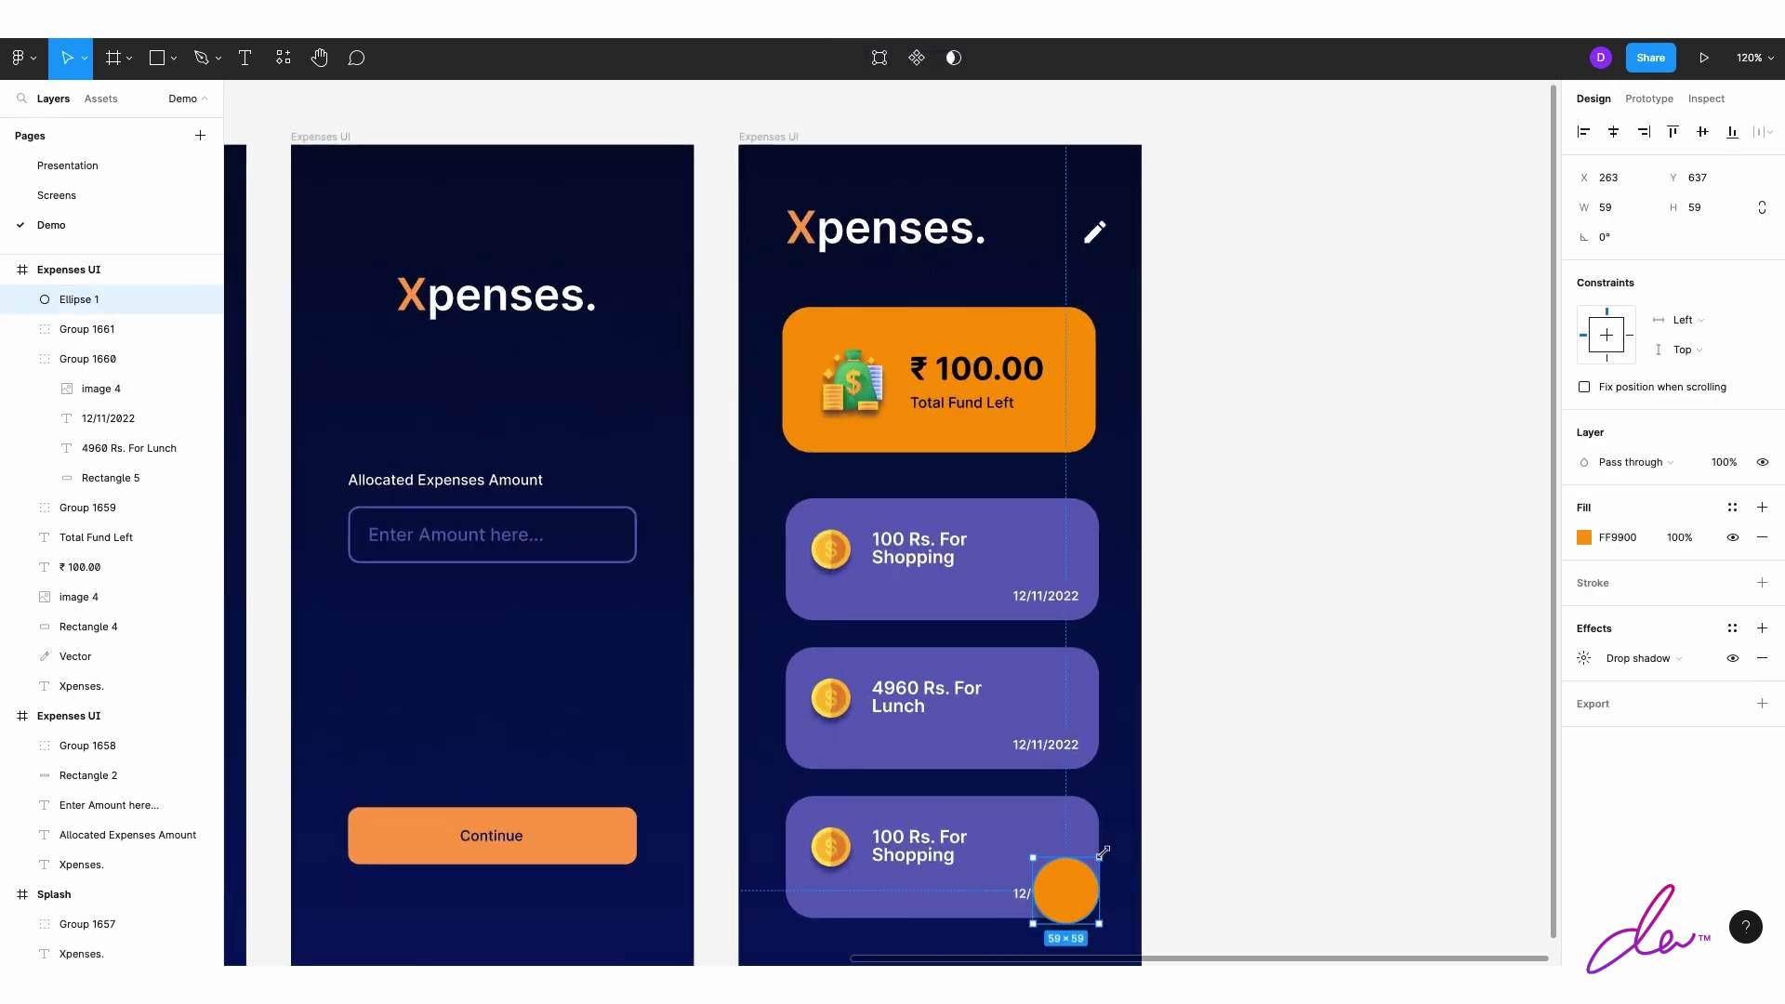
scroll(1184, 817, "down", 3)
left_click(1193, 761)
left_click_drag(1077, 774, 1066, 750)
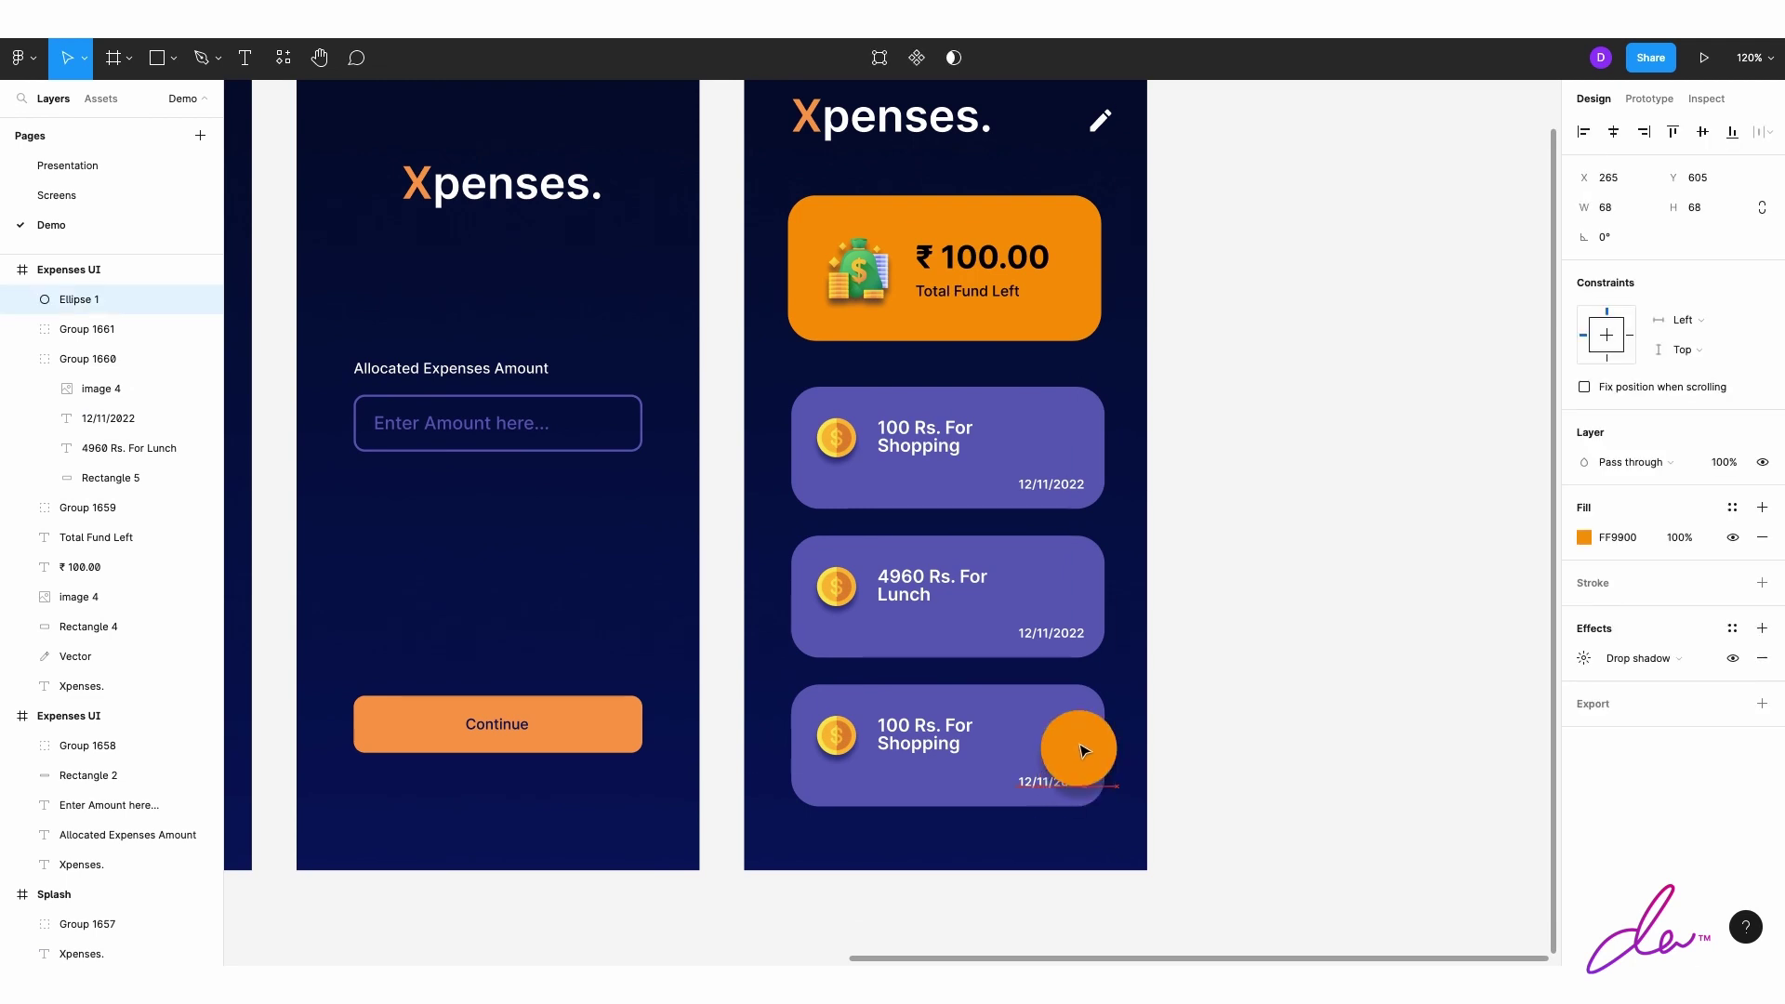
mouse_move(1015, 815)
left_mouse_down()
mouse_move(988, 805)
mouse_move(1015, 815)
left_mouse_up()
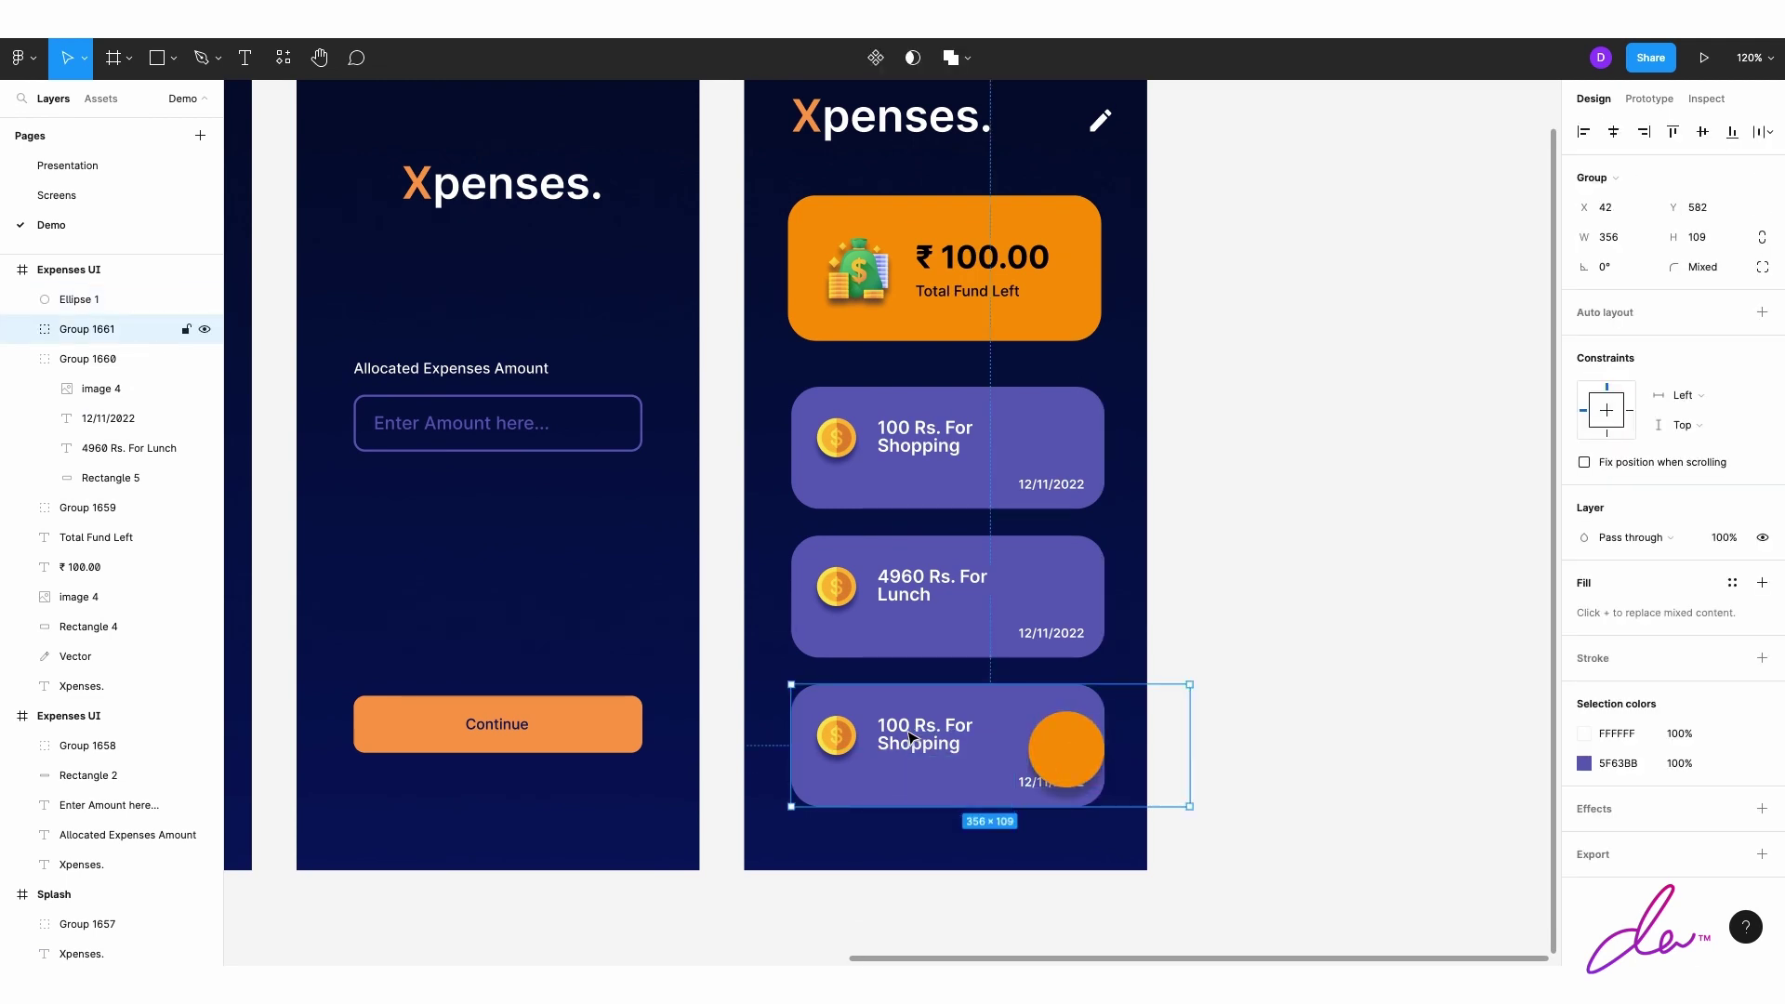
key("Delete")
Step: Delete the bottom Shopping expense card
left_click(79, 300)
key("shift+Down")
key("shift+Down")
key("Escape")
Step: Insert the 'add' plus icon from Material Design Icons onto the orange circle at 28×28
left_click(19, 57)
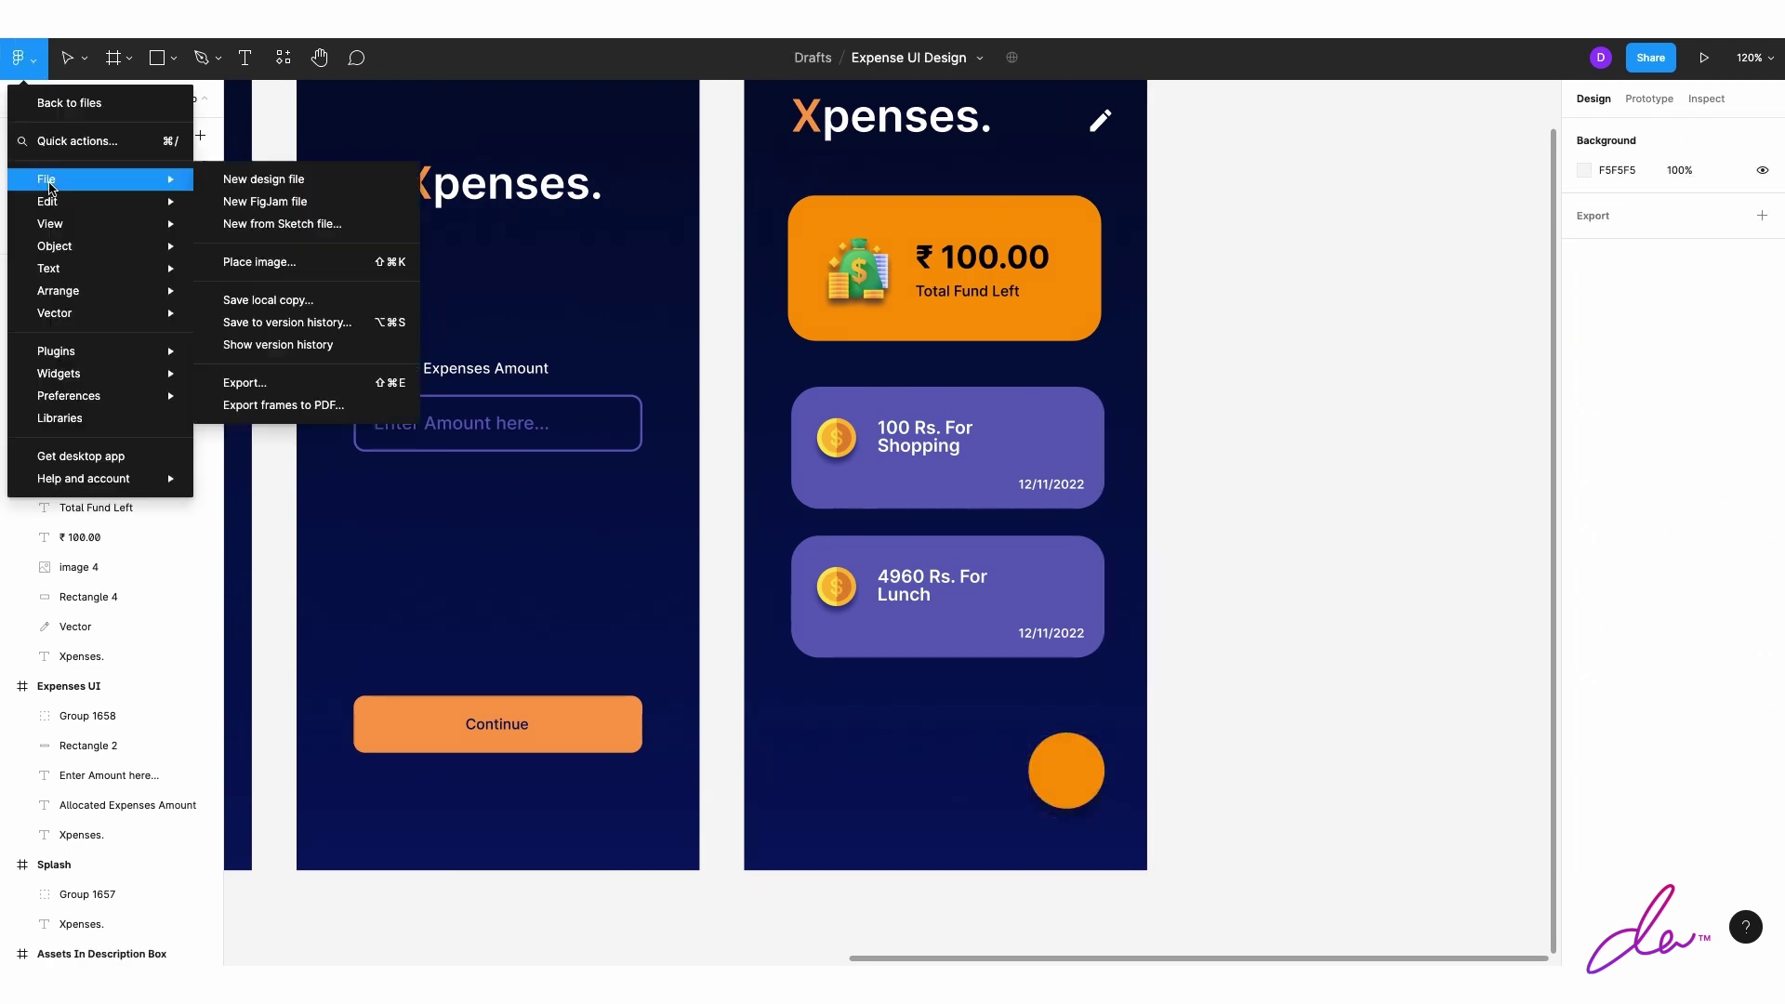
left_click(735, 439)
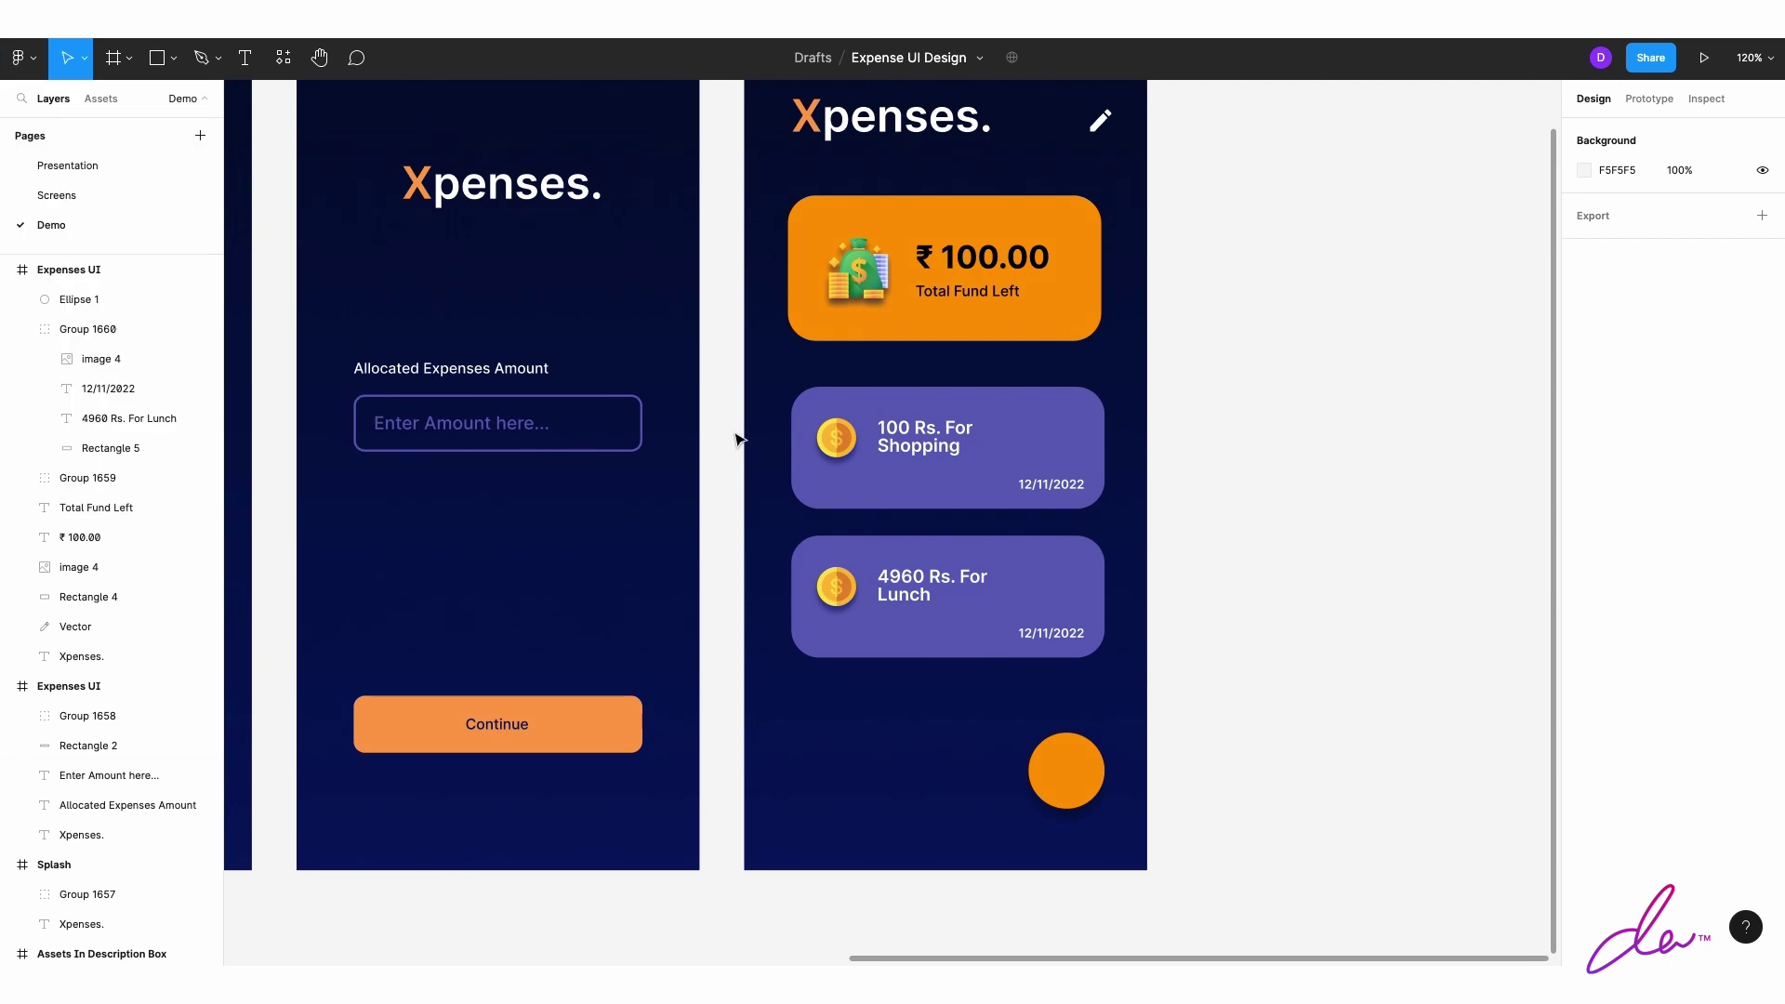
type("a")
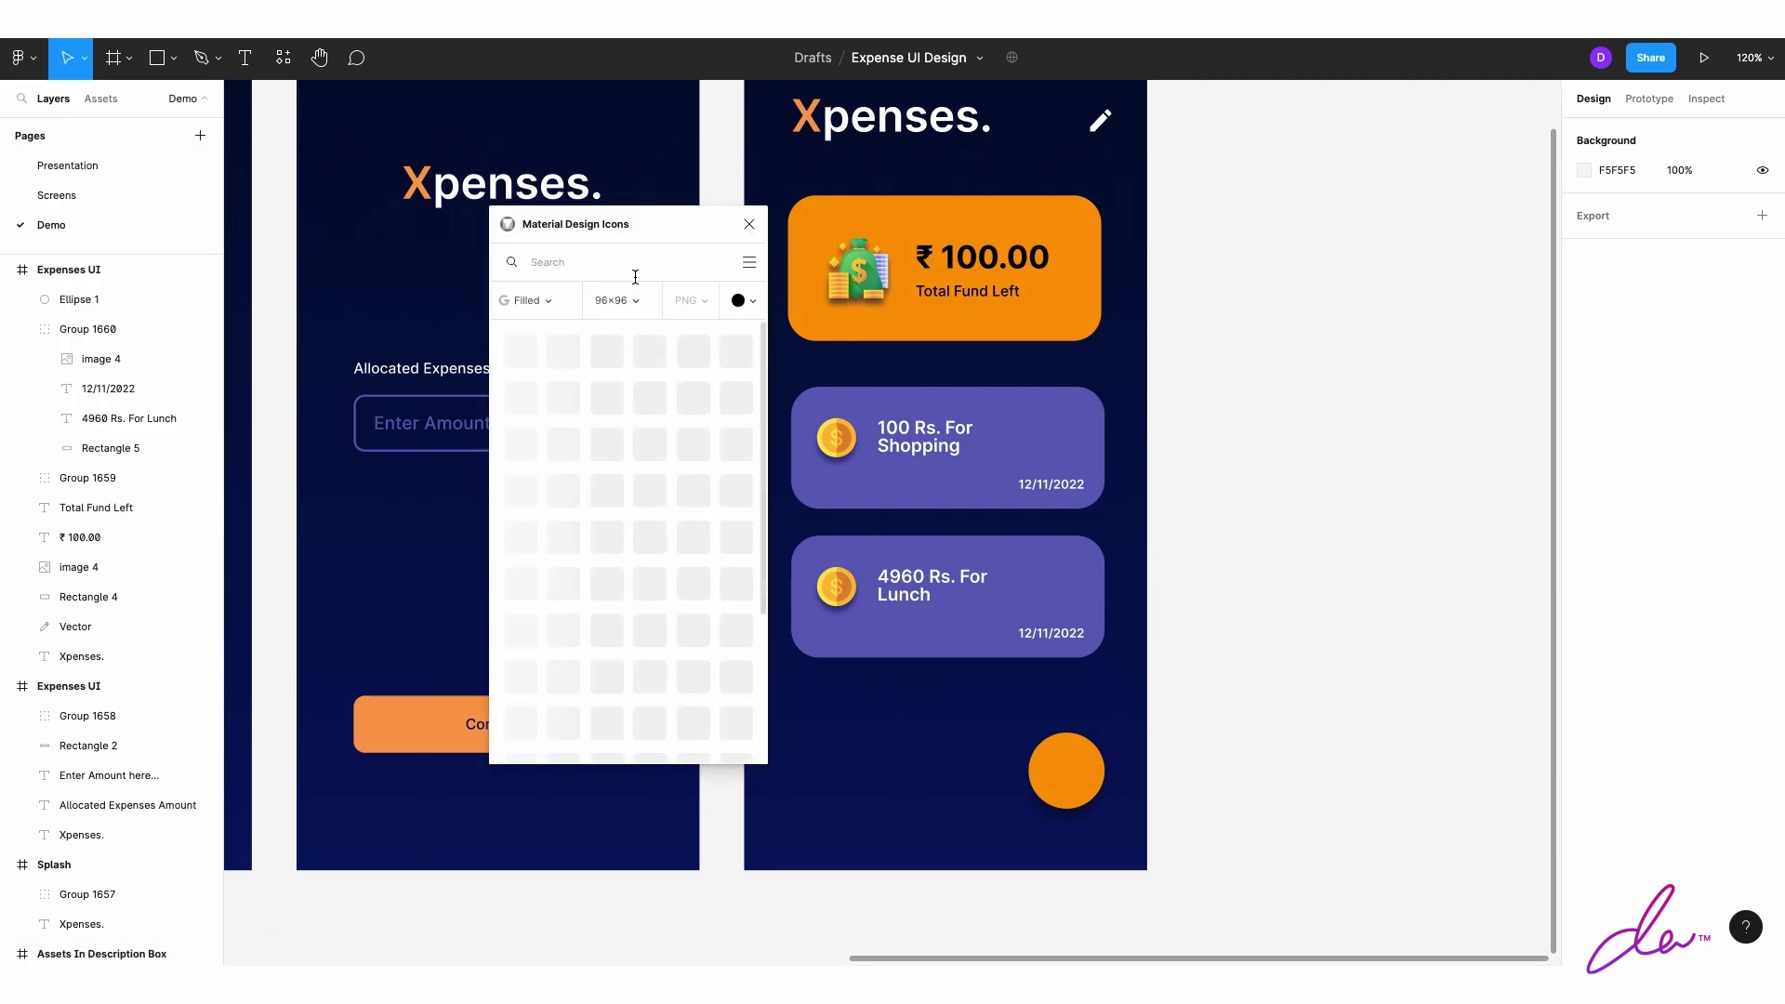
type("dd")
scroll(611, 604, "down", 5)
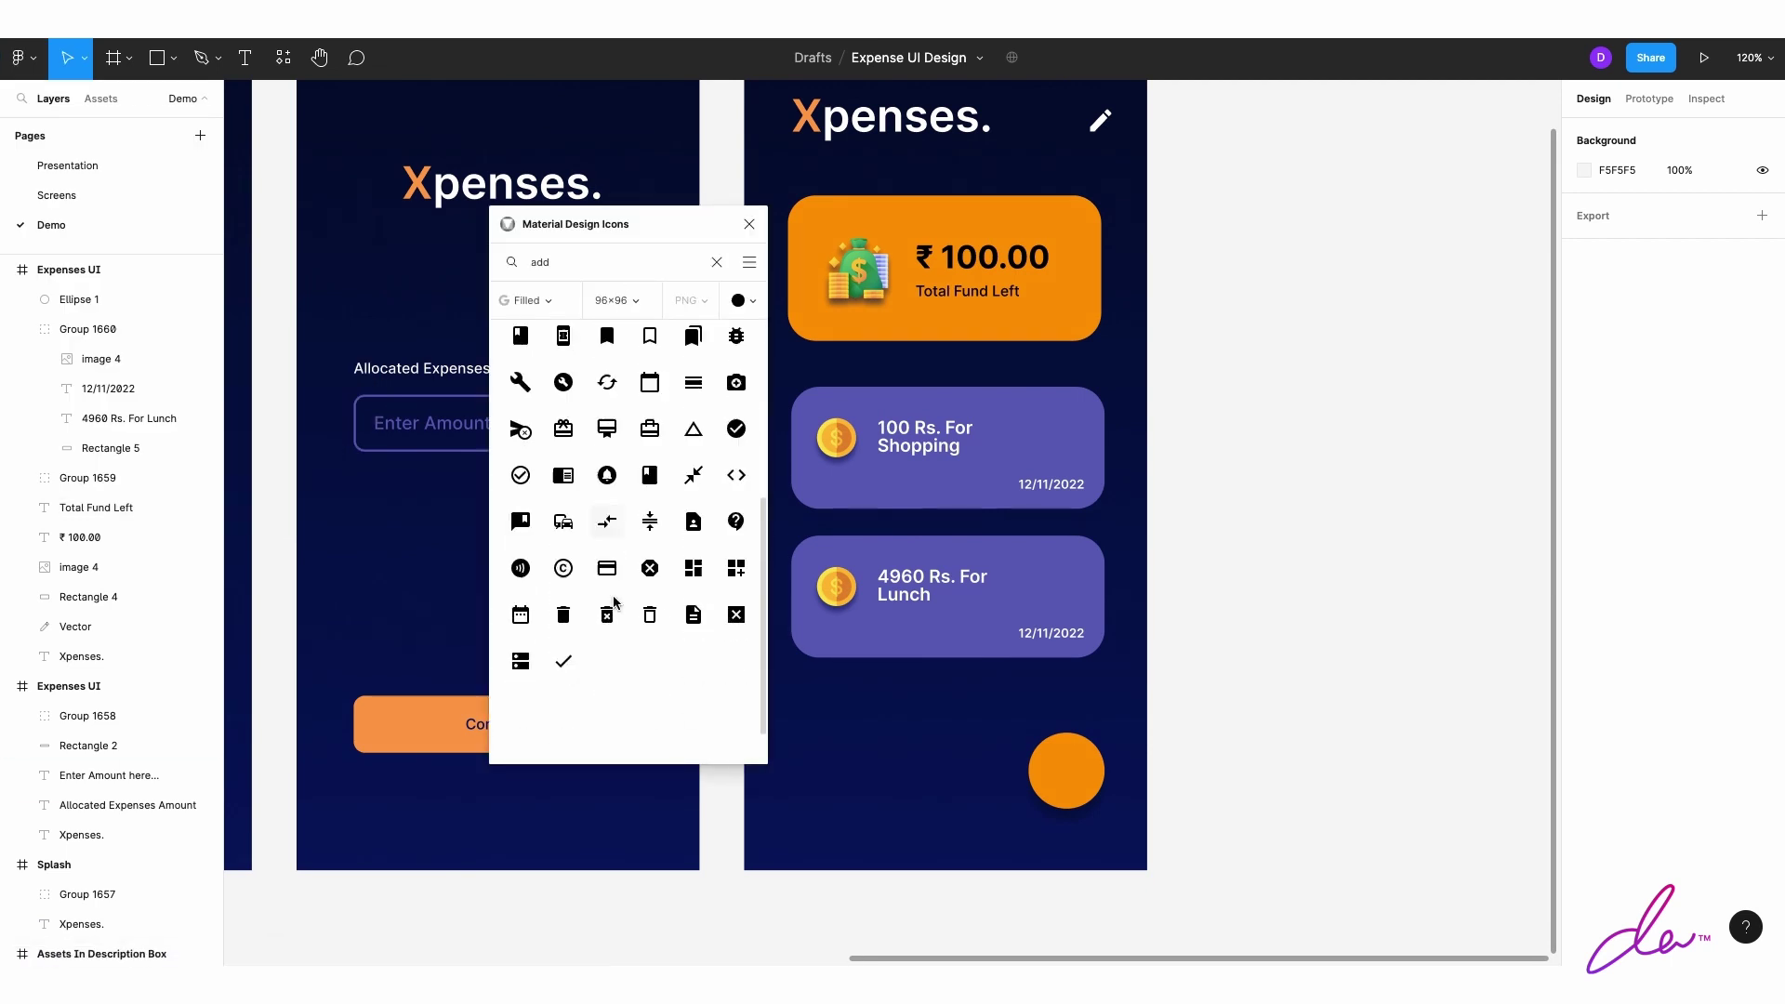
scroll(610, 605, "down", 5)
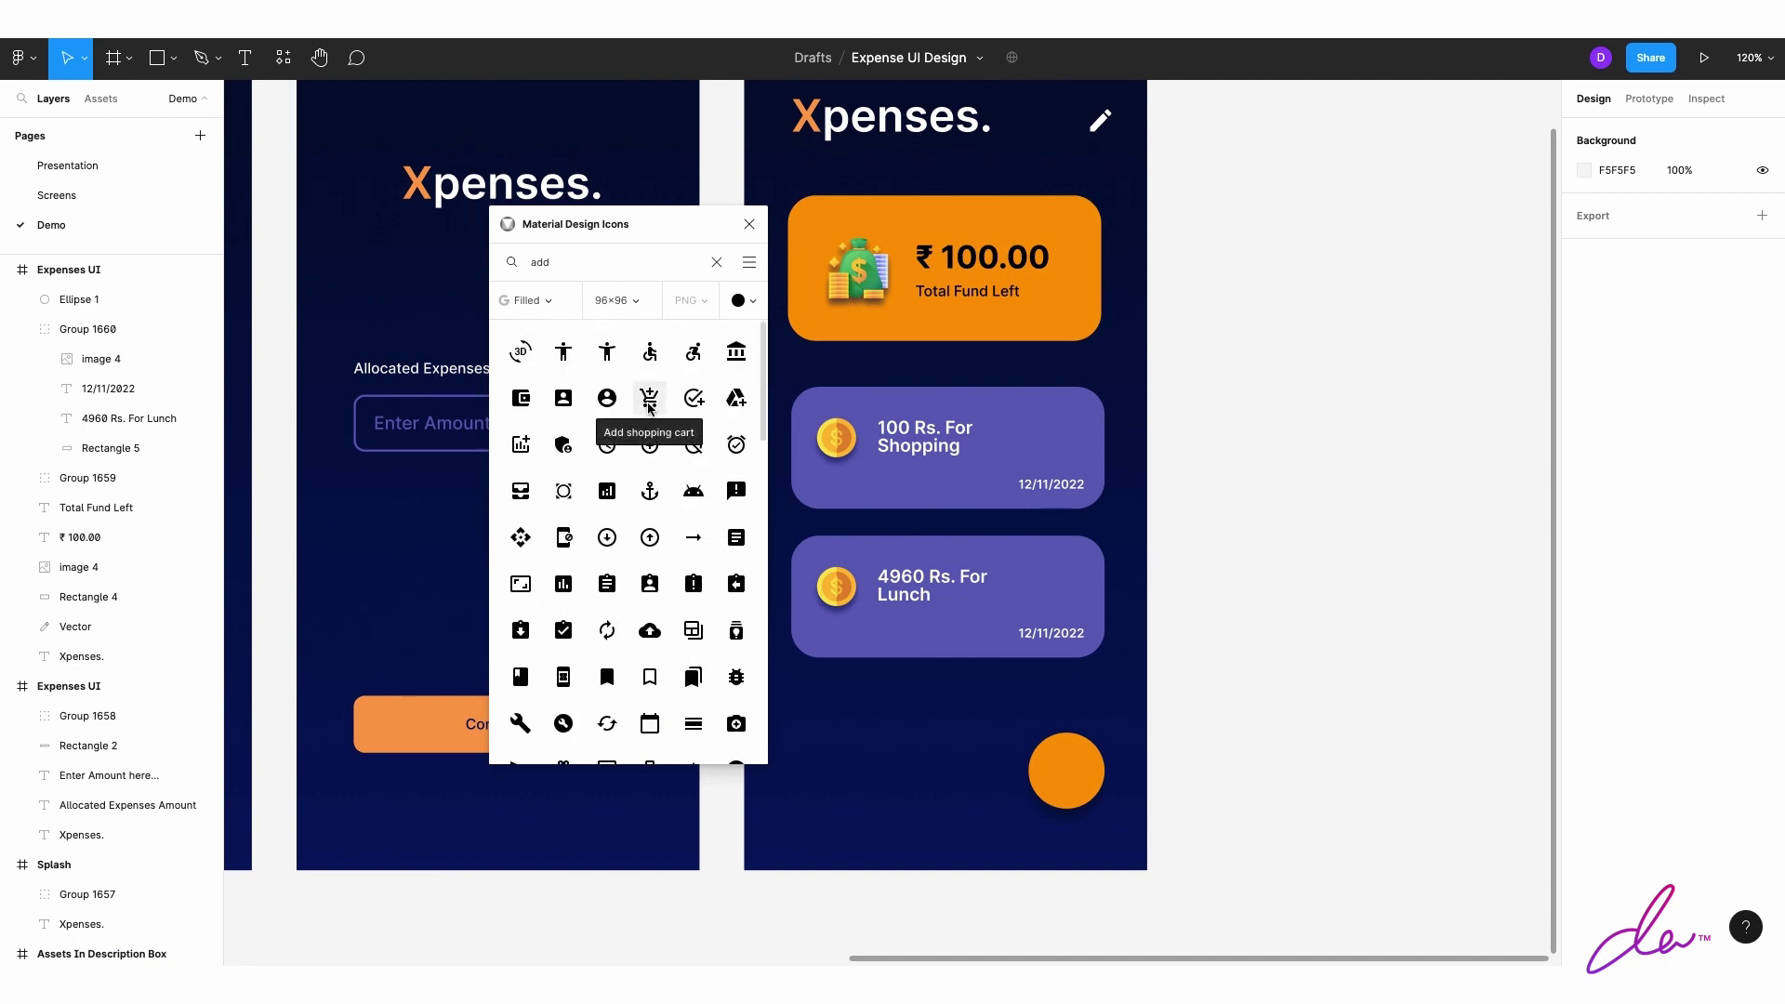
left_click_drag(607, 444, 889, 514)
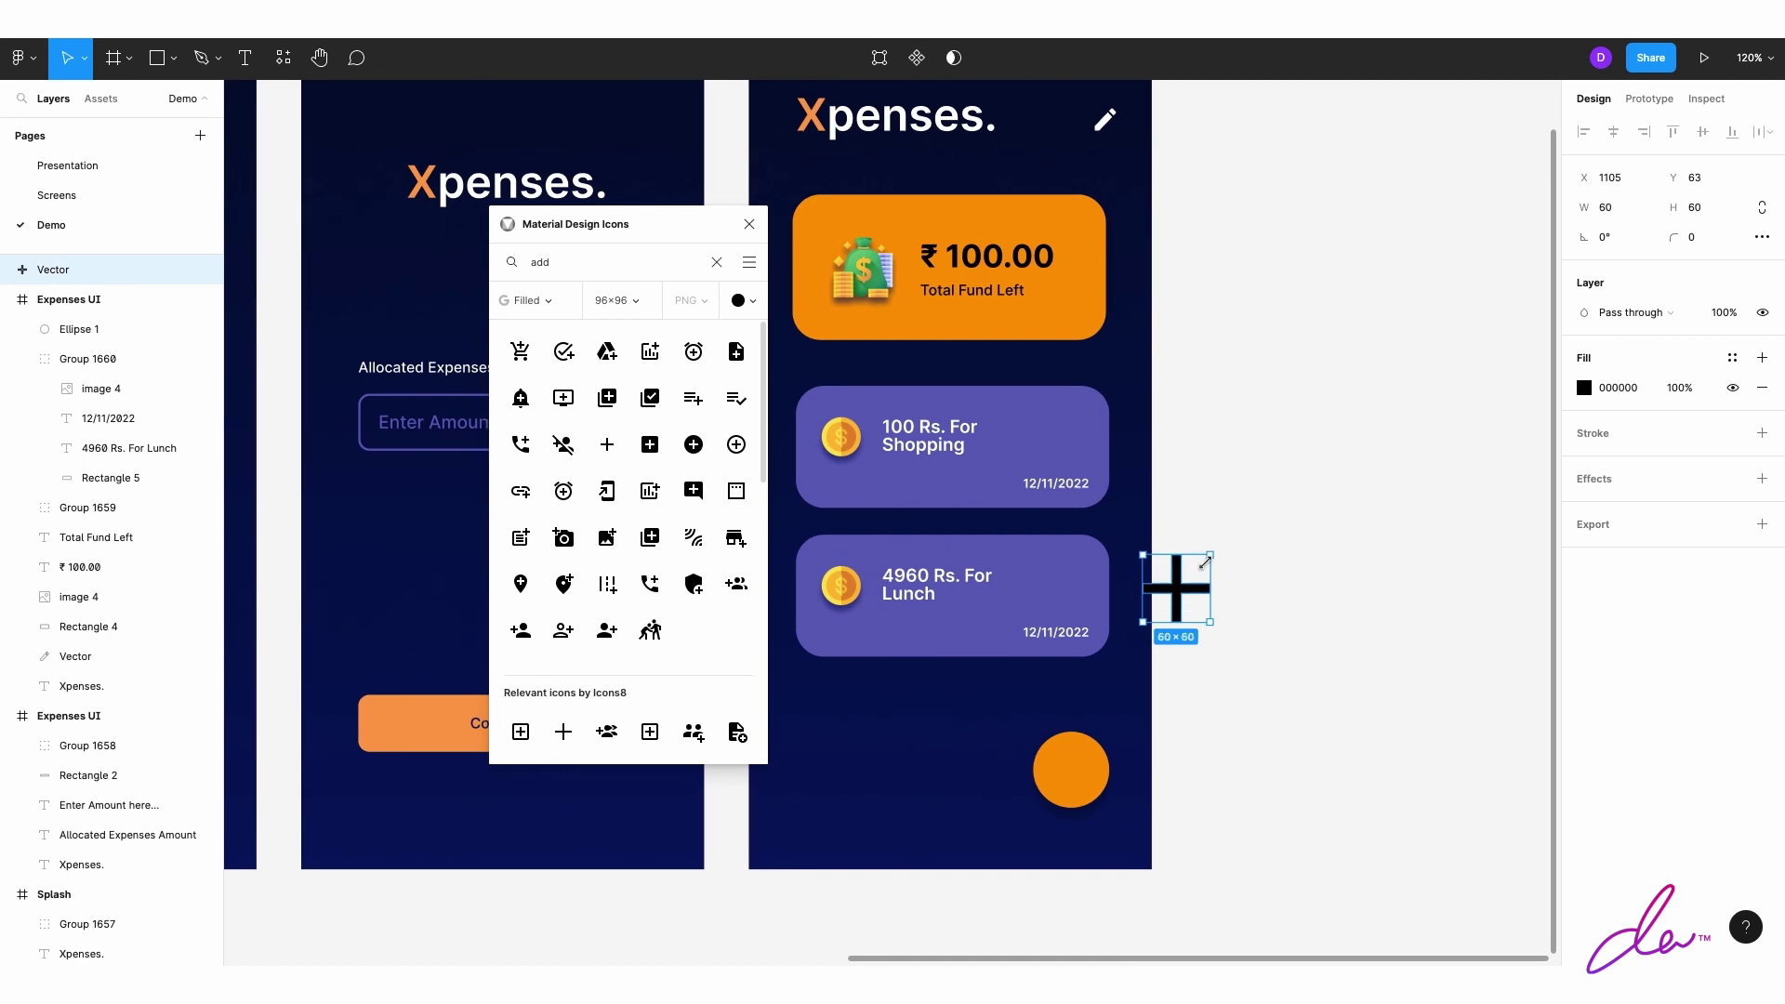
mouse_move(1202, 560)
left_mouse_down()
mouse_move(1071, 770)
mouse_move(1085, 780)
left_mouse_up()
key("Escape")
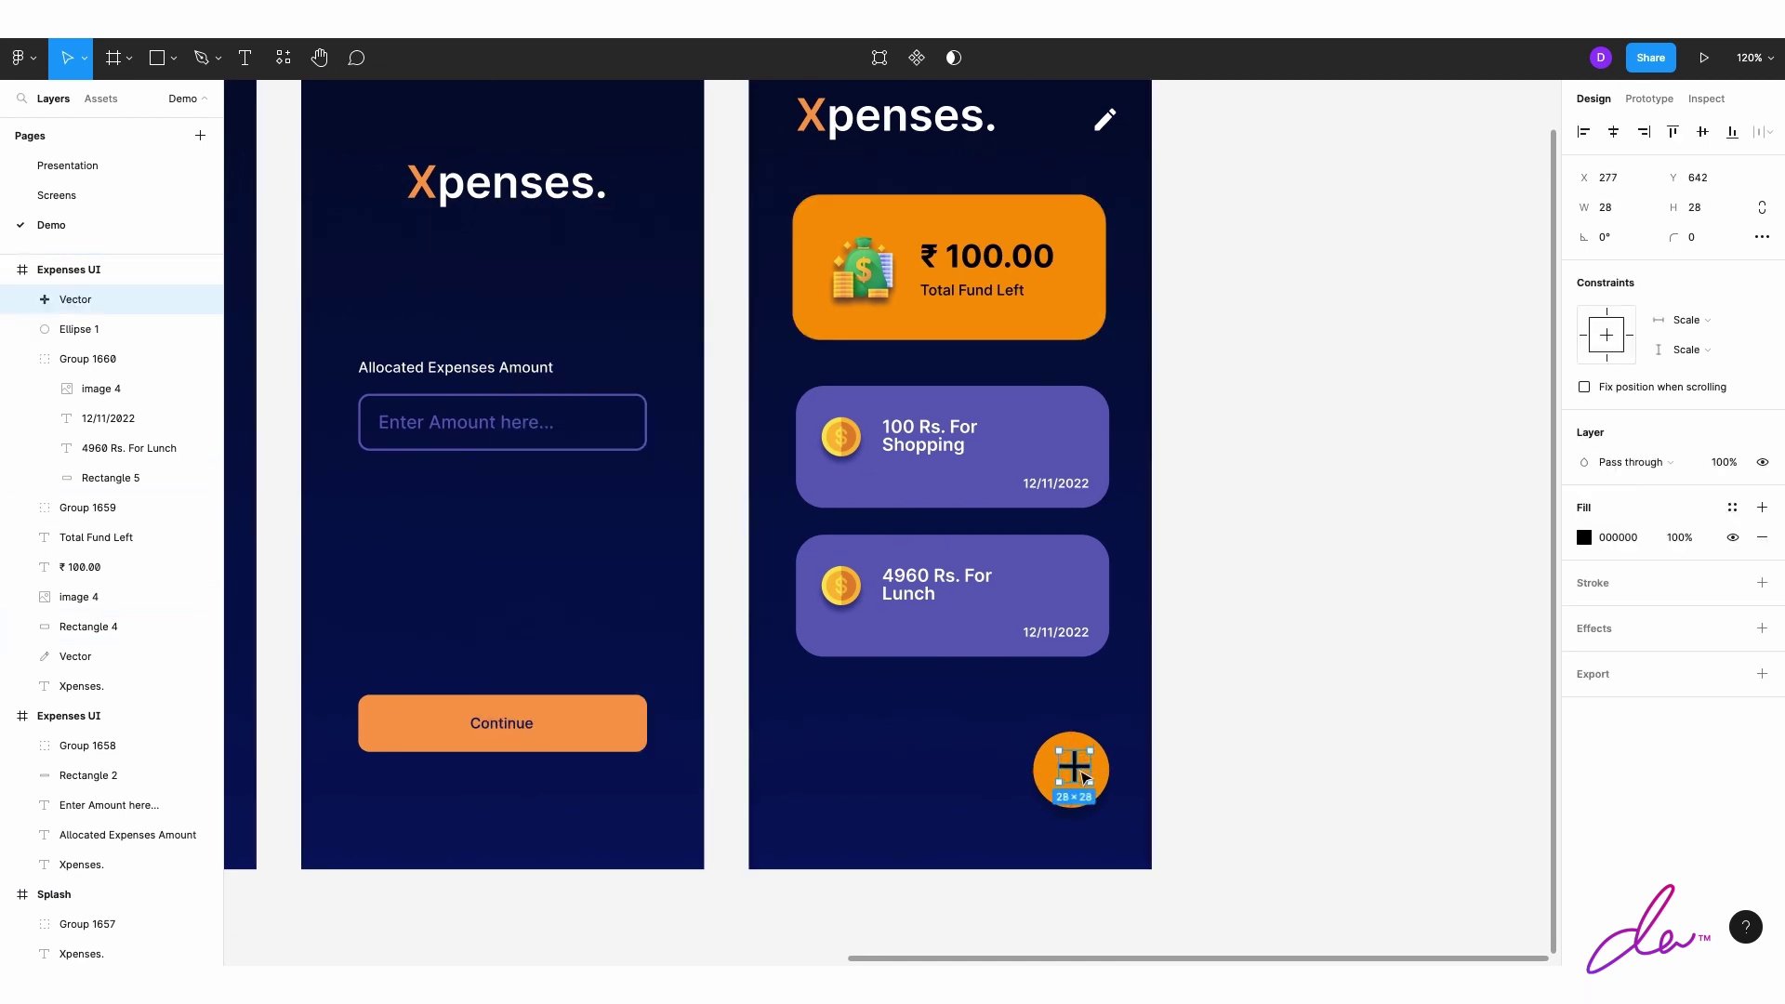
left_click(1219, 781)
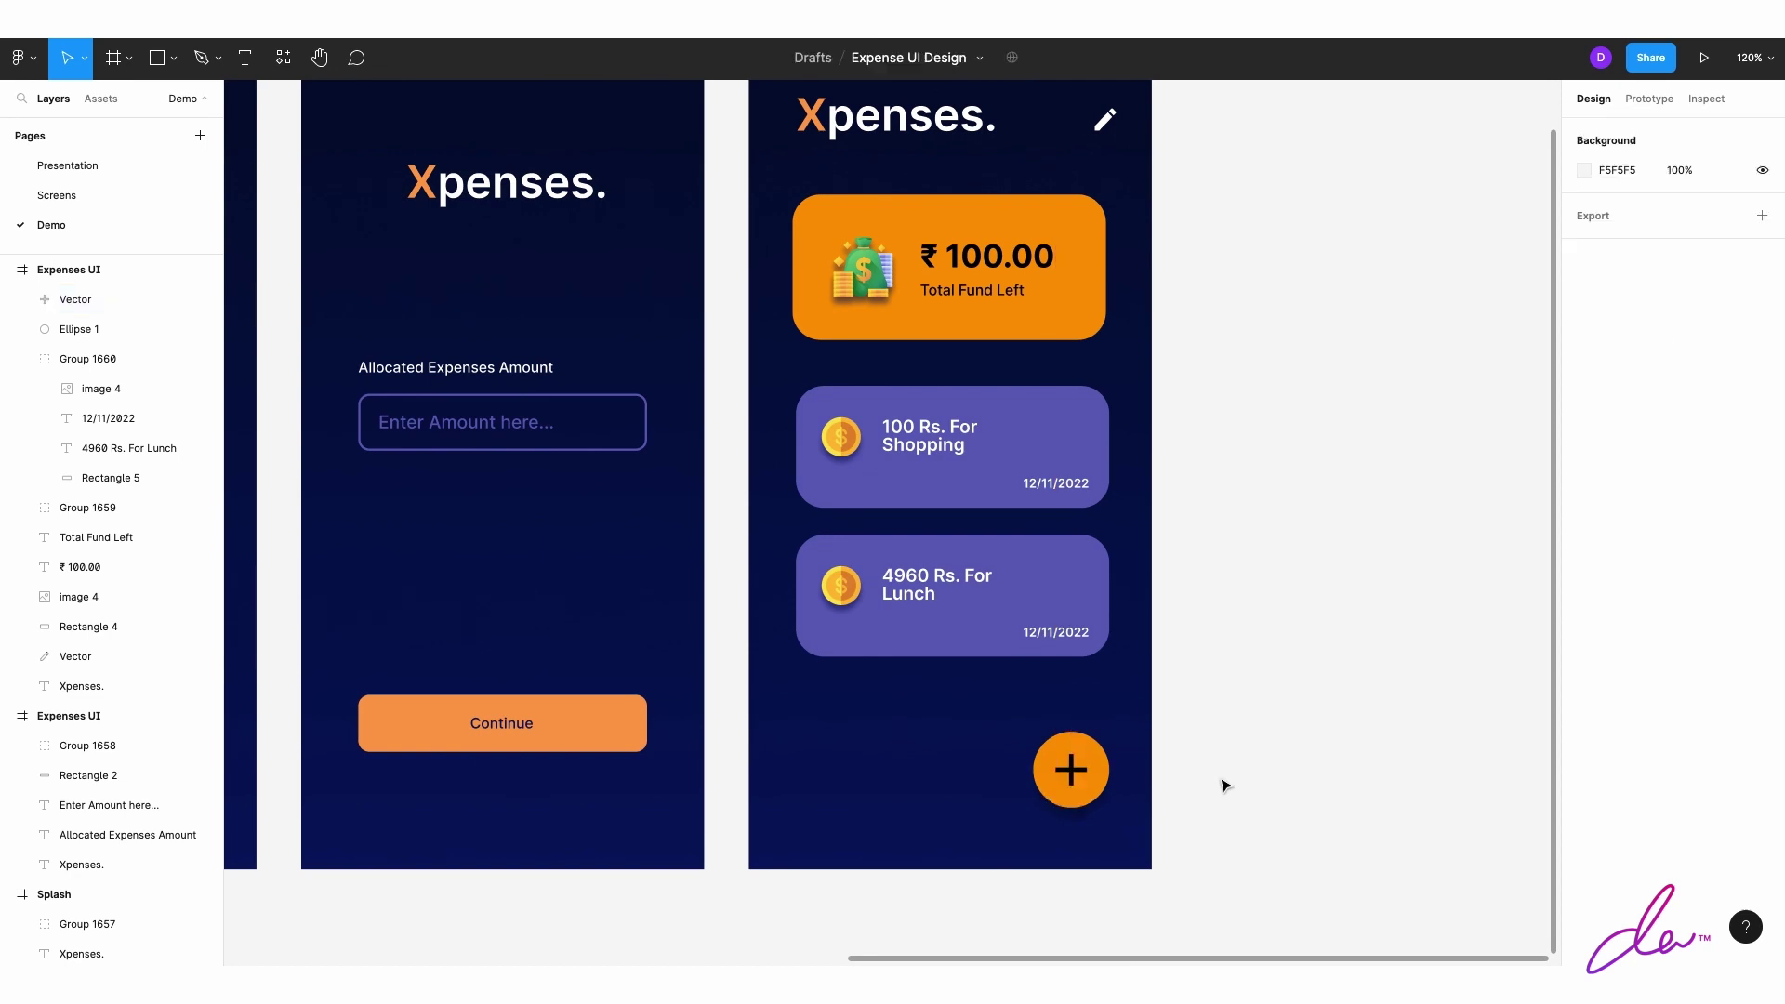
scroll(1219, 781, "down", 3)
scroll(1219, 781, "down", 2)
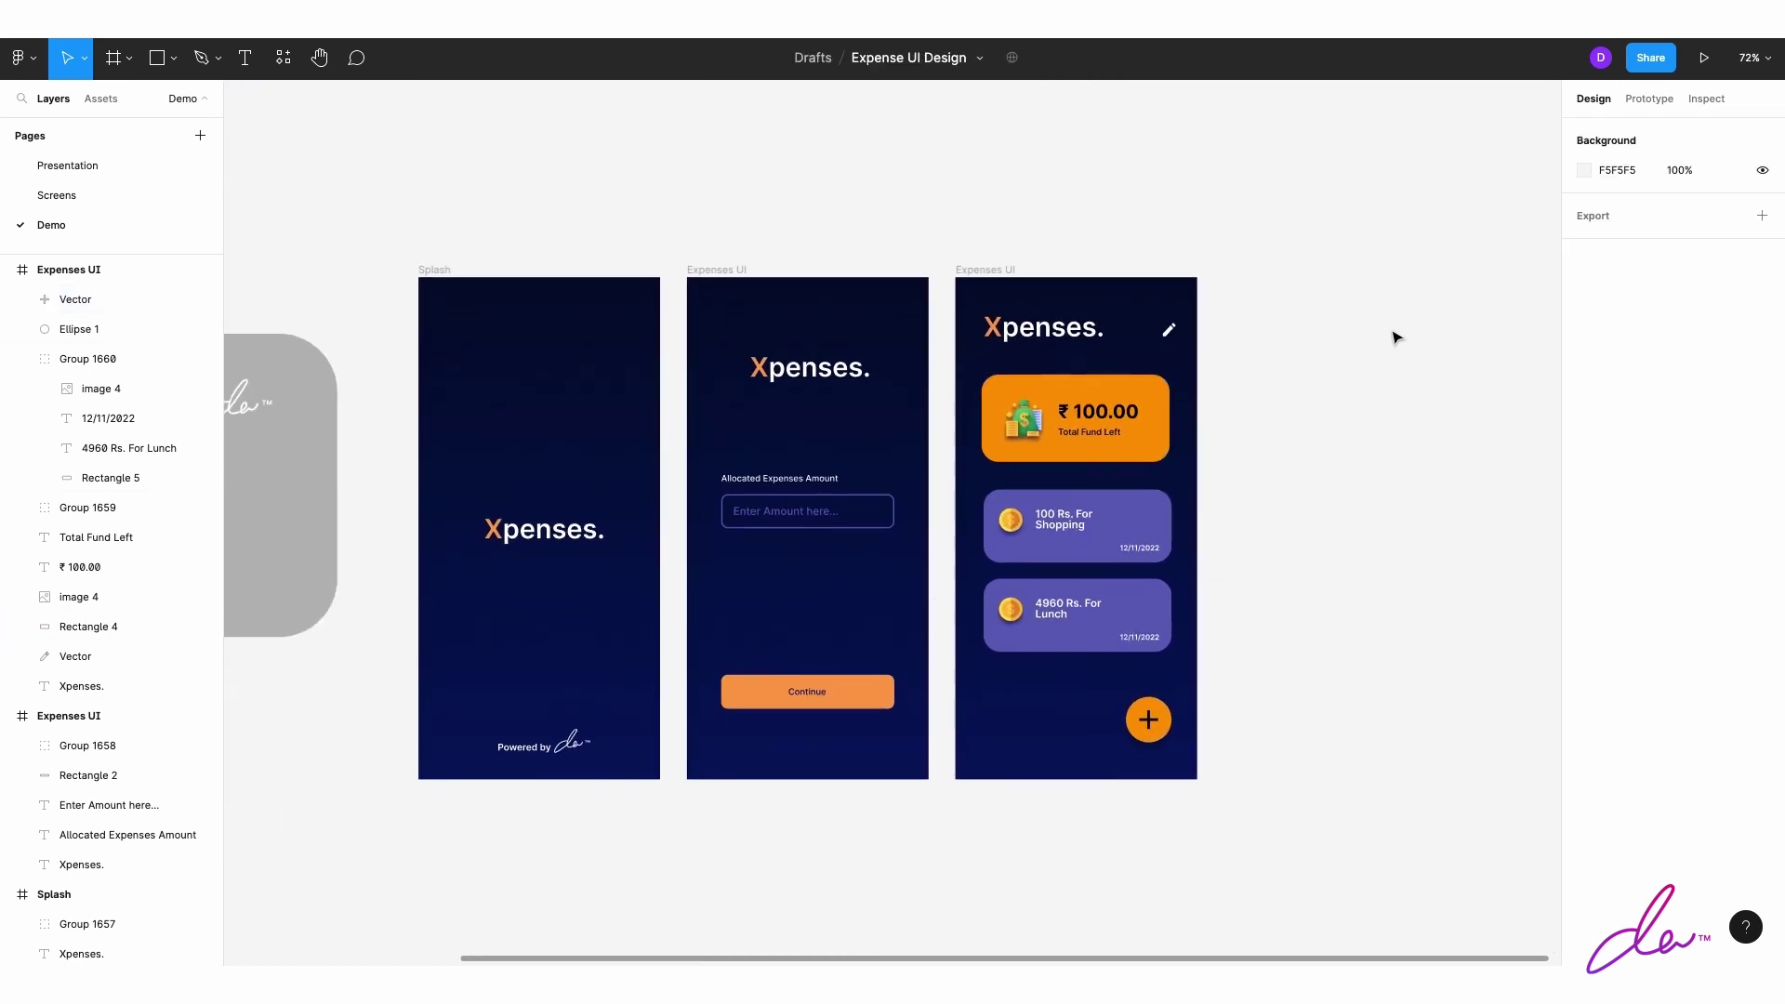
Step: Duplicate the Expenses UI dashboard frame as a fourth screen
key("ctrl+c")
key("ctrl+v")
left_click(1482, 398)
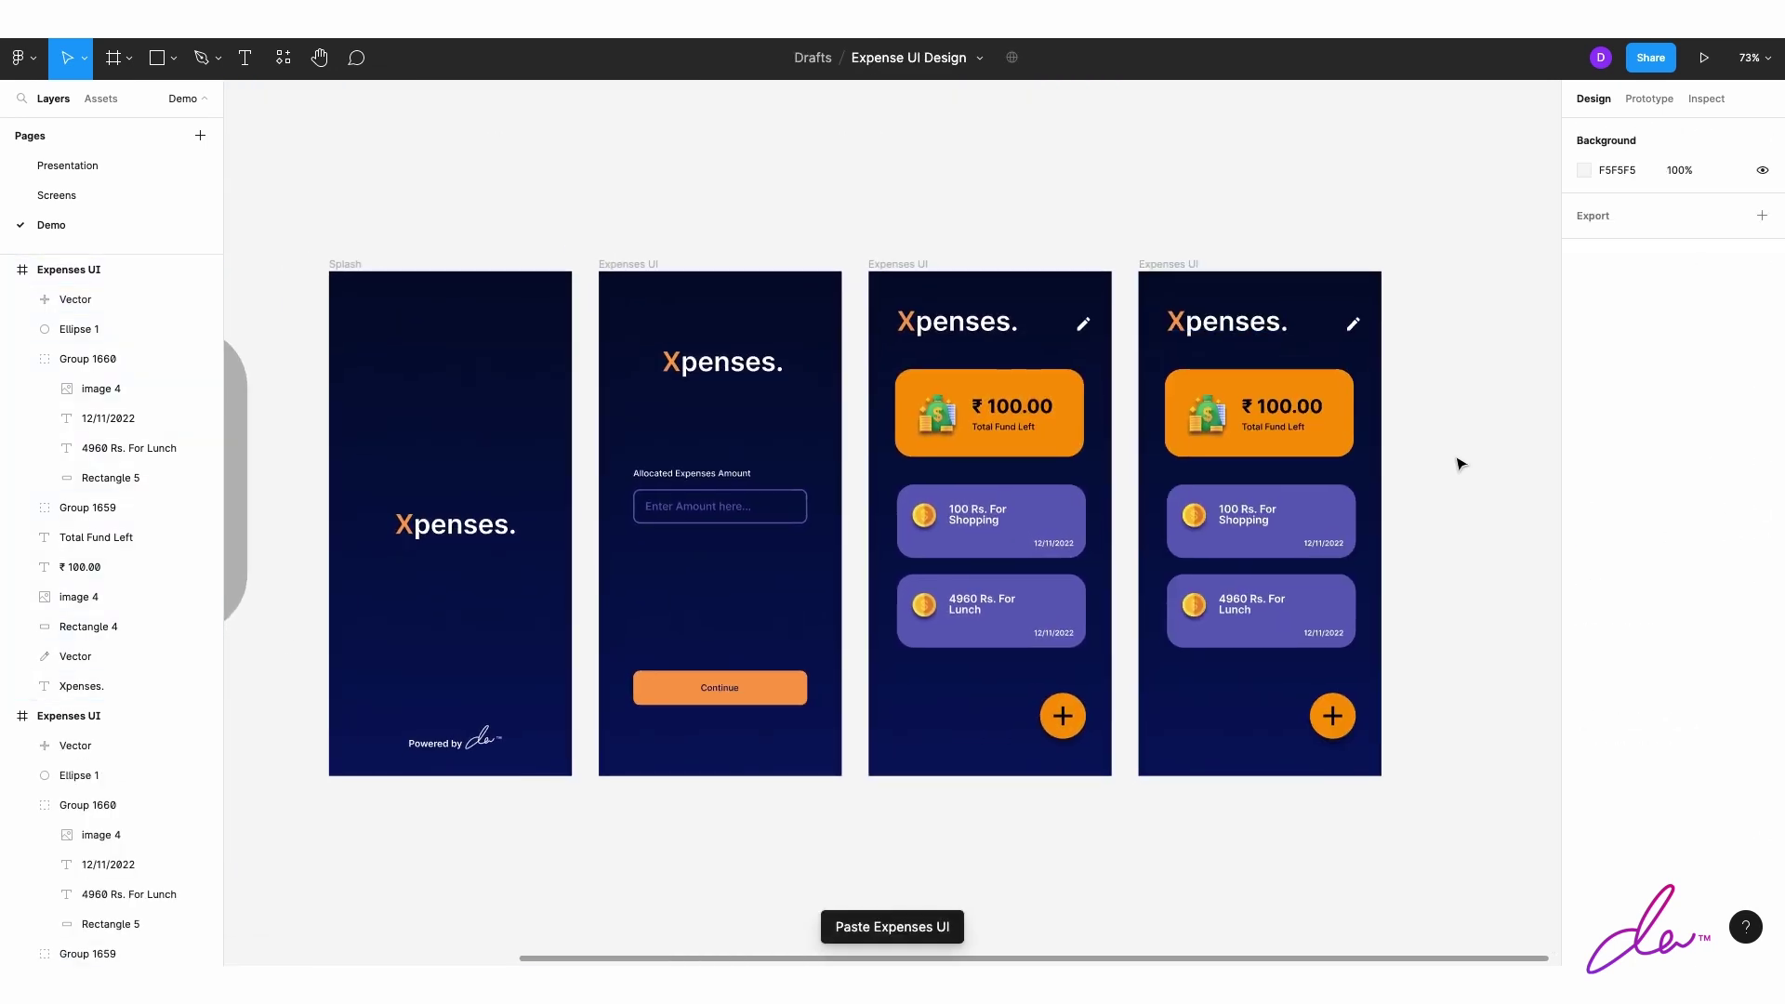
scroll(1460, 463, "down", 1)
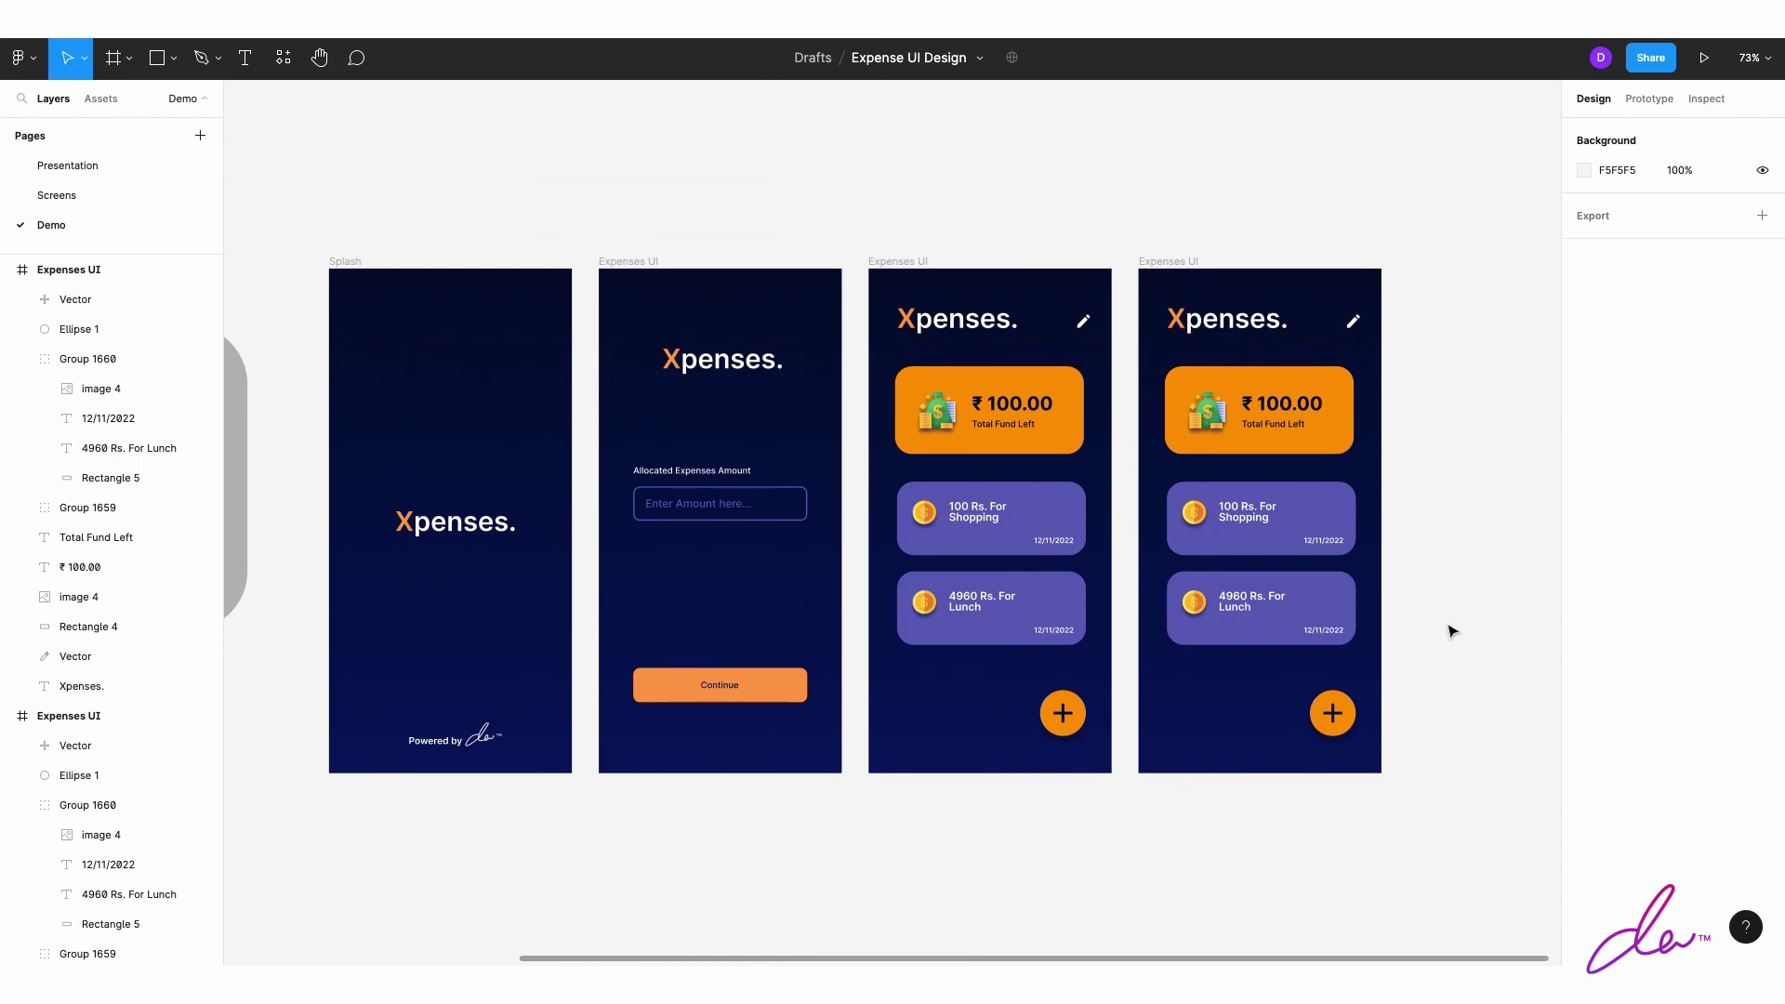
scroll(1453, 632, "right", 2)
Step: Cover the fourth screen with a black 000000 rectangle at 75% opacity
key("r")
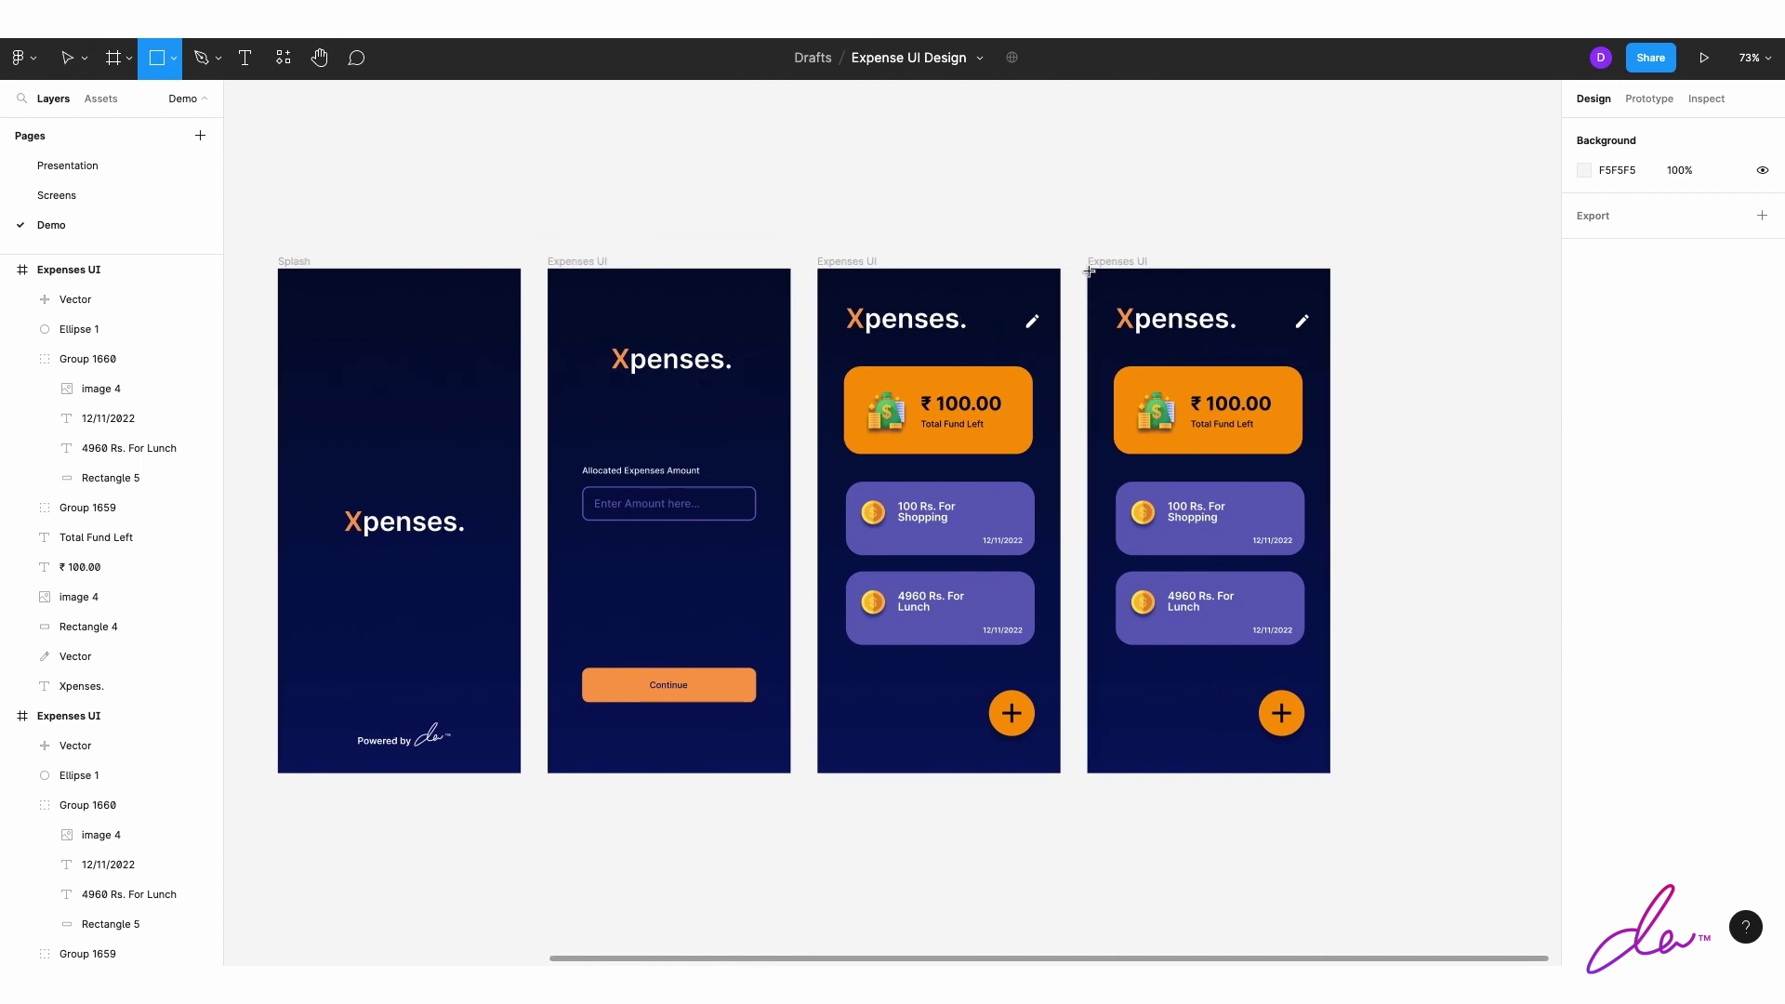
left_click_drag(1089, 271, 1331, 773)
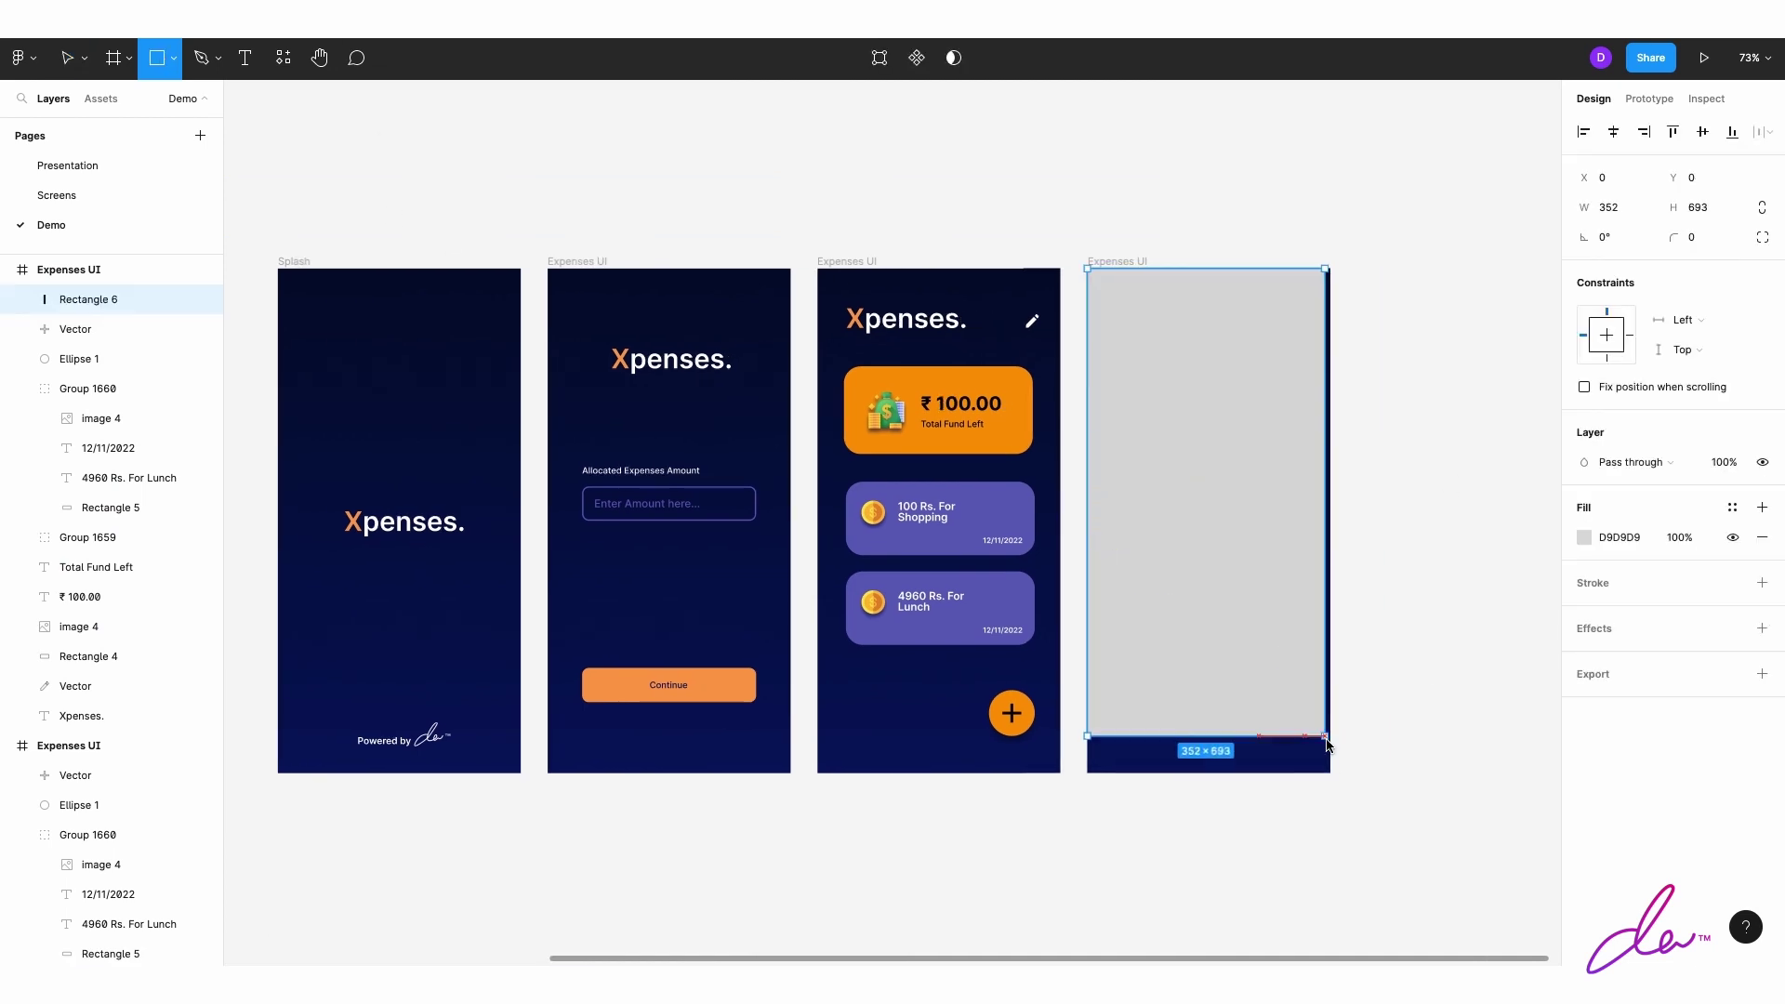
left_click(1584, 537)
left_click(1384, 724)
left_click_drag(1543, 772, 1505, 771)
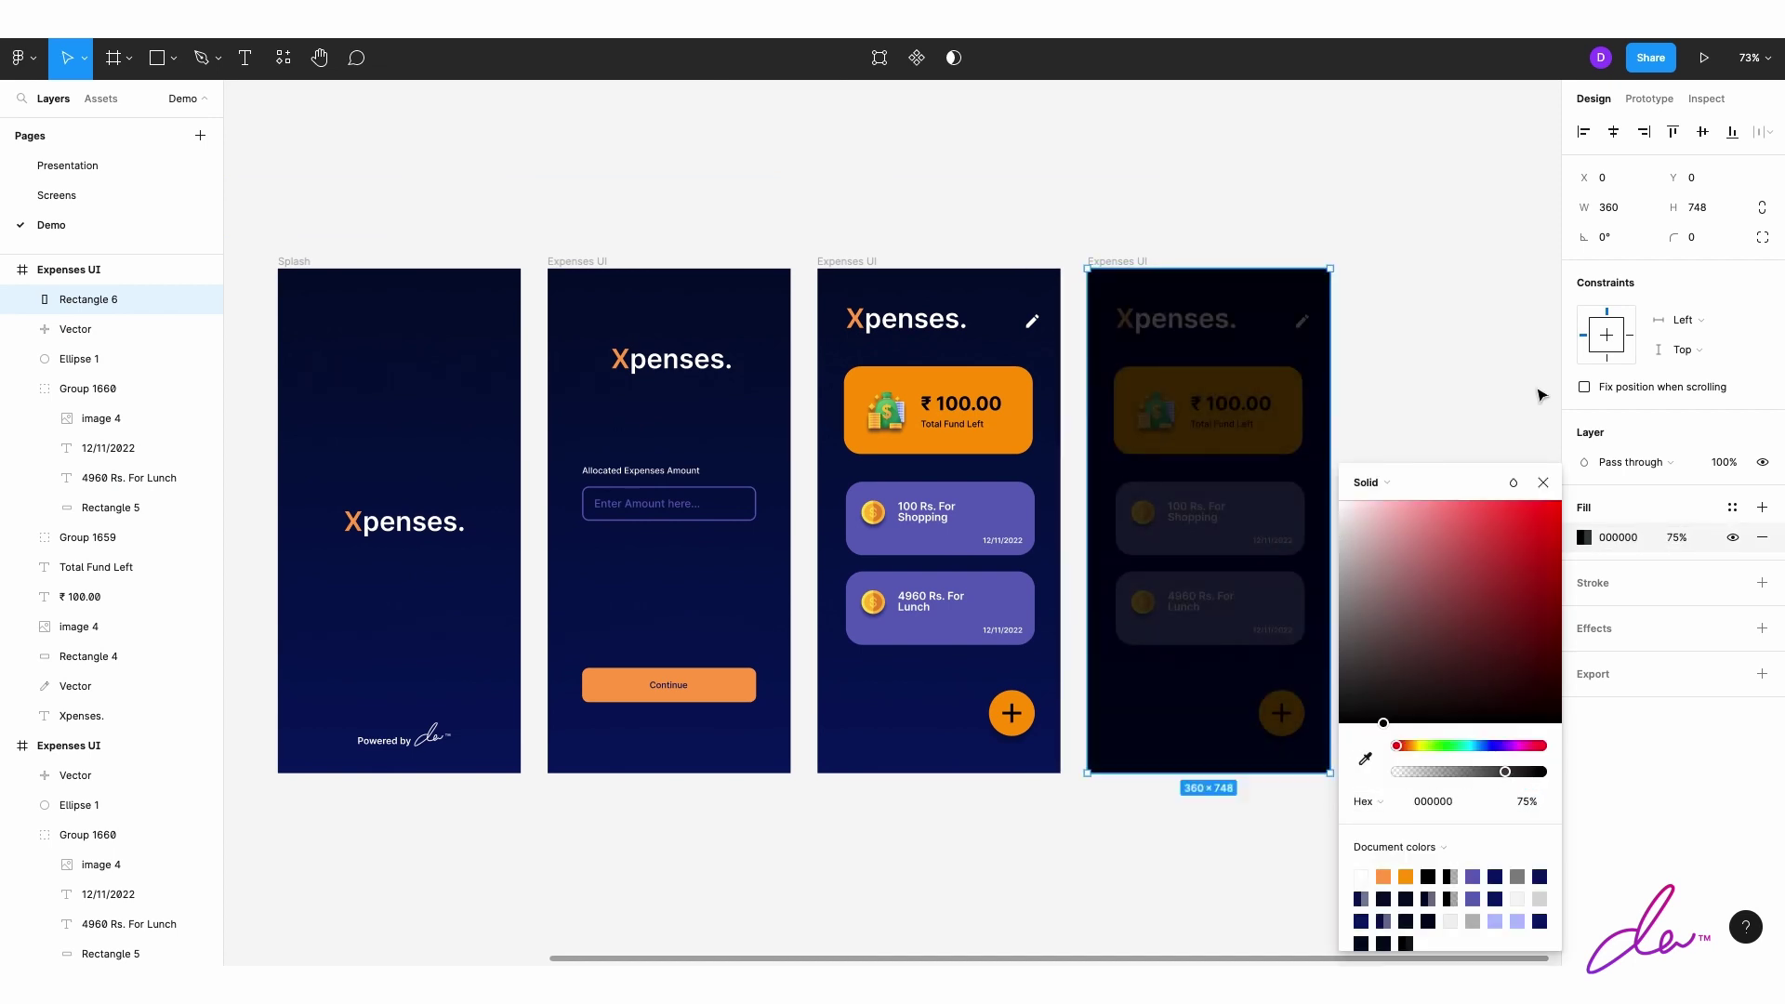
left_click(1540, 395)
left_click(150, 60)
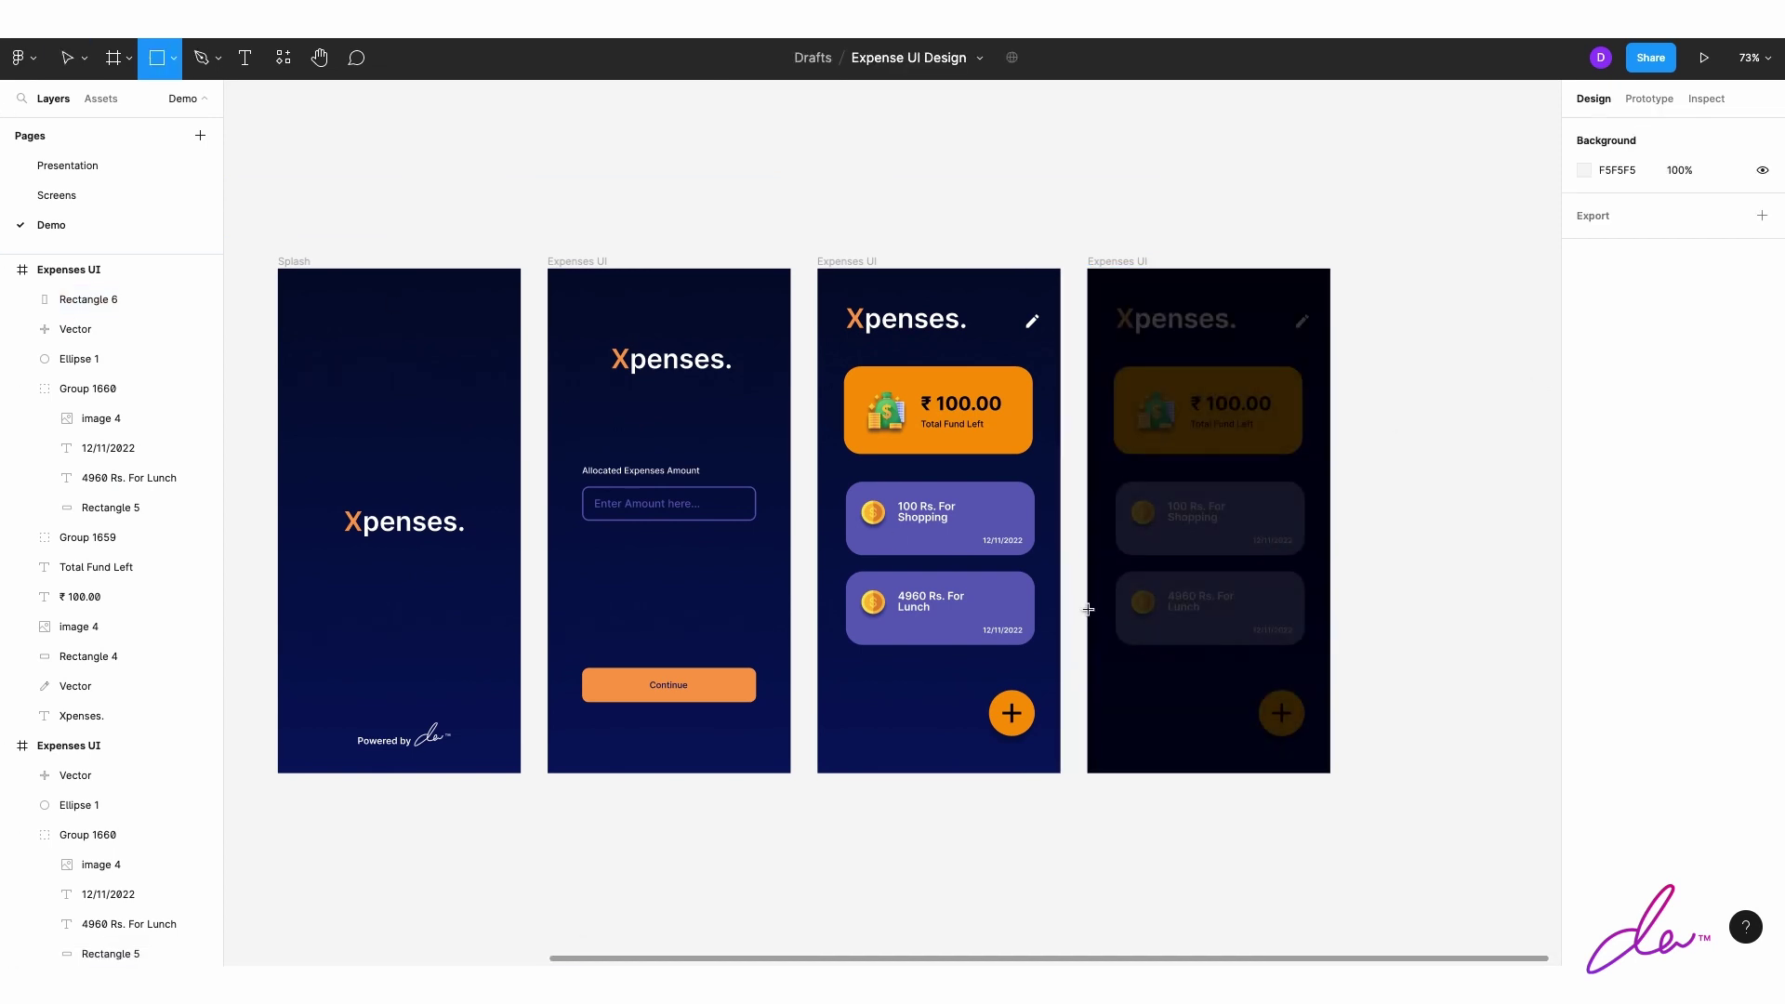
Step: Draw a white FFFFFF sheet with radius 32 over the fourth screen's lower part
left_click_drag(1088, 609, 1328, 776)
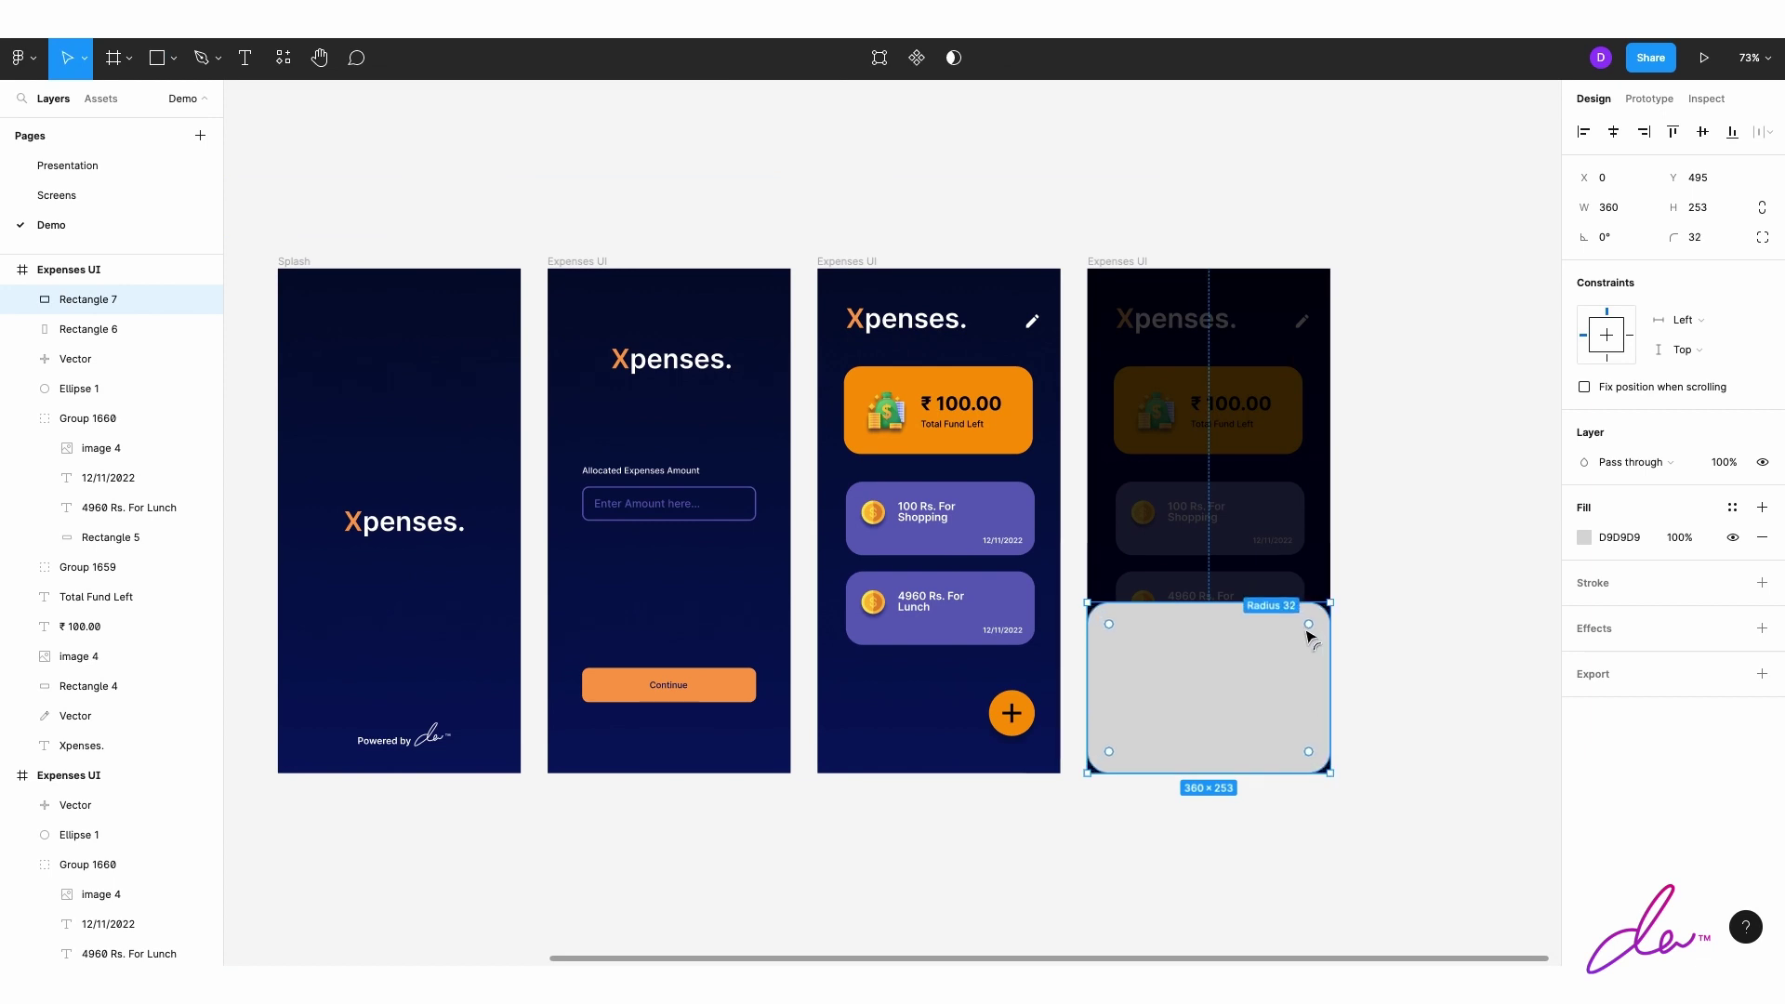
left_click(1585, 538)
type("FFFFFF")
left_click(1532, 380)
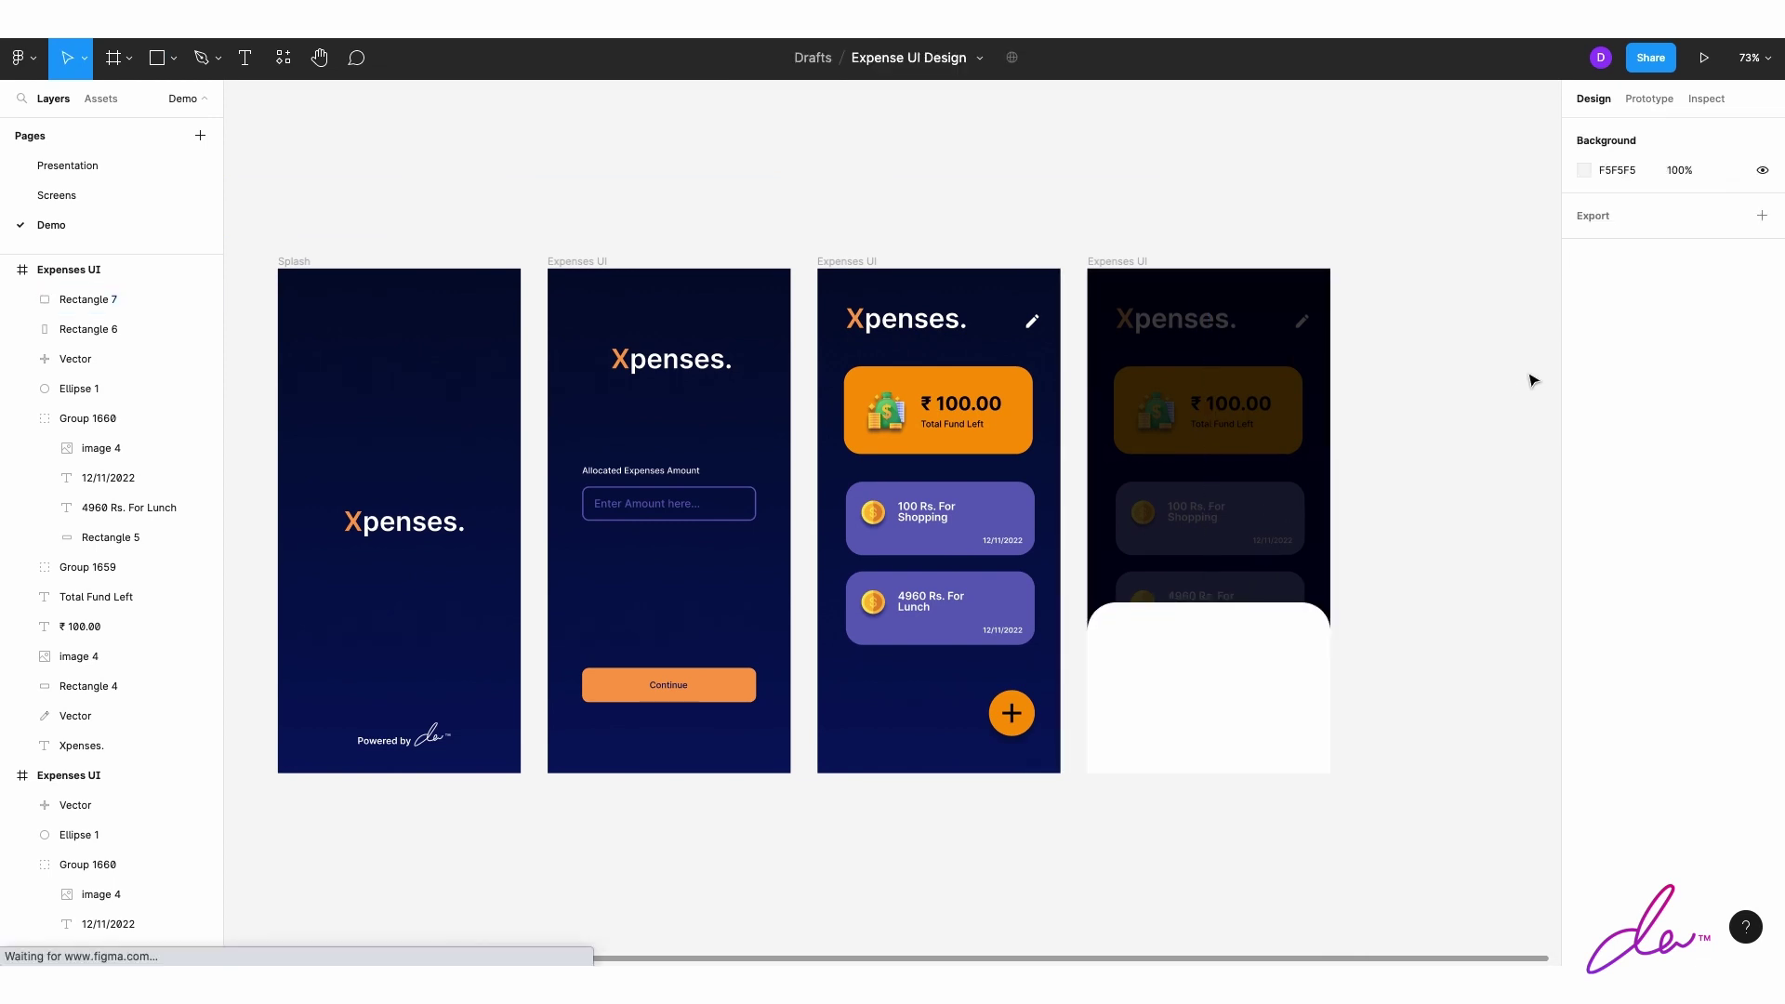
left_click(1209, 688)
left_click(1475, 546)
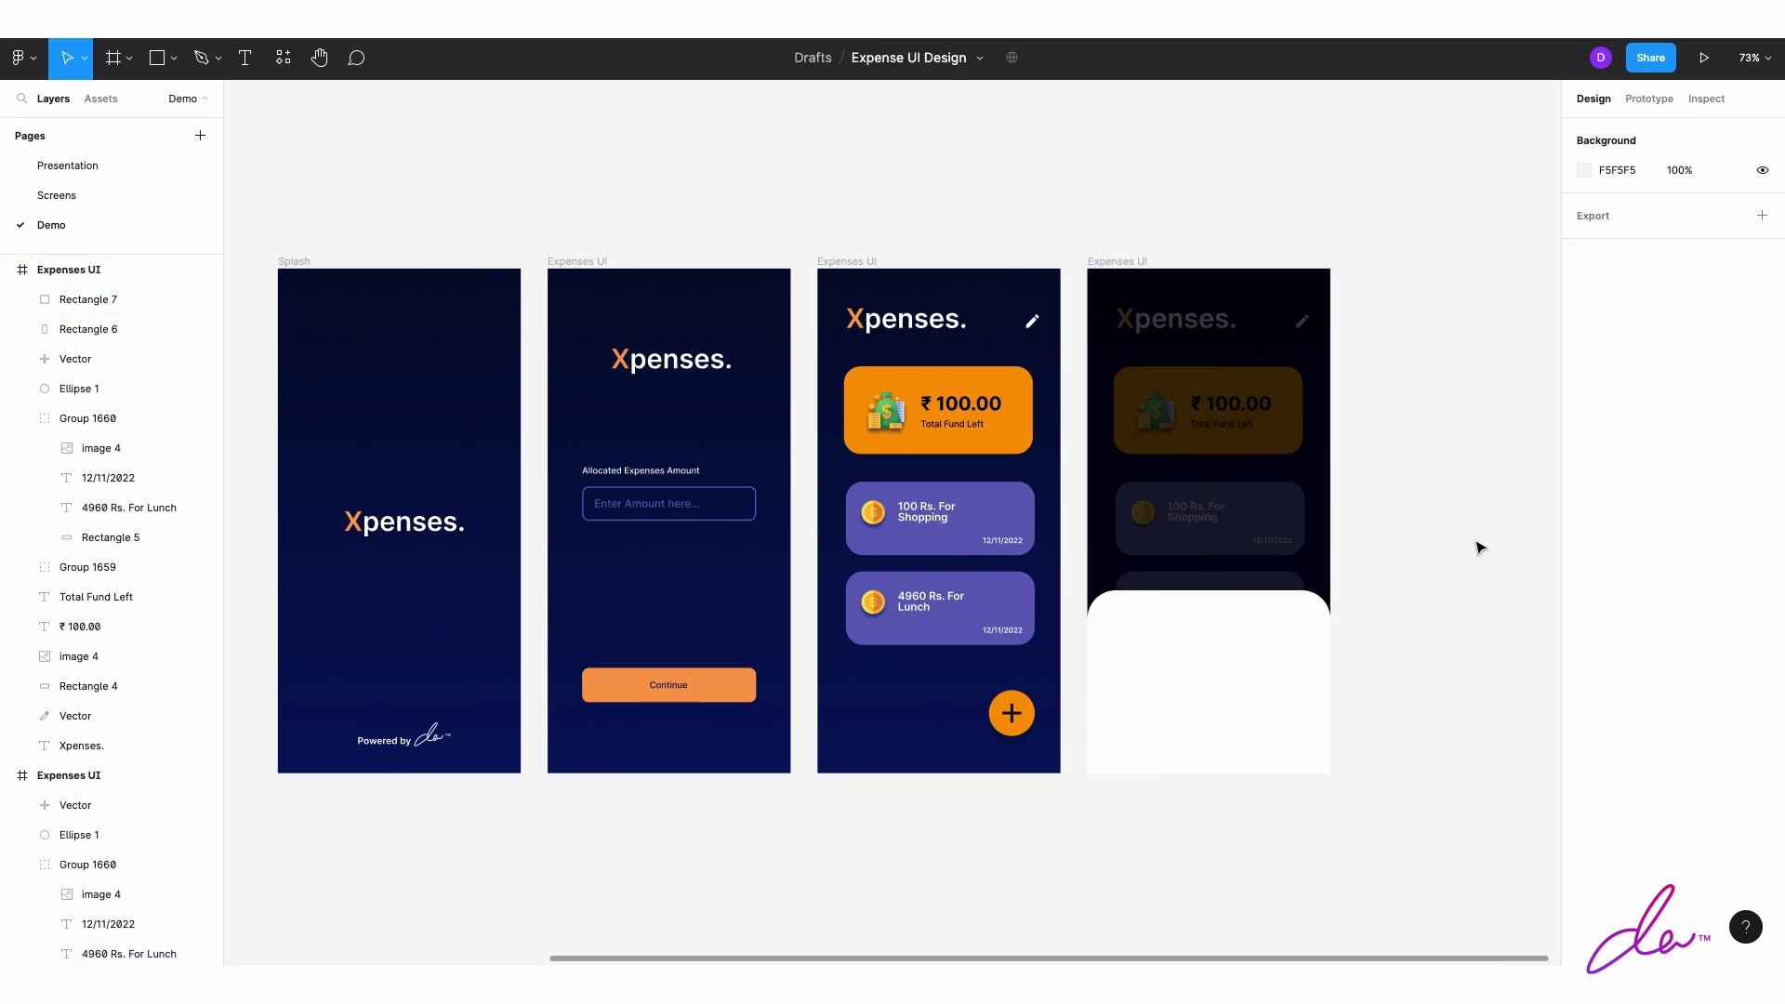
scroll(1442, 545, "down", 5)
scroll(1443, 546, "right", 3)
Step: Add a small rounded grey handle bar centred near the sheet's top
key("r")
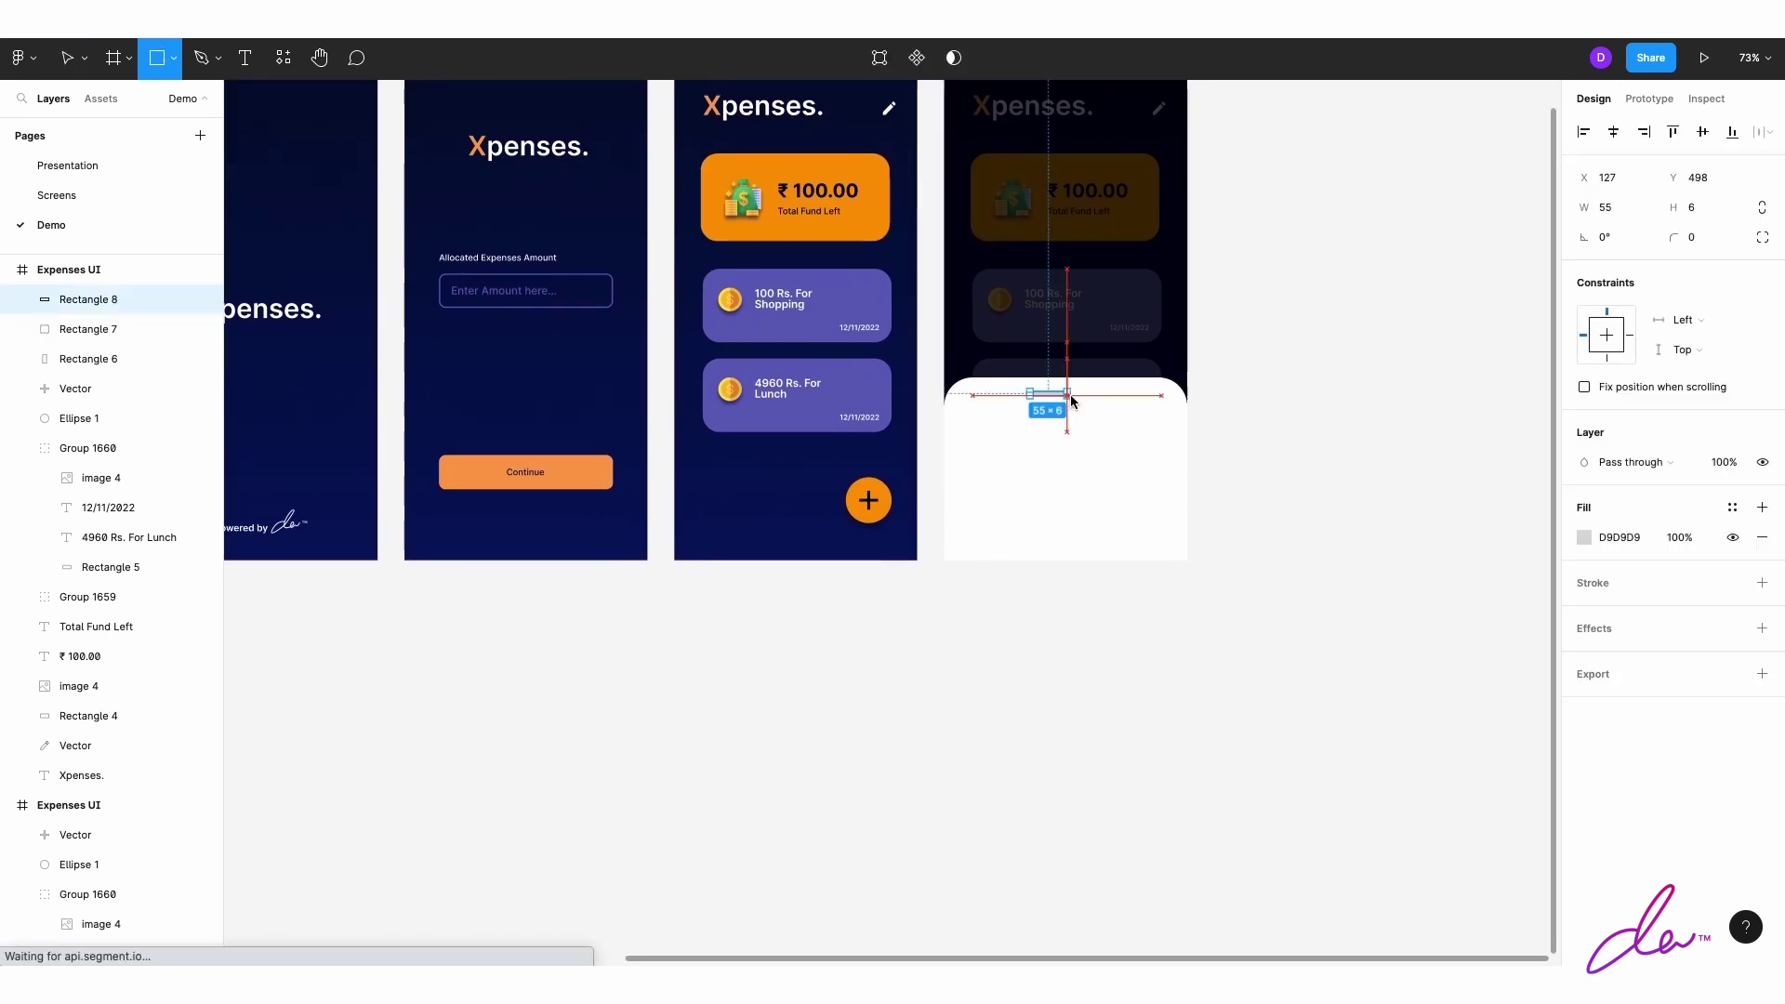
left_click_drag(1030, 392, 1082, 398)
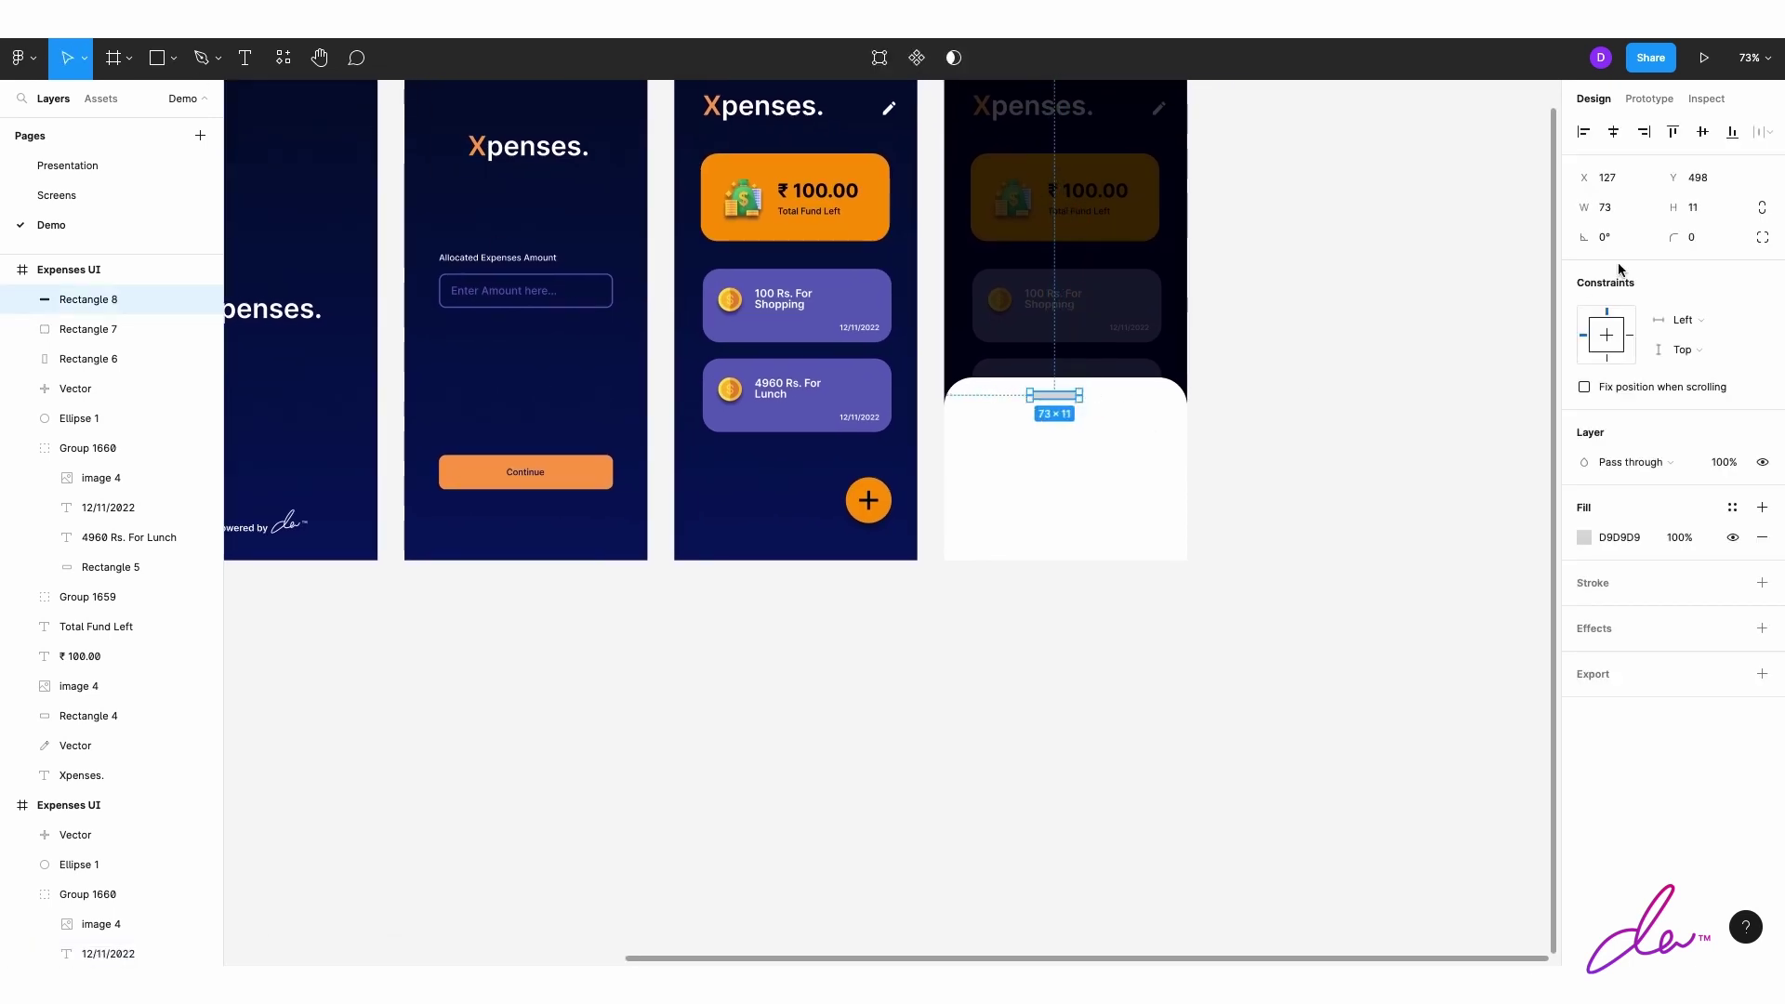
left_click(1681, 239)
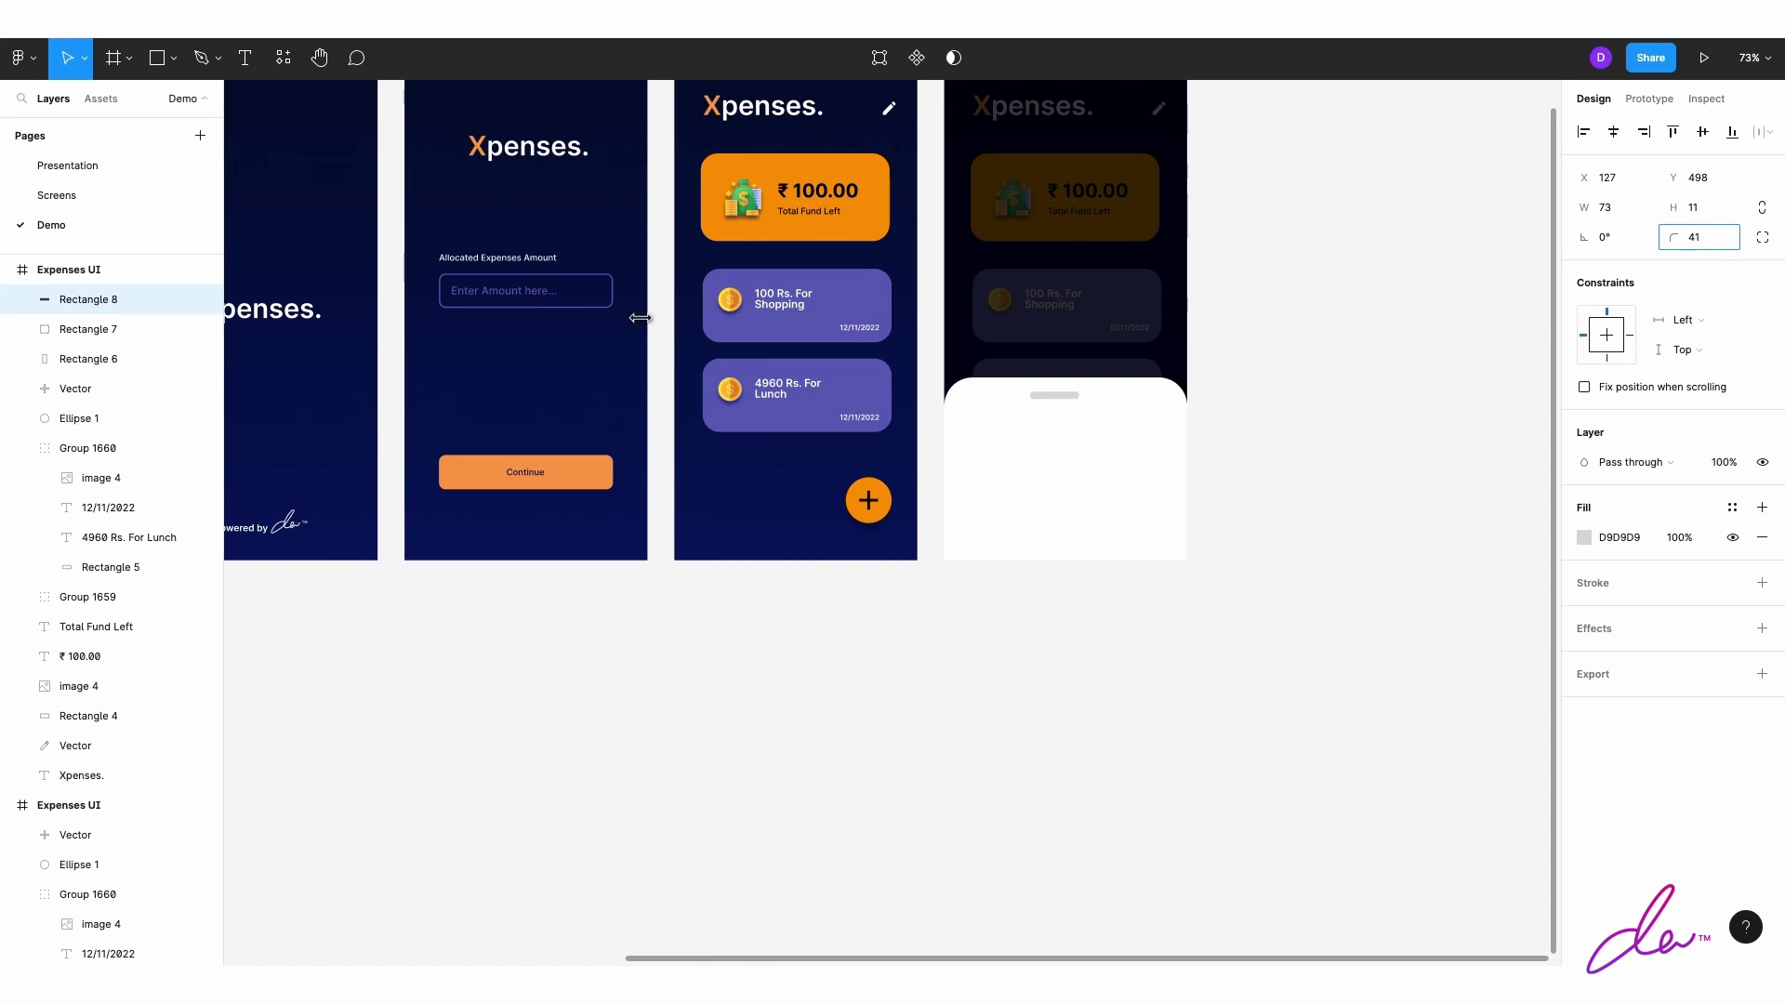
left_click_drag(1068, 401, 1069, 400)
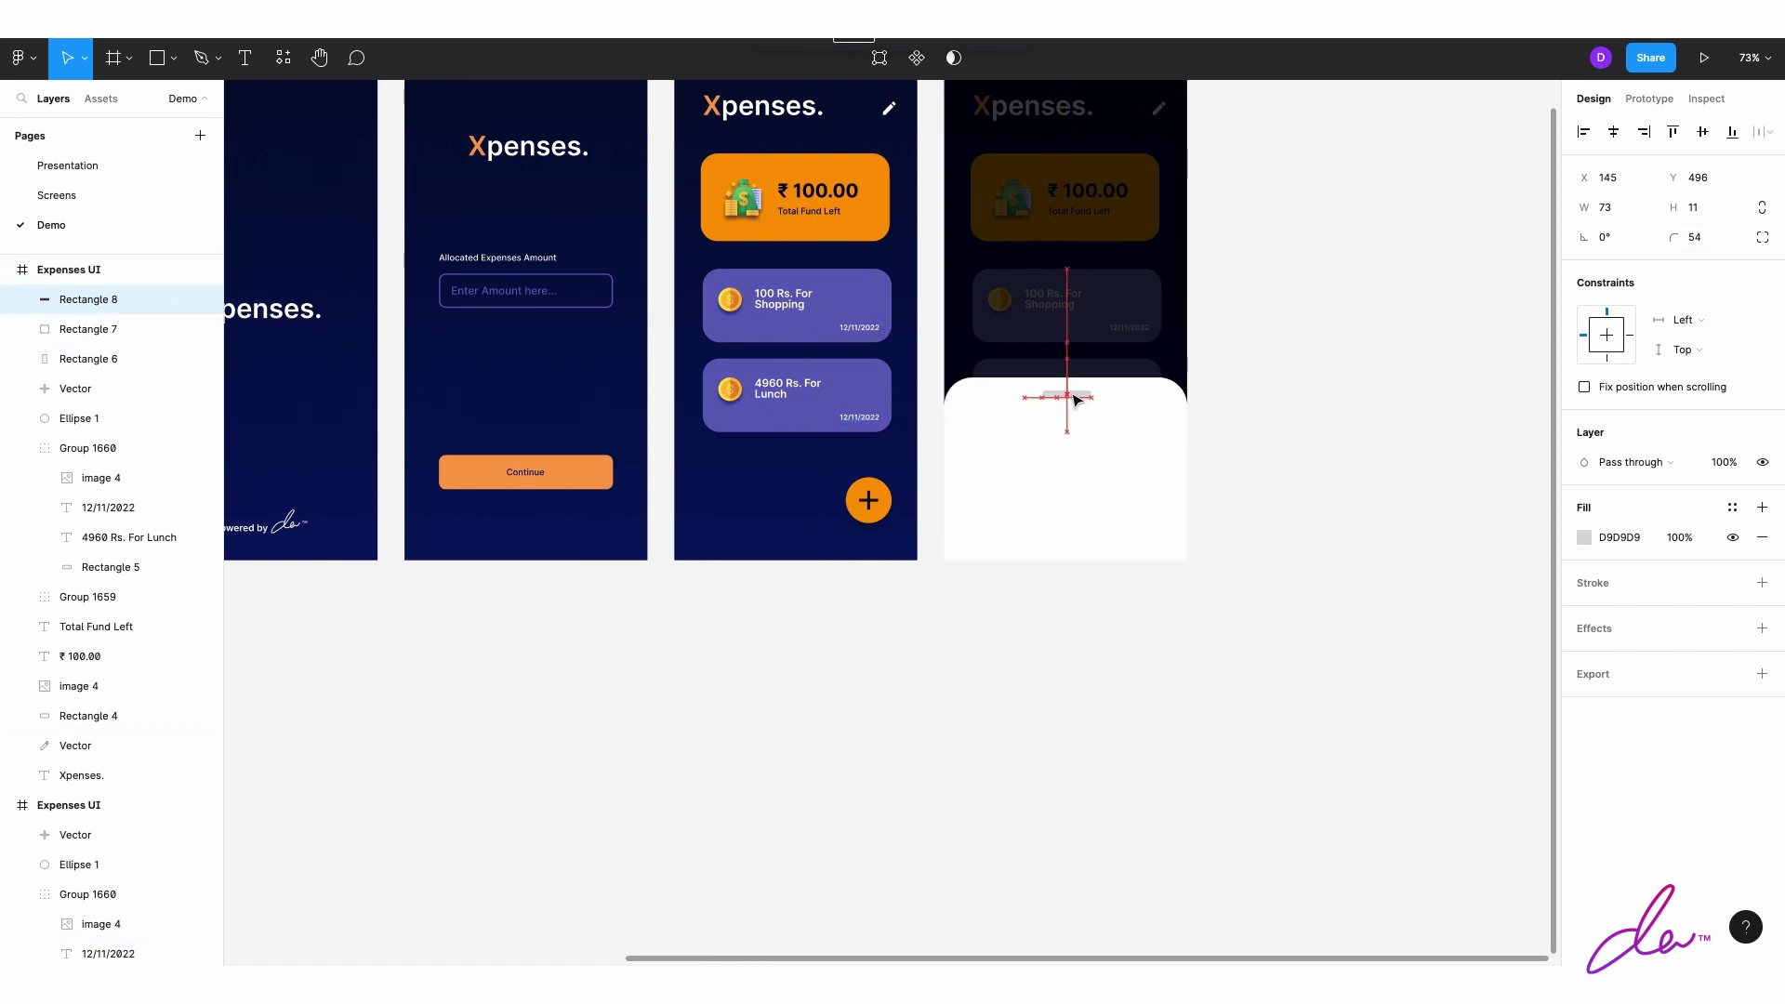
left_click(1306, 398)
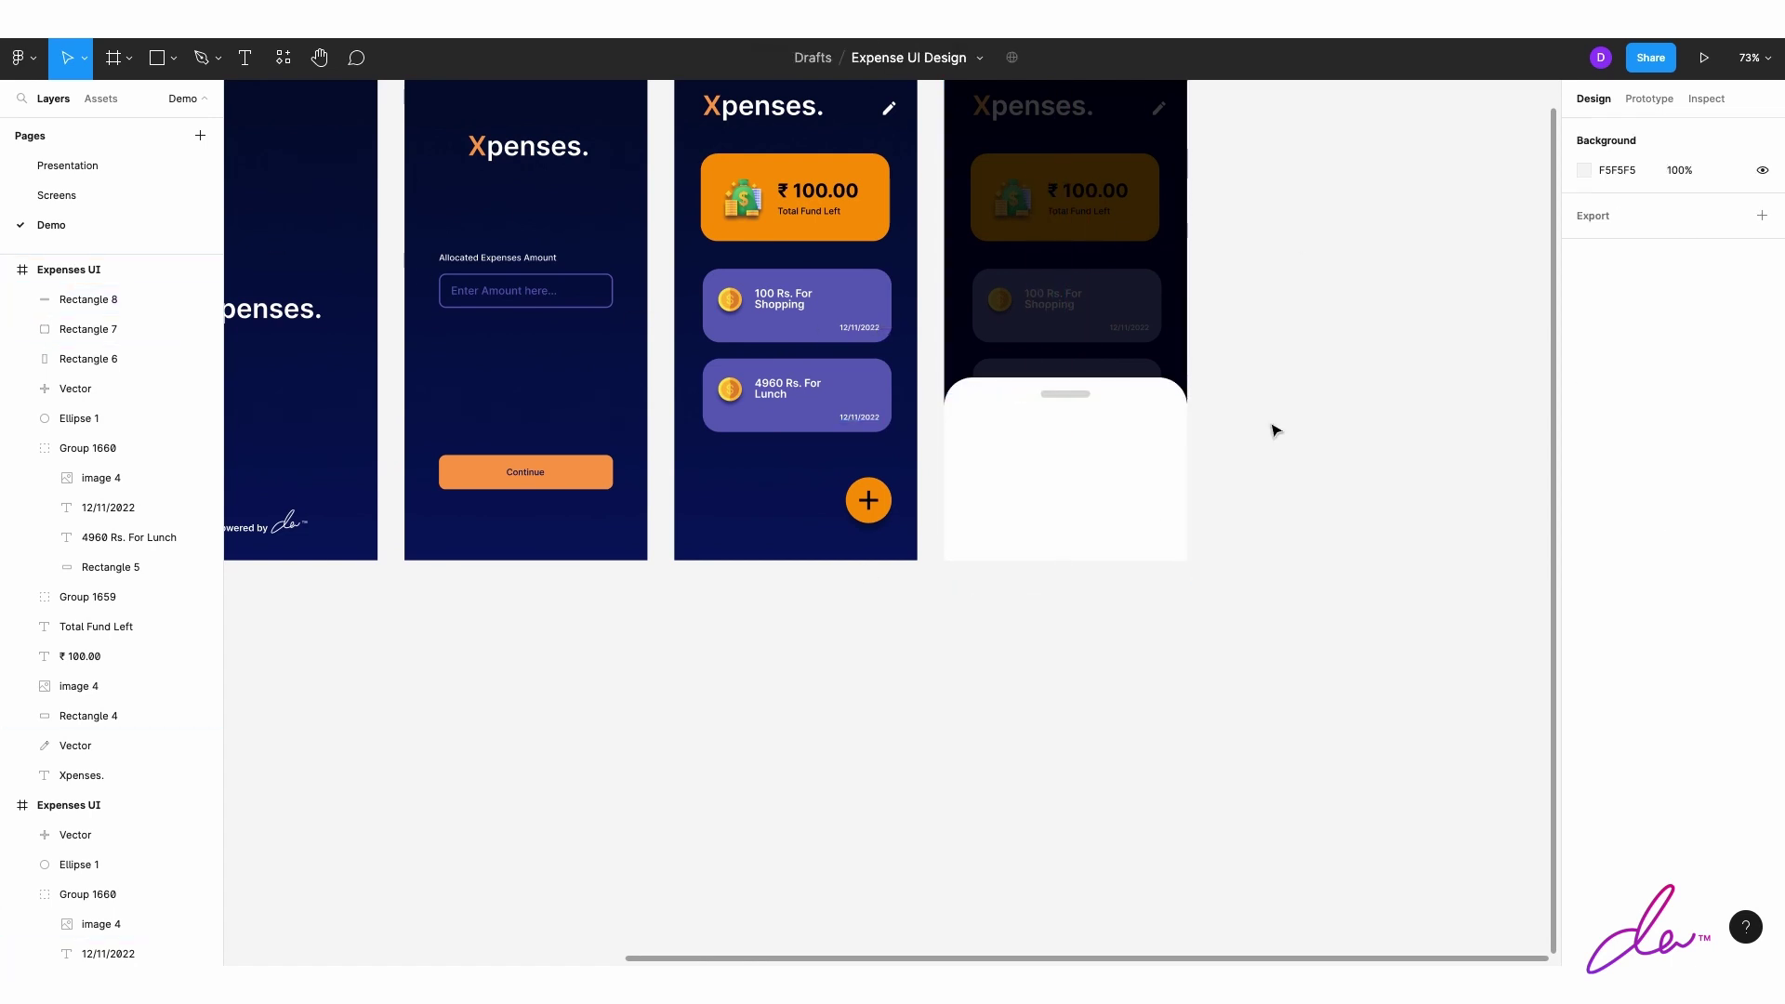
left_click(1123, 398)
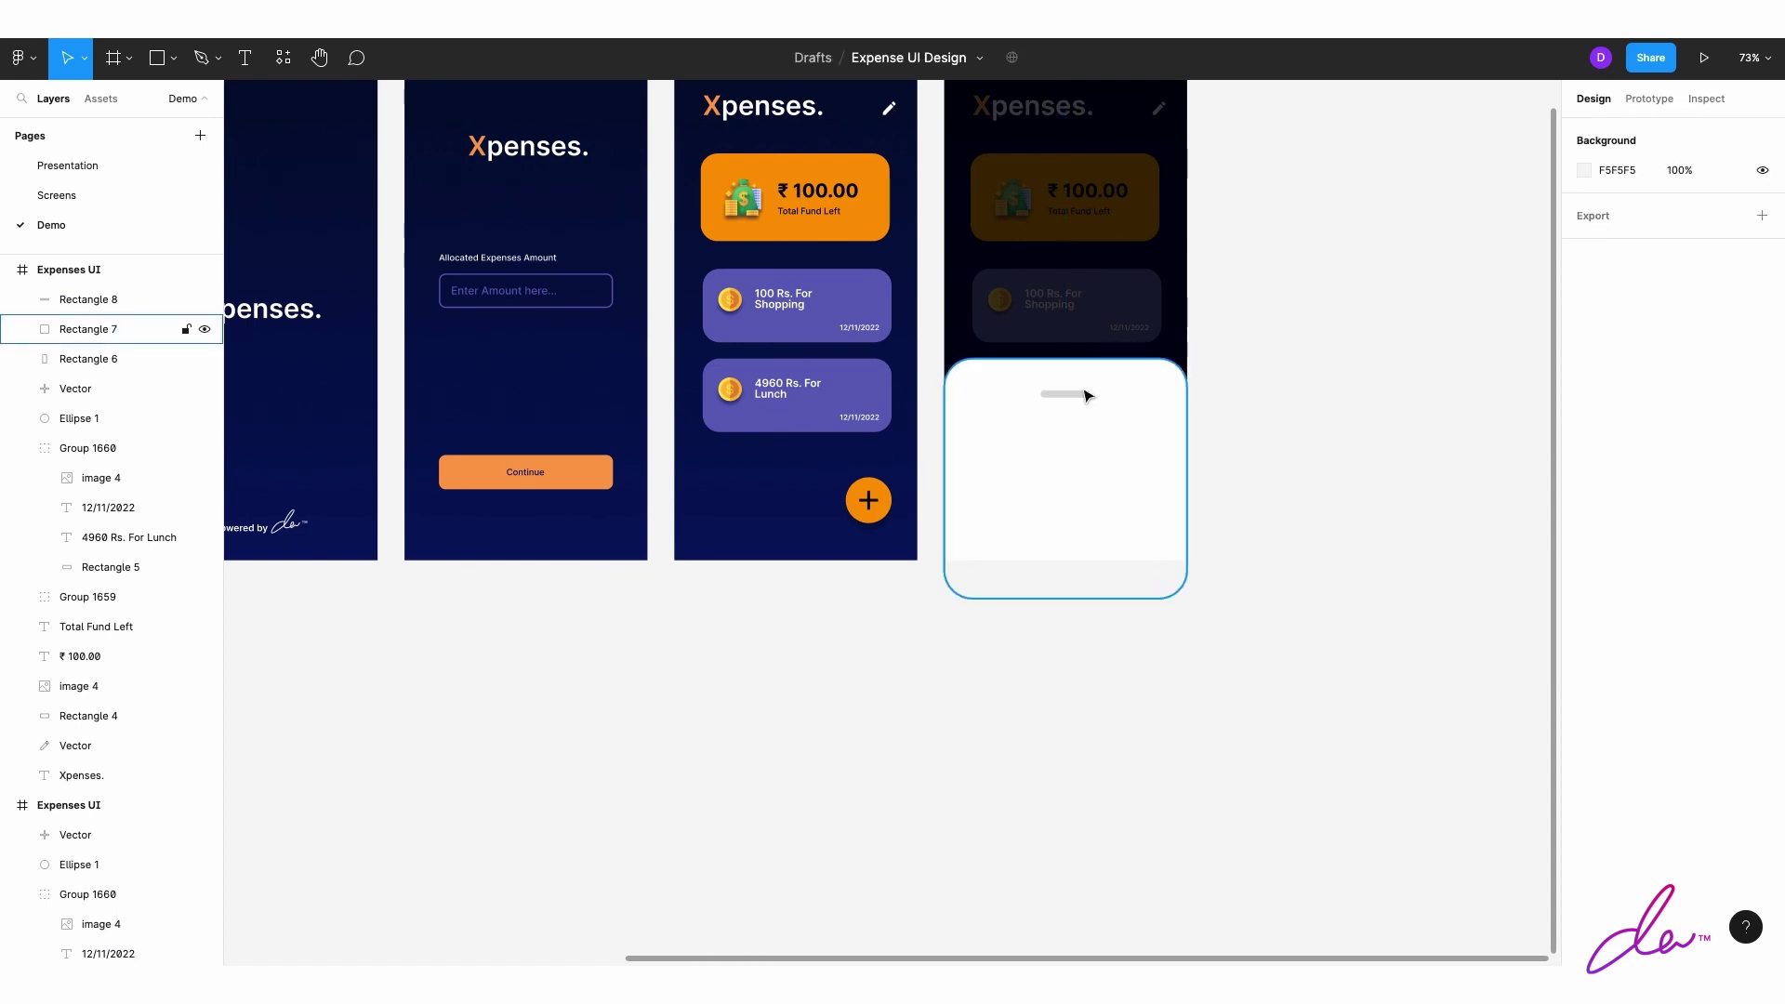
left_click_drag(1088, 395, 1077, 384)
left_click(1351, 386)
Step: Paste a copy of the amount input field into the white sheet
scroll(688, 279, "down", 2)
scroll(688, 279, "left", 2)
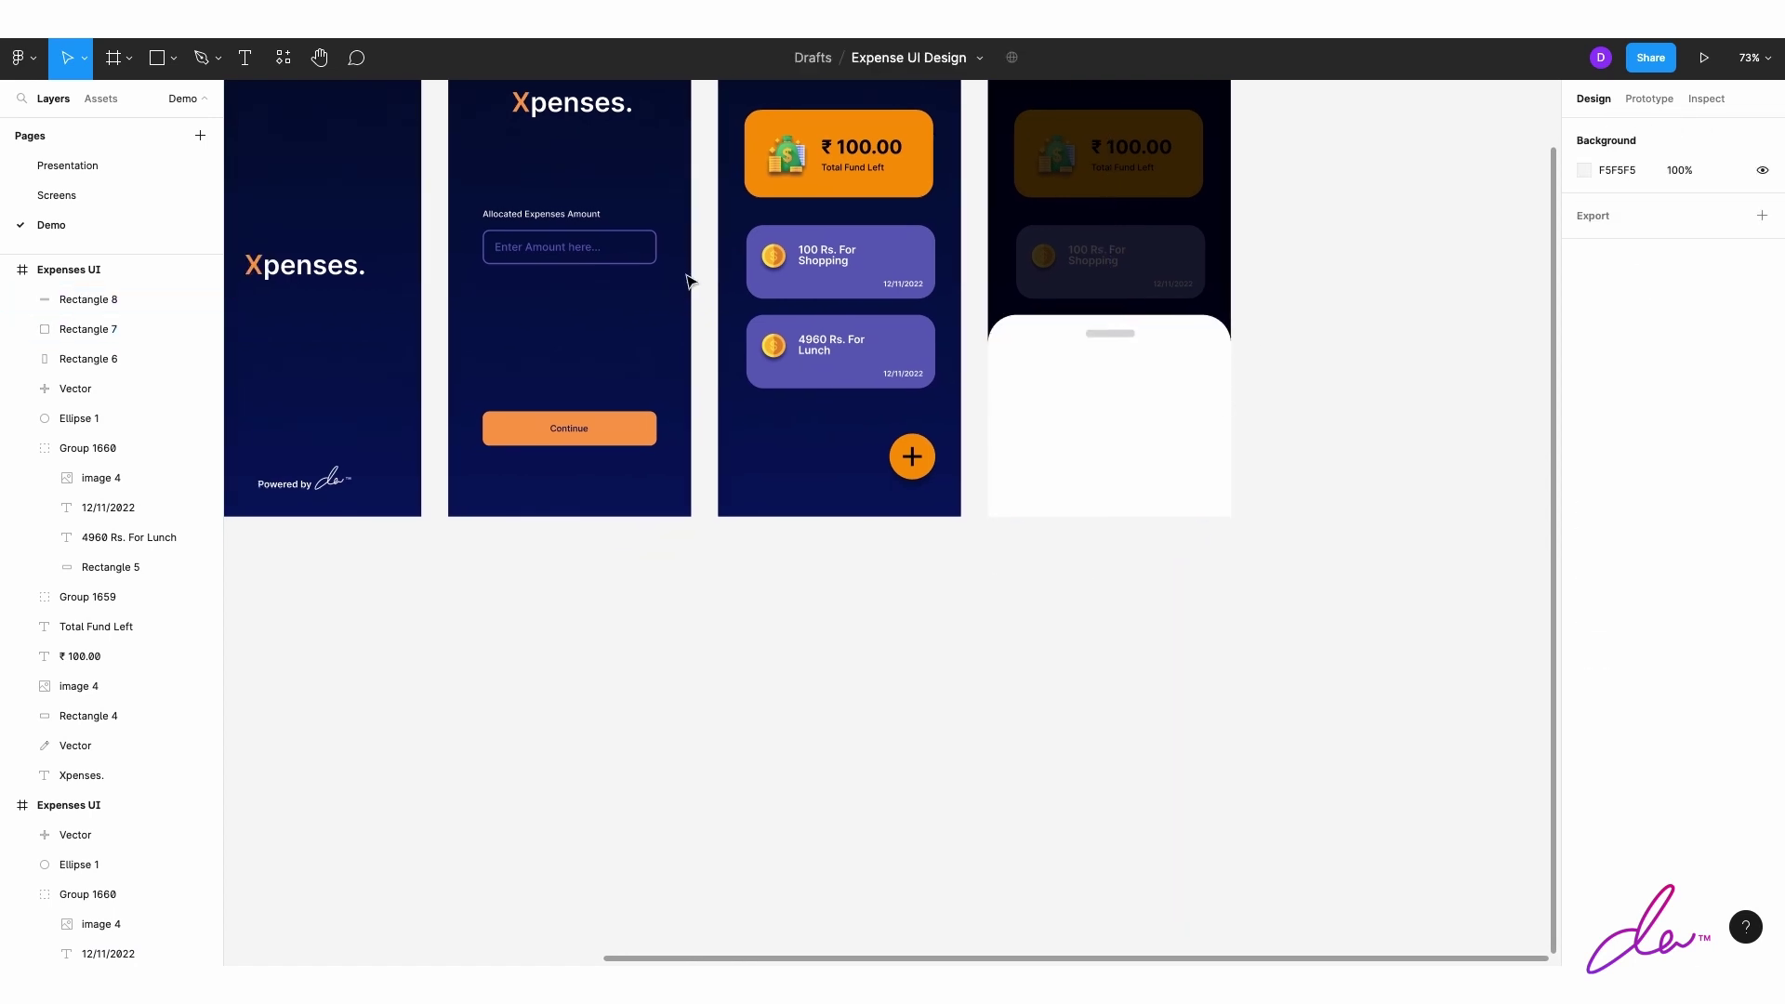
left_click(648, 240)
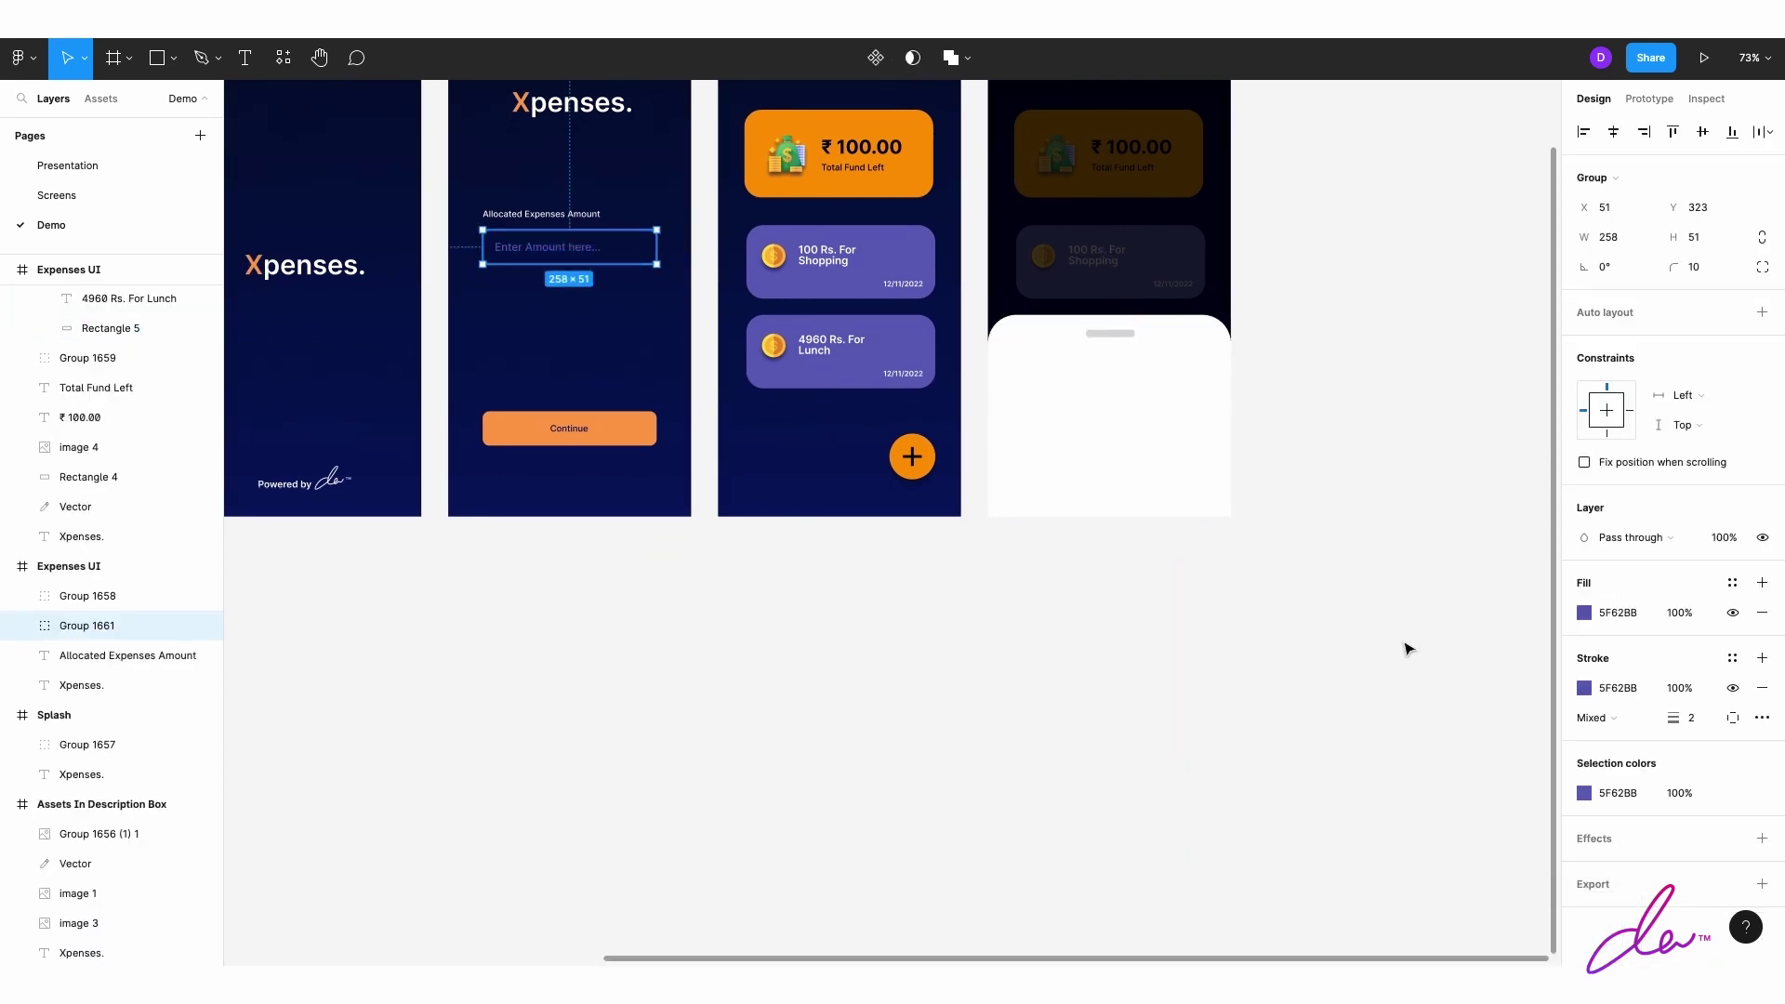
key("ctrl+v")
left_click_drag(671, 270, 1097, 400)
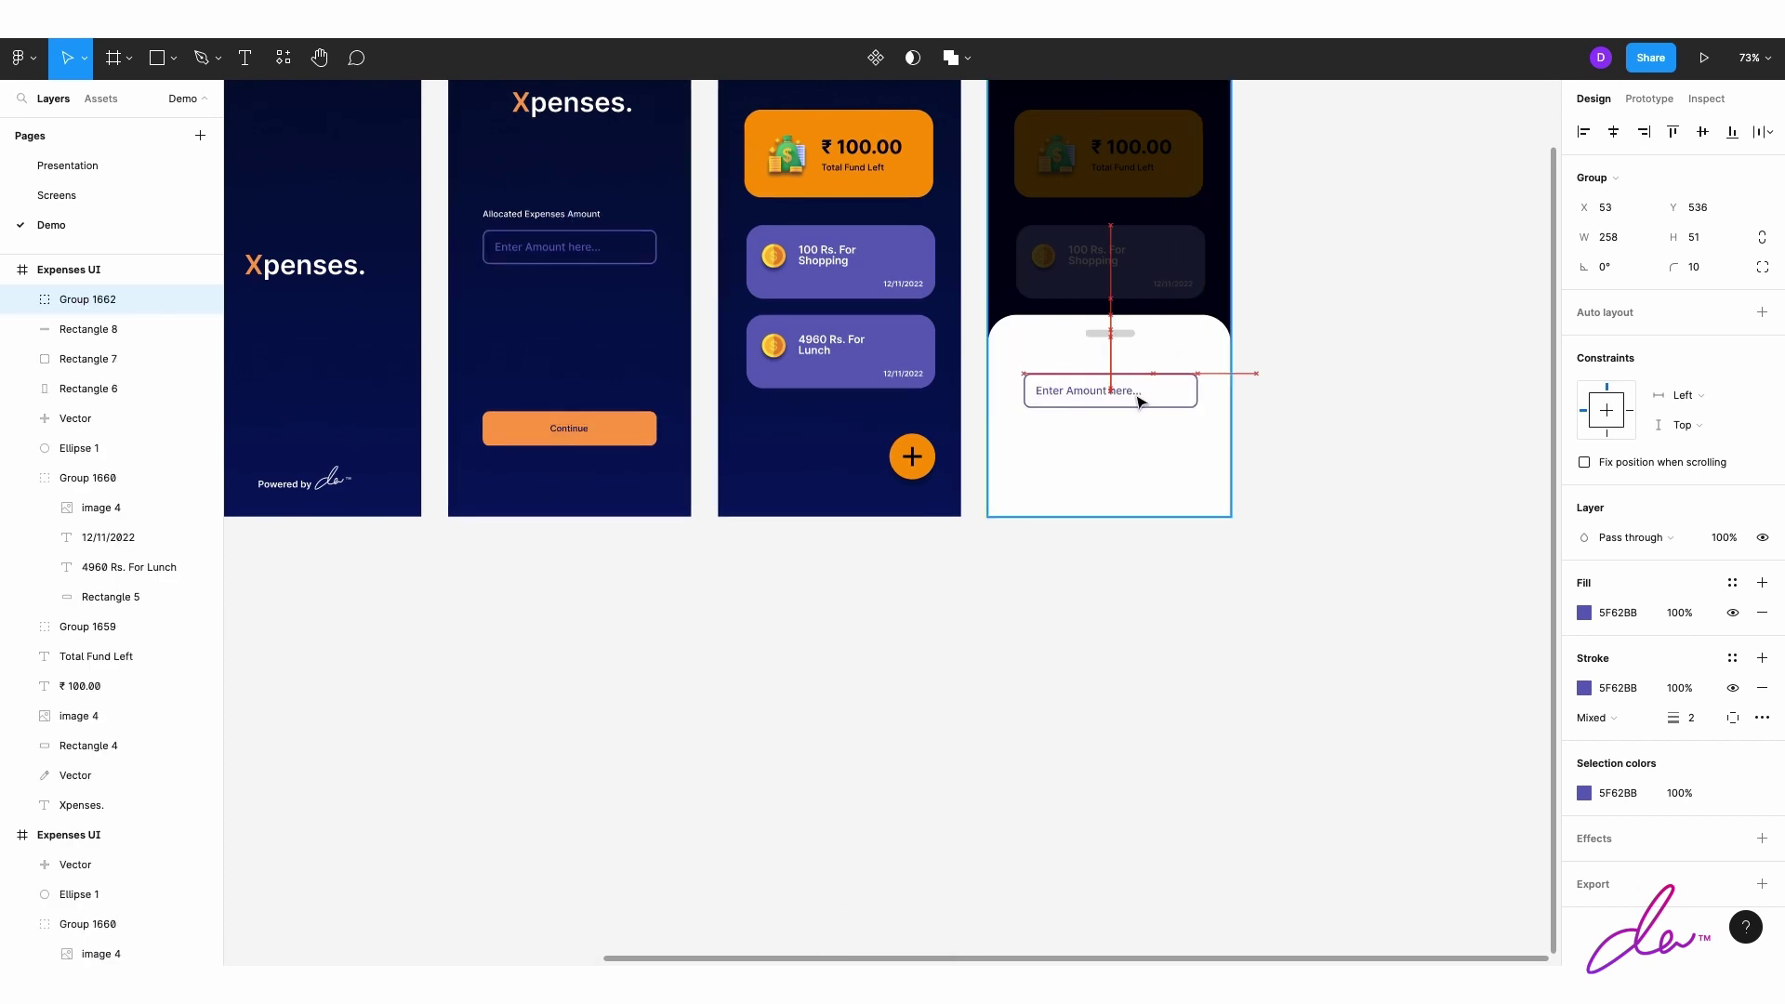
Step: Set the copied amount field's colour to D1D1D1
left_click(1583, 688)
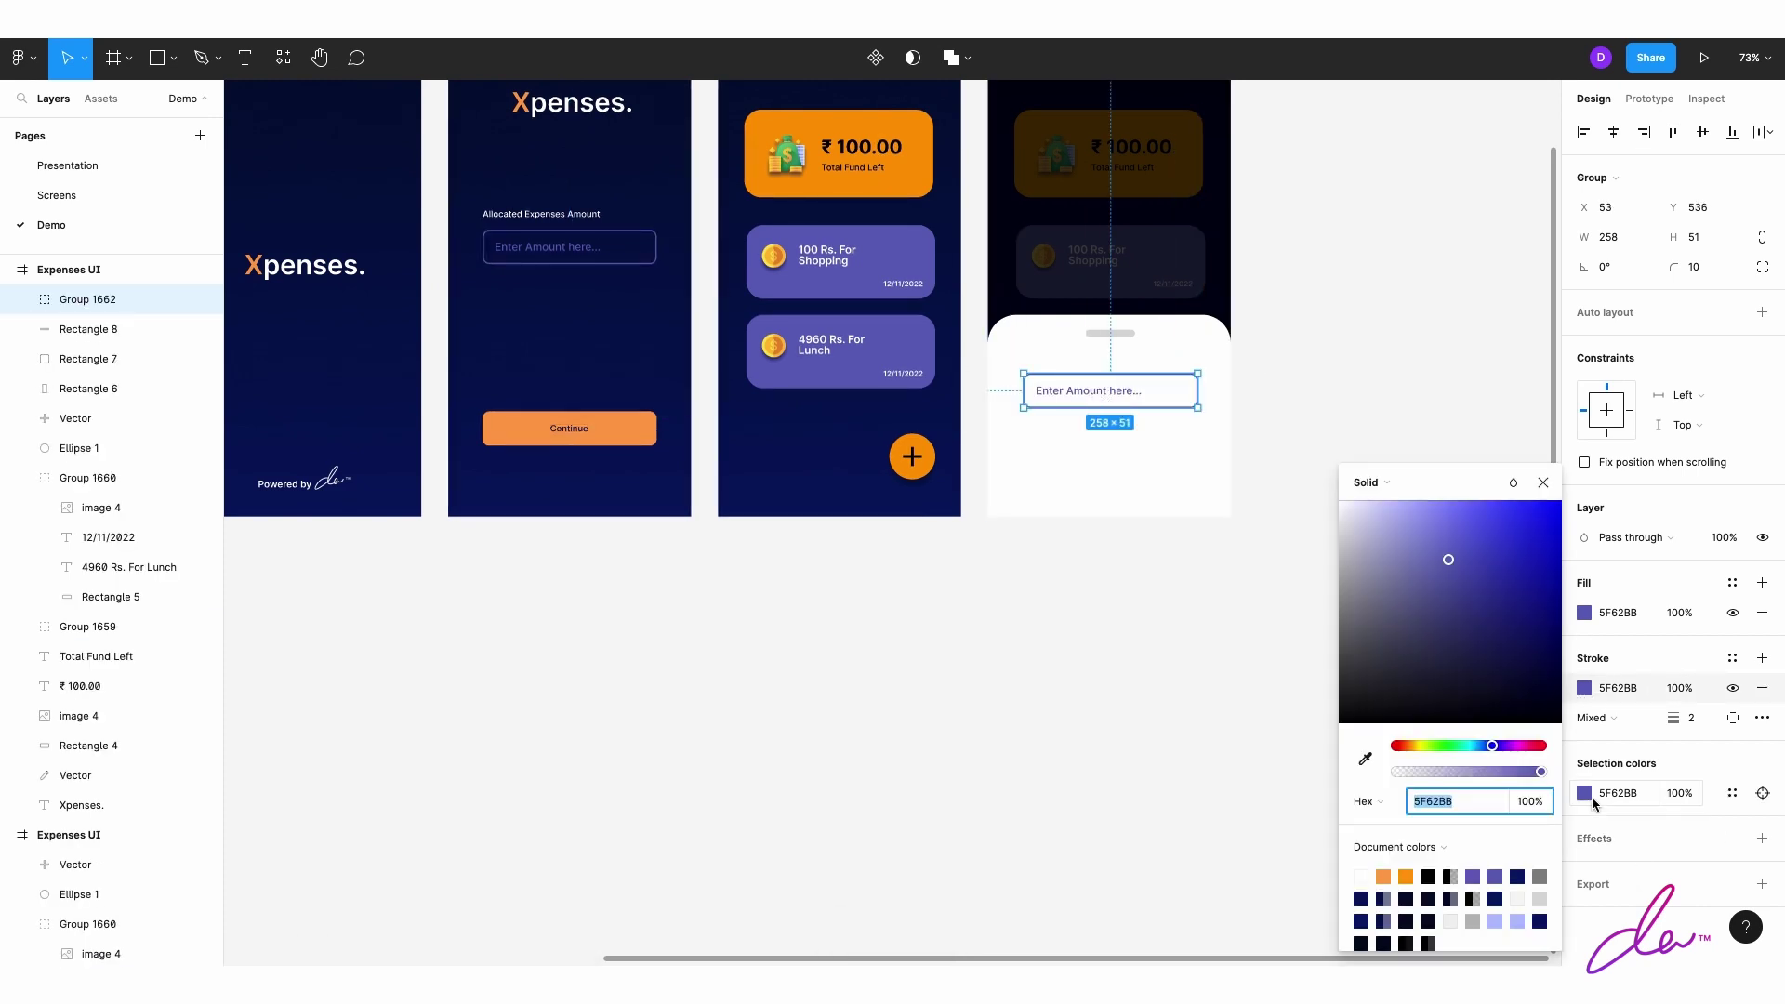
type("D1D1D1")
key("Return")
left_click(1339, 168)
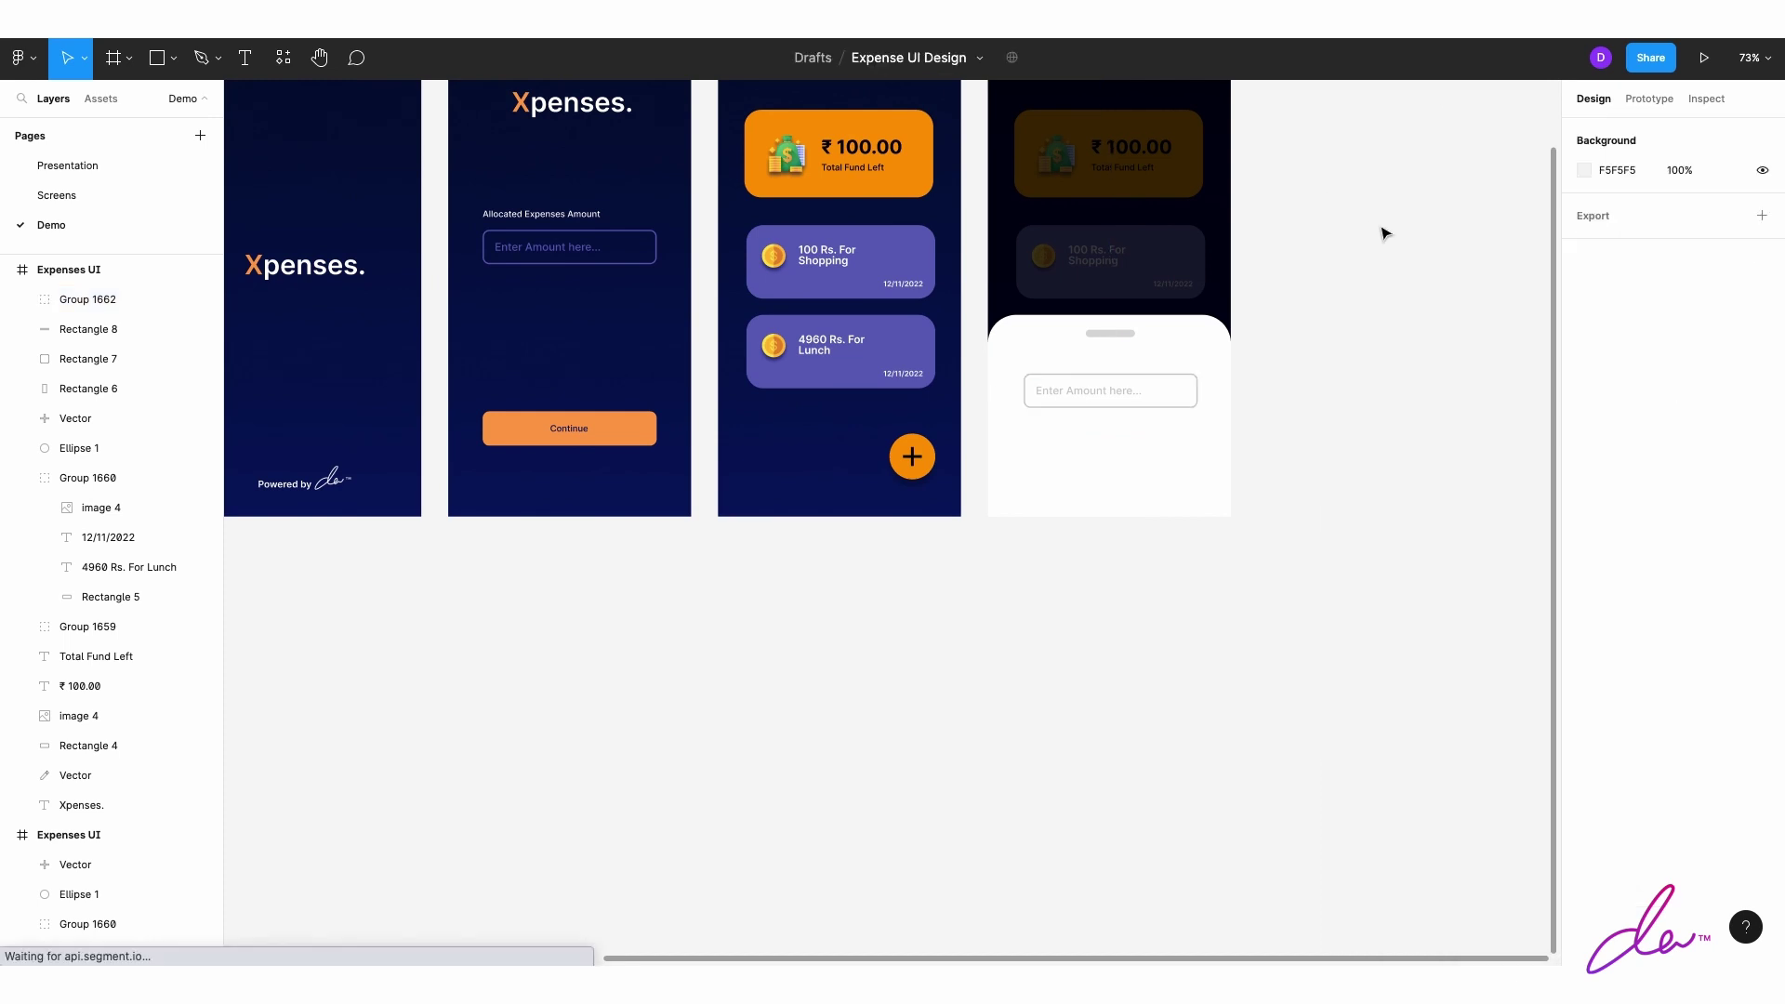
scroll(1259, 466, "up", 1)
Step: Duplicate the field below it with the placeholder 'Enter Cause here...'
left_click(1168, 391)
key("ctrl+v")
left_click_drag(1169, 391, 1169, 445)
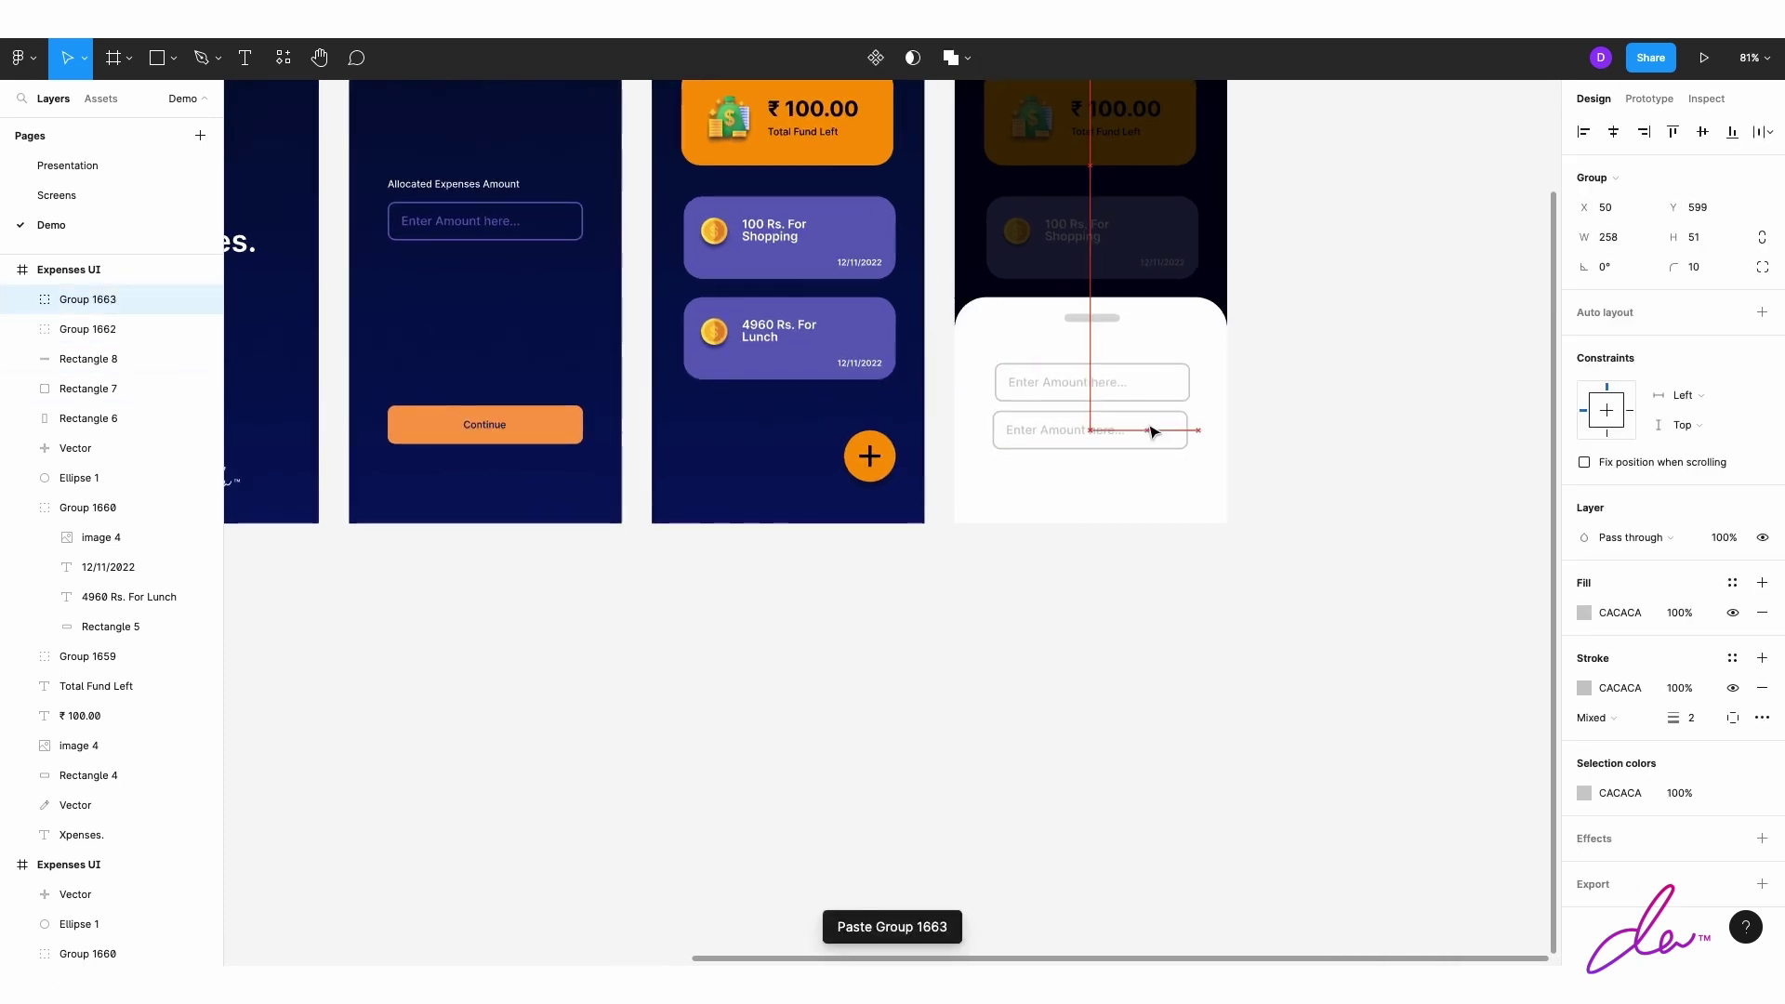
double_click(1071, 437)
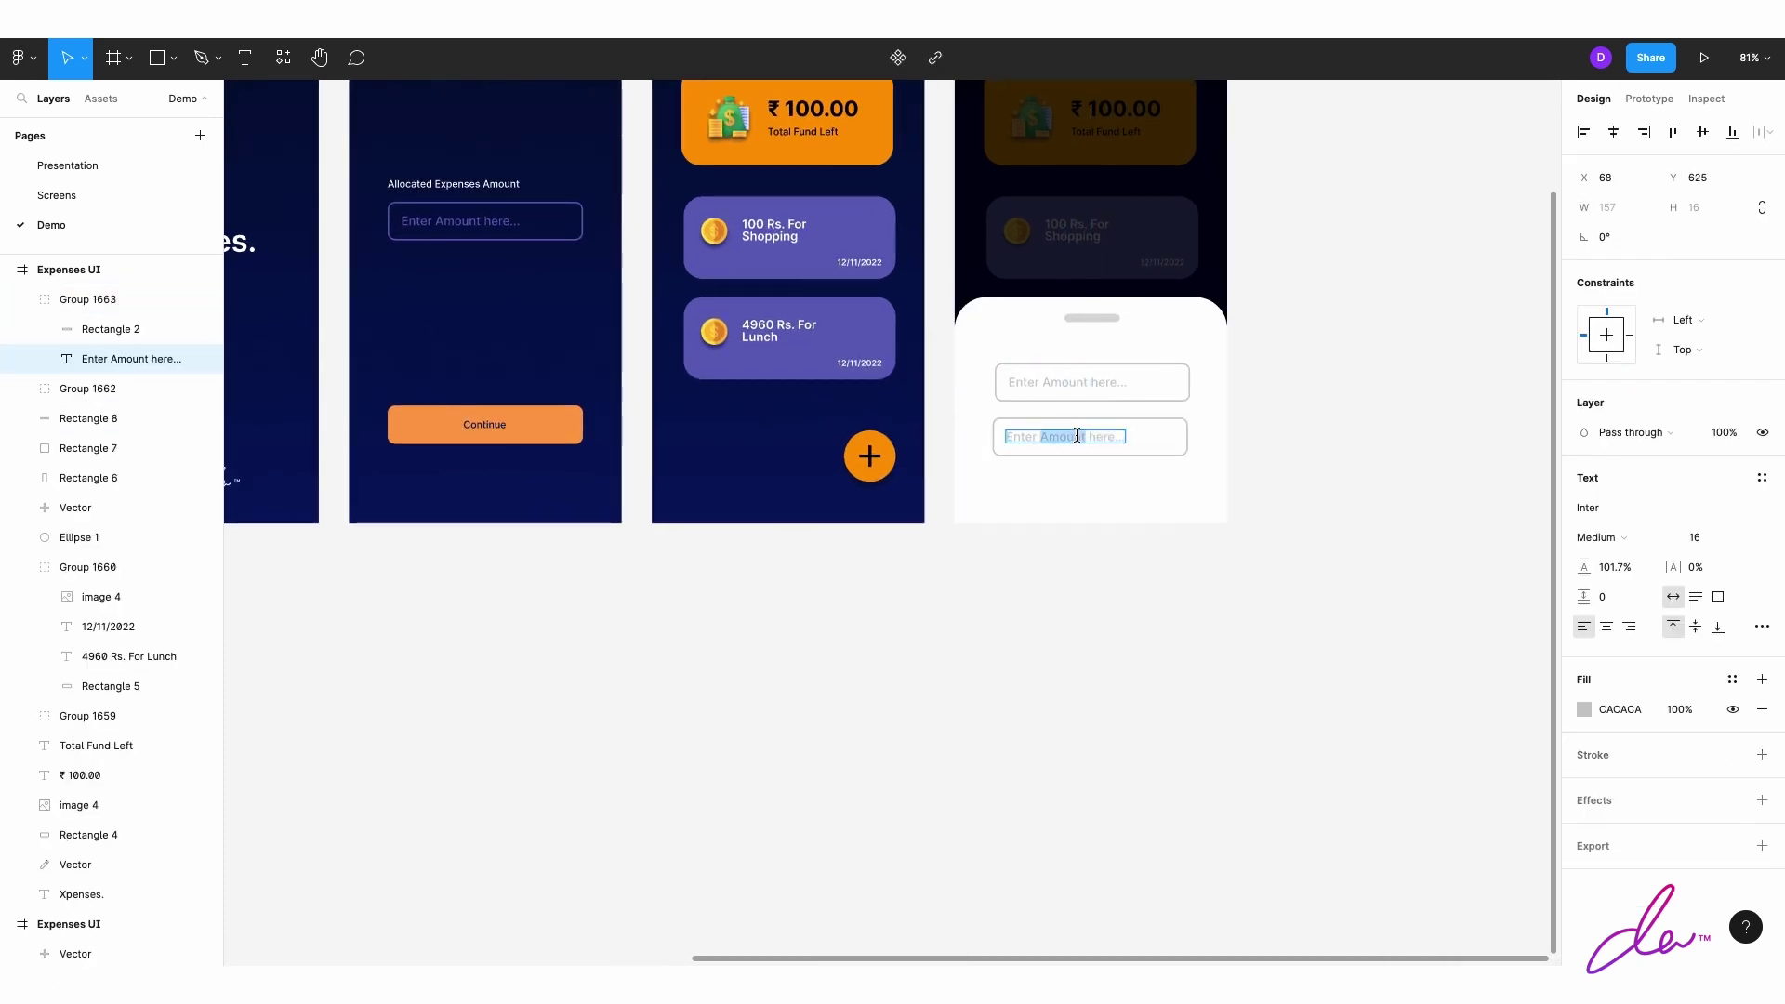
type("Cause")
left_click(1168, 530)
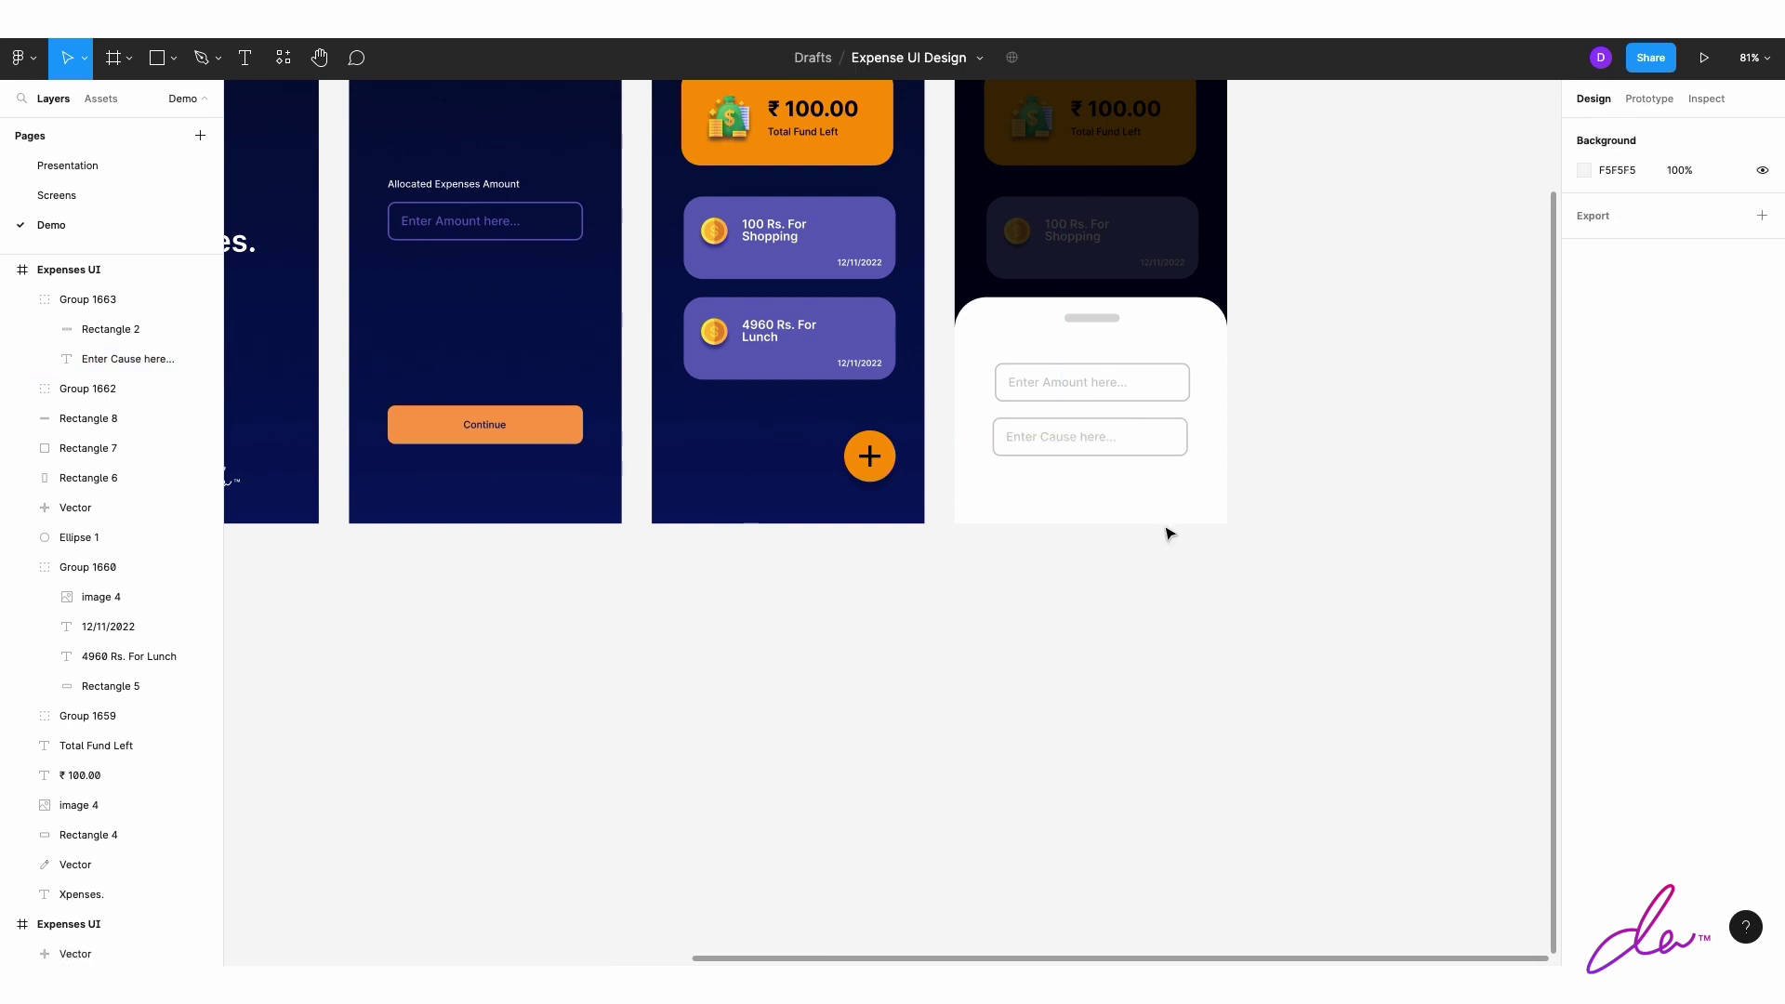
Step: Select both input fields together and open their shared colour settings
left_click(1115, 493)
left_click(1088, 437)
left_click(1116, 459)
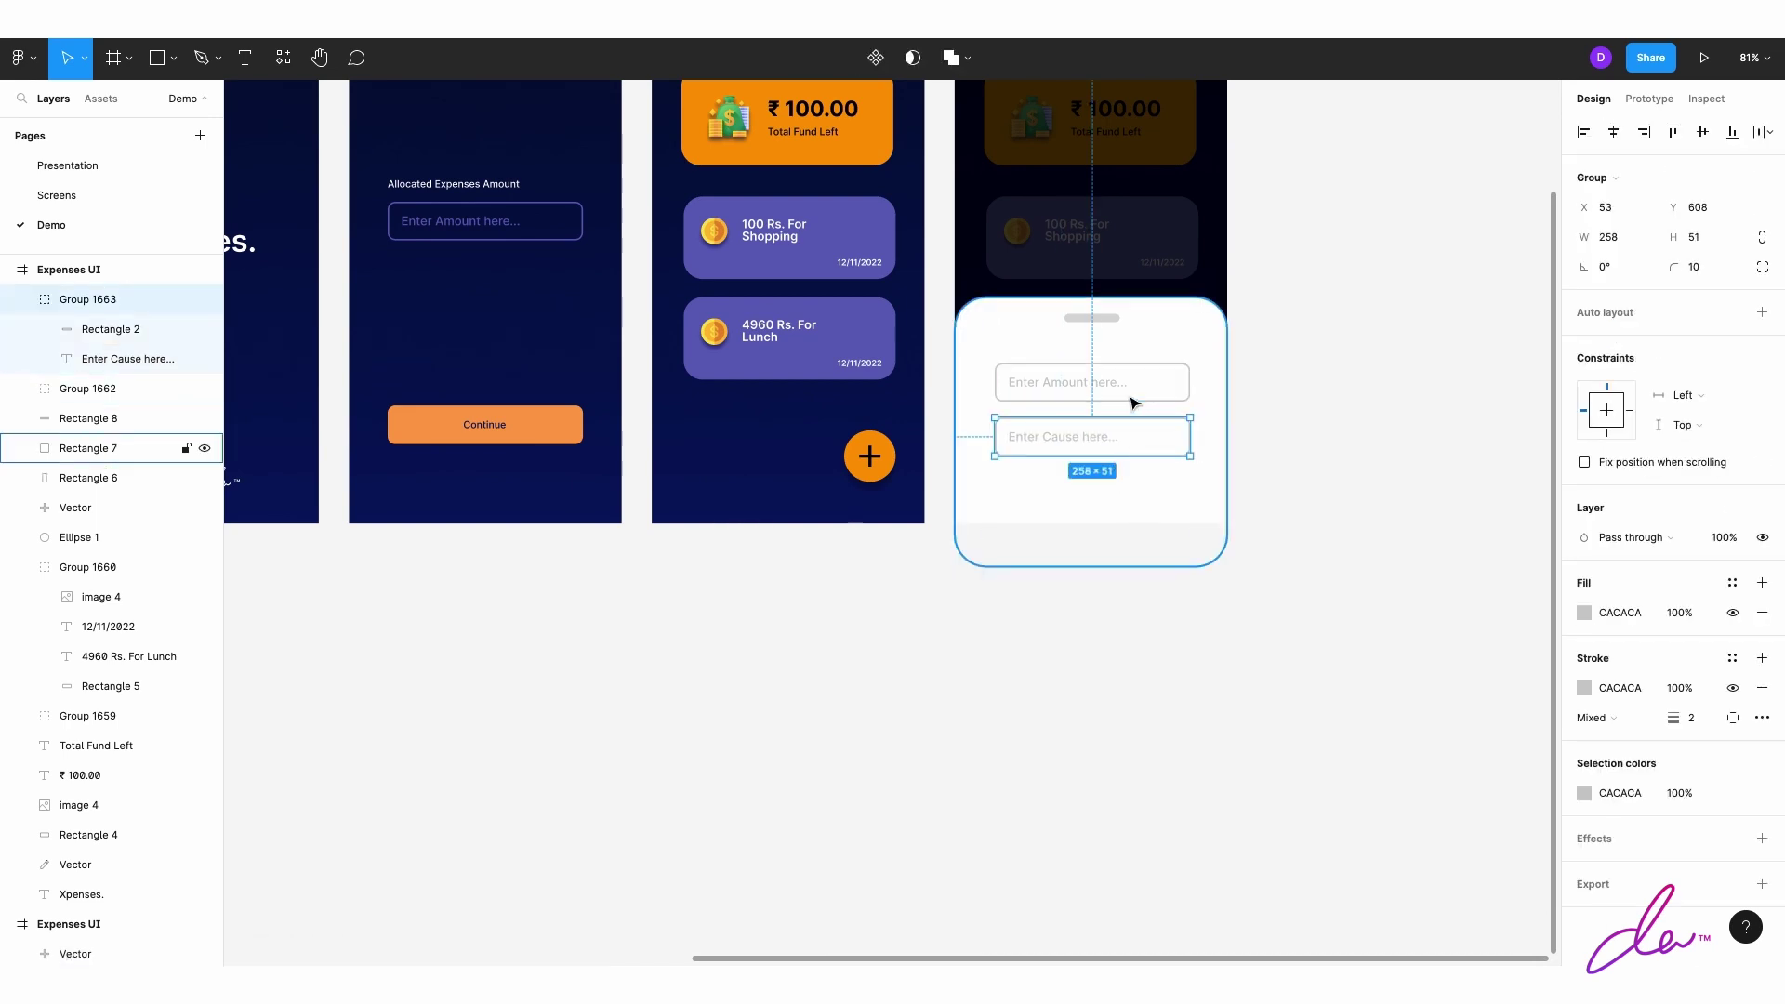
left_click(1063, 393)
left_click(1069, 439, "shift")
left_click(1584, 823)
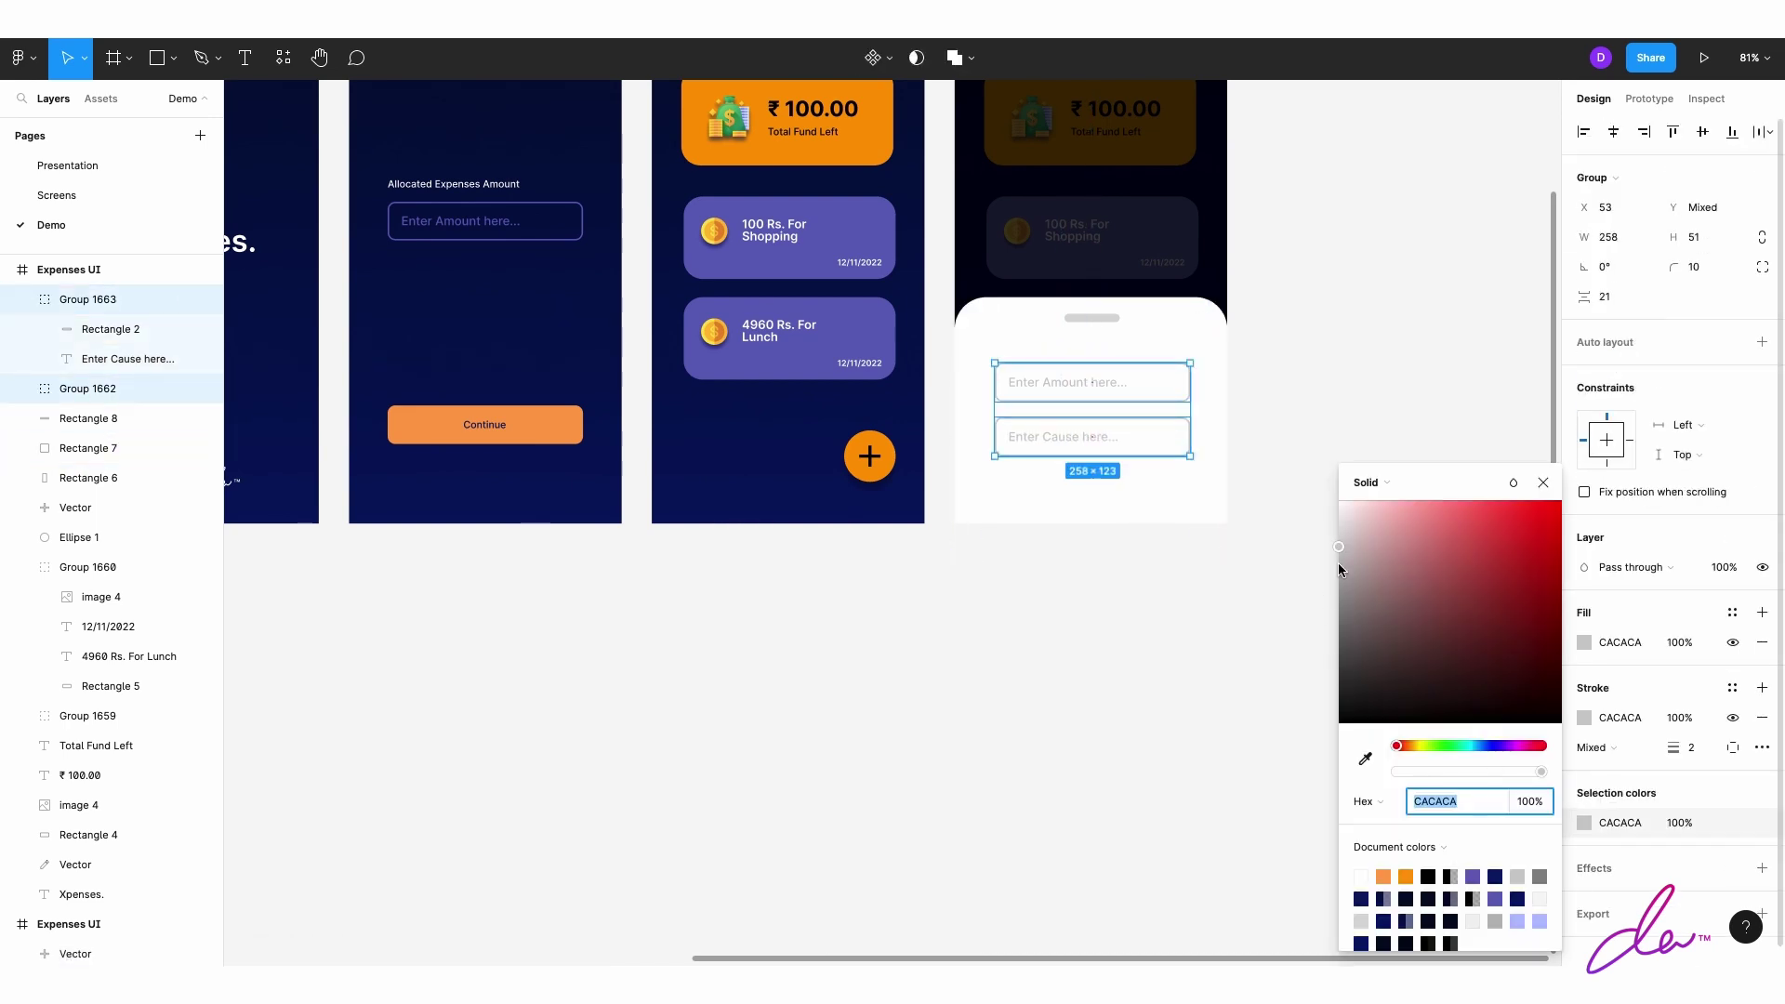
left_click(1289, 407)
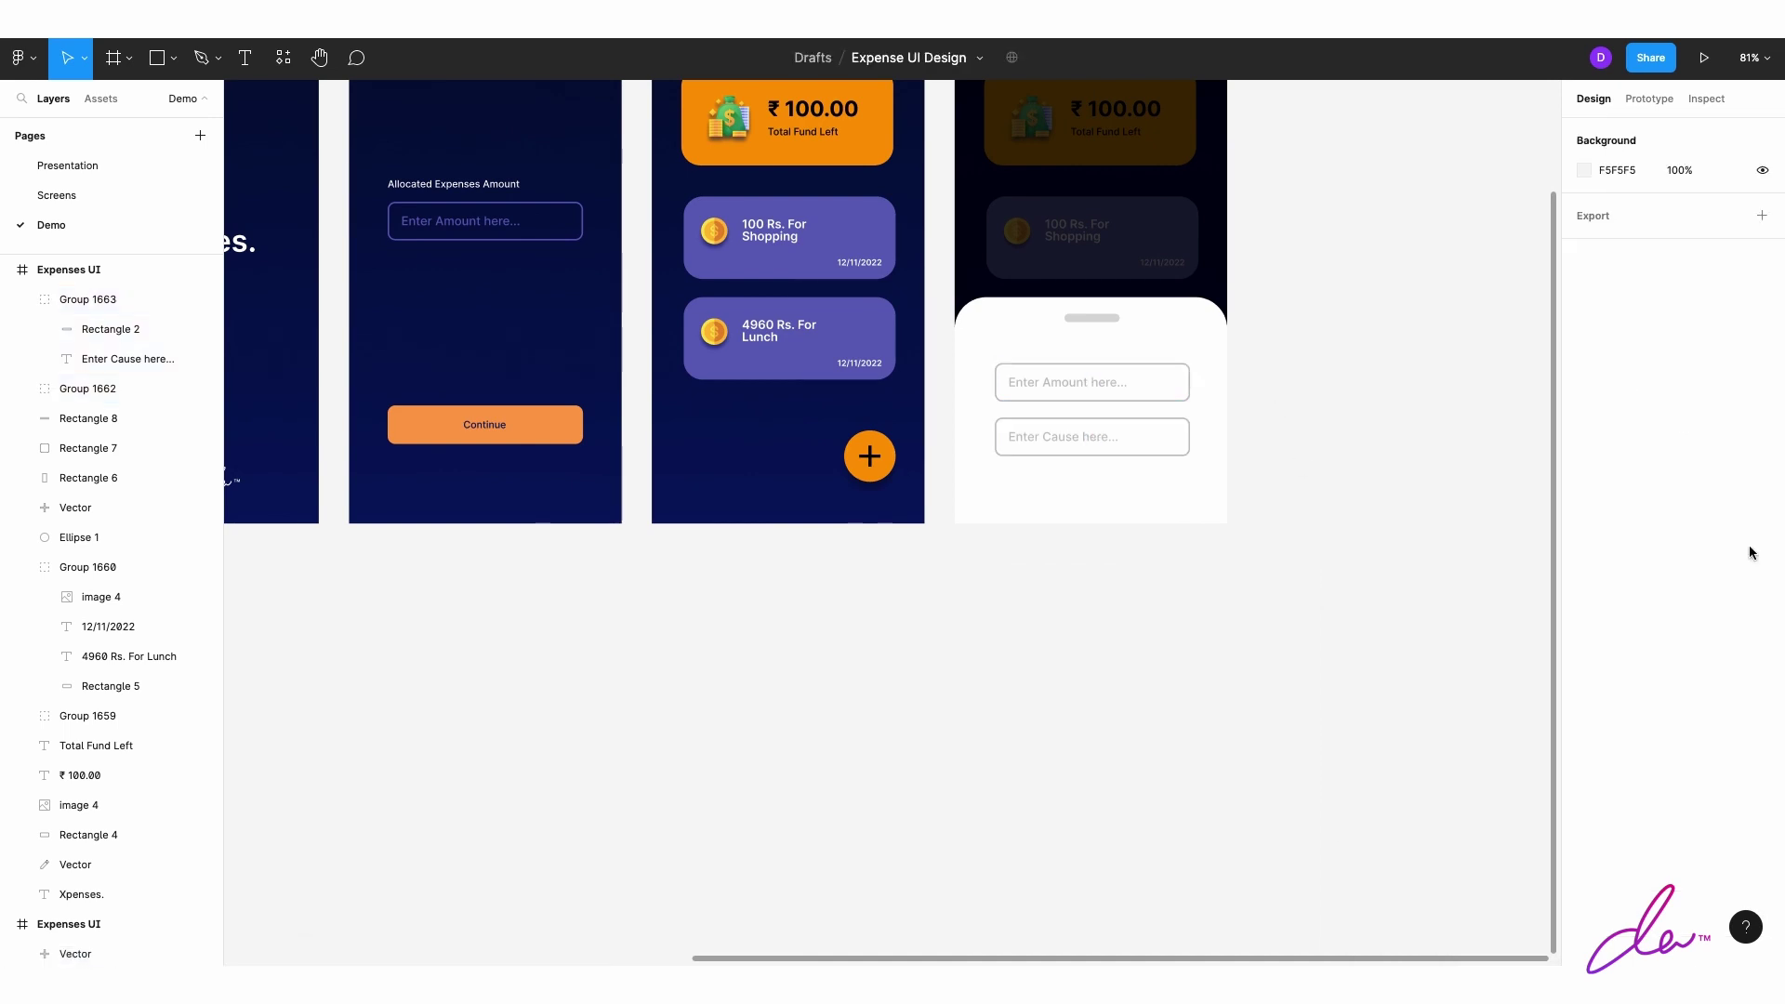
Step: Copy and paste the Continue button from the second screen
scroll(1460, 505, "down", 1)
left_click(450, 422)
key("ctrl+c")
key("ctrl+v")
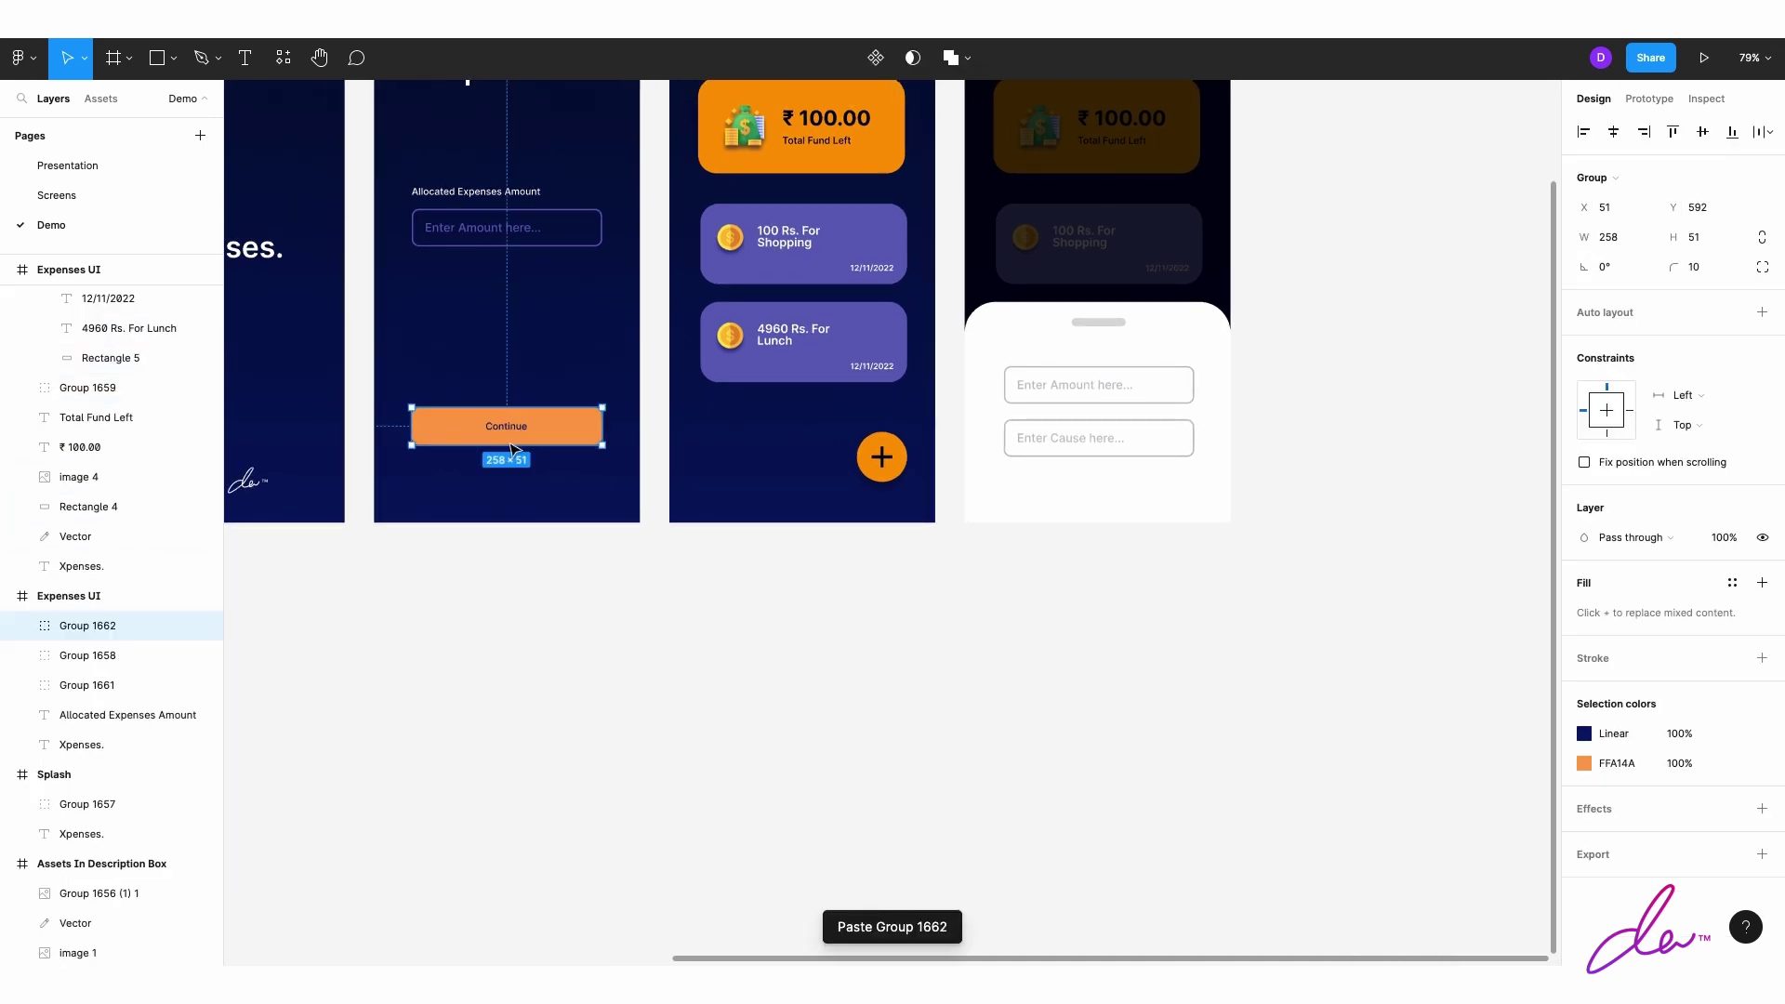
Step: Move the Continue copy into the white sheet and extend the sheet higher
left_click_drag(450, 421, 1040, 476)
left_click(1144, 303)
mouse_move(1143, 303)
left_mouse_down()
mouse_move(1144, 272)
mouse_move(1117, 305)
left_mouse_up()
Step: Group the amount and cause fields, then move them and Continue up in the sheet
left_click(1115, 320)
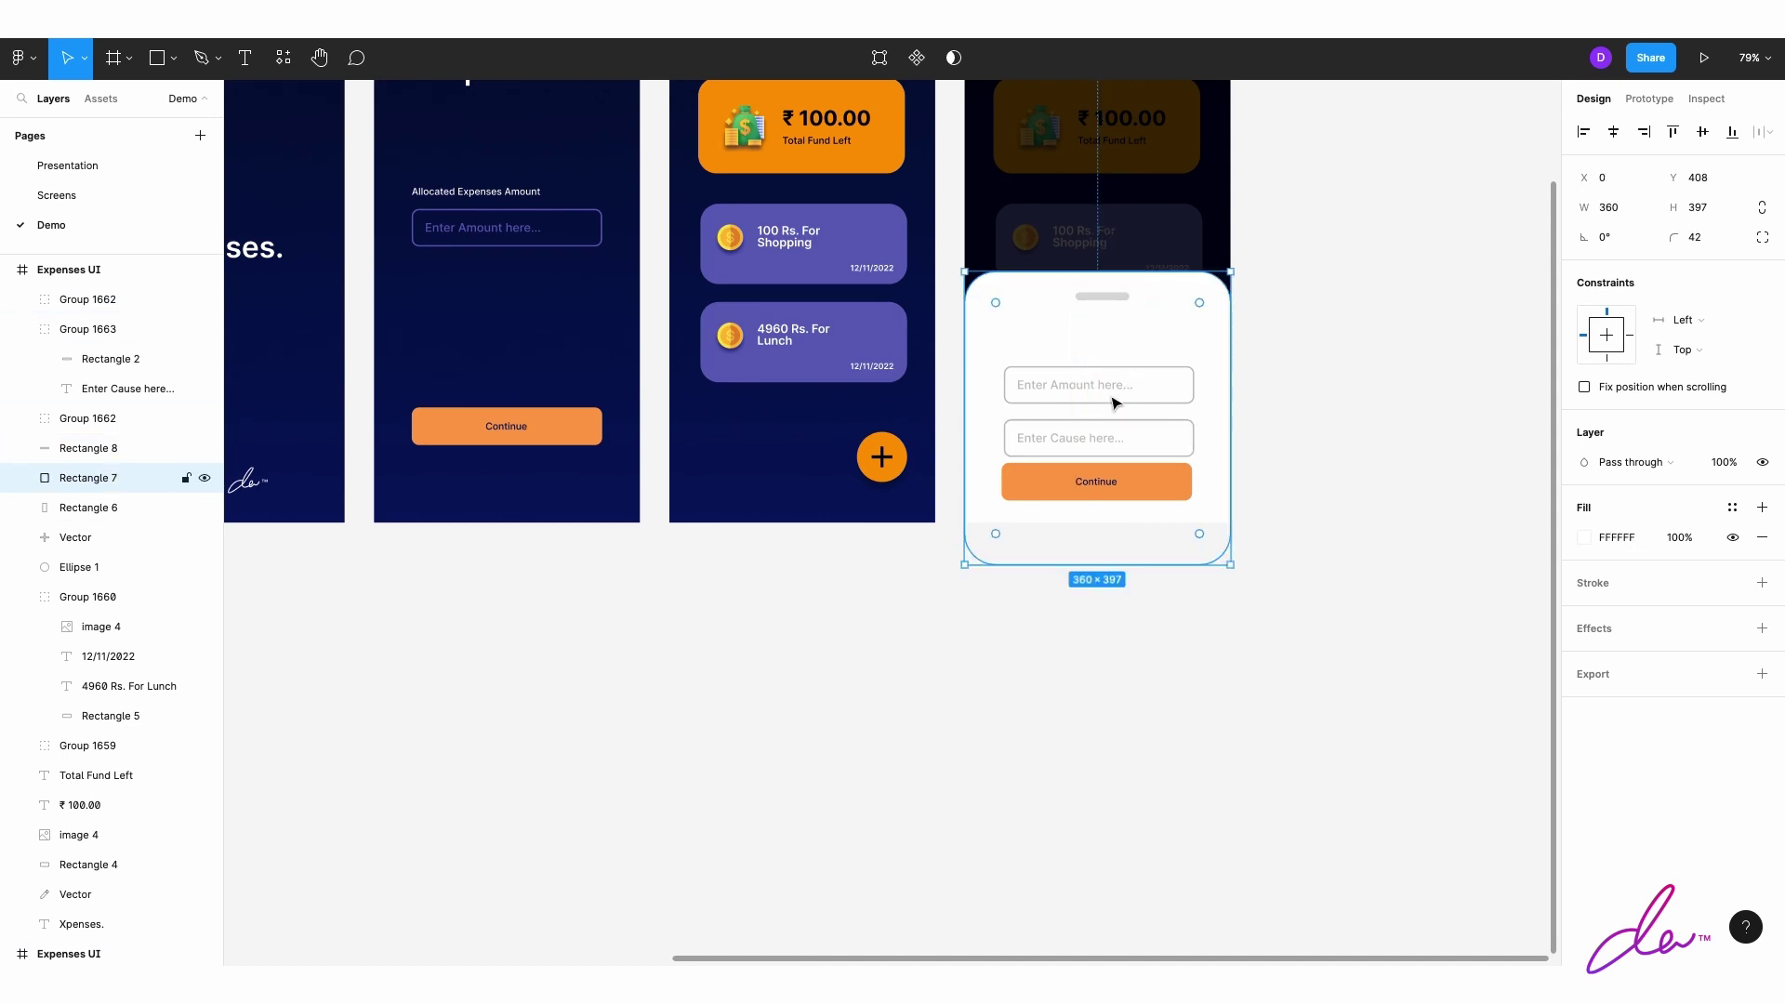
left_click(1102, 385)
left_click(1107, 437, "shift")
key("ctrl+g")
left_click_drag(1115, 442, 1116, 409)
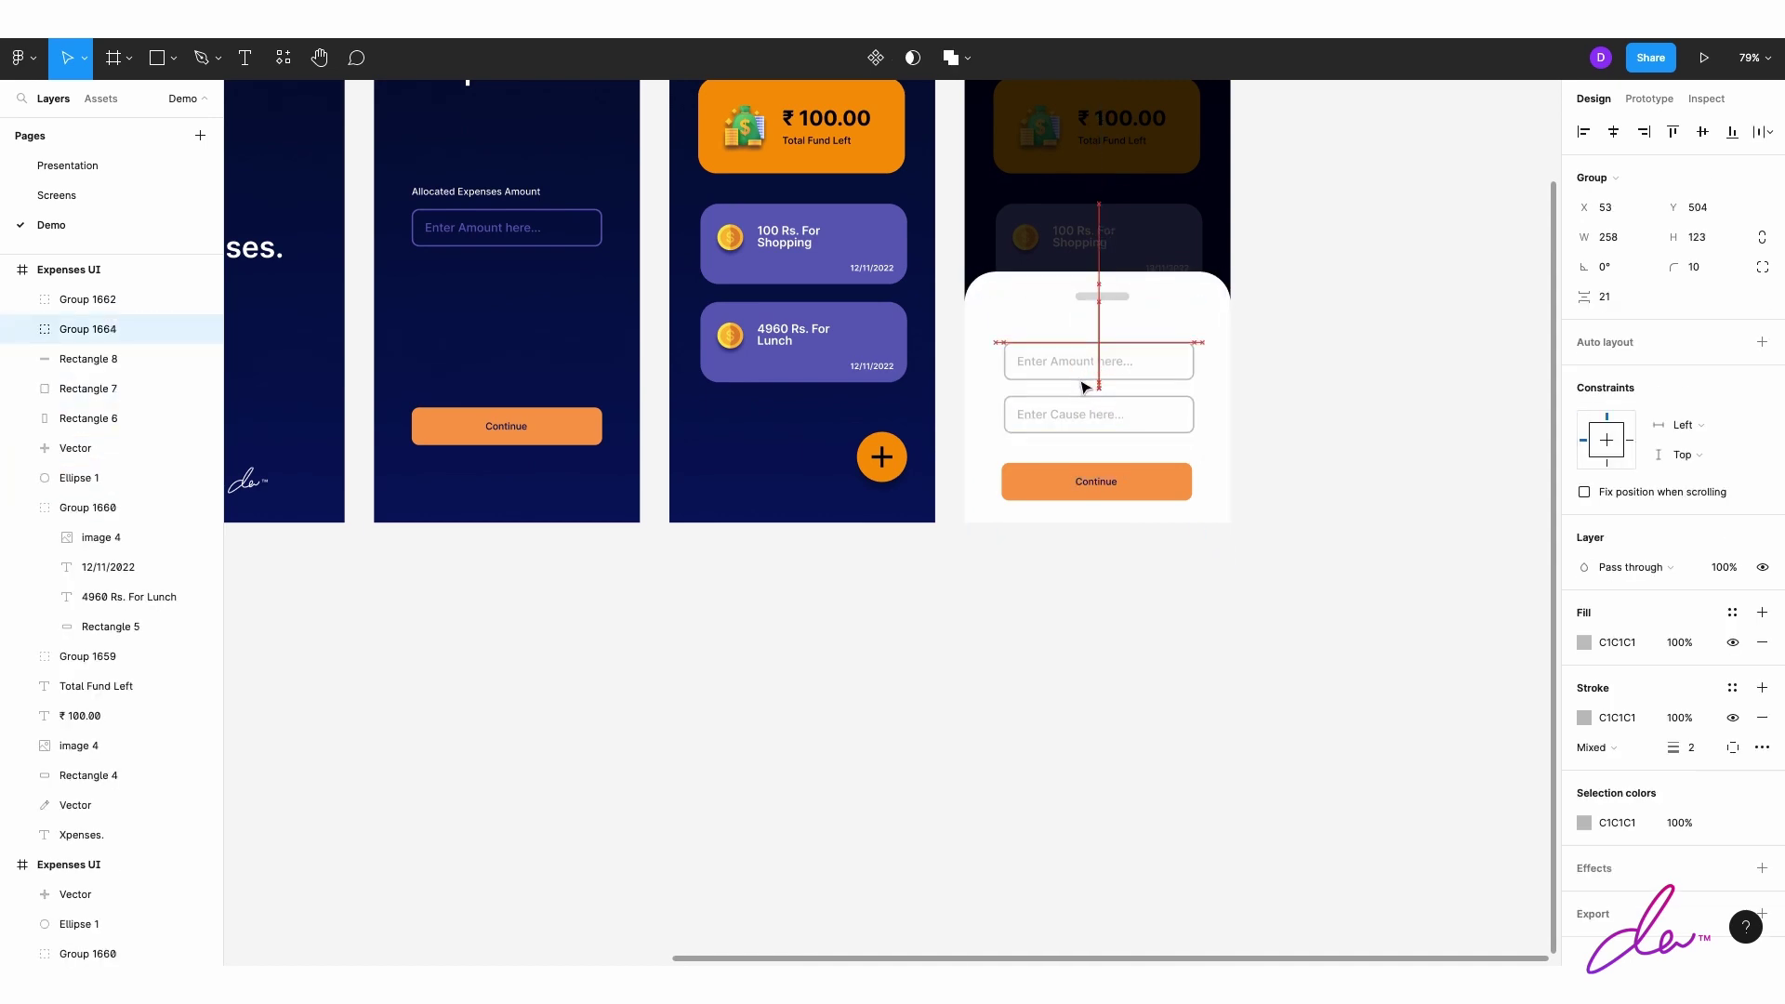
left_click(1105, 483)
left_click_drag(1105, 485, 1105, 461)
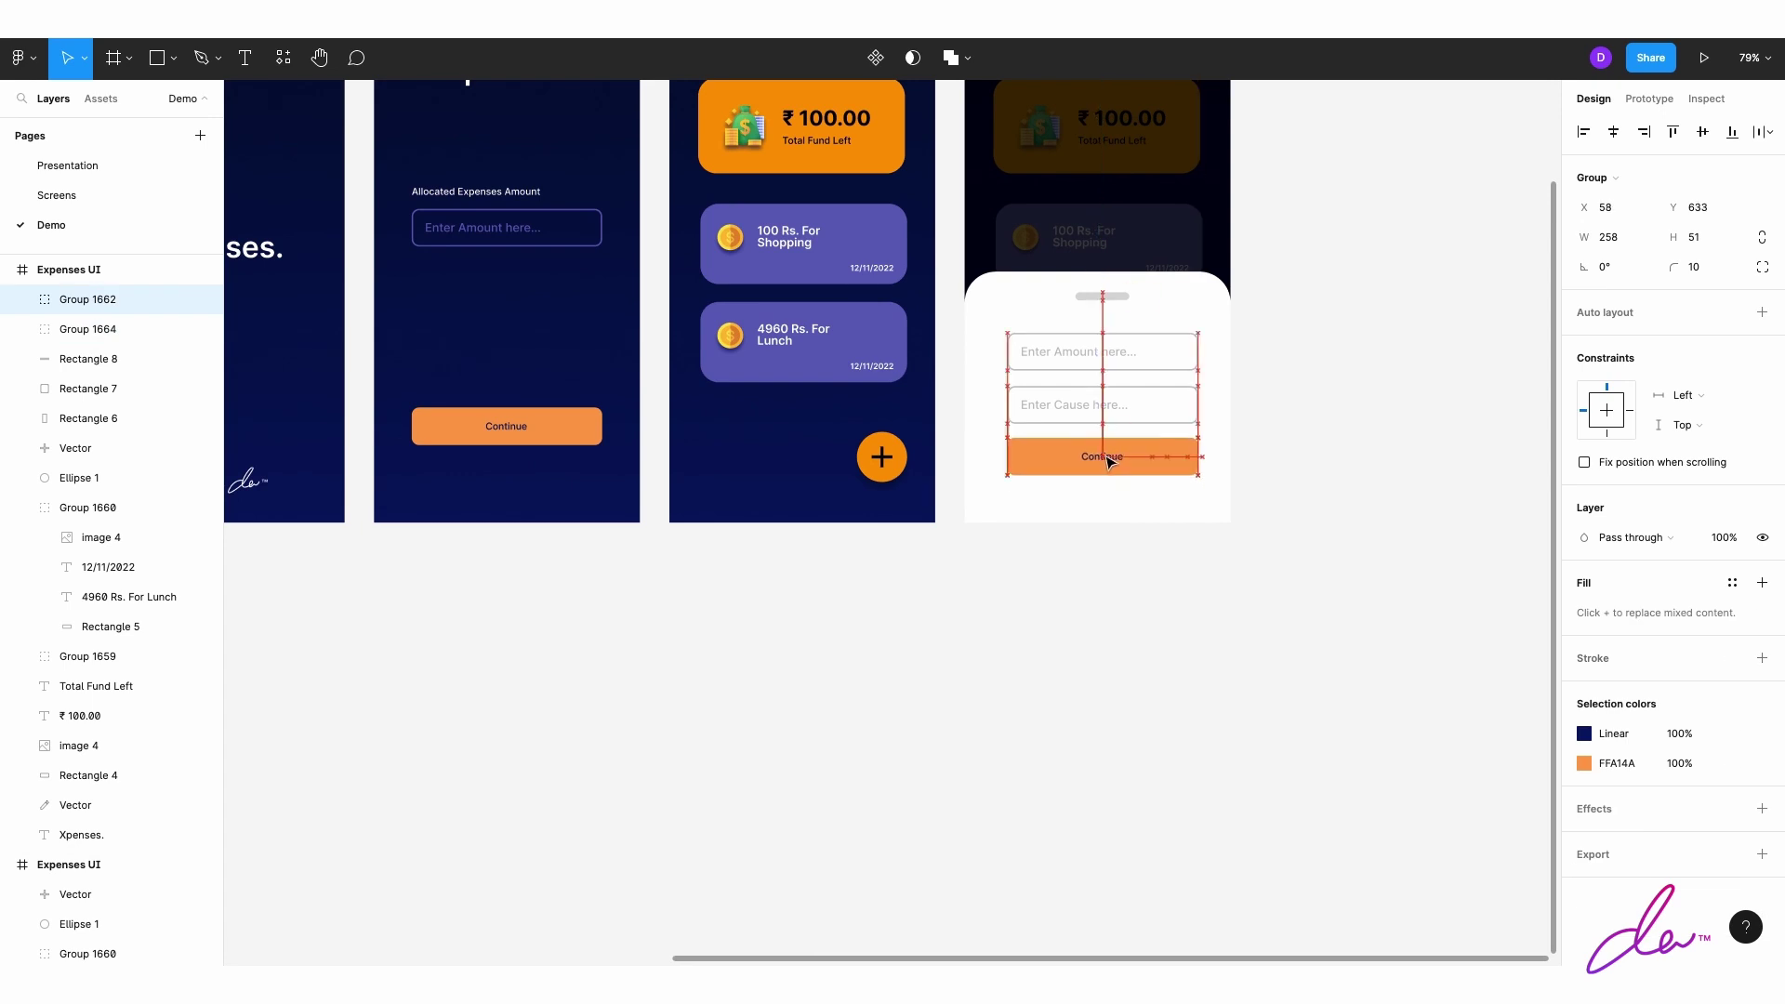
Step: Change the fields' grey from C1C1C1 to D3D3D3 in Selection colors
left_click(1132, 410)
left_click(1584, 823)
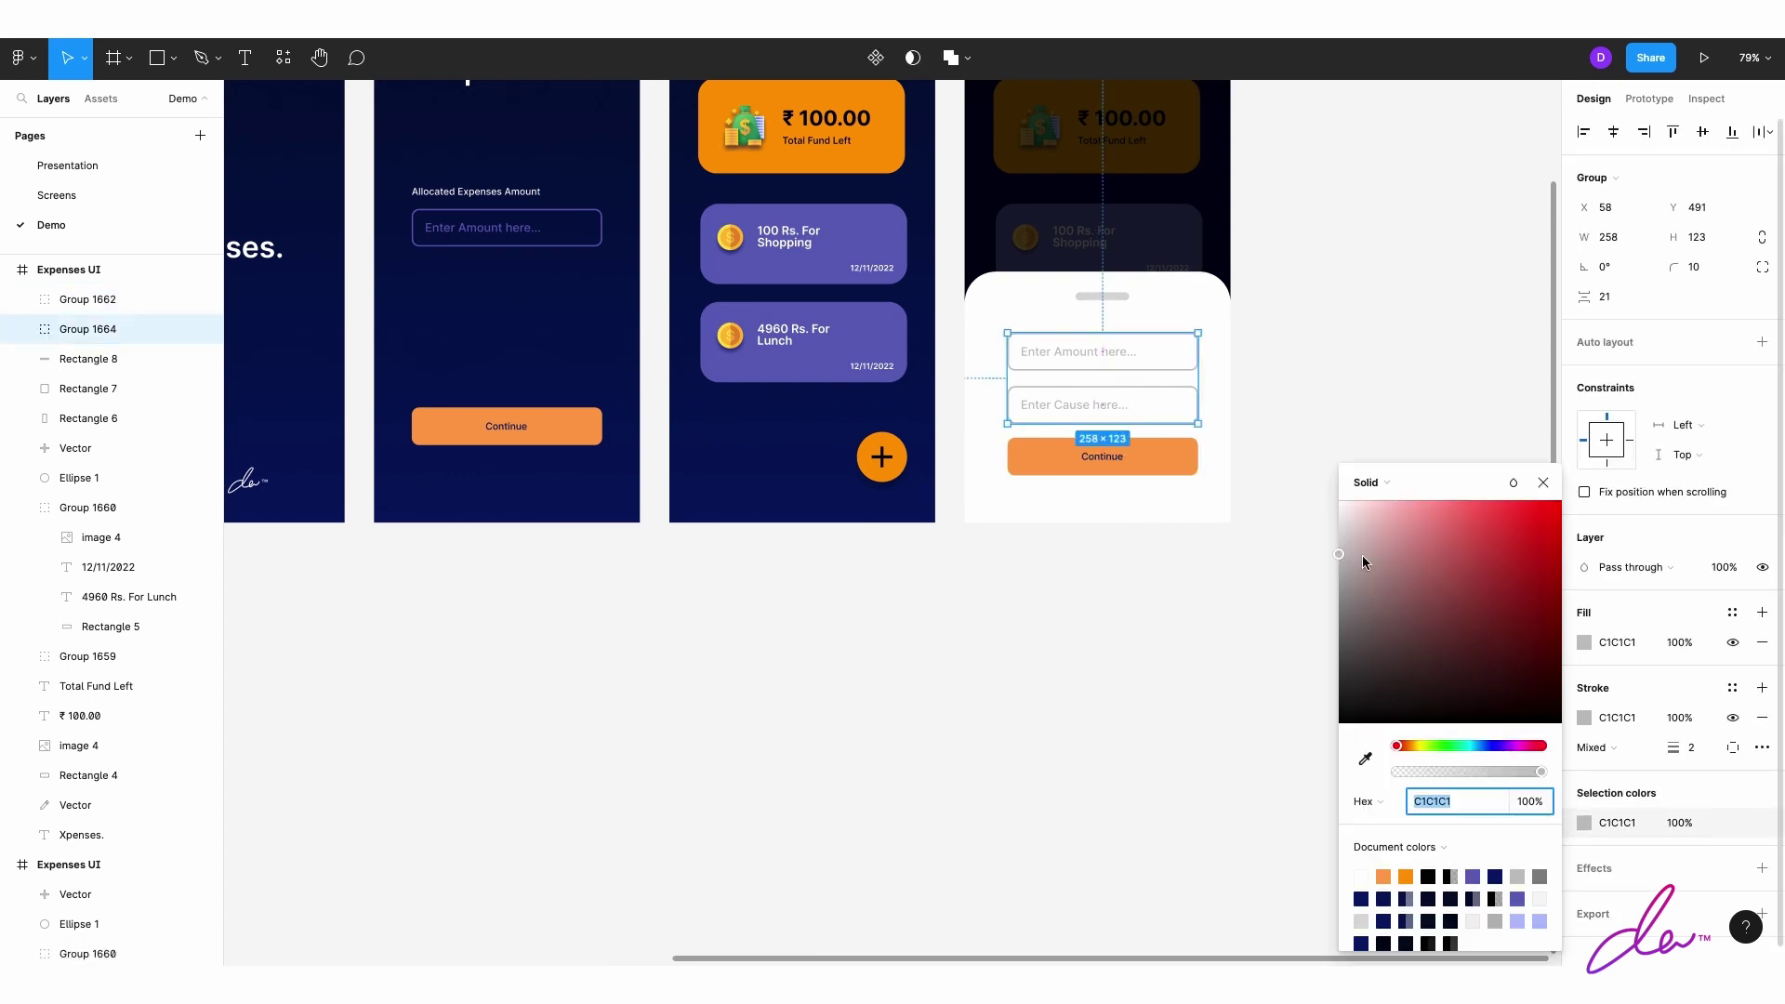
left_click(1136, 586)
scroll(1295, 460, "up", 1)
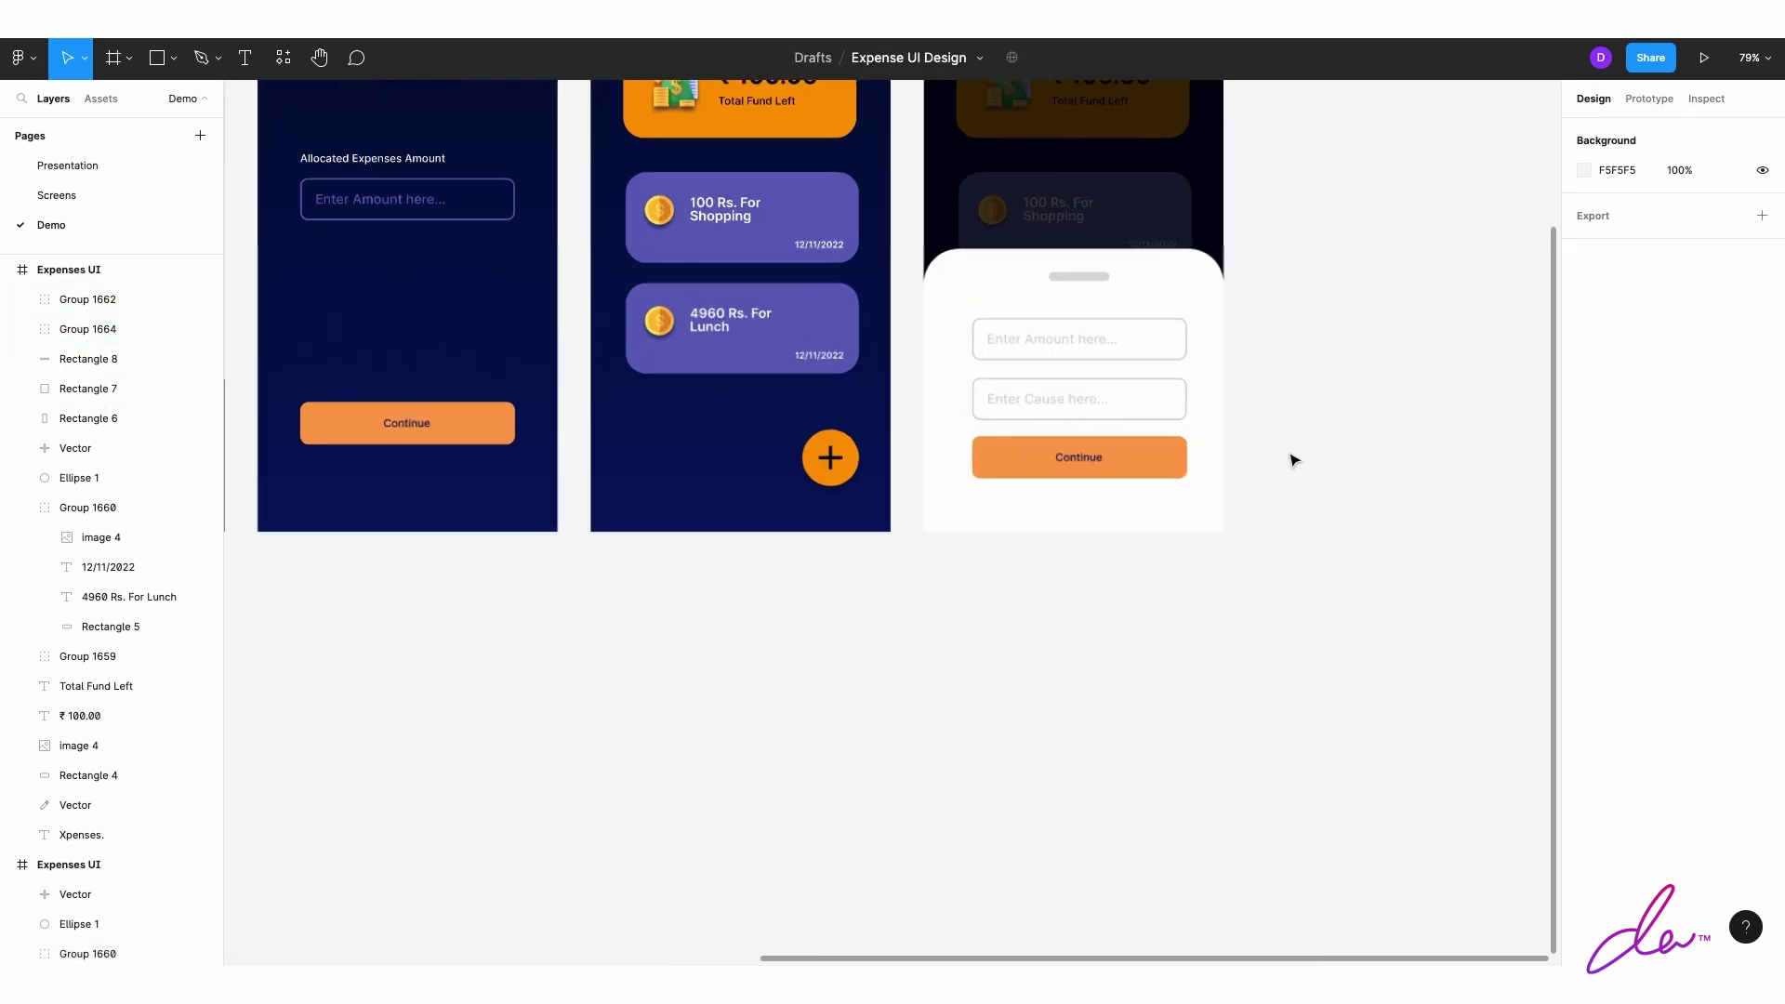
scroll(1292, 419, "down", 2)
scroll(1295, 378, "up", 5)
Step: Set the input fields group's grey to BEBEBE
left_click(1005, 489)
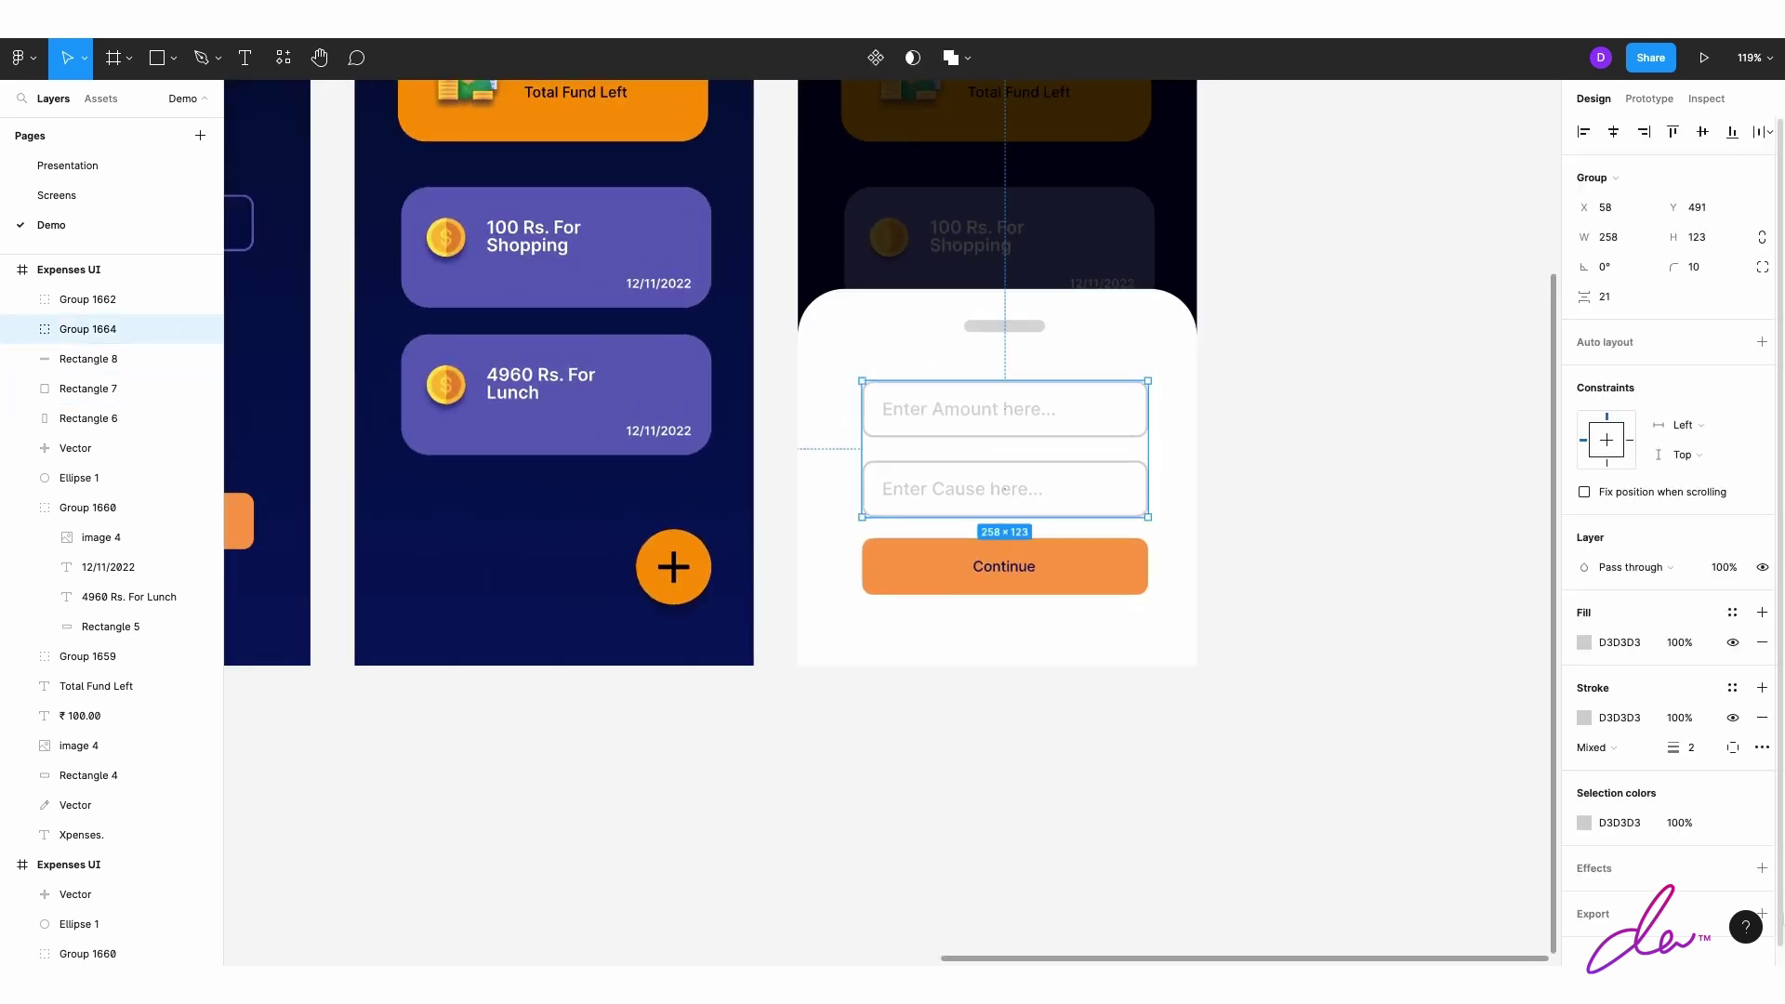
left_click(1584, 823)
type("BEBEBE")
key("Return")
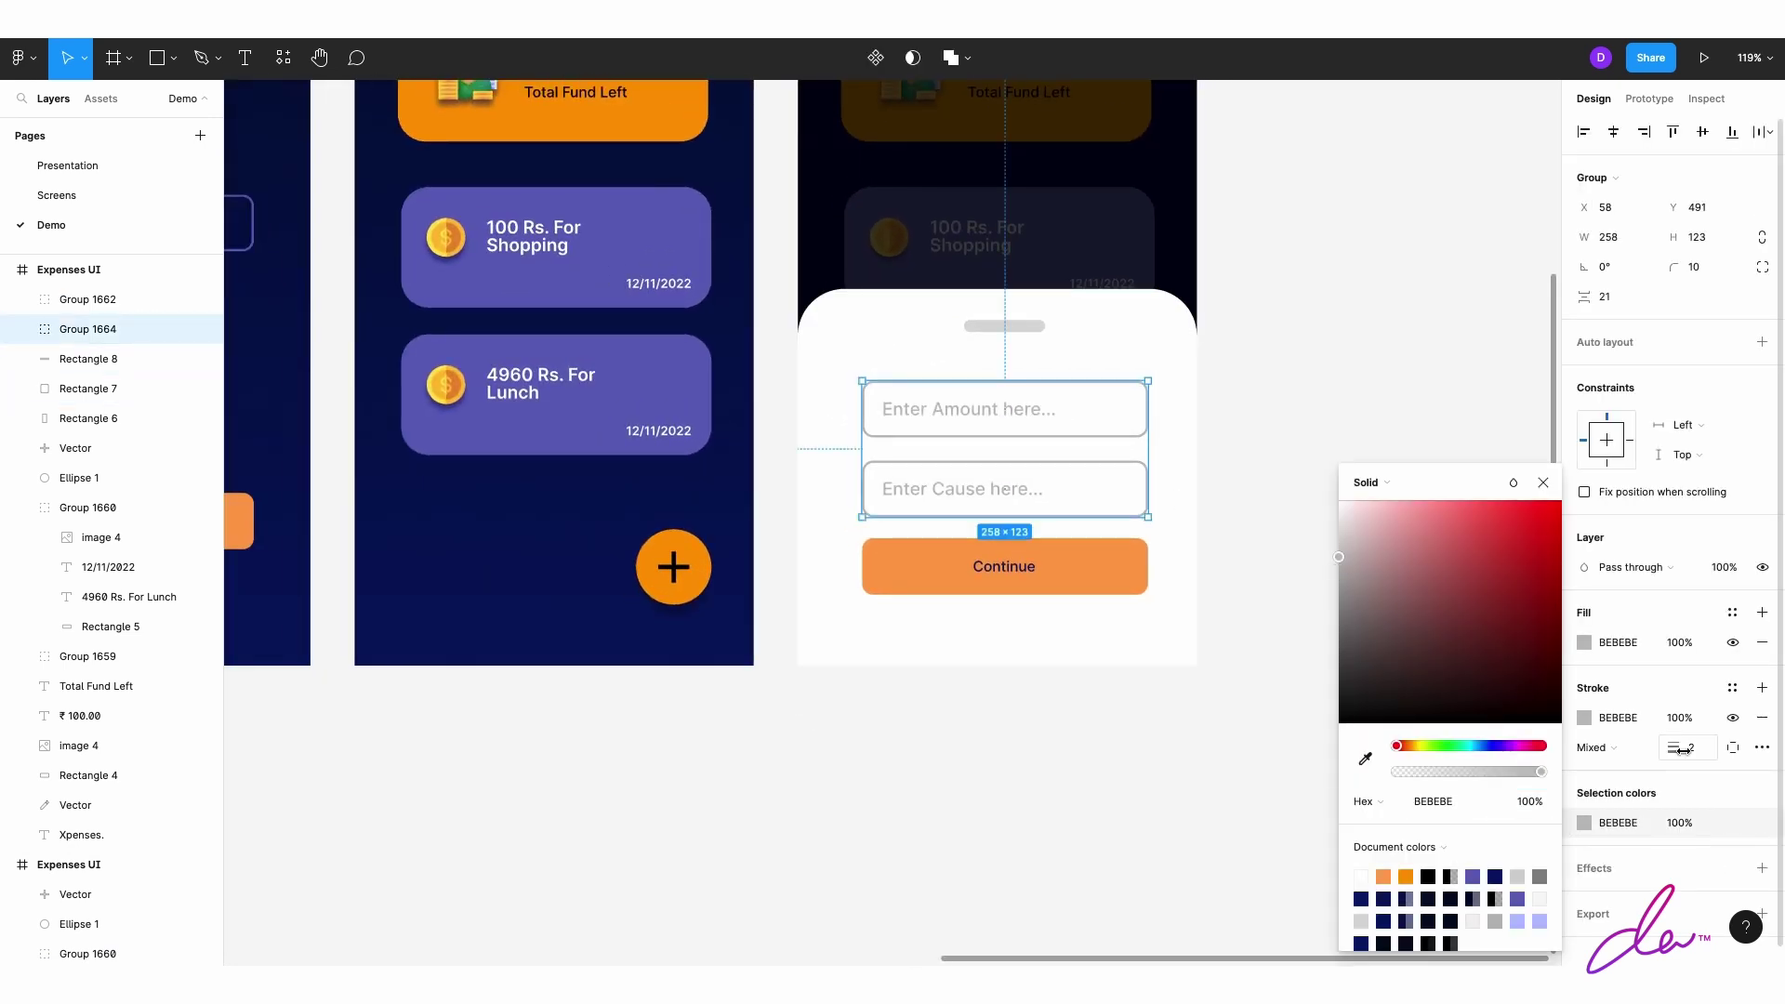
left_click(1243, 550)
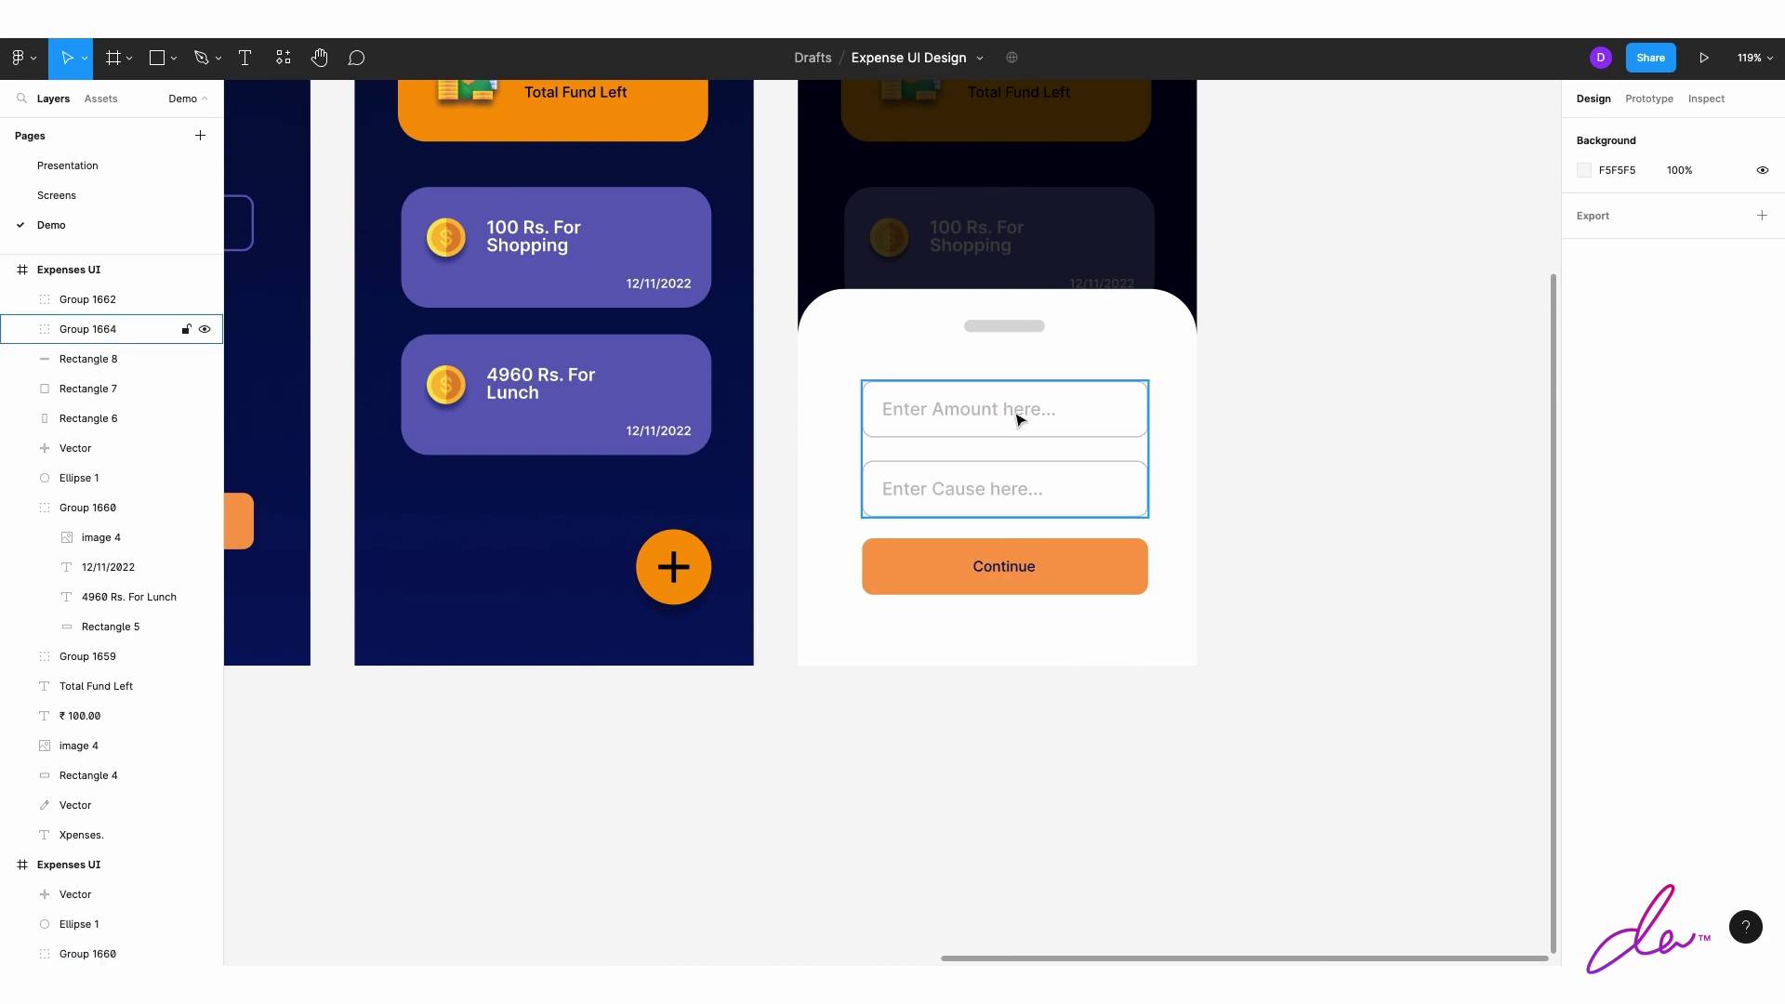
Step: Try sampling a canvas colour for the Enter Amount placeholder, then cancel
left_click(1016, 410, "ctrl")
left_click(1584, 710)
left_click(1365, 758)
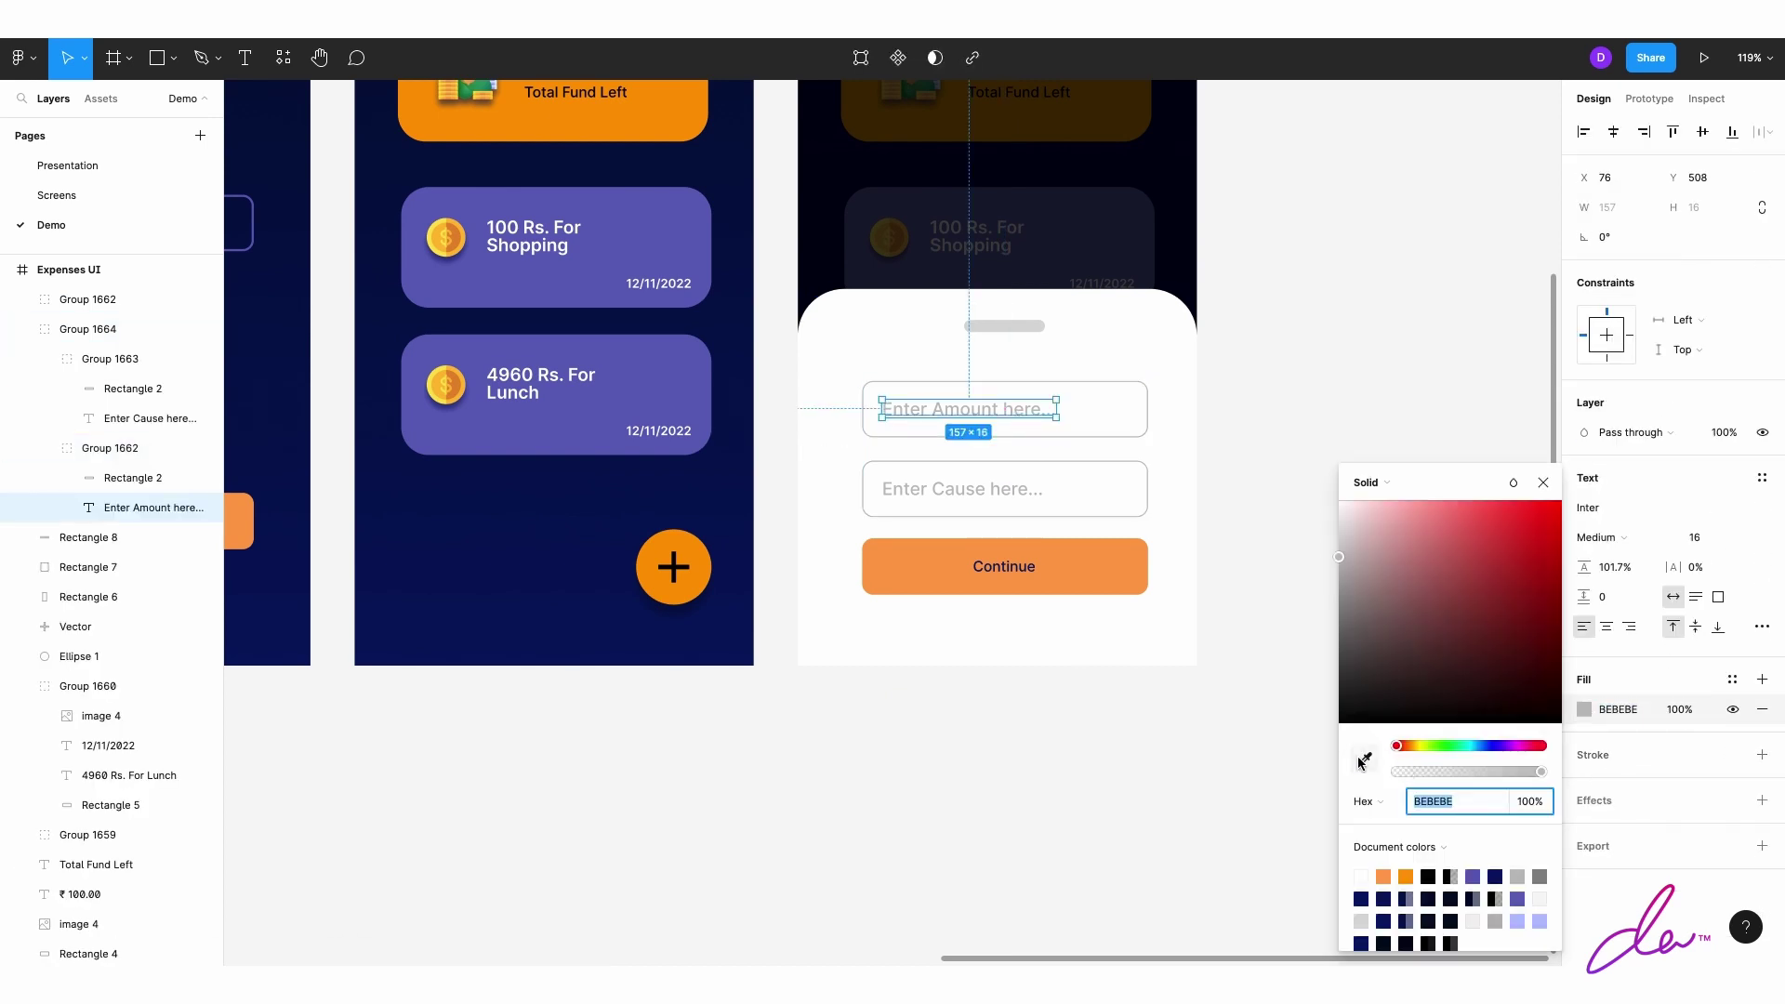
scroll(1128, 391, "up", 3)
scroll(1128, 400, "up", 3)
key("Escape")
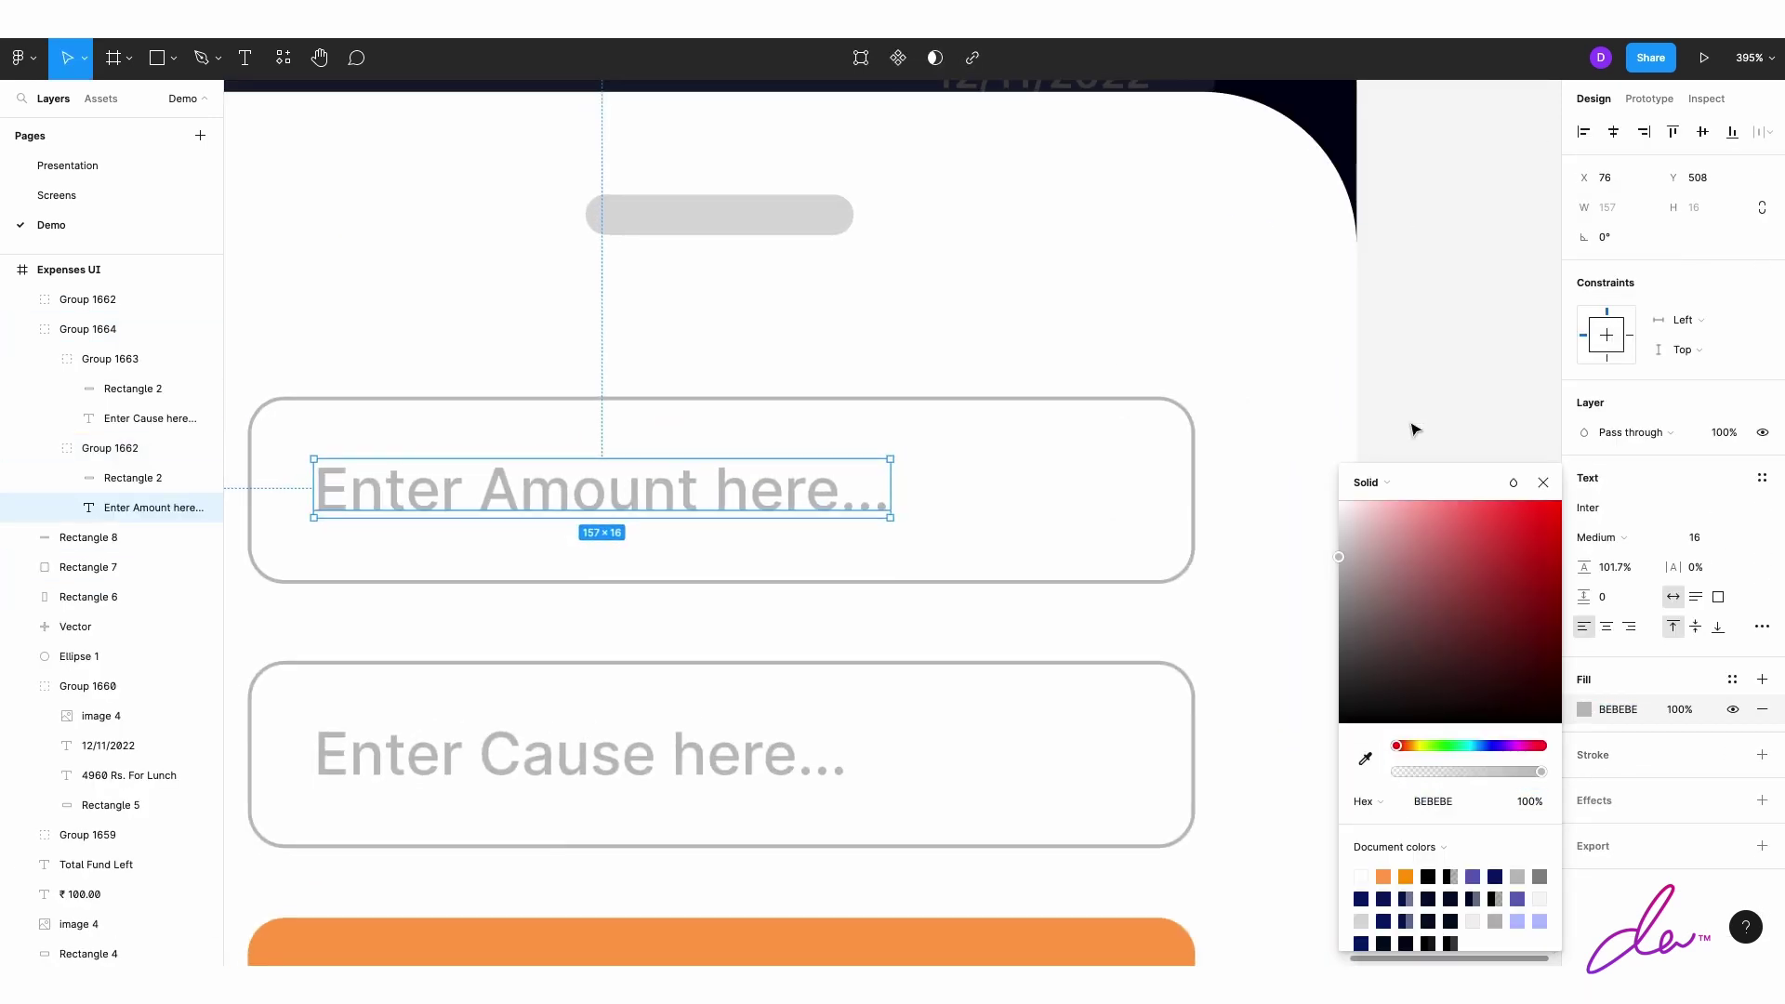
scroll(1303, 470, "down", 3)
Step: Select the Enter Amount and Enter Cause placeholders, then the whole input fields group
left_click(1088, 446)
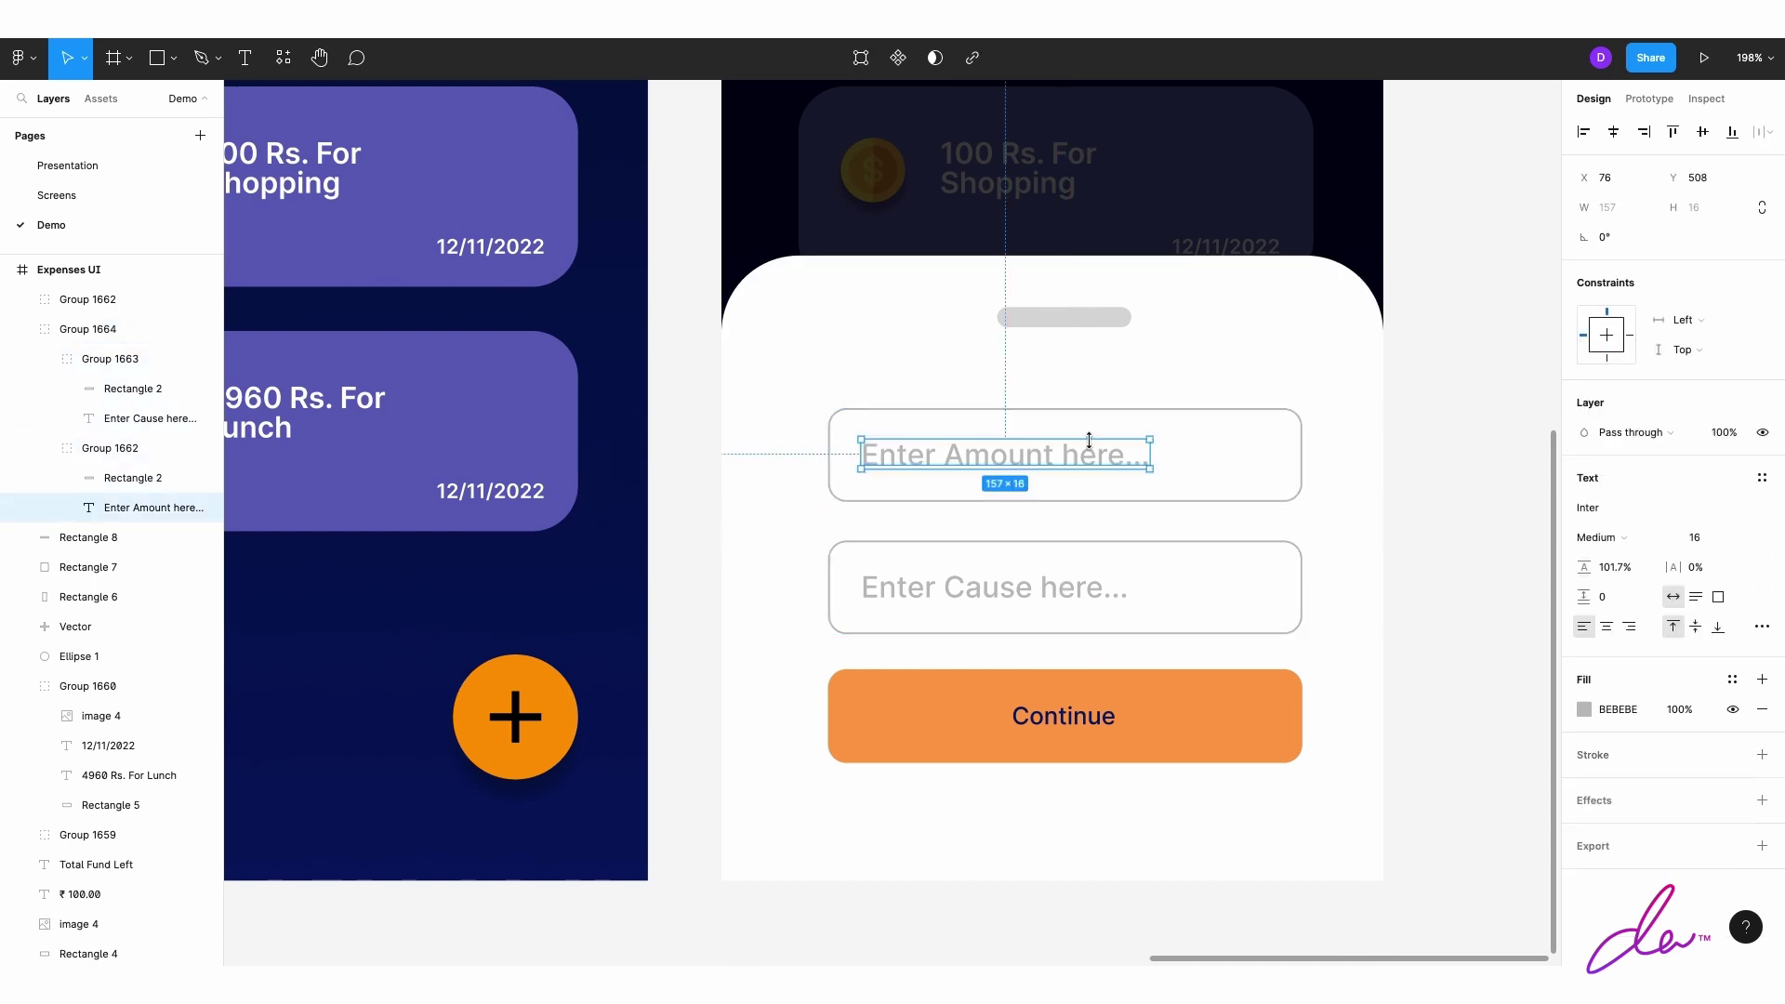
left_click(1094, 600, "ctrl")
left_click(1168, 586)
scroll(1089, 595, "down", 3)
left_click(1089, 595)
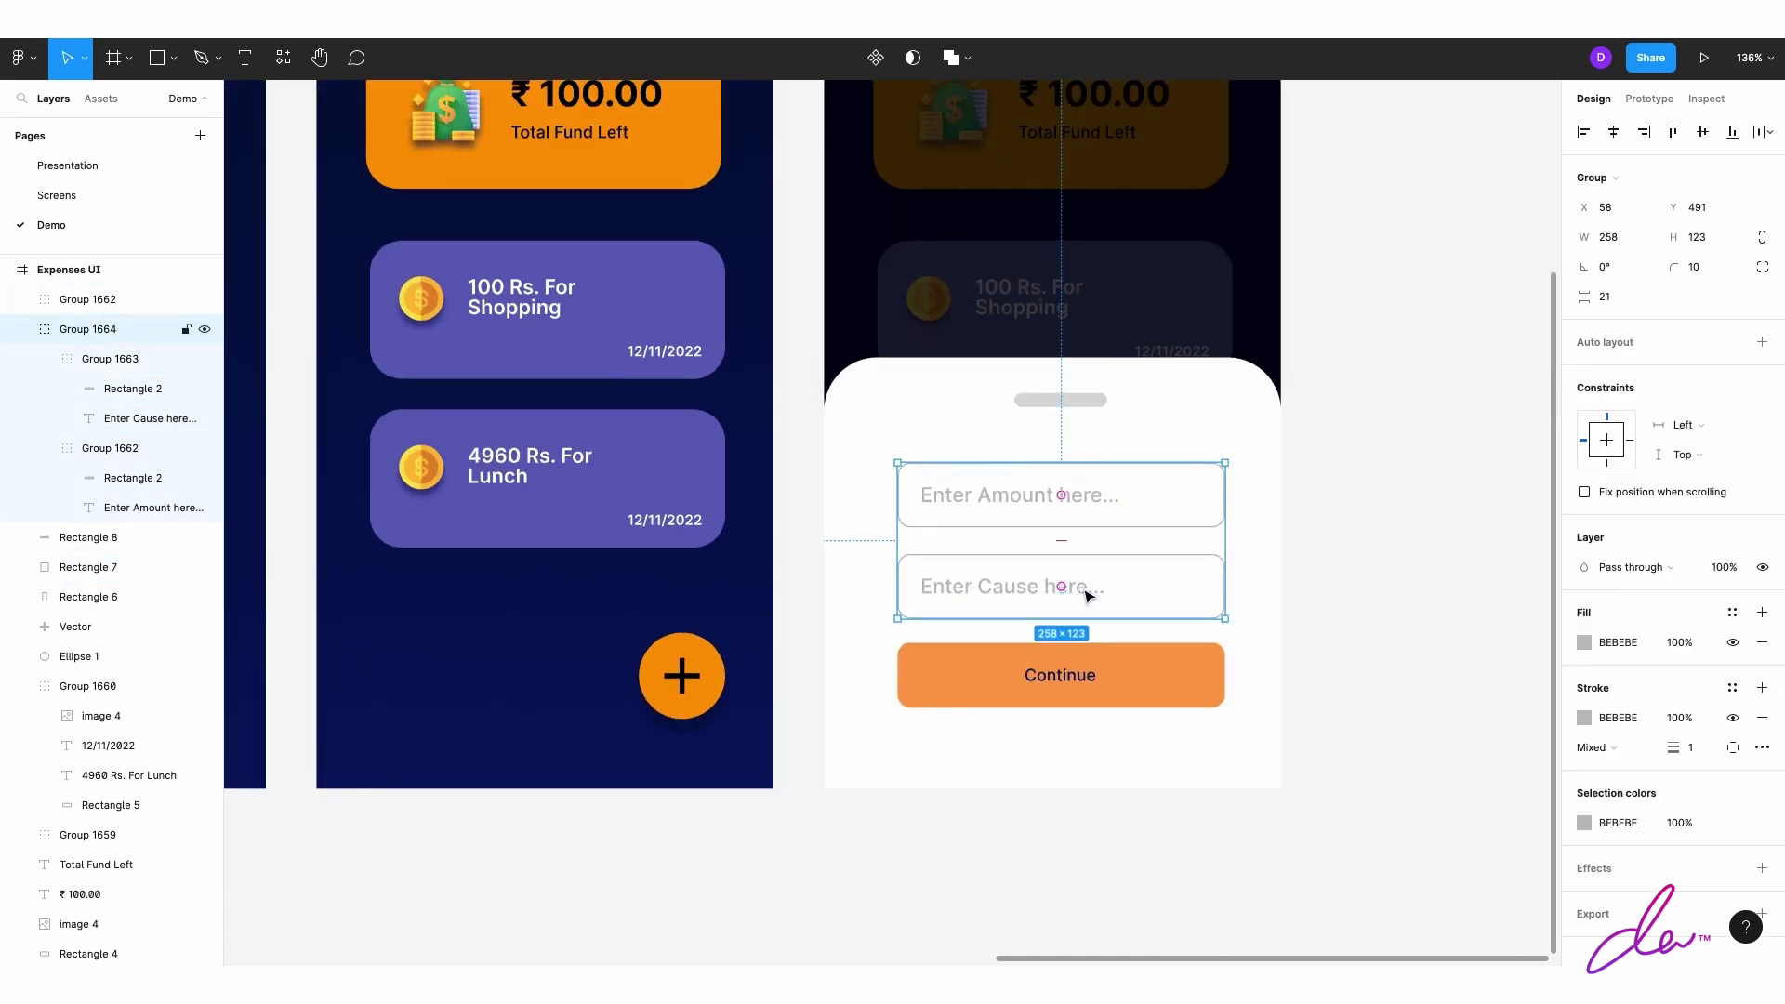
scroll(1069, 595, "down", 1)
scroll(1069, 595, "down", 1)
Step: Add 'Refresh list' text below Continue and colour it purple
key("t")
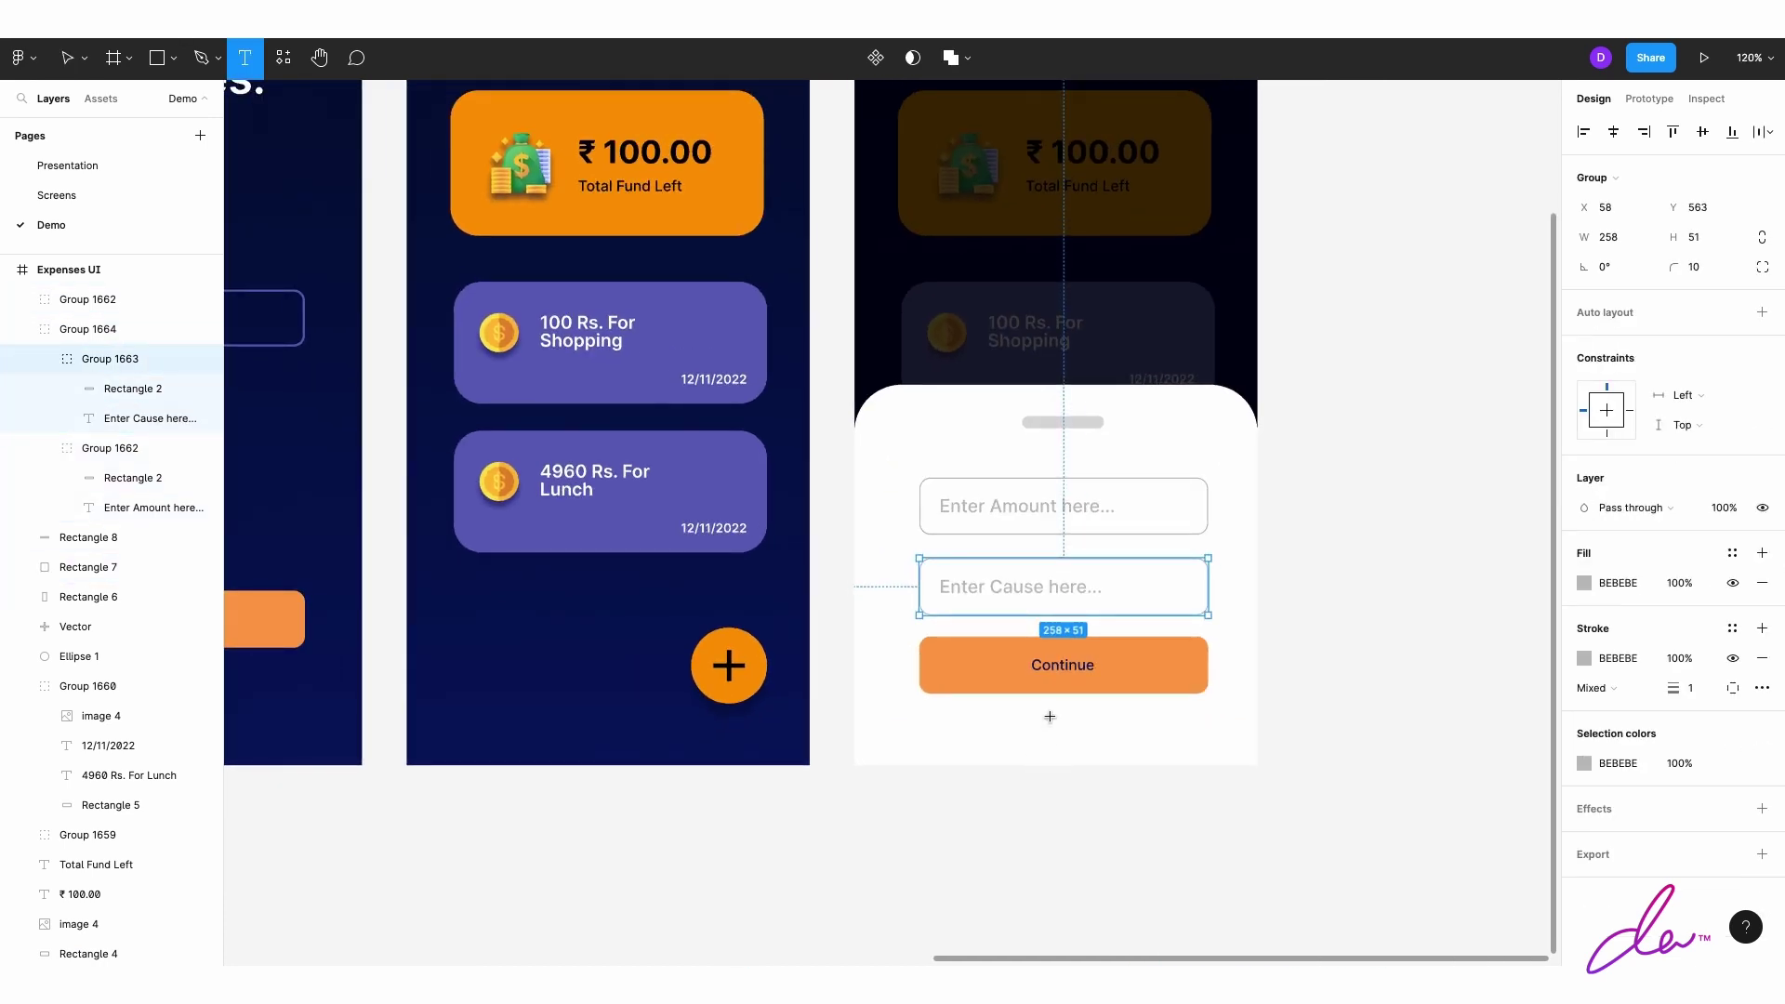
left_click(1049, 717)
type("Refresh list")
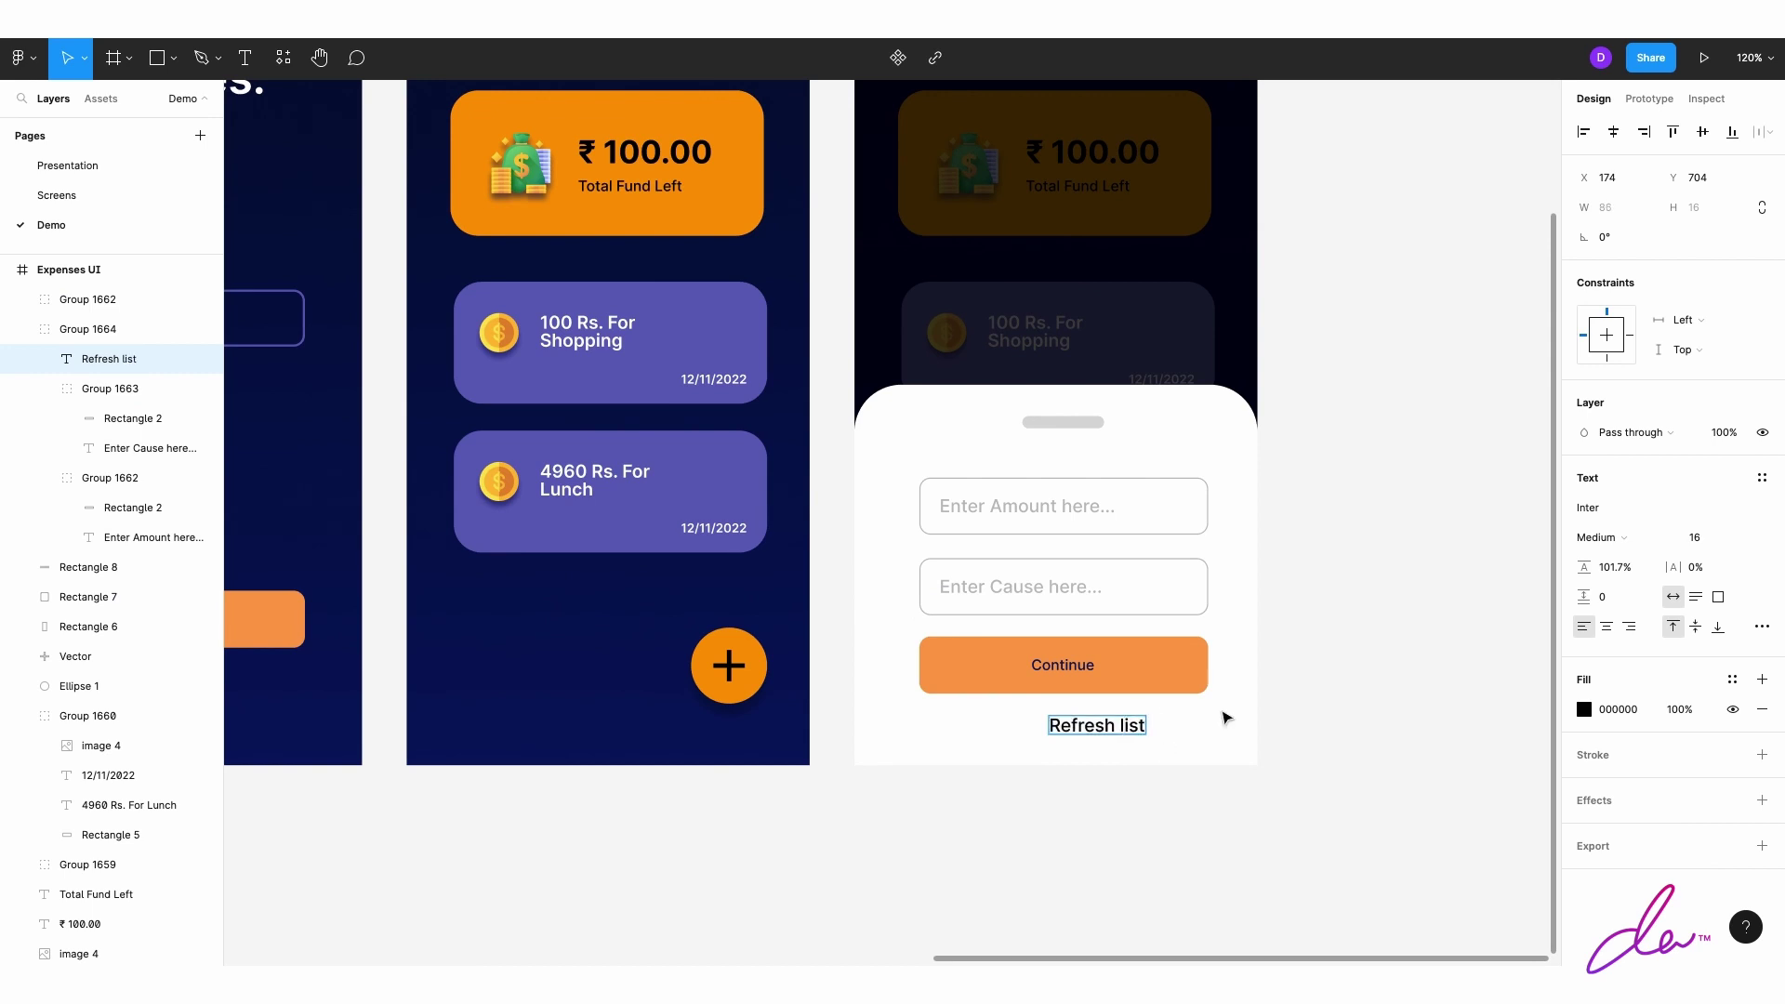
left_click(1585, 710)
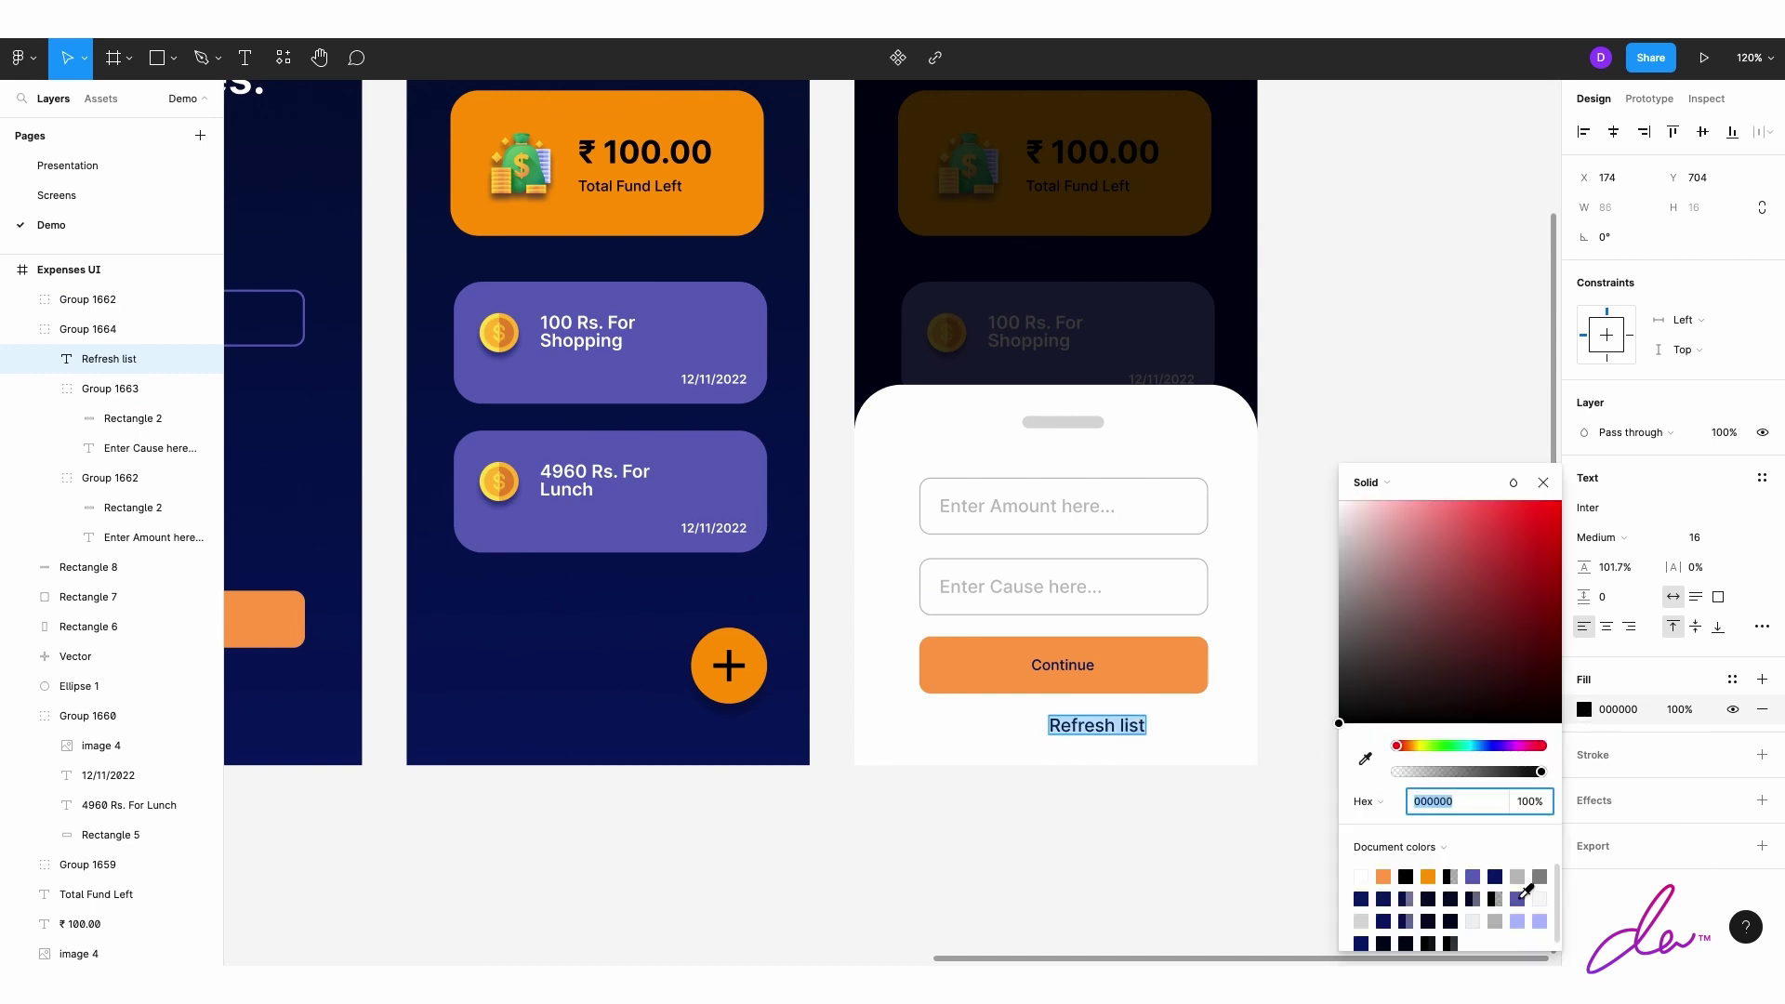
left_click(1519, 897)
key("Escape")
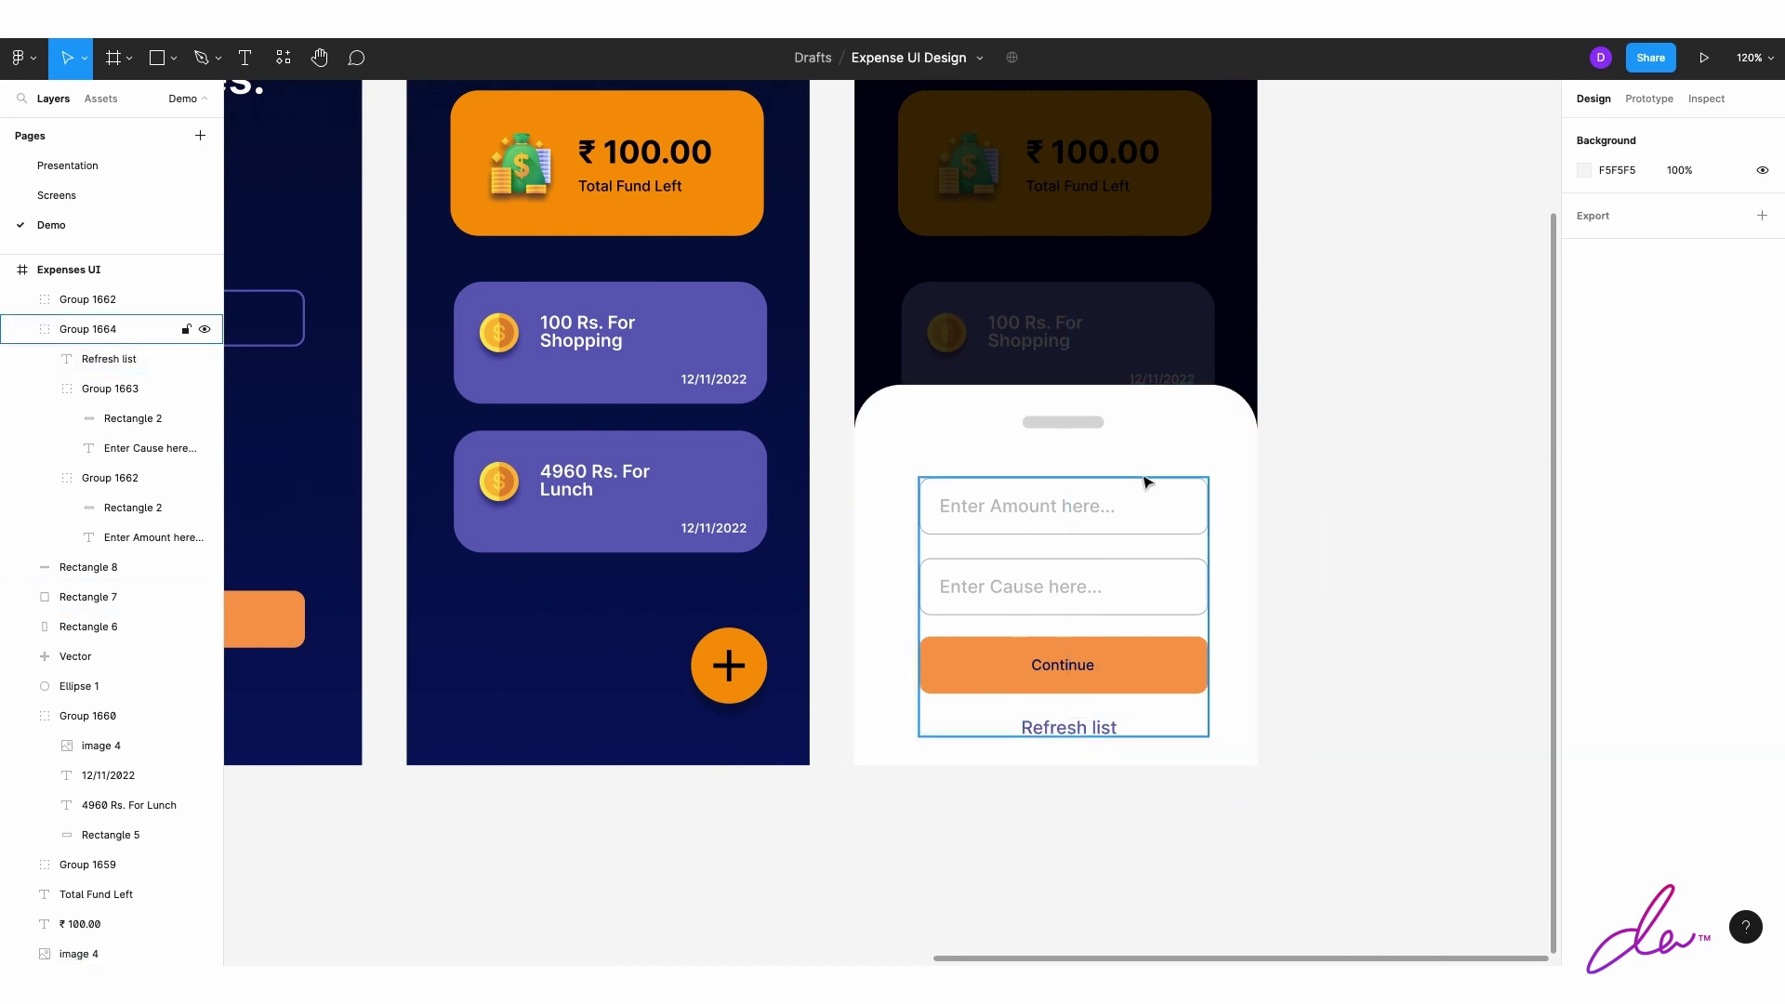
Step: Move the form group and the handle bar higher in the sheet
left_click_drag(1148, 481, 1147, 461)
left_click_drag(1096, 429, 1097, 415)
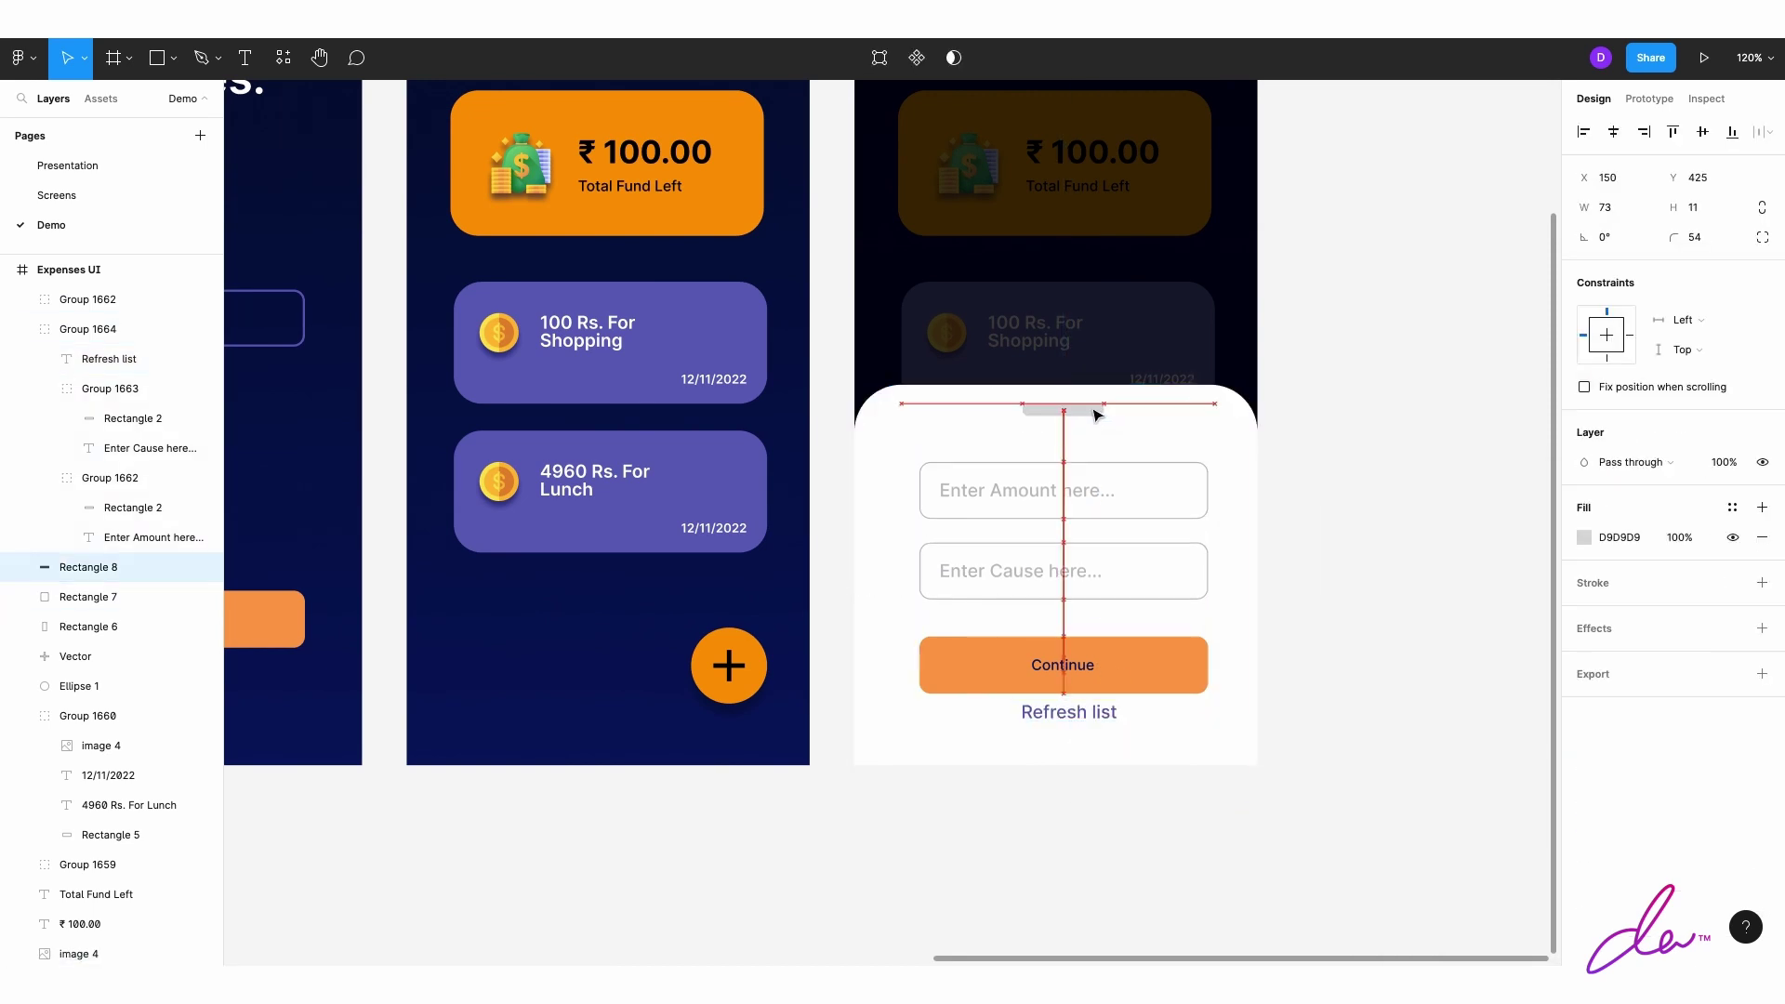
left_click(1098, 658)
left_click(1447, 745)
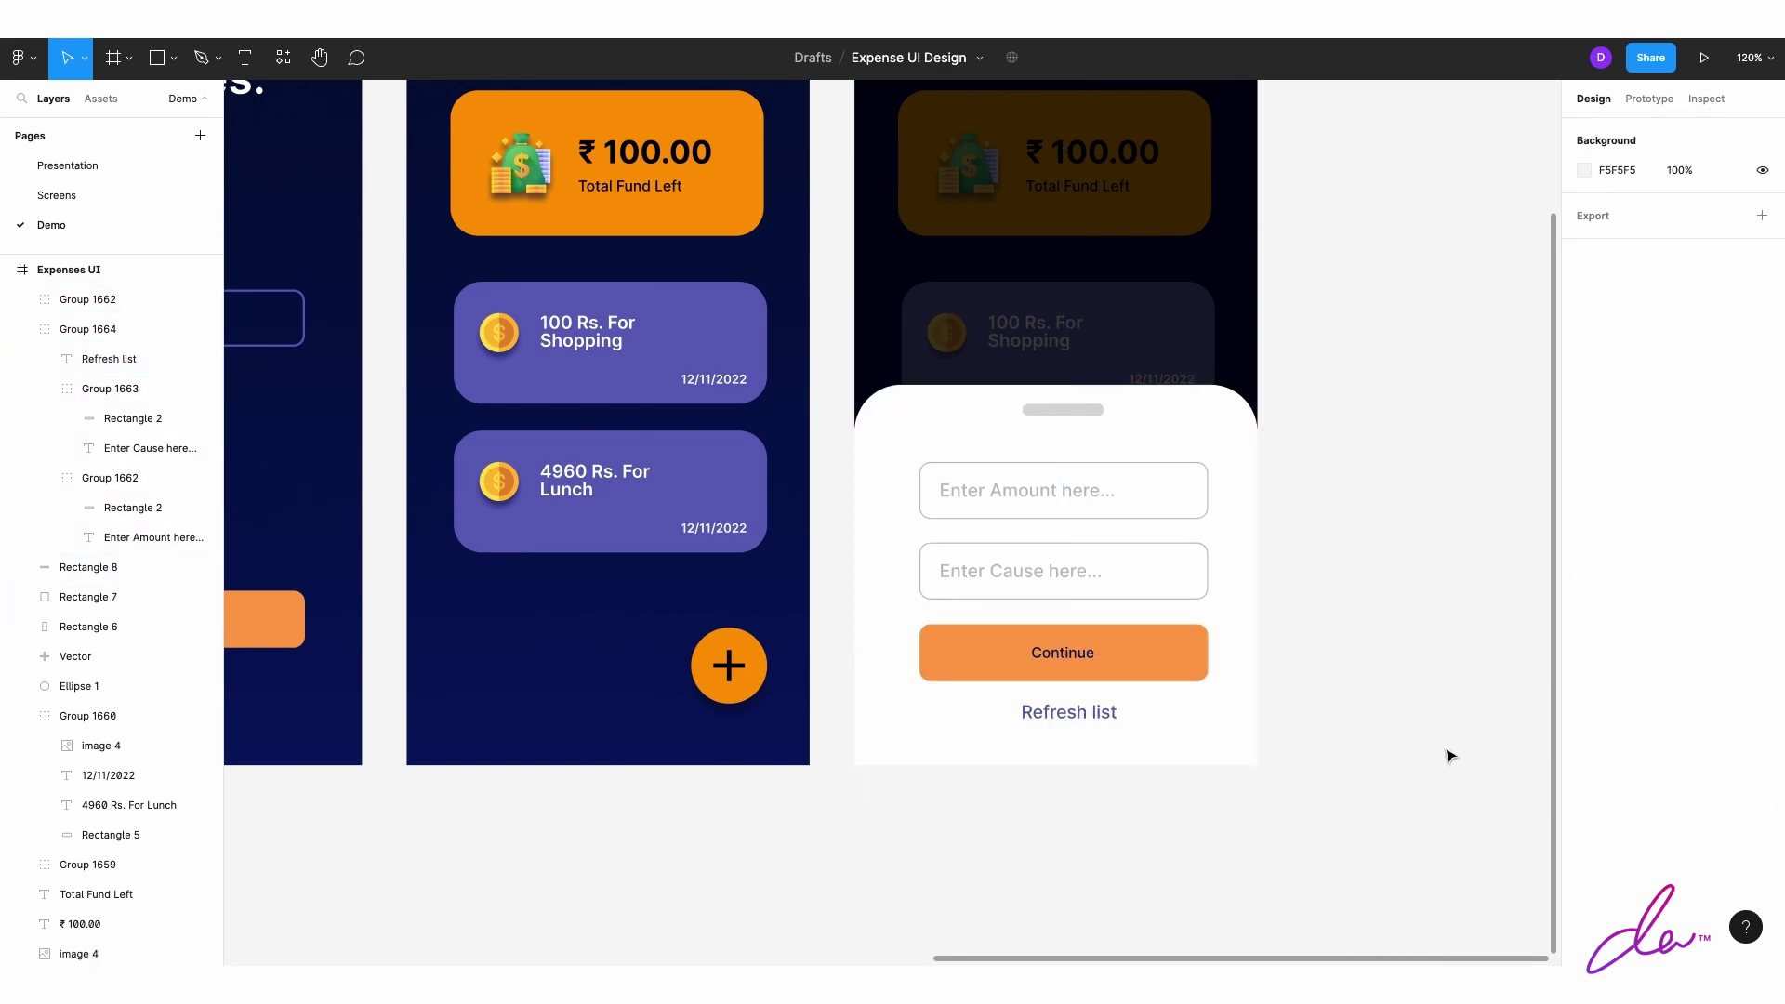
scroll(1399, 749, "down", 3)
scroll(1280, 741, "up", 5)
Step: Set the Refresh list text's font size to 14
left_click(1004, 721)
double_click(1006, 716)
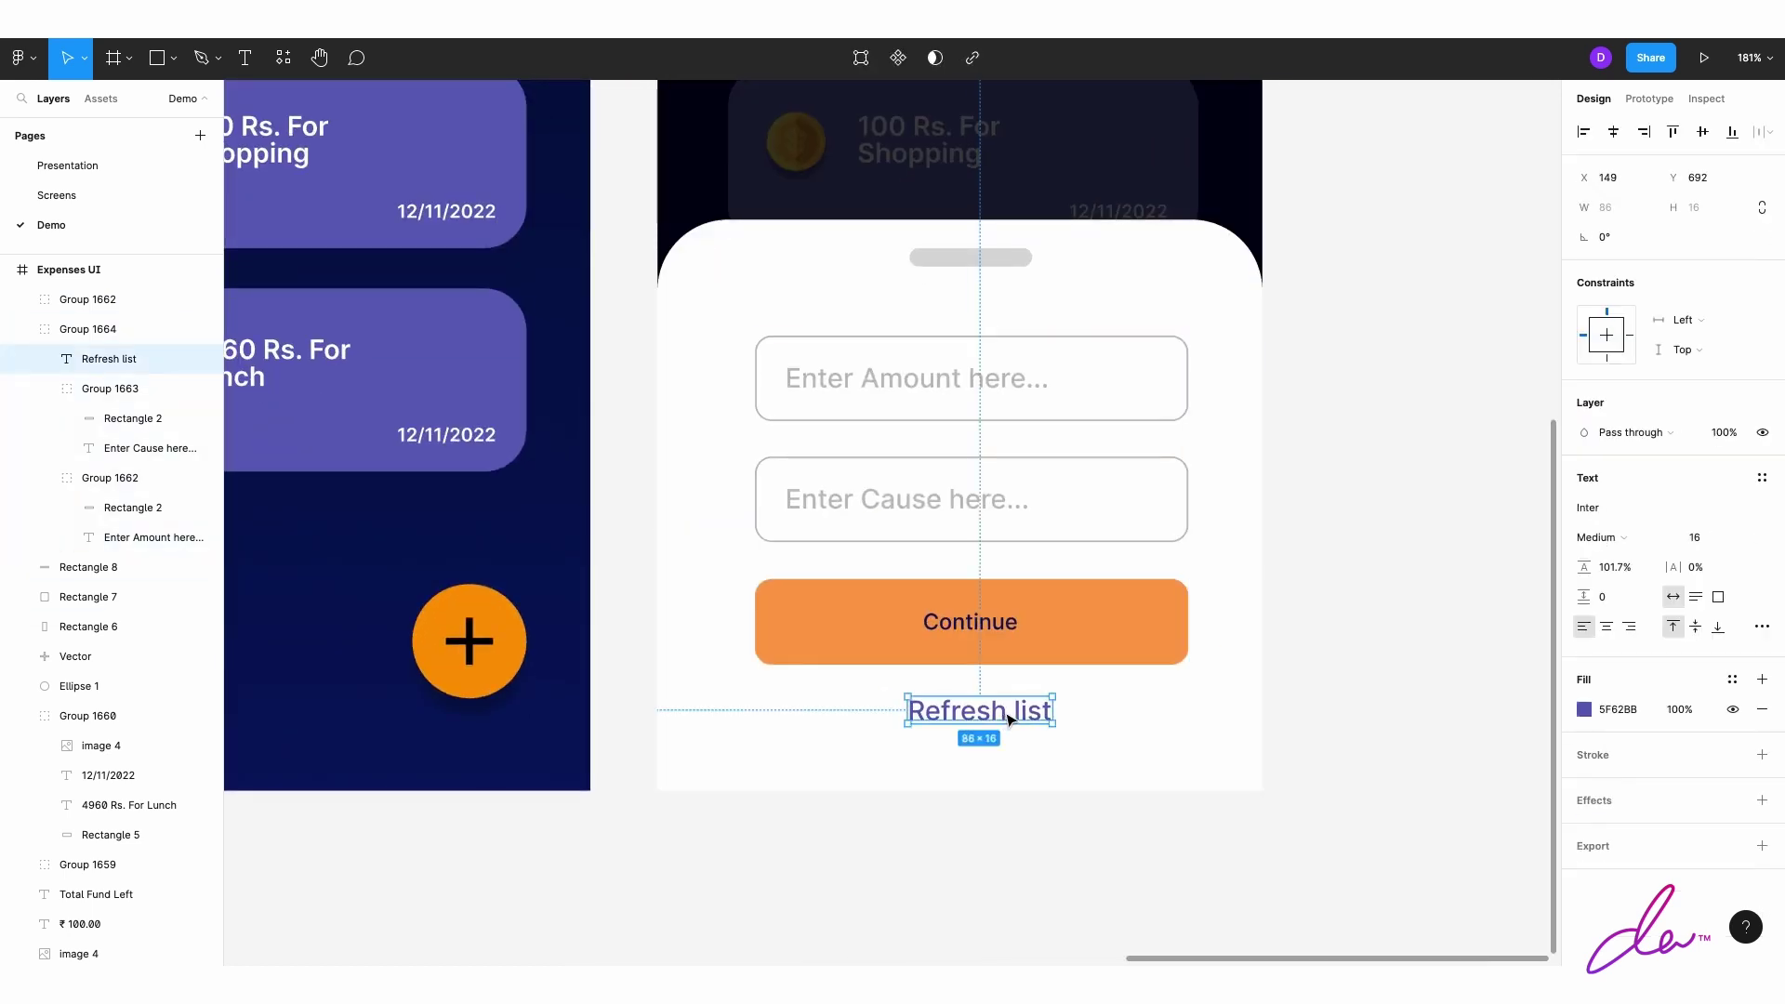
left_click(1584, 709)
left_click(1685, 538)
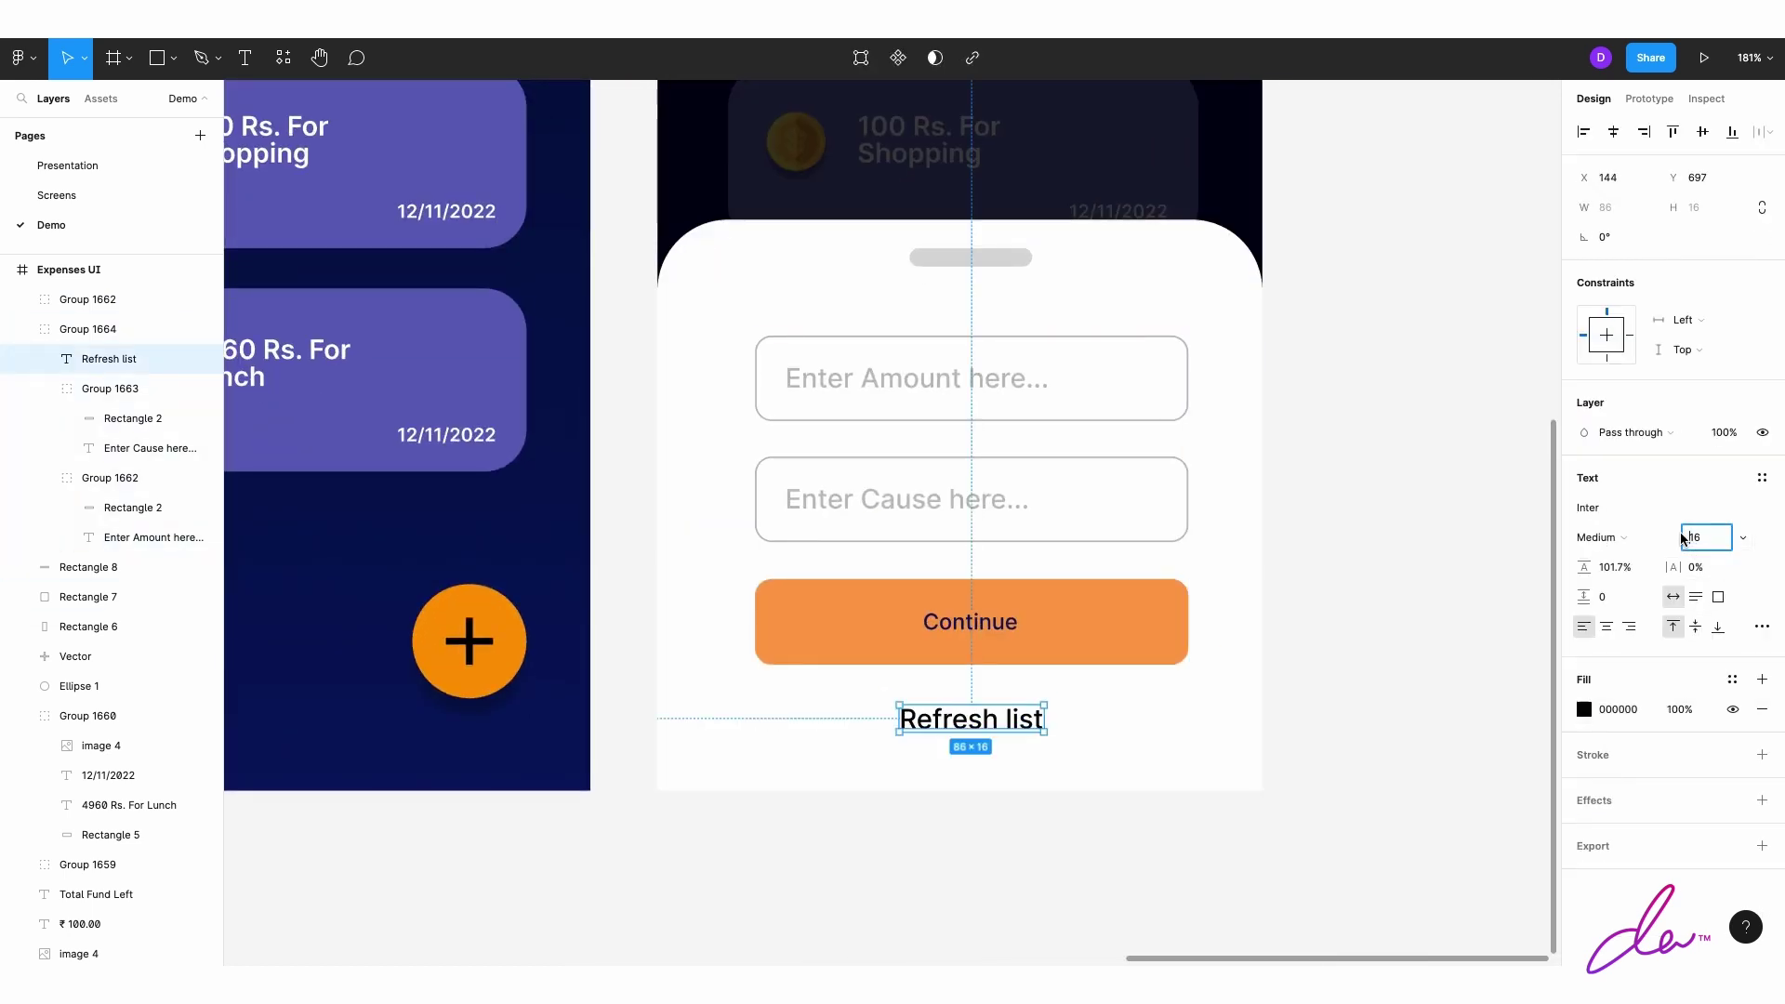
type("14")
left_click(1402, 506)
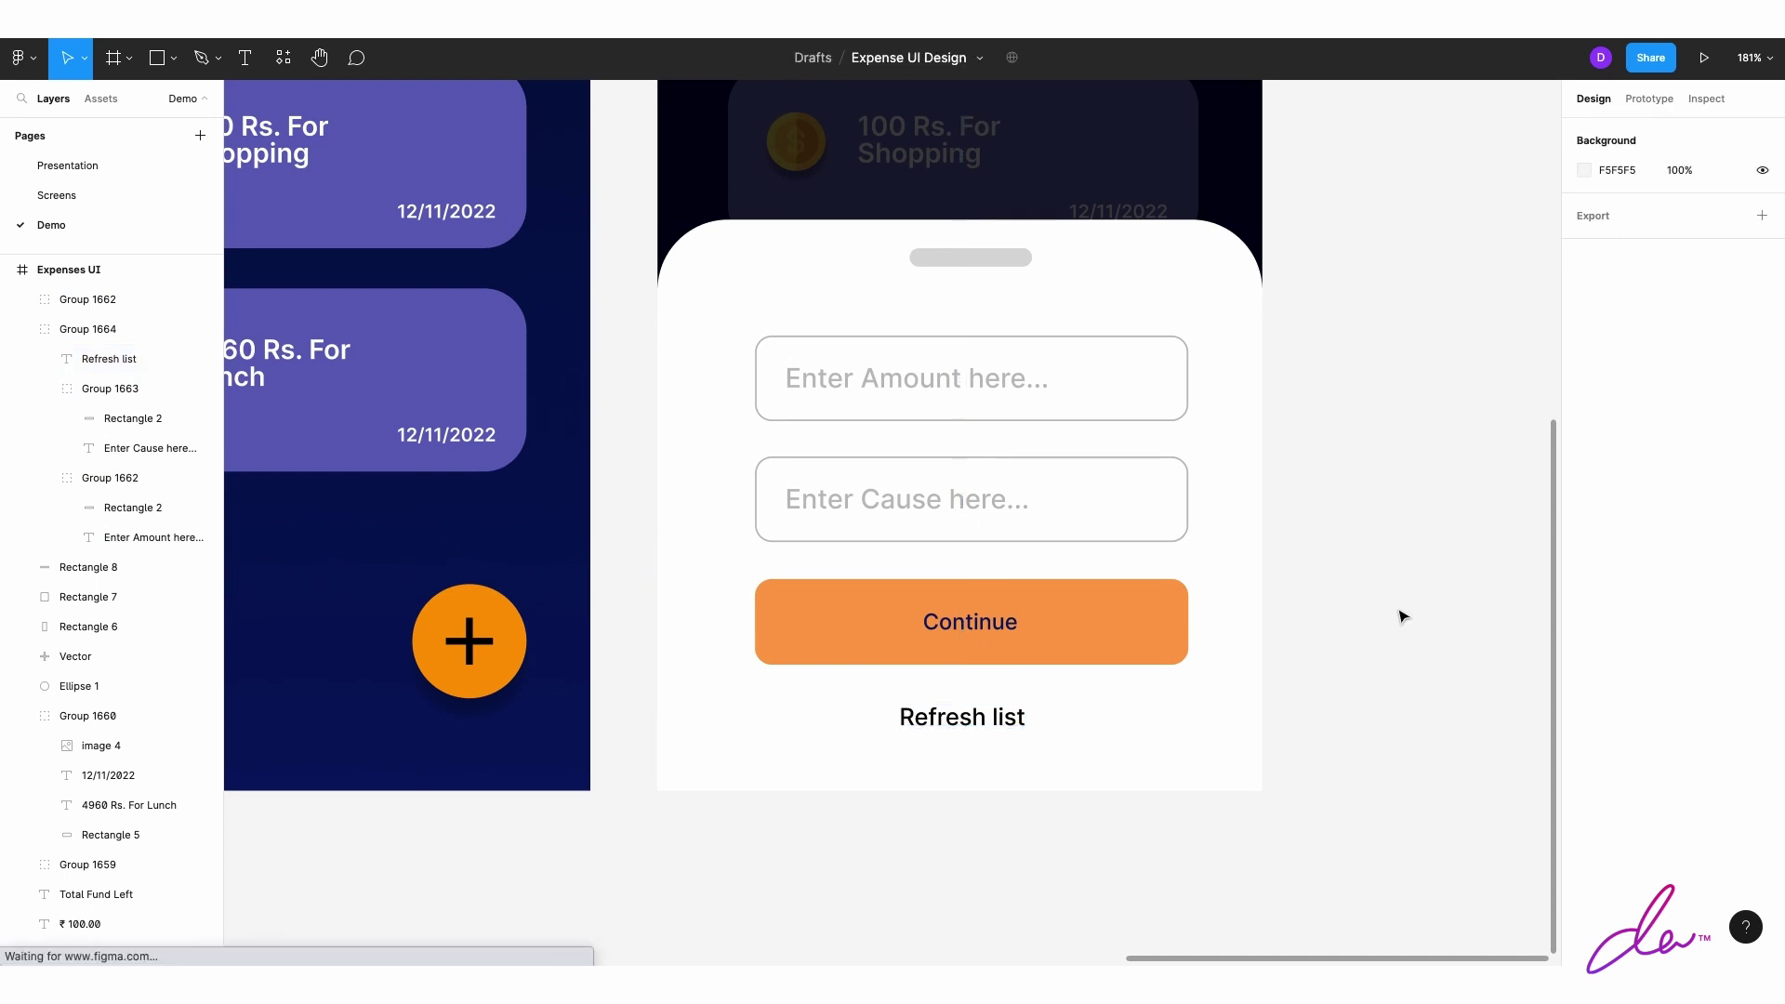
scroll(1402, 505, "down", 5)
scroll(1168, 682, "up", 3)
Step: Recheck the purple fill colour of the Refresh list text
left_click(1167, 660)
double_click(1167, 660)
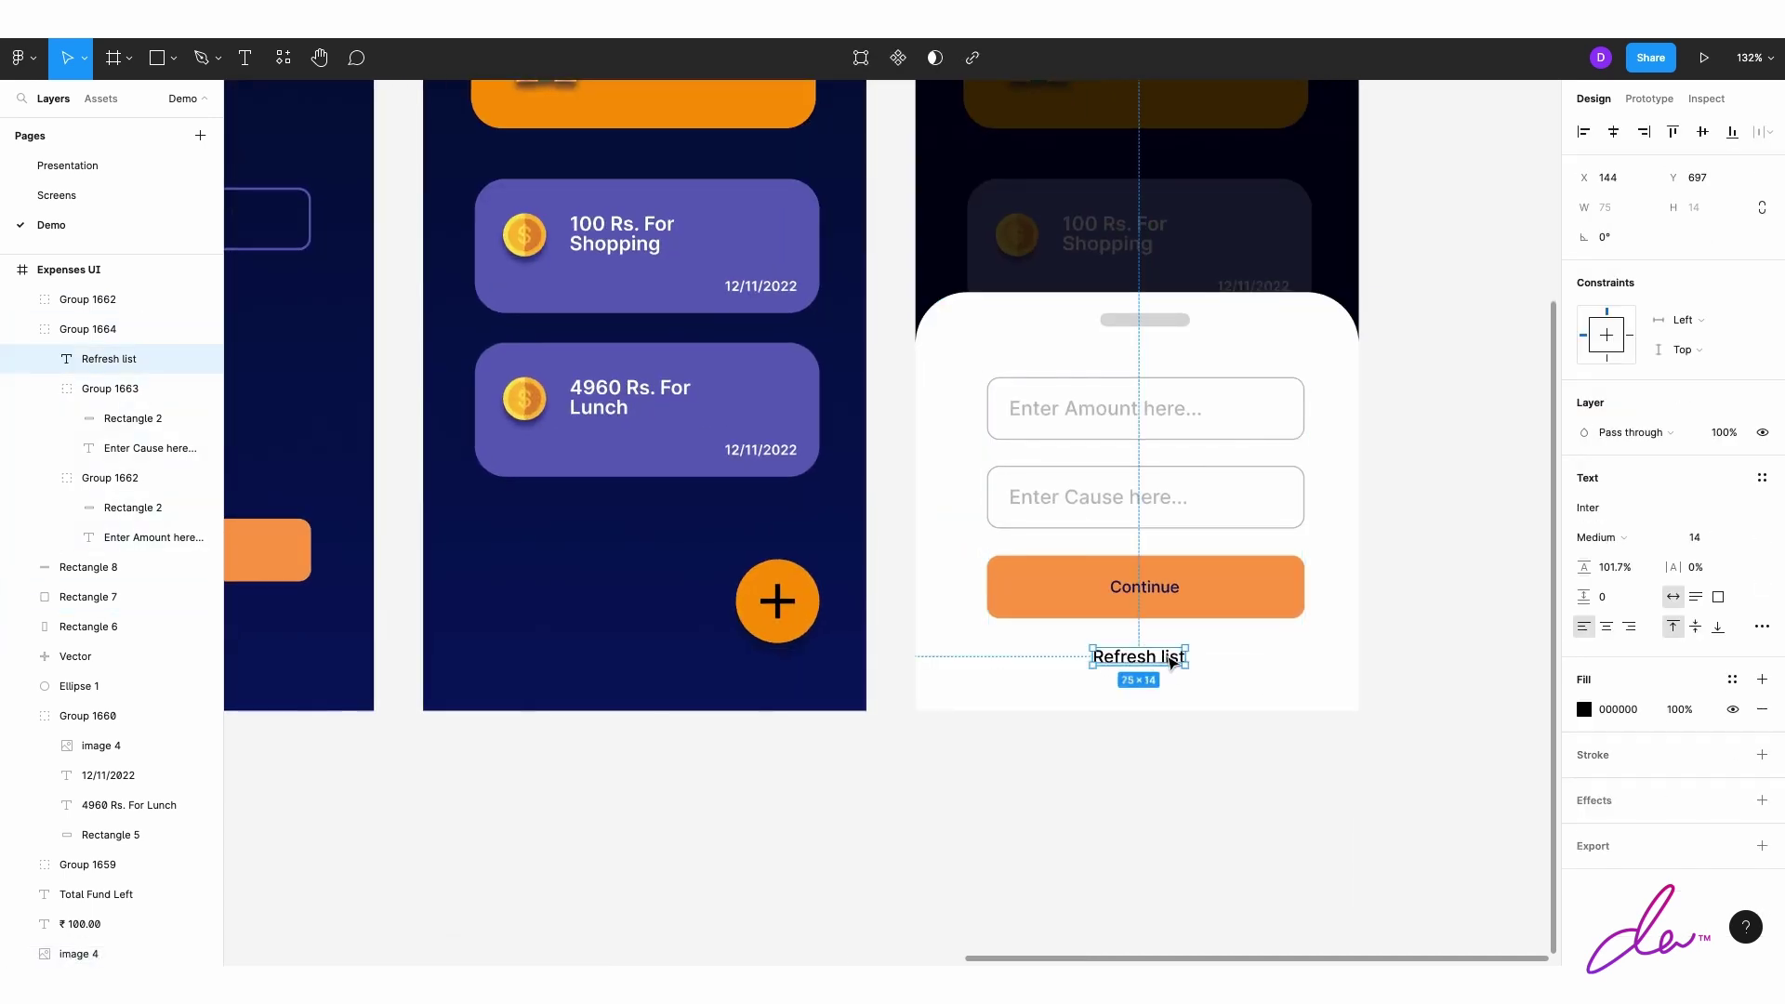
left_click(1585, 710)
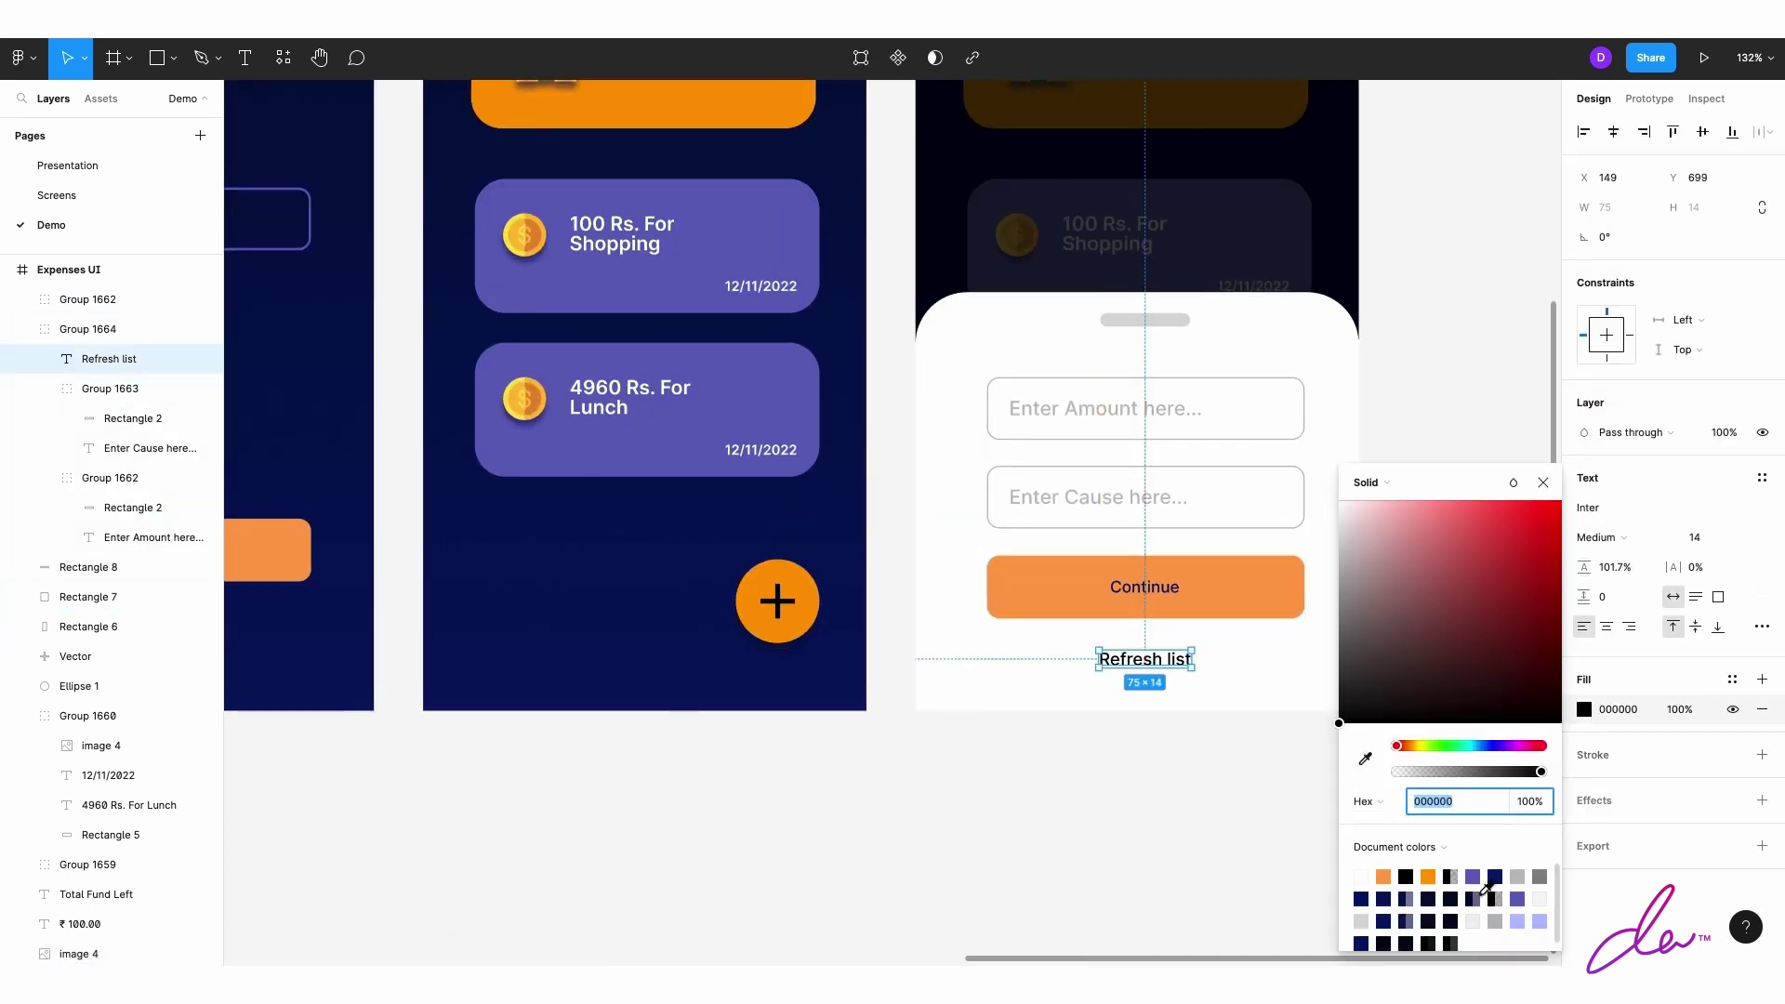
left_click(1246, 828)
scroll(1280, 813, "down", 3)
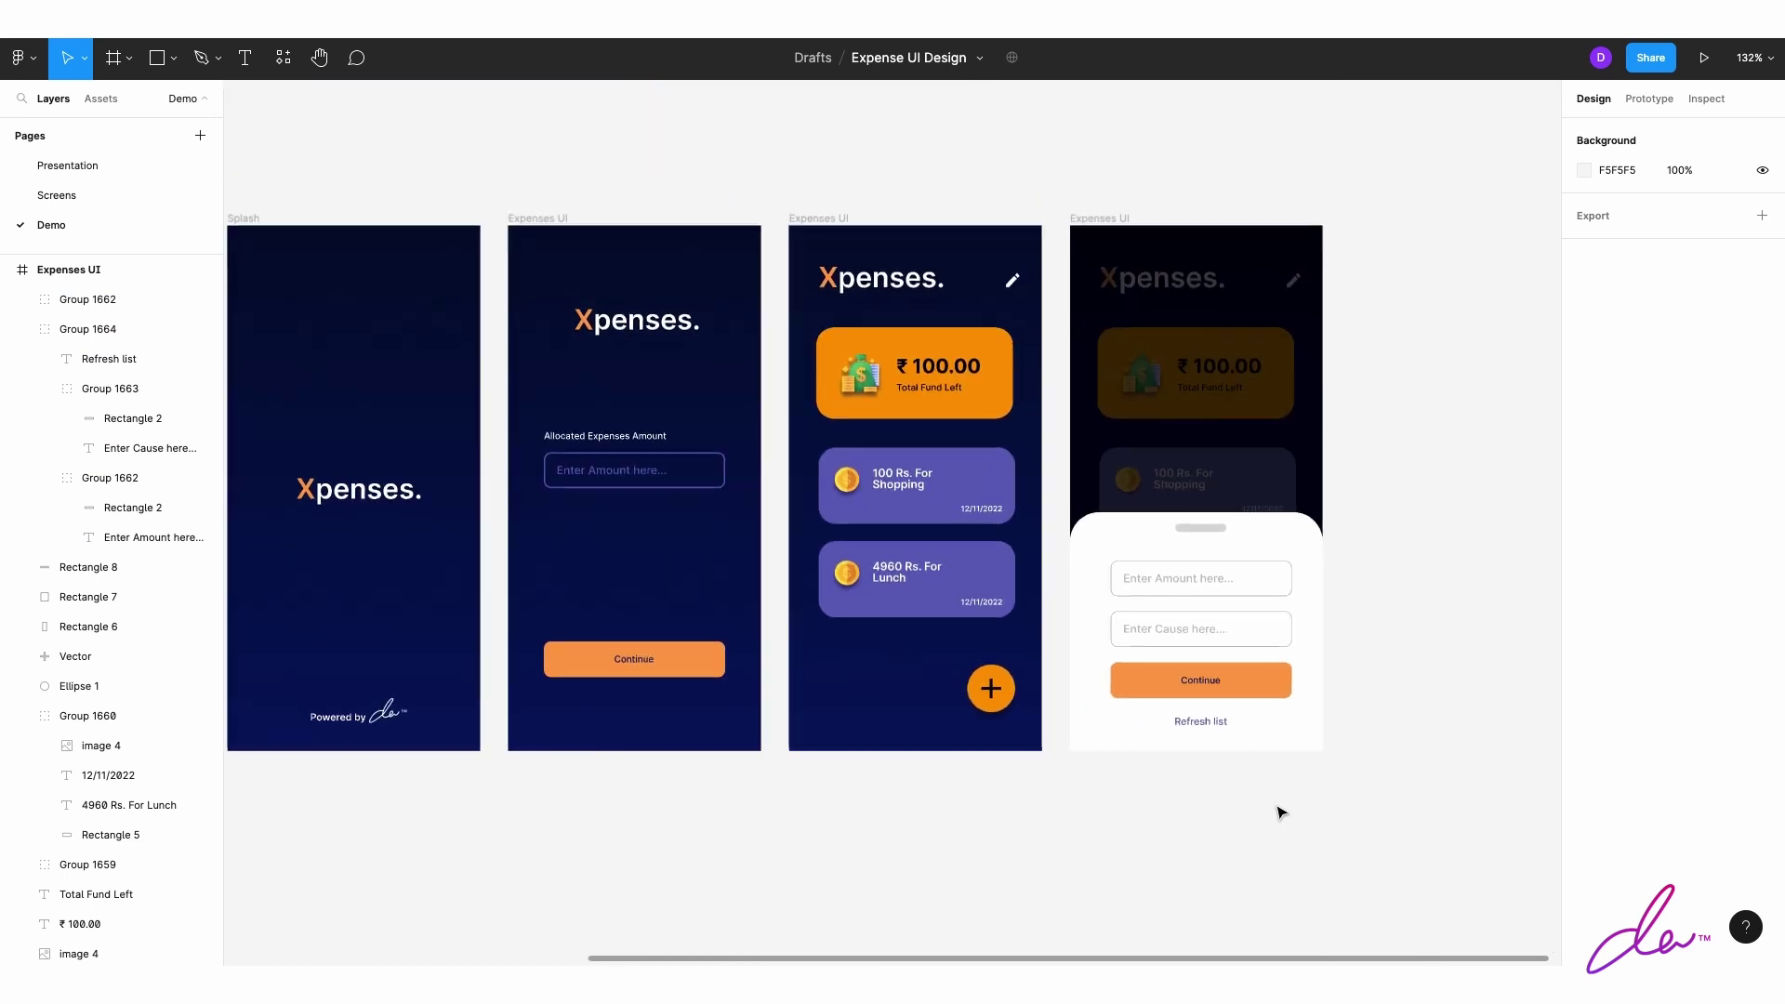
left_click(1196, 530)
left_click(1465, 552)
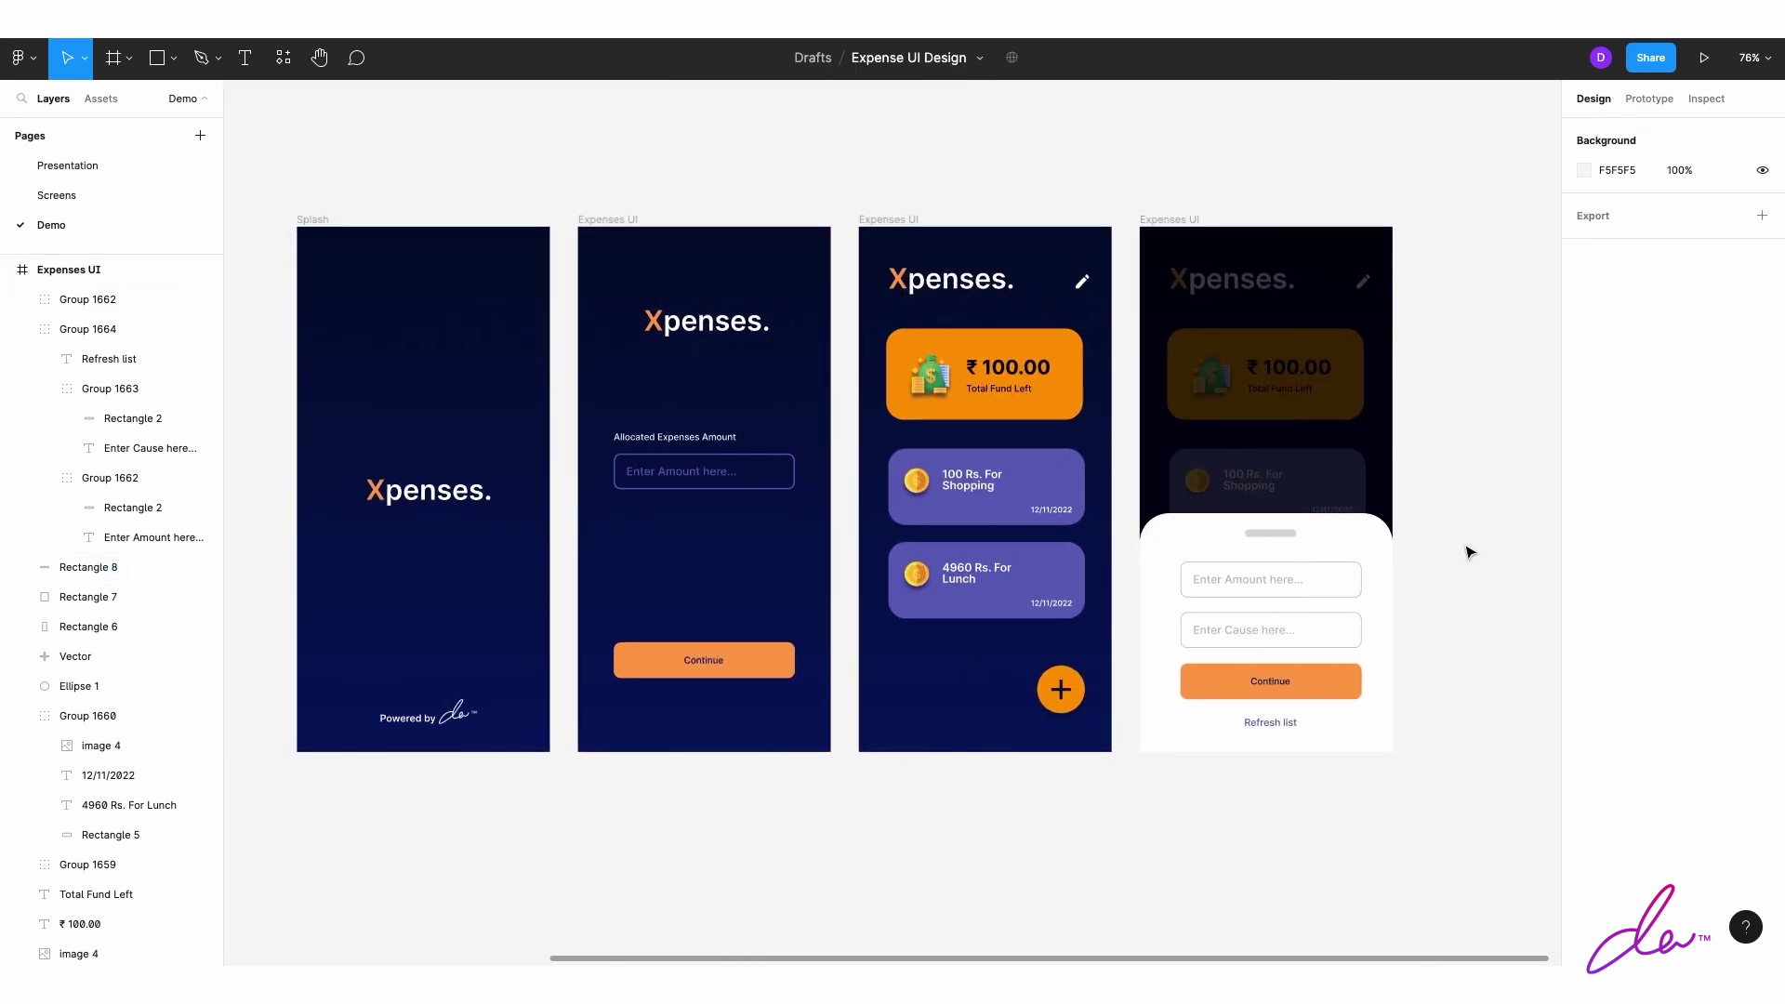
scroll(1468, 553, "left", 3)
scroll(1467, 553, "left", 3)
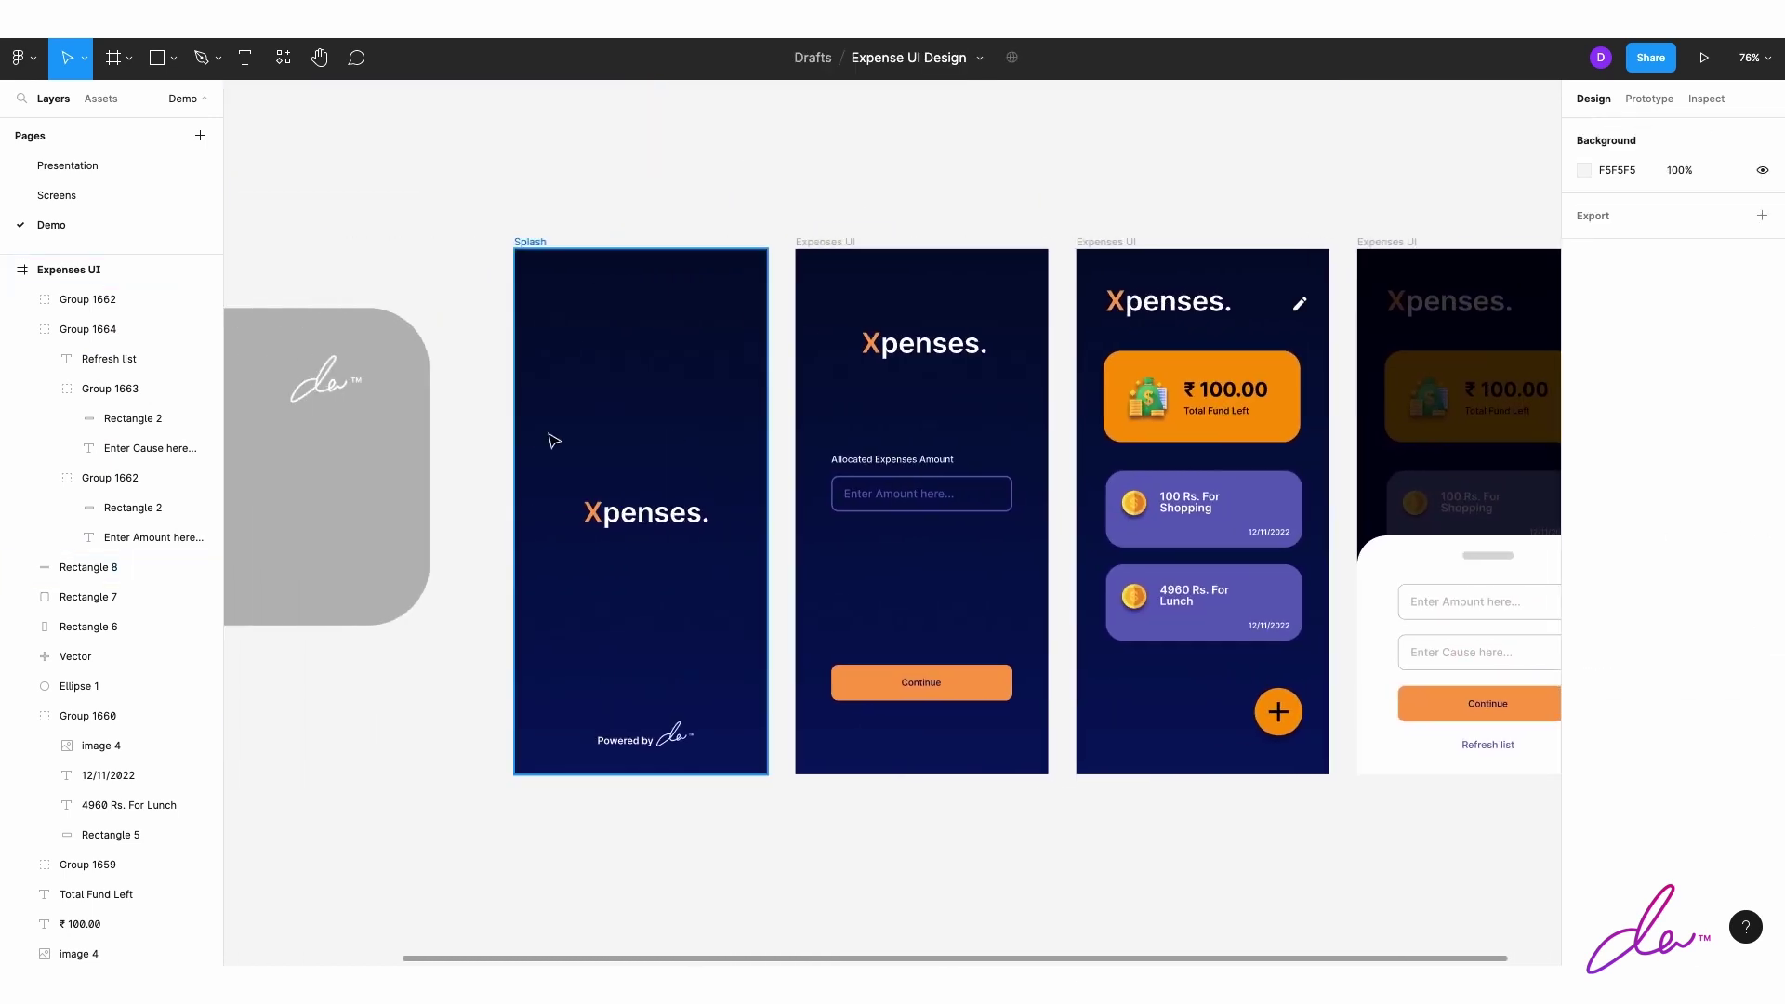
scroll(558, 432, "up", 2)
left_click(1114, 525)
left_click(1584, 792)
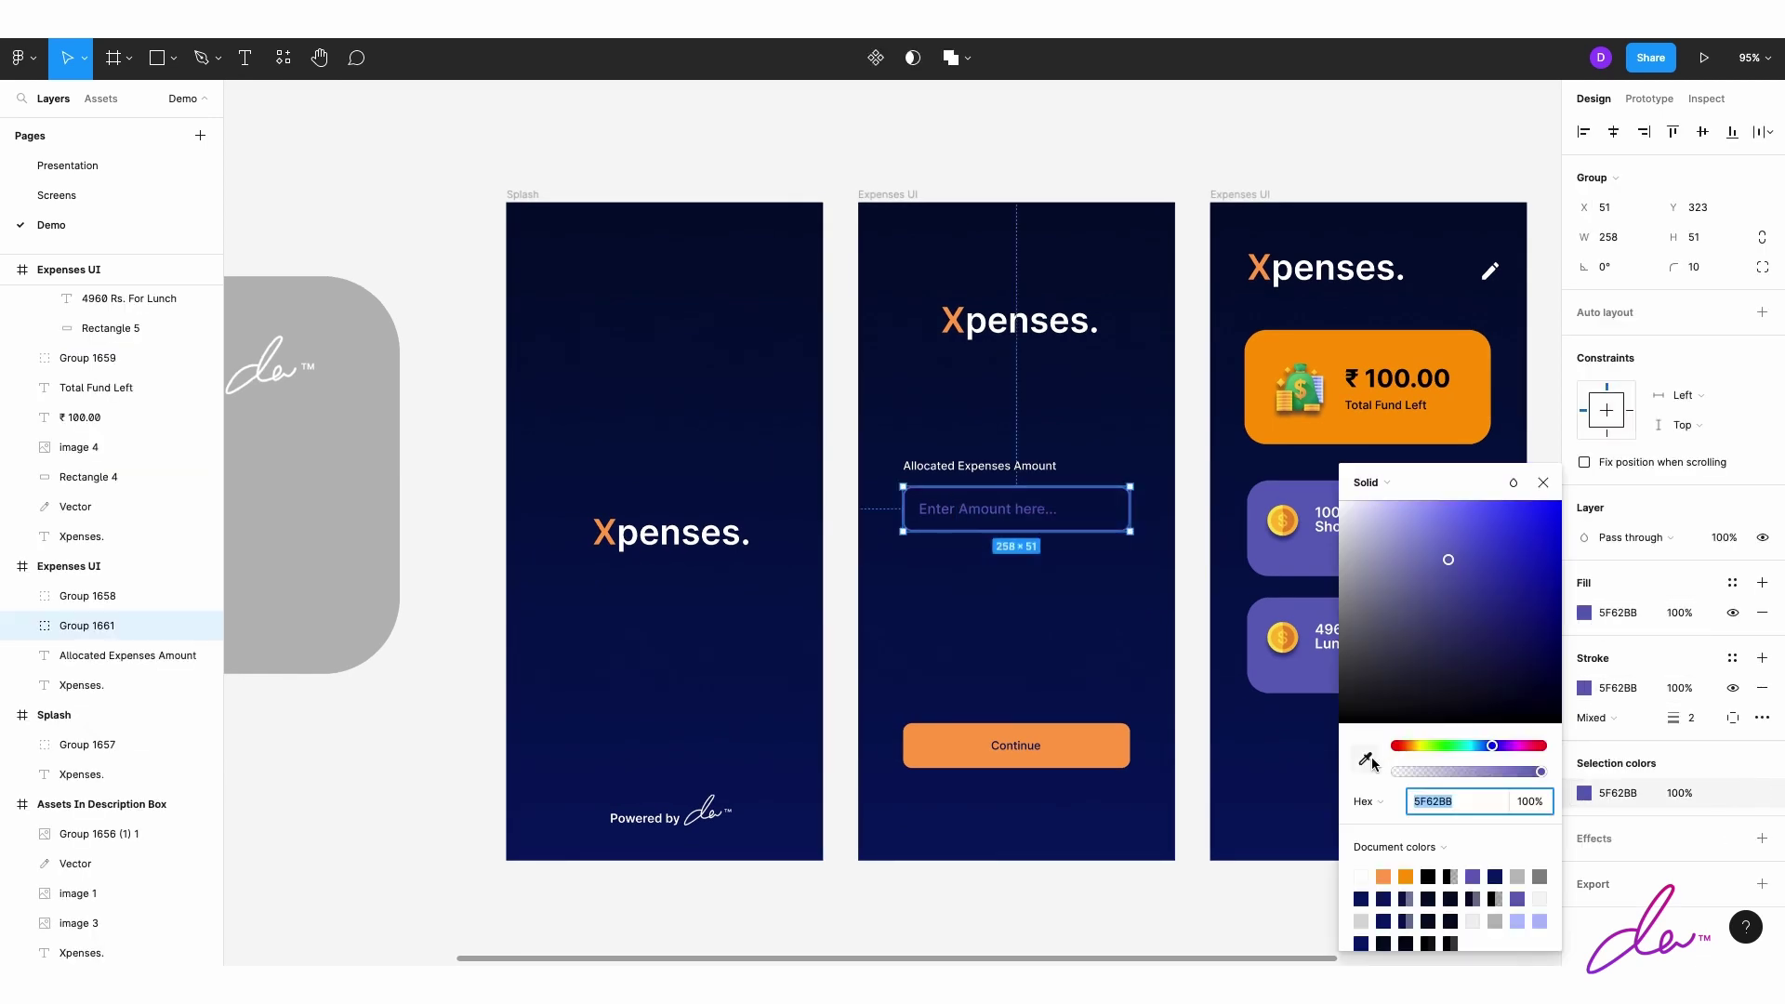
left_click(1248, 798)
double_click(989, 515)
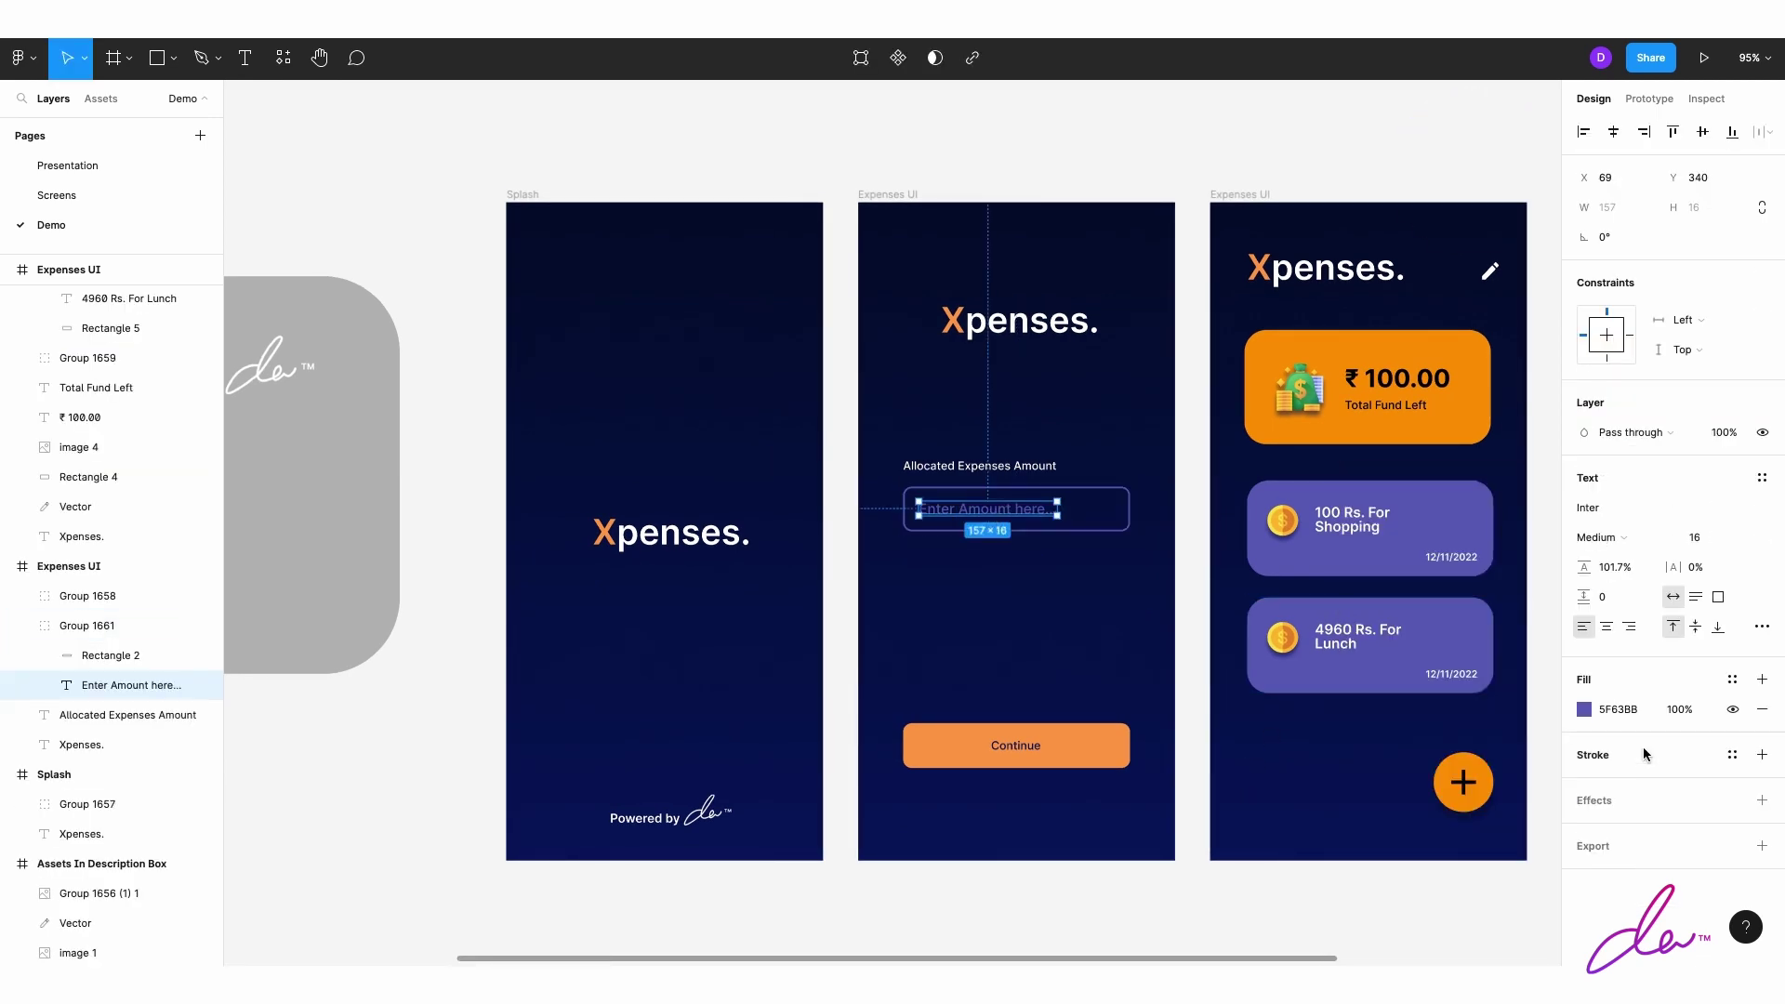
left_click(1582, 710)
left_click(1262, 746)
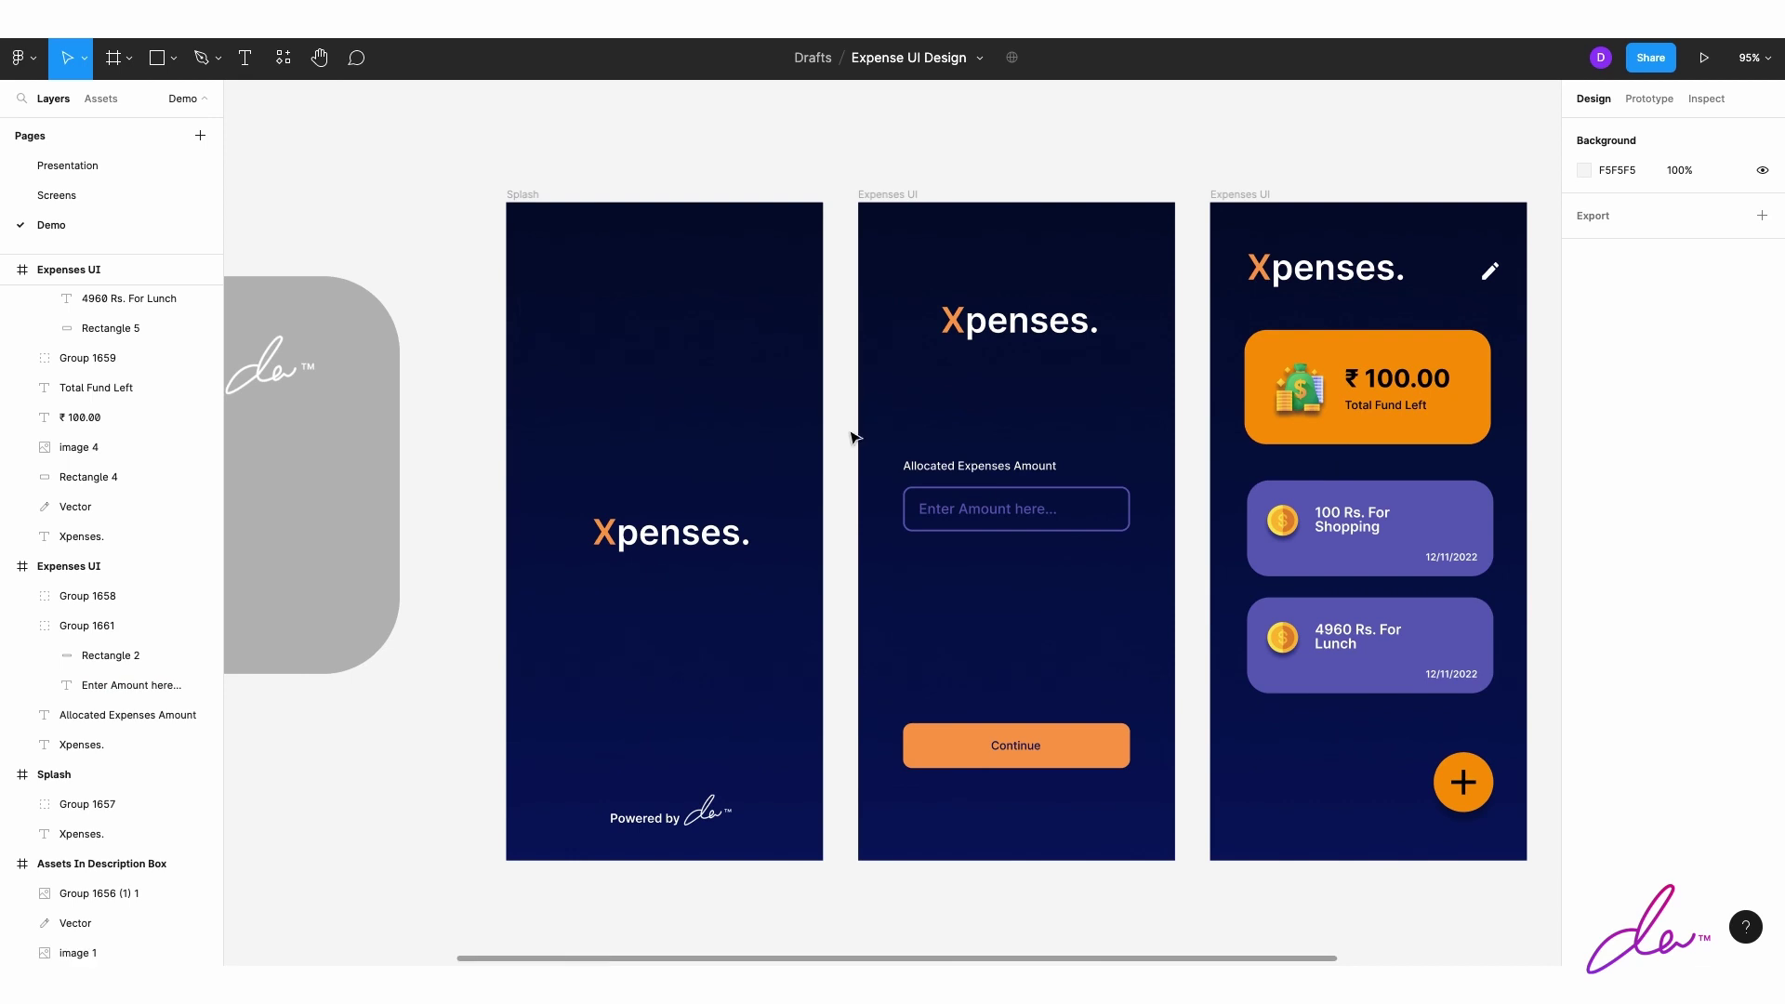
scroll(850, 437, "right", 10)
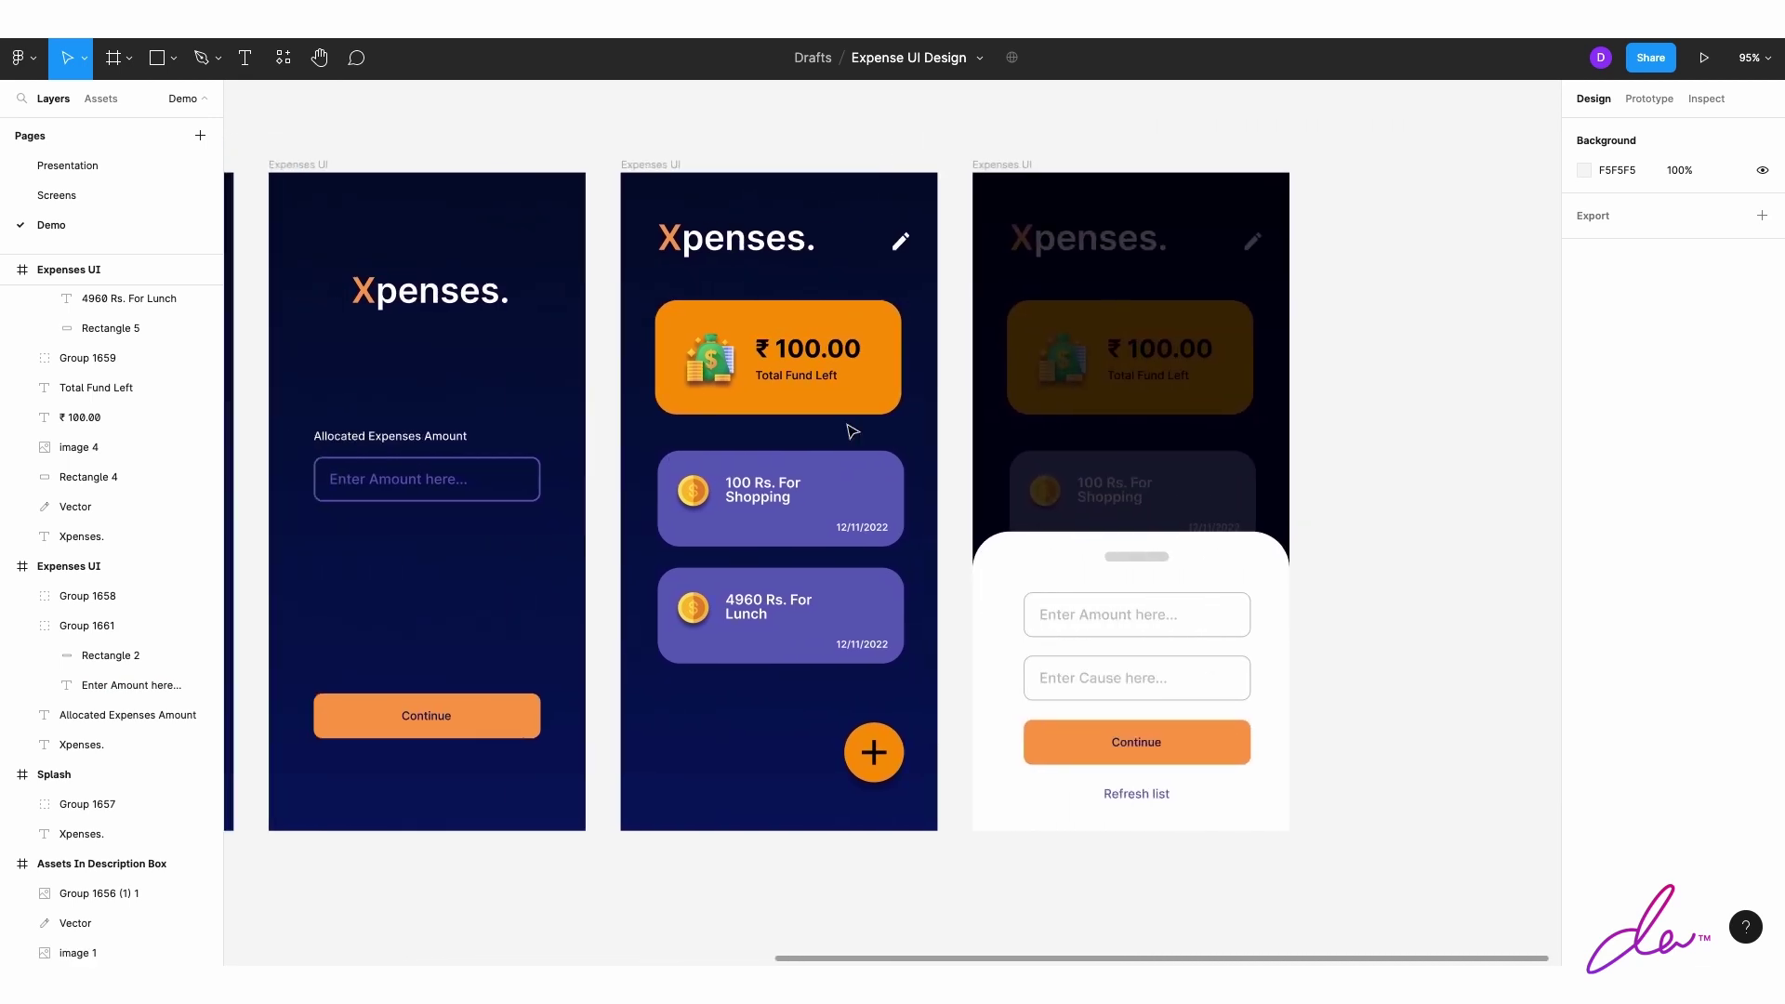
scroll(851, 431, "left", 8)
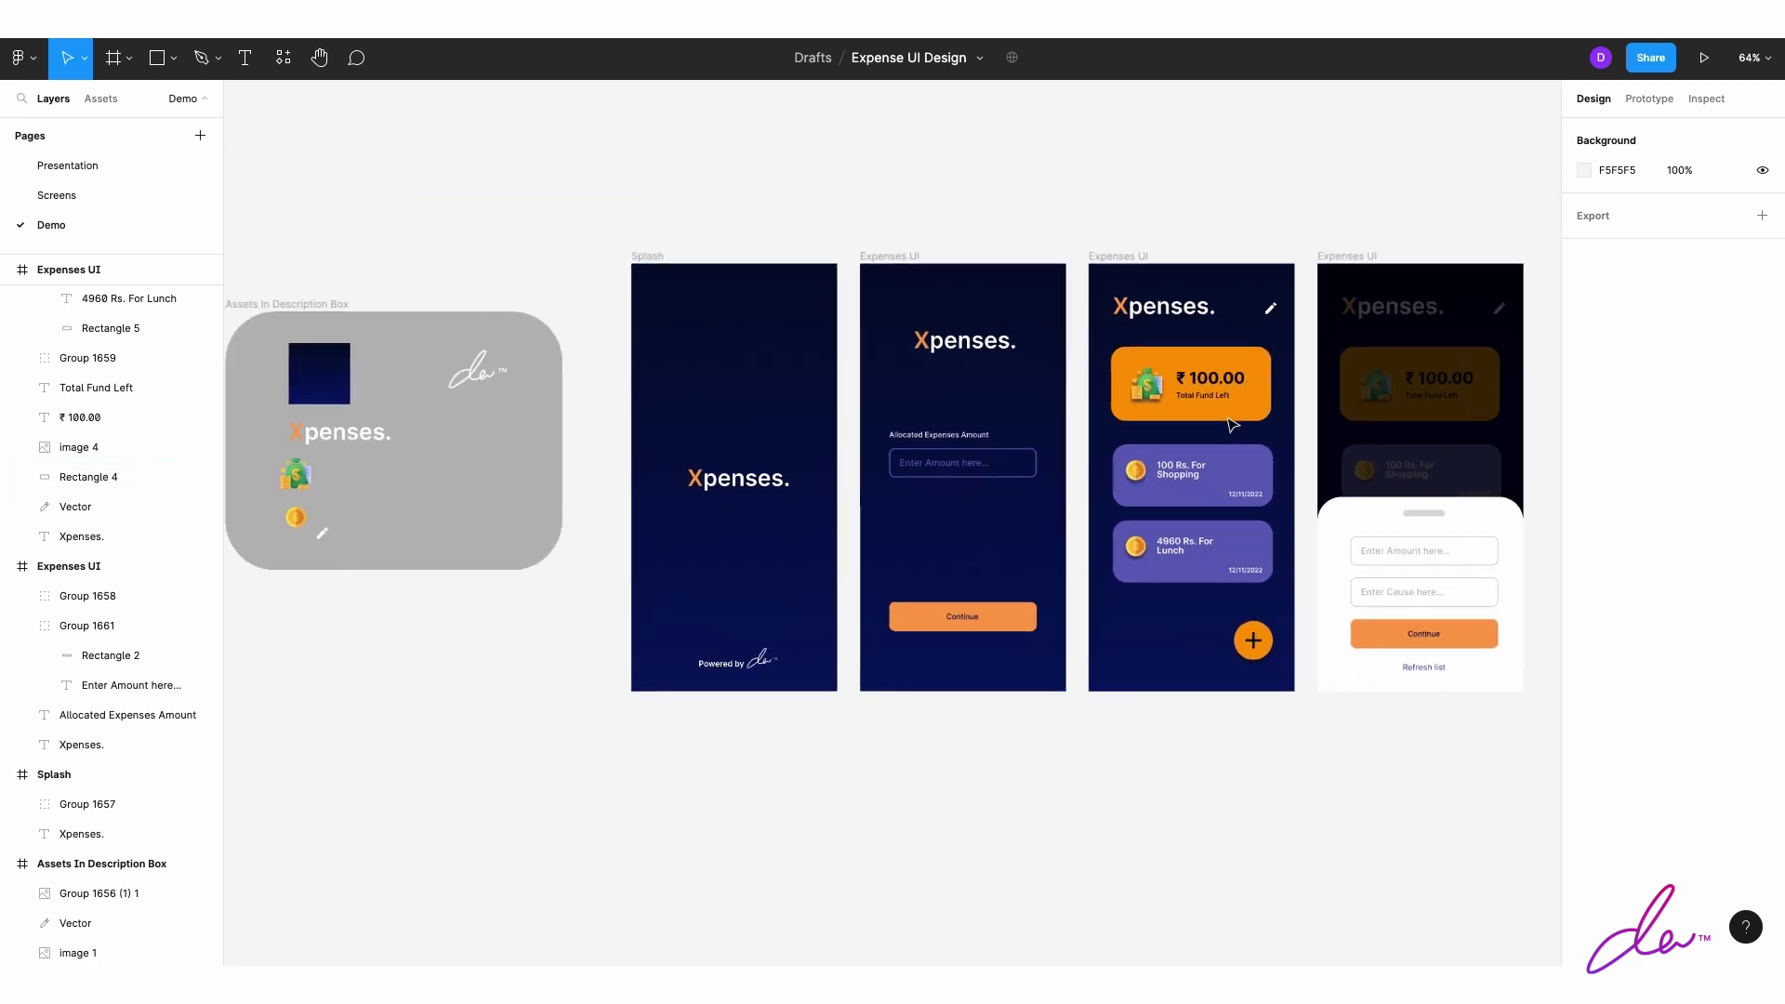
scroll(1231, 425, "up", 2)
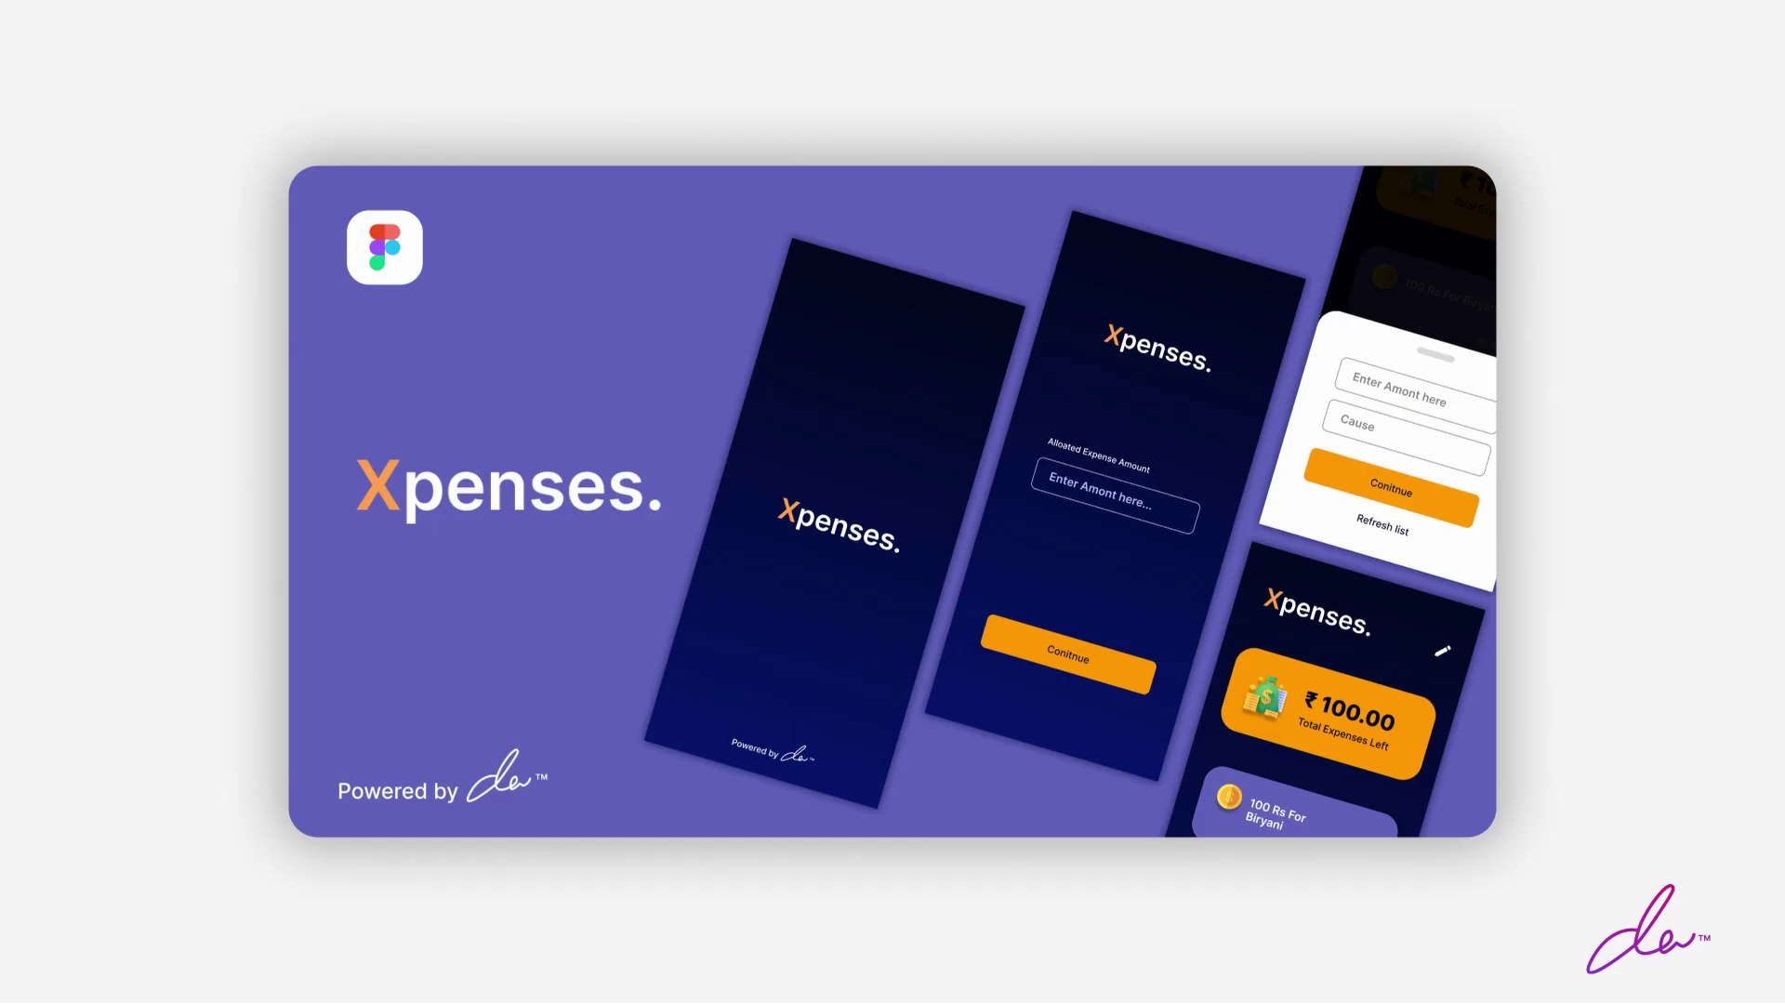